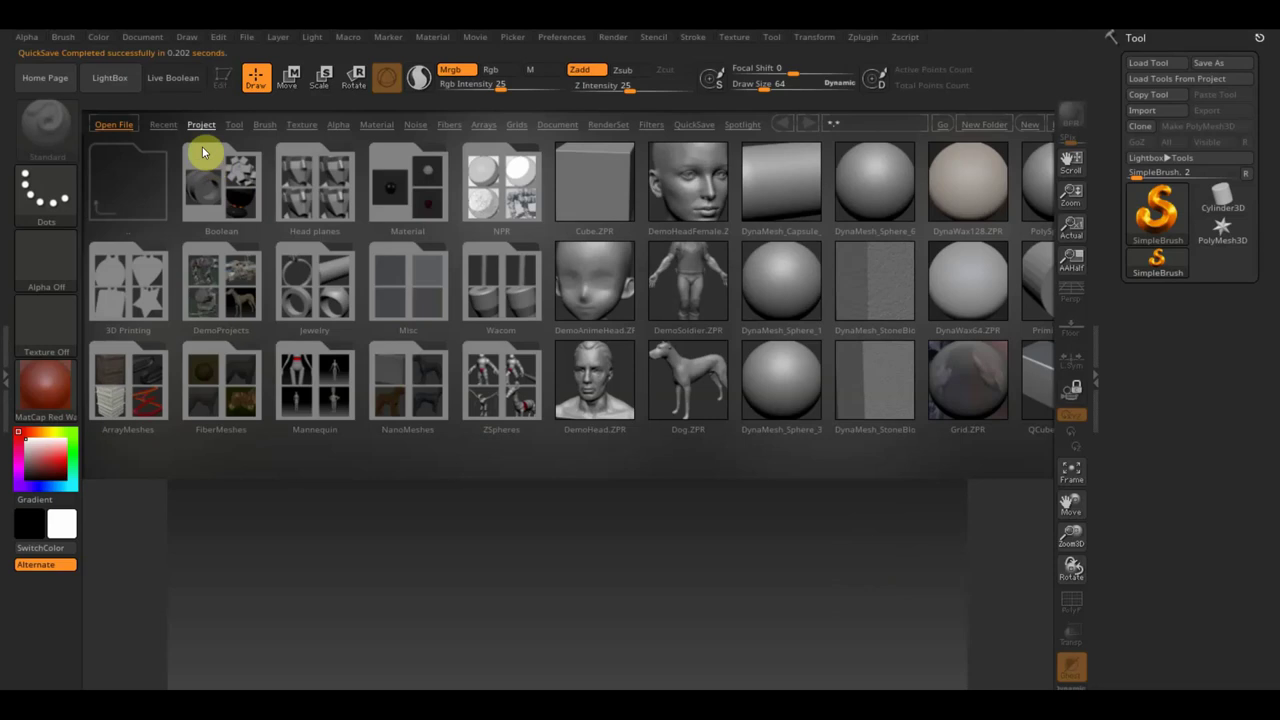
- Draw a Cylinder3D on the canvas, convert it to PolyMesh3D, and view it from the front
left_click(116, 89)
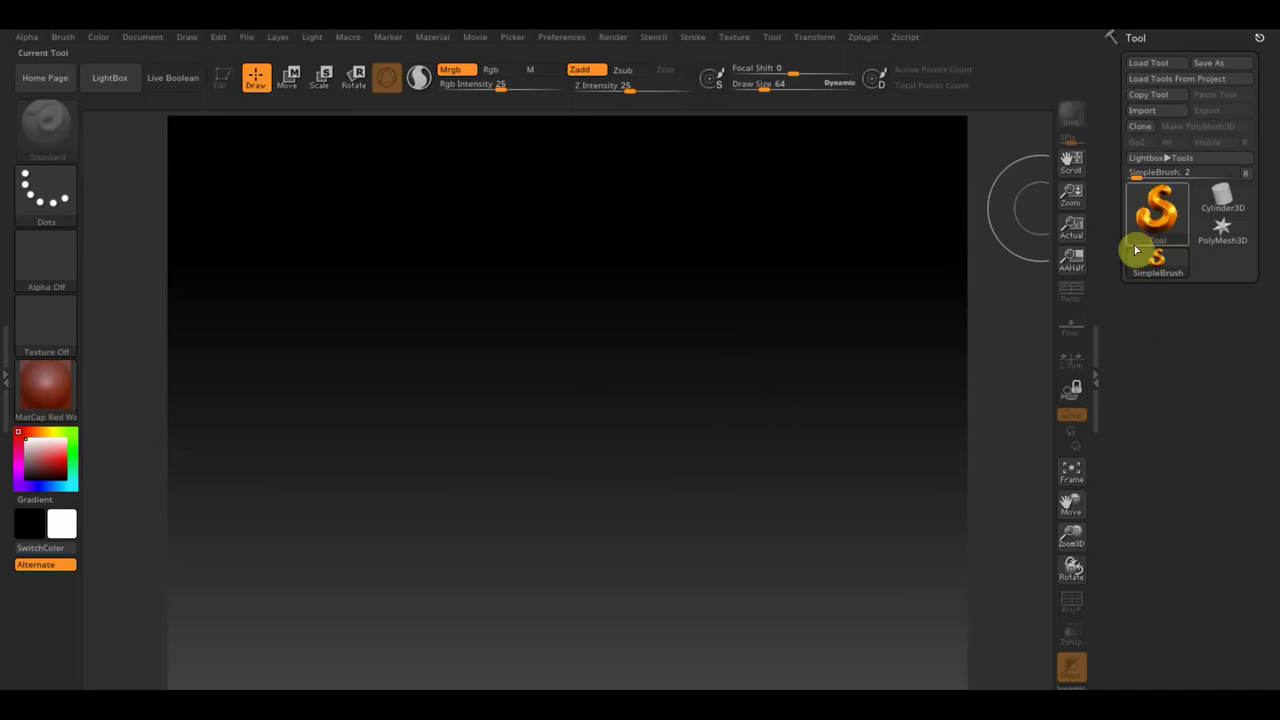
left_click(1157, 222)
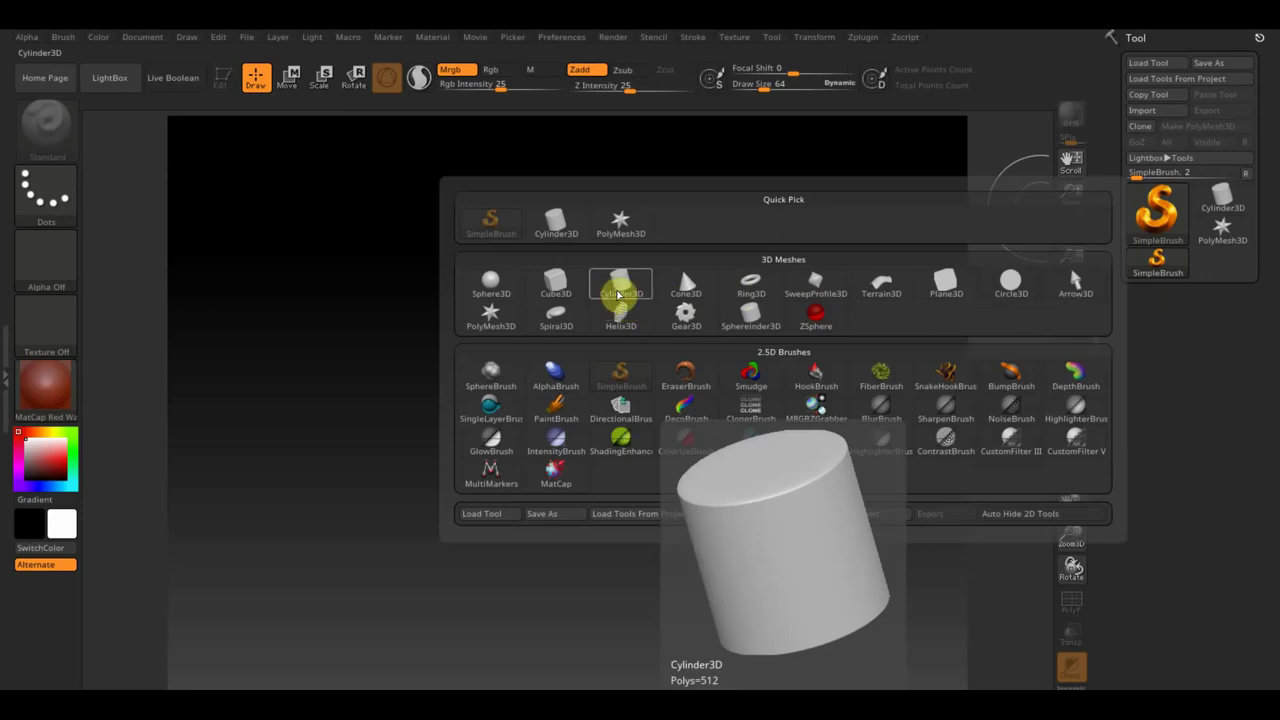
left_click(620, 291)
left_click_drag(551, 368, 563, 511)
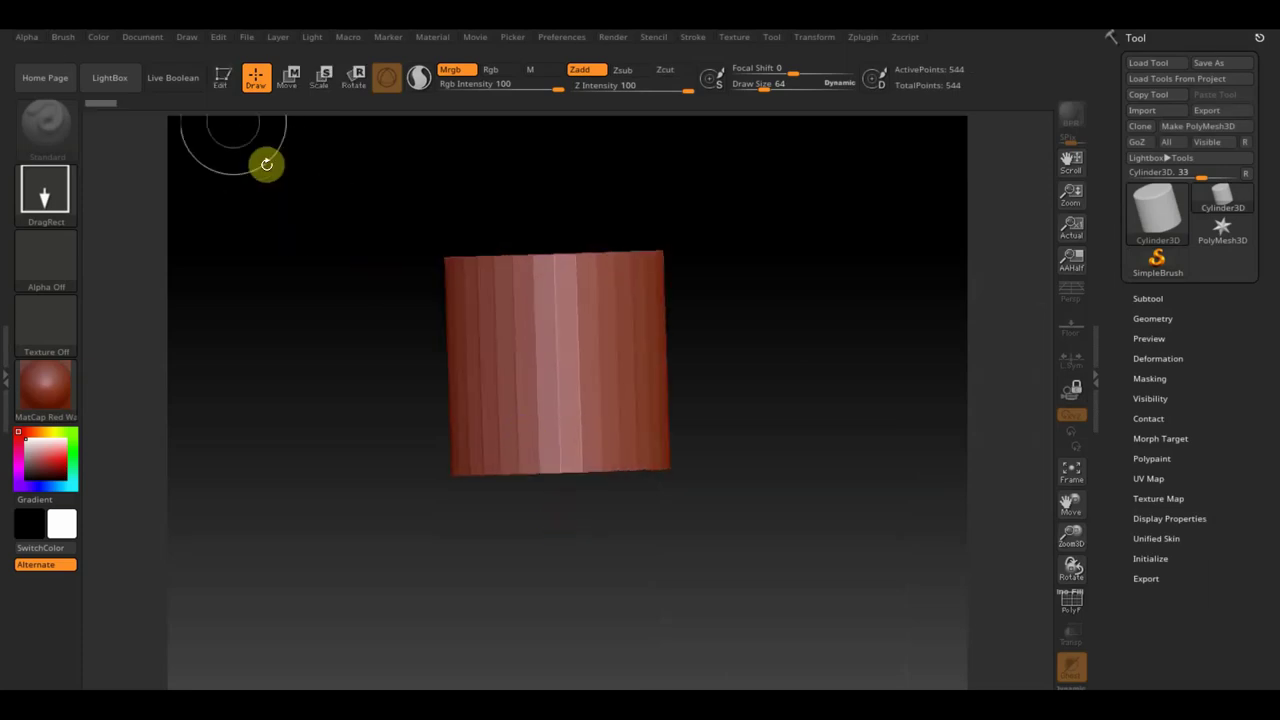
left_click(222, 77)
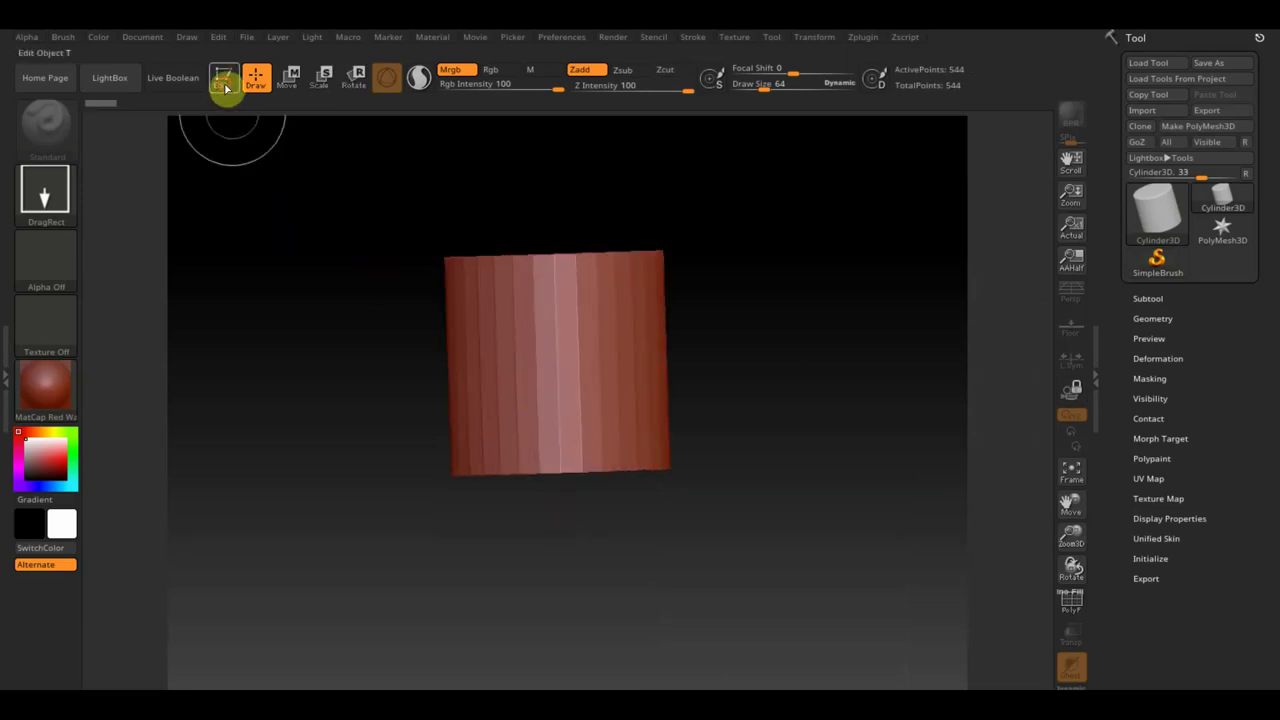
left_click(1189, 128)
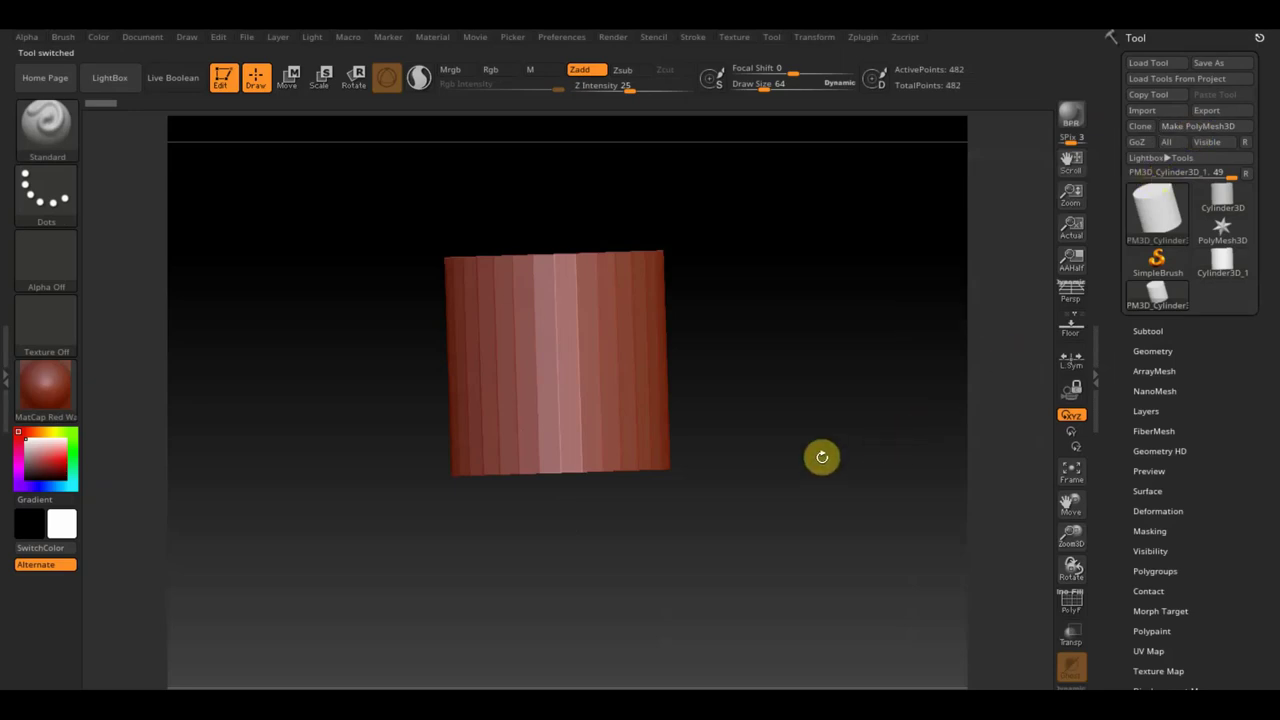
left_click_drag(818, 460, 820, 464, "shift")
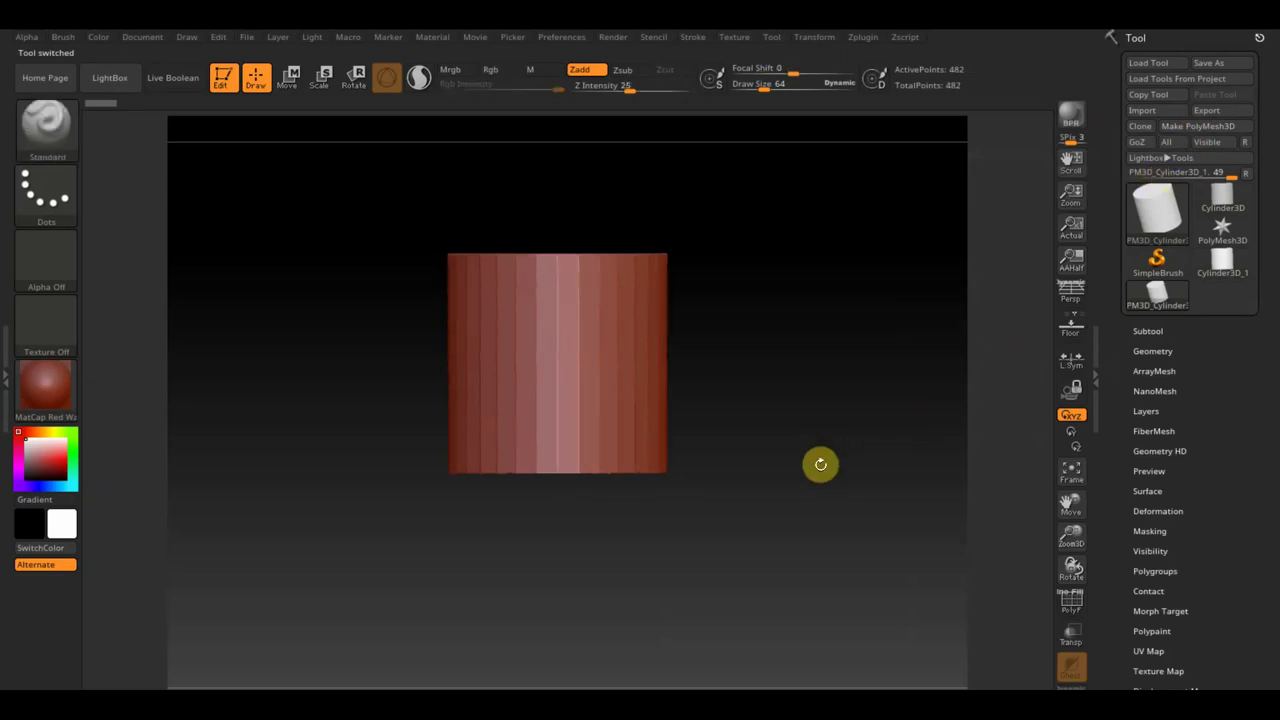
- Squash the cylinder vertically with the Move gizmo into a thin slab
left_click(287, 77)
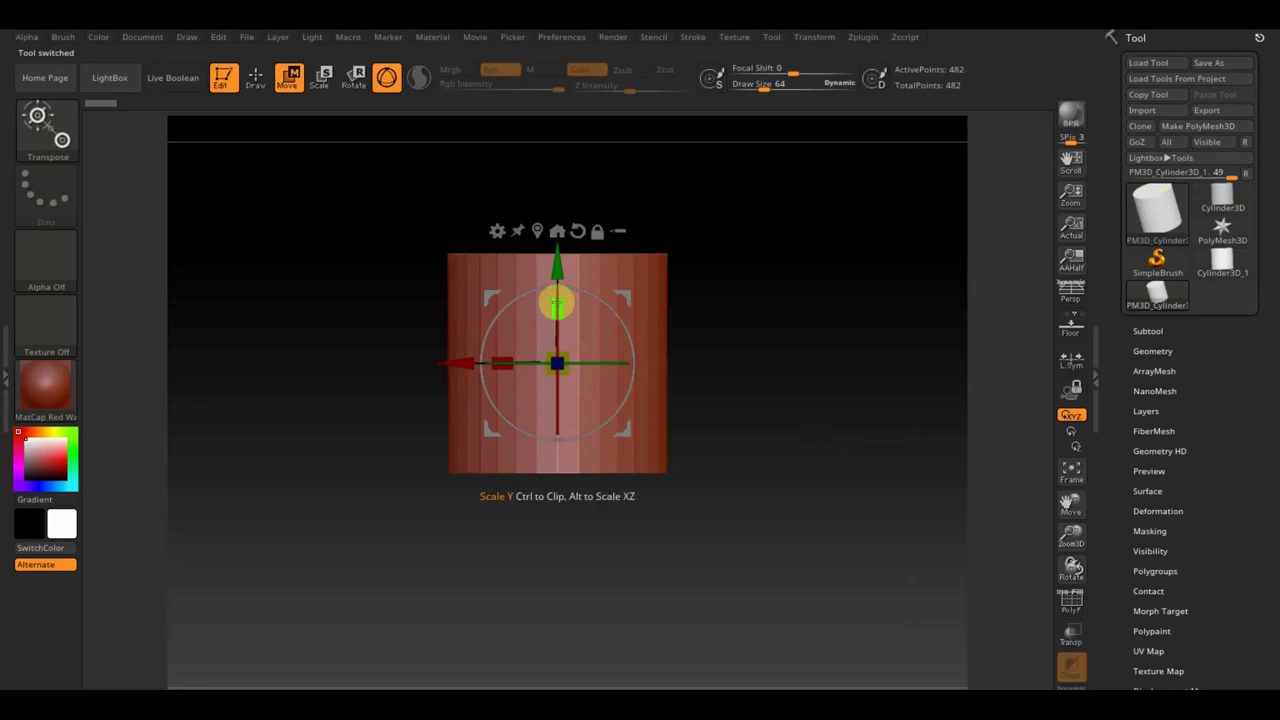
left_click_drag(559, 302, 568, 421)
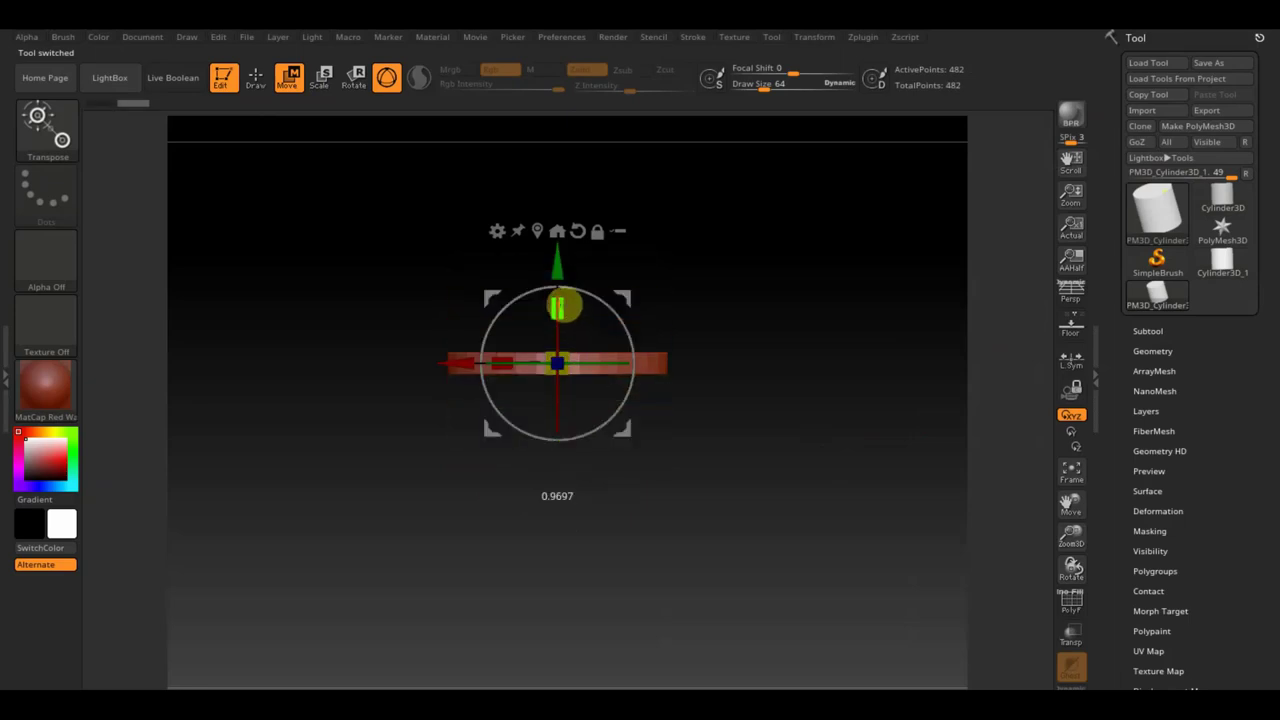
left_click_drag(562, 305, 568, 345)
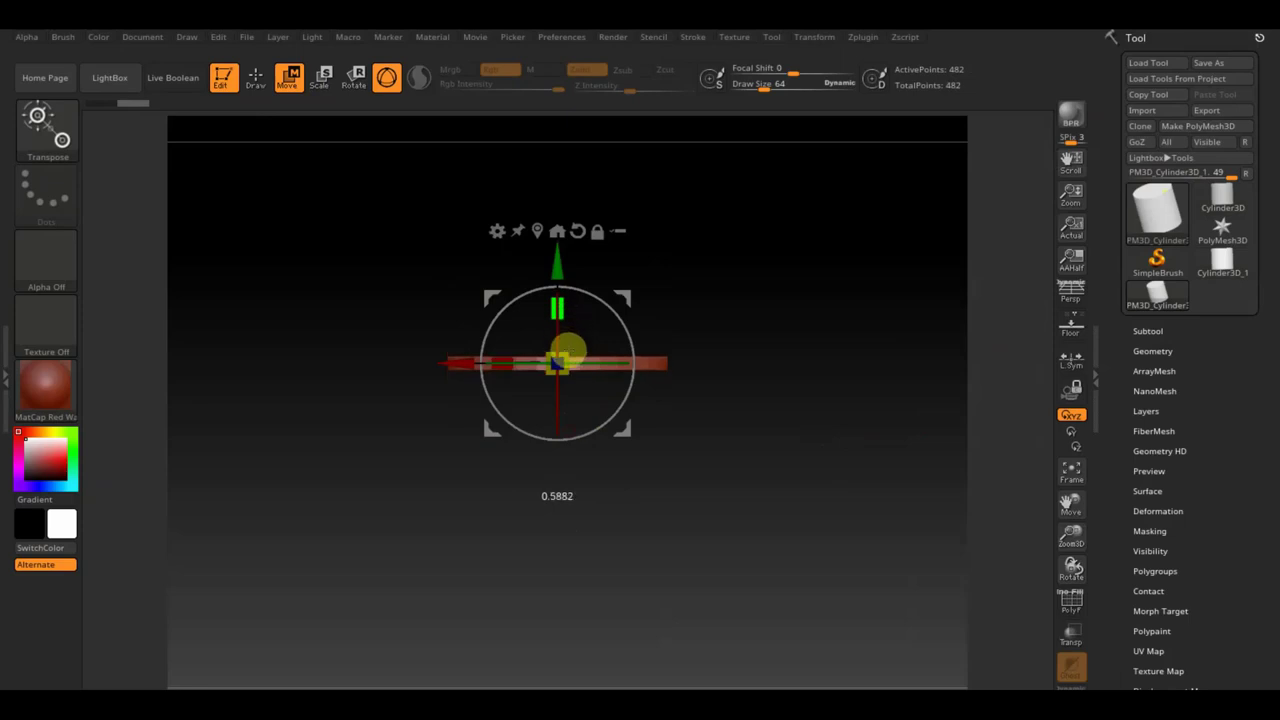
left_click_drag(565, 358, 566, 360)
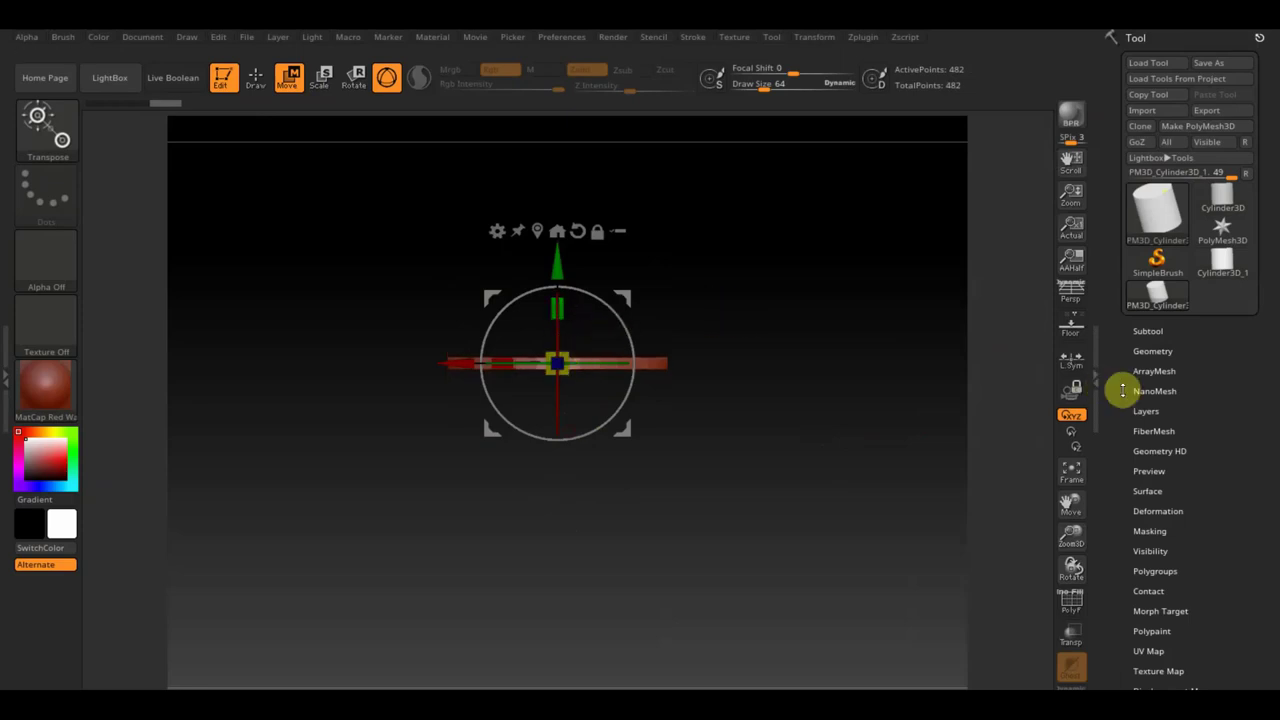
- Shrink the flattened slab further and set the view edge-on from the front
left_click(1071, 330)
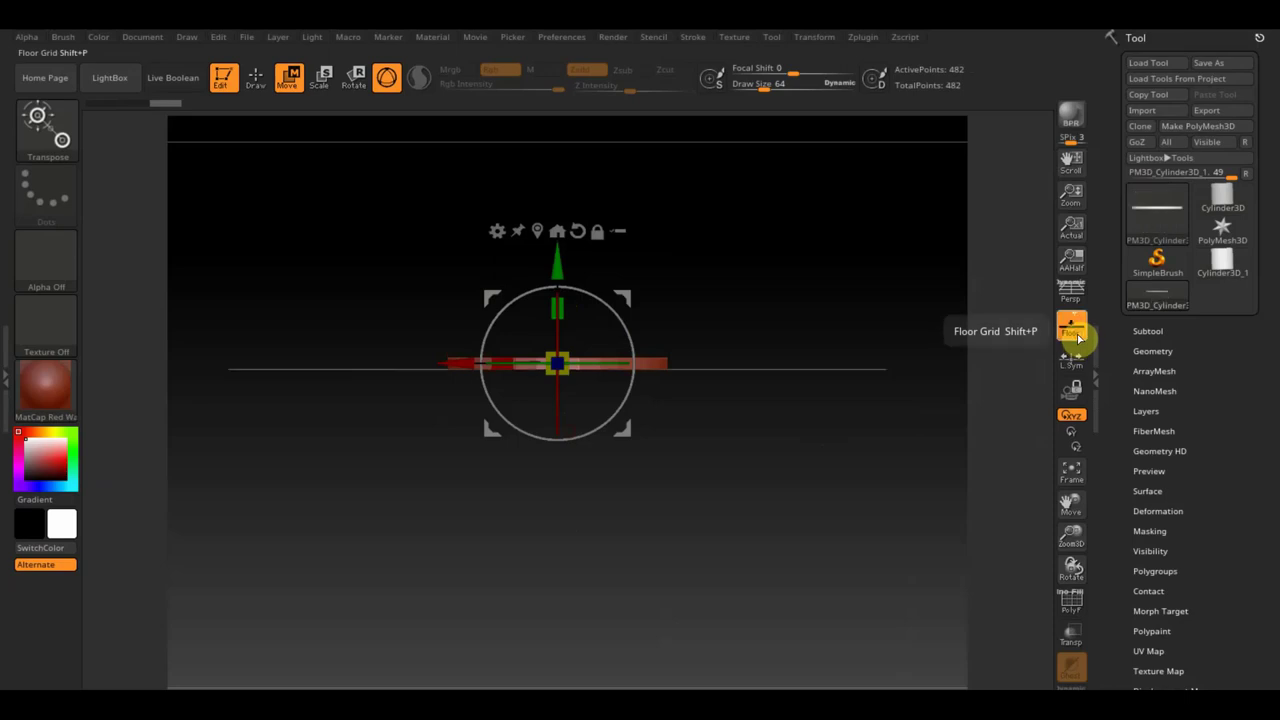
left_click_drag(755, 317, 760, 443)
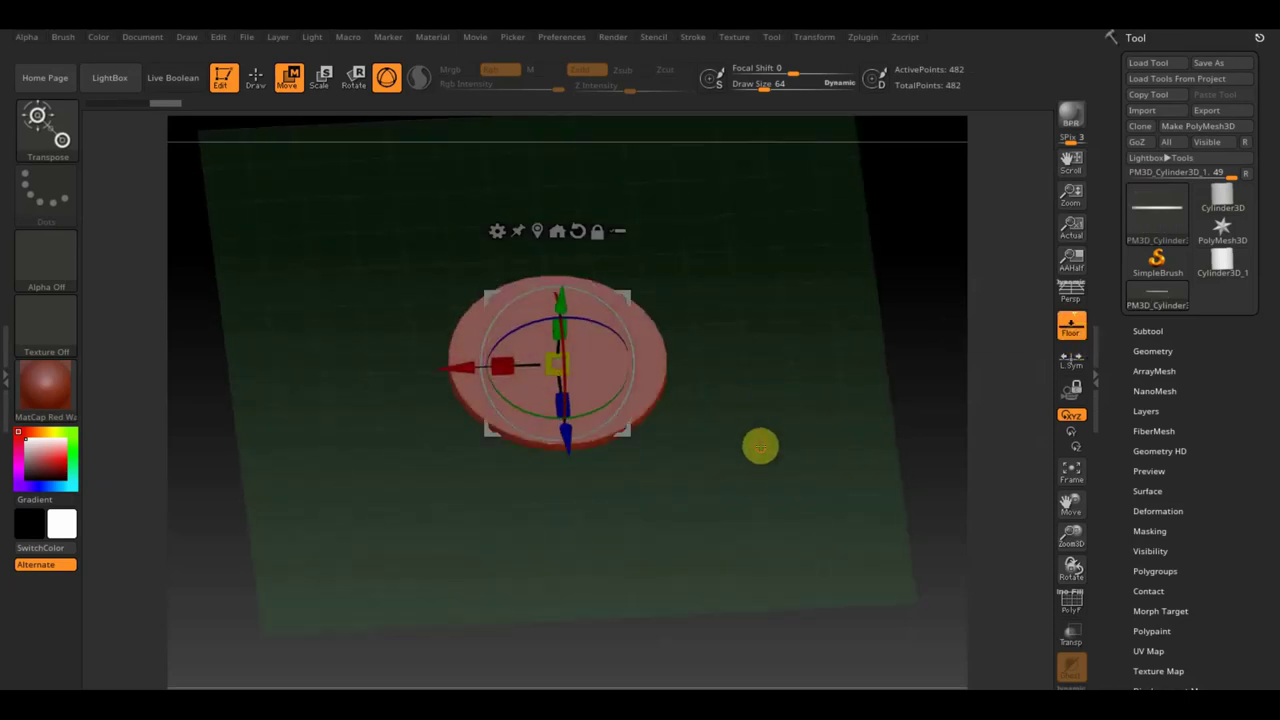
left_click_drag(550, 372, 563, 300)
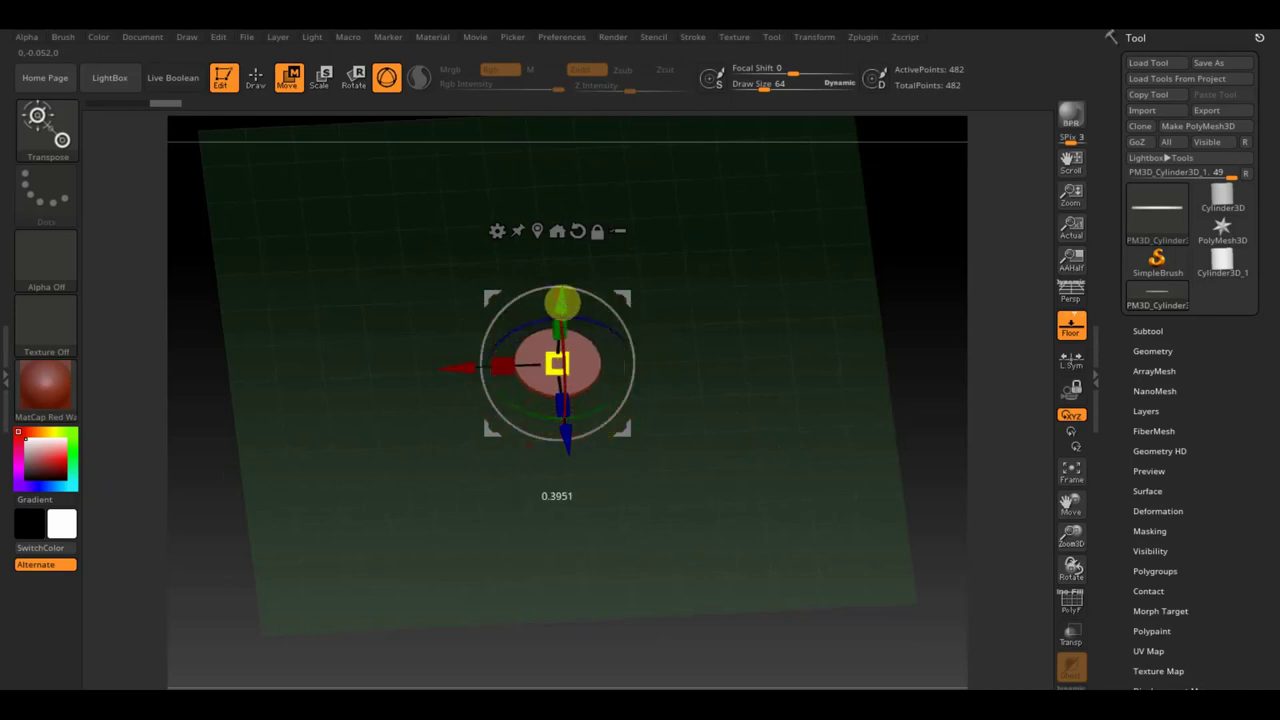
mouse_move(836, 405)
left_mouse_down()
mouse_move(844, 413)
mouse_move(840, 323)
left_mouse_up()
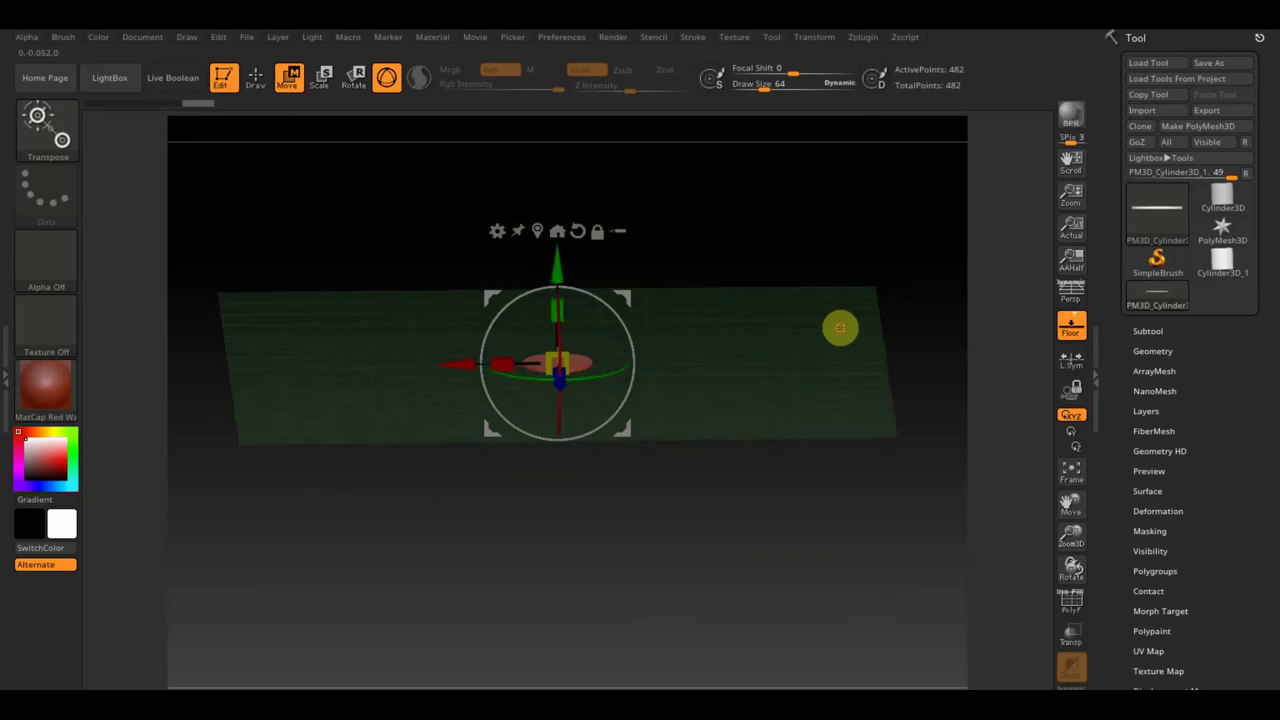
left_click(1071, 325)
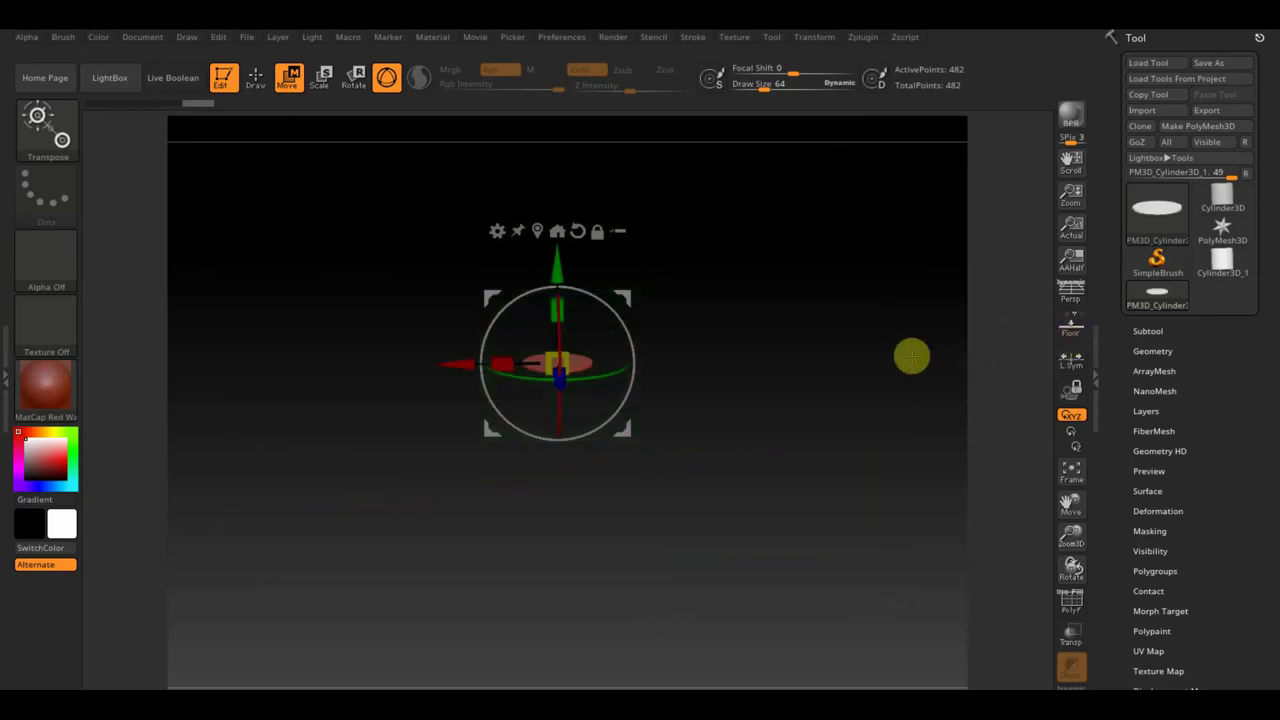
mouse_move(911, 354)
left_mouse_down("shift")
mouse_move(875, 371)
mouse_move(841, 537)
mouse_move(836, 484)
left_mouse_up("shift")
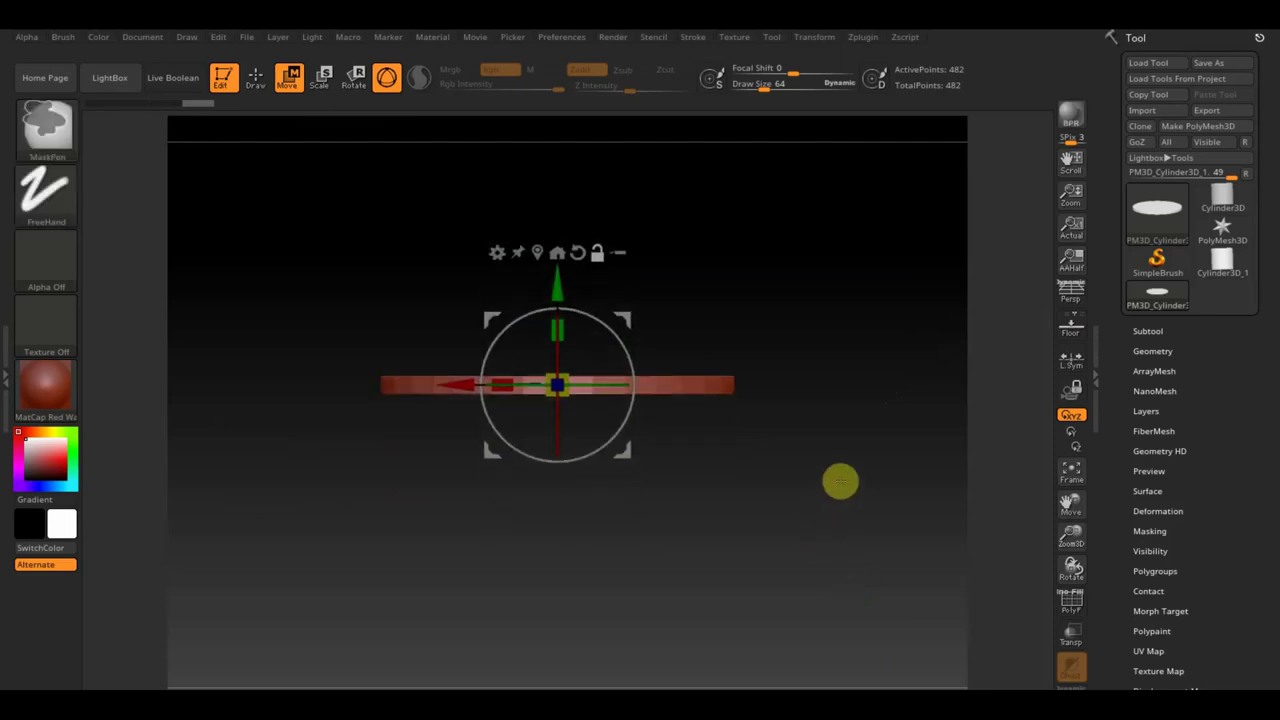
- Subdivide the slab to 1,986 points with Ctrl+D and return to a straight front view
key("ctrl+d")
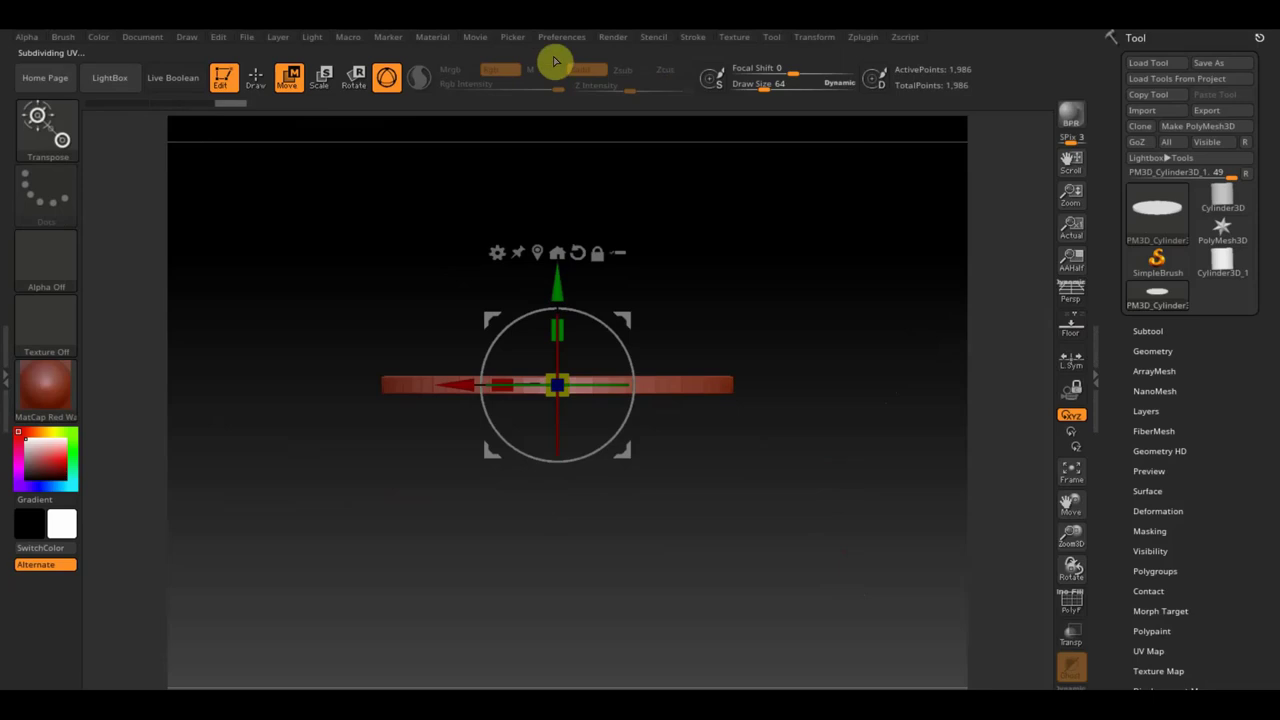
left_click(257, 77)
mouse_move(659, 339)
left_mouse_down()
mouse_move(777, 294)
mouse_move(769, 443)
left_mouse_up()
left_click(287, 77)
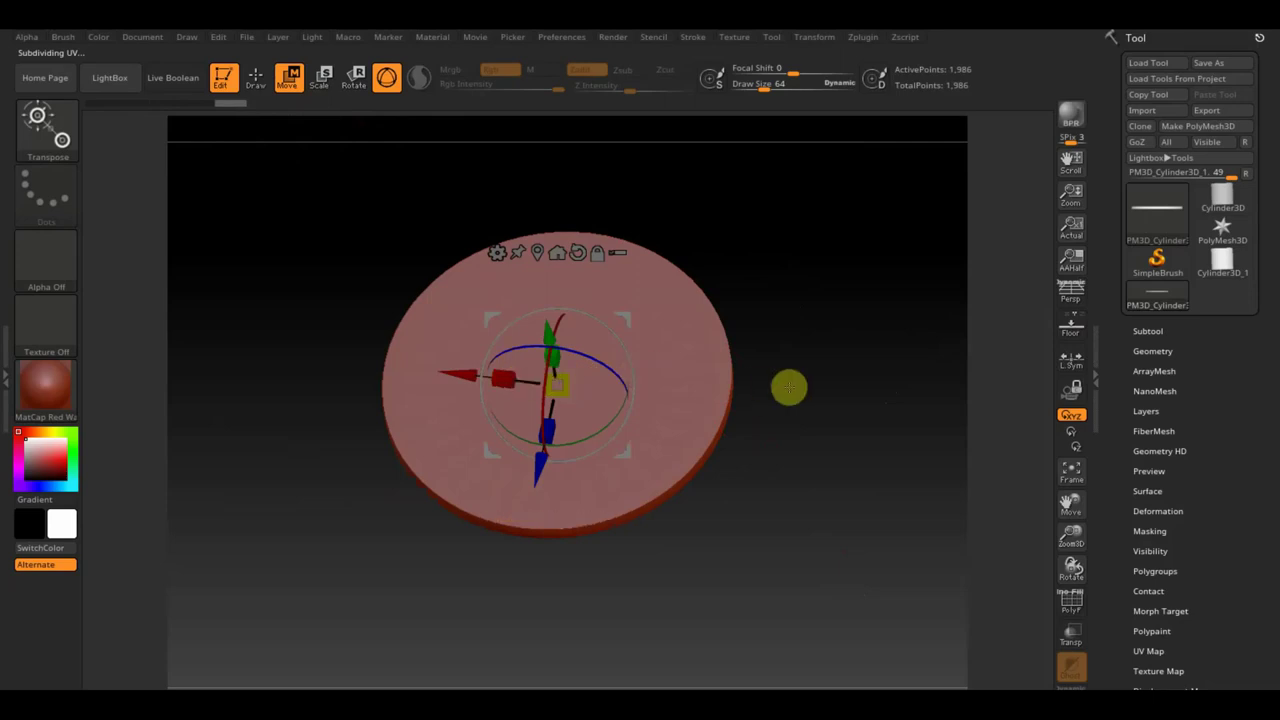
left_click_drag(816, 408, 797, 449, "shift")
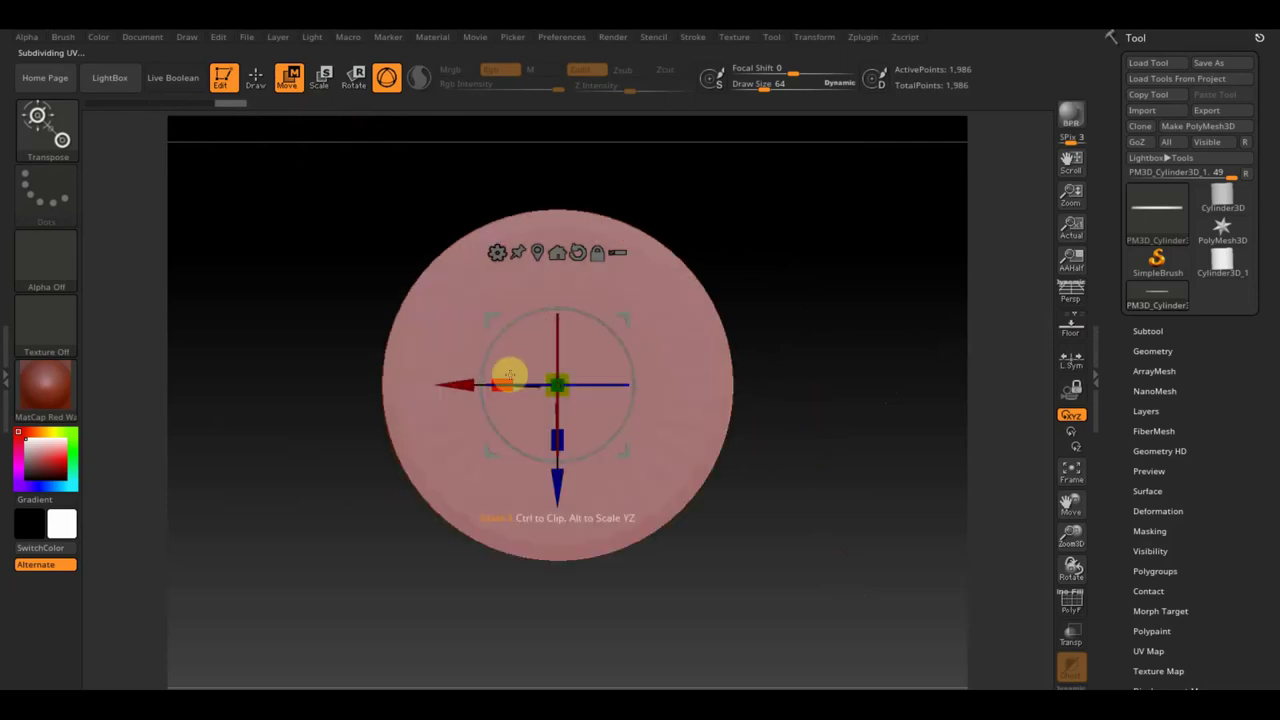
- Stretch the disc along X and Z into a wide oval brim
left_click_drag(498, 382, 500, 383)
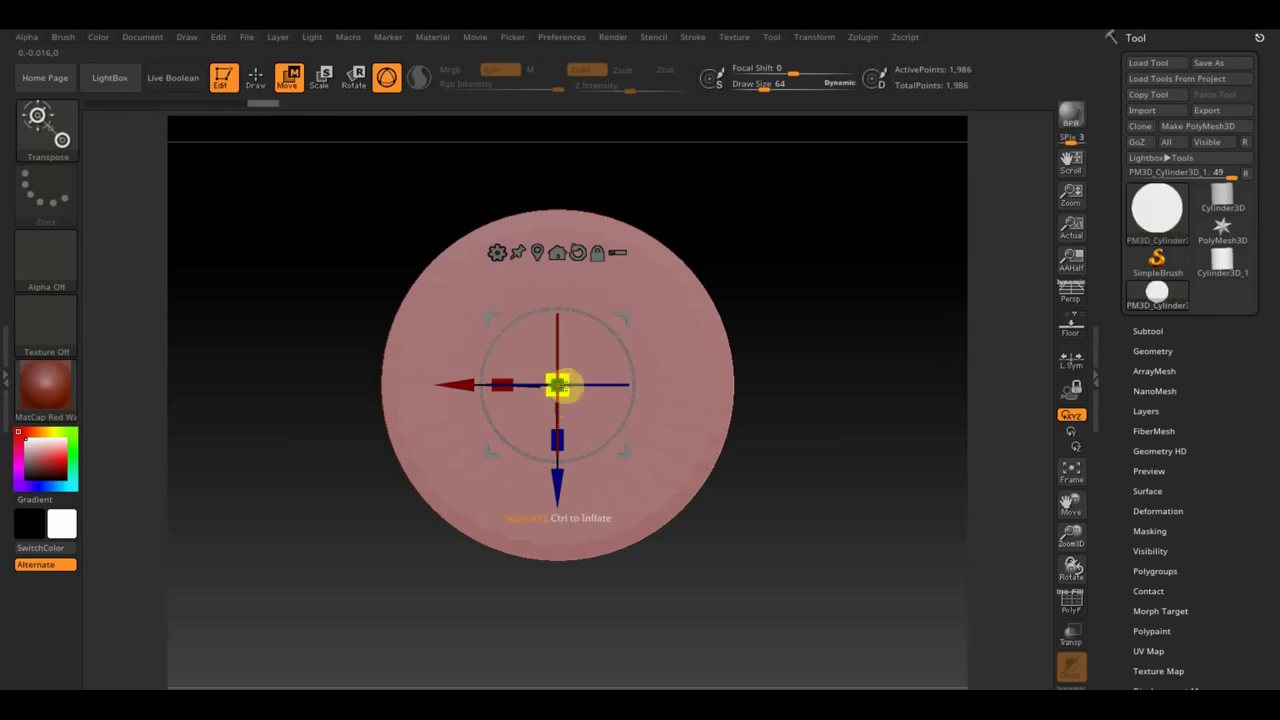
left_click_drag(565, 430, 565, 483)
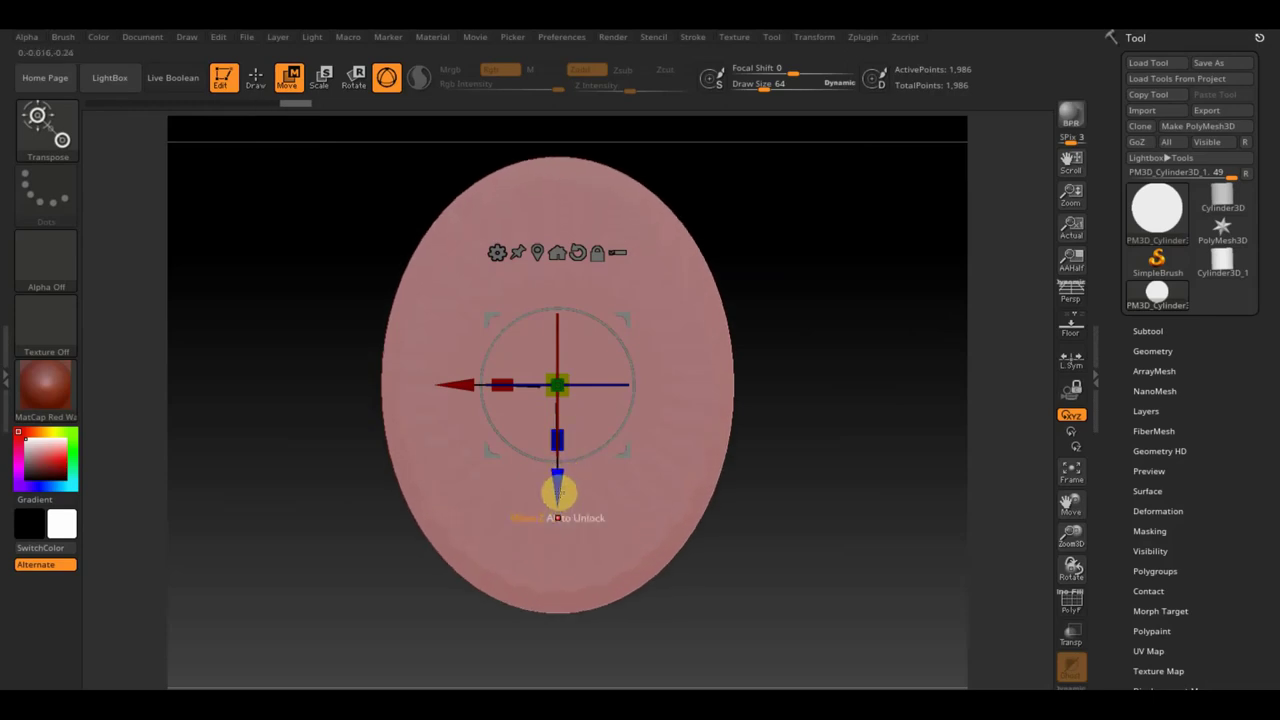
mouse_move(795, 546)
left_mouse_down()
mouse_move(800, 376)
mouse_move(810, 430)
left_mouse_up()
mouse_move(849, 366)
left_mouse_down()
mouse_move(860, 529)
mouse_move(909, 457)
mouse_move(880, 434)
mouse_move(849, 446)
left_mouse_up()
- Append a Sphere3D subtool and make it the active subtool
left_click(1171, 325)
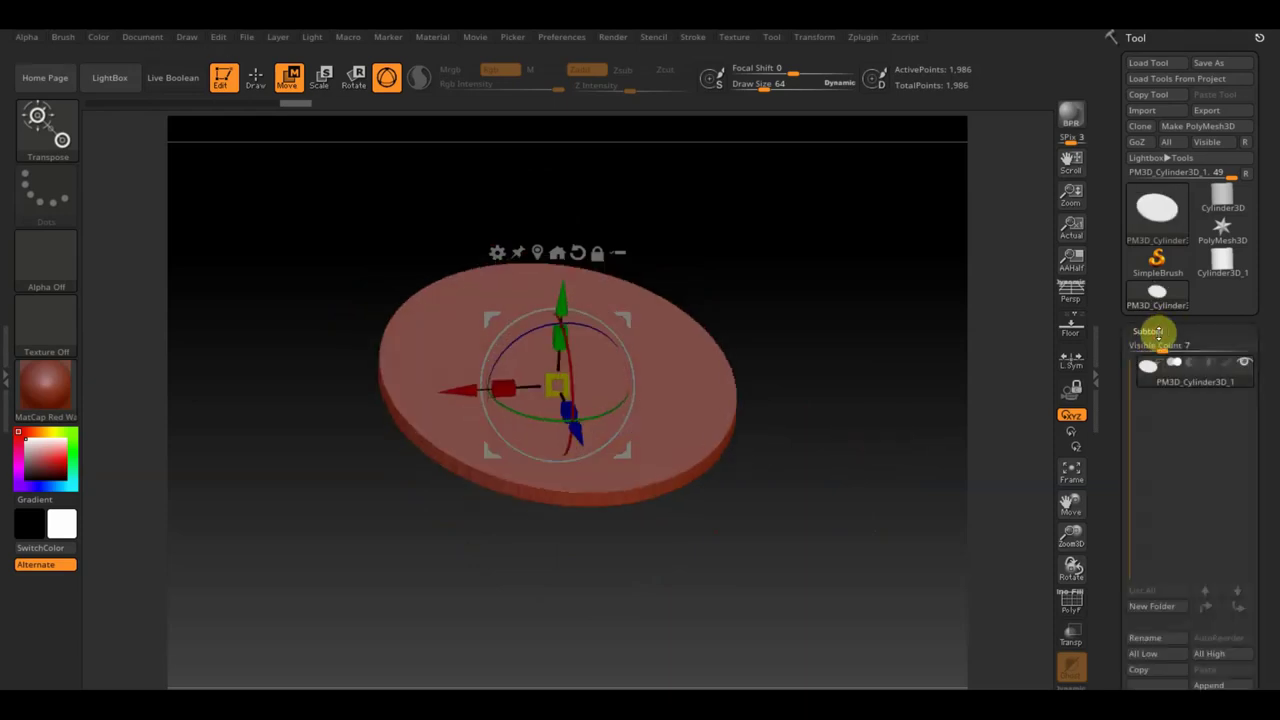
scroll(1264, 640, "down", 3)
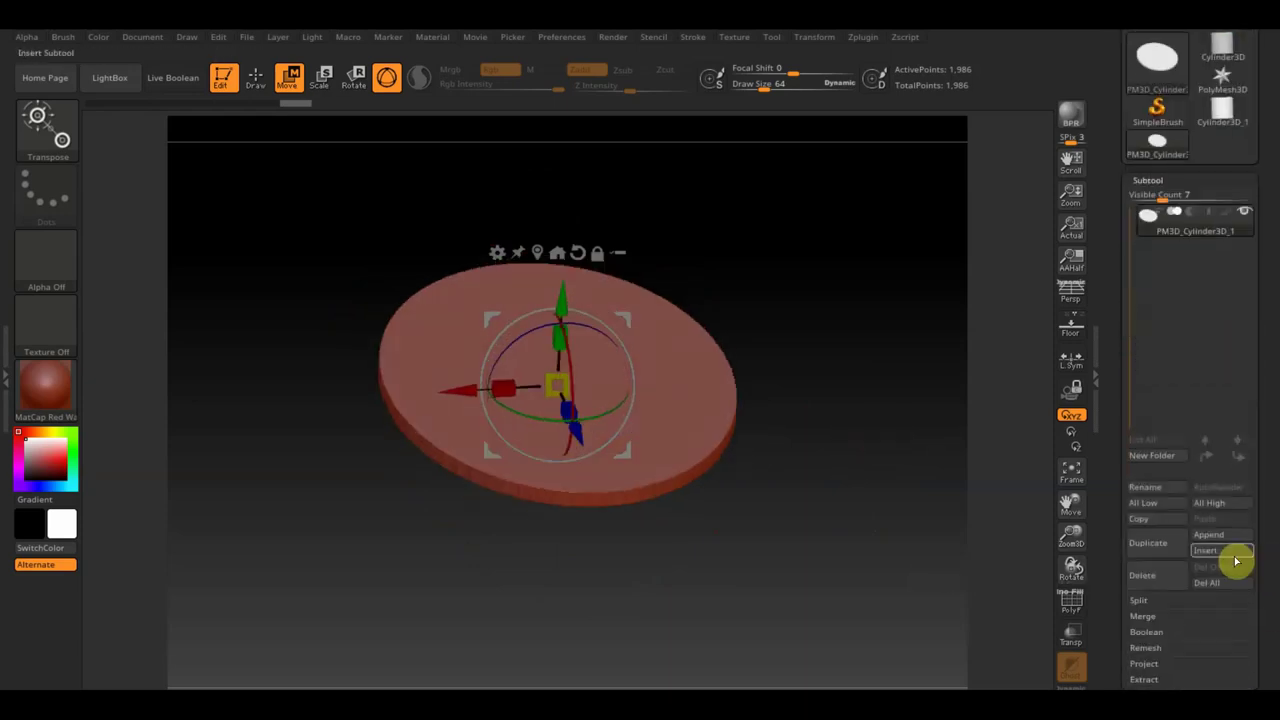
left_click(1226, 537)
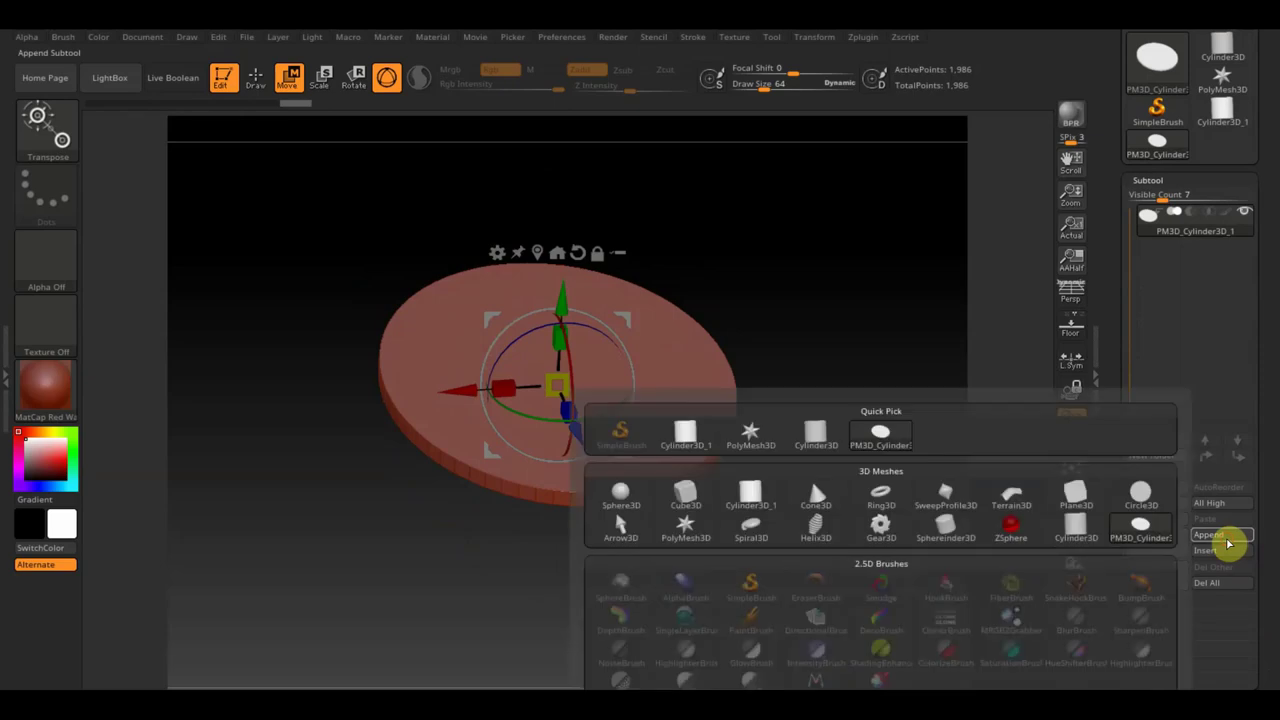
left_click(621, 496)
left_click(1147, 260)
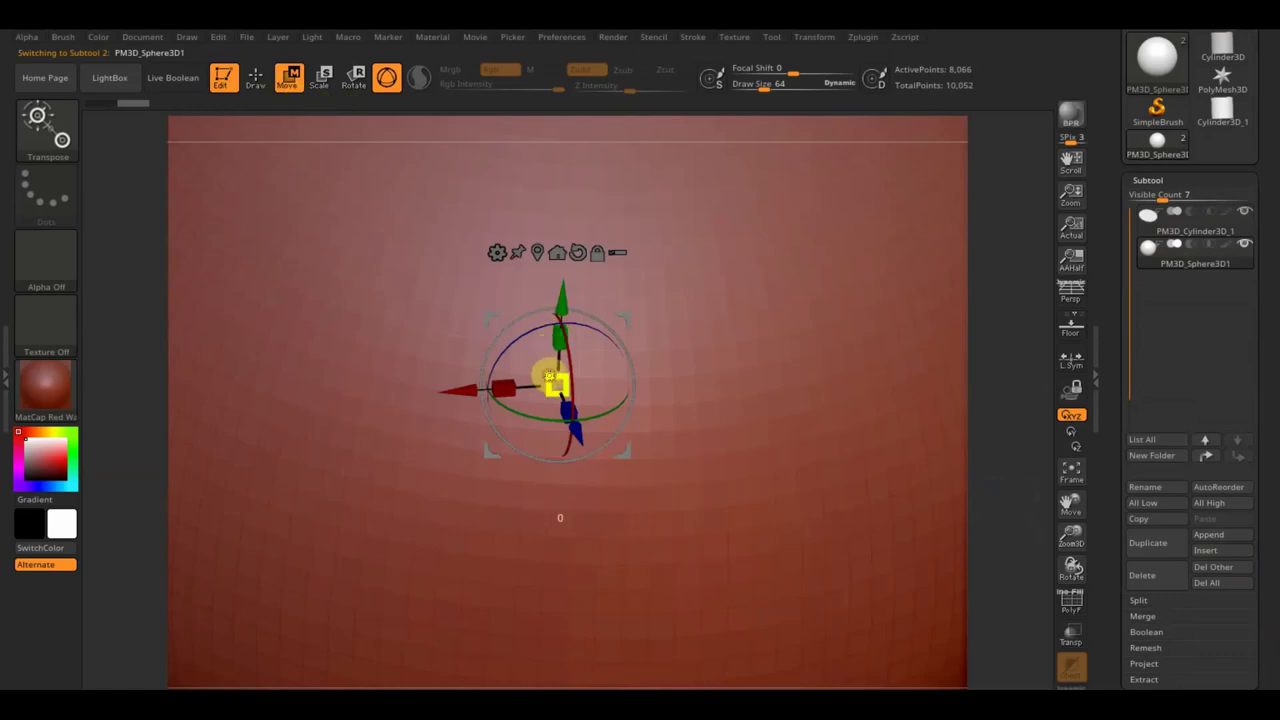
- Scale, raise, widen and rotate the sphere so the brim cuts across its middle
mouse_move(553, 381)
left_mouse_down()
mouse_move(813, 686)
mouse_move(769, 599)
mouse_move(837, 500)
mouse_move(823, 543)
mouse_move(877, 500)
left_mouse_up()
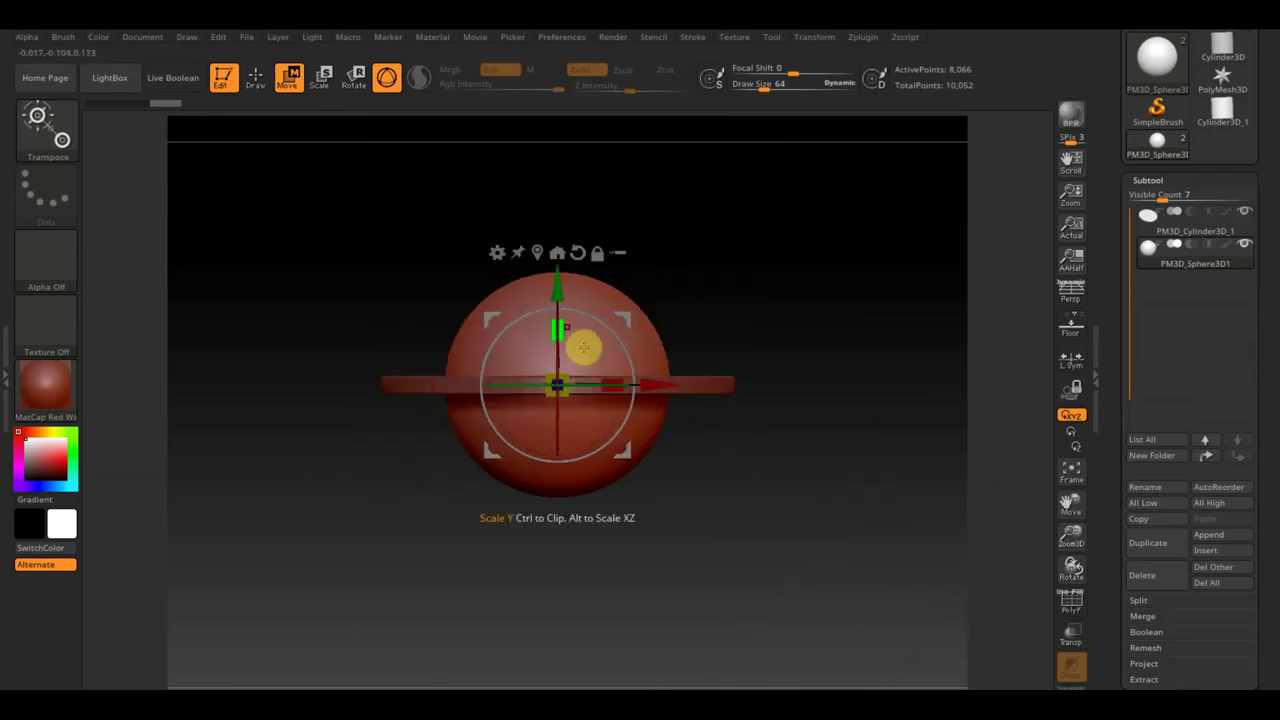
left_click_drag(557, 285, 560, 277)
left_click_drag(608, 375, 630, 372)
mouse_move(709, 312)
left_mouse_down()
mouse_move(782, 473)
mouse_move(720, 506)
mouse_move(729, 517)
left_mouse_up()
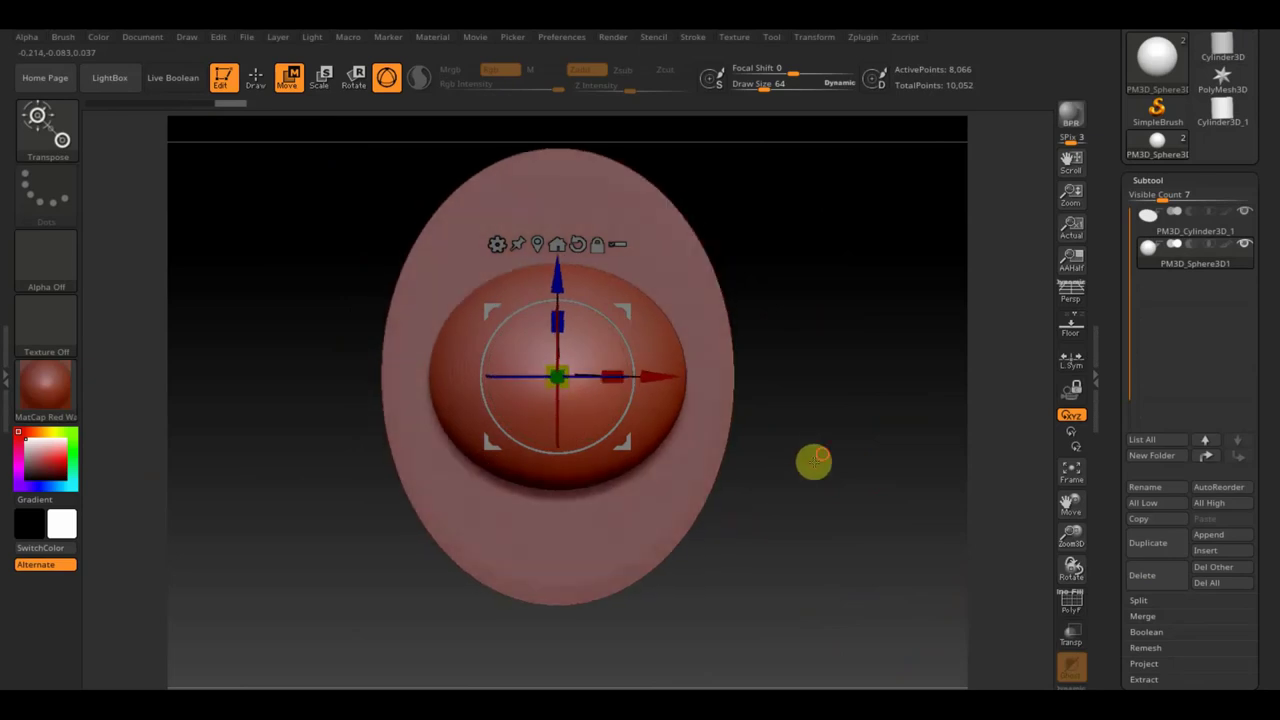
left_click_drag(624, 337, 471, 223)
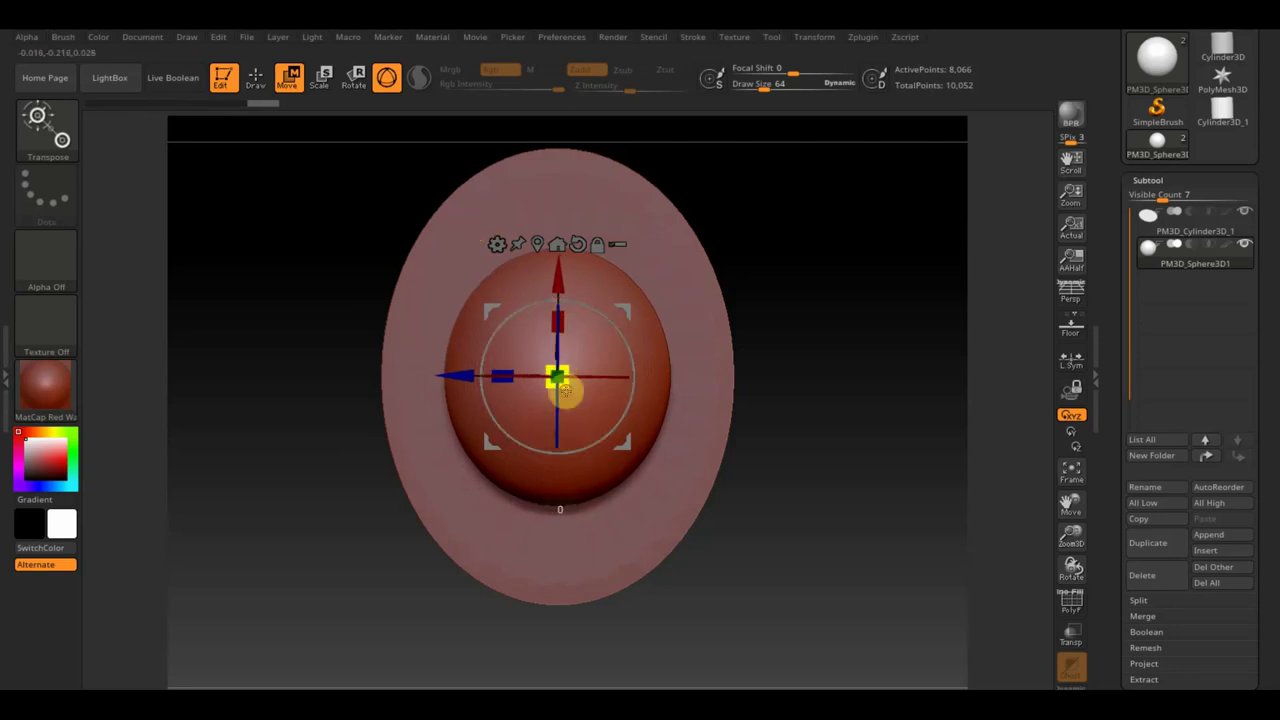
mouse_move(797, 514)
left_mouse_down()
mouse_move(827, 346)
mouse_move(843, 397)
mouse_move(891, 403)
mouse_move(883, 526)
left_mouse_up()
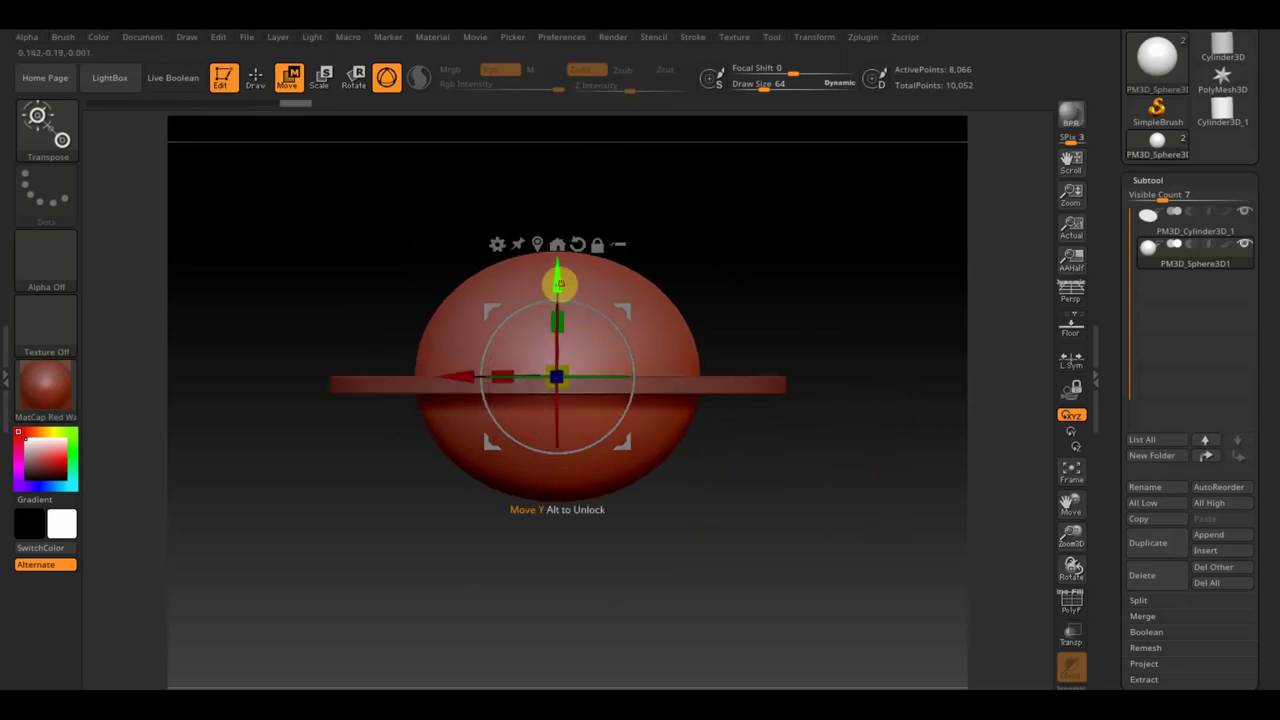
left_click_drag(563, 317, 563, 314)
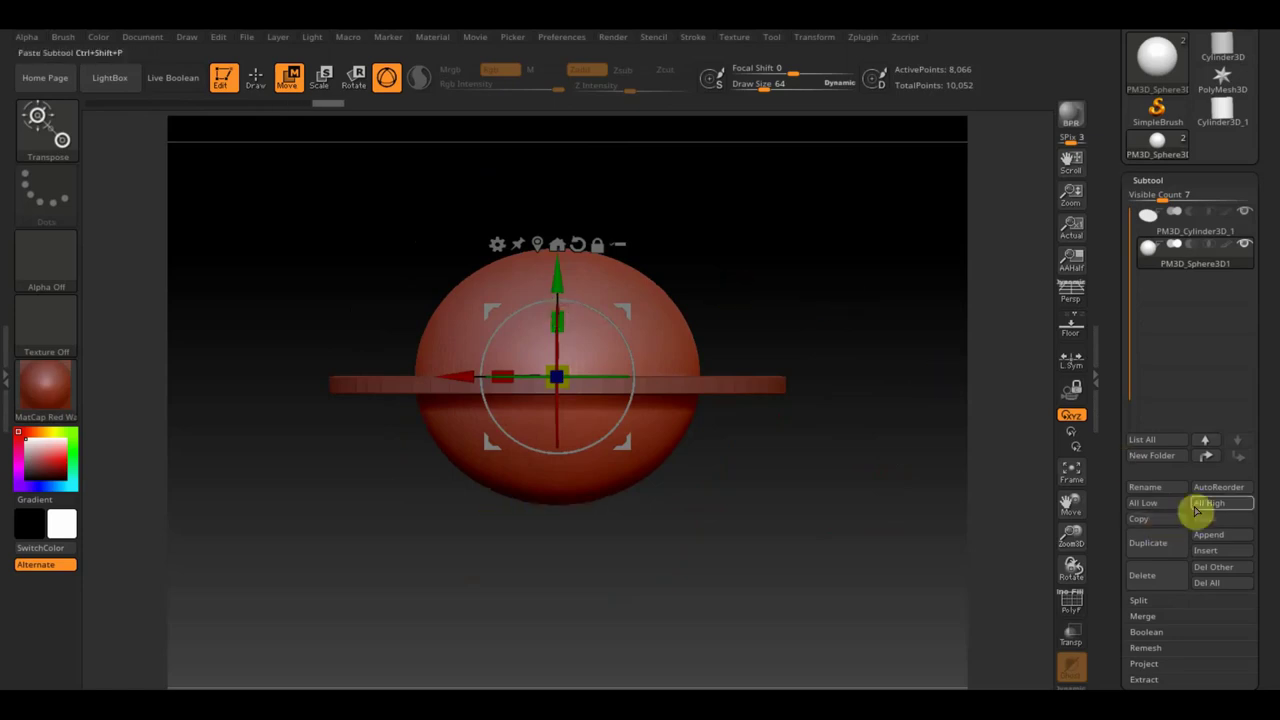
- Append a Cube3D subtool and select it for transforming
left_click(1208, 534)
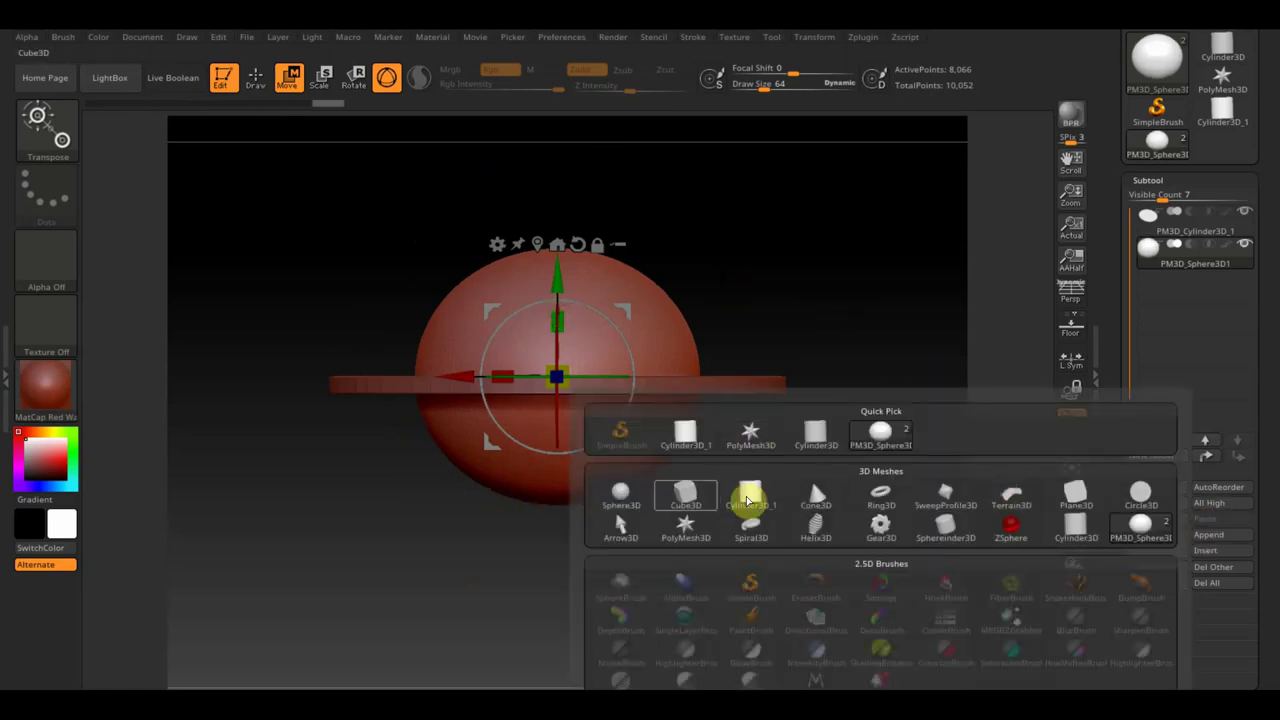
left_click(690, 497)
left_click(1146, 293)
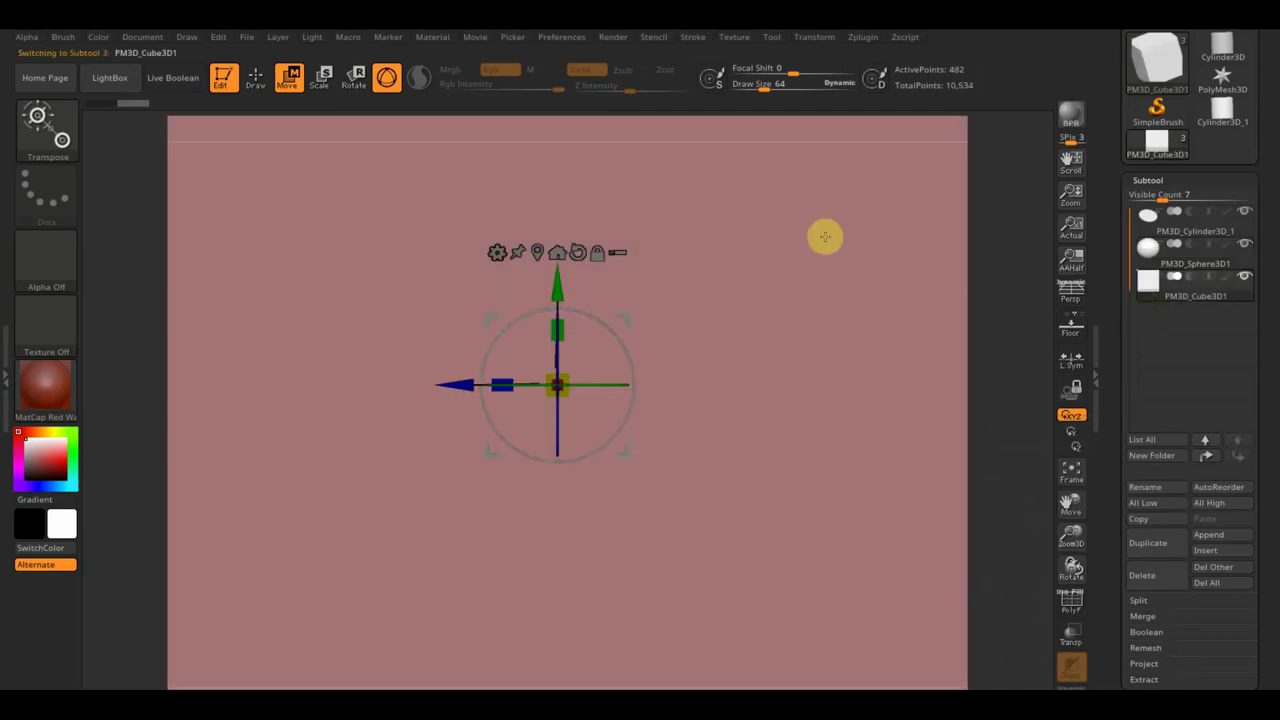
left_click(256, 77)
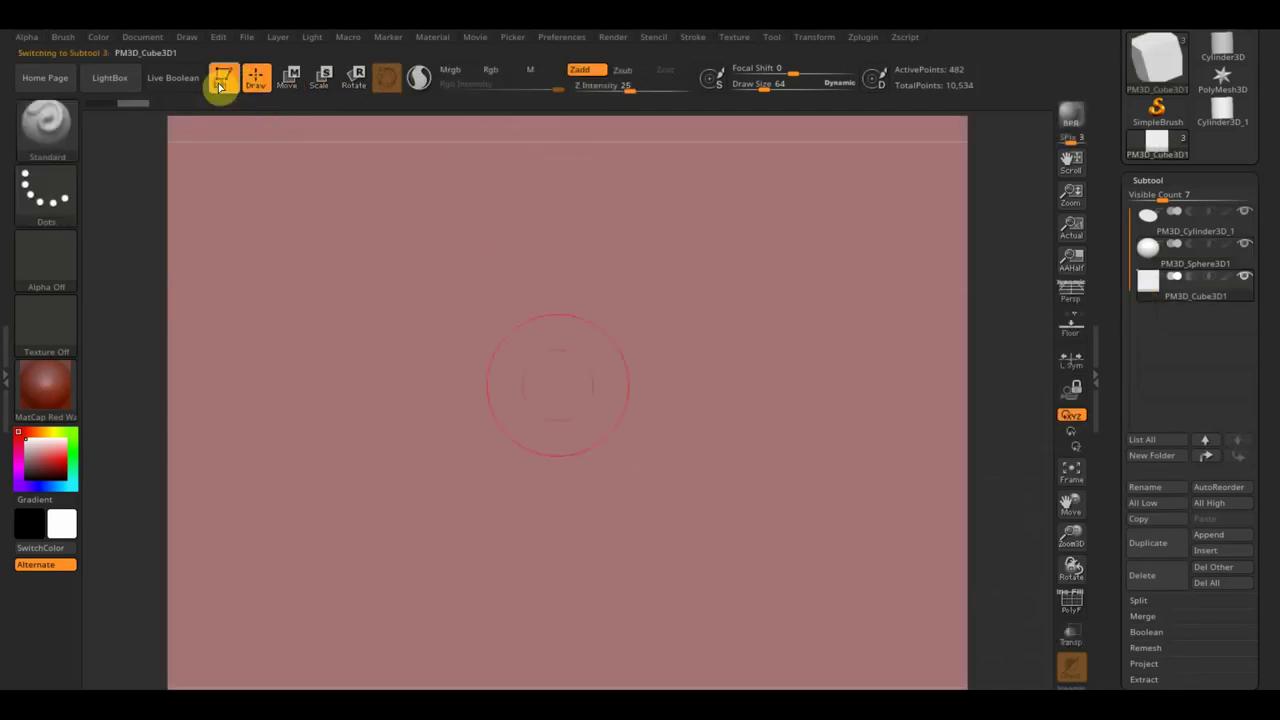
left_click(288, 77)
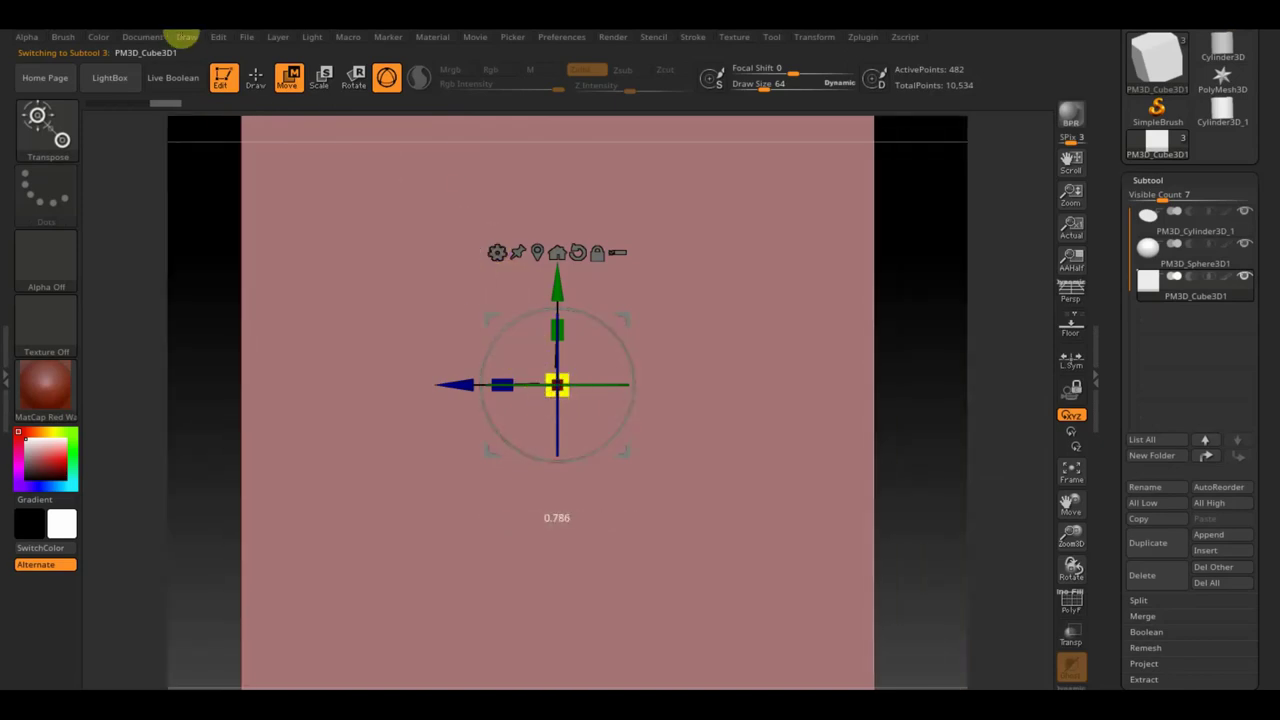
- Shrink the cube, raise it above the dome, and narrow it into a panel resting on top
left_click(557, 385)
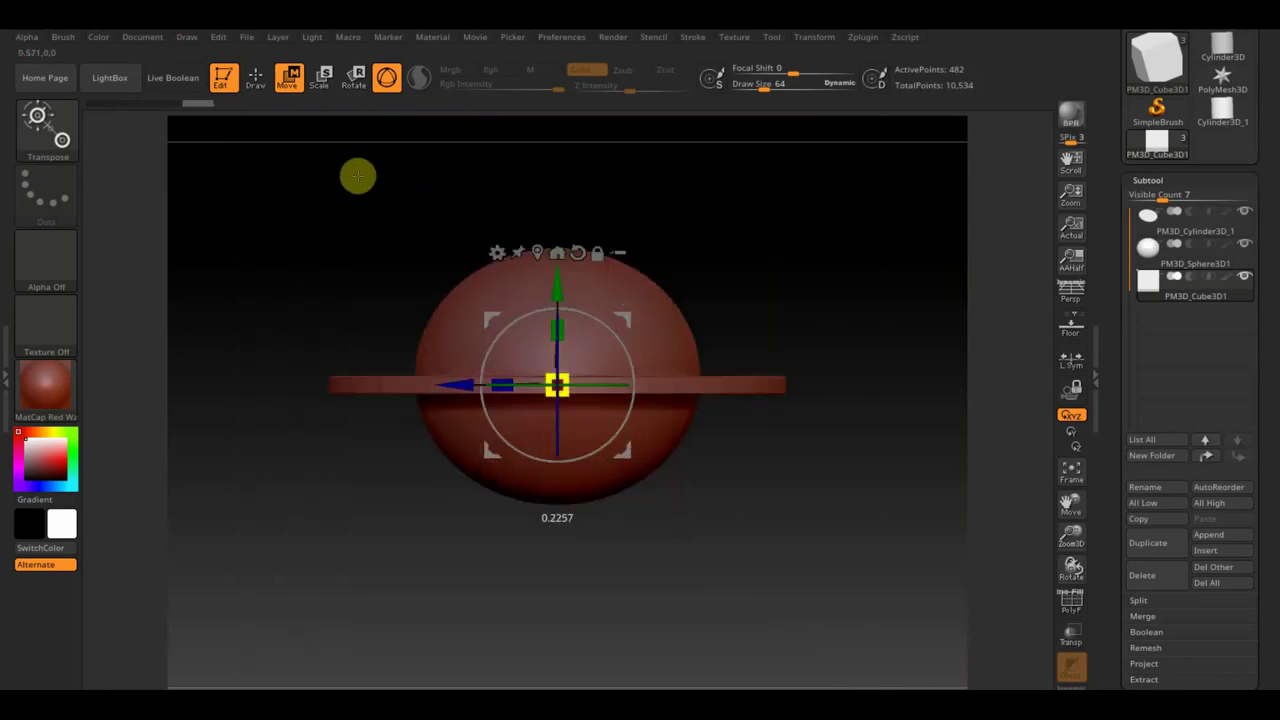
left_click_drag(561, 288, 569, 166)
mouse_move(503, 257)
left_mouse_down()
mouse_move(434, 246)
mouse_move(462, 260)
left_mouse_up()
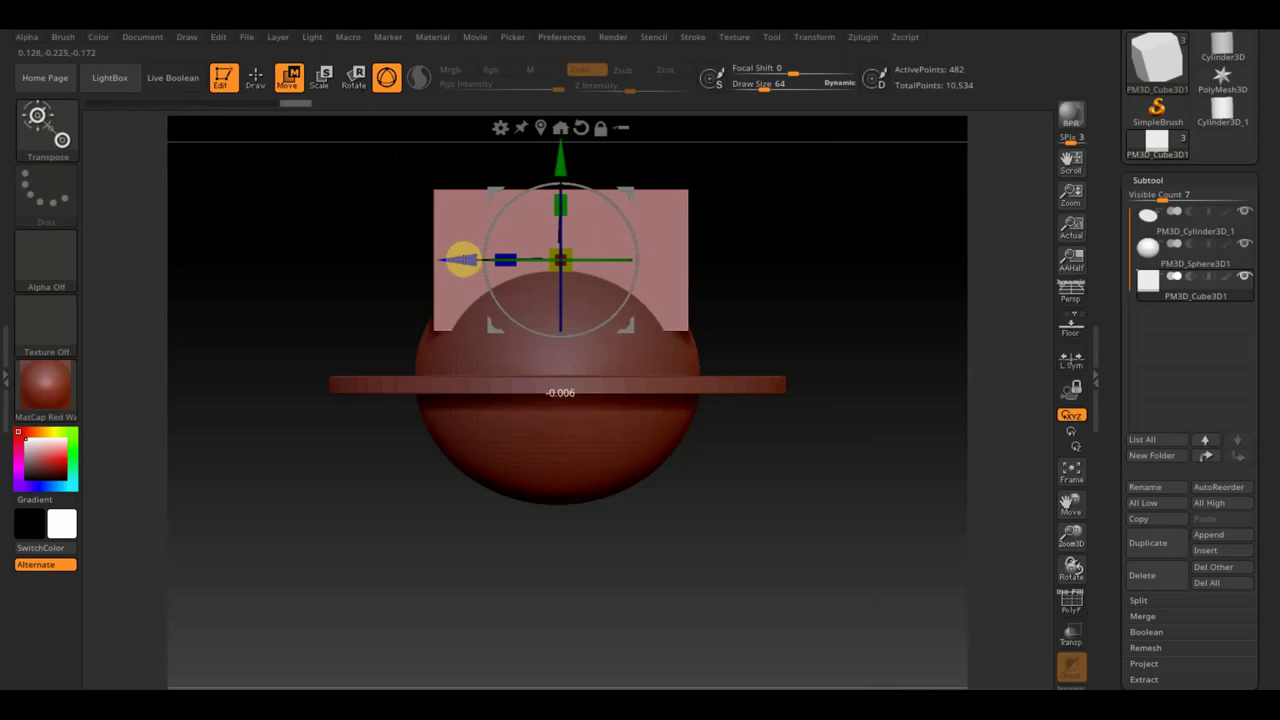
mouse_move(789, 323)
left_mouse_down()
mouse_move(757, 489)
mouse_move(769, 477)
left_mouse_up()
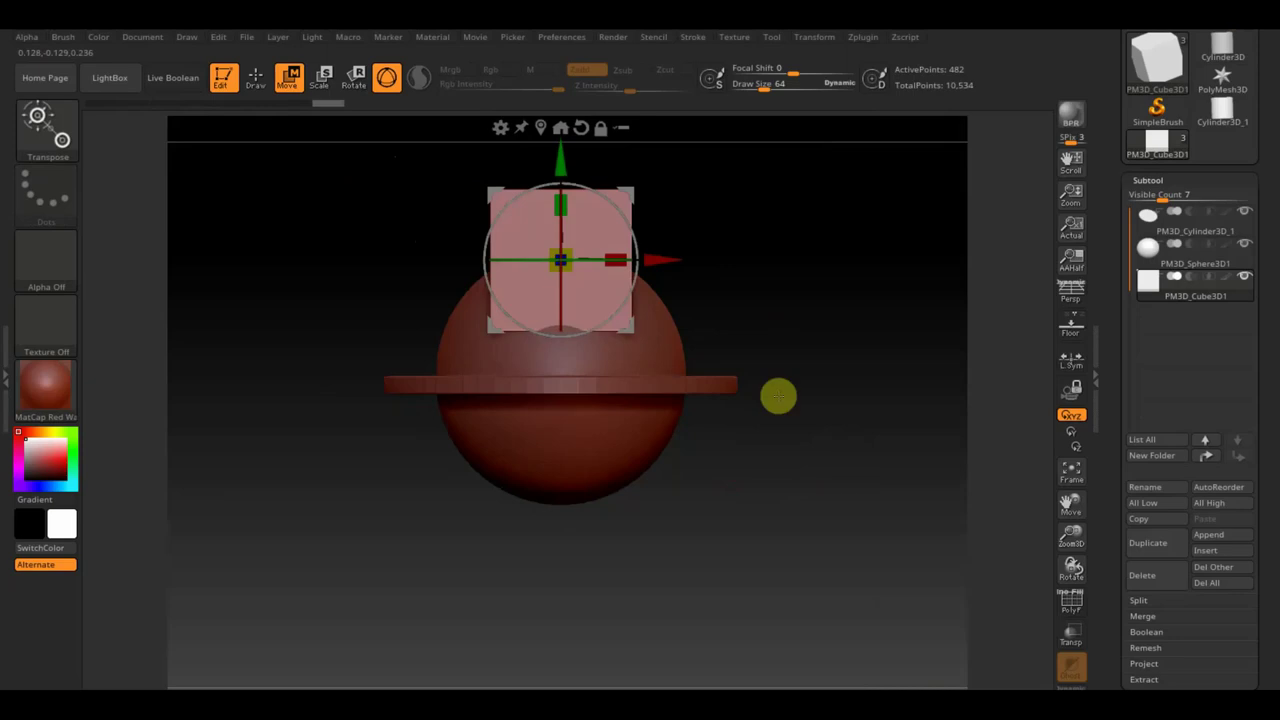
left_click_drag(618, 250, 549, 251)
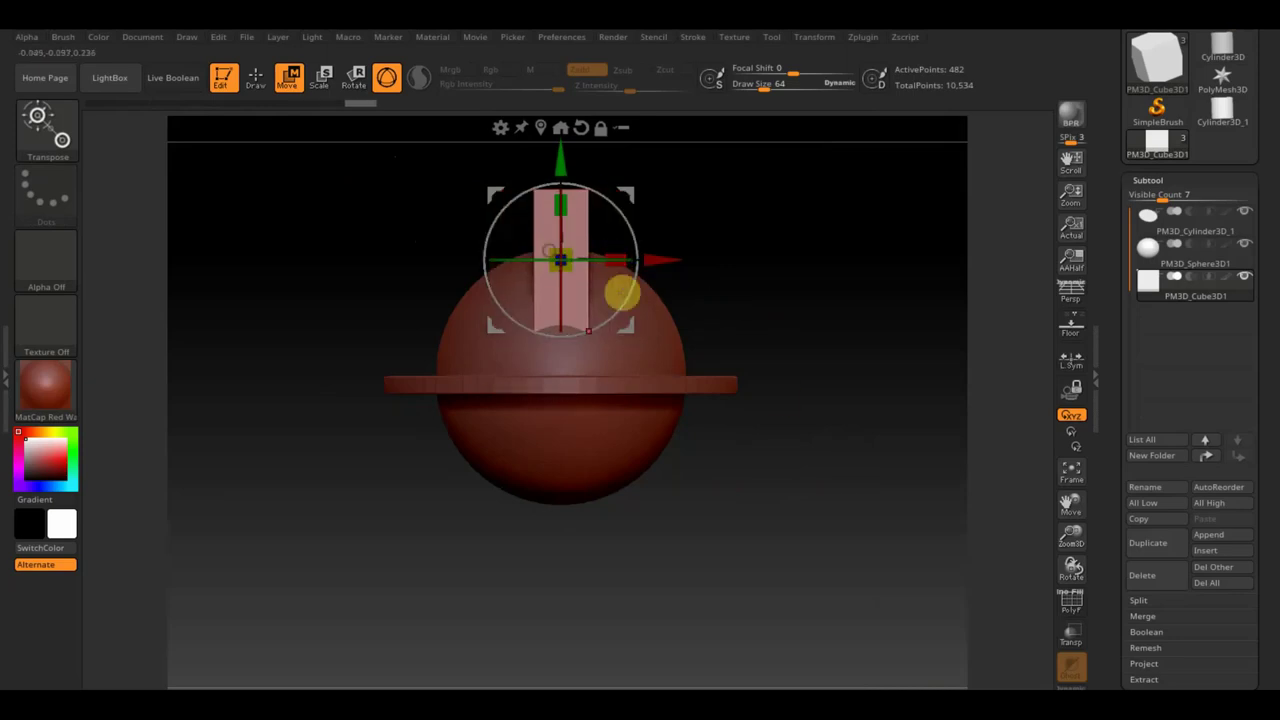
left_click_drag(761, 433, 848, 437)
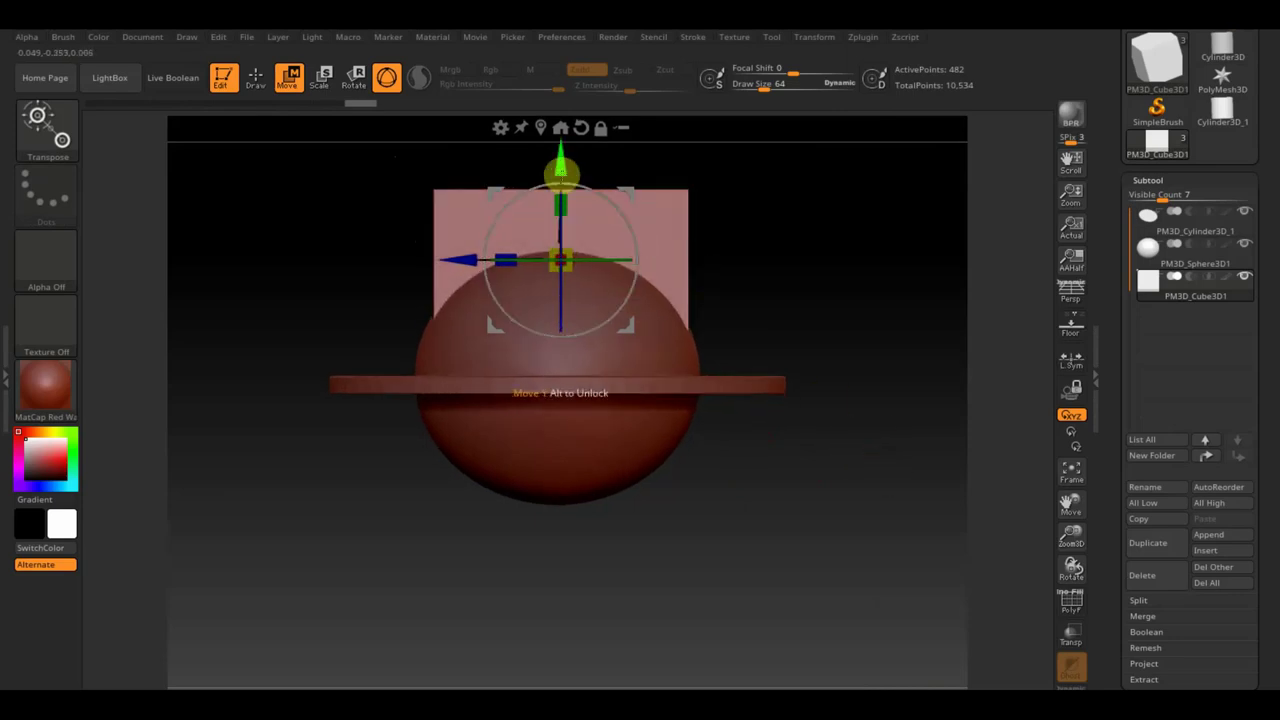
left_click_drag(560, 157, 560, 185)
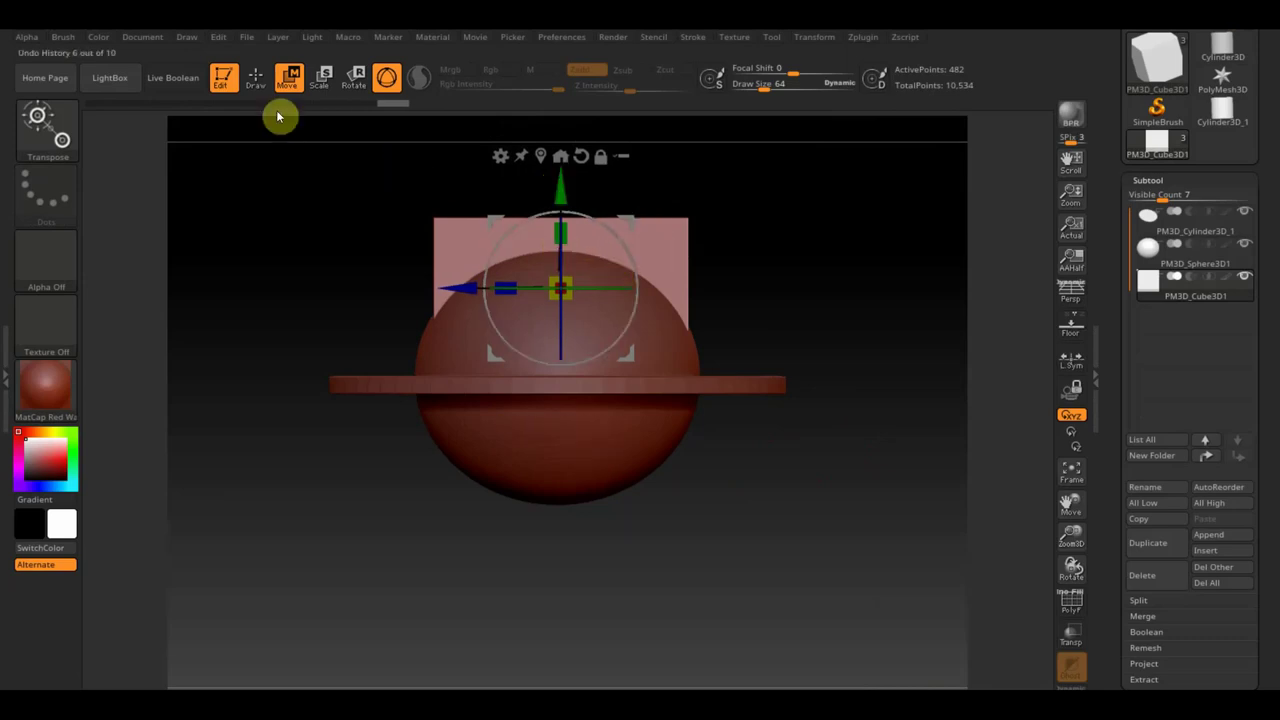
- DynaMesh the cube and slice its top at a slant with TrimCurve to form a fin
left_click(1147, 180)
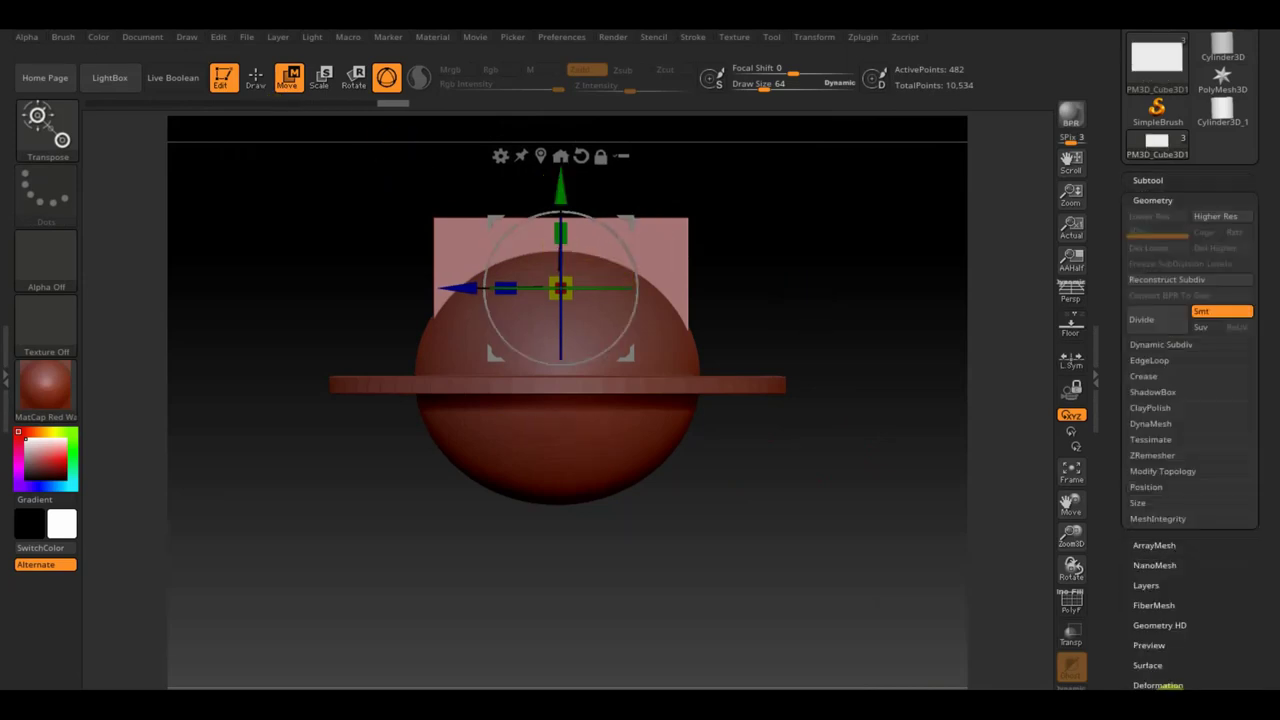
left_click(1160, 424)
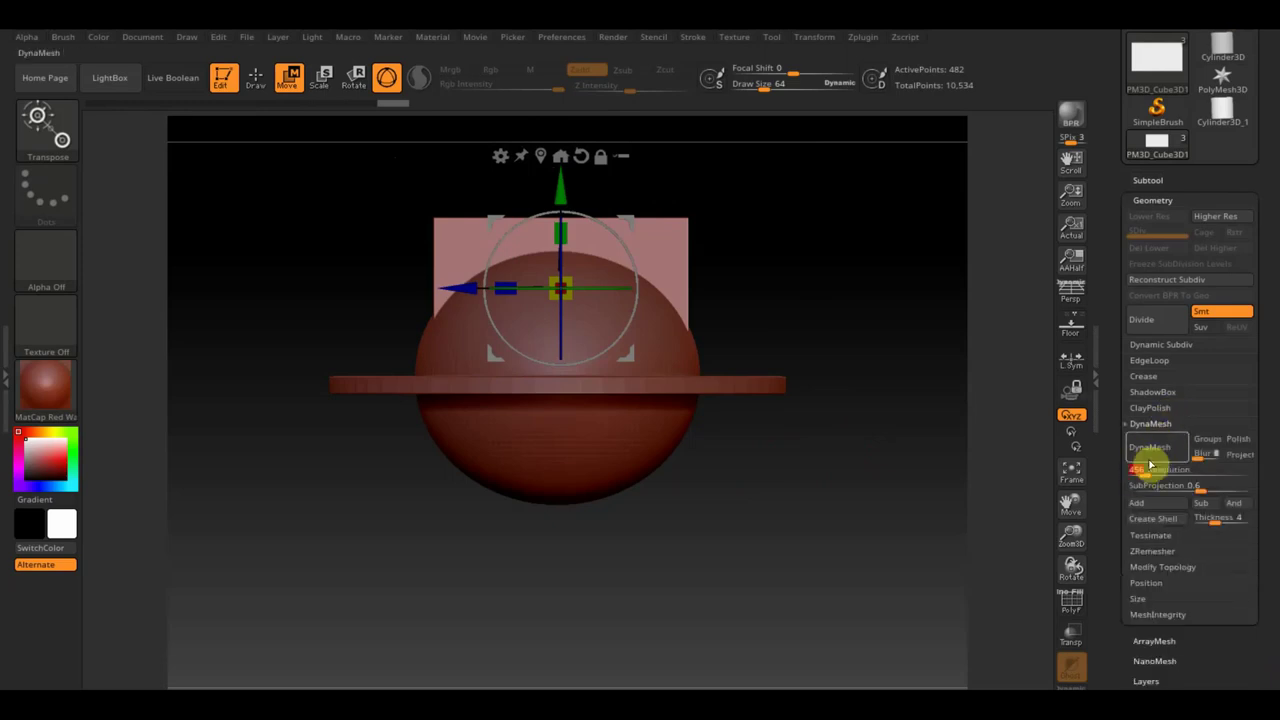
left_click(1150, 452)
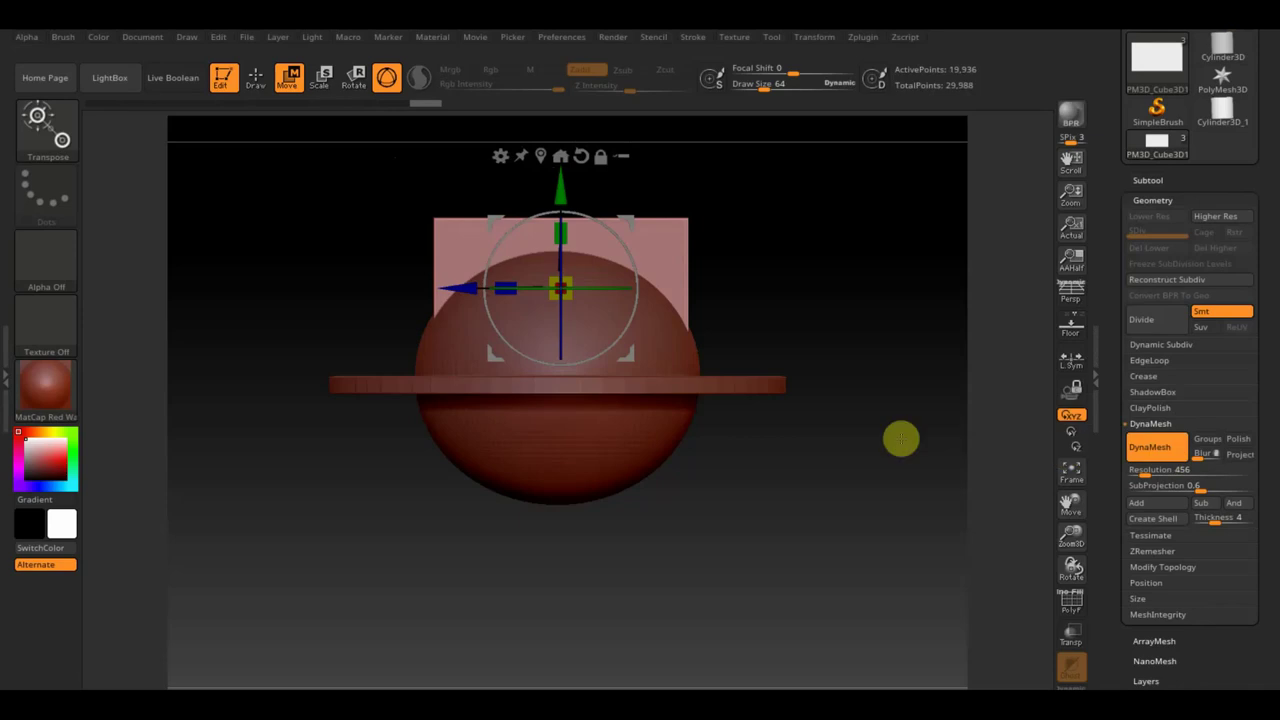
left_click(255, 77)
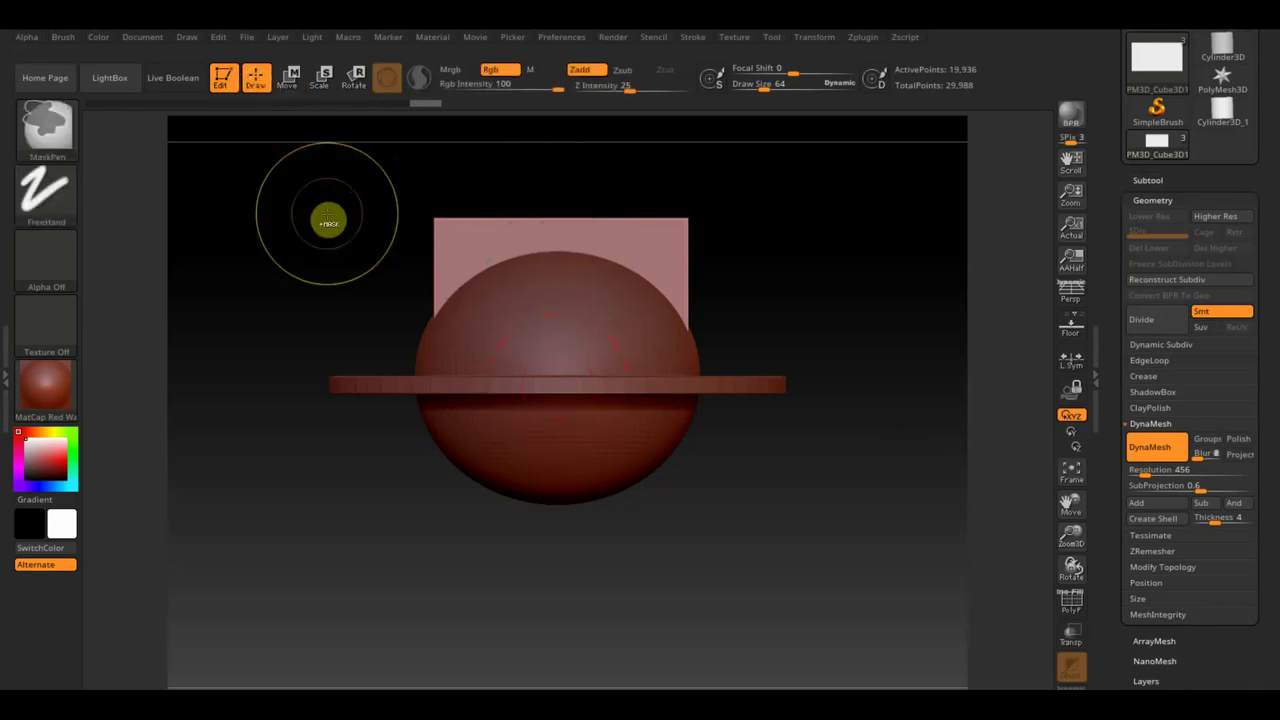
left_click(45, 128)
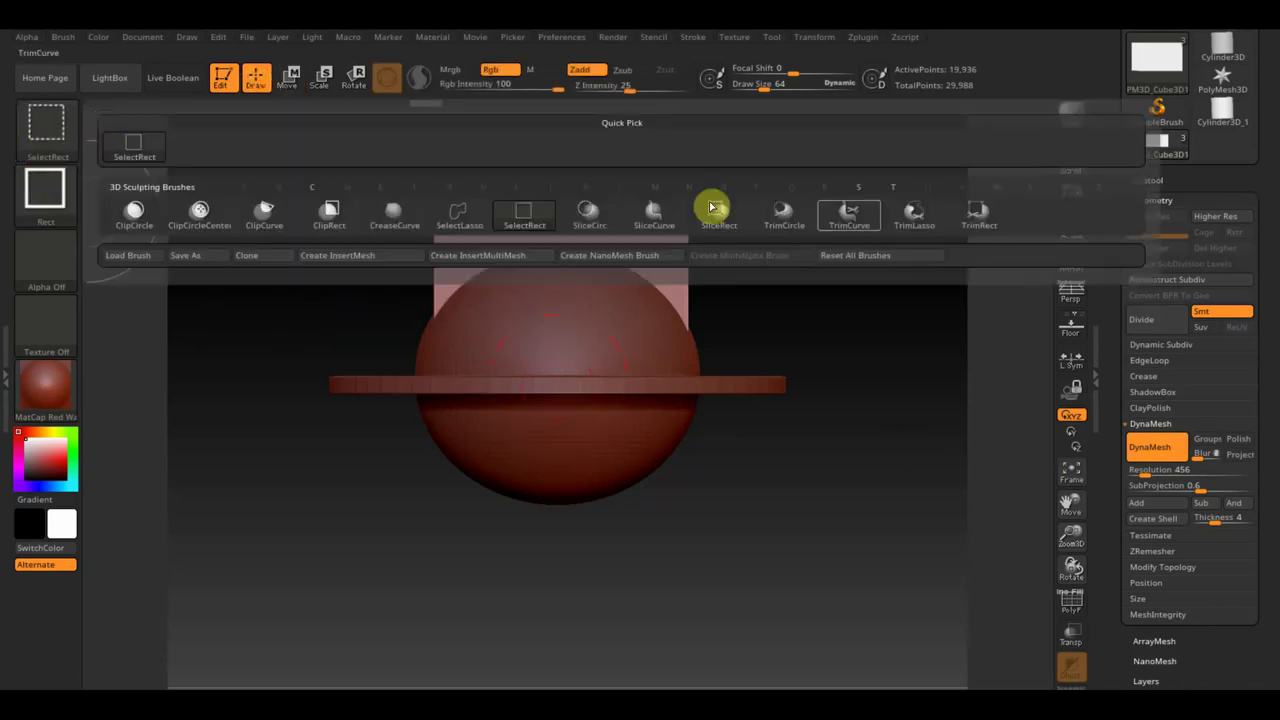
left_click(856, 212)
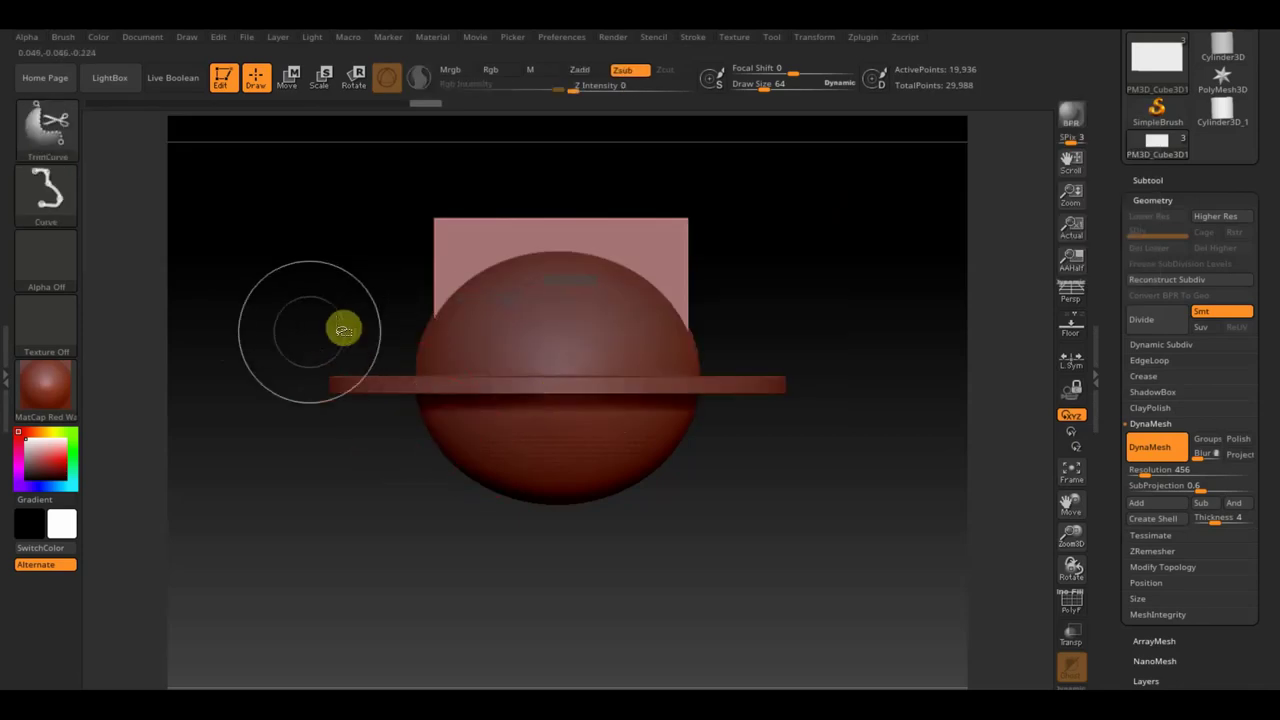
mouse_move(312, 332)
left_mouse_down()
mouse_move(777, 225)
mouse_move(770, 299)
mouse_move(774, 224)
left_mouse_up()
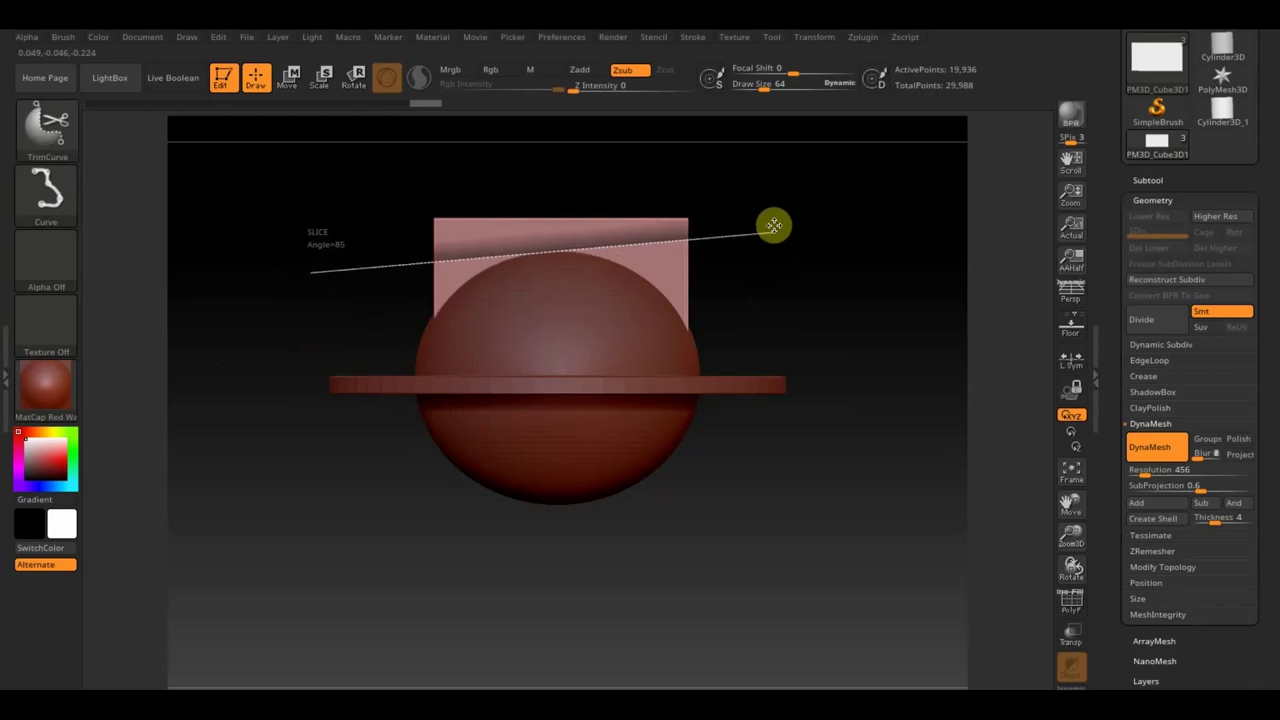
left_click_drag(774, 224, 774, 224, "ctrl+shift")
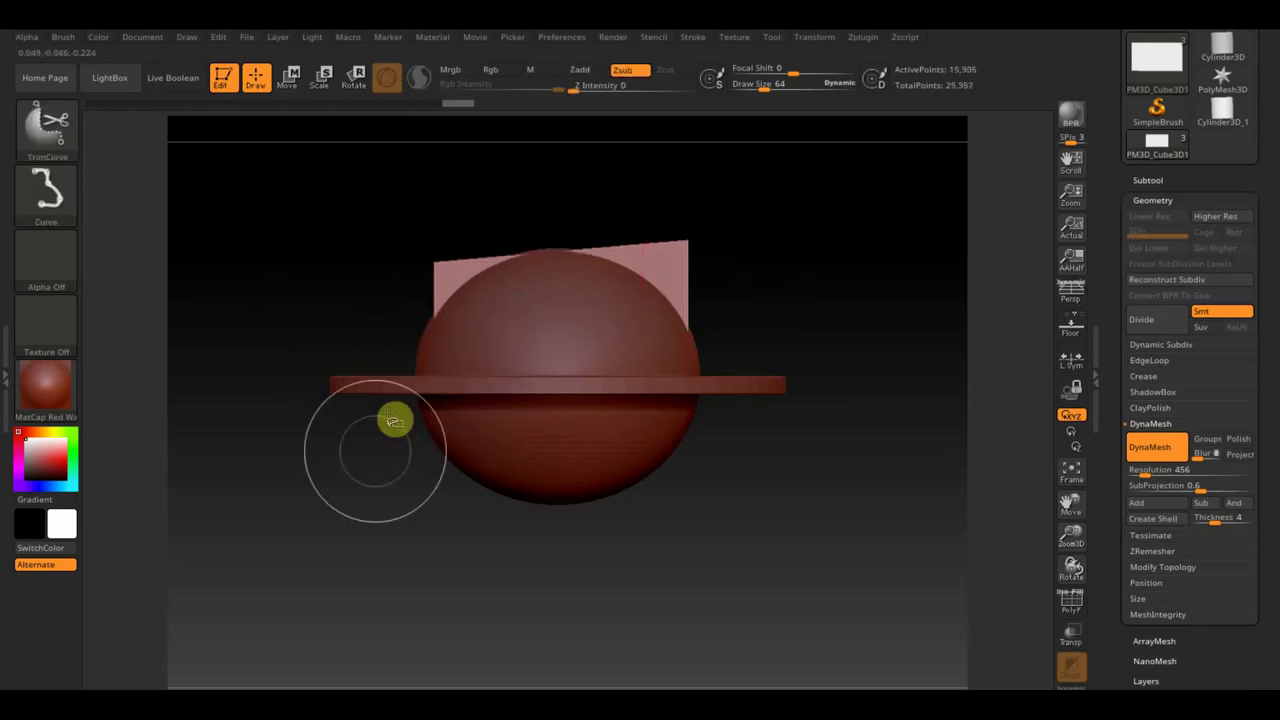
mouse_move(353, 491)
left_mouse_down("ctrl+shift")
mouse_move(533, 198)
mouse_move(570, 197)
left_mouse_up("ctrl+shift")
- Trim away the sphere's lower half below the brim, leaving a dome
mouse_move(864, 320)
left_mouse_down("shift")
mouse_move(838, 322)
mouse_move(885, 361)
left_mouse_up("shift")
left_click(610, 437, "alt")
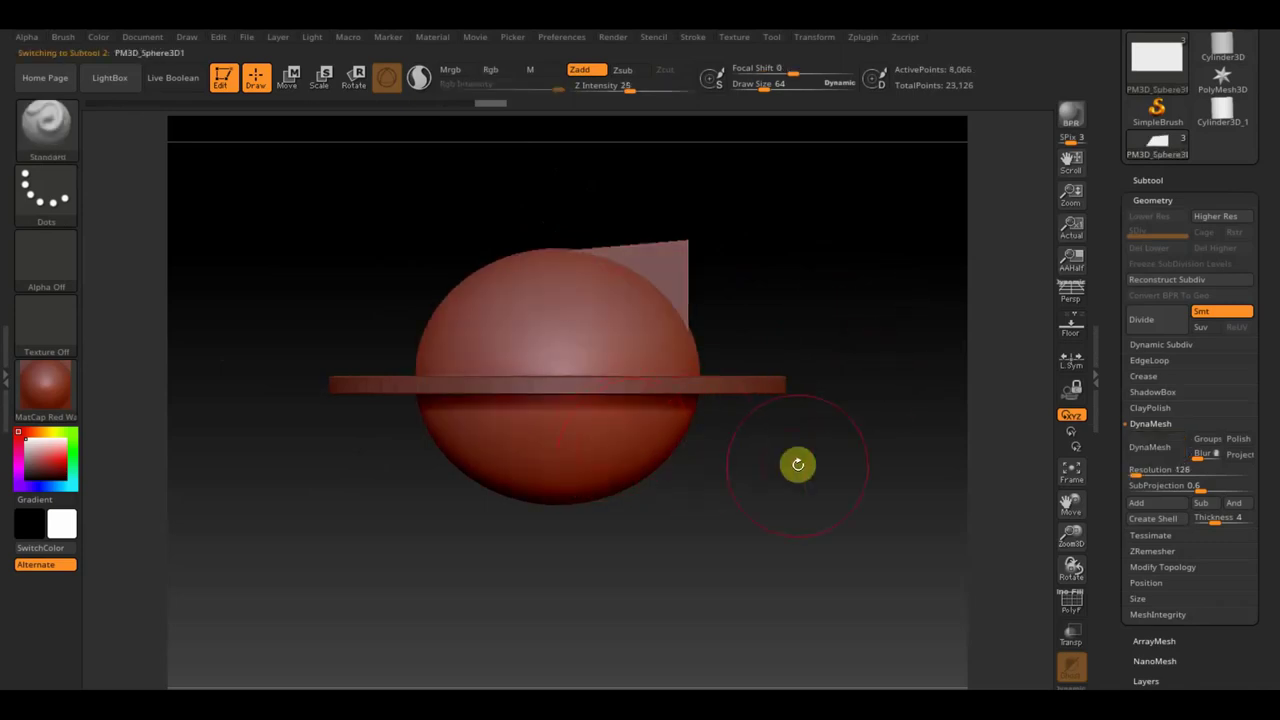
left_click_drag(834, 432, 231, 443, "ctrl+shift")
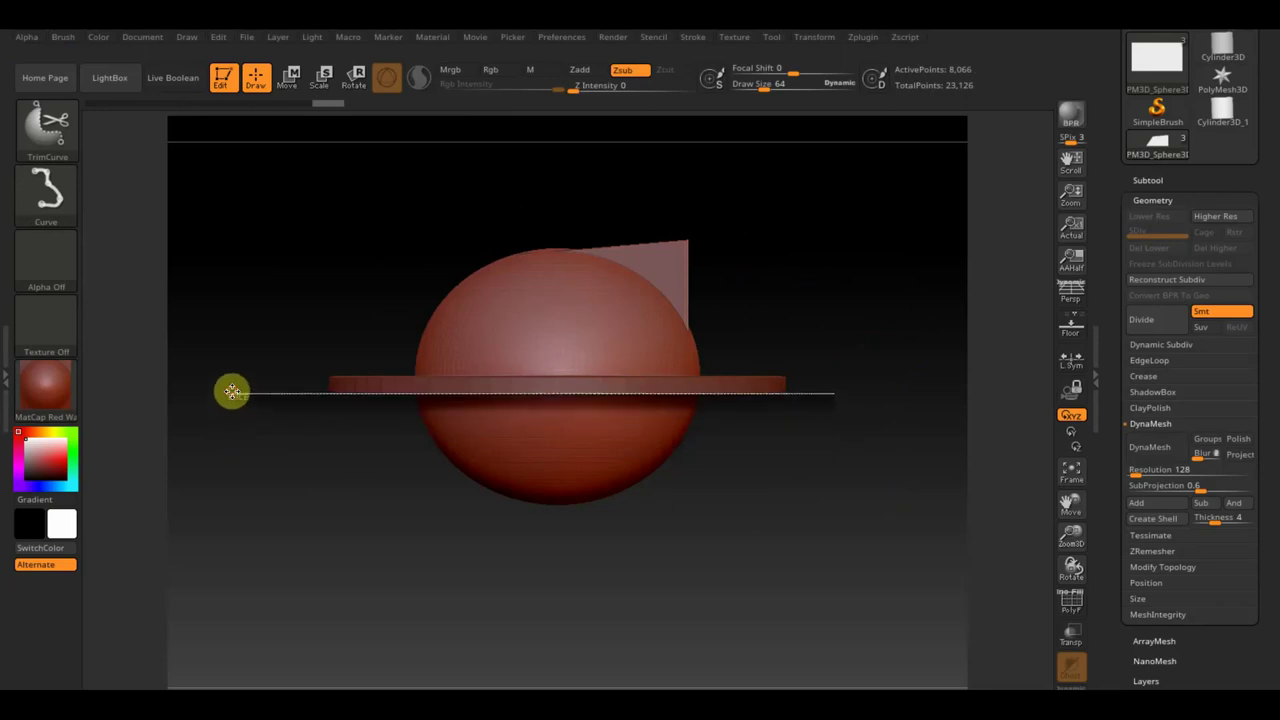
left_click_drag(231, 443, 232, 390, "ctrl+shift")
mouse_move(531, 469)
left_mouse_down()
mouse_move(640, 471)
mouse_move(611, 491)
mouse_move(691, 507)
mouse_move(691, 577)
mouse_move(669, 608)
mouse_move(666, 531)
mouse_move(706, 509)
mouse_move(703, 491)
left_mouse_up()
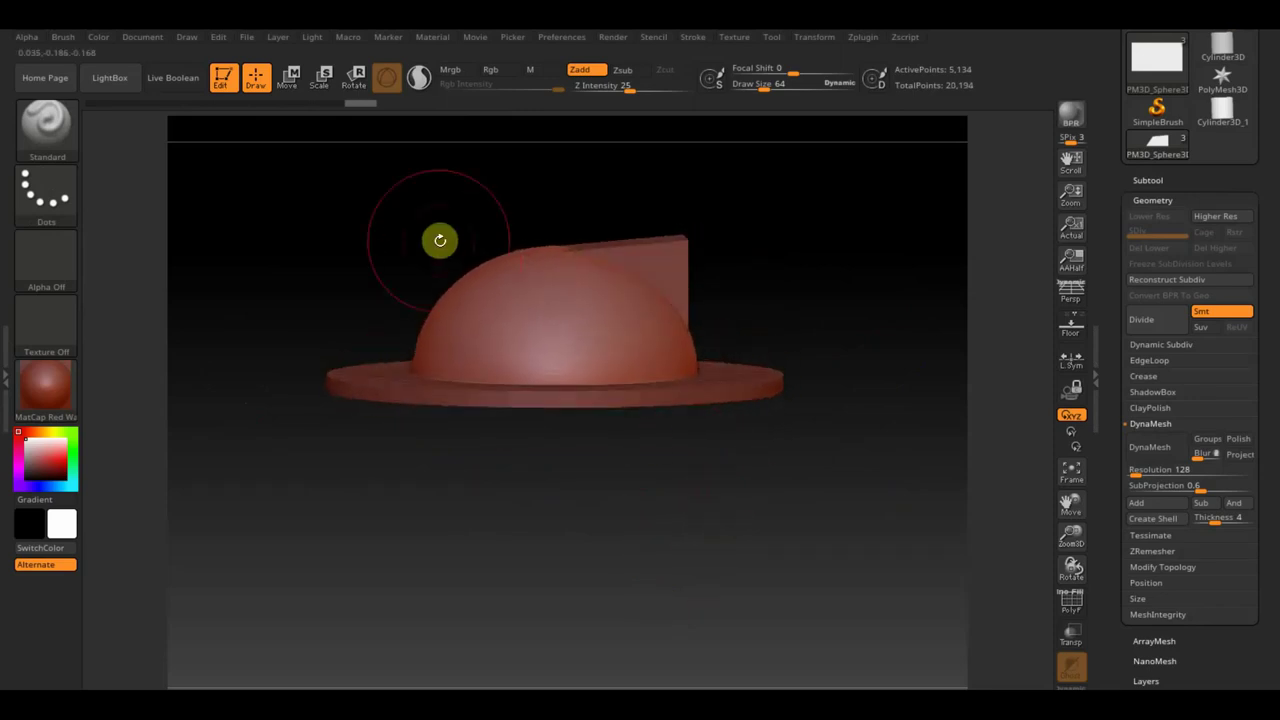
mouse_move(800, 355)
left_mouse_down()
mouse_move(786, 449)
mouse_move(721, 441)
mouse_move(826, 494)
left_mouse_up()
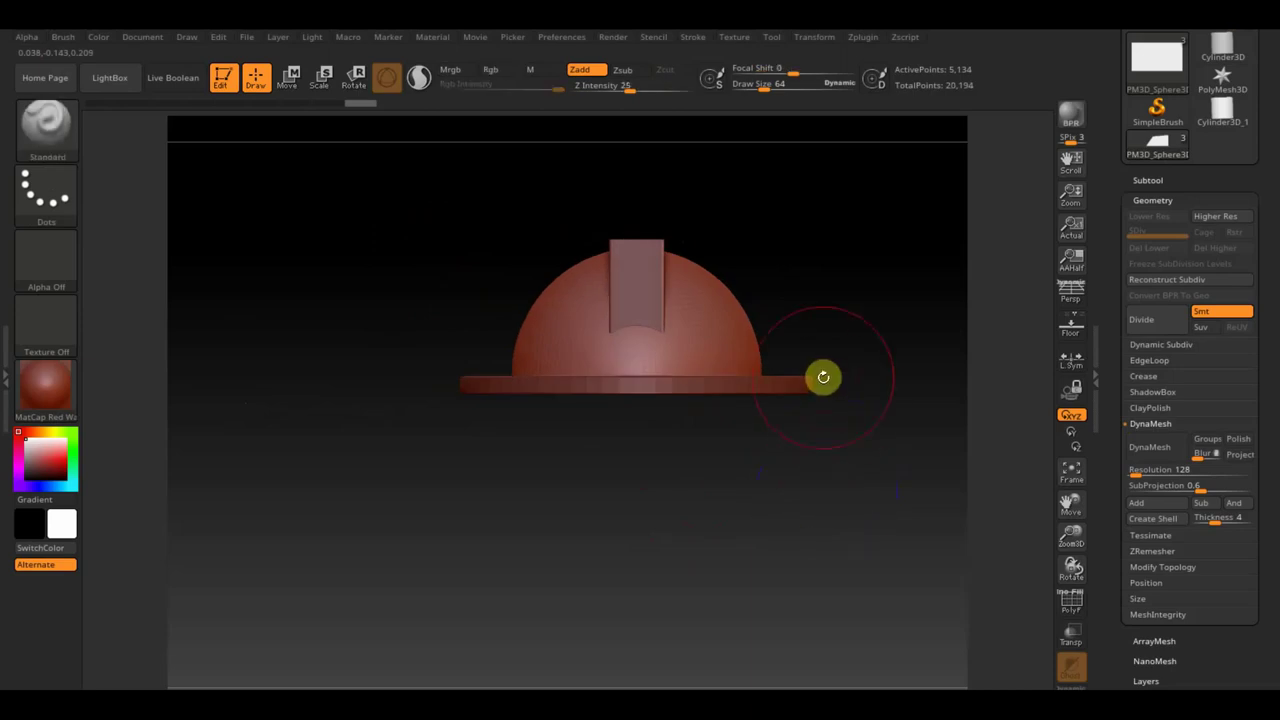
mouse_move(851, 417)
left_mouse_down()
mouse_move(863, 560)
mouse_move(883, 523)
mouse_move(874, 512)
left_mouse_up()
left_click(287, 77)
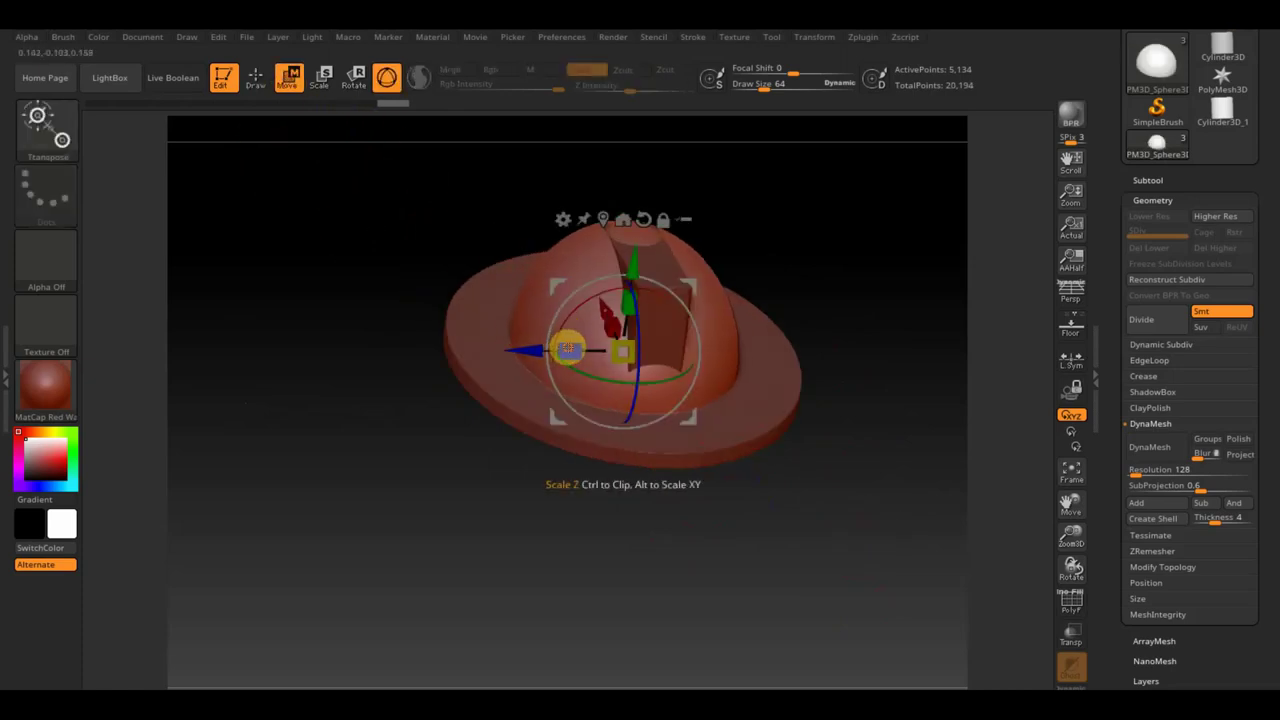
- Select the brim subtool and raise Draw Size to 107
mouse_move(666, 411)
left_mouse_down()
mouse_move(806, 457)
mouse_move(839, 534)
mouse_move(857, 528)
left_mouse_up()
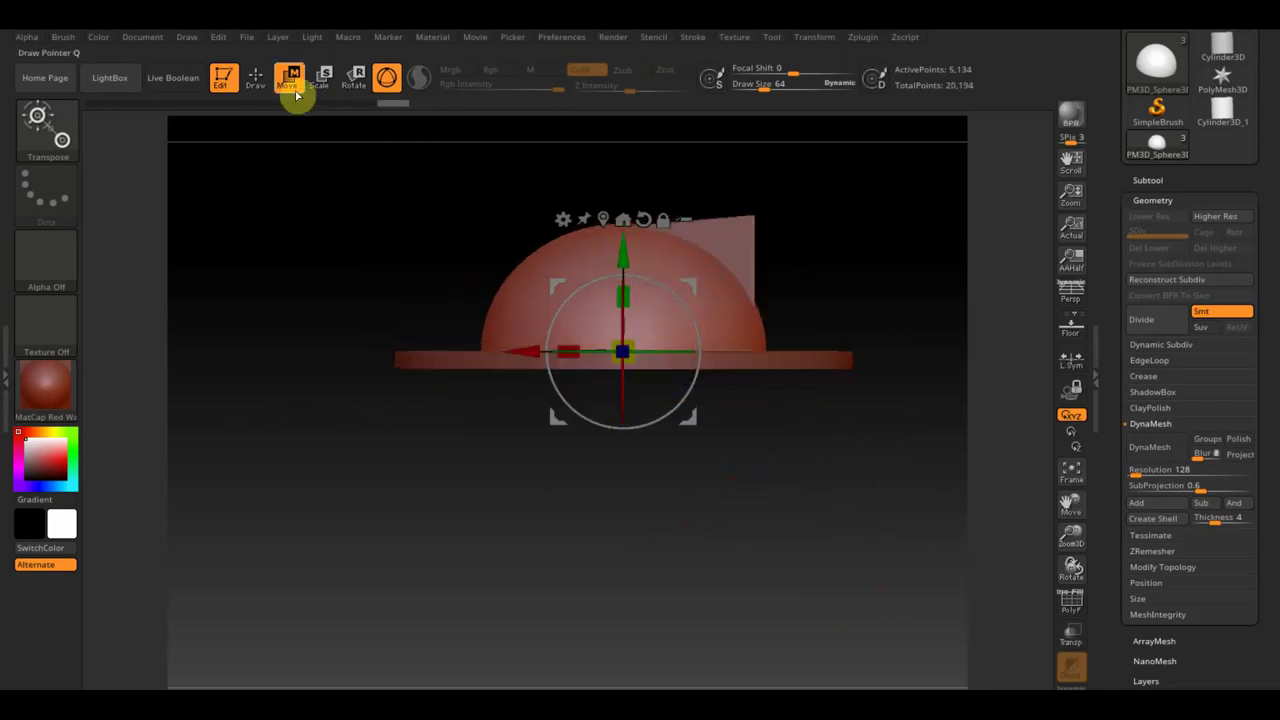
key("q")
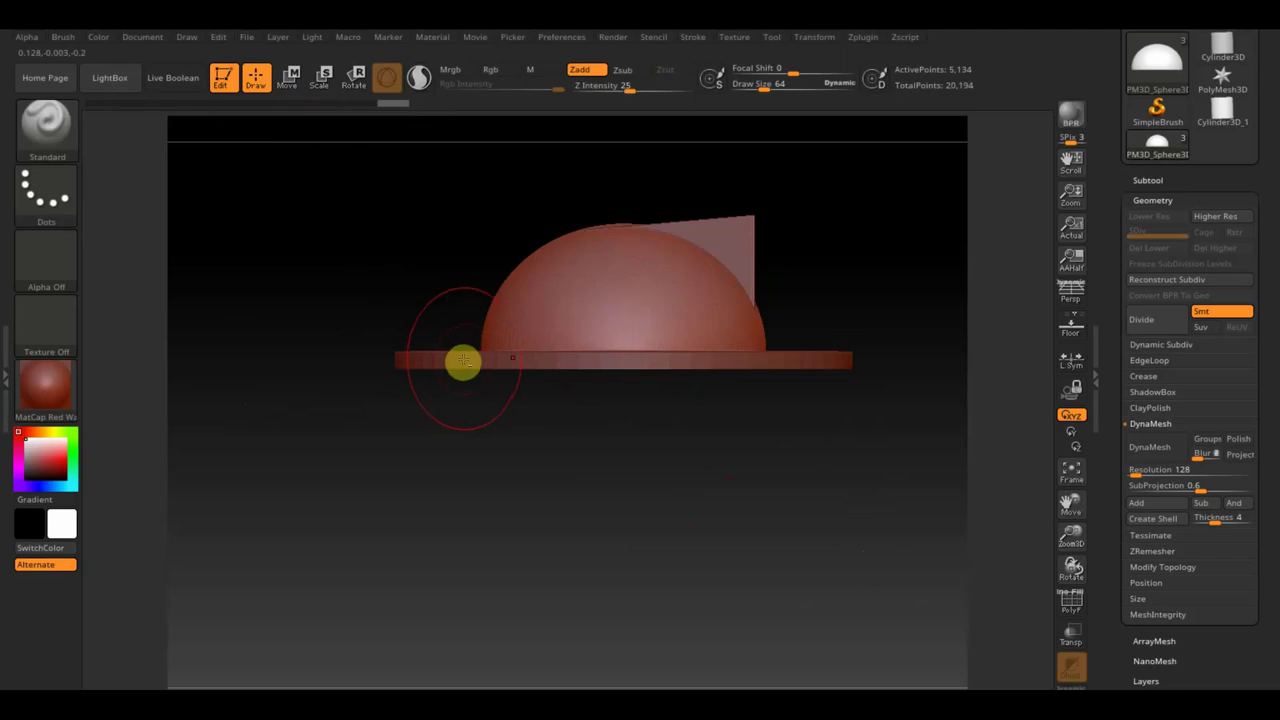
left_click(463, 360, "alt")
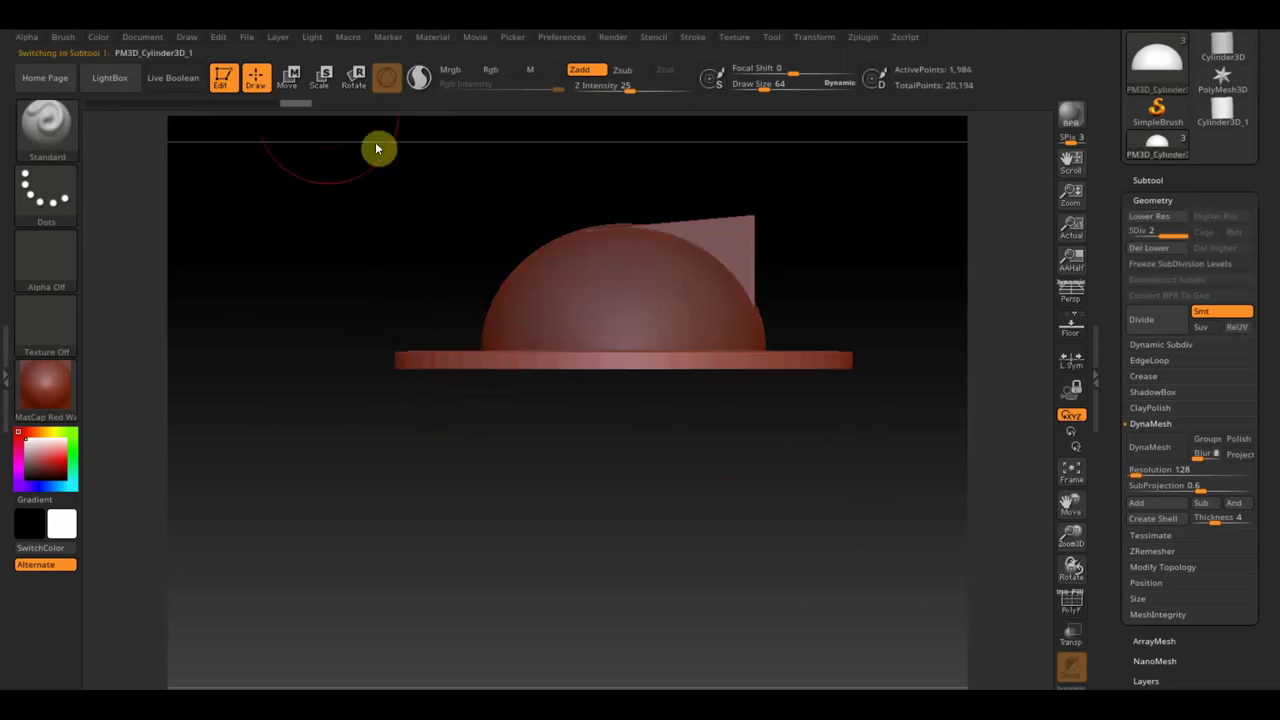
left_click_drag(760, 89, 771, 91)
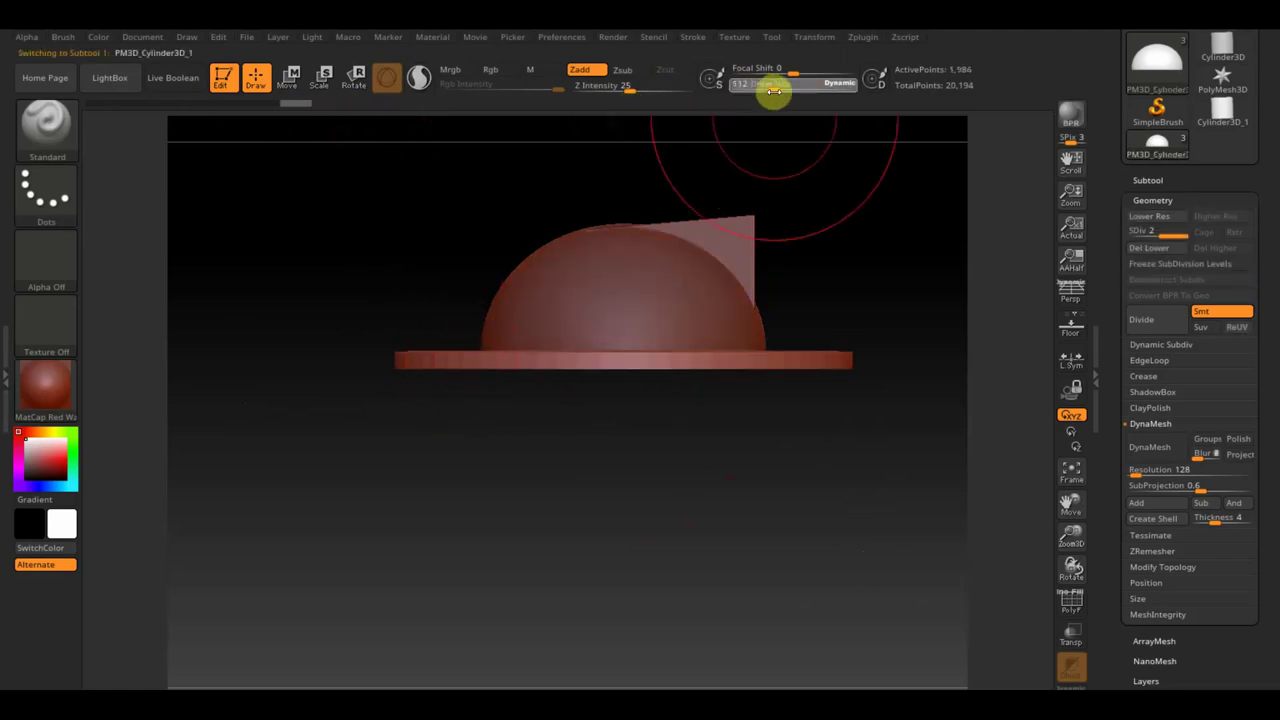
- Pick the Move Topological brush and bend the left end of the brim downward
left_click(74, 134)
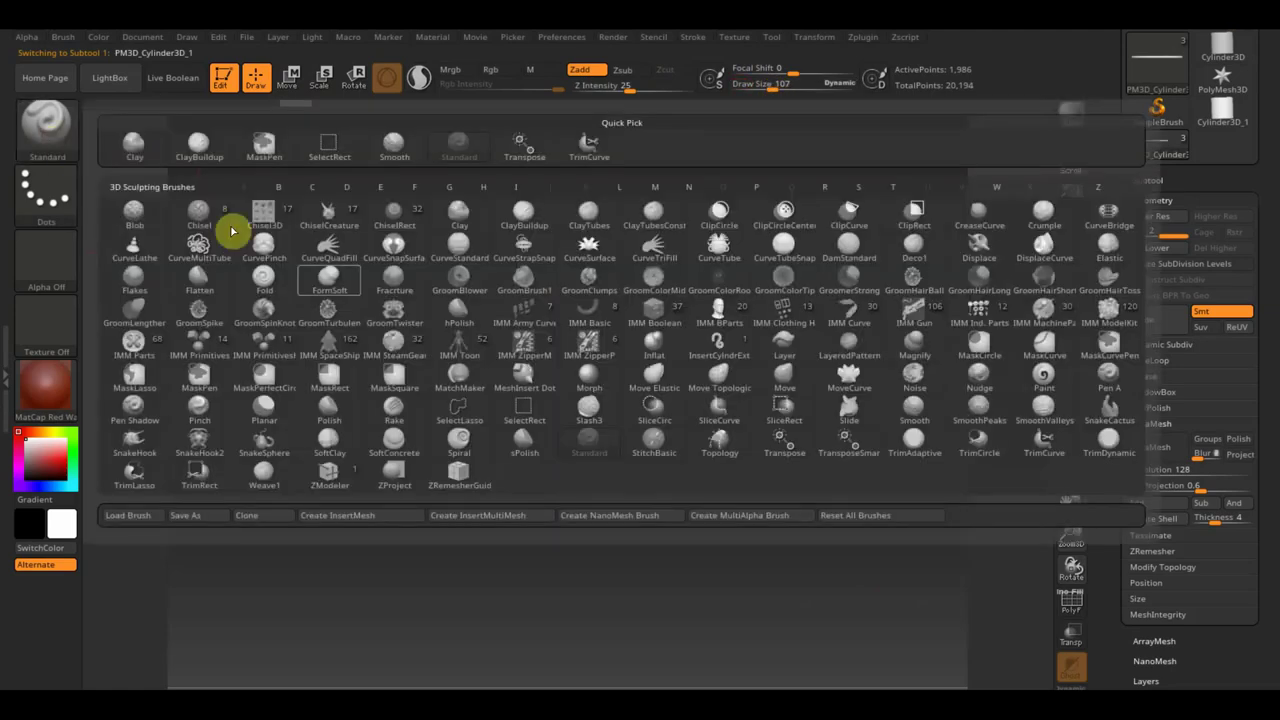
left_click(697, 390)
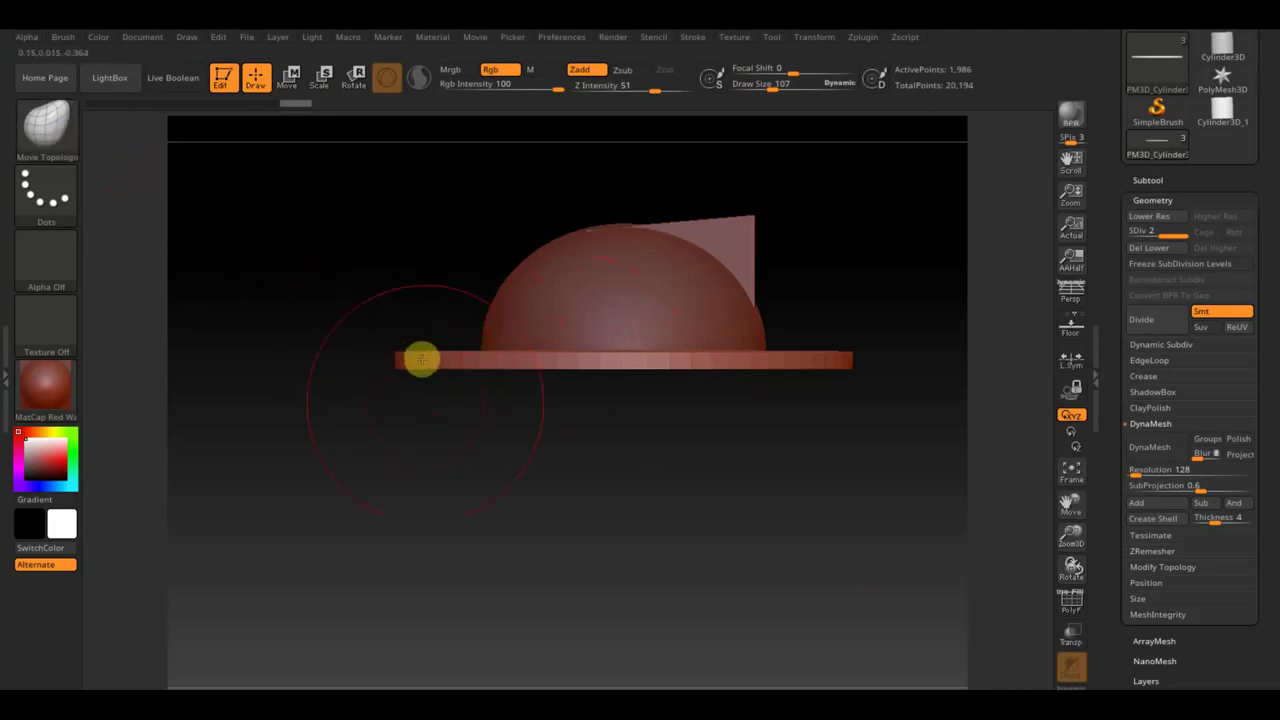
left_click_drag(421, 360, 437, 500)
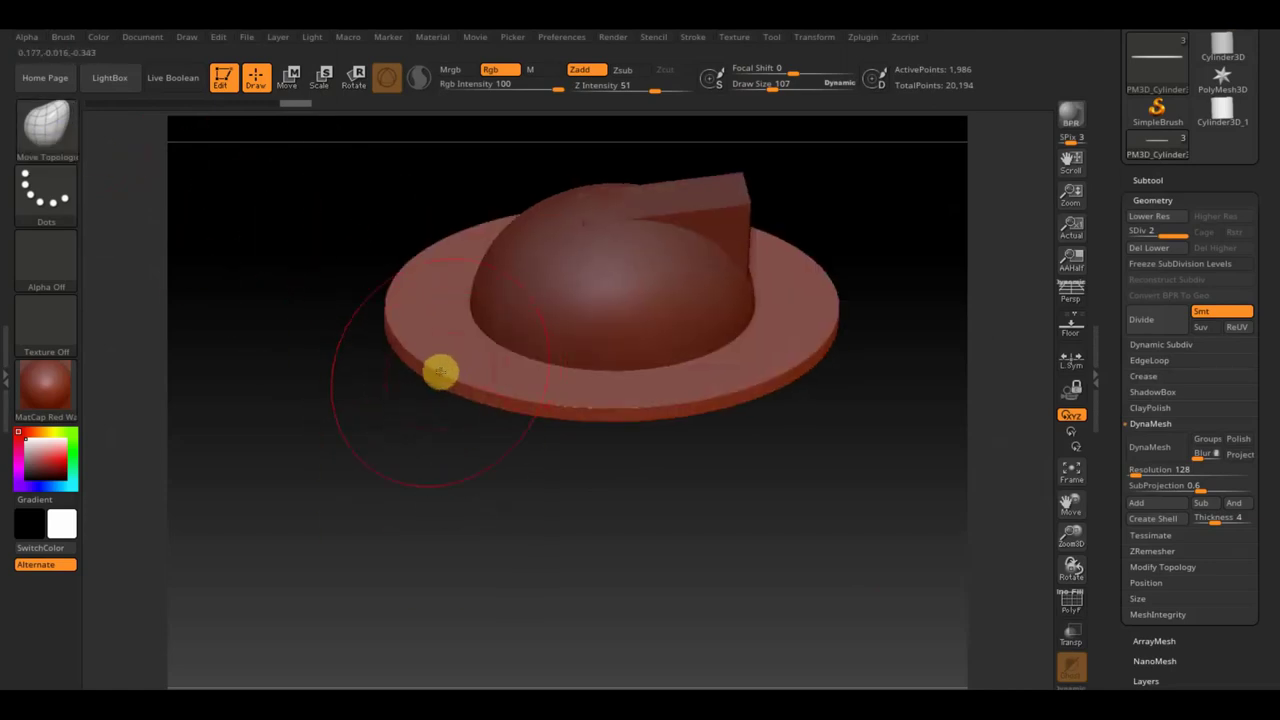
left_click_drag(461, 425, 460, 480)
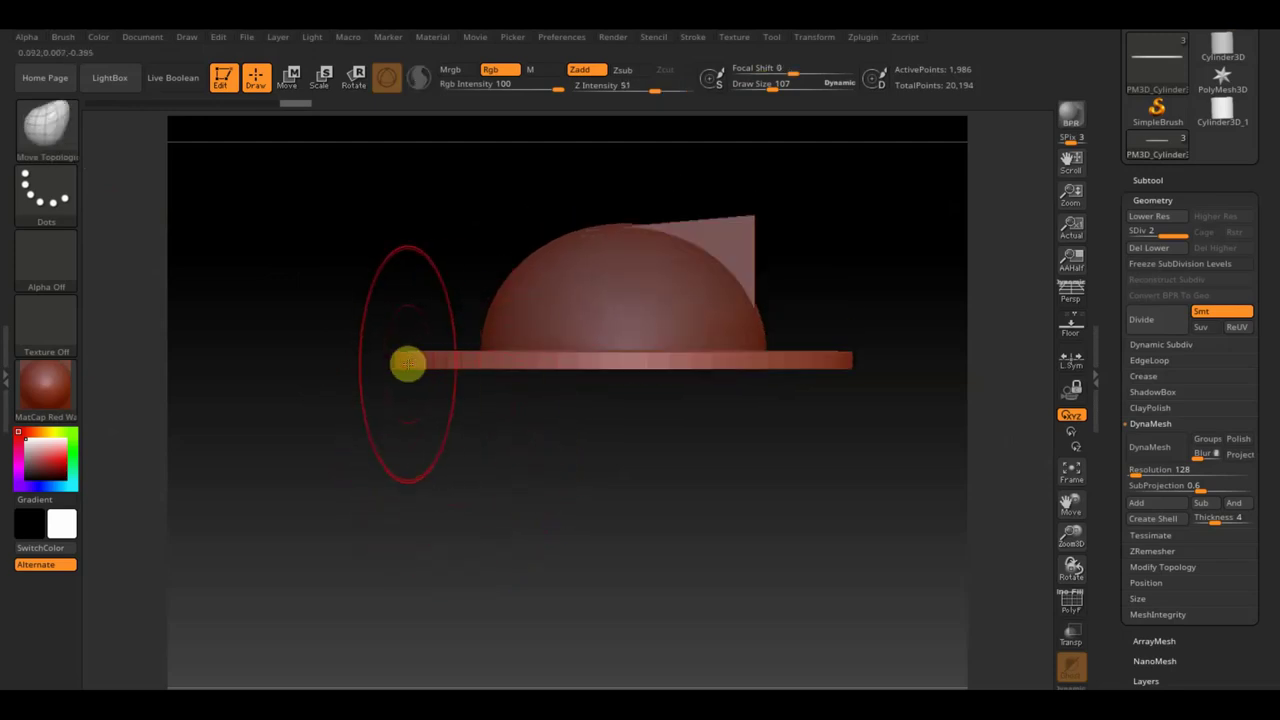
left_click_drag(400, 407, 386, 449)
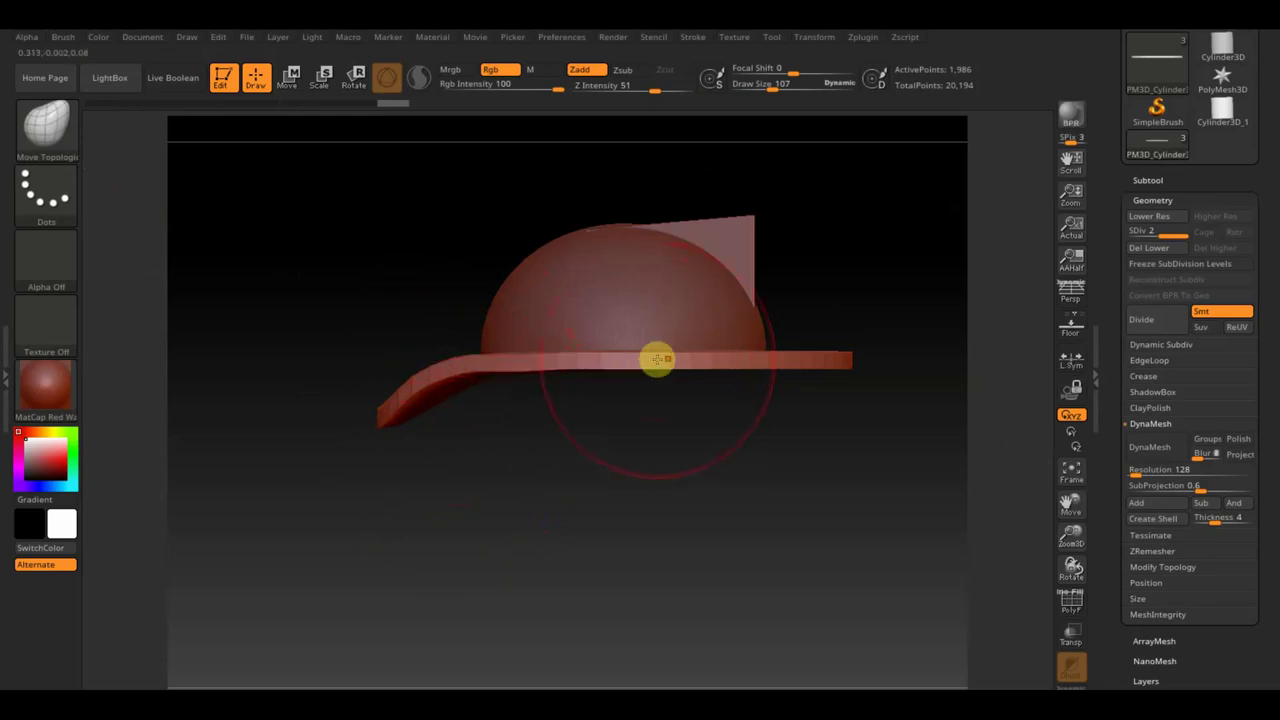
- Inspect the curved brim, then load the firefighter reference in Spotlight and scale it down
left_click_drag(808, 417, 699, 494)
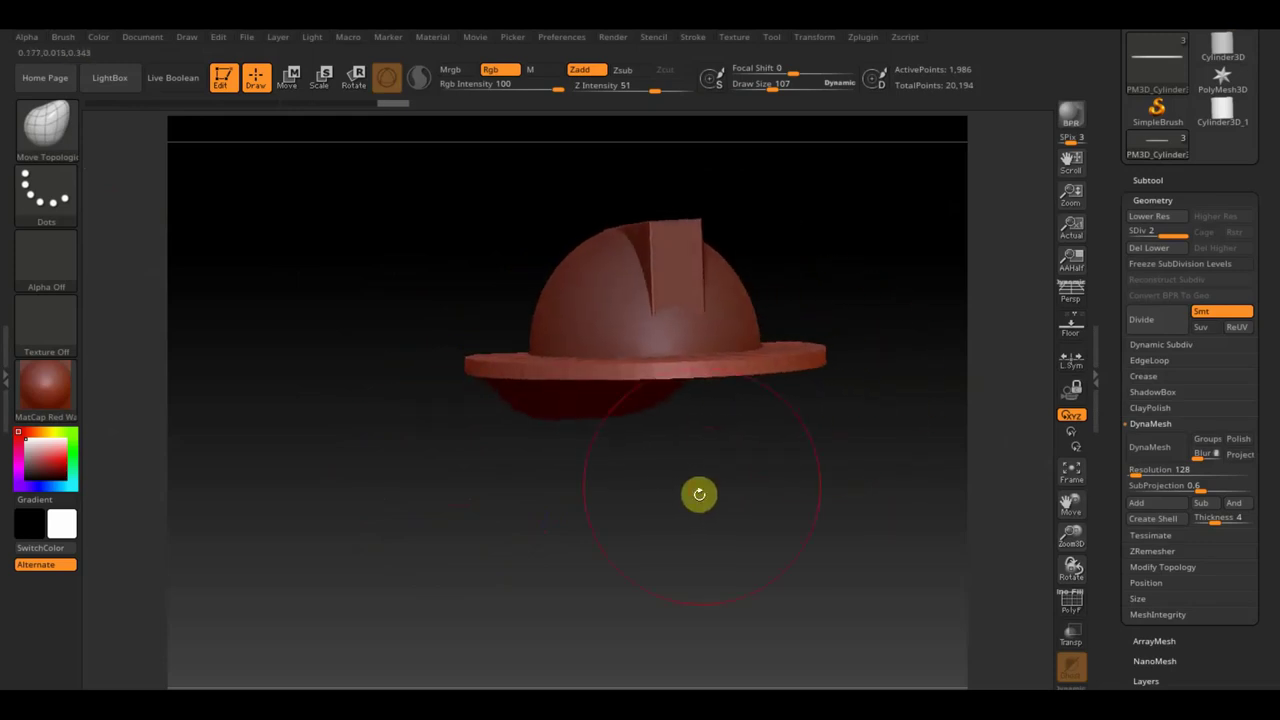
left_click_drag(810, 451, 791, 460)
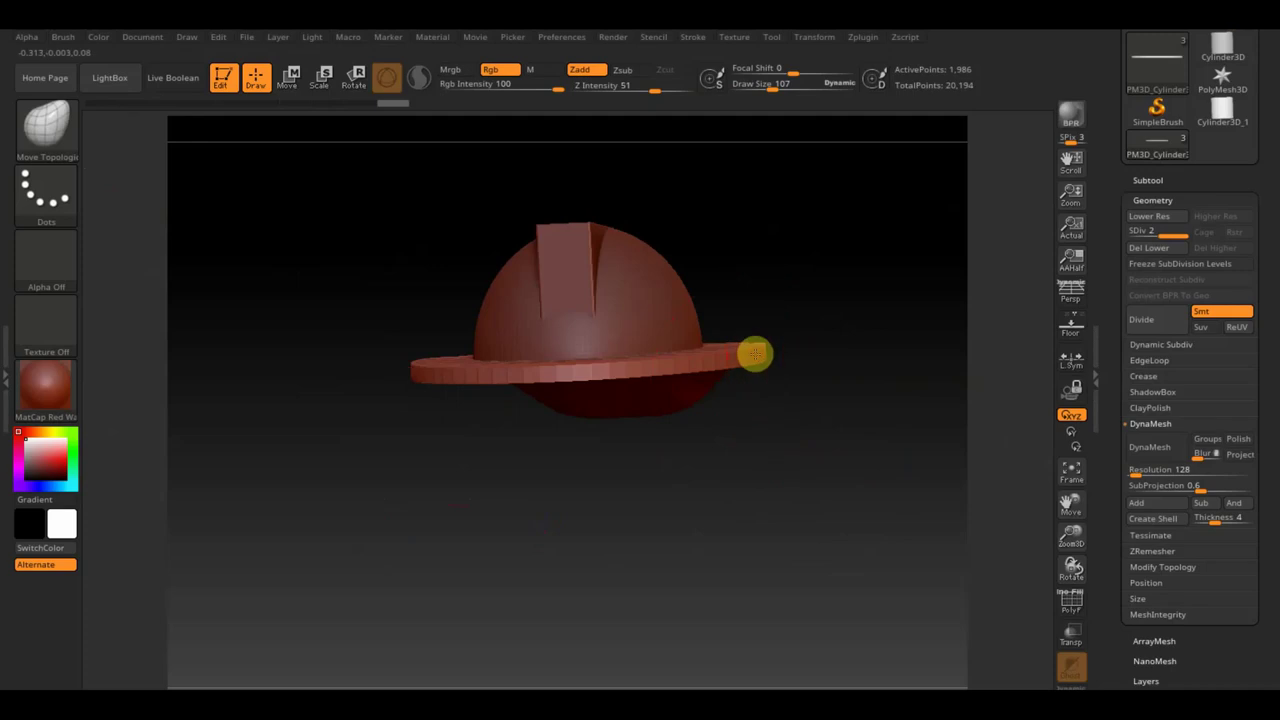
left_click_drag(762, 337, 749, 434)
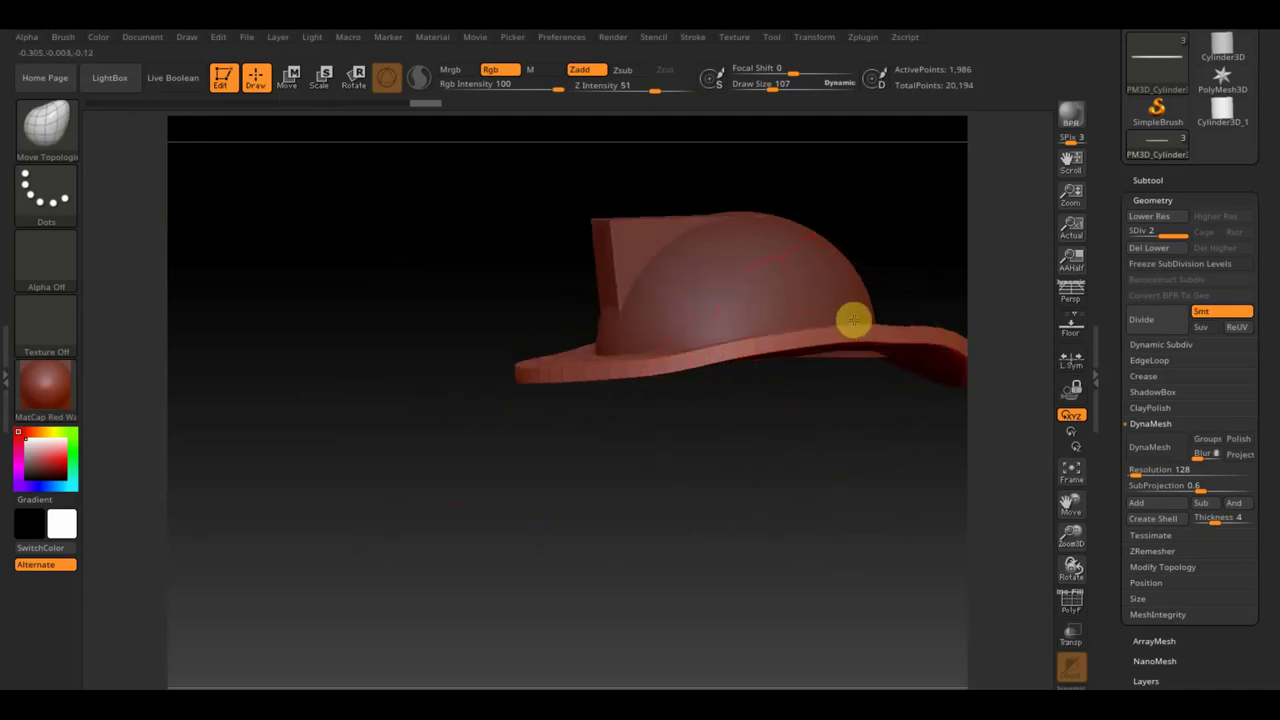
mouse_move(850, 397)
left_mouse_down()
mouse_move(796, 432)
mouse_move(837, 460)
mouse_move(597, 509)
left_mouse_up()
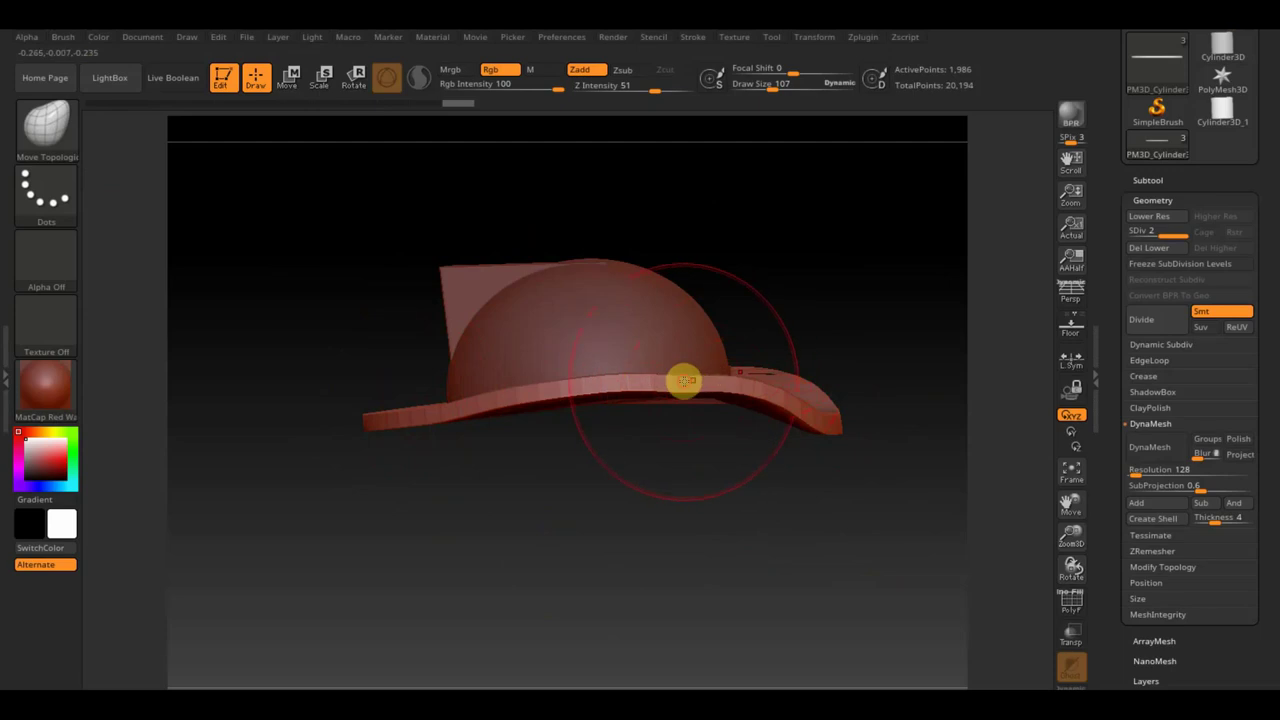
mouse_move(675, 492)
left_mouse_down()
mouse_move(629, 543)
mouse_move(634, 589)
mouse_move(718, 503)
left_mouse_up()
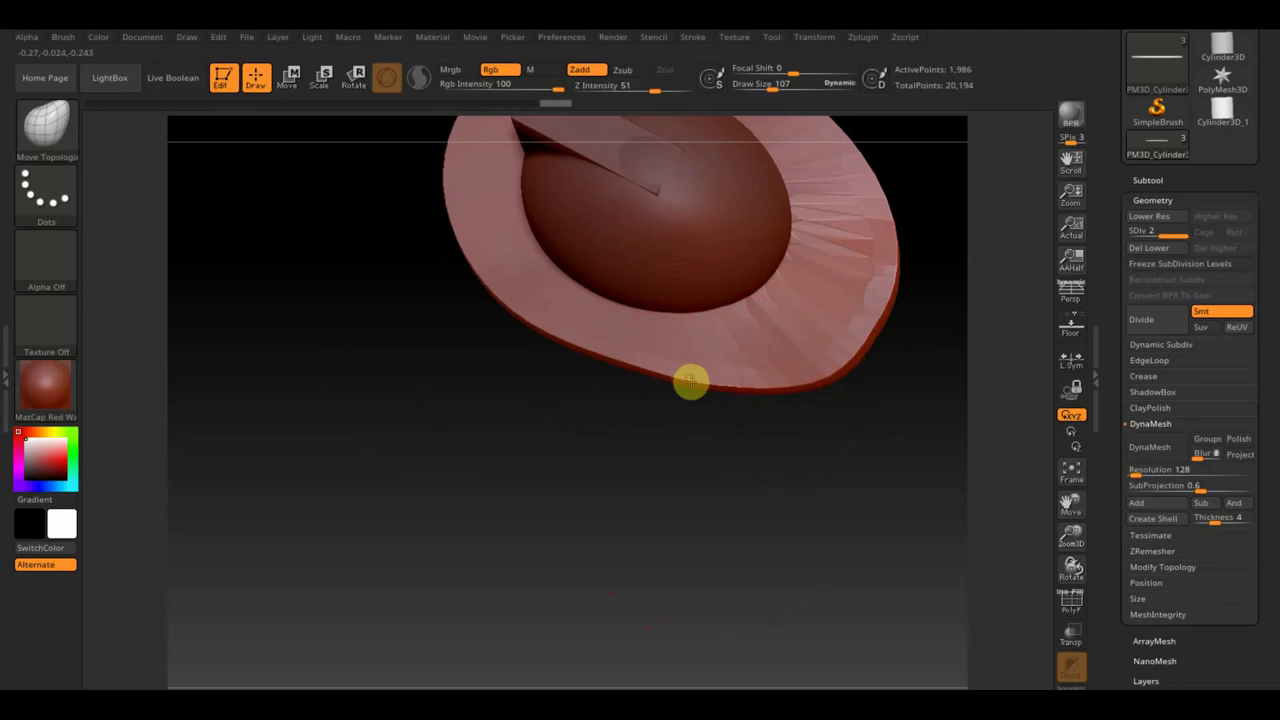
mouse_move(691, 381)
left_mouse_down()
mouse_move(743, 483)
mouse_move(774, 329)
left_mouse_up()
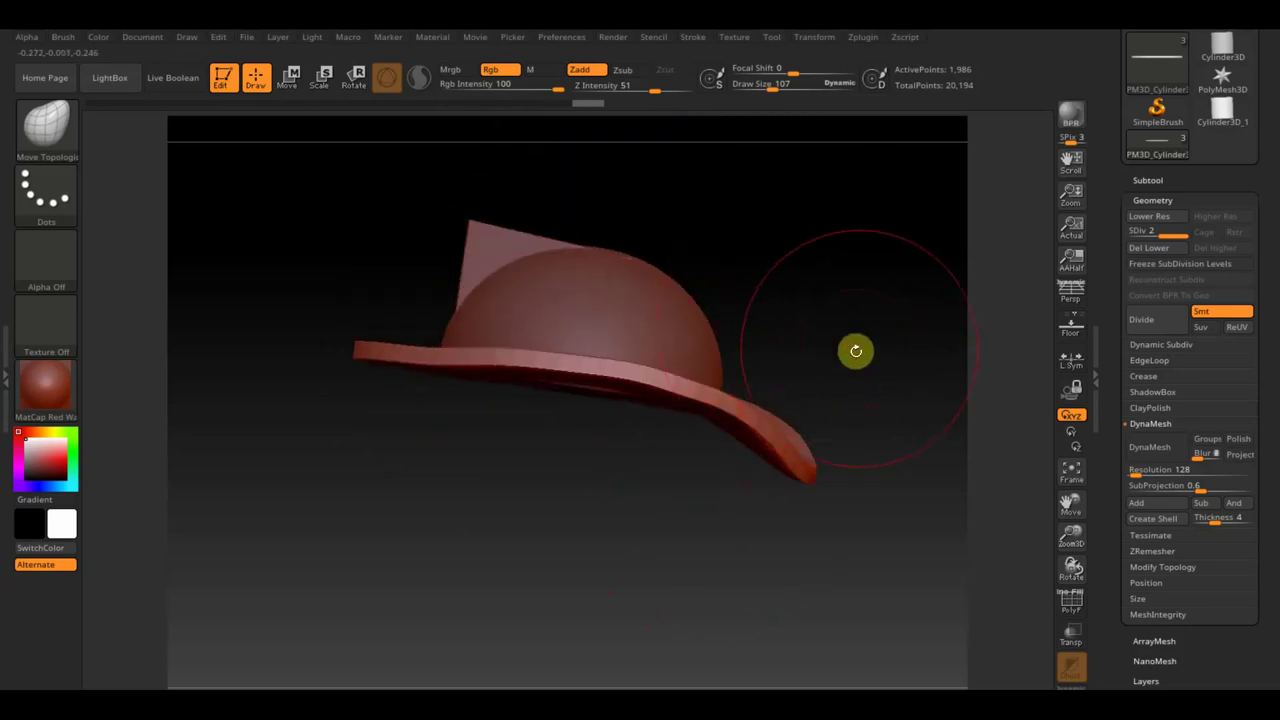
left_click_drag(856, 350, 877, 374)
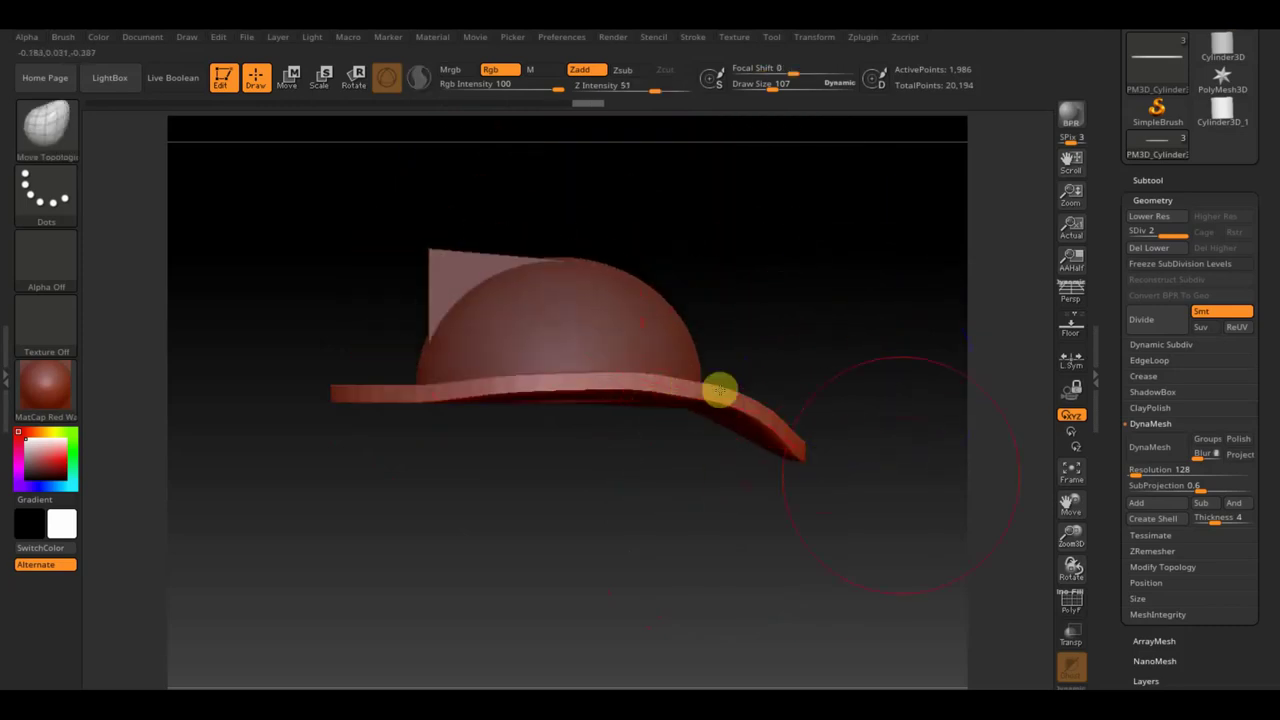
mouse_move(676, 510)
left_mouse_down()
mouse_move(728, 580)
mouse_move(864, 542)
mouse_move(809, 551)
mouse_move(849, 514)
mouse_move(636, 526)
left_mouse_up()
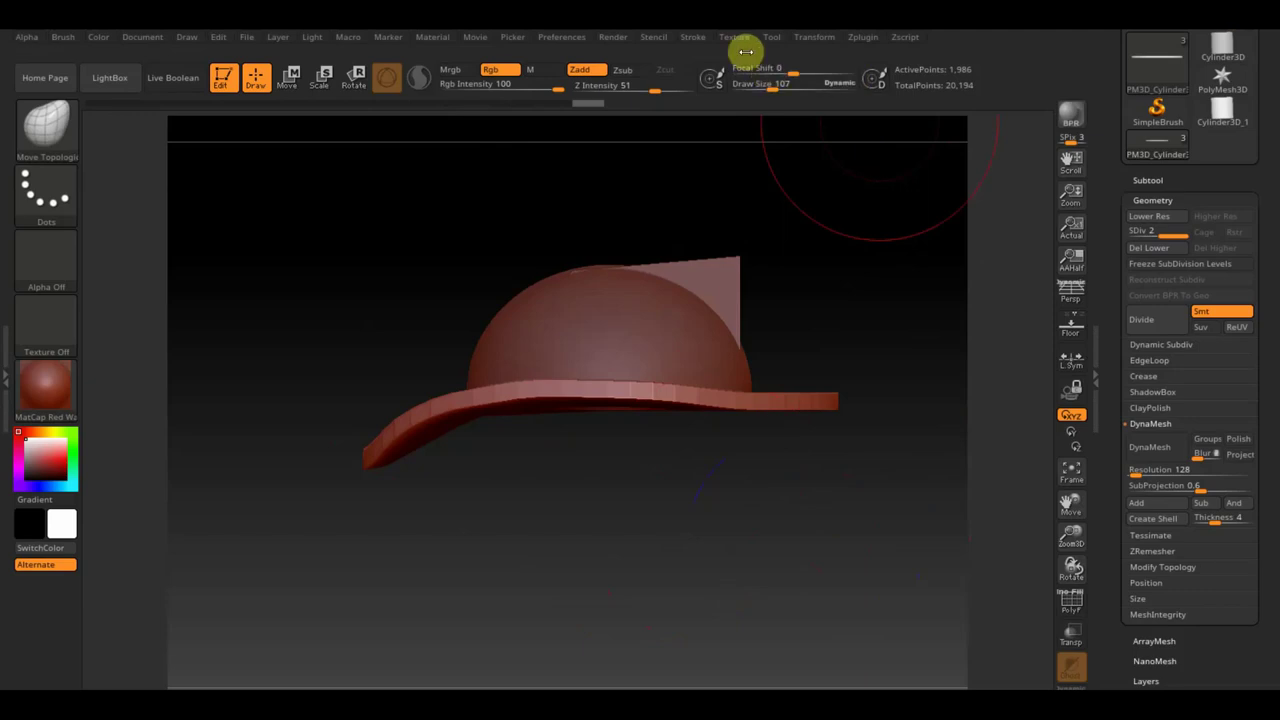
key("shift+z")
mouse_move(599, 294)
left_mouse_down()
mouse_move(533, 497)
mouse_move(878, 370)
mouse_move(646, 408)
left_mouse_up()
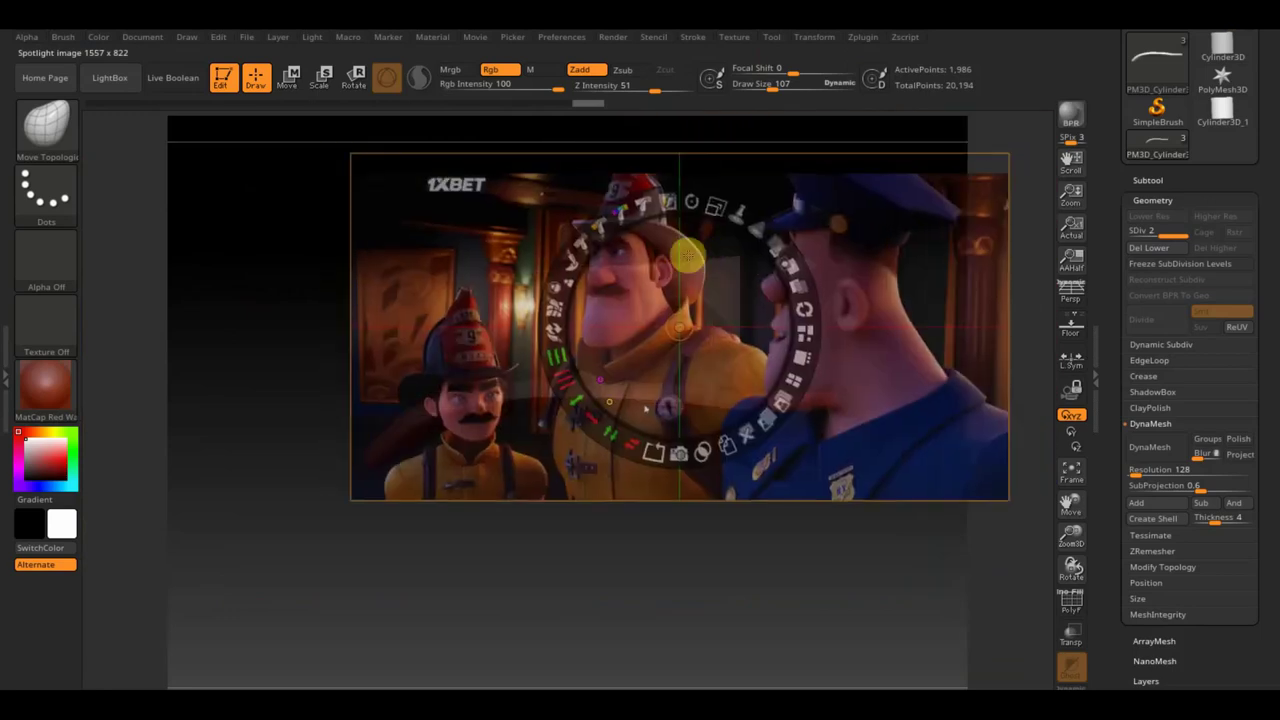
- Move the firefighter reference image right of the helmet and exit Spotlight editing
left_click_drag(646, 409, 921, 370)
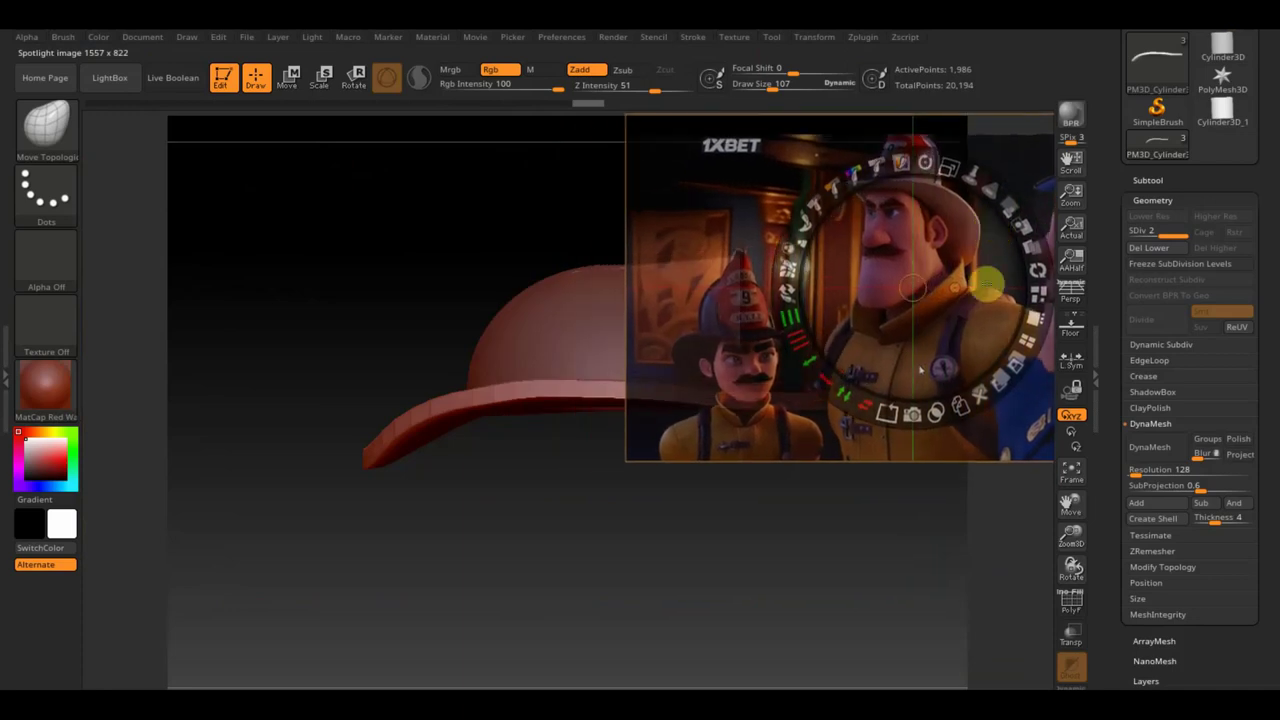
key("z")
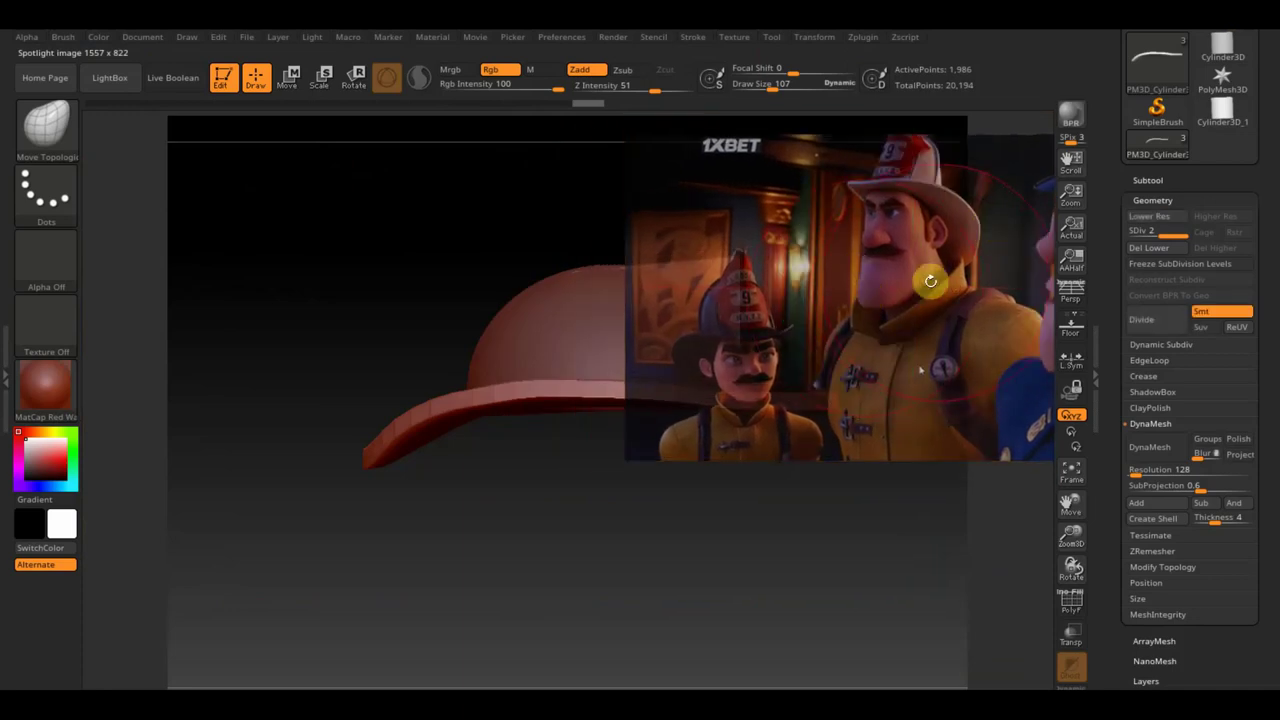
left_click_drag(883, 249, 906, 227)
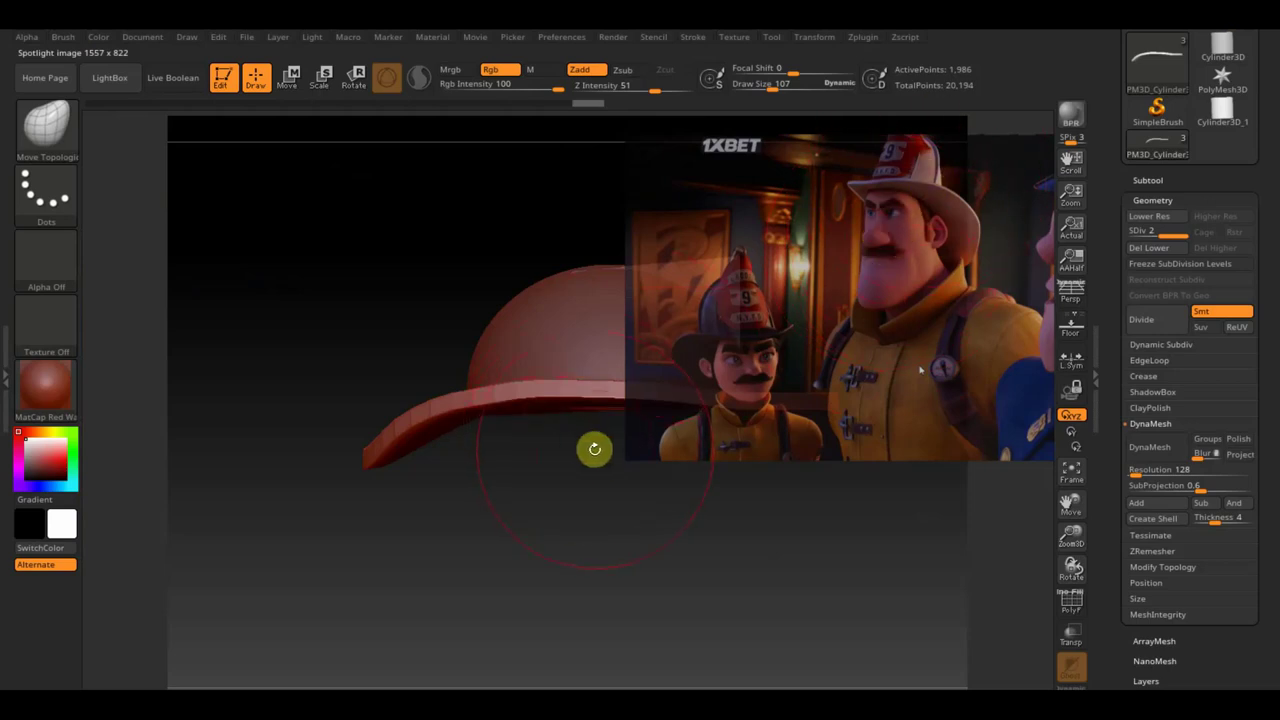
- Thicken the brim's front tip with Move Topological so it curves gently instead of hooking
mouse_move(605, 441)
left_mouse_down()
mouse_move(503, 517)
mouse_move(474, 574)
mouse_move(529, 563)
mouse_move(569, 583)
mouse_move(620, 549)
mouse_move(714, 551)
left_mouse_up()
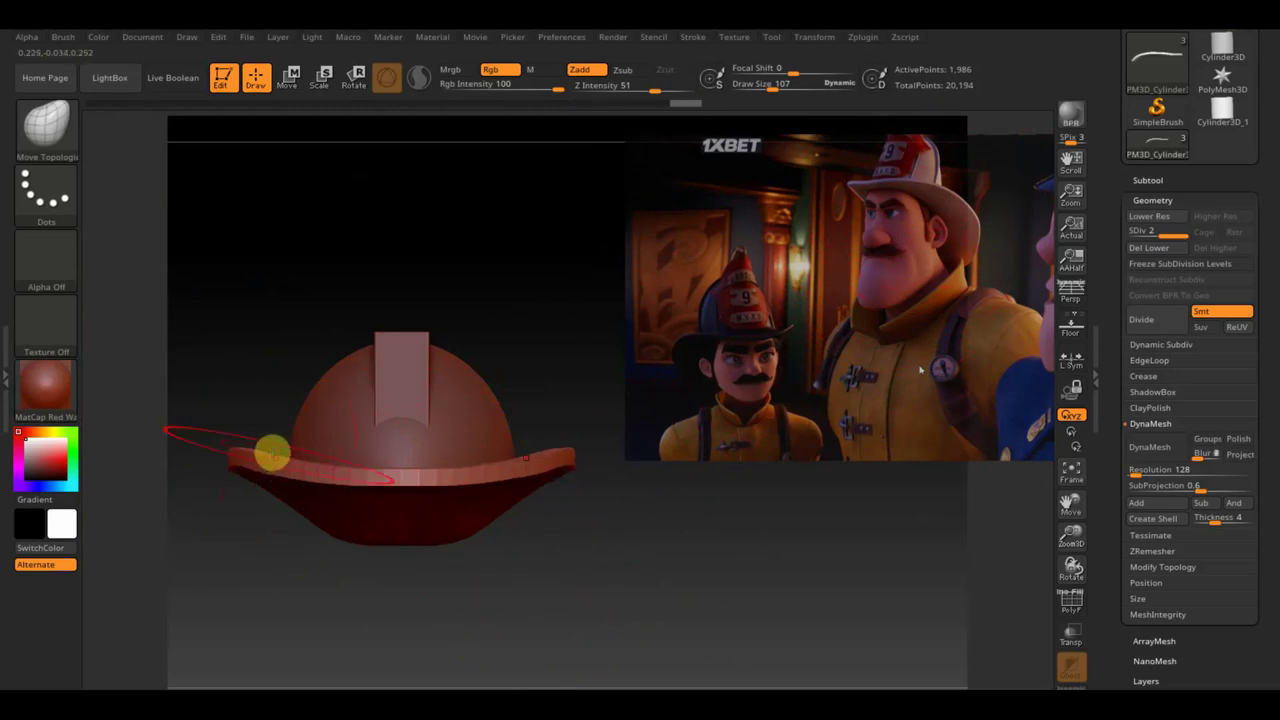
mouse_move(354, 586)
left_mouse_down()
mouse_move(383, 603)
mouse_move(346, 654)
mouse_move(368, 687)
mouse_move(506, 586)
mouse_move(506, 620)
mouse_move(522, 601)
mouse_move(463, 537)
left_mouse_up()
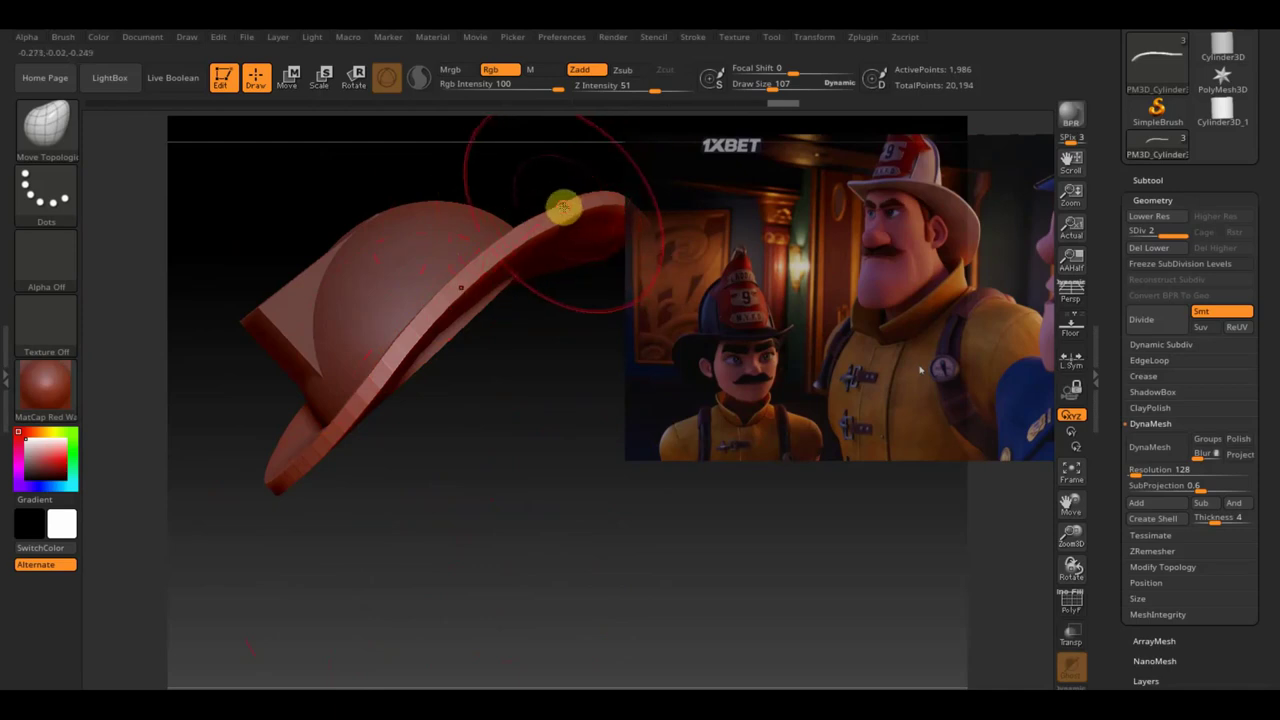
mouse_move(589, 394)
left_mouse_down()
mouse_move(544, 497)
mouse_move(409, 551)
mouse_move(369, 531)
mouse_move(340, 555)
mouse_move(386, 551)
mouse_move(417, 523)
left_mouse_up()
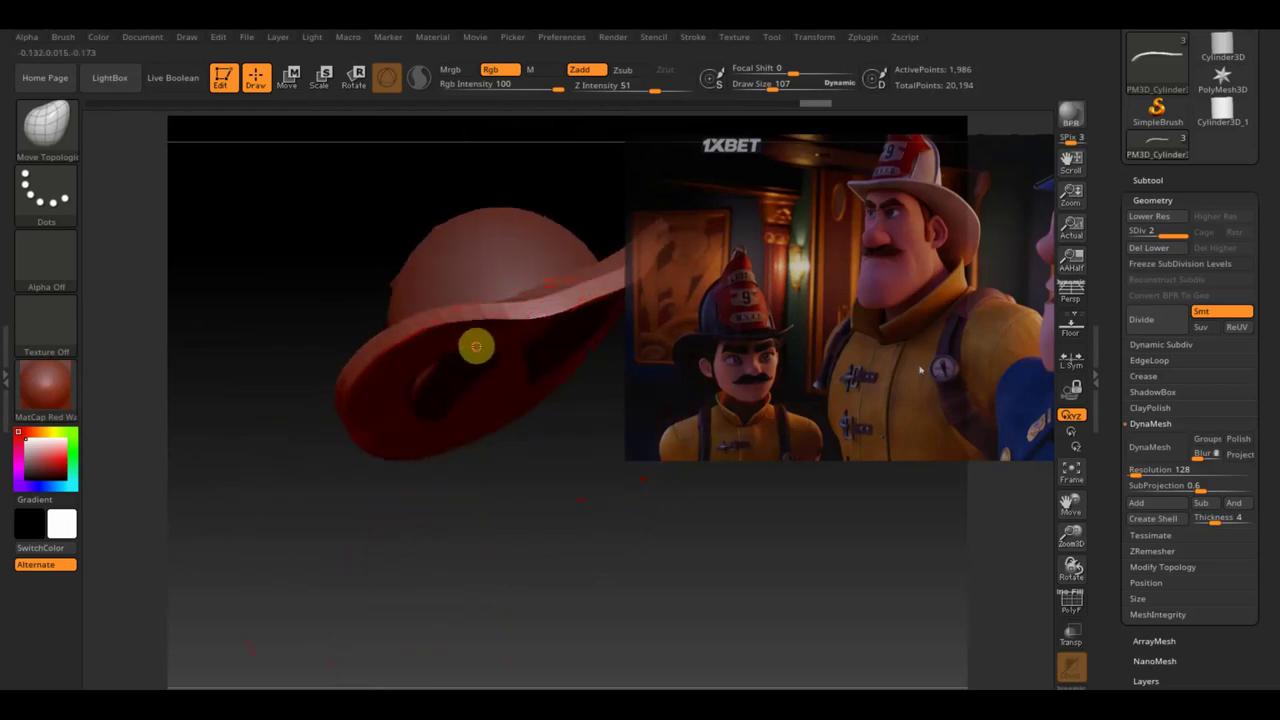
mouse_move(476, 346)
left_mouse_down()
mouse_move(486, 474)
mouse_move(420, 477)
mouse_move(397, 514)
left_mouse_up()
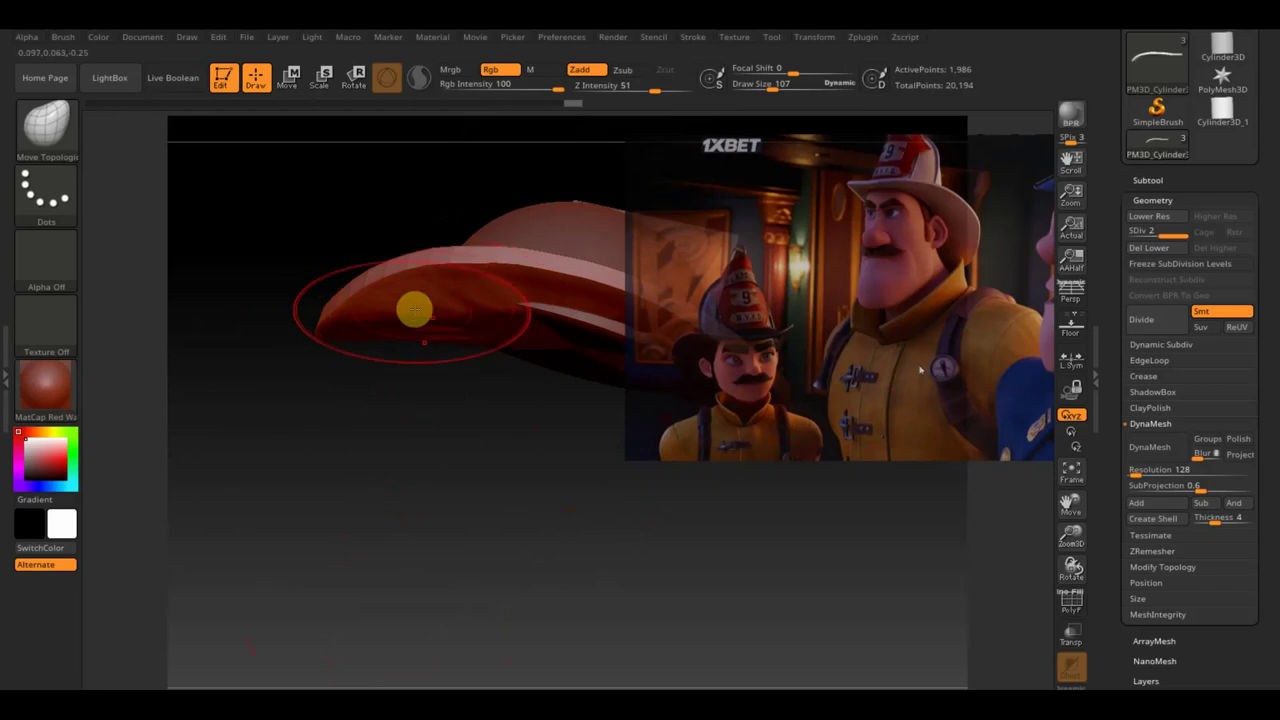
mouse_move(406, 423)
left_mouse_down()
mouse_move(429, 427)
mouse_move(357, 557)
mouse_move(389, 537)
mouse_move(343, 509)
mouse_move(406, 540)
mouse_move(440, 577)
left_mouse_up()
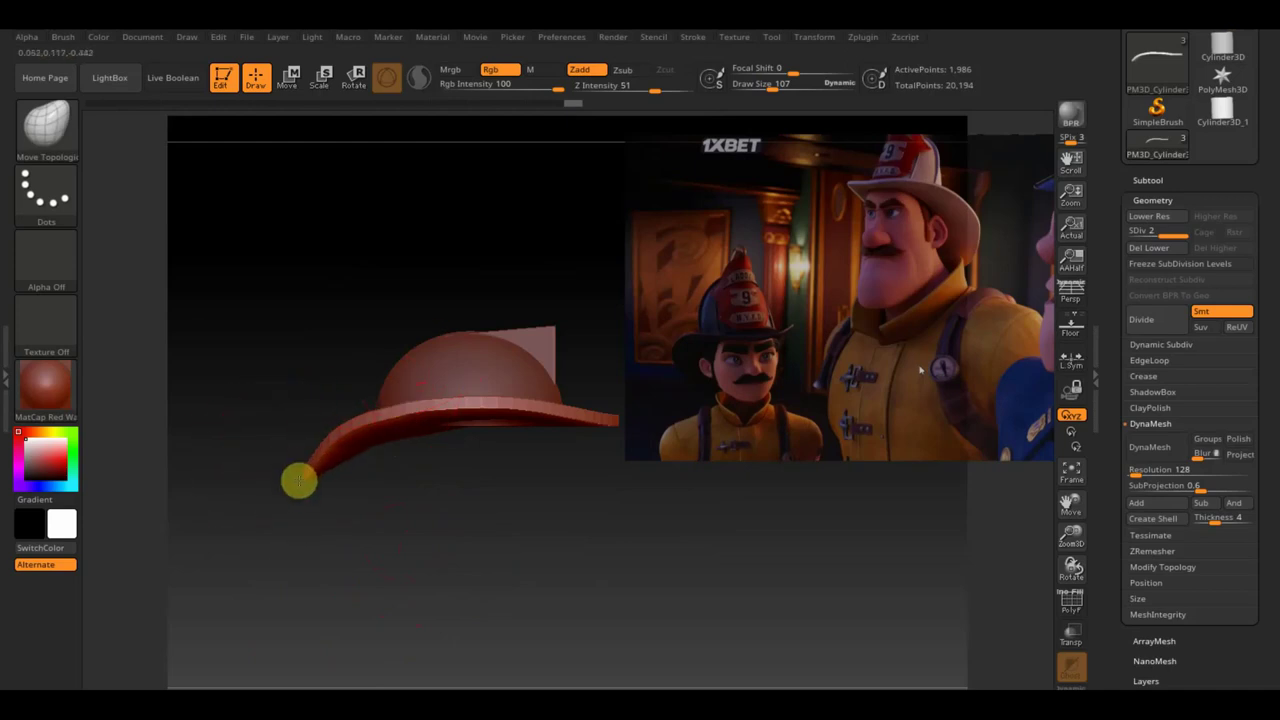
left_click_drag(297, 489, 338, 432)
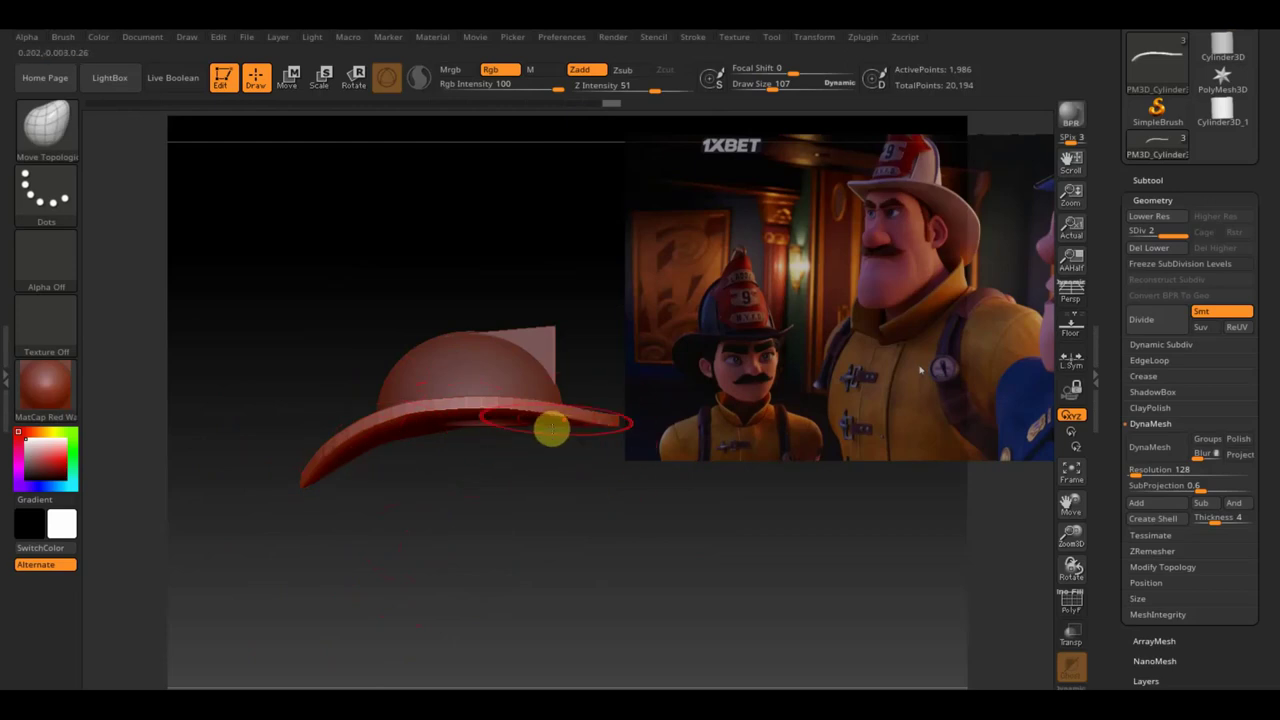
mouse_move(467, 456)
left_mouse_down()
mouse_move(466, 500)
mouse_move(383, 543)
left_mouse_up()
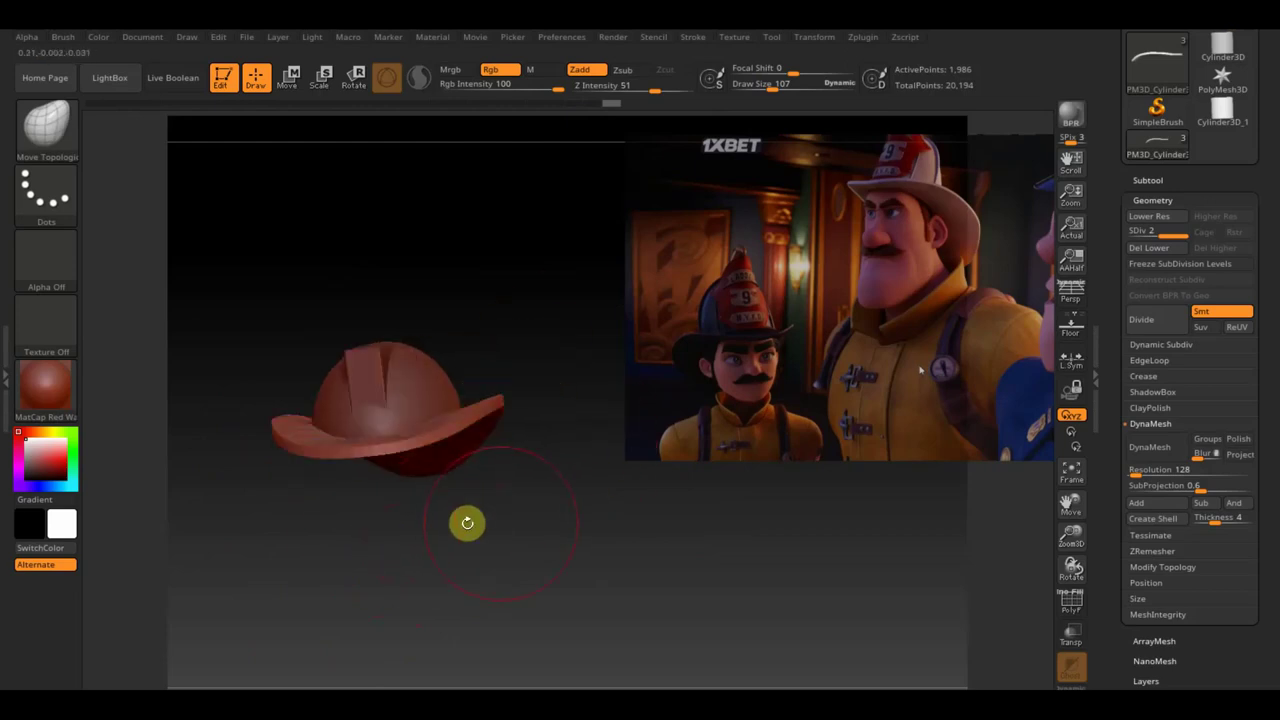
- Mask the helmet below the brim in front view, then reframe it back to straight front
left_click_drag(516, 511, 534, 523, "shift")
left_click_drag(586, 587, 343, 309, "ctrl")
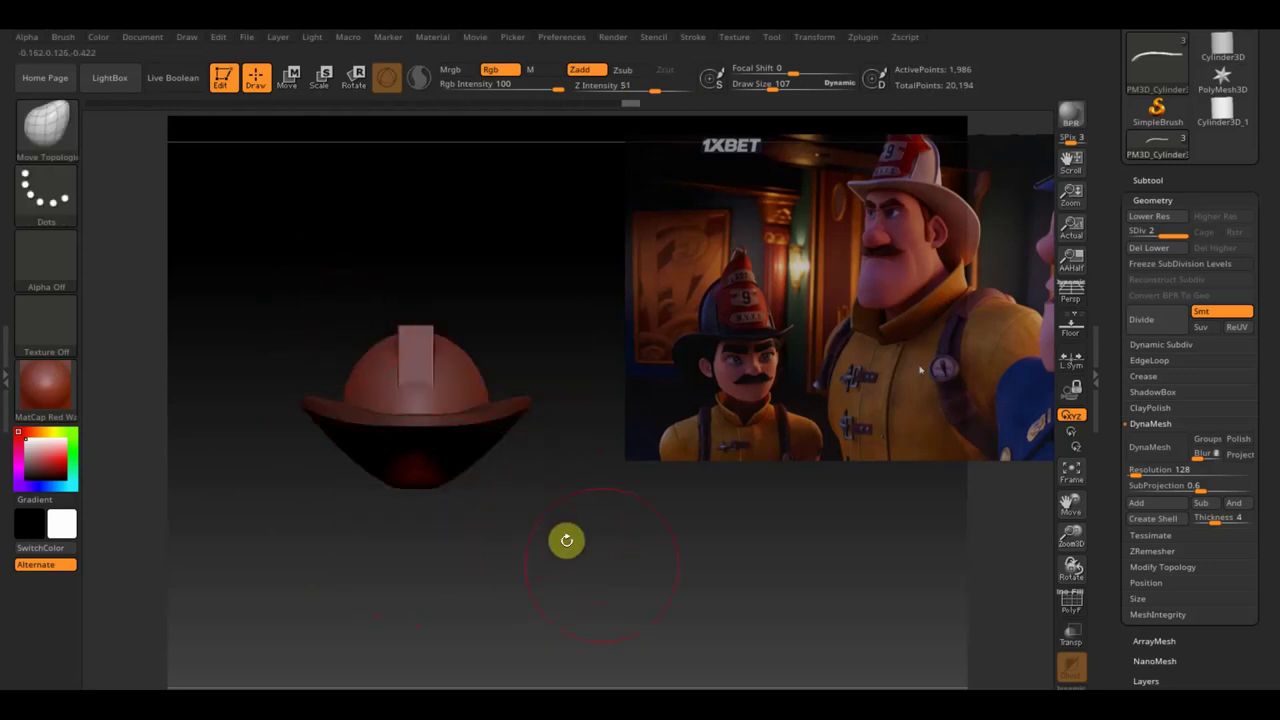
mouse_move(566, 540)
left_mouse_down("ctrl")
mouse_move(606, 543)
mouse_move(423, 391)
mouse_move(620, 603)
mouse_move(606, 557)
mouse_move(343, 300)
left_mouse_up("ctrl")
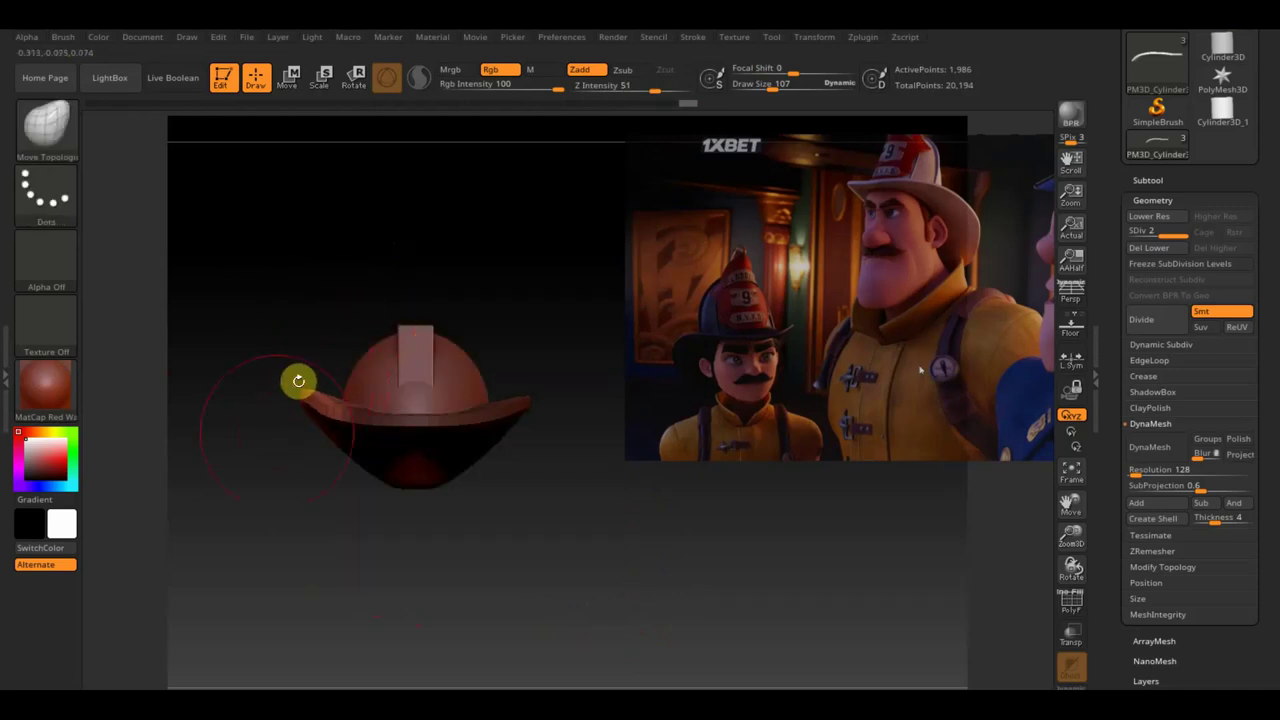
mouse_move(298, 380)
left_mouse_down()
mouse_move(314, 474)
mouse_move(323, 460)
mouse_move(237, 374)
left_mouse_up()
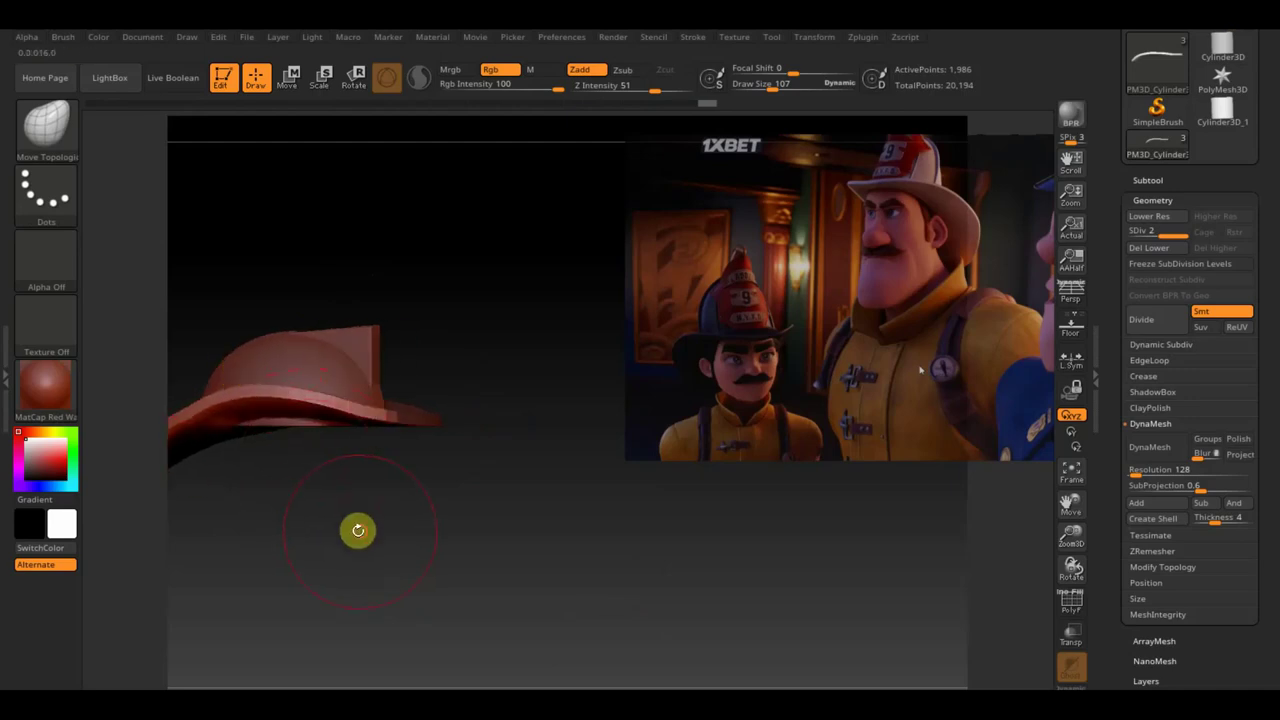
mouse_move(357, 529)
left_mouse_down("alt")
mouse_move(503, 554)
mouse_move(423, 526)
mouse_move(386, 543)
mouse_move(383, 560)
left_mouse_up("alt")
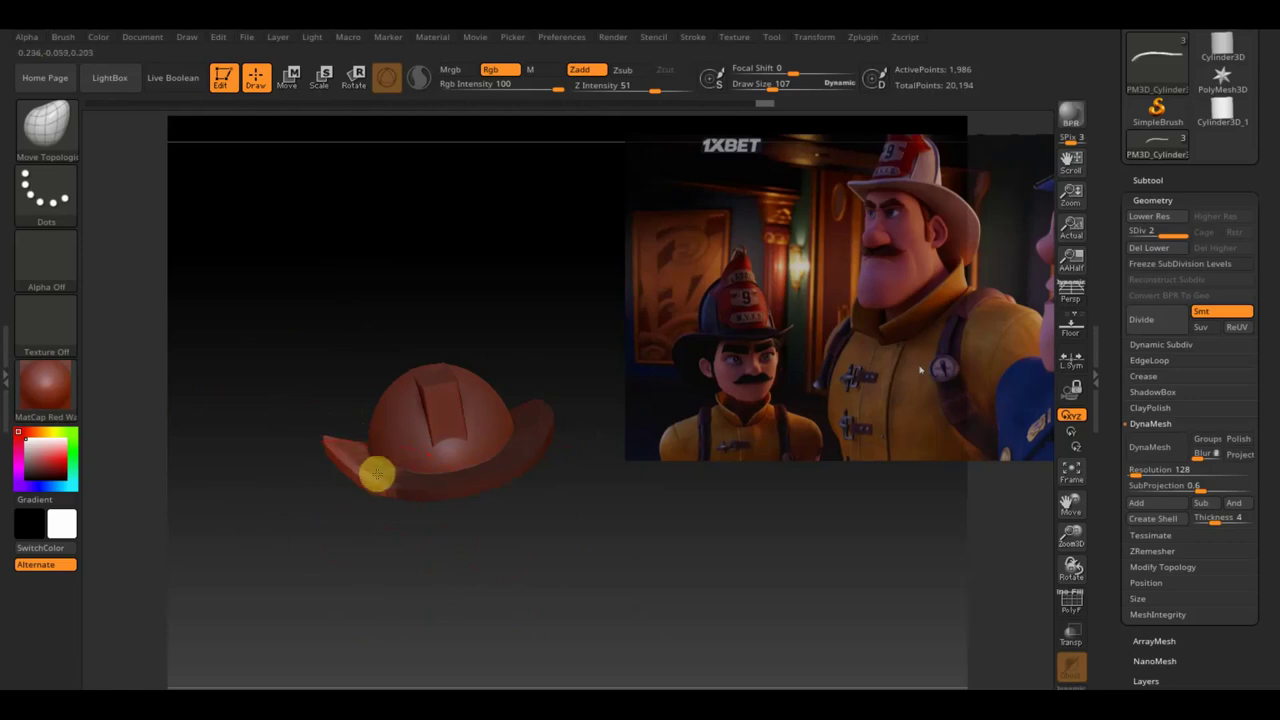
left_click_drag(451, 583, 480, 614)
- Clear the mask and freeze the helmet's subdivision levels
key("ctrl")
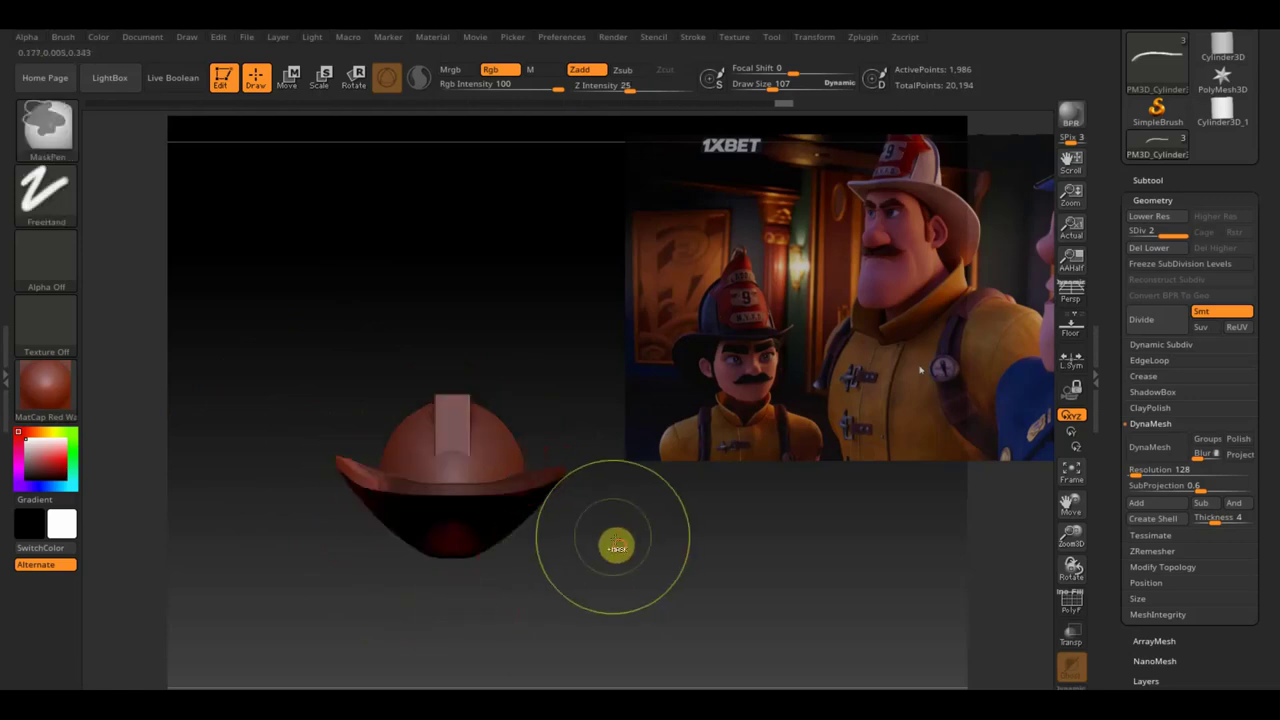
left_click_drag(616, 545, 654, 589, "ctrl")
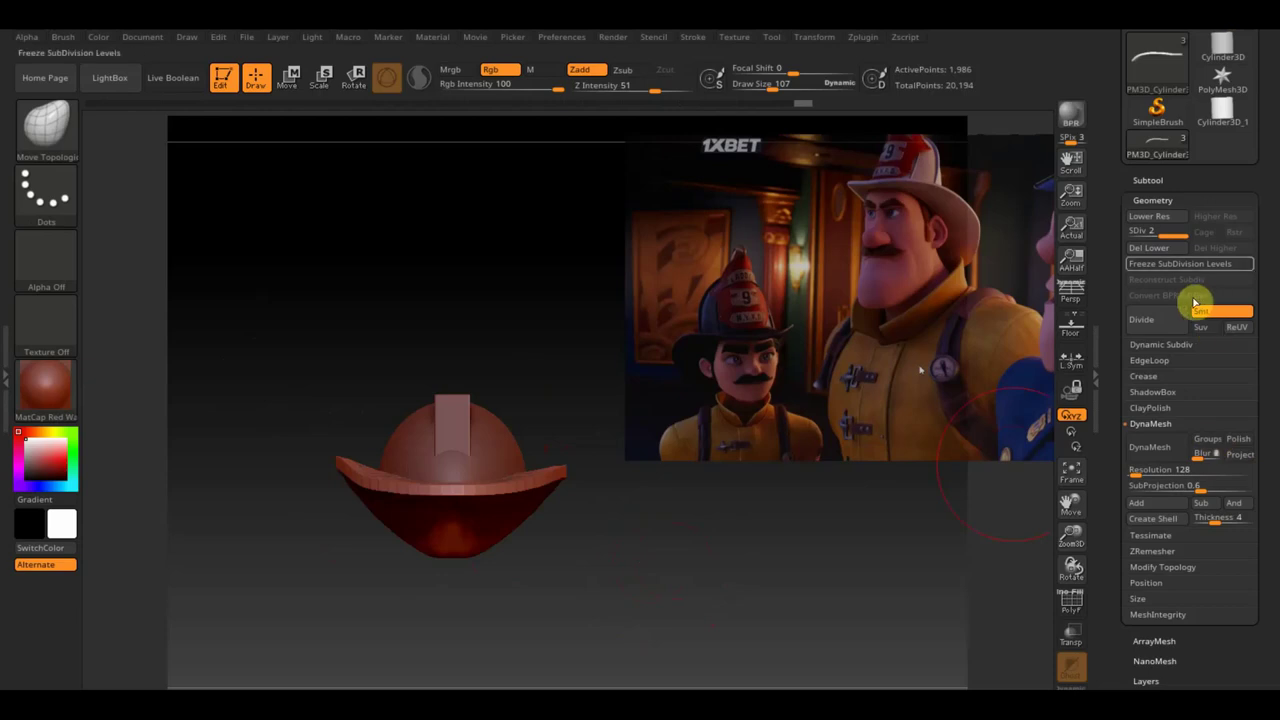
left_click(1168, 567)
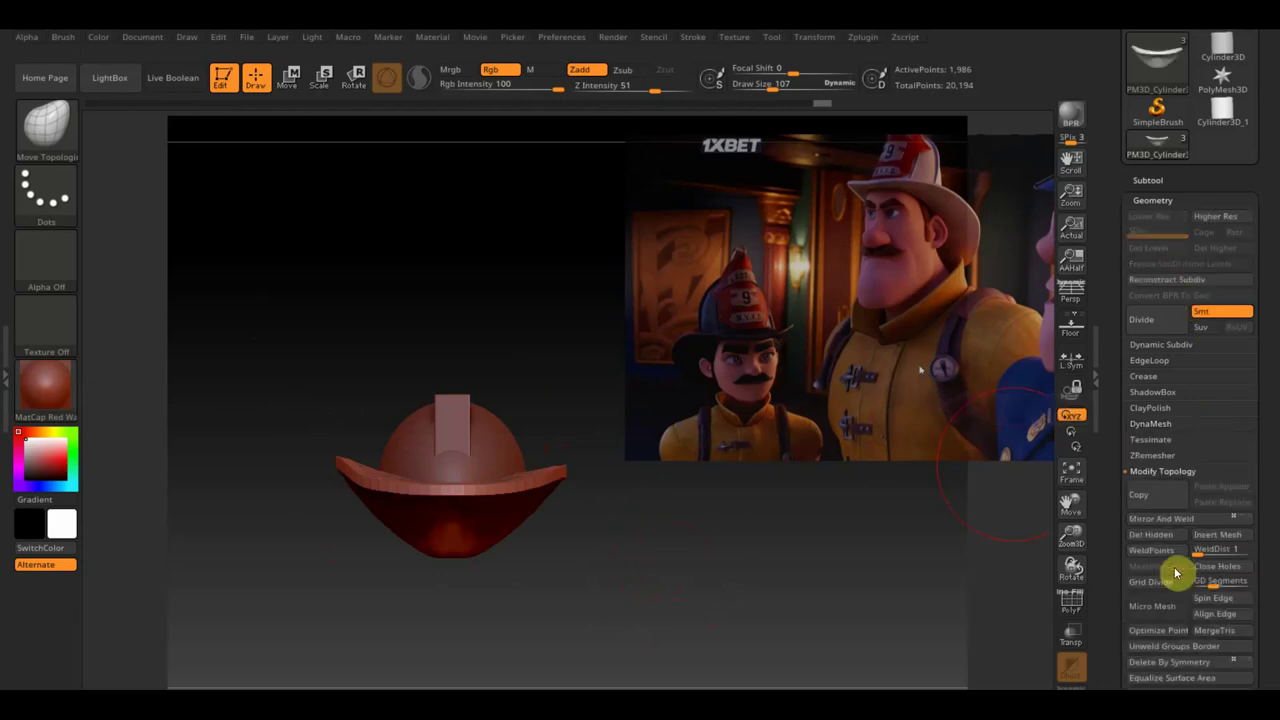
- Mirror and weld the helmet, checking the result from directly above
left_click(1183, 519)
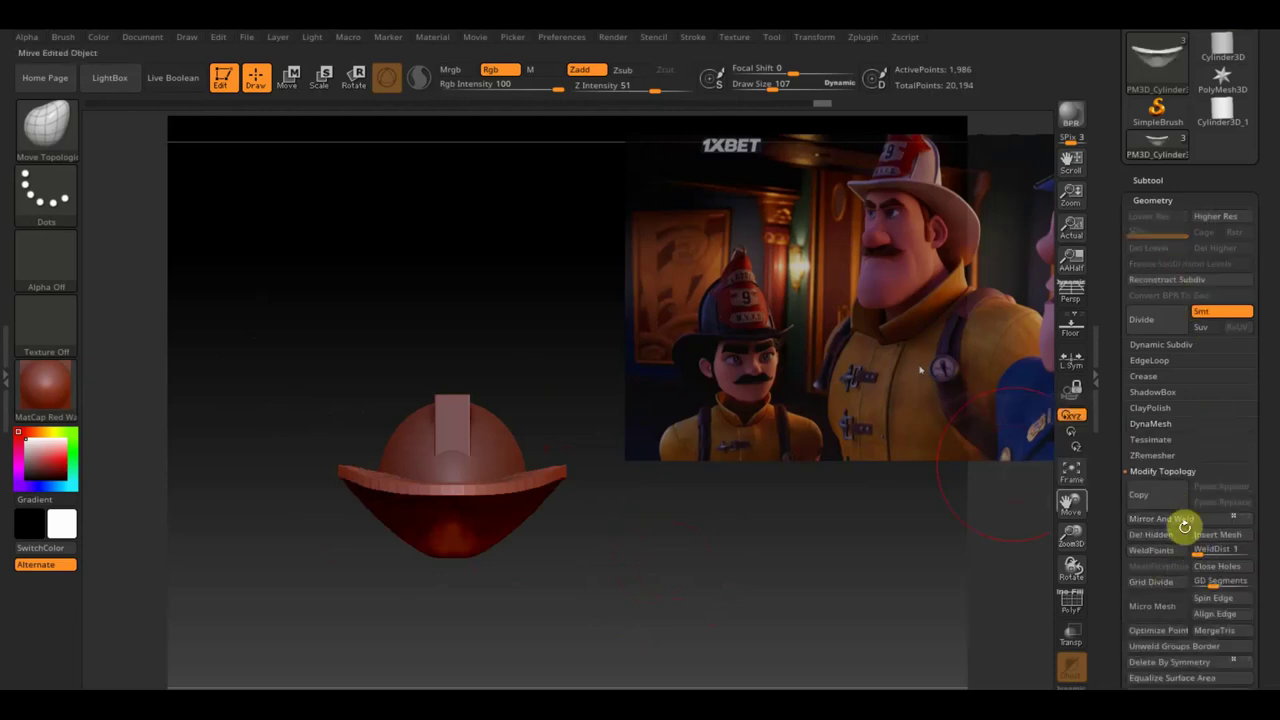
left_click_drag(650, 457, 654, 620)
key("ctrl")
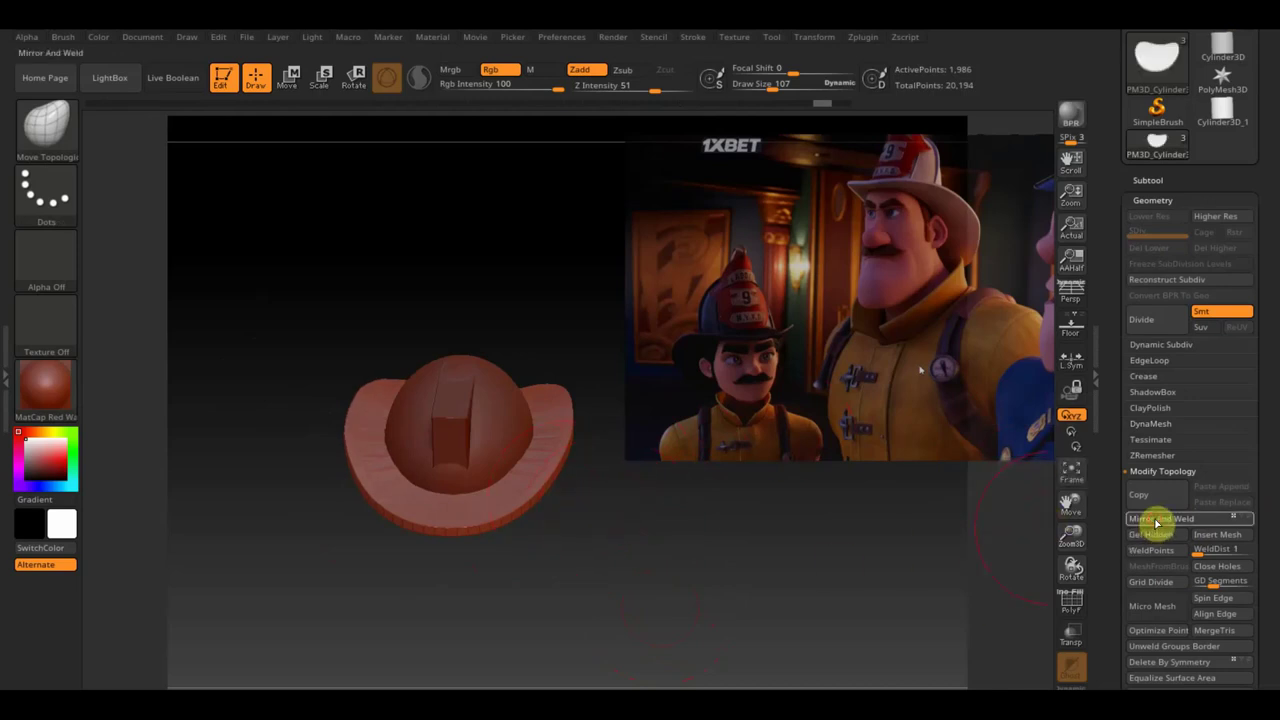
- Bend the brim edge into an upturned curve, check it from several angles, and select the dome crown
mouse_move(830, 590)
left_mouse_down()
mouse_move(820, 620)
mouse_move(823, 541)
mouse_move(740, 597)
mouse_move(525, 538)
left_mouse_up()
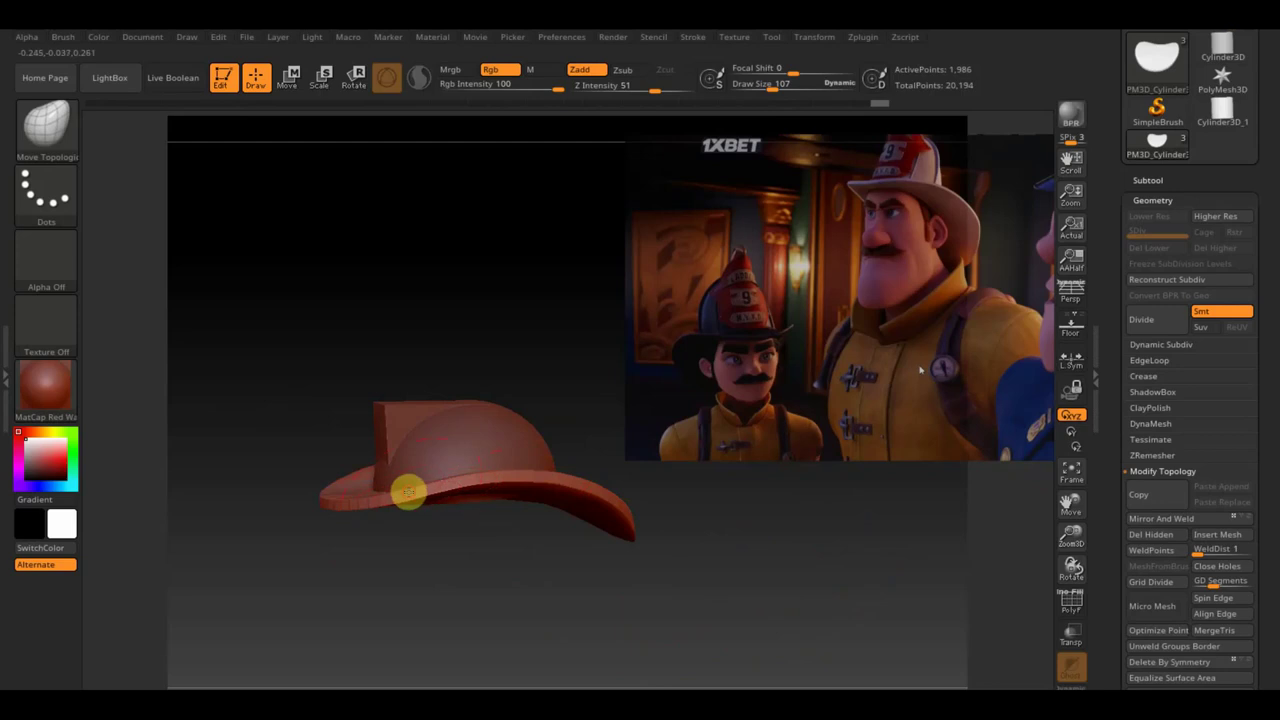
left_click_drag(540, 586, 520, 589)
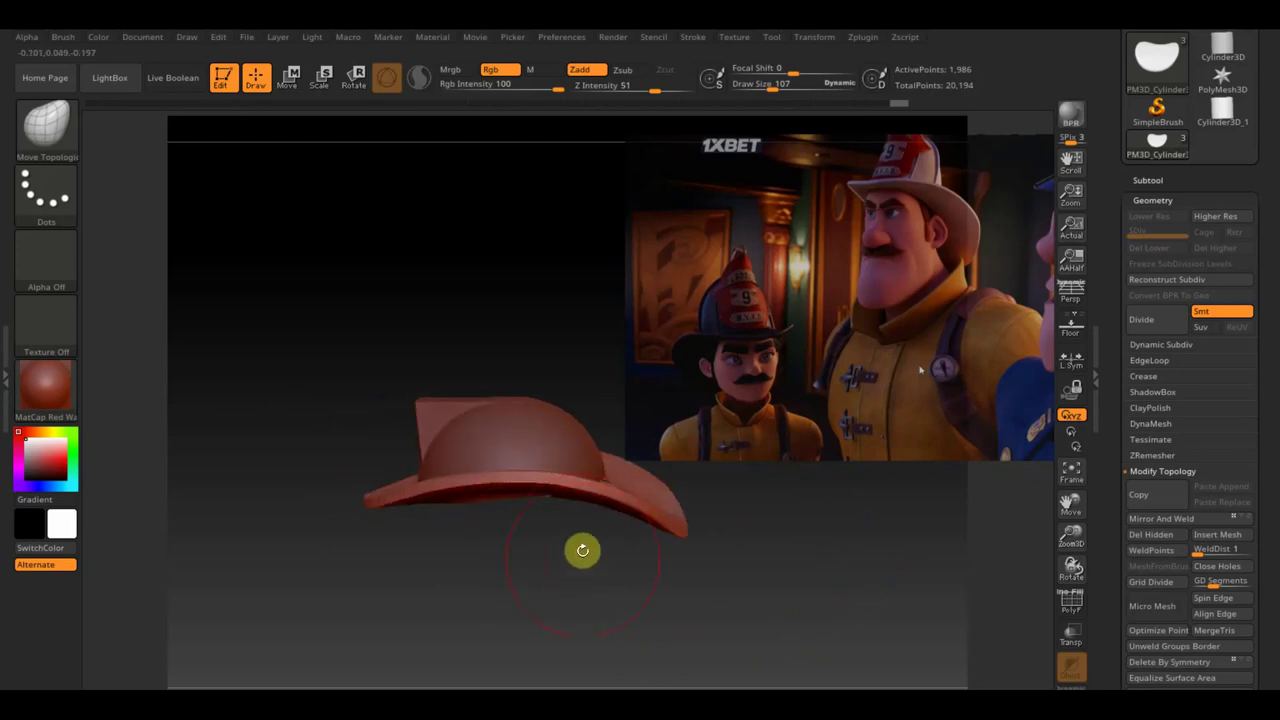
mouse_move(583, 549)
left_mouse_down()
mouse_move(555, 610)
mouse_move(500, 617)
left_mouse_up()
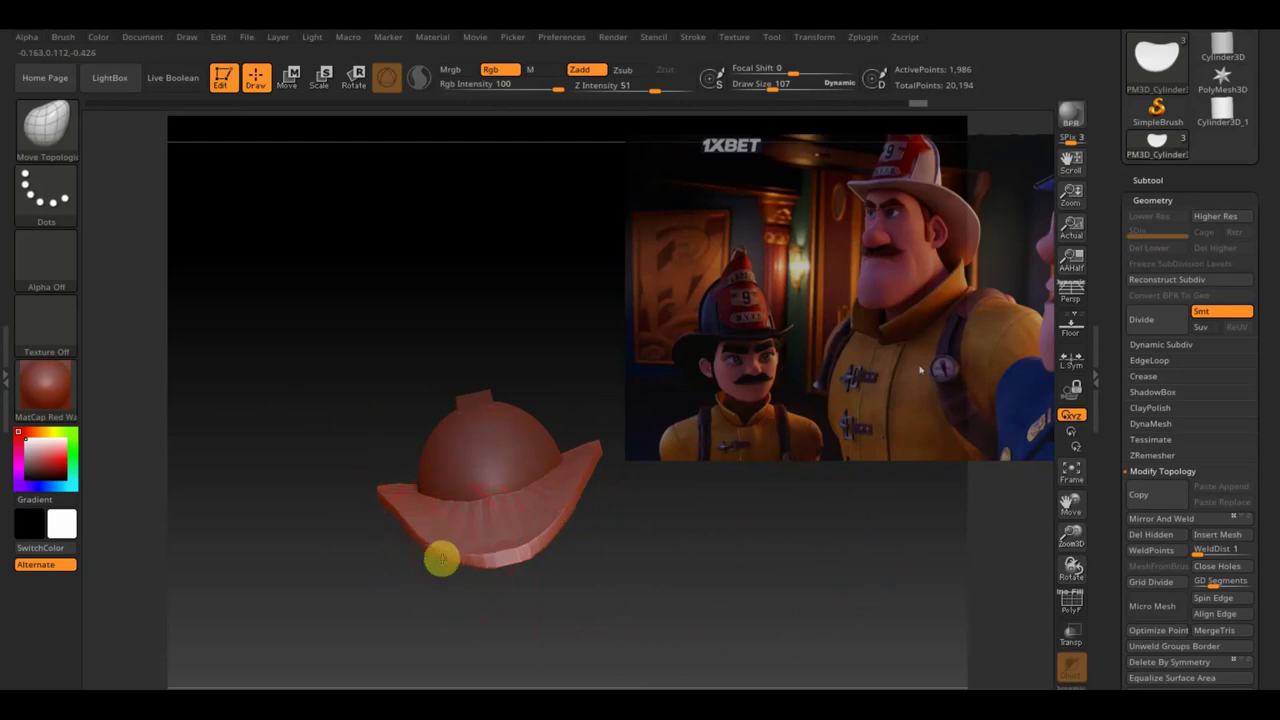
left_click_drag(543, 529, 551, 537)
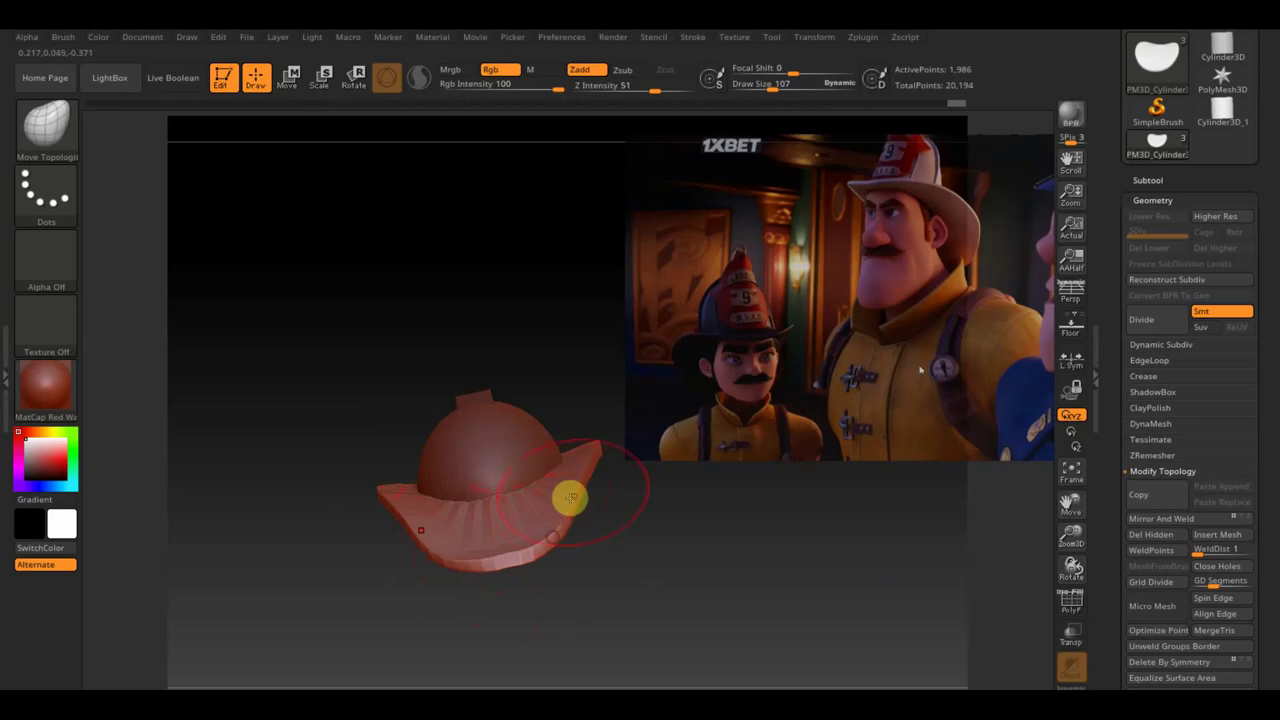
mouse_move(590, 492)
left_mouse_down()
mouse_move(691, 611)
mouse_move(740, 606)
left_mouse_up()
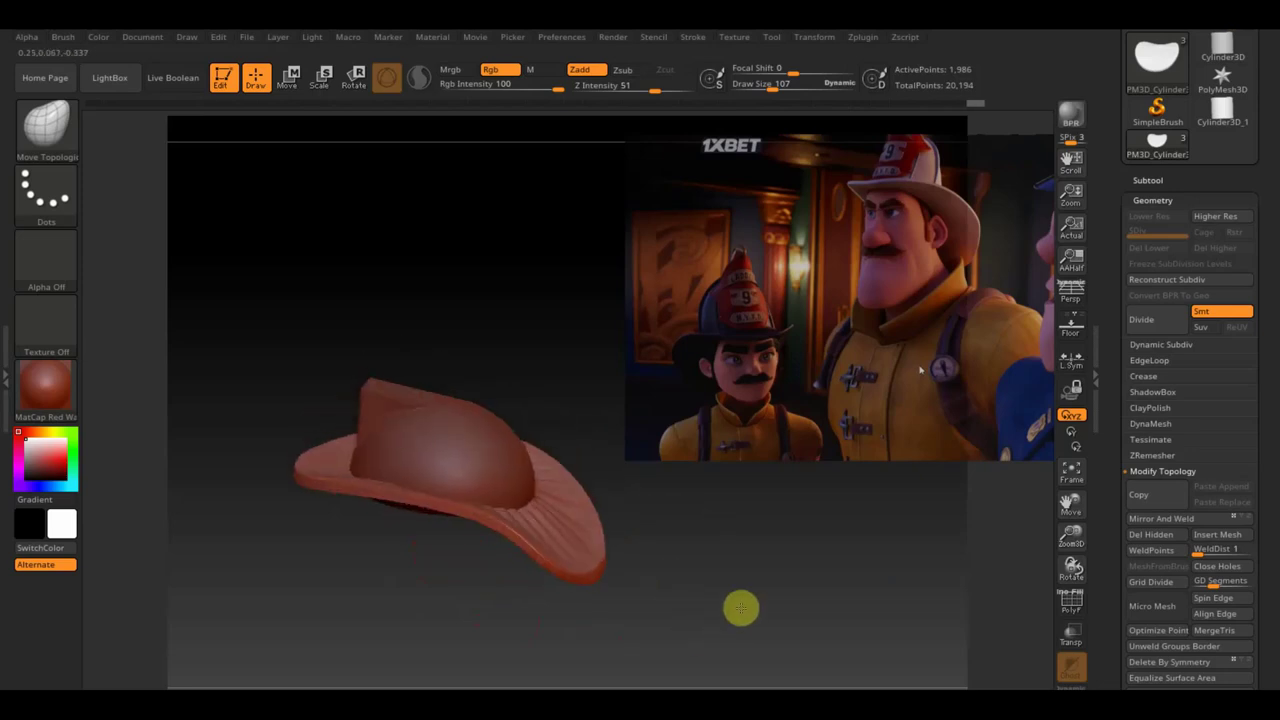
left_click_drag(663, 591, 631, 597)
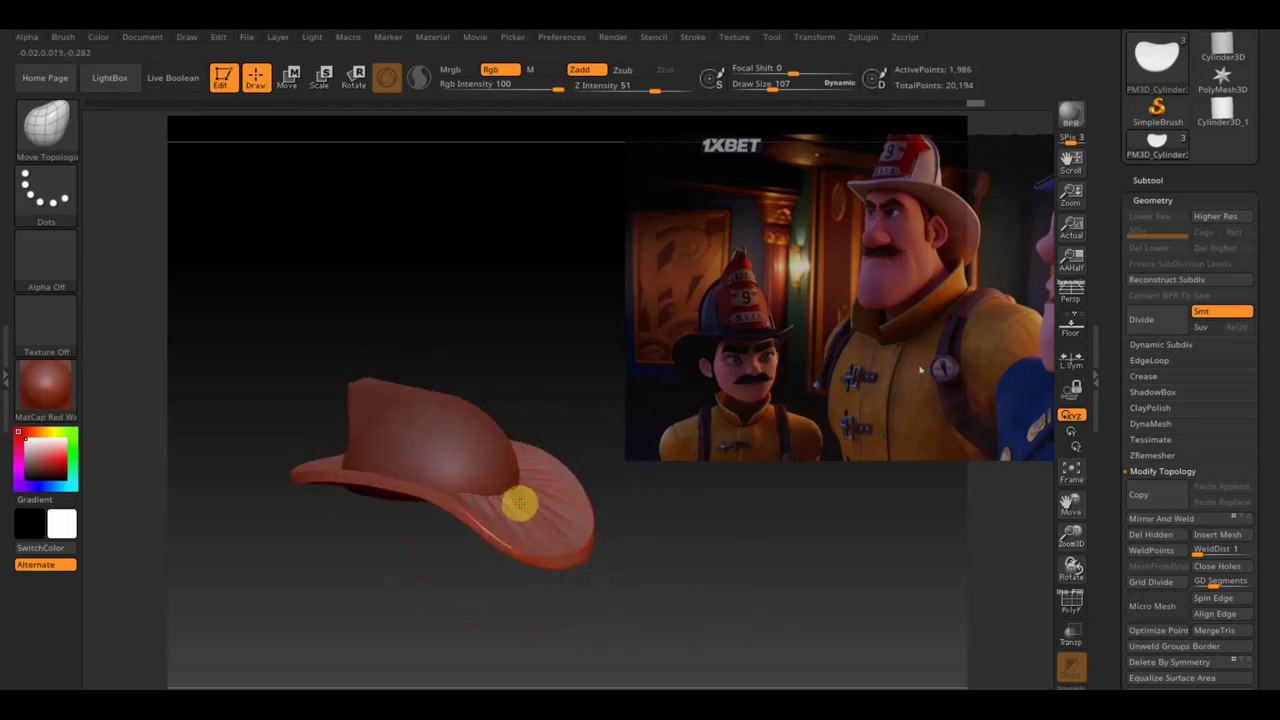
left_click_drag(640, 546, 606, 577)
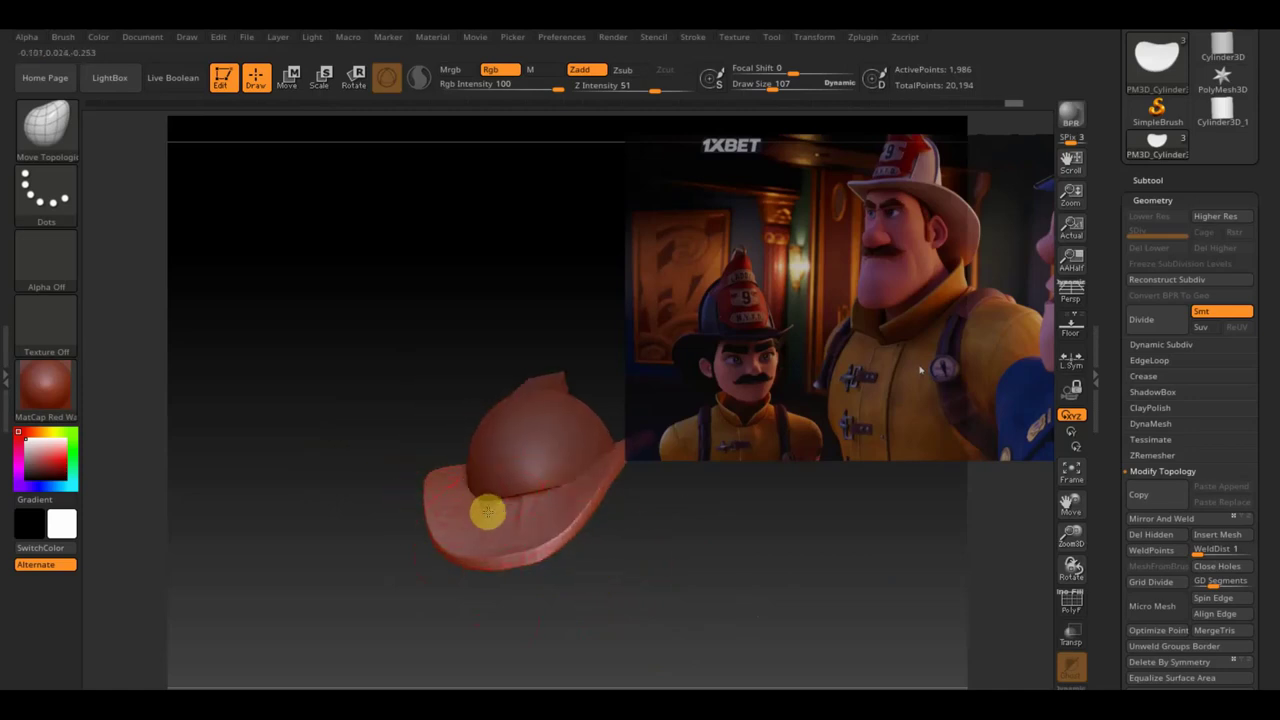
mouse_move(566, 590)
left_mouse_down()
mouse_move(651, 626)
mouse_move(710, 597)
mouse_move(711, 634)
left_mouse_up()
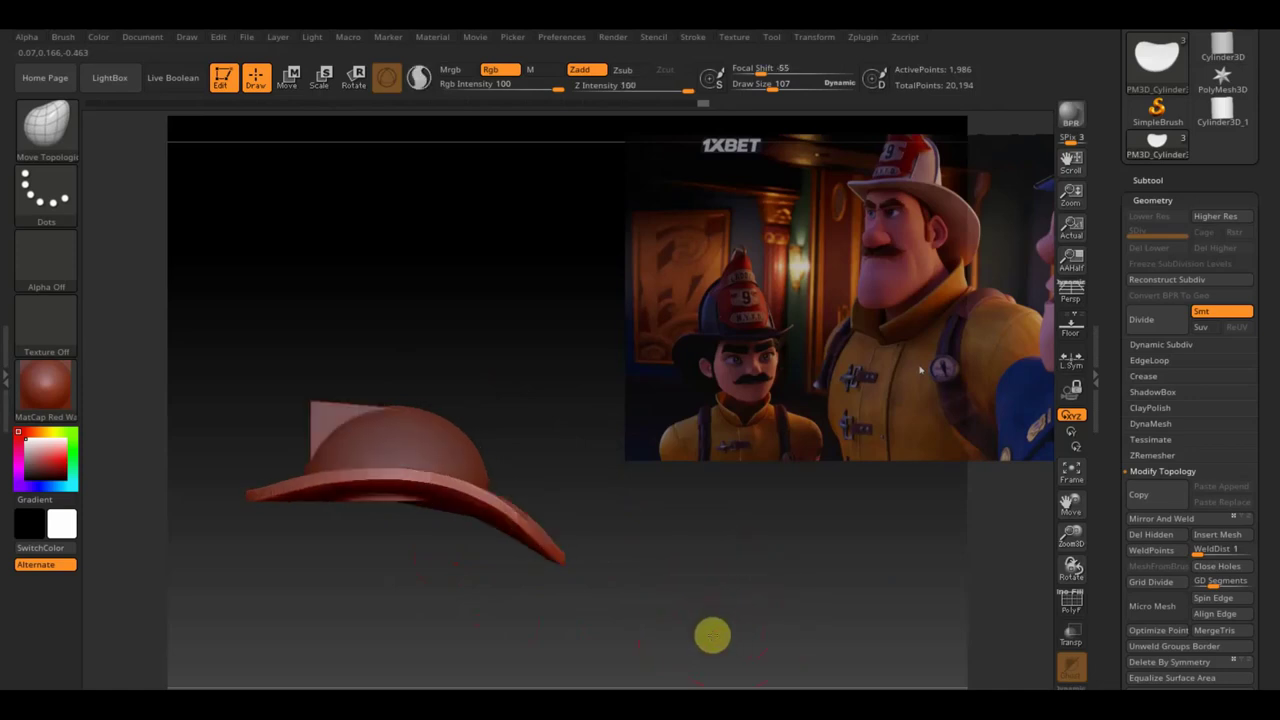
left_click(436, 430, "alt")
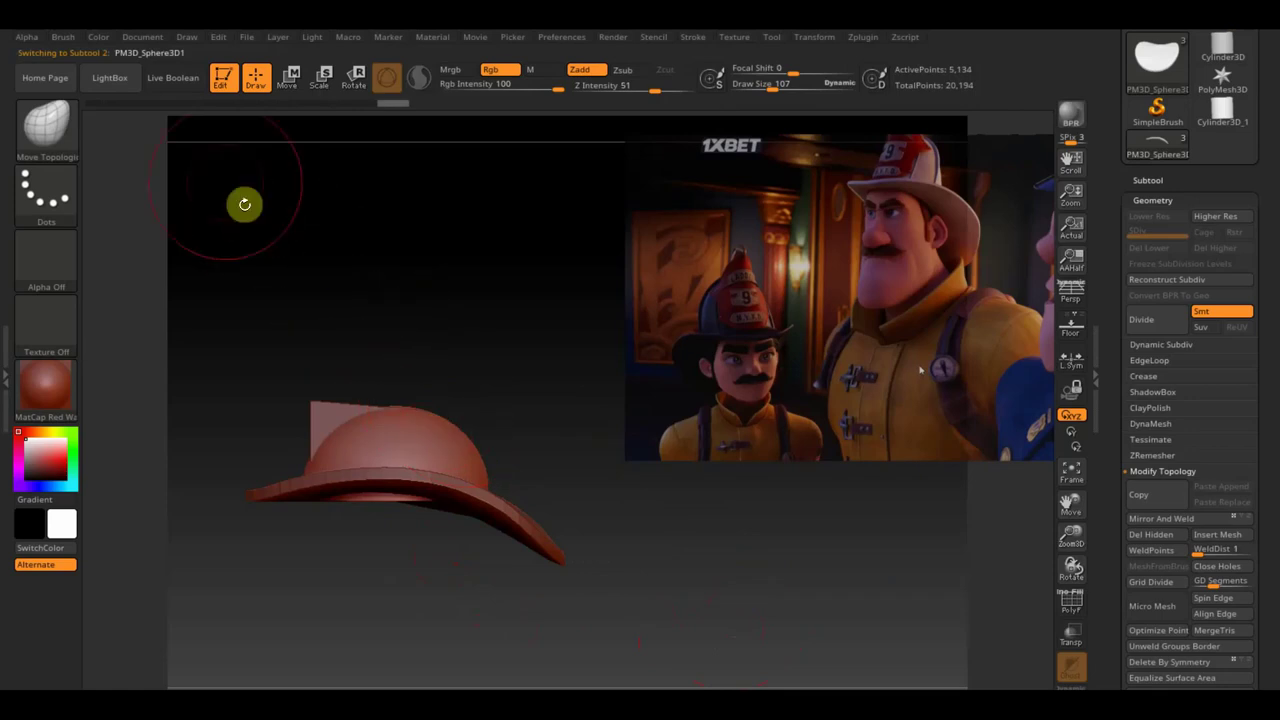
- Narrow the dome crown across its width with the Transpose gizmo
left_click(289, 80)
left_click_drag(480, 477, 453, 480)
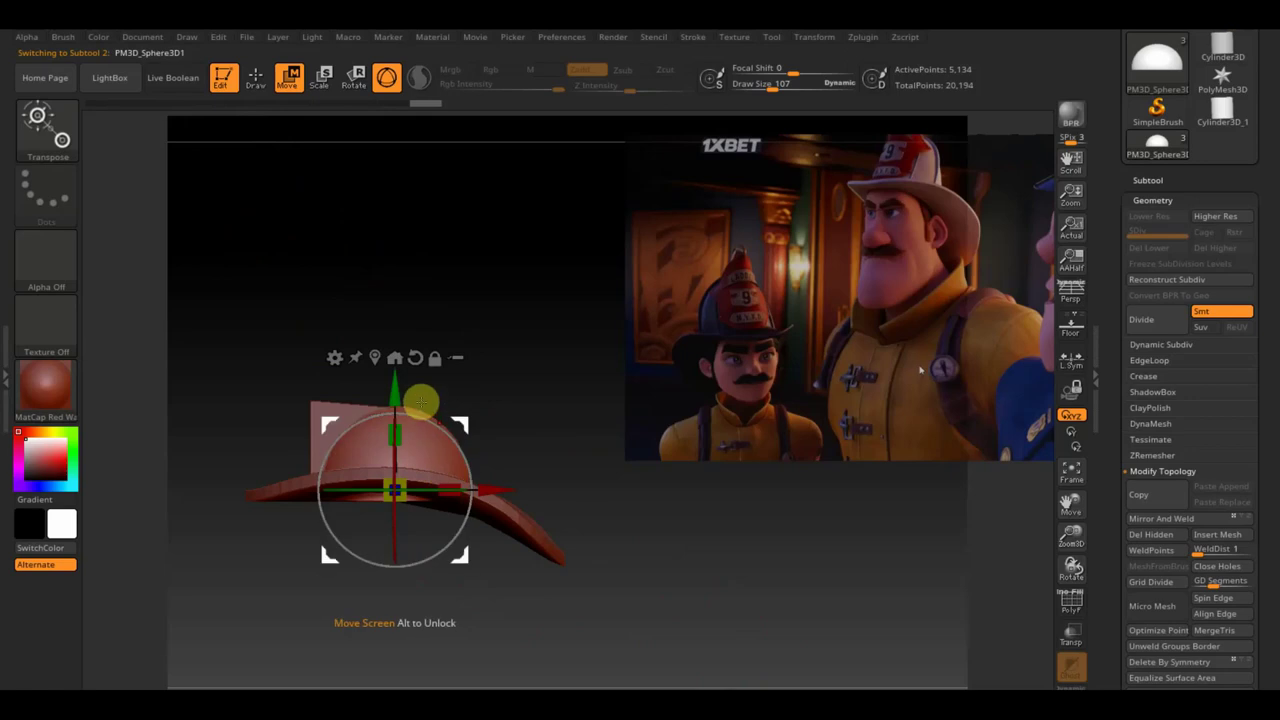
left_click_drag(497, 488, 474, 494)
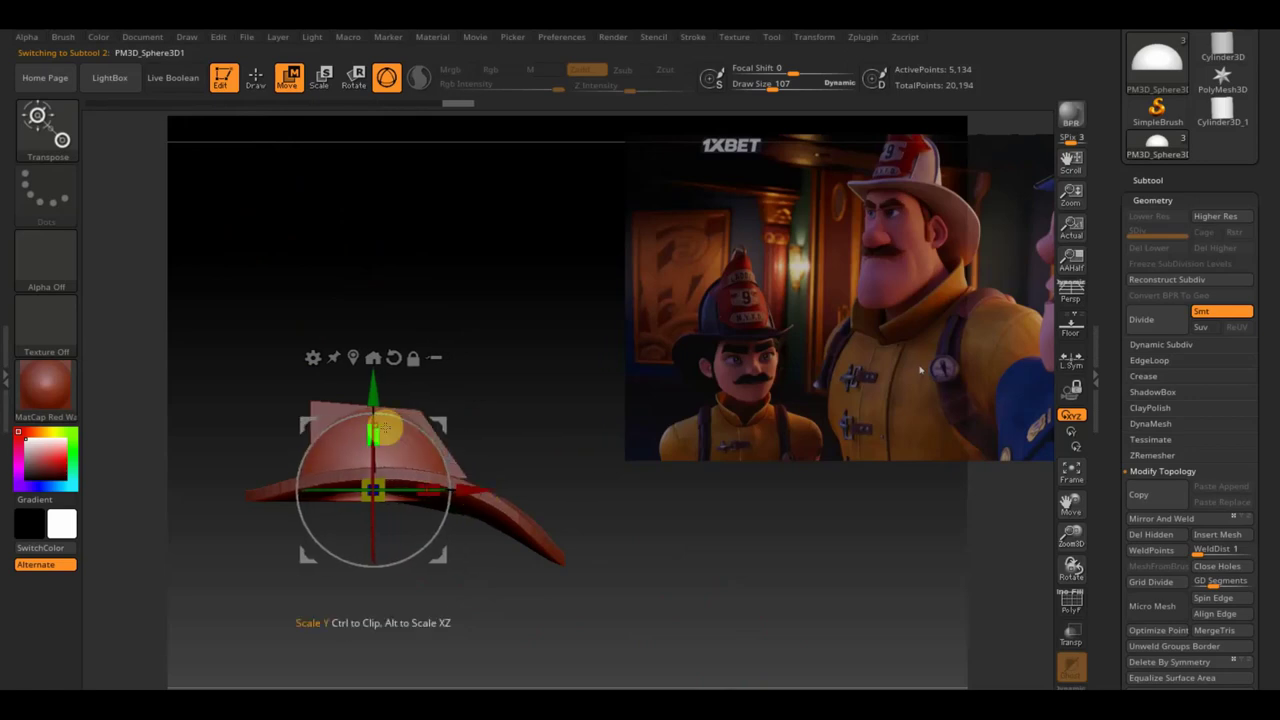
- Stretch the crown taller, check it from front and side, and show the Subtool list
left_click(378, 428)
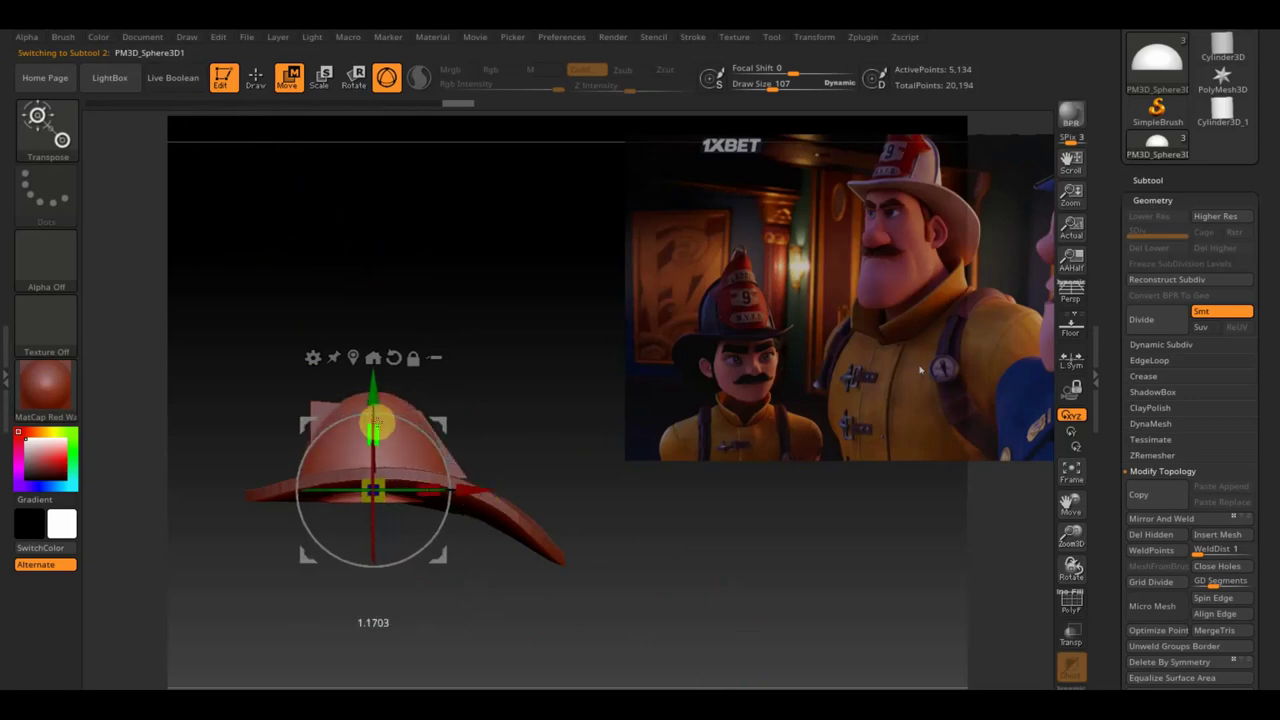
left_click_drag(376, 420, 373, 374)
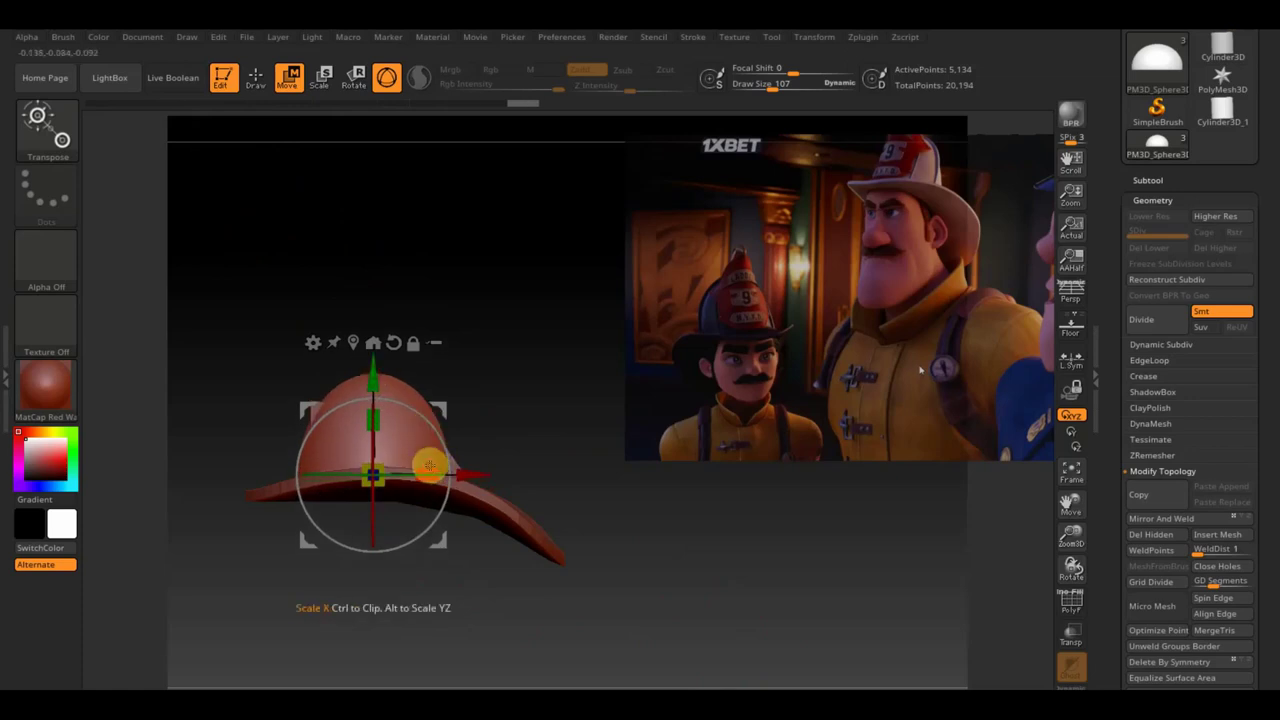
mouse_move(490, 570)
left_mouse_down()
mouse_move(520, 586)
mouse_move(588, 578)
mouse_move(529, 557)
left_mouse_up()
left_click_drag(617, 580, 614, 603)
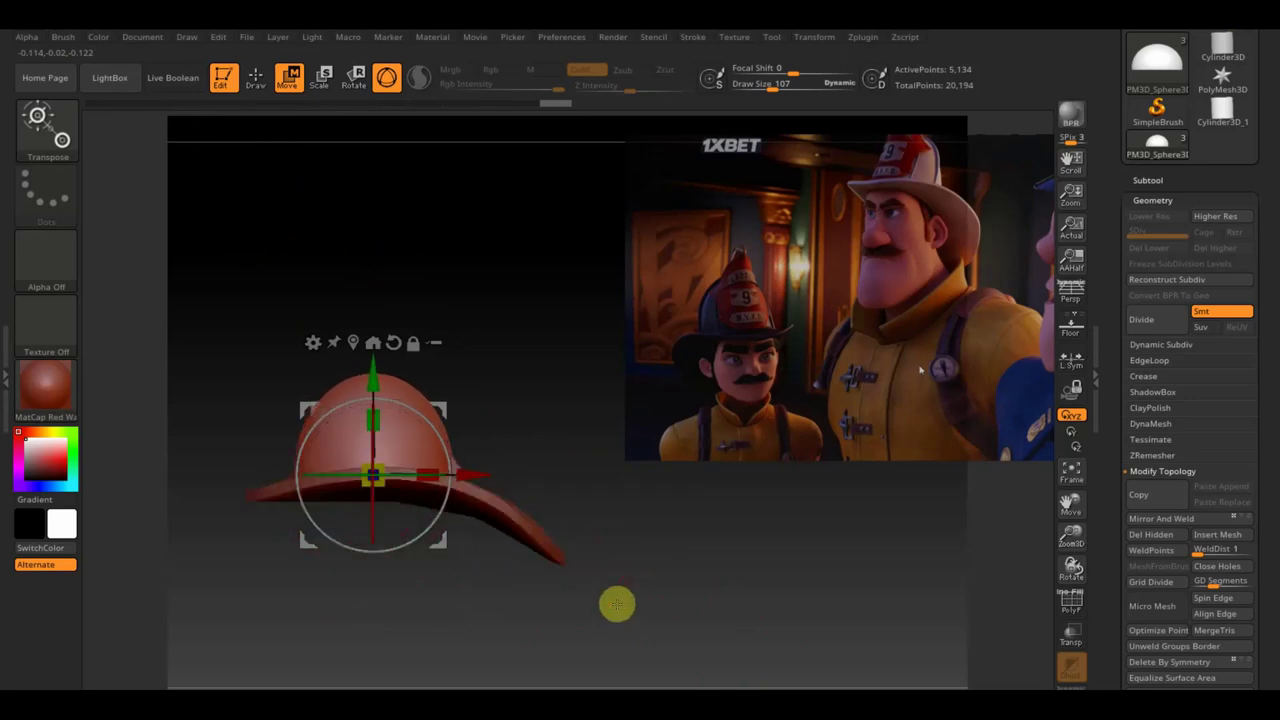
left_click(1145, 180)
mouse_move(1190, 217)
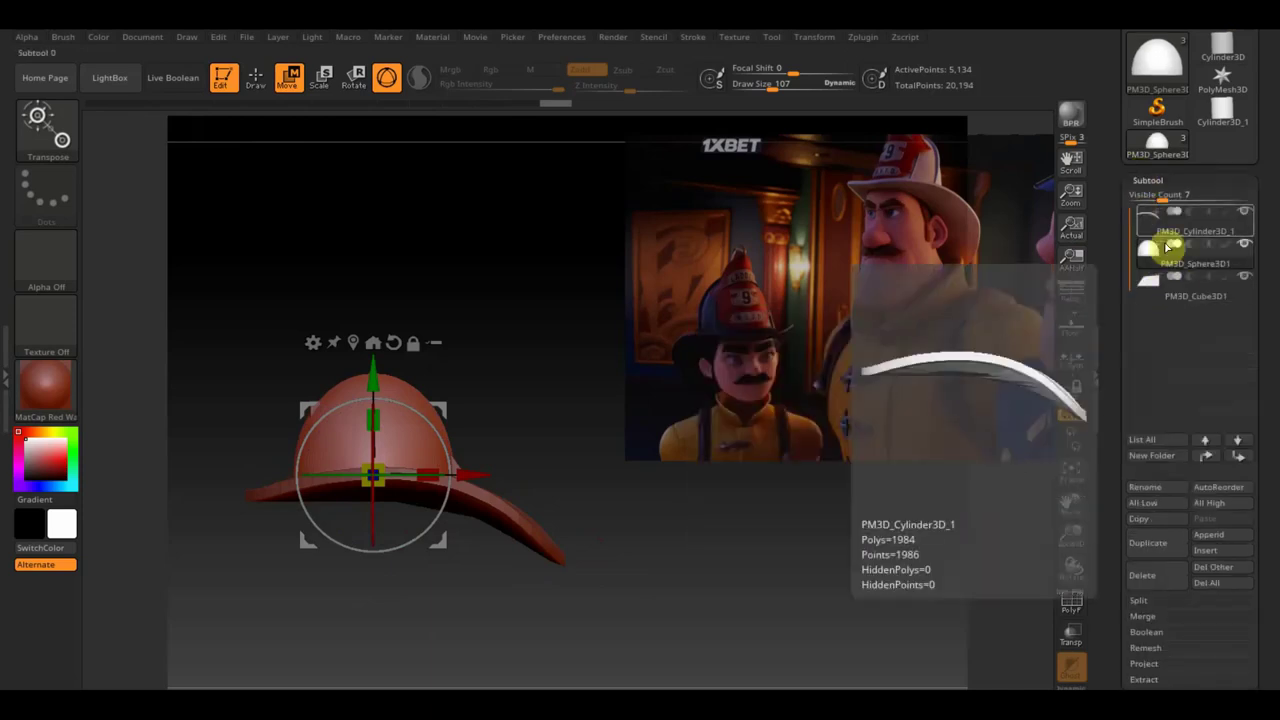
- Select the PM3D_Cube3D1 fin, raise it onto the dome, nudge it sideways and tilt it slightly
left_click(1153, 297)
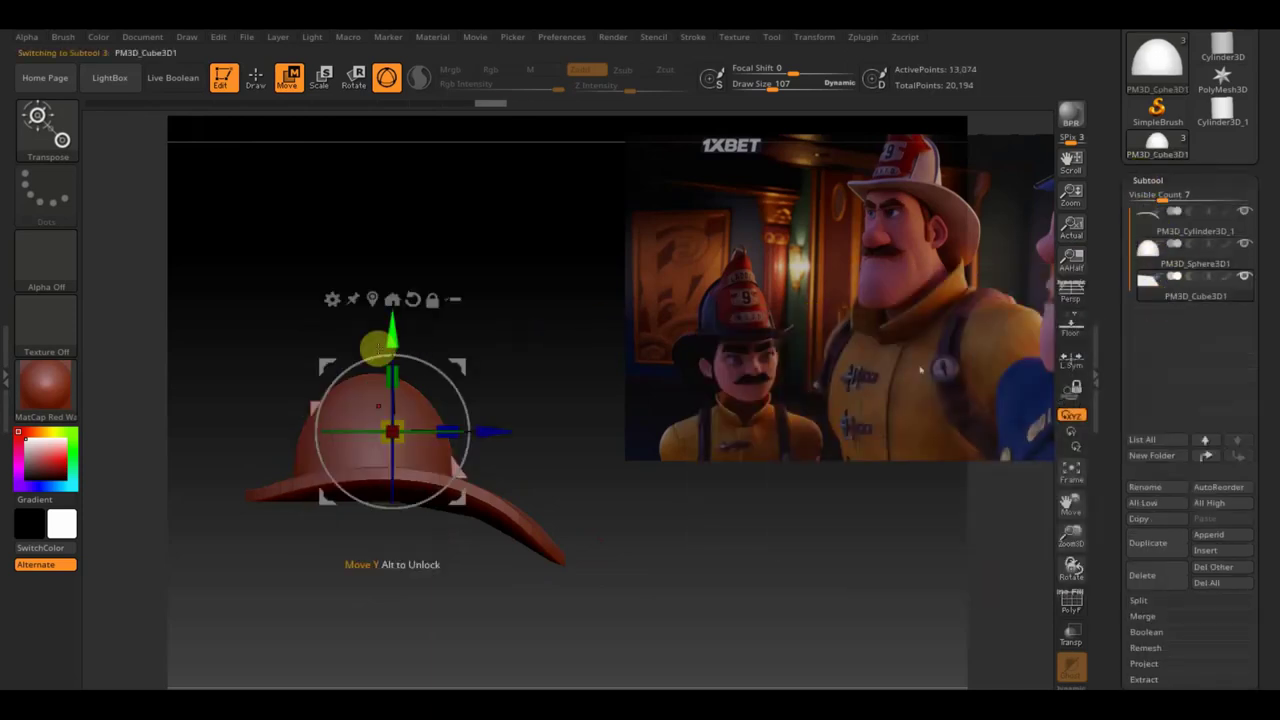
left_click_drag(392, 332, 390, 287)
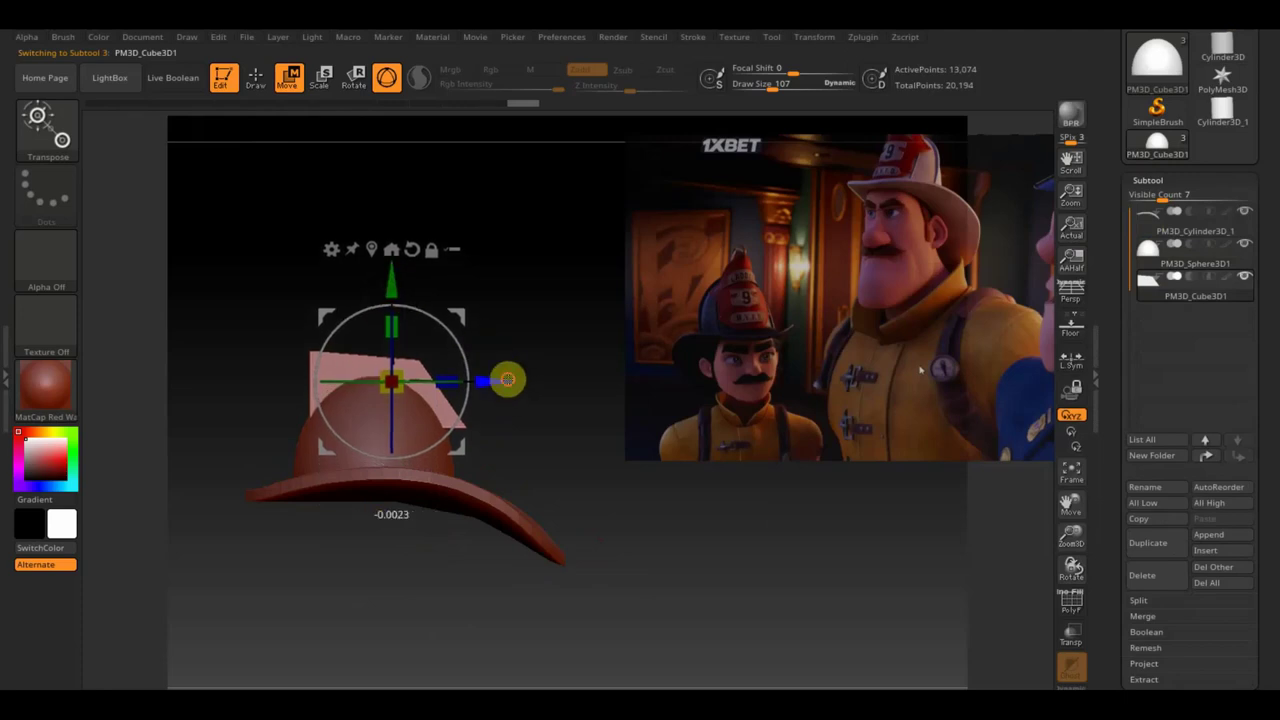
left_click_drag(506, 377, 501, 380)
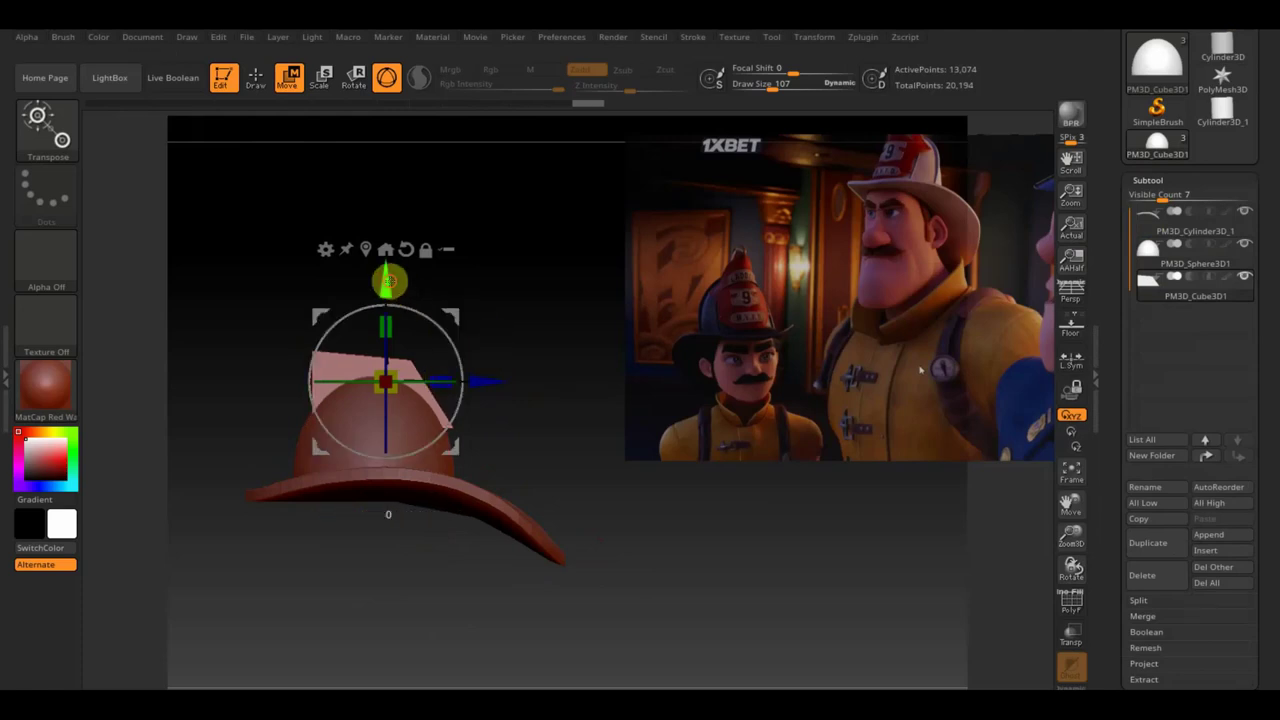
left_click_drag(389, 280, 389, 288)
left_click_drag(502, 390, 496, 396)
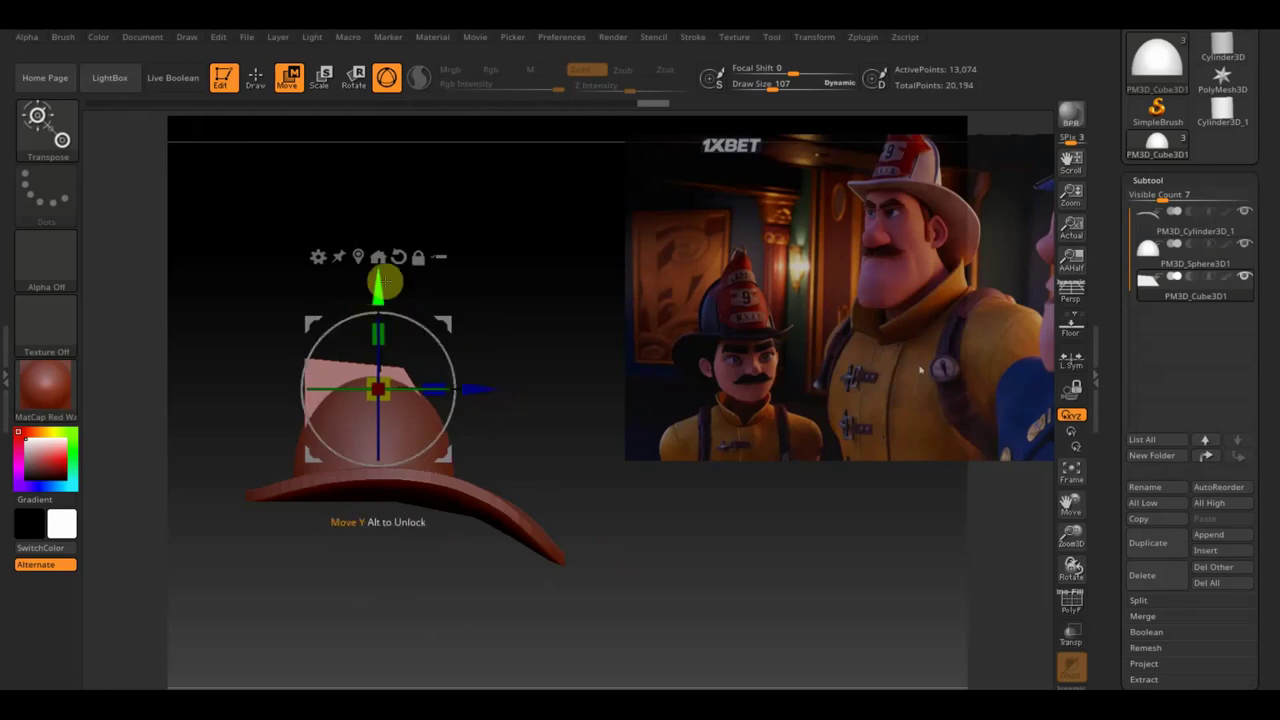
left_click_drag(405, 320, 394, 298)
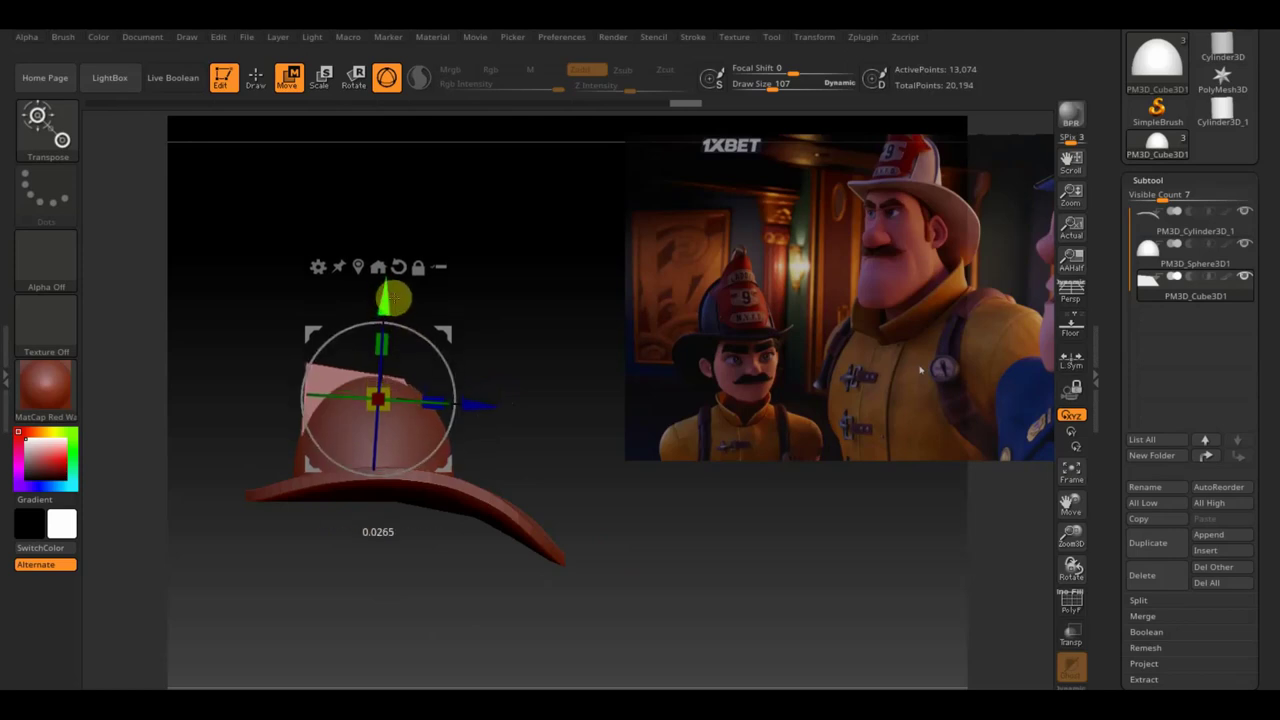
- Toggle between Draw and Move modes while viewing the fin from front and three-quarter angles
left_click(256, 77)
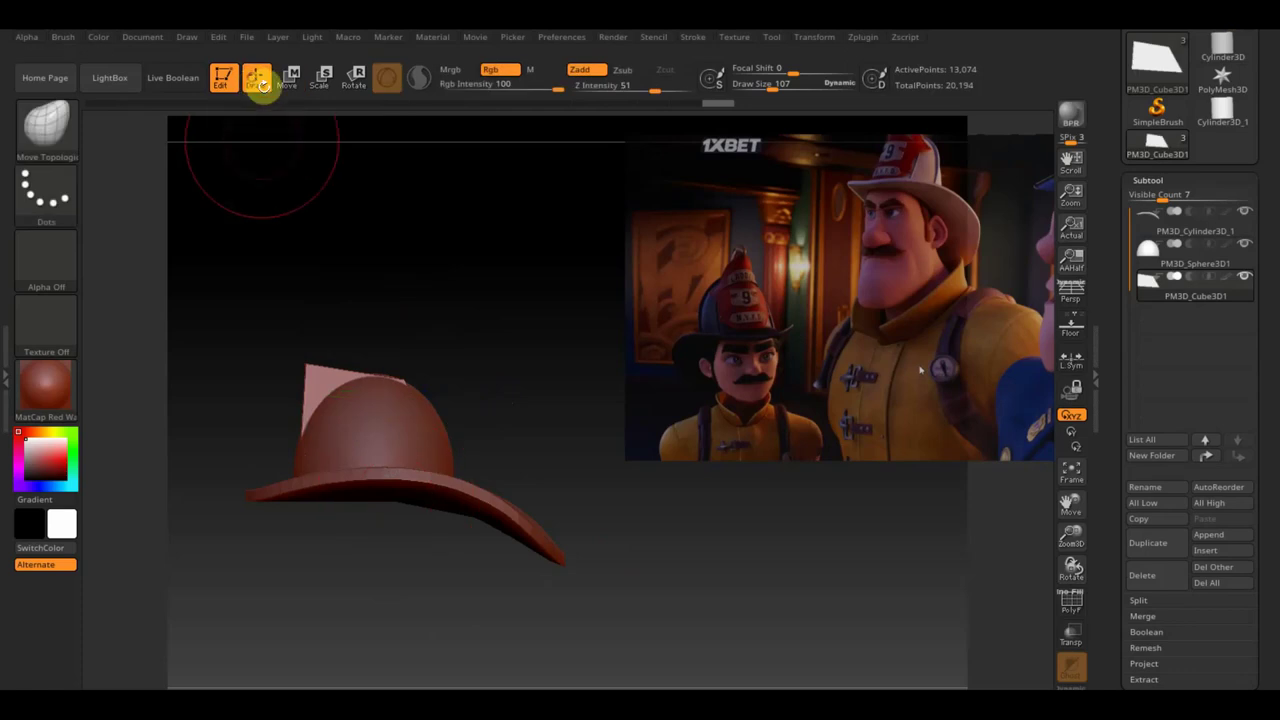
left_click_drag(454, 594, 534, 591)
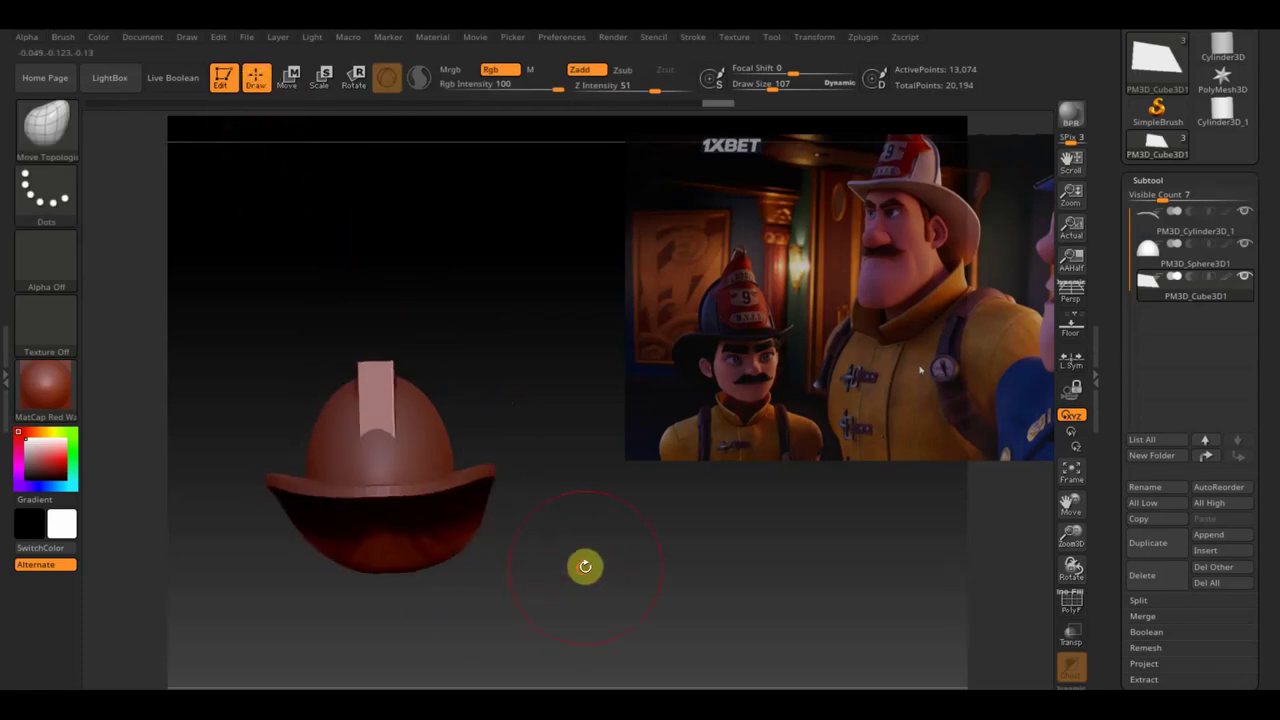
left_click(300, 85)
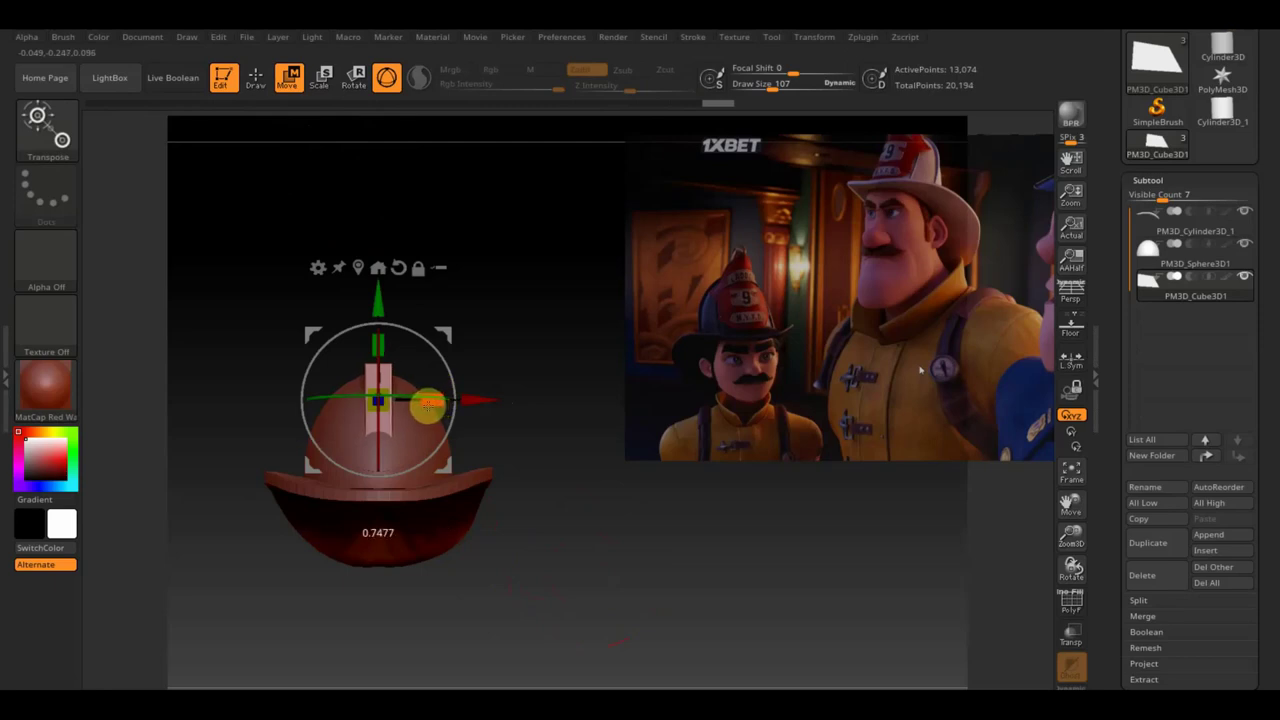
left_click_drag(591, 511, 543, 514)
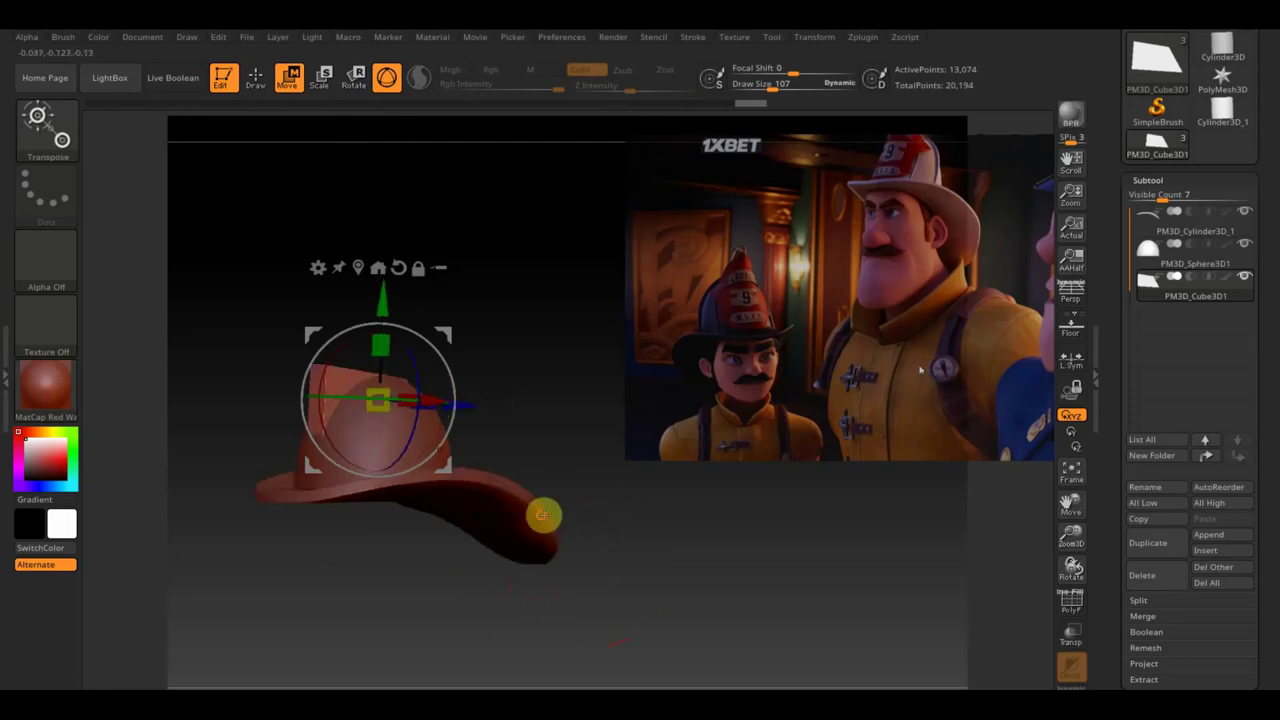
left_click_drag(661, 569, 674, 594)
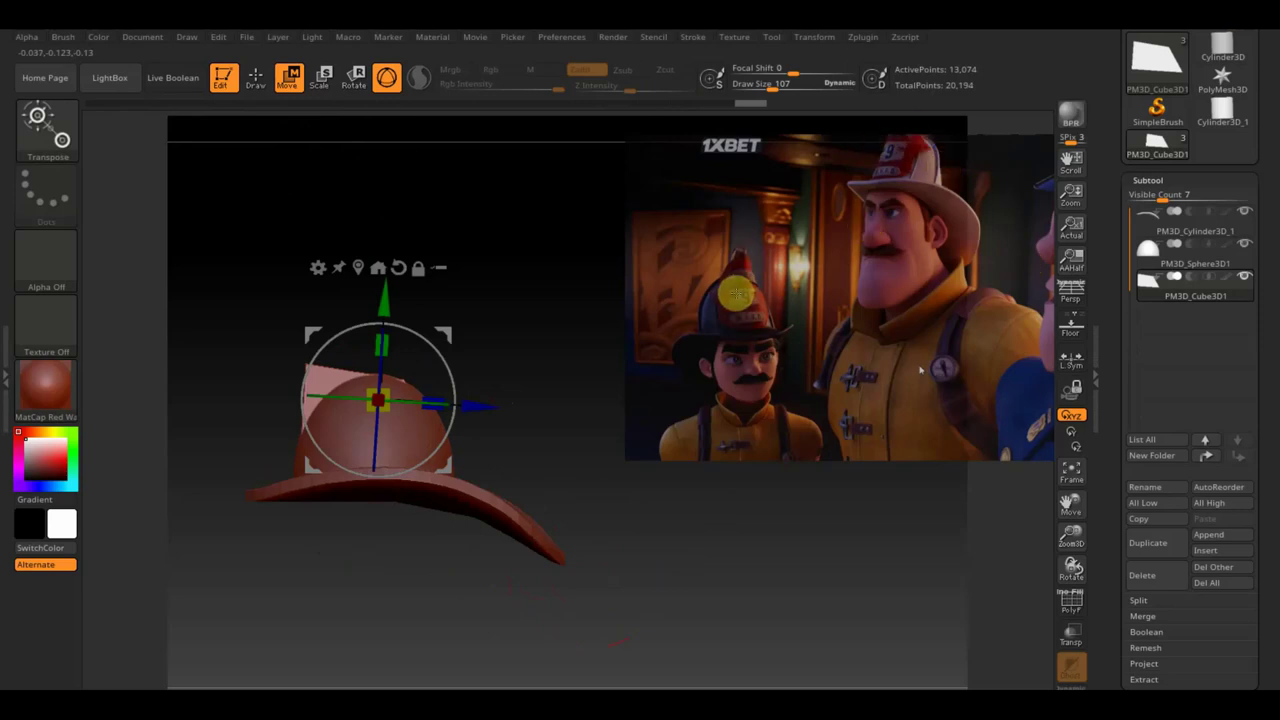
mouse_move(617, 506)
left_mouse_down()
mouse_move(697, 494)
mouse_move(731, 543)
left_mouse_up()
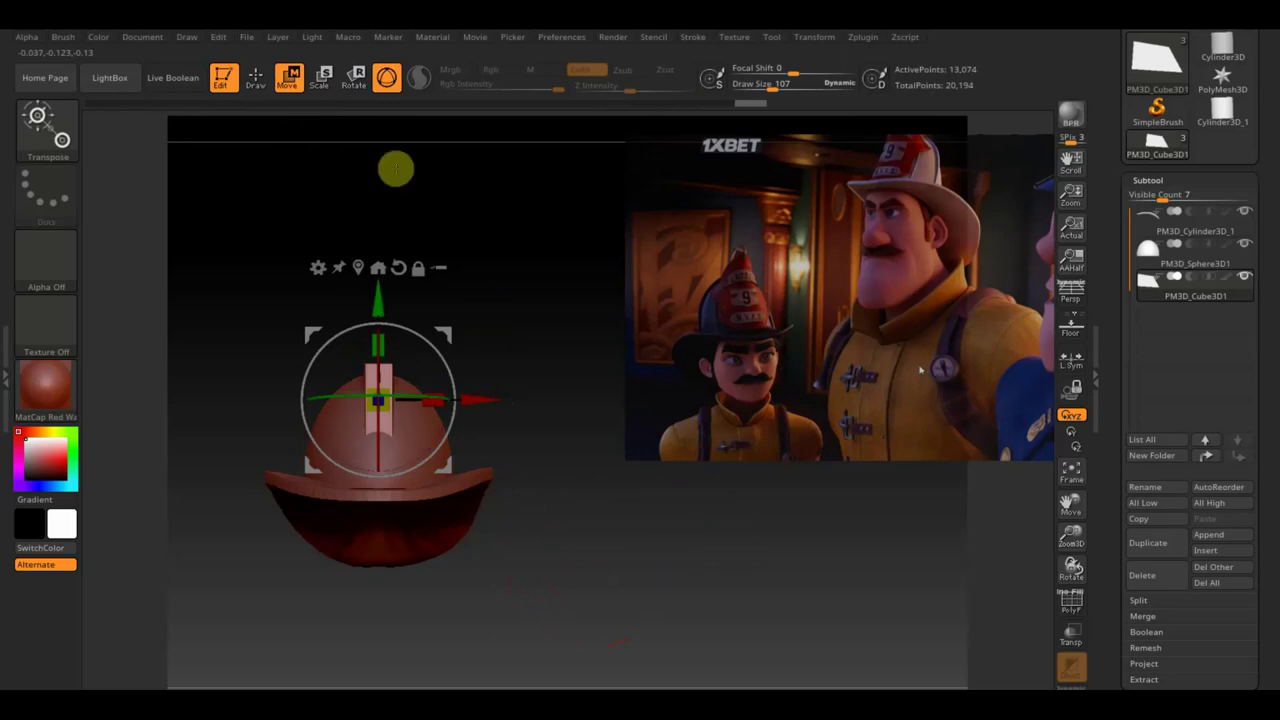
- Pull the fin's tip into a swept-back point, smooth it, and reselect the dome crown
left_click(256, 78)
left_click_drag(534, 272, 557, 294)
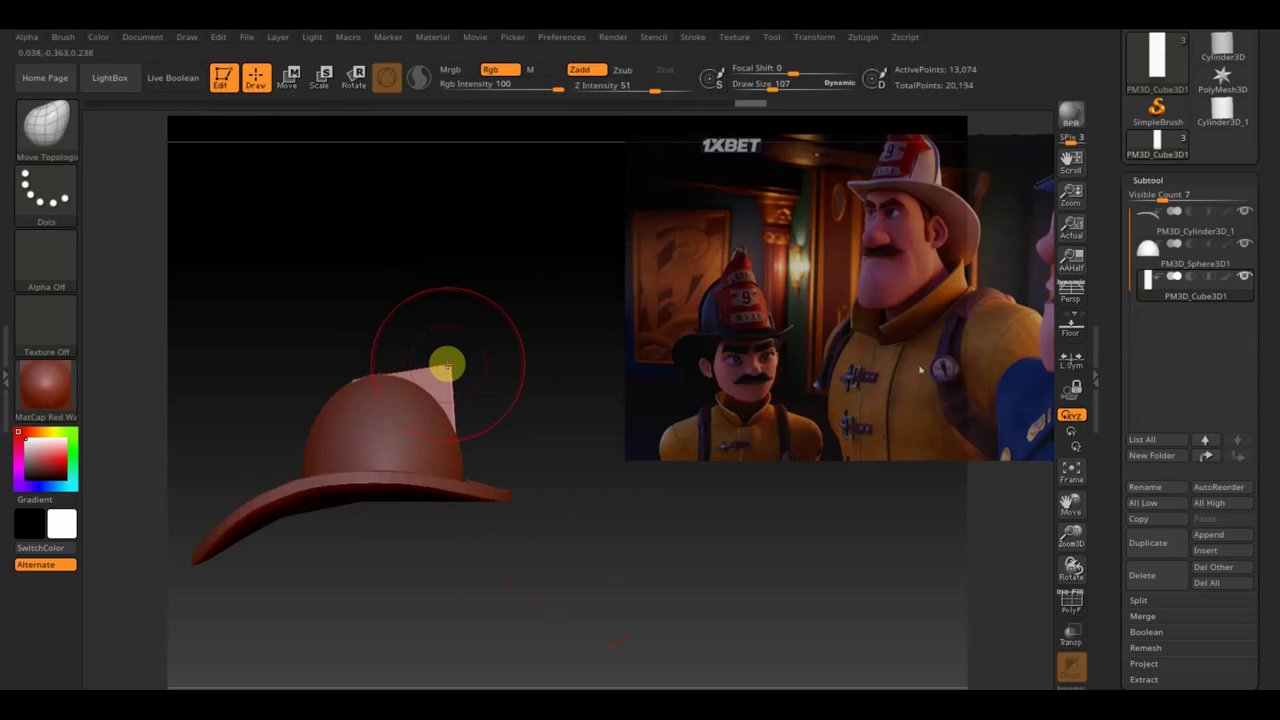
left_click_drag(449, 350, 395, 370)
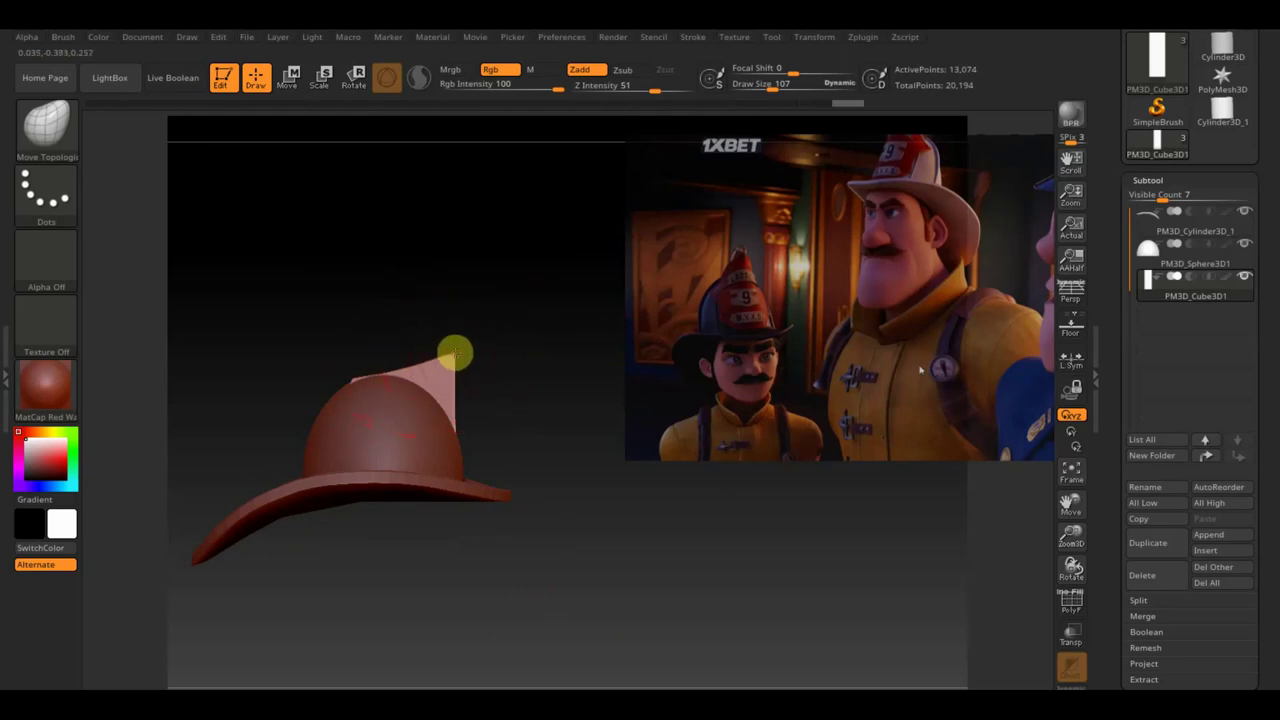
left_click_drag(494, 434, 449, 577)
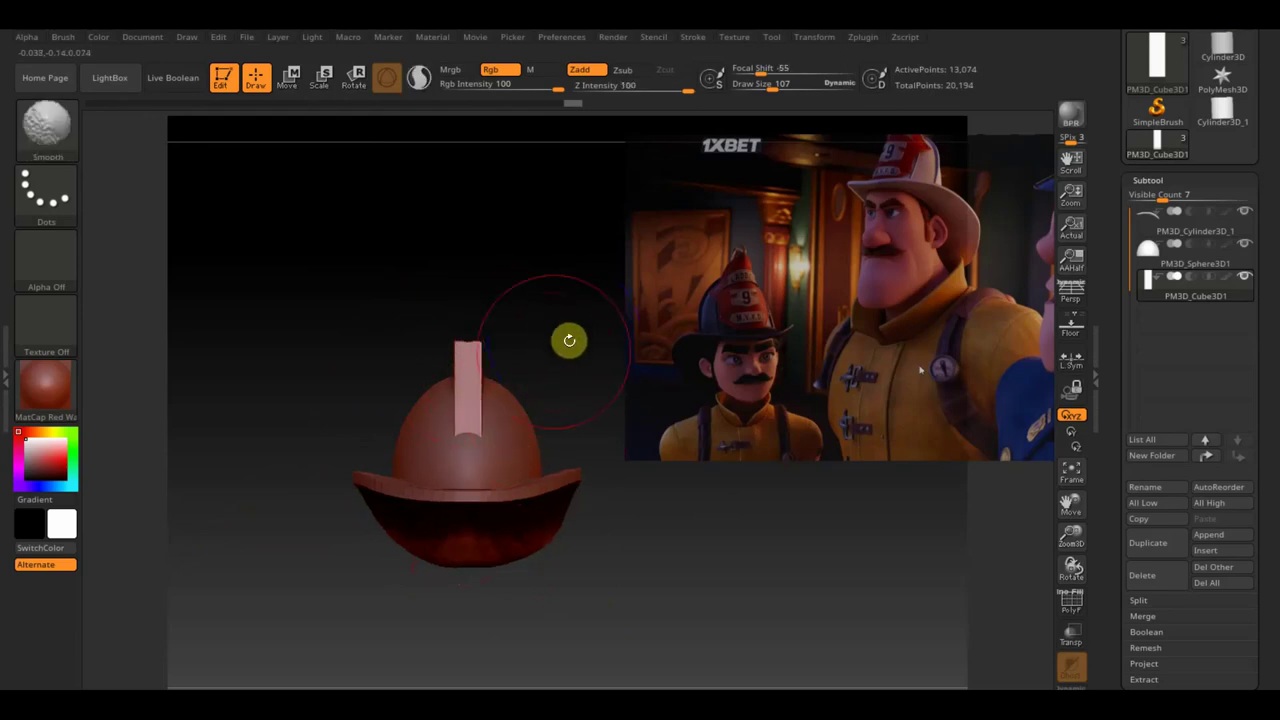
key("shift")
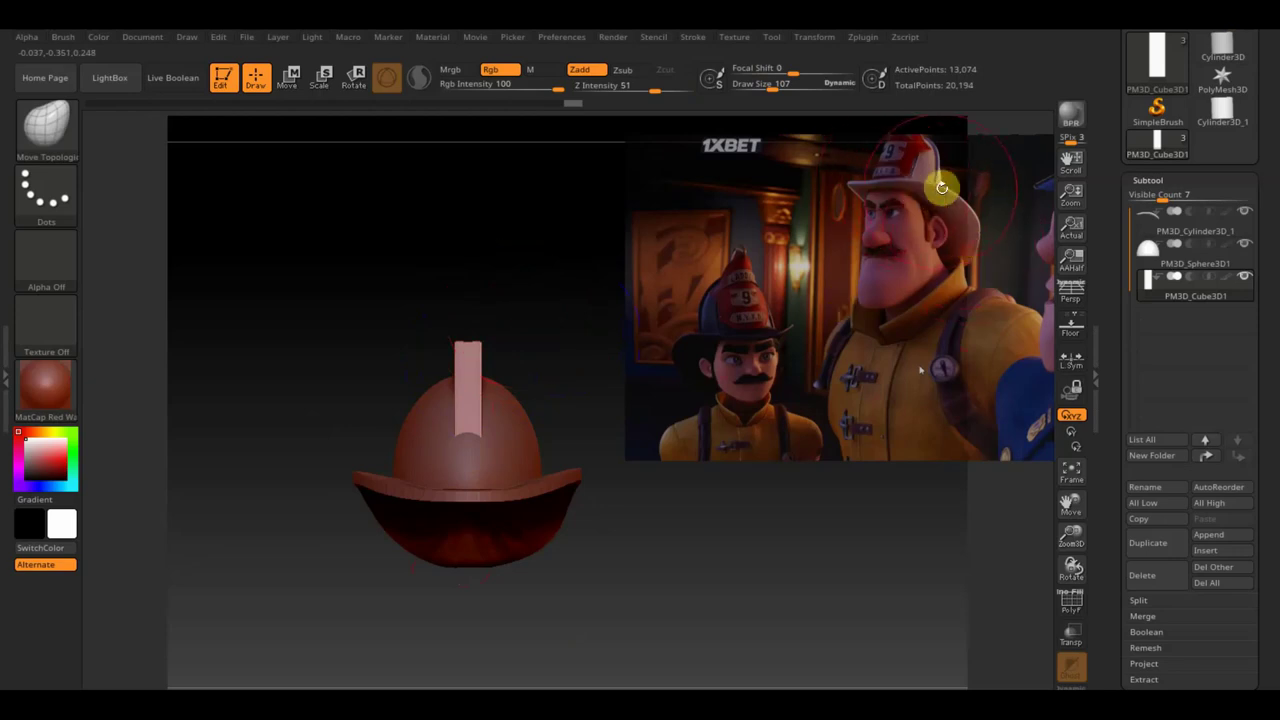
mouse_move(620, 480)
left_mouse_down()
mouse_move(666, 514)
mouse_move(765, 516)
mouse_move(771, 571)
mouse_move(757, 566)
mouse_move(768, 515)
left_mouse_up()
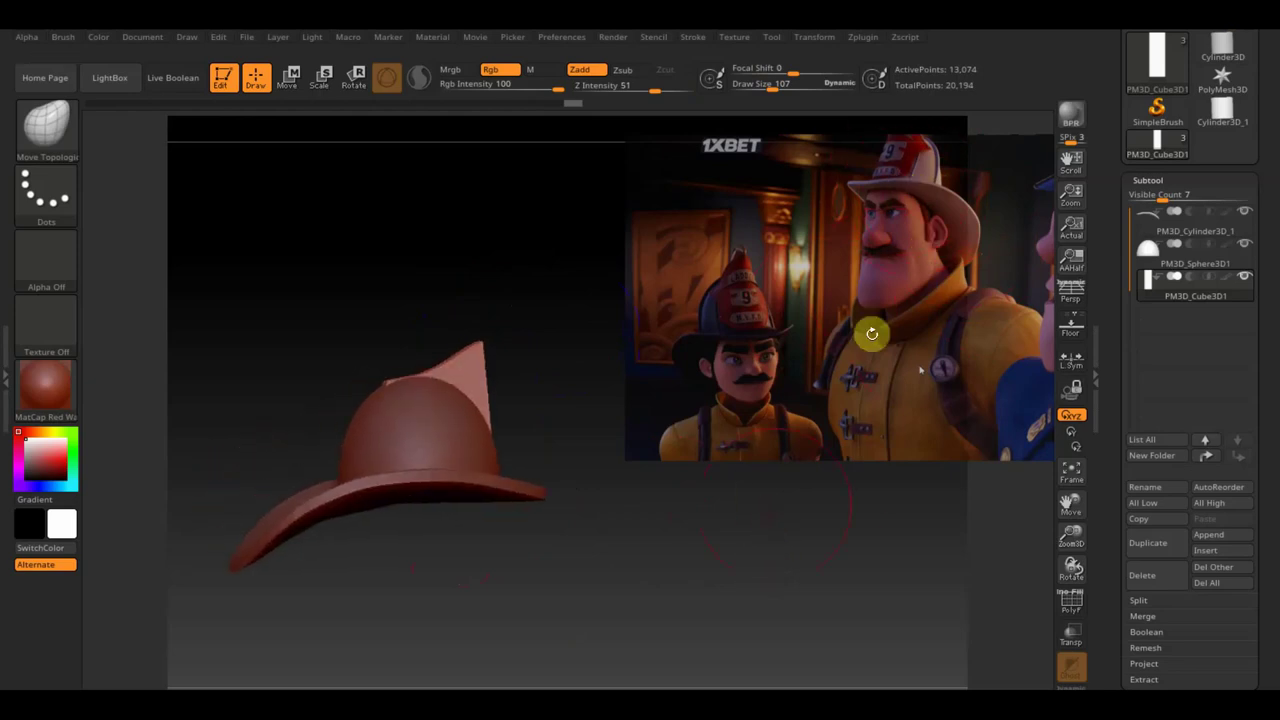
mouse_move(757, 539)
left_mouse_down()
mouse_move(674, 597)
mouse_move(609, 611)
mouse_move(660, 597)
left_mouse_up()
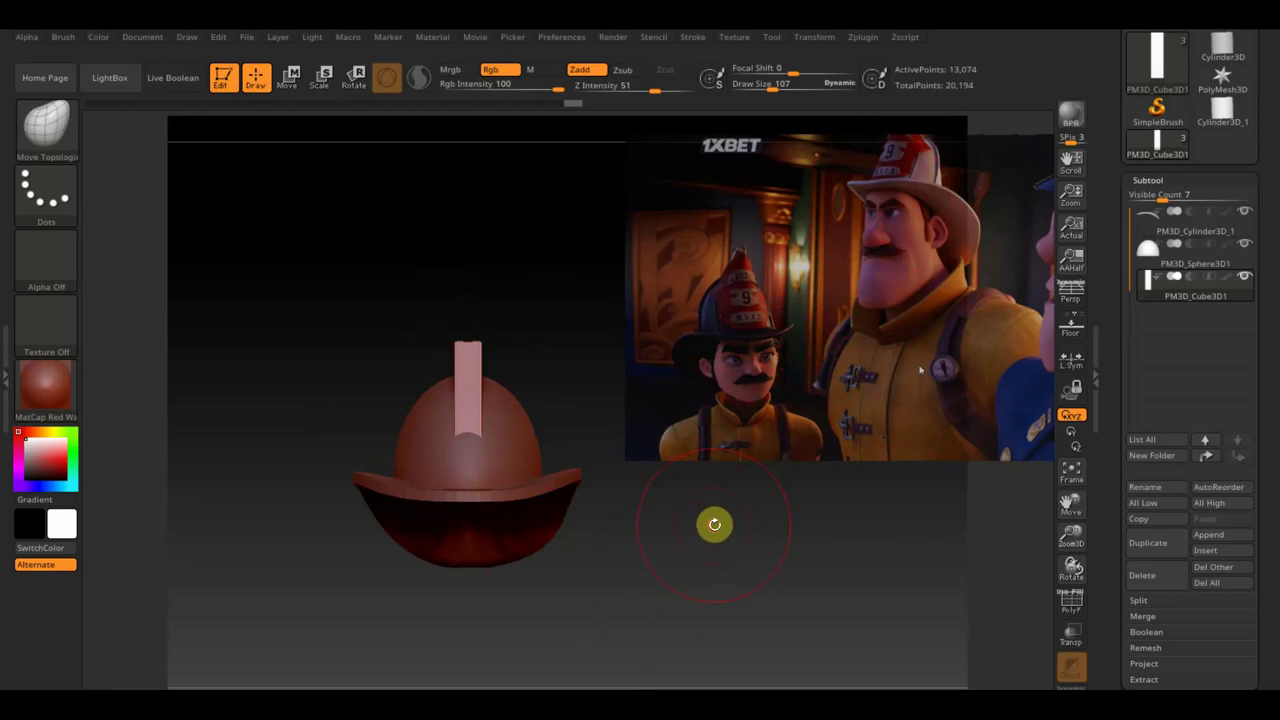
mouse_move(714, 524)
left_mouse_down()
mouse_move(771, 526)
mouse_move(706, 543)
left_mouse_up()
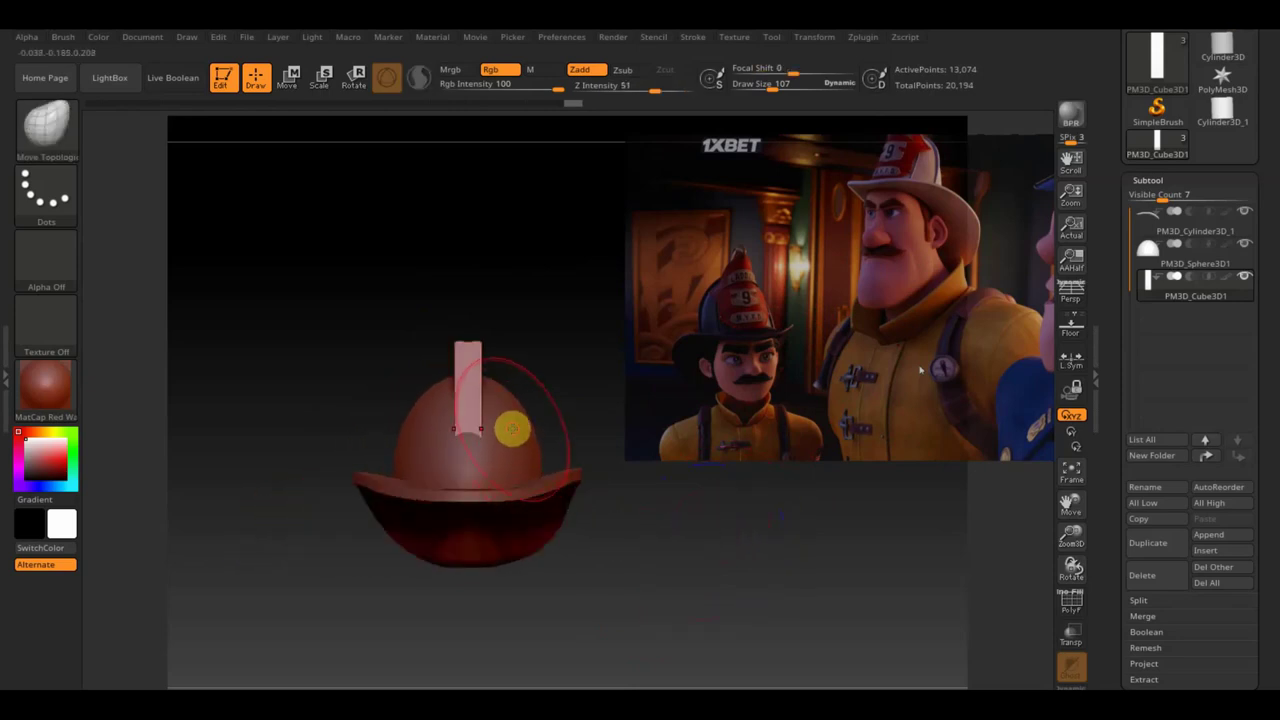
left_click(512, 429, "alt")
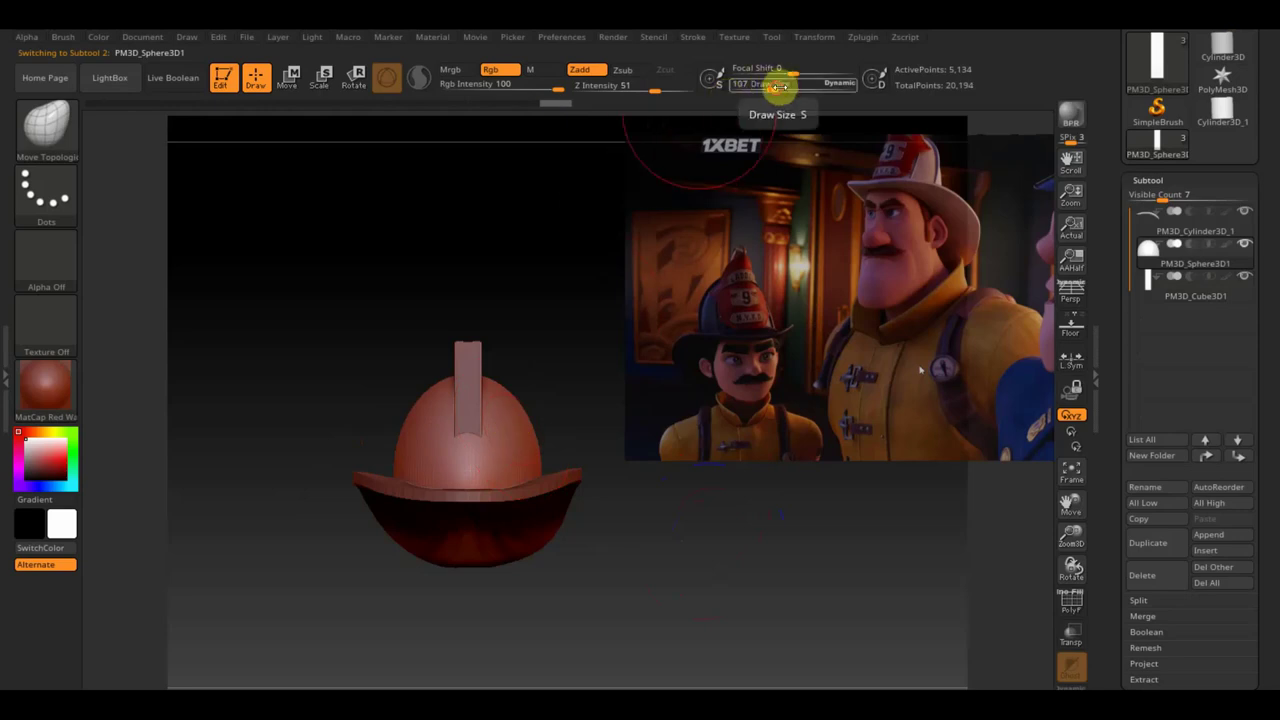
- Shrink the brush and paint a mask strip down the front of the dome below the fin
left_click_drag(779, 86, 769, 87)
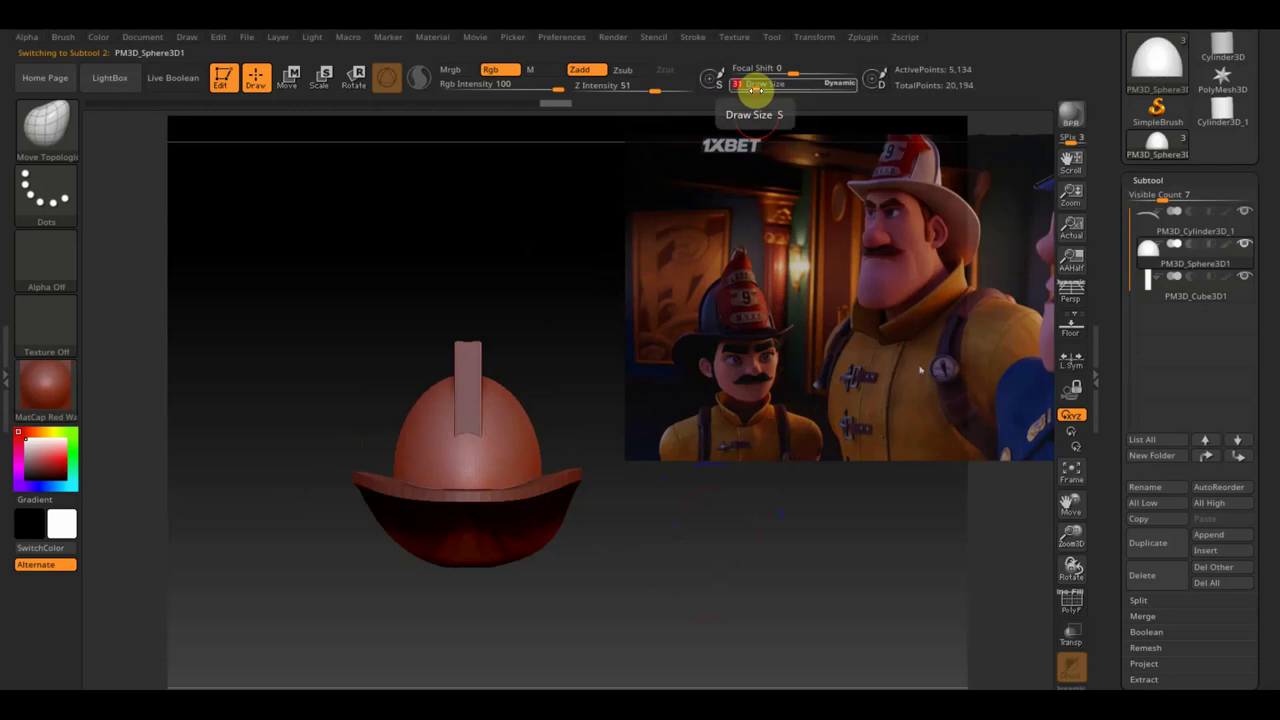
key("ctrl")
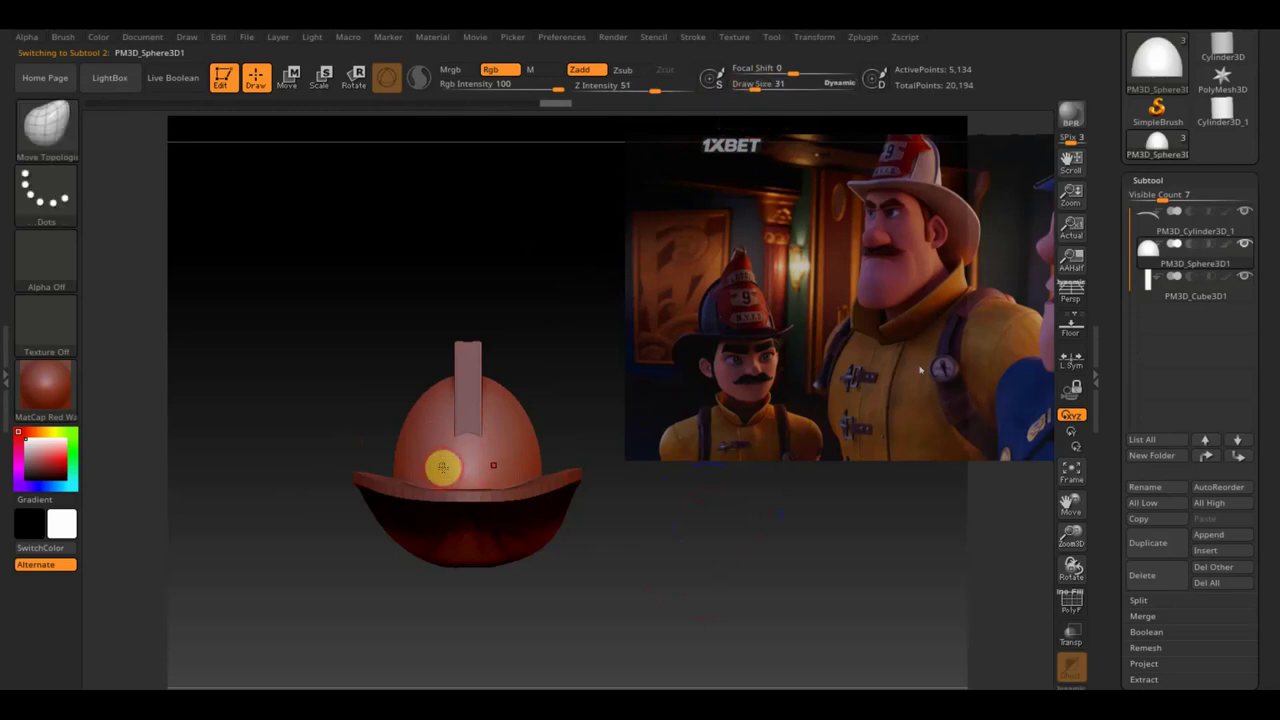
key("ctrl")
left_click(441, 474, "ctrl")
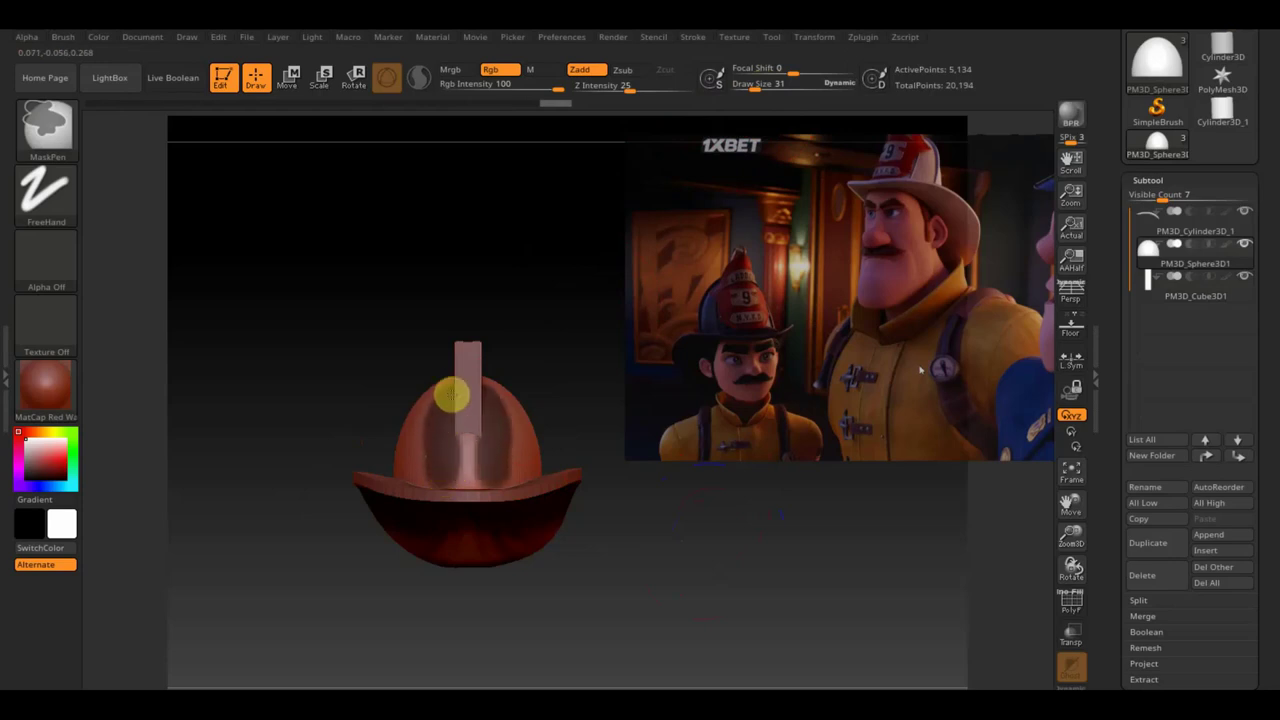
left_click_drag(458, 384, 462, 446, "ctrl")
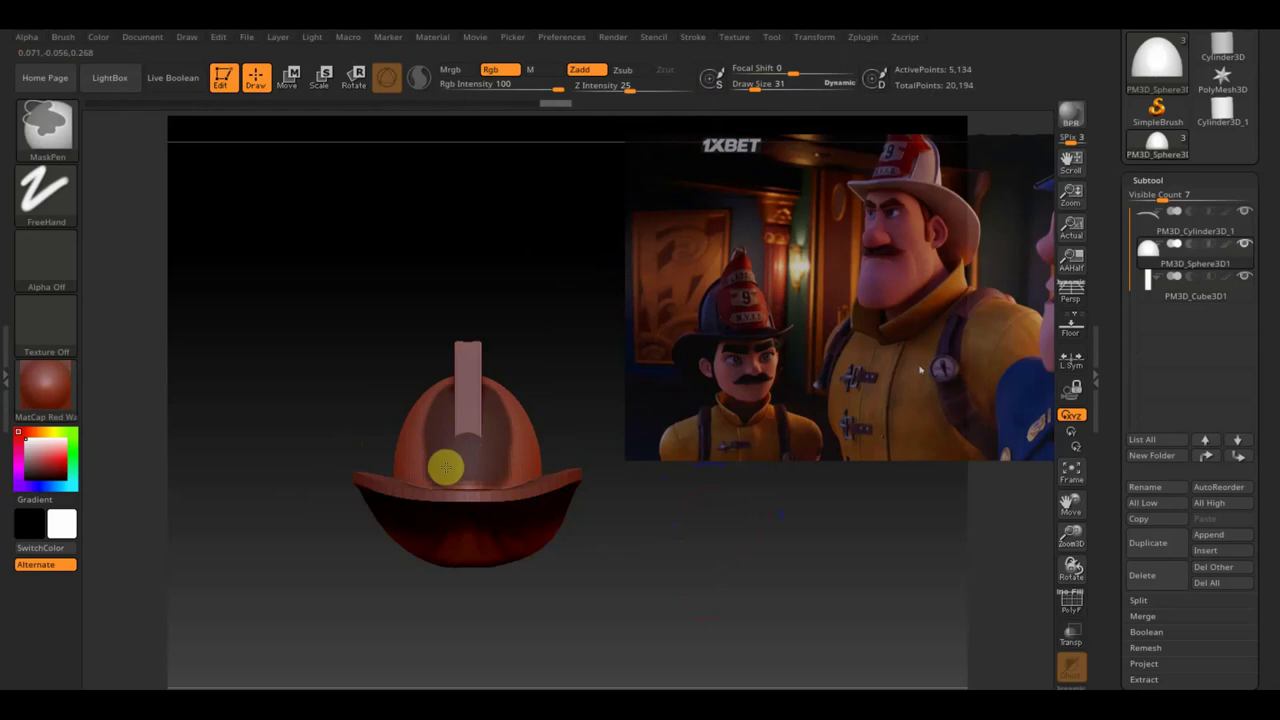
mouse_move(620, 615)
left_mouse_down()
mouse_move(691, 640)
mouse_move(640, 632)
left_mouse_up()
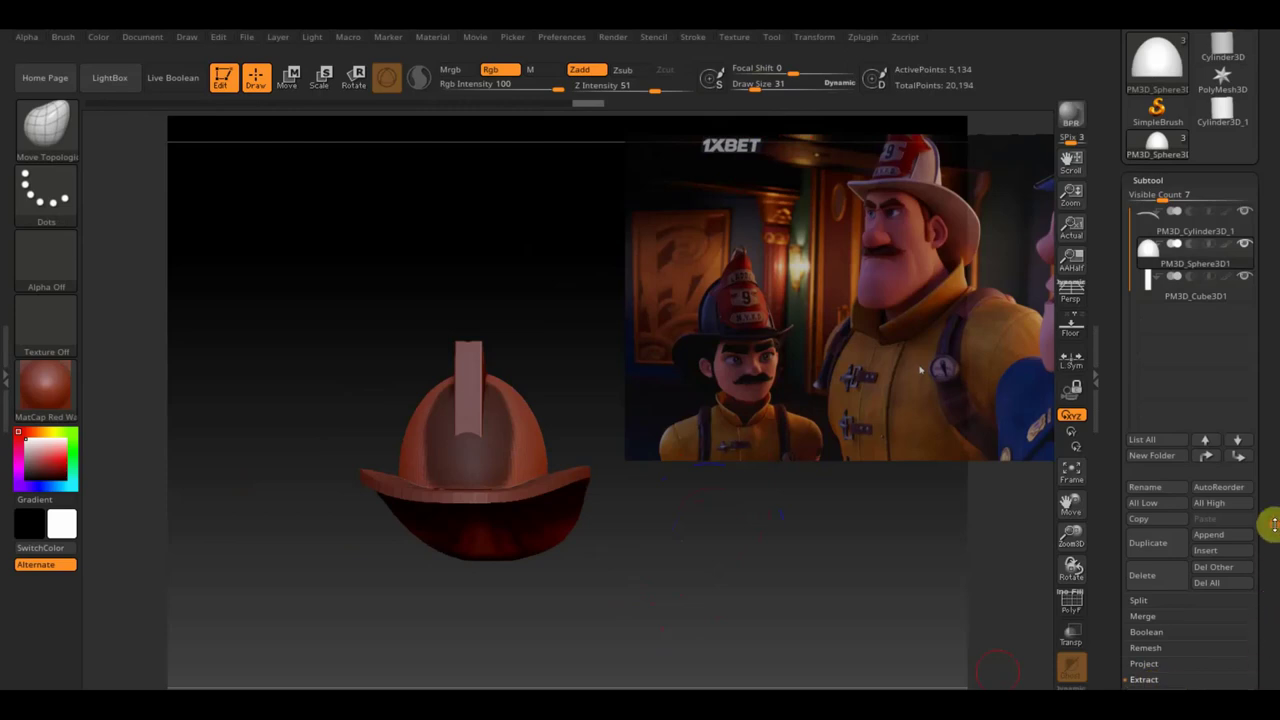
- Extract the masked dome strip at 0.02 thickness and accept it as the Extract0 subtool
scroll(1271, 563, "down", 5)
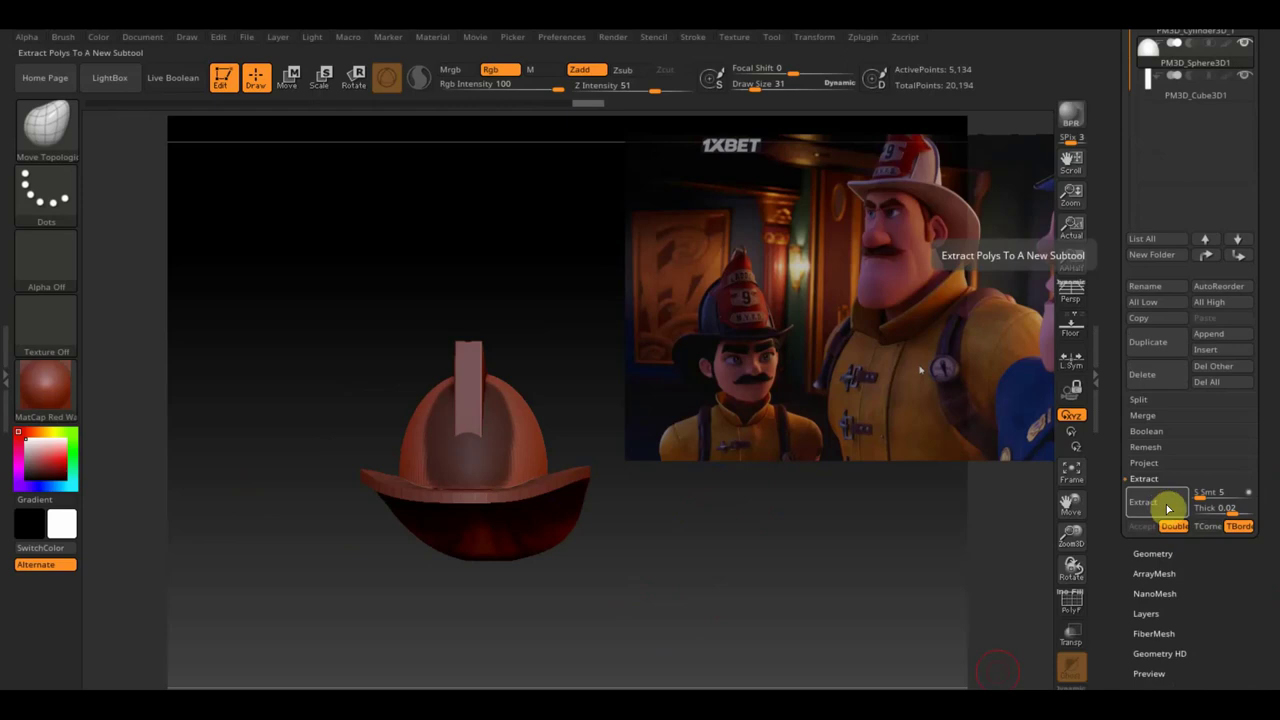
left_click(1163, 507)
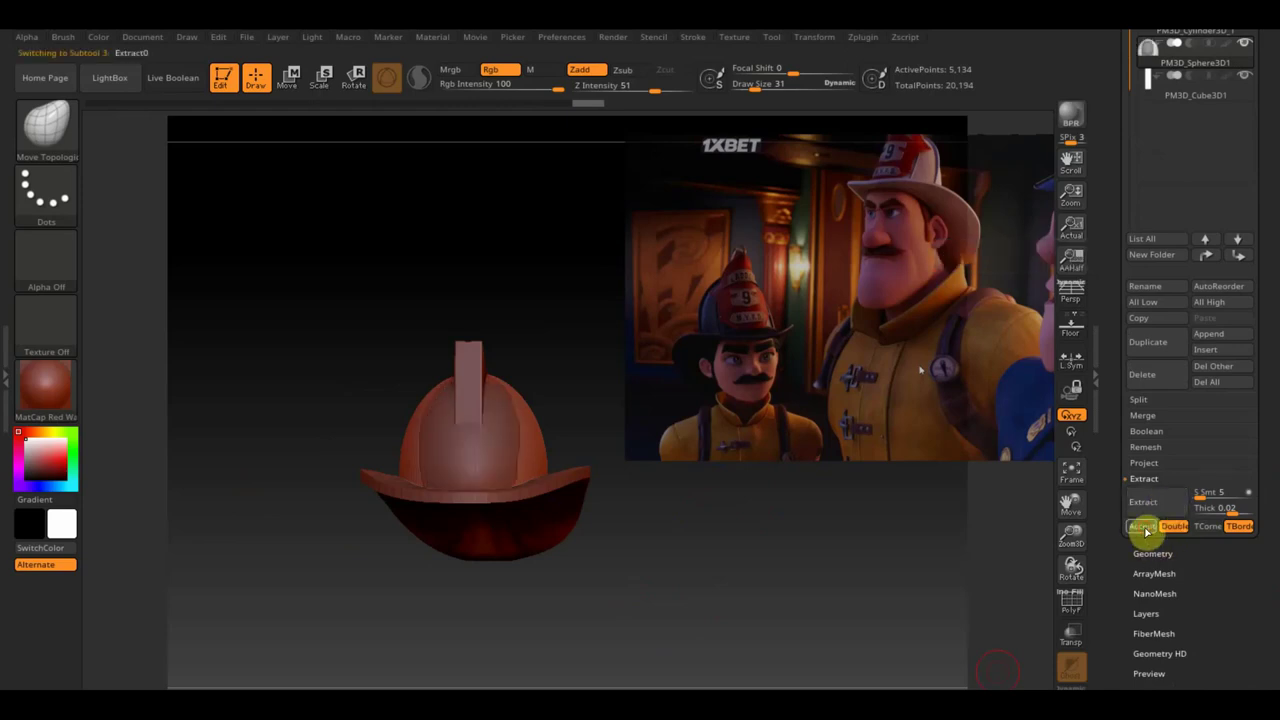
left_click(1147, 531)
mouse_move(686, 608)
left_mouse_down()
mouse_move(720, 611)
mouse_move(714, 594)
mouse_move(746, 583)
left_mouse_up()
key("b")
key("m")
key("t")
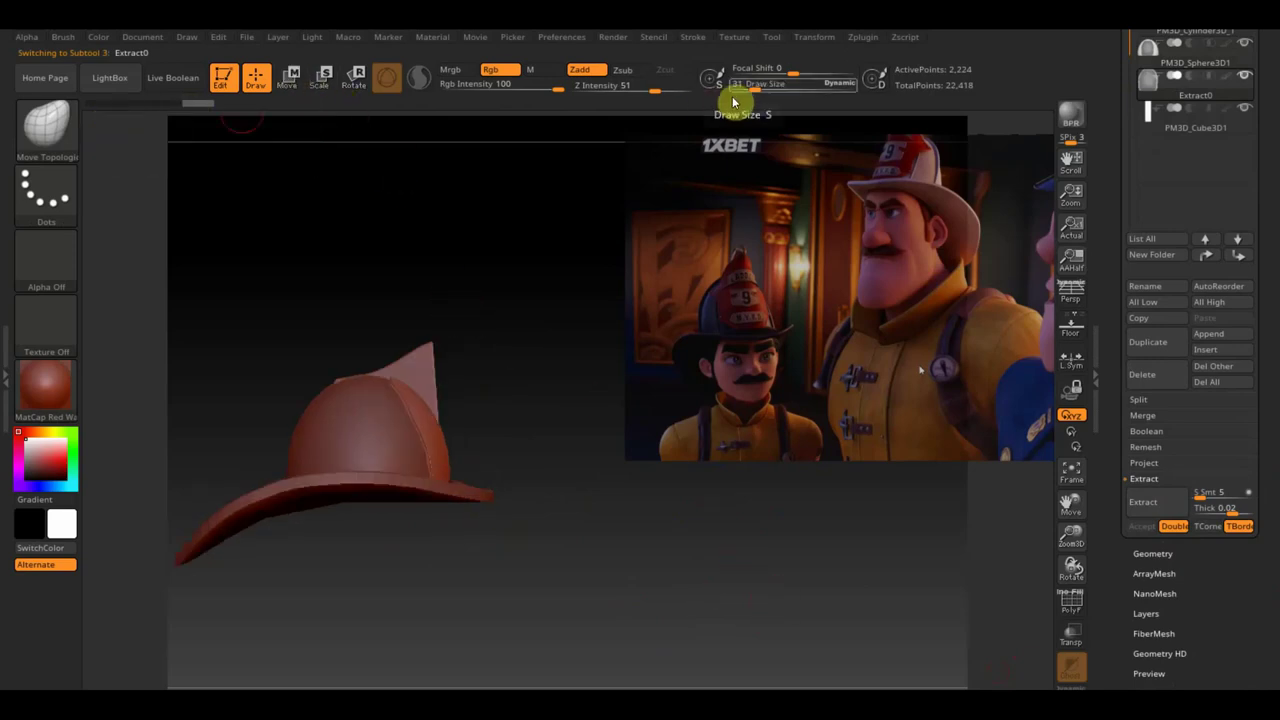
- Set the brush size to 127 and smooth the Extract0 strip, checking it from side and front
left_click_drag(740, 86, 762, 86)
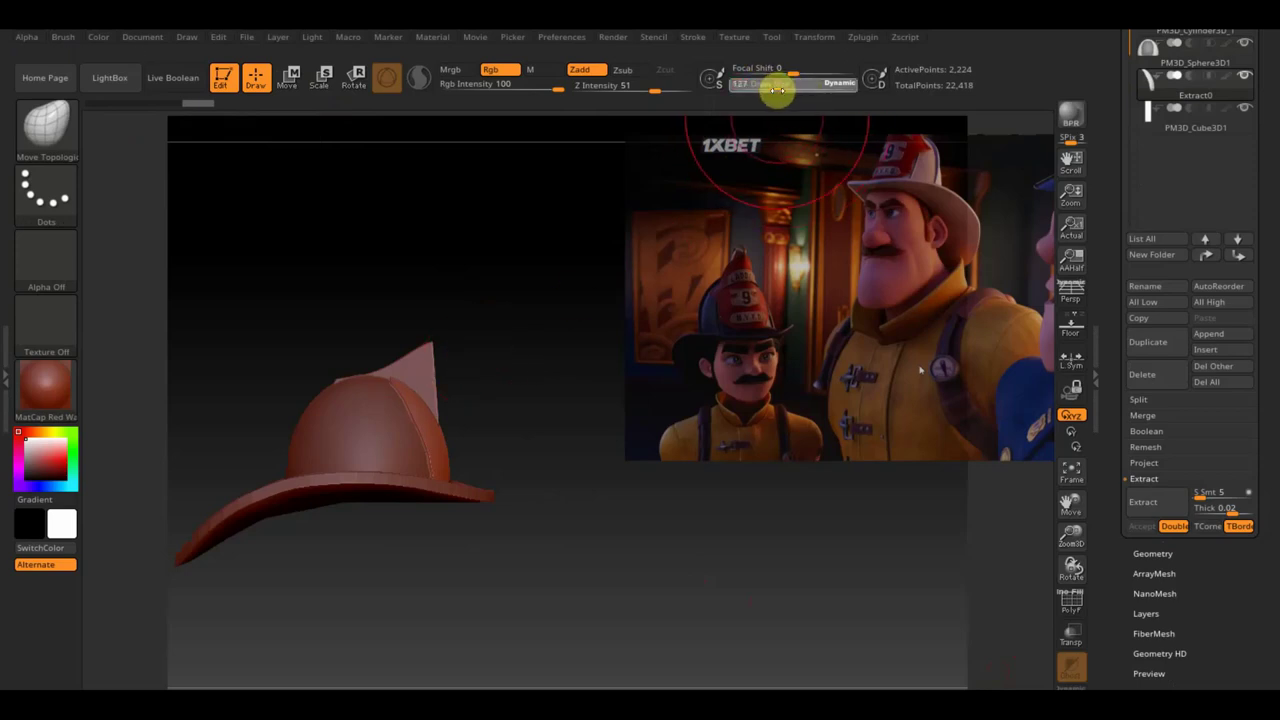
left_click(777, 94)
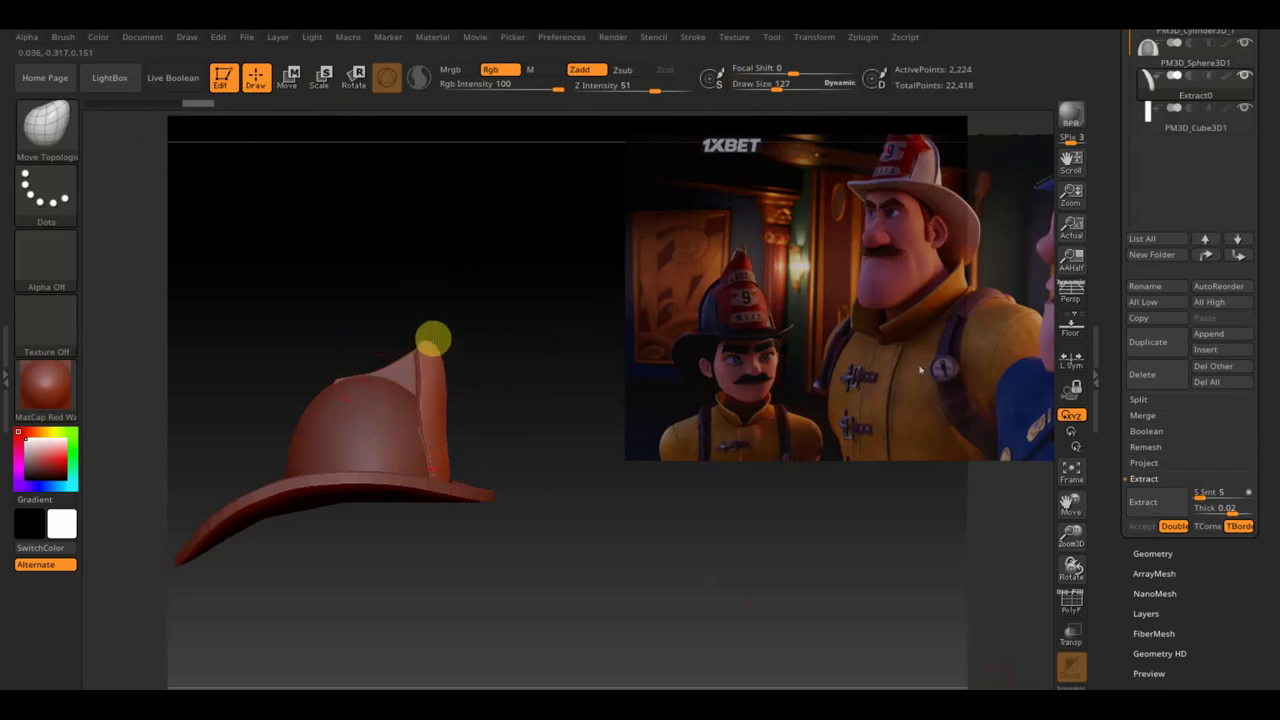
mouse_move(432, 340)
right_mouse_down()
mouse_move(489, 397)
mouse_move(471, 386)
right_mouse_up()
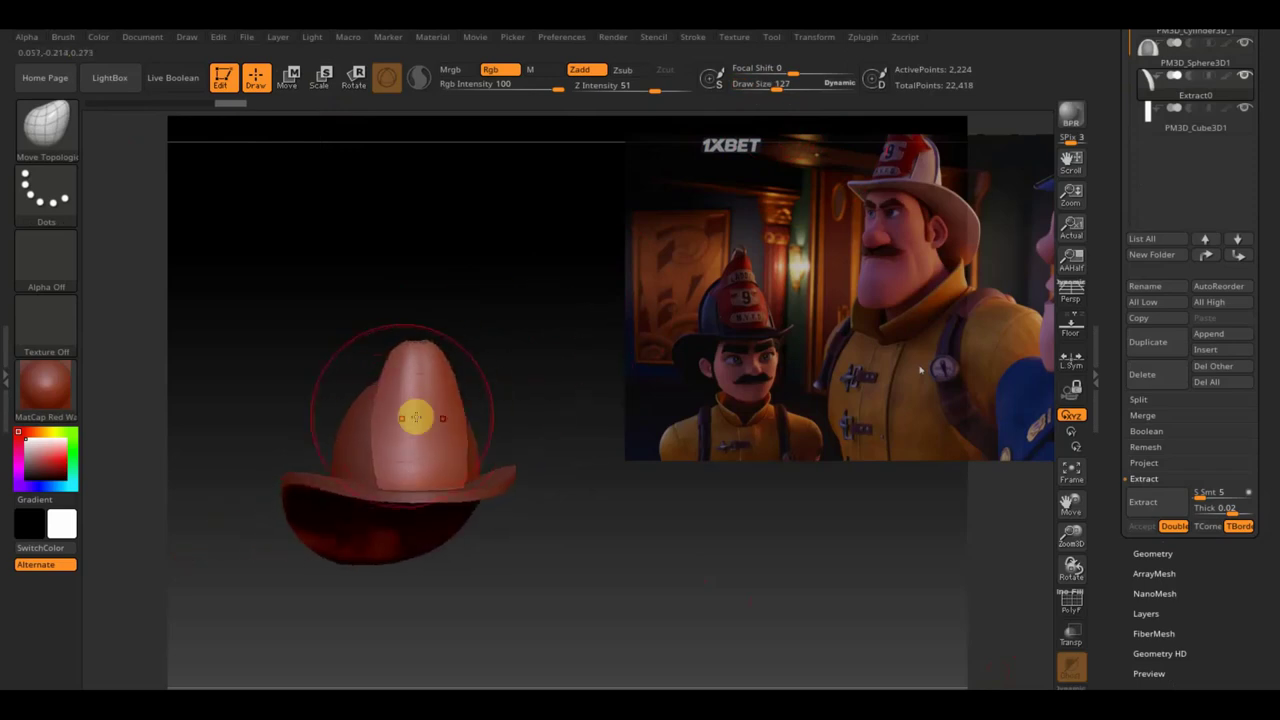
key("shift")
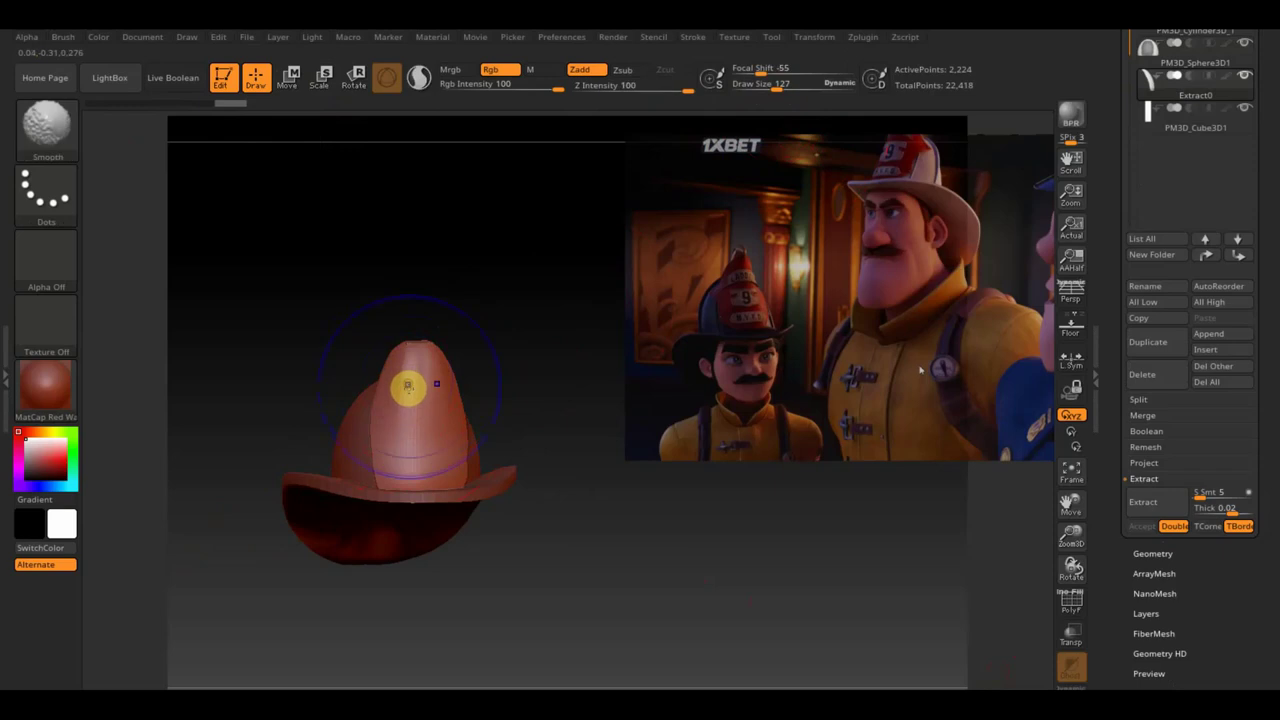
mouse_move(494, 371)
right_mouse_down()
mouse_move(460, 397)
mouse_move(409, 391)
right_mouse_up()
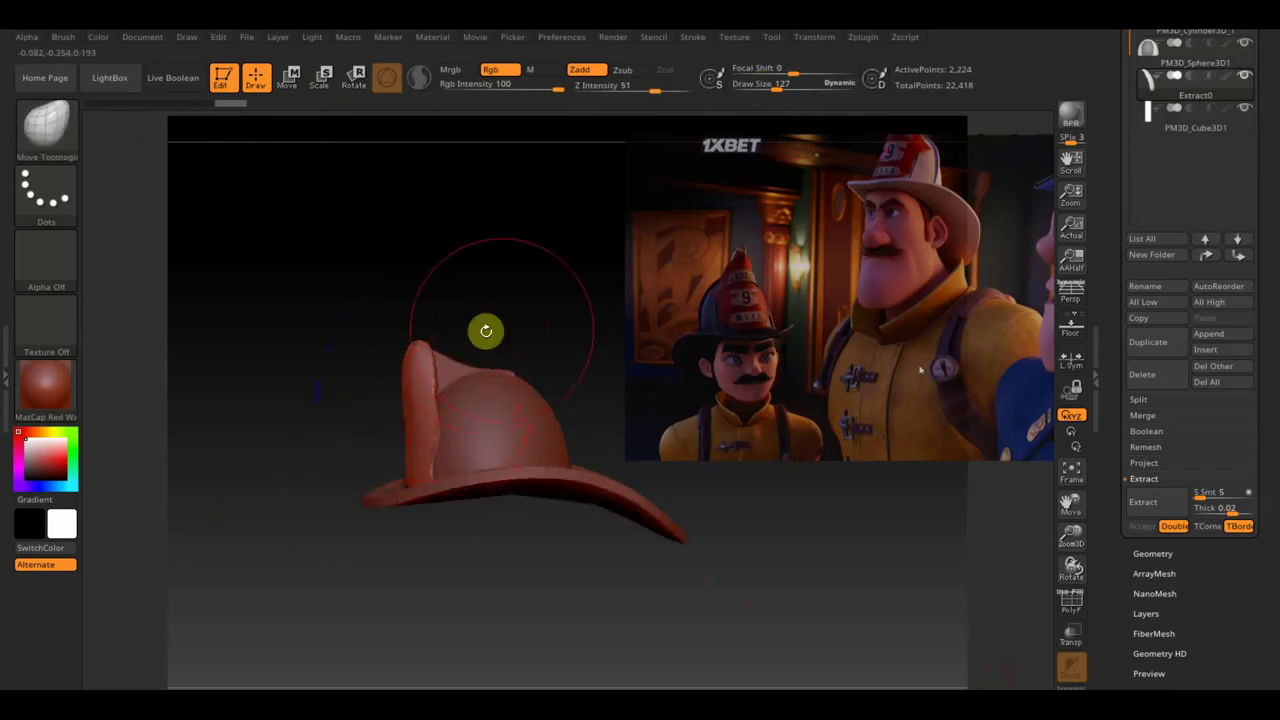
mouse_move(443, 416)
right_mouse_down()
mouse_move(534, 311)
mouse_move(574, 303)
right_mouse_up()
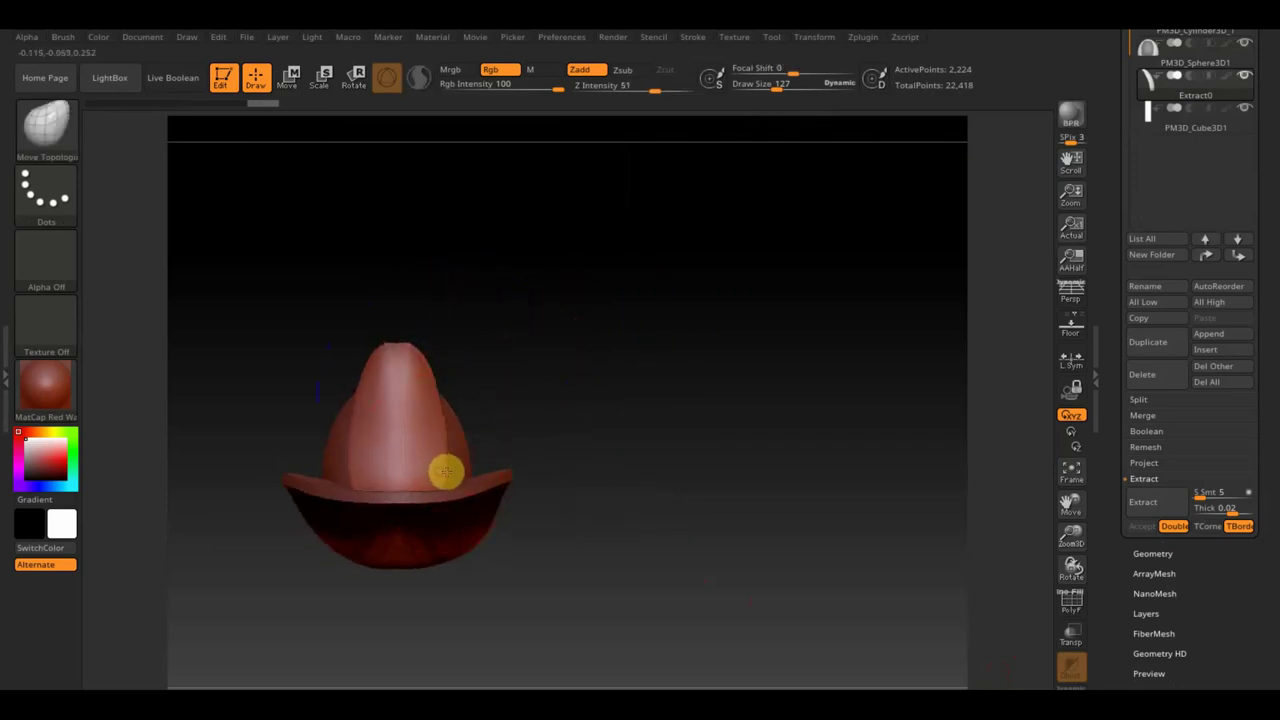
- Enlarge the brush and pull the strip up into a tall front shield, then select the brim
mouse_move(406, 431)
right_mouse_down()
mouse_move(500, 340)
mouse_move(566, 363)
mouse_move(479, 410)
right_mouse_up()
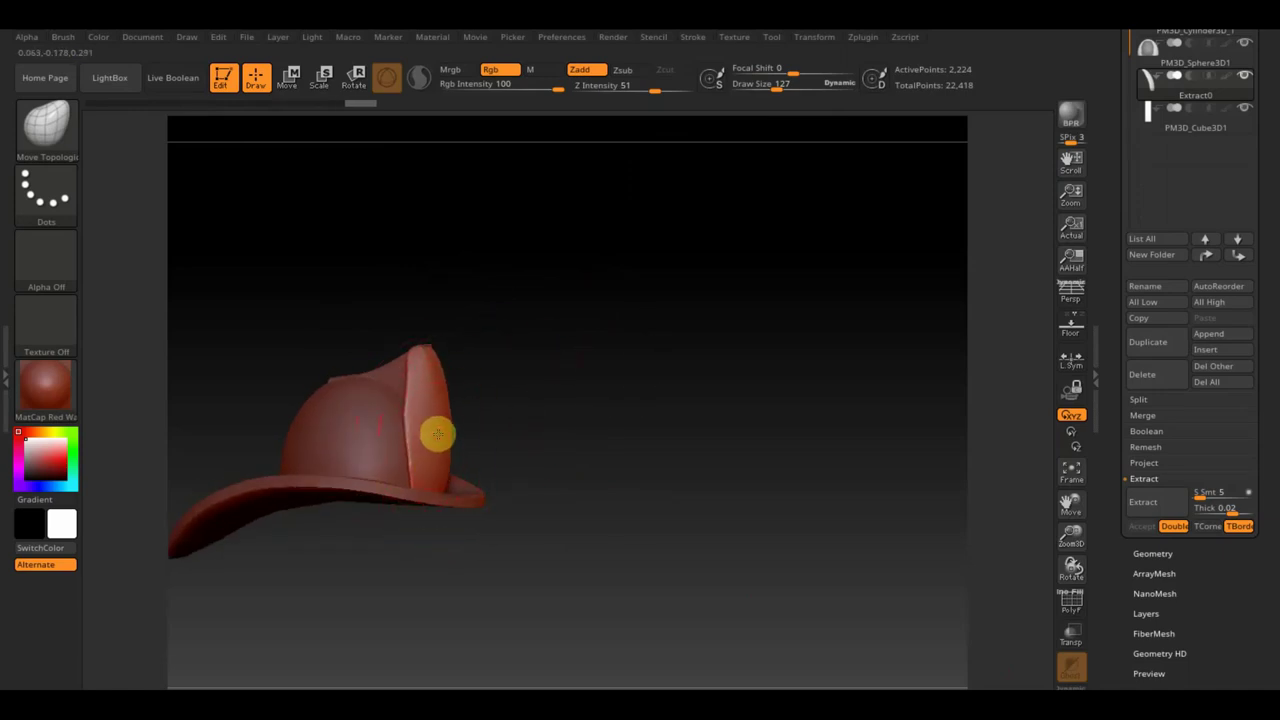
mouse_move(437, 434)
right_mouse_down()
mouse_move(523, 391)
mouse_move(591, 417)
right_mouse_up()
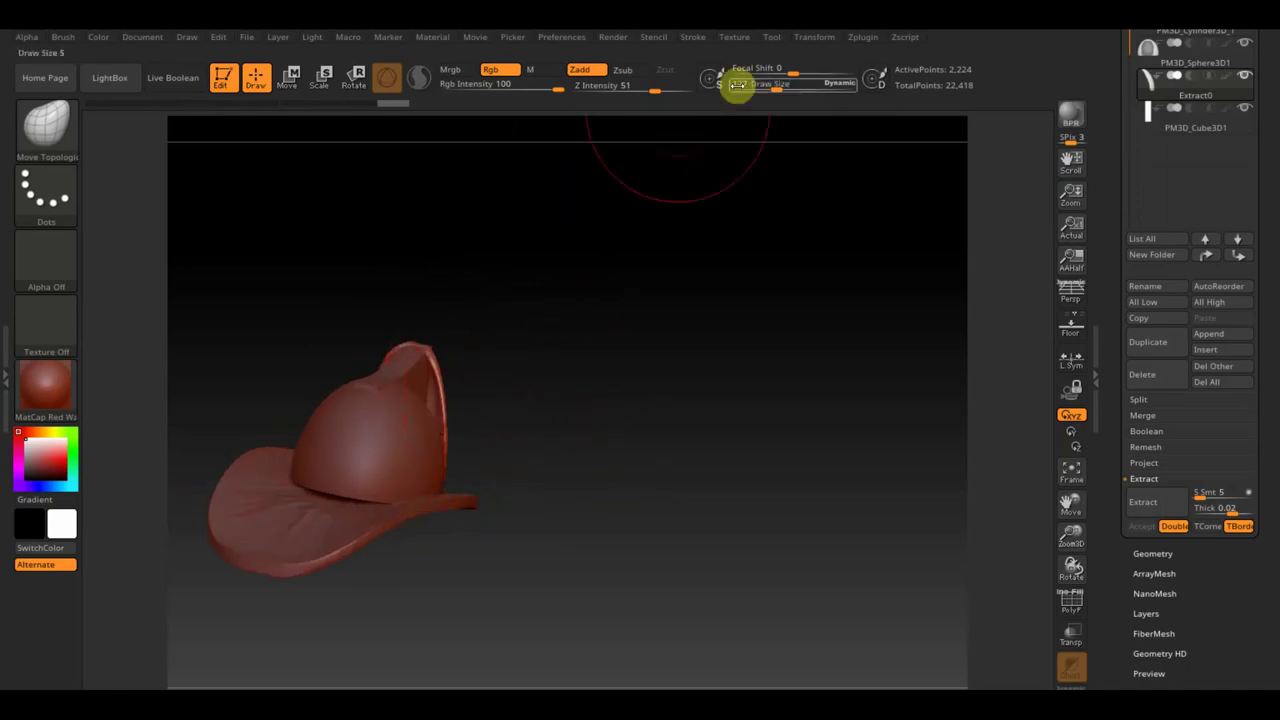
left_click_drag(737, 85, 765, 95)
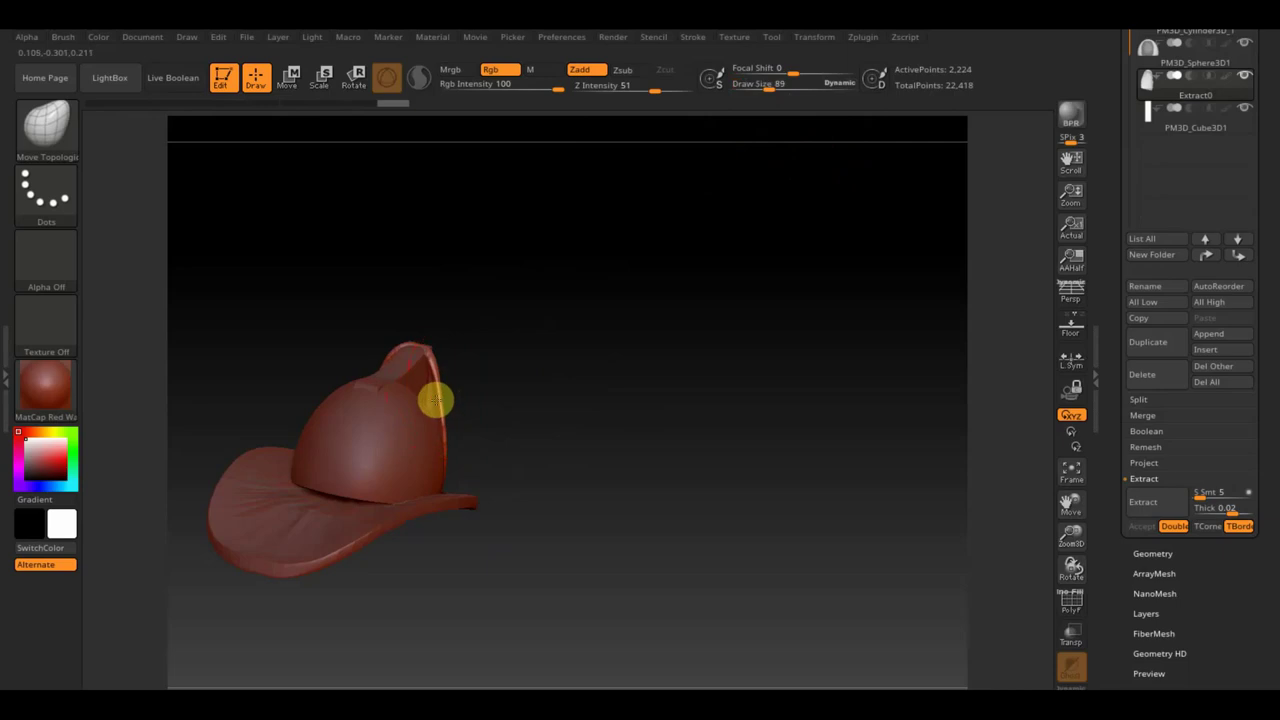
mouse_move(420, 408)
right_mouse_down()
mouse_move(466, 397)
mouse_move(451, 400)
mouse_move(453, 348)
mouse_move(500, 326)
mouse_move(442, 347)
mouse_move(554, 351)
mouse_move(523, 357)
mouse_move(490, 398)
right_mouse_up()
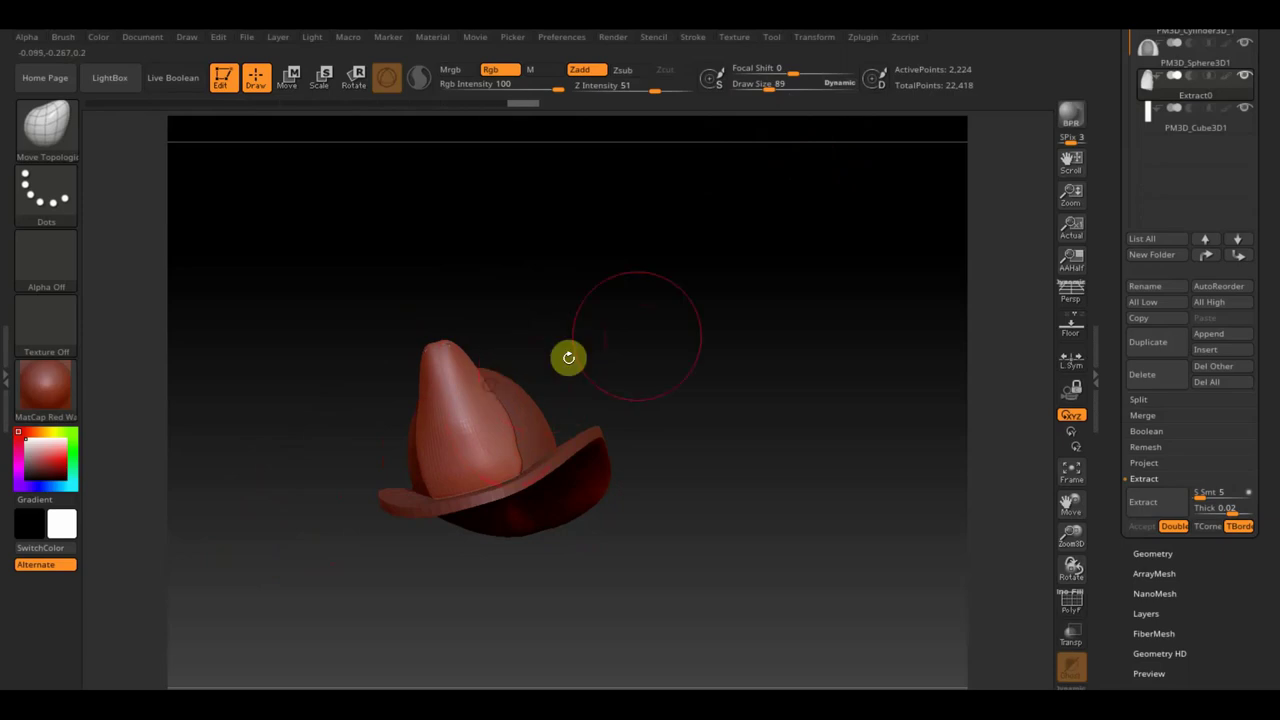
right_click_drag(569, 357, 651, 323, "shift")
mouse_move(498, 456)
right_mouse_down()
mouse_move(509, 466)
mouse_move(491, 479)
mouse_move(494, 411)
mouse_move(701, 337)
mouse_move(683, 283)
mouse_move(729, 460)
mouse_move(759, 441)
mouse_move(754, 466)
mouse_move(526, 478)
right_mouse_up()
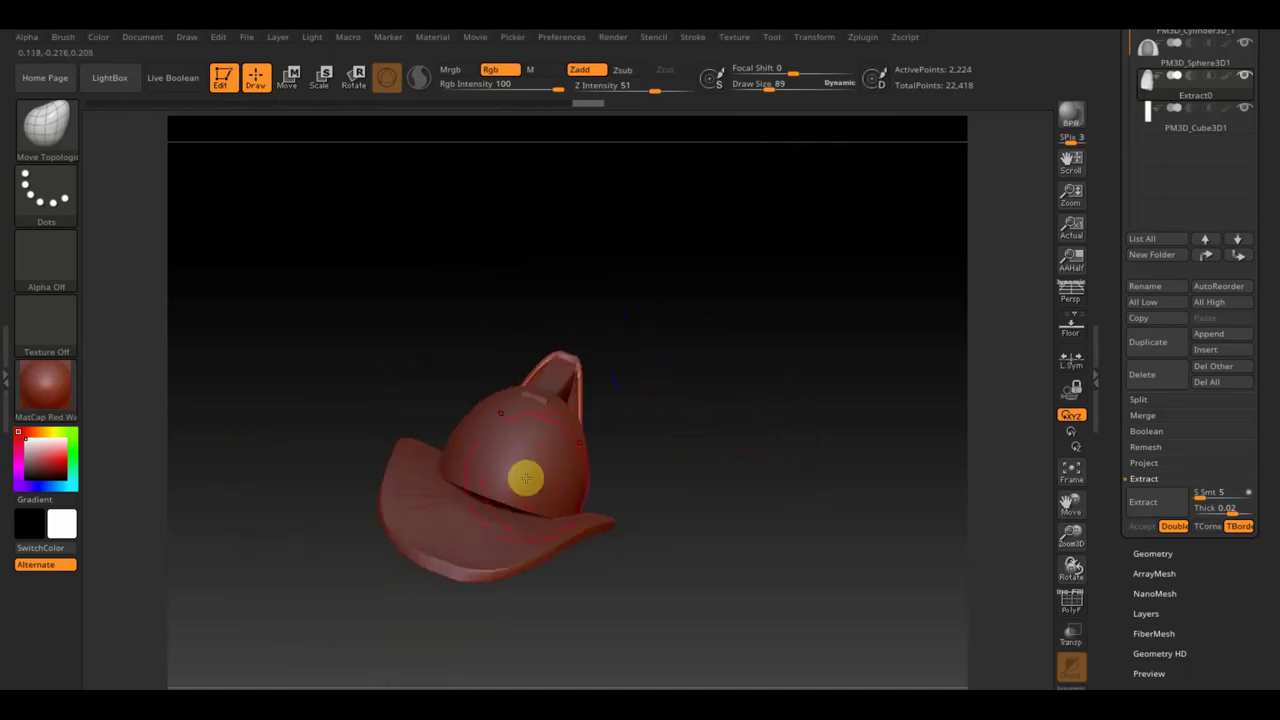
left_click(510, 535, "alt")
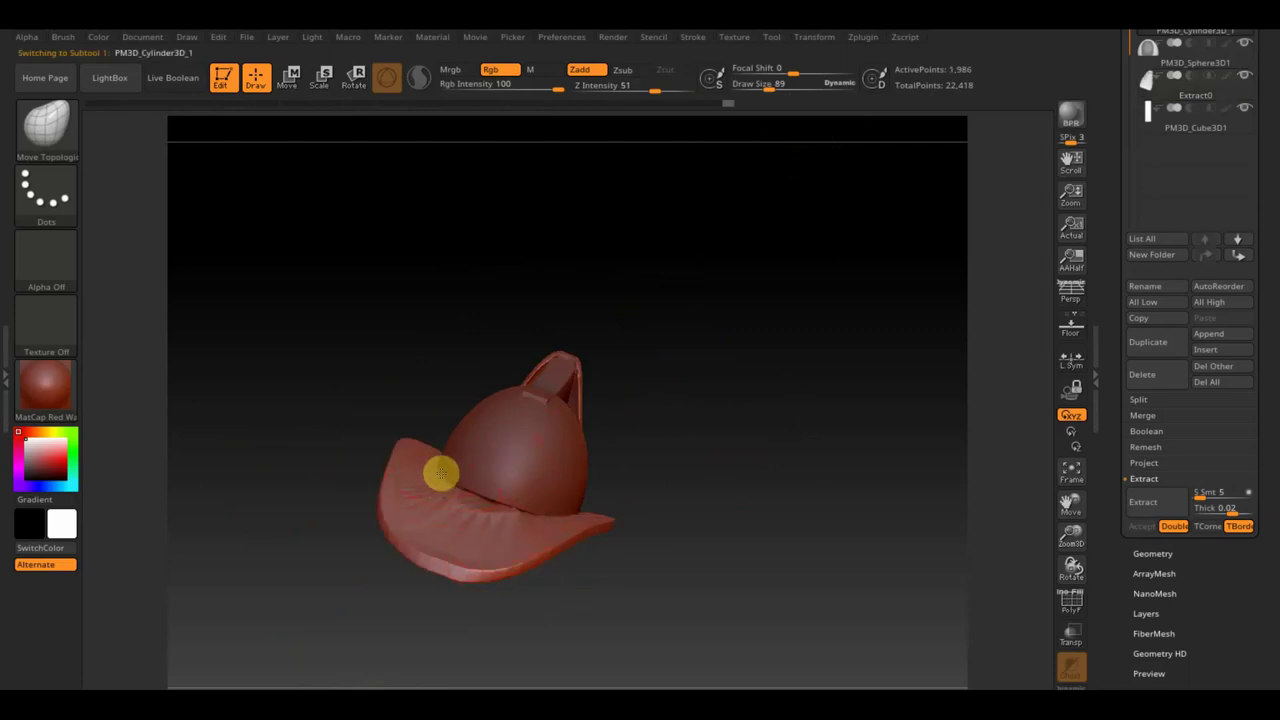
- DynaMesh the brim at resolution 456
mouse_move(823, 543)
left_mouse_down()
mouse_move(646, 517)
mouse_move(629, 503)
left_mouse_up()
key("shift")
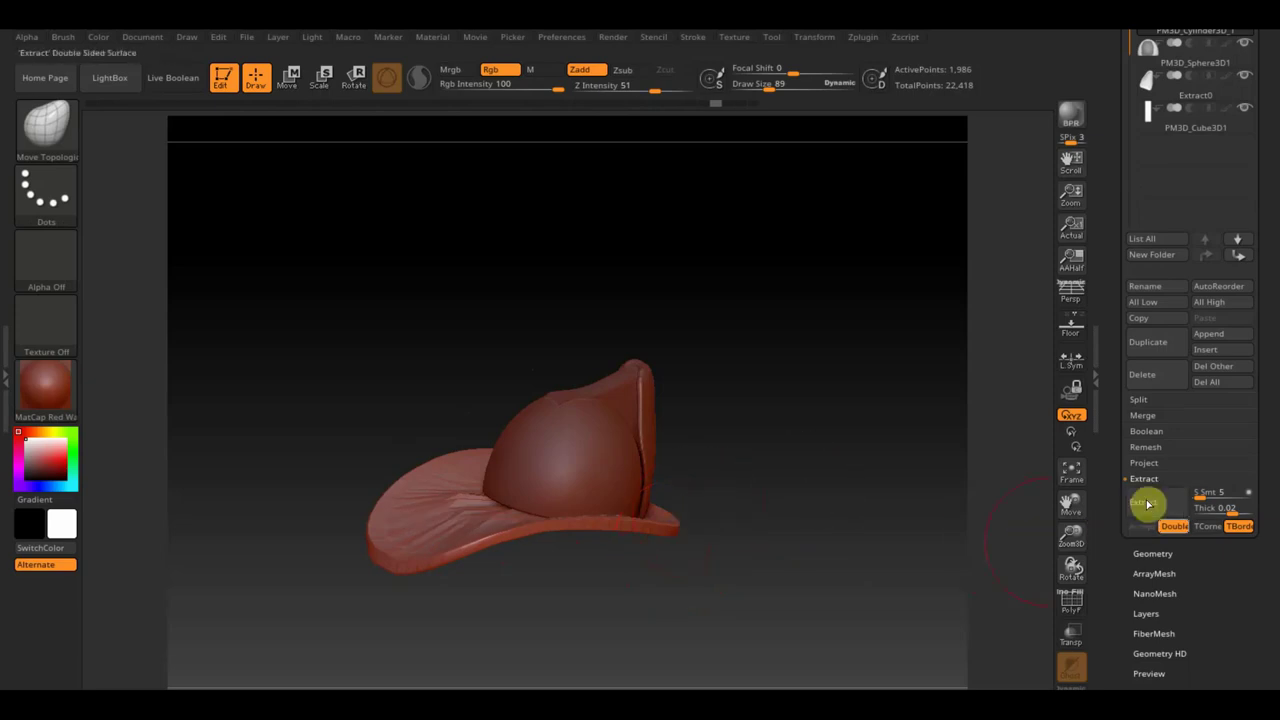
left_click(1151, 552)
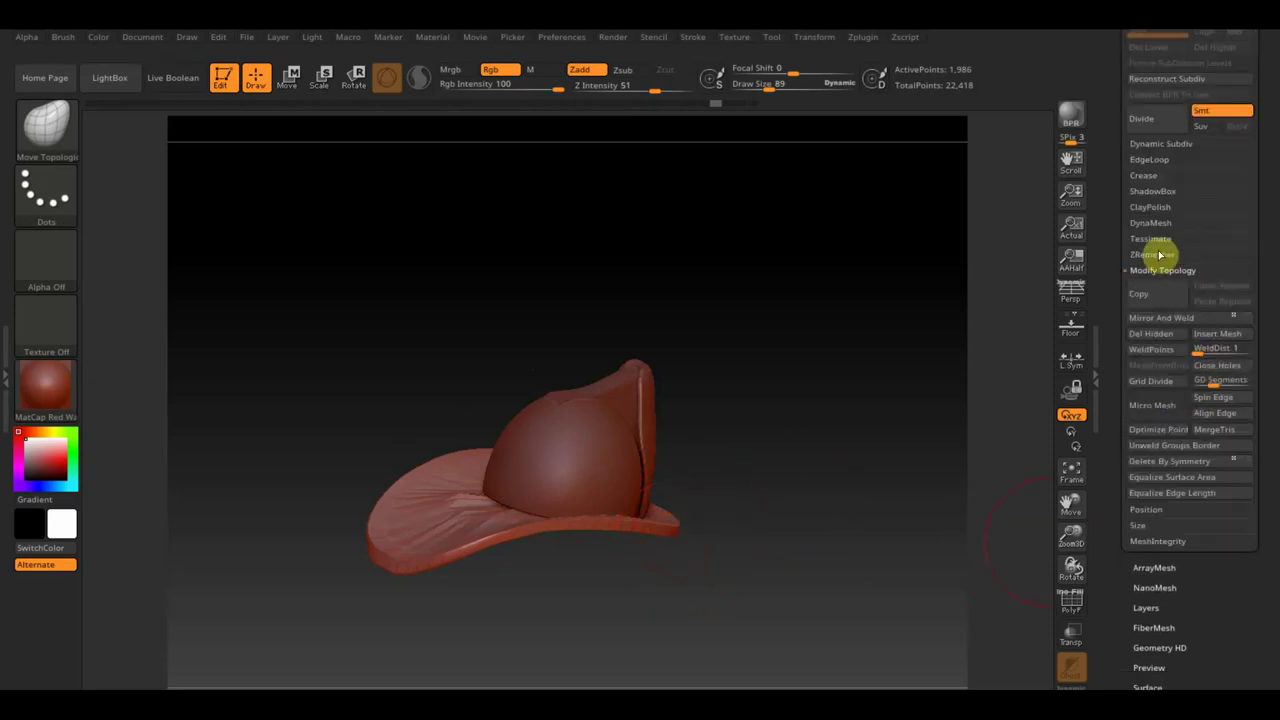
left_click(1152, 224)
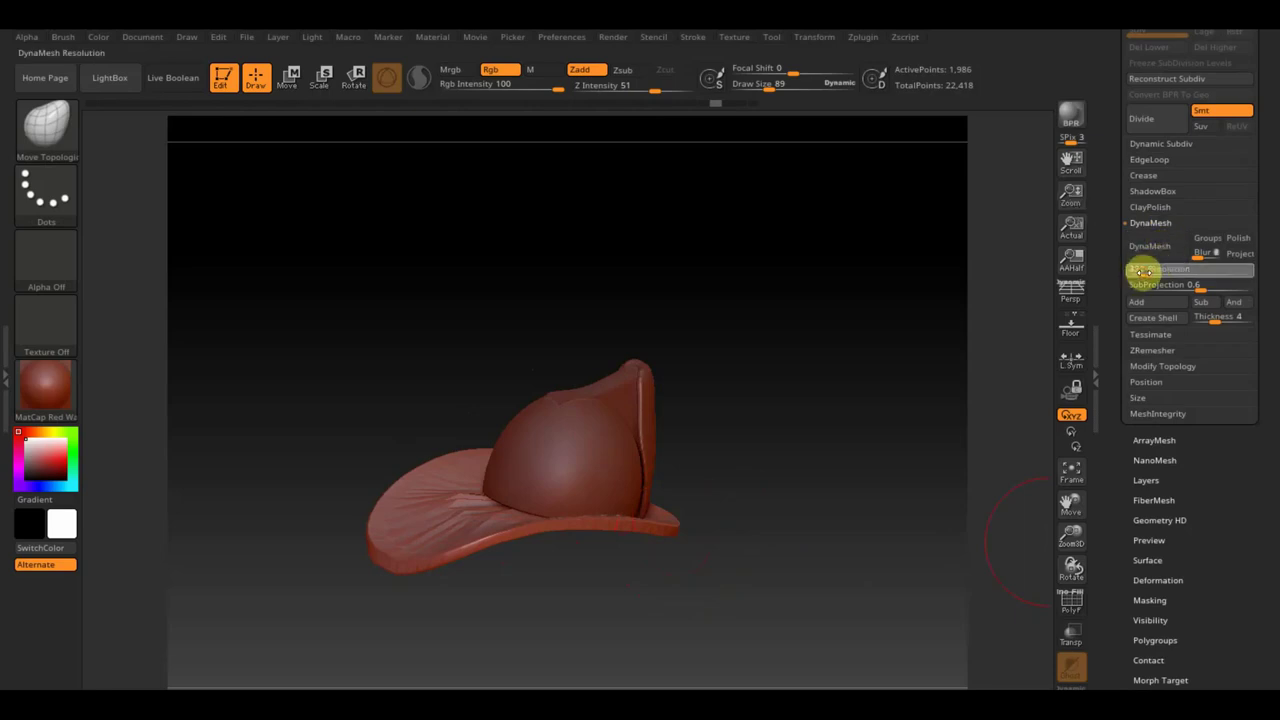
left_click_drag(1140, 266, 1145, 270)
left_click(1152, 250)
- Smooth the radial wrinkles out of the brim, inspect it from several angles, and select the dome
mouse_move(907, 428)
left_mouse_down()
mouse_move(911, 451)
mouse_move(804, 494)
left_mouse_up()
key("shift")
mouse_move(478, 491)
left_mouse_down("shift")
mouse_move(457, 500)
mouse_move(480, 437)
mouse_move(397, 563)
mouse_move(467, 524)
mouse_move(594, 534)
mouse_move(657, 480)
left_mouse_up("shift")
mouse_move(514, 503)
left_mouse_down()
mouse_move(643, 651)
mouse_move(477, 520)
mouse_move(484, 481)
left_mouse_up()
mouse_move(631, 605)
left_mouse_down()
mouse_move(657, 580)
mouse_move(691, 614)
left_mouse_up()
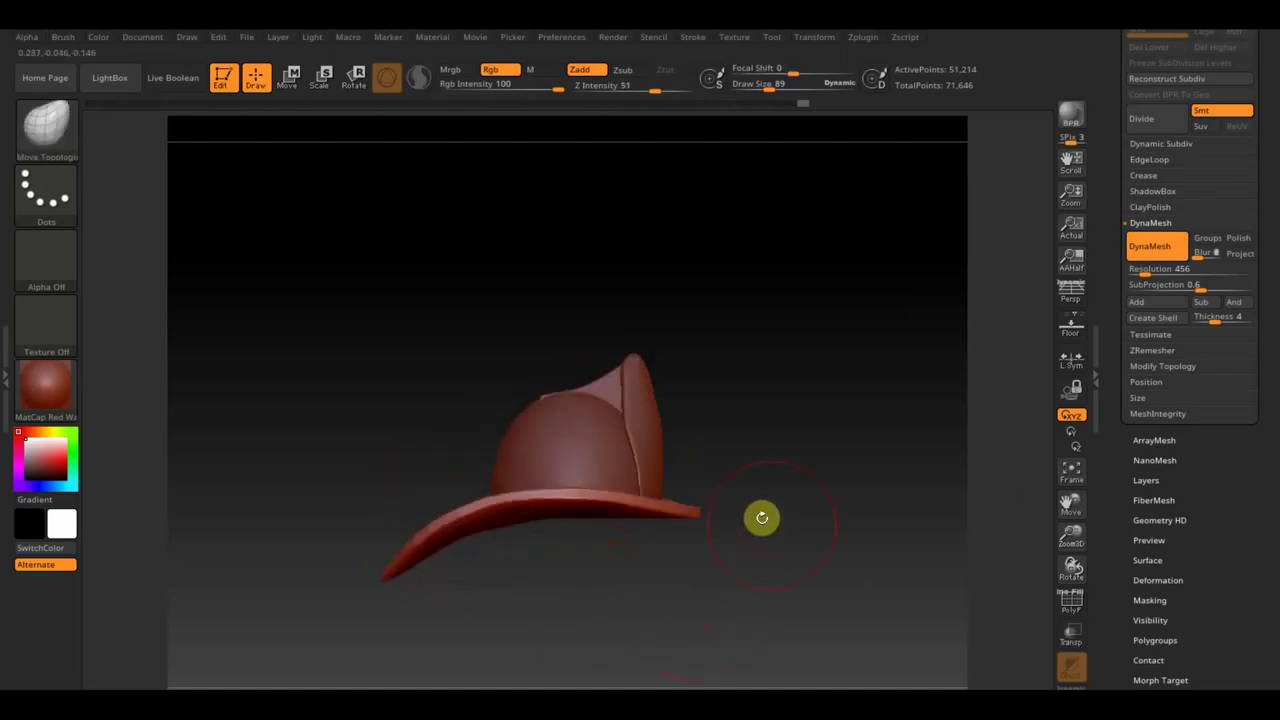
mouse_move(759, 493)
left_mouse_down()
mouse_move(846, 409)
mouse_move(880, 463)
mouse_move(746, 438)
left_mouse_up()
left_click(497, 490, "alt")
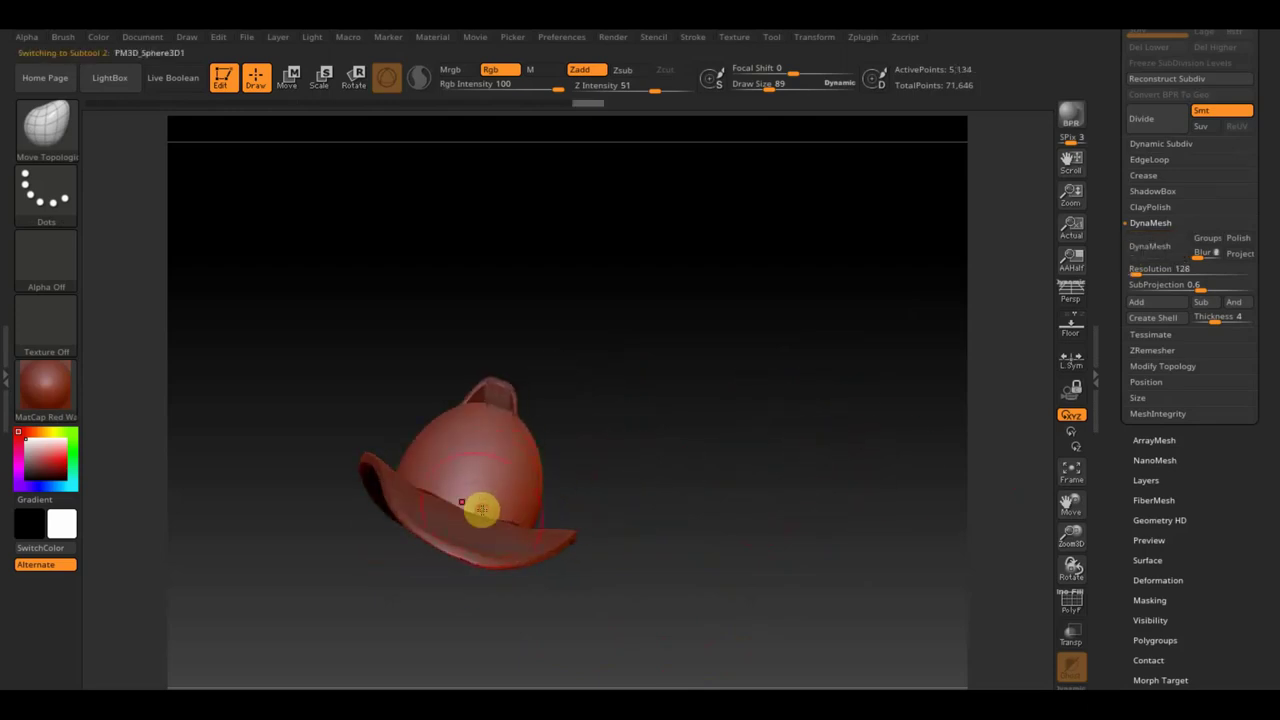
- Orbit the helmet through side and three-quarter views, then bring up the brush library
mouse_move(617, 487)
left_mouse_down()
mouse_move(600, 506)
mouse_move(536, 518)
mouse_move(669, 480)
mouse_move(606, 449)
left_mouse_up()
mouse_move(689, 431)
left_mouse_down()
mouse_move(760, 433)
mouse_move(806, 480)
mouse_move(671, 449)
left_mouse_up()
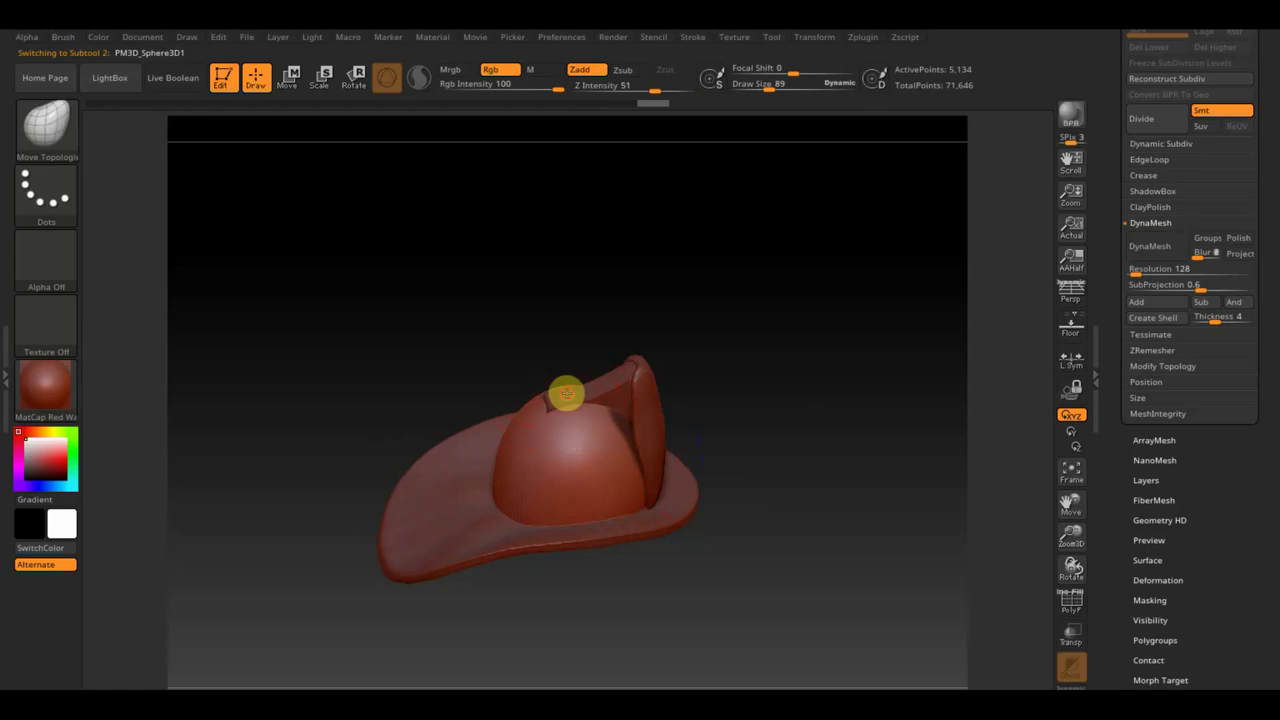
mouse_move(763, 405)
left_mouse_down()
mouse_move(774, 337)
mouse_move(806, 386)
mouse_move(807, 420)
mouse_move(854, 440)
mouse_move(804, 425)
mouse_move(832, 452)
left_mouse_up()
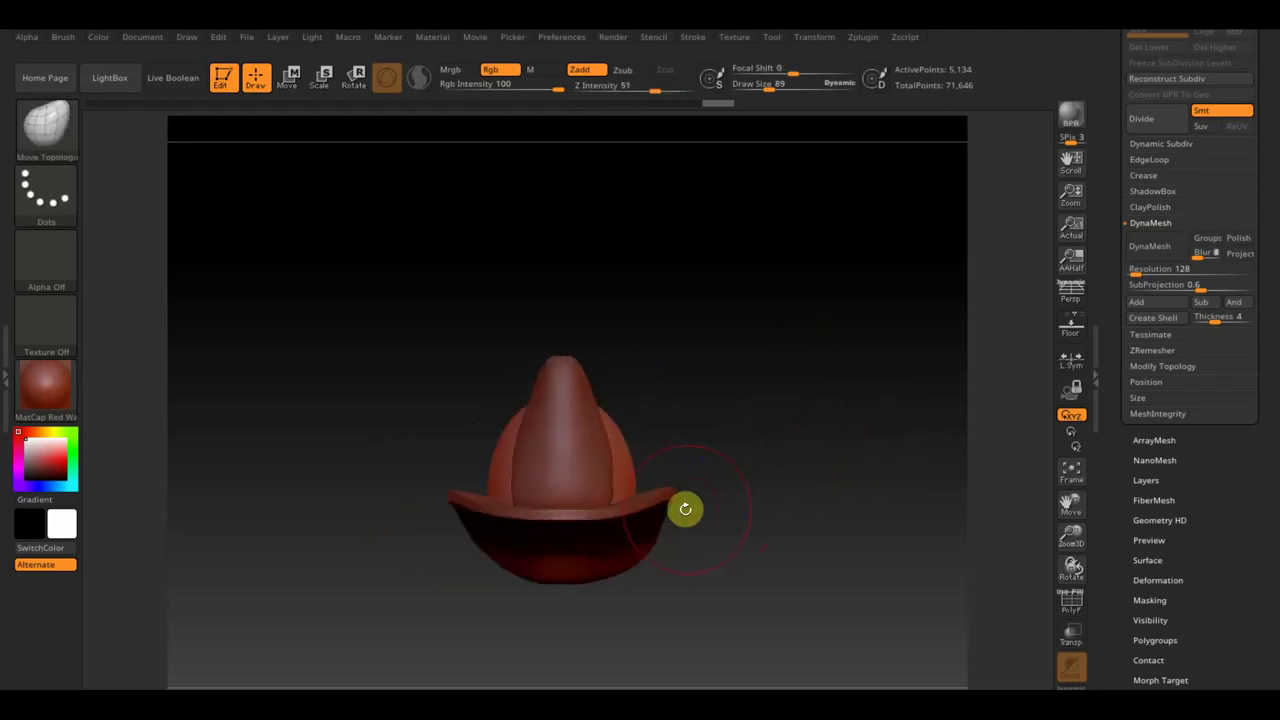
mouse_move(686, 509)
left_mouse_down()
mouse_move(749, 497)
mouse_move(809, 551)
mouse_move(883, 526)
mouse_move(857, 506)
mouse_move(854, 583)
mouse_move(744, 490)
mouse_move(803, 543)
left_mouse_up()
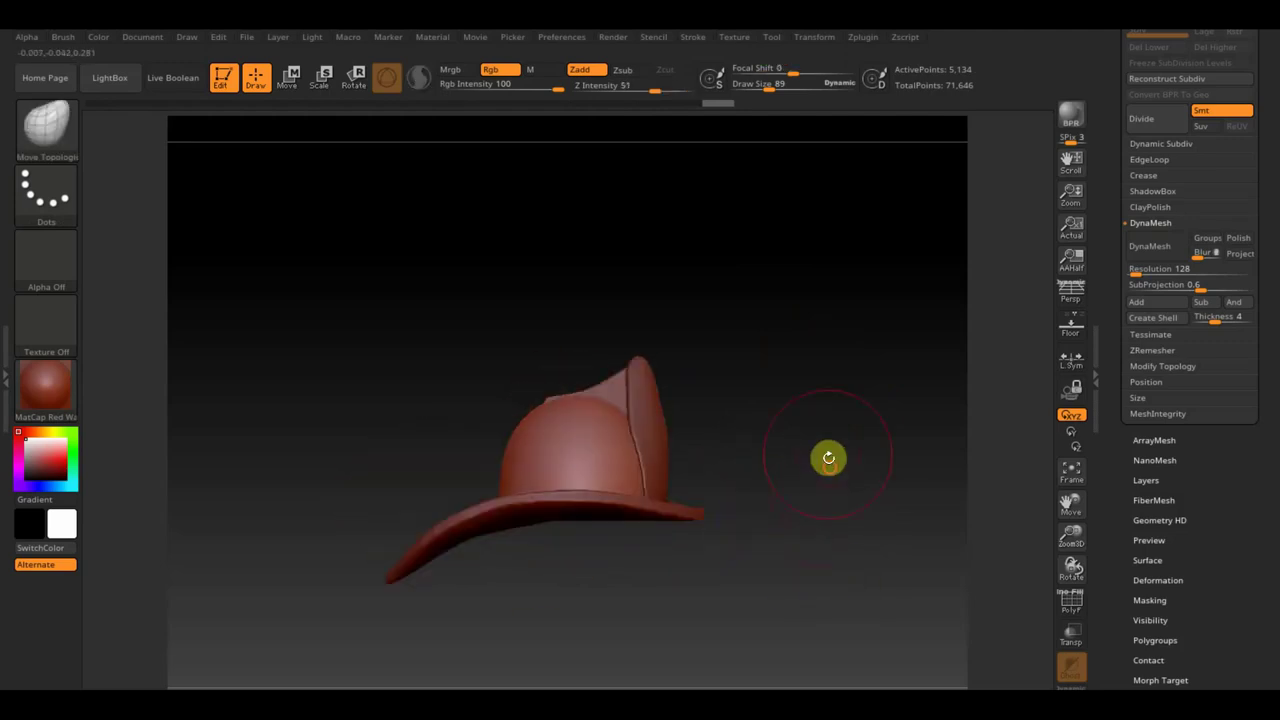
left_click_drag(826, 457, 851, 536)
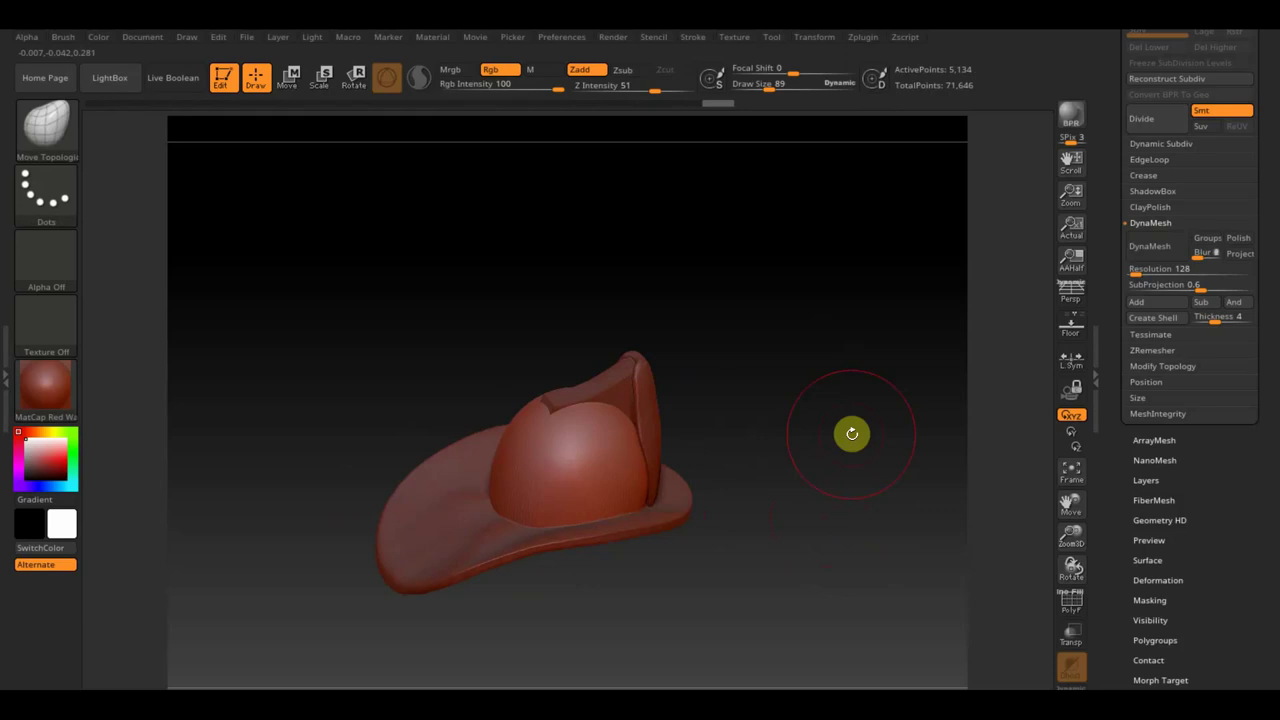
left_click_drag(857, 433, 863, 415)
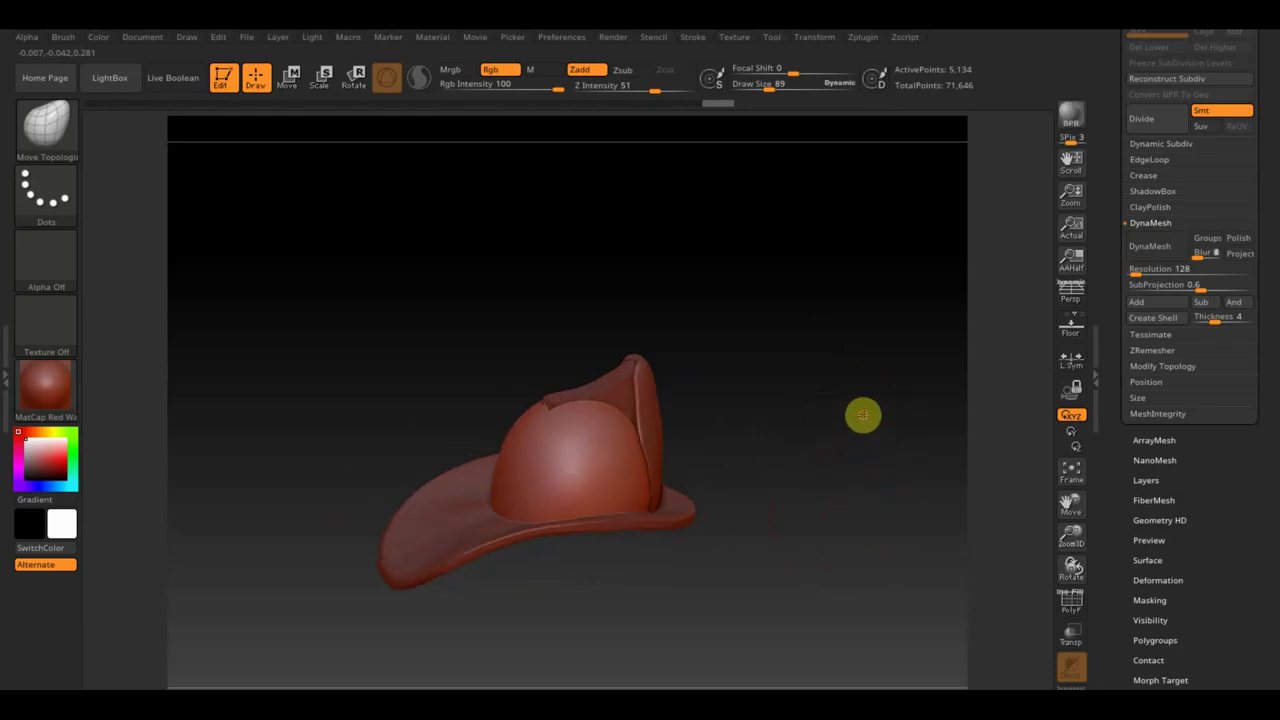
left_click(46, 125)
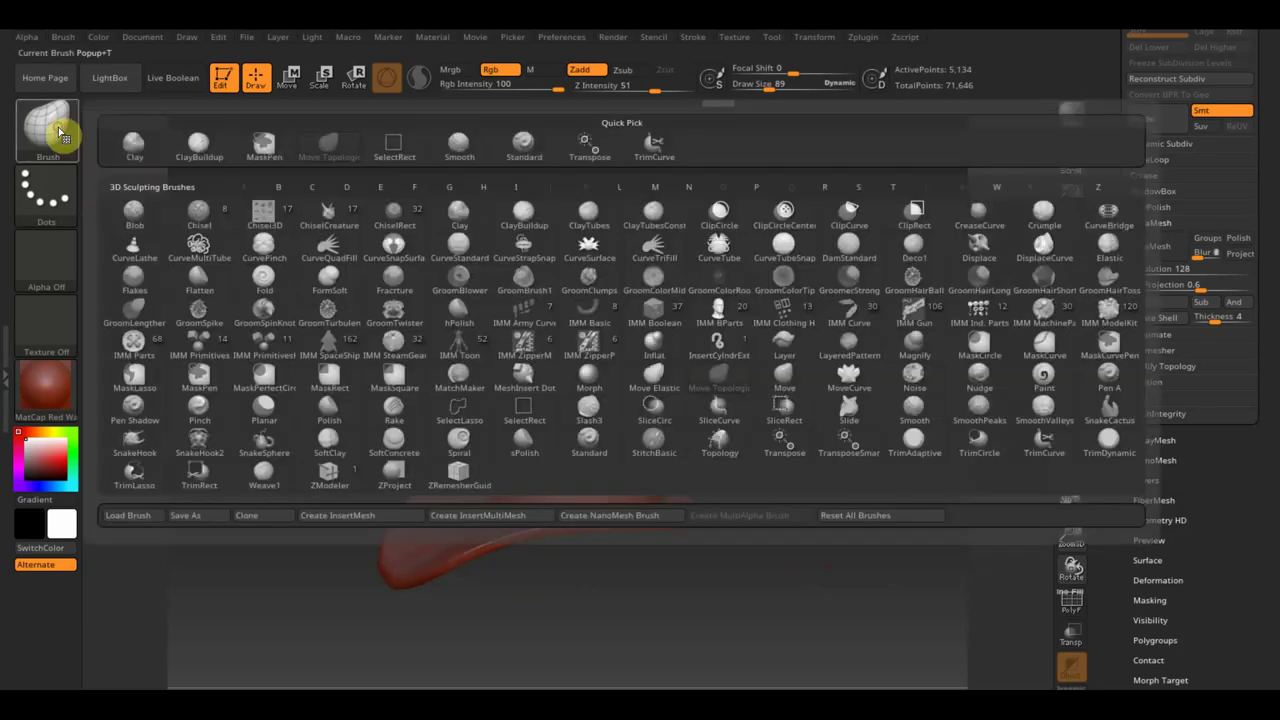
- Select the CurveStrapSnap brush and lower its Draw Size to 26
left_click(522, 249)
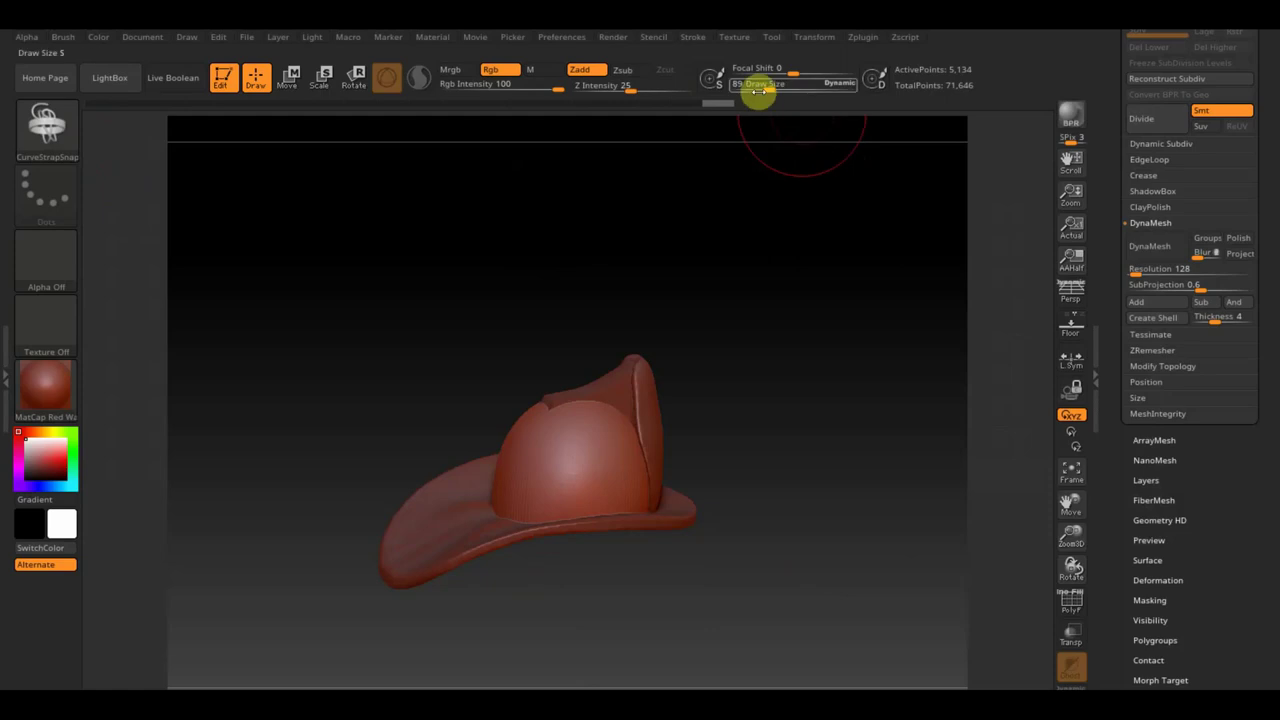
left_click_drag(759, 91, 755, 90)
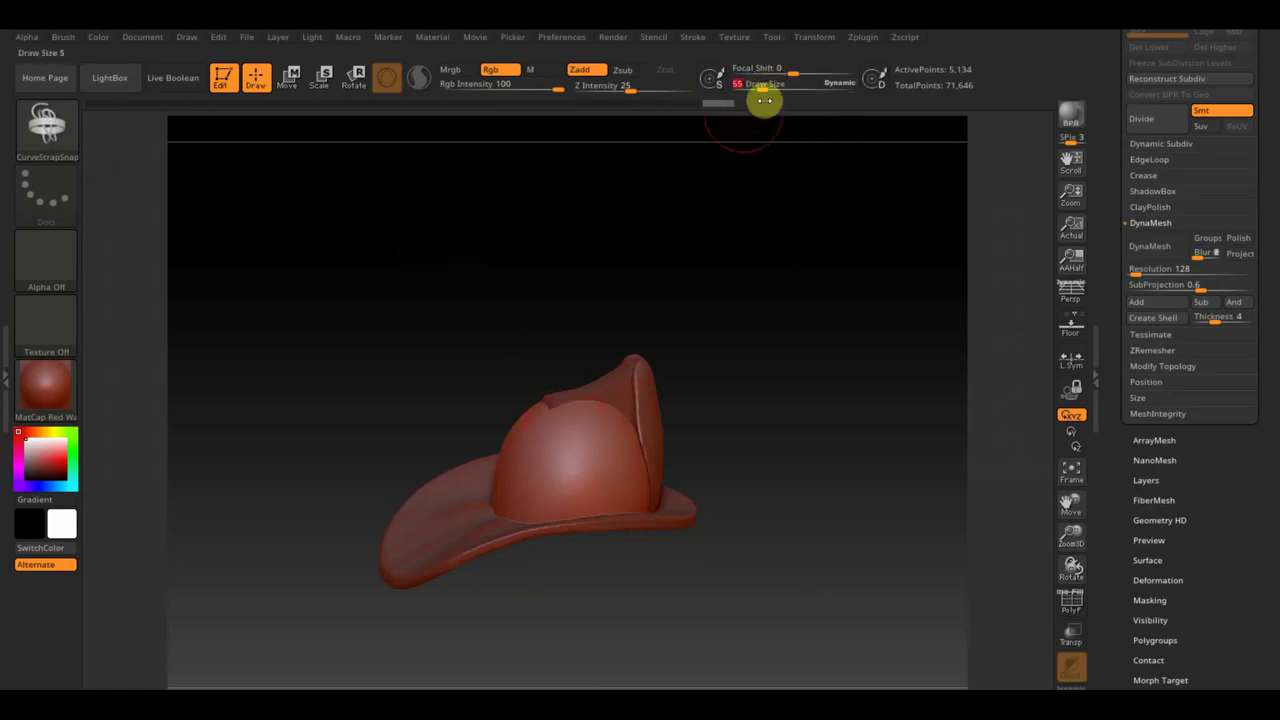
left_click_drag(764, 100, 752, 90)
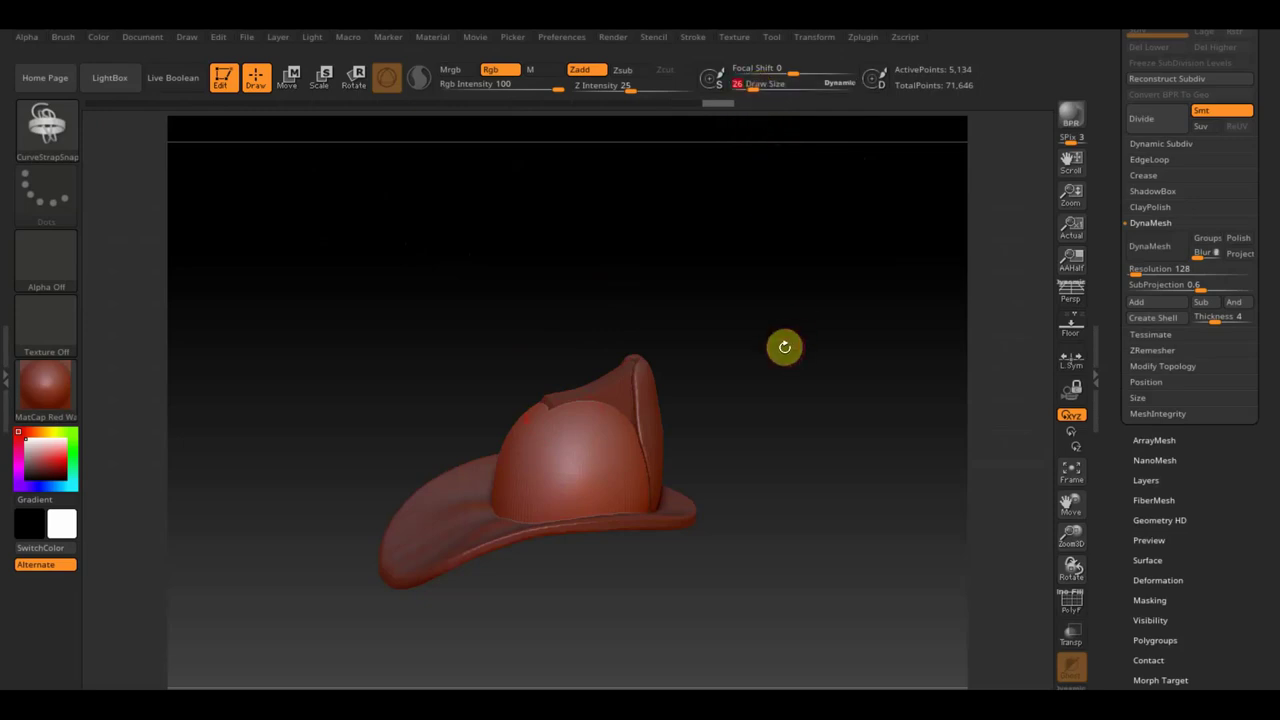
mouse_move(783, 346)
left_mouse_down("alt")
mouse_move(812, 422)
mouse_move(729, 443)
mouse_move(737, 340)
mouse_move(754, 373)
mouse_move(766, 334)
left_mouse_up("alt")
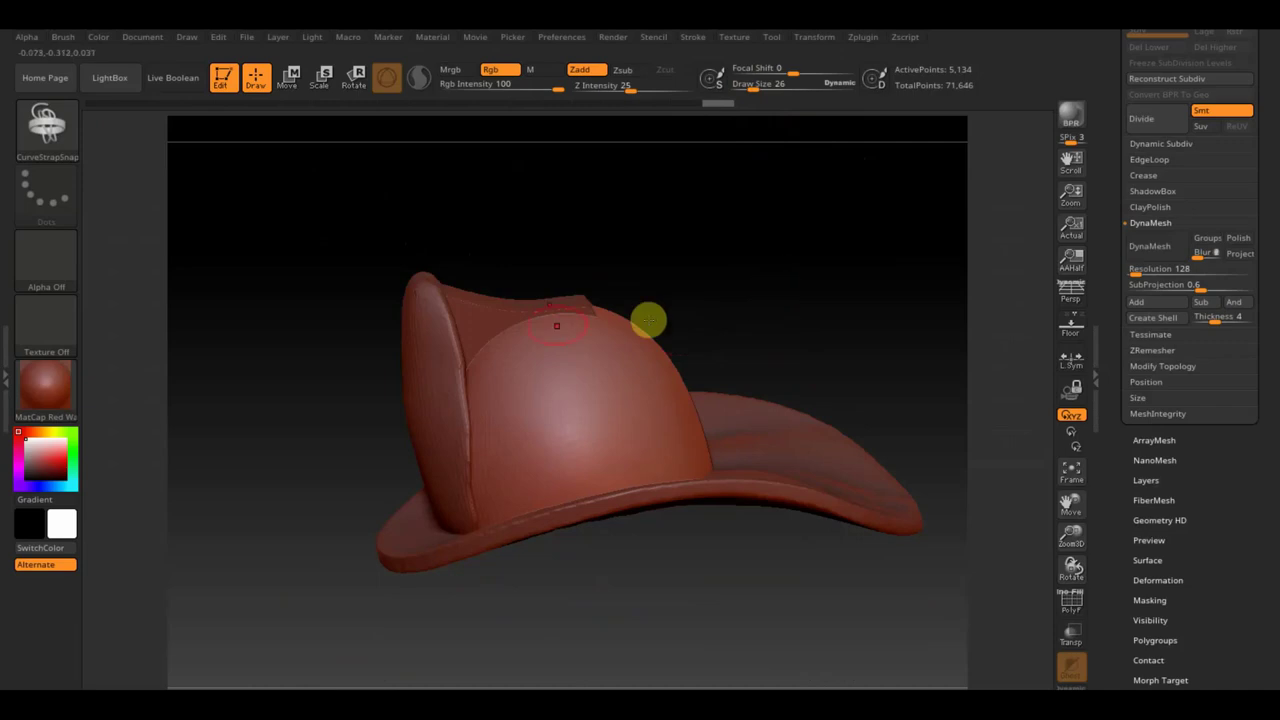
- Draw a trial strap down the dome, undo it, and reopen the brush library
left_click_drag(529, 352, 551, 508)
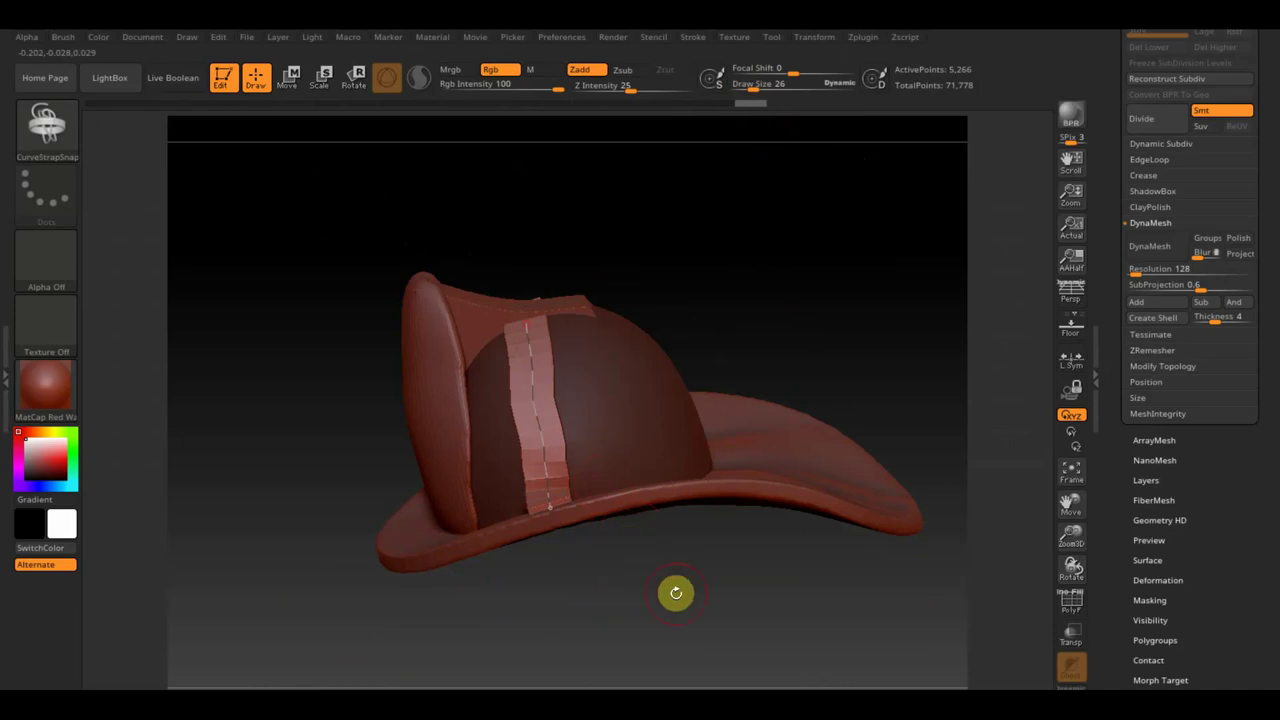
key("ctrl+z")
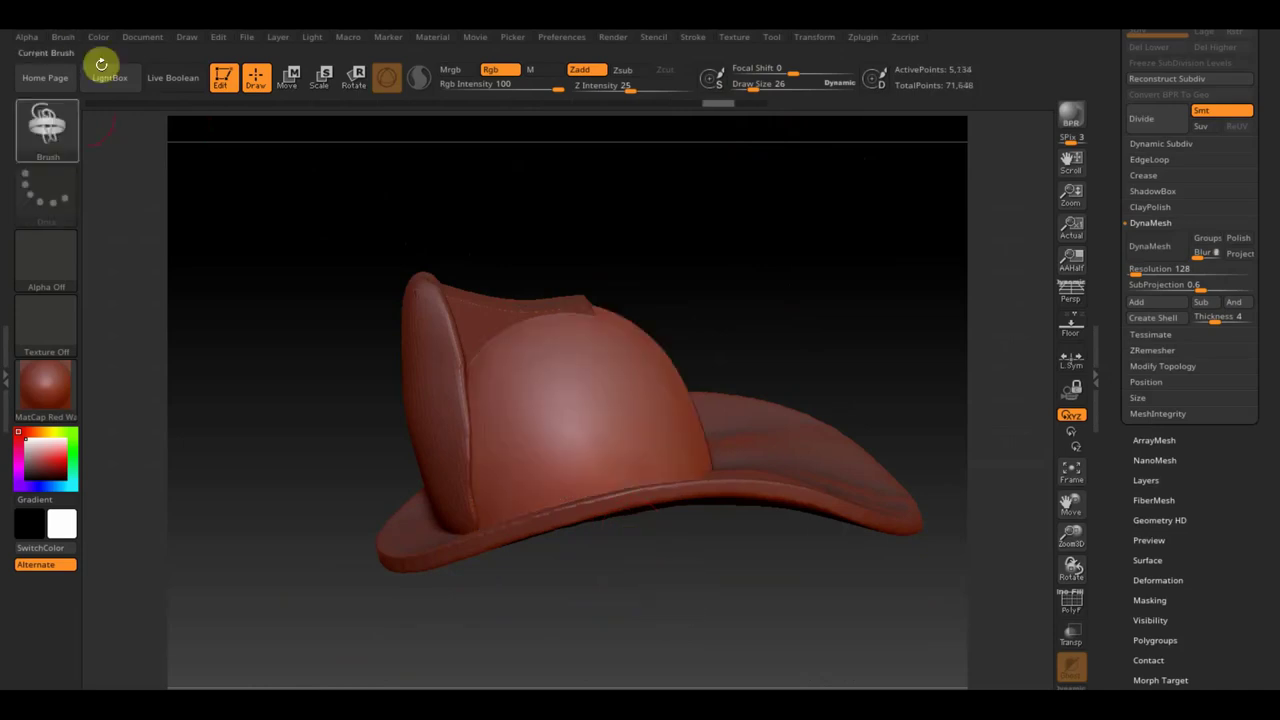
left_click(48, 132)
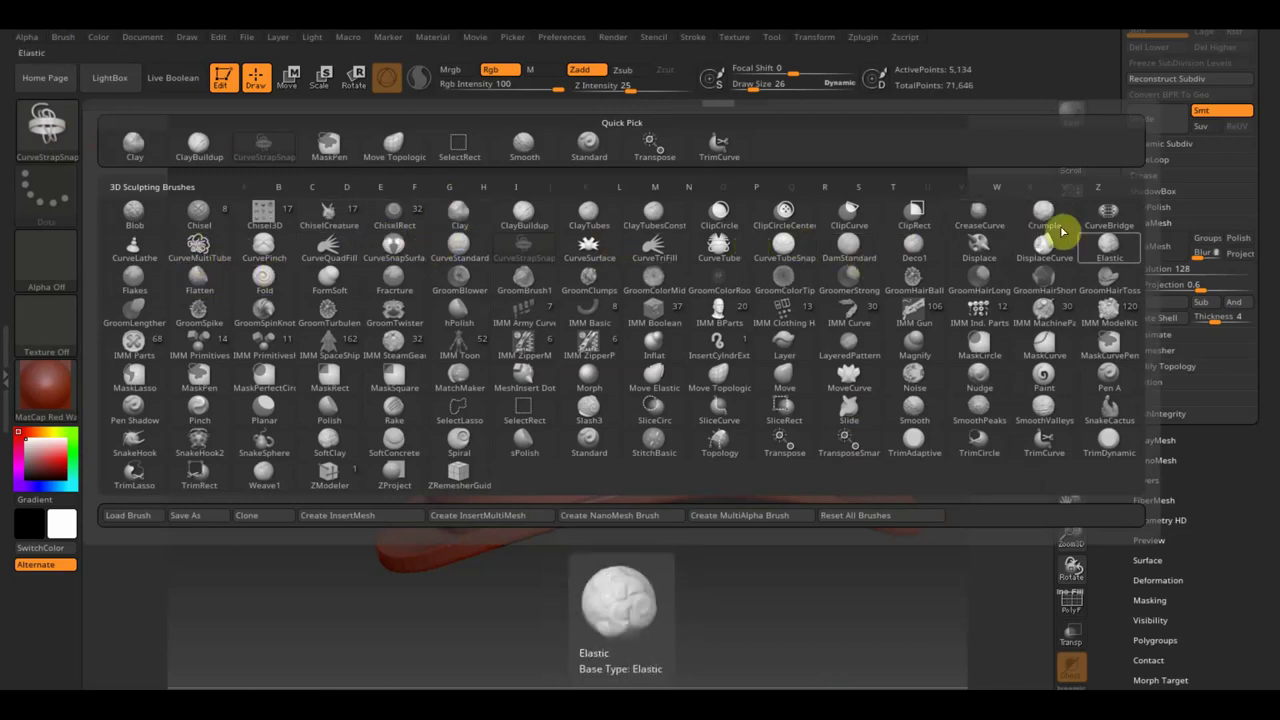
- Choose CurveTube, try a tube down the dome, and set Draw Size to 9
left_click(724, 247)
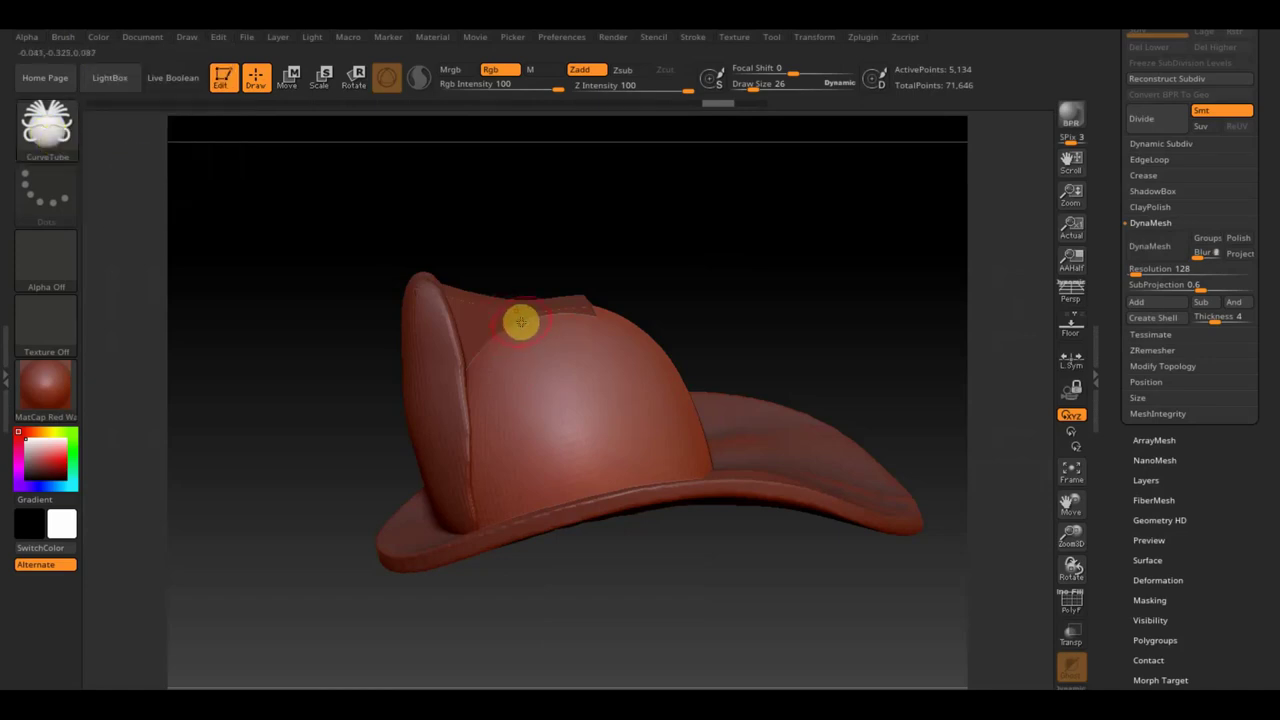
left_click_drag(522, 352, 531, 438)
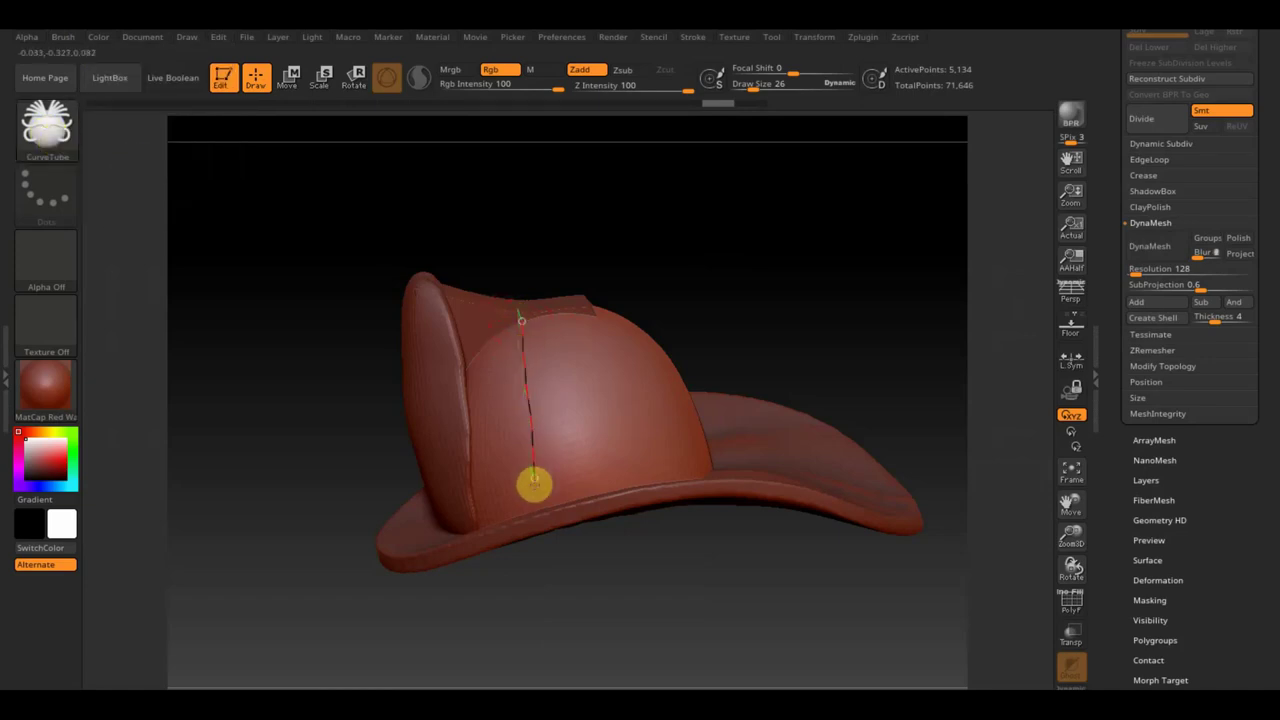
left_click_drag(538, 510, 540, 509)
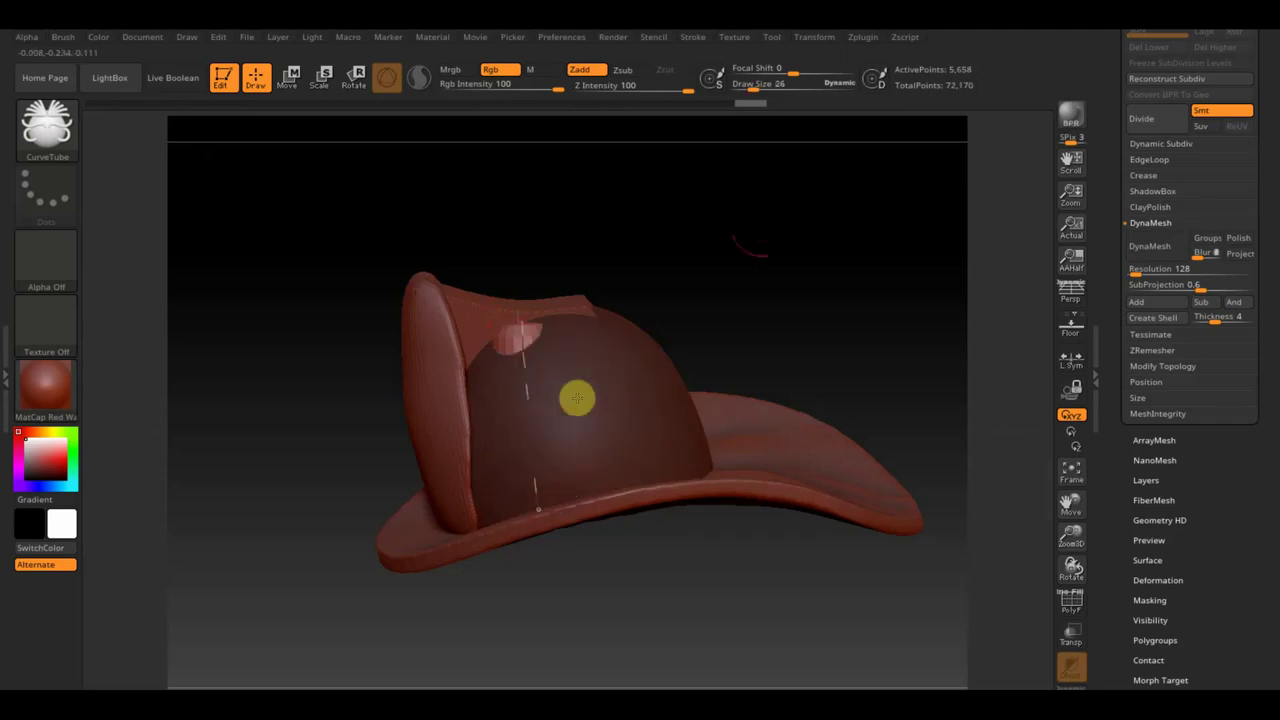
left_click_drag(752, 86, 748, 84)
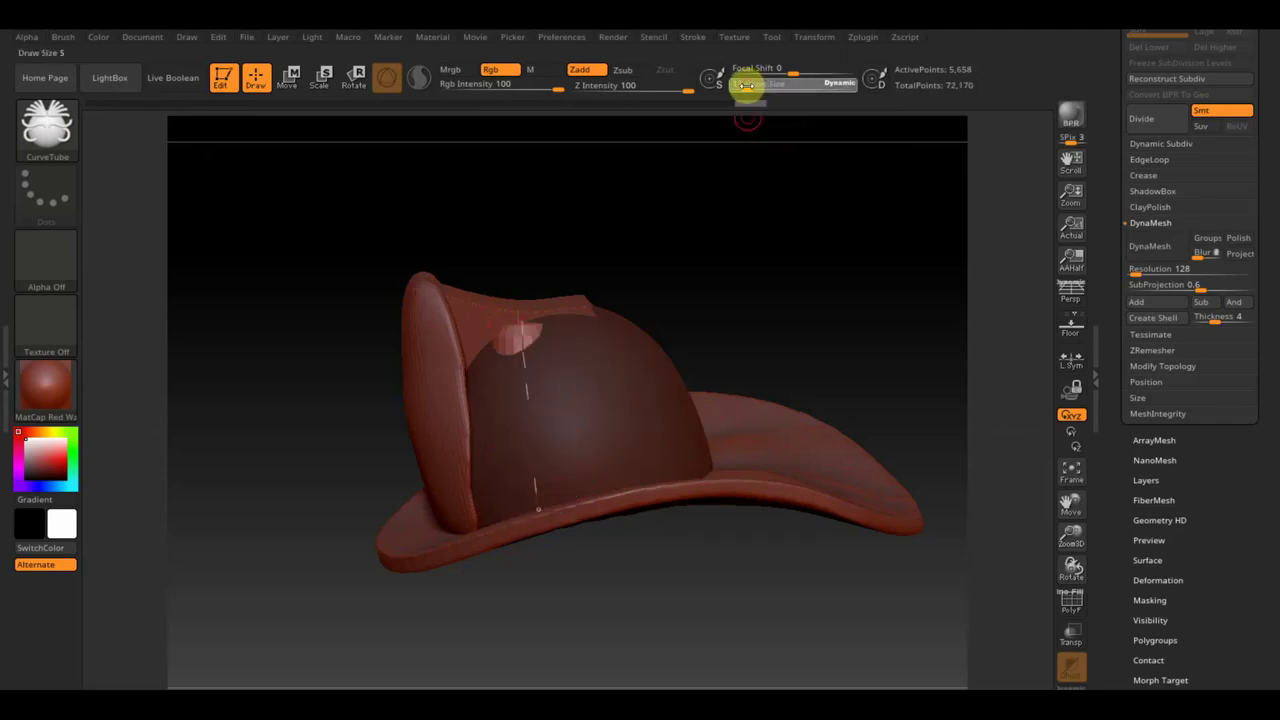
type("9")
mouse_move(791, 300)
left_mouse_down()
mouse_move(748, 314)
mouse_move(816, 313)
left_mouse_up()
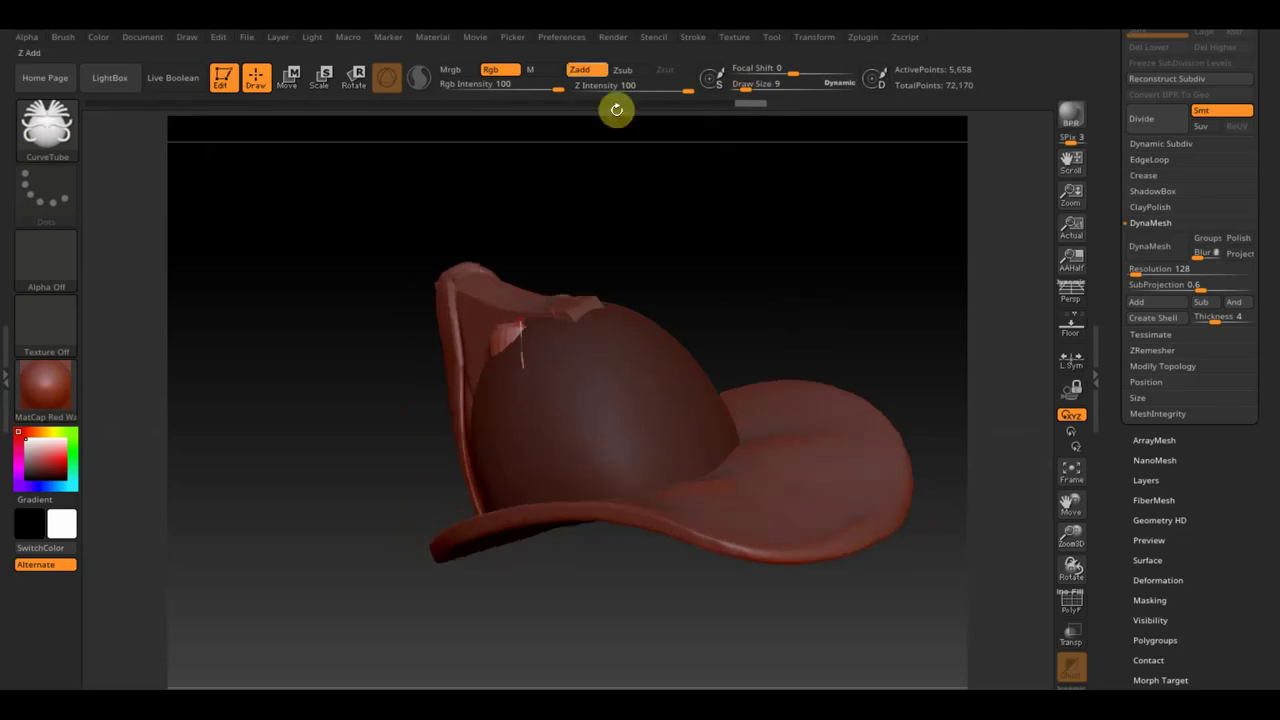
- Turn on Lazy Mouse and surface-snapping curves in the Stroke settings
left_click(695, 38)
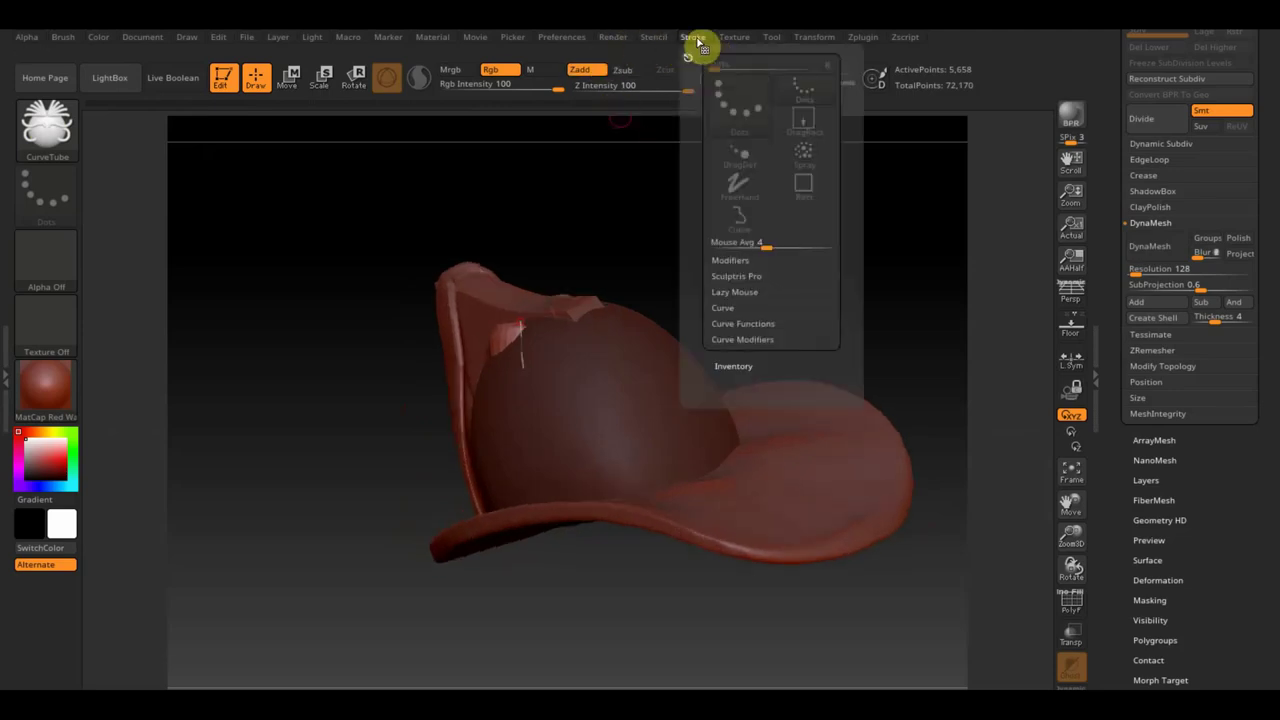
left_click(748, 296)
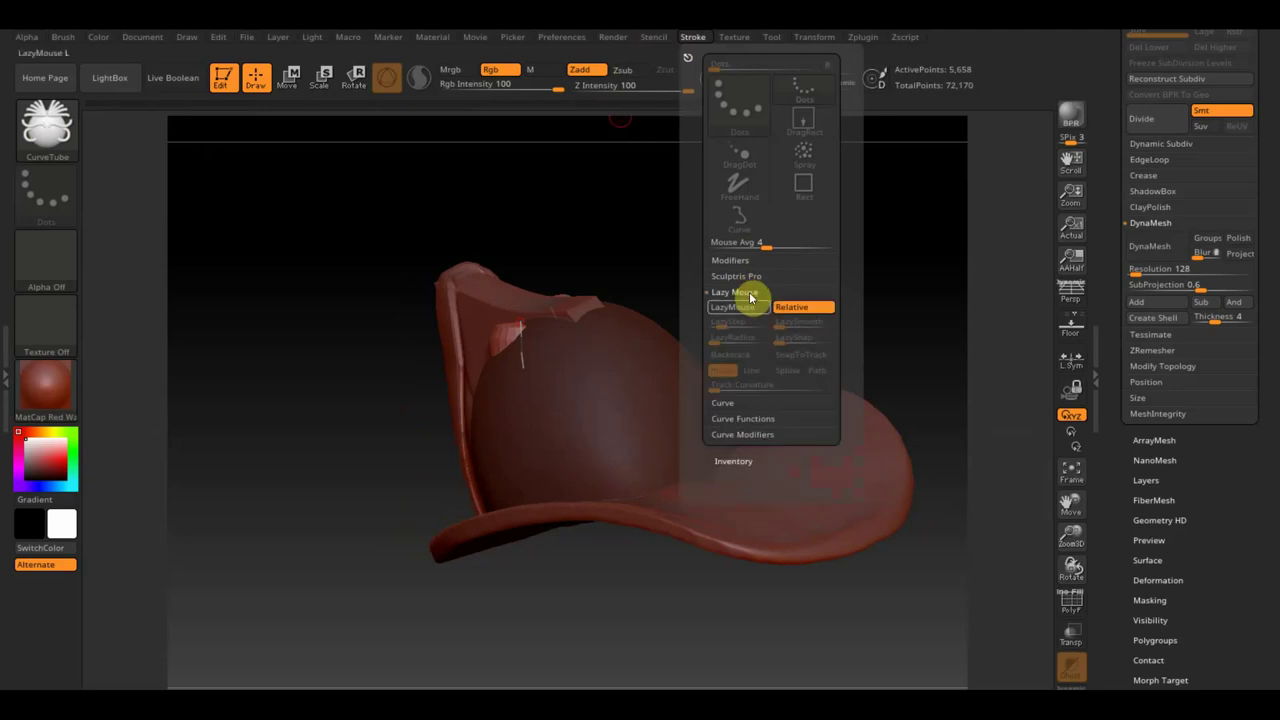
left_click(742, 308)
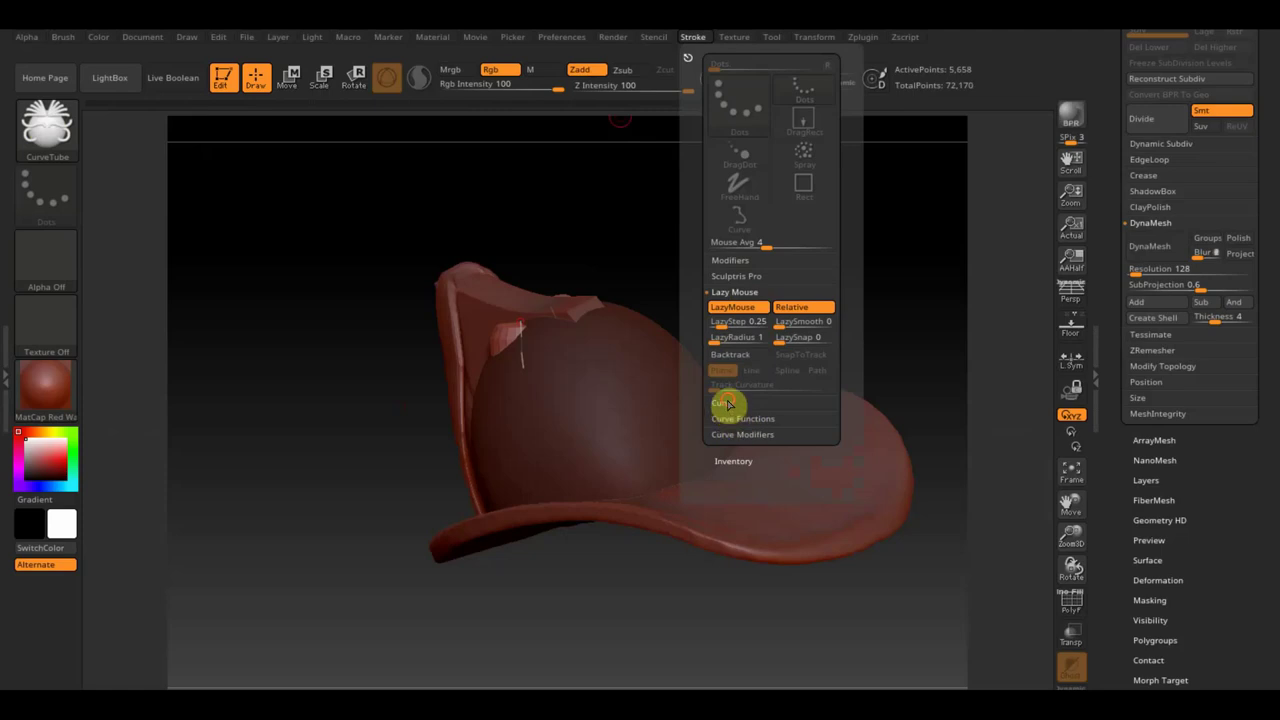
left_click(728, 403)
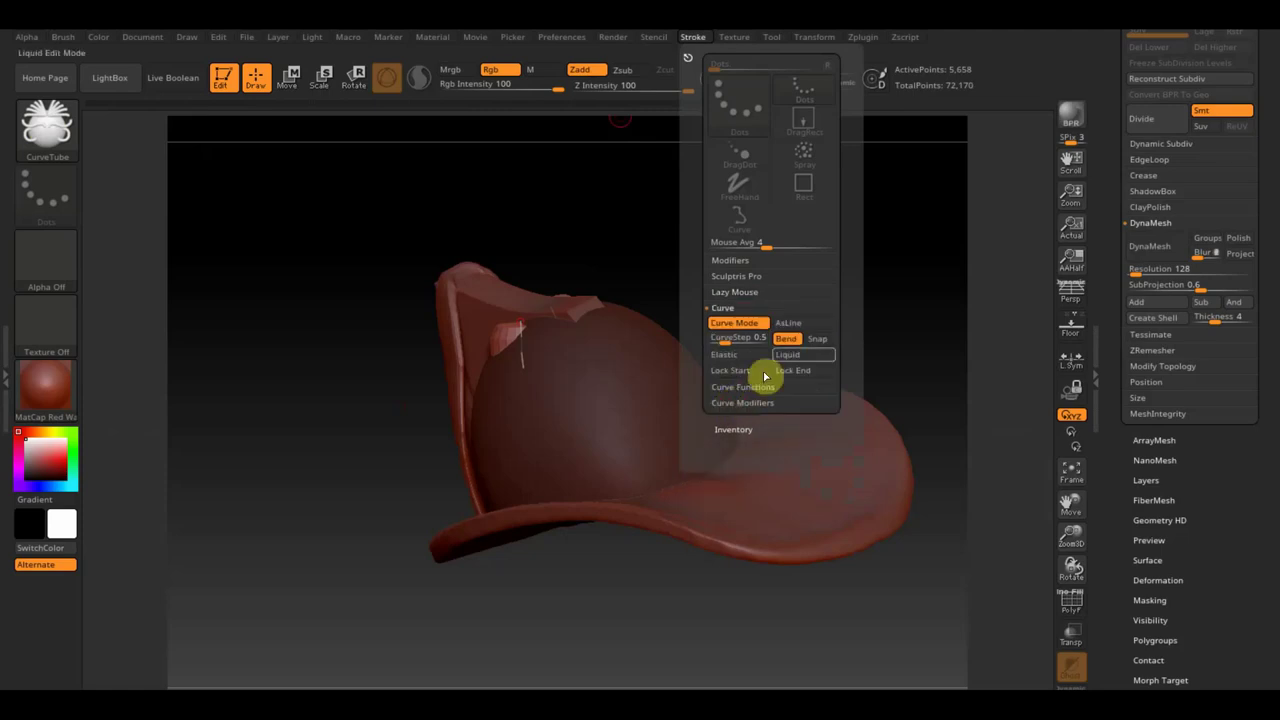
left_click(820, 341)
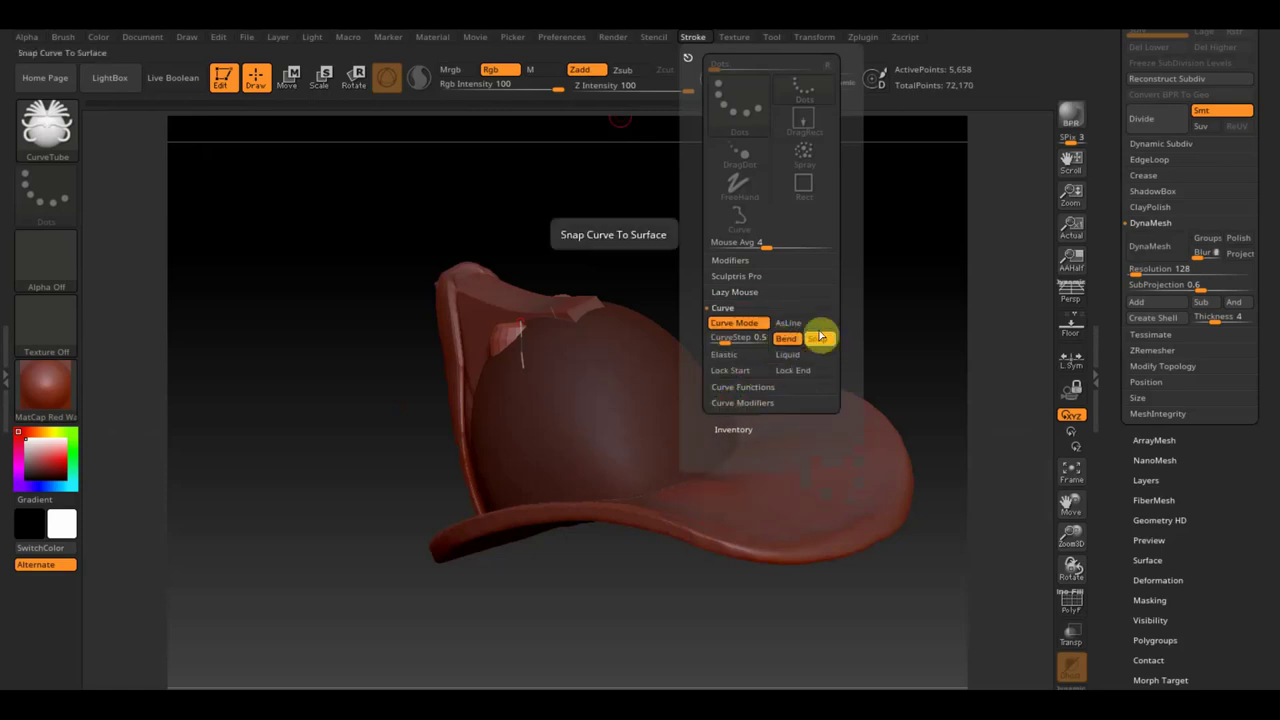
- From a side view, draw a test tube across the helmet top and undo it
mouse_move(905, 317)
left_mouse_down()
mouse_move(791, 337)
mouse_move(838, 312)
left_mouse_up()
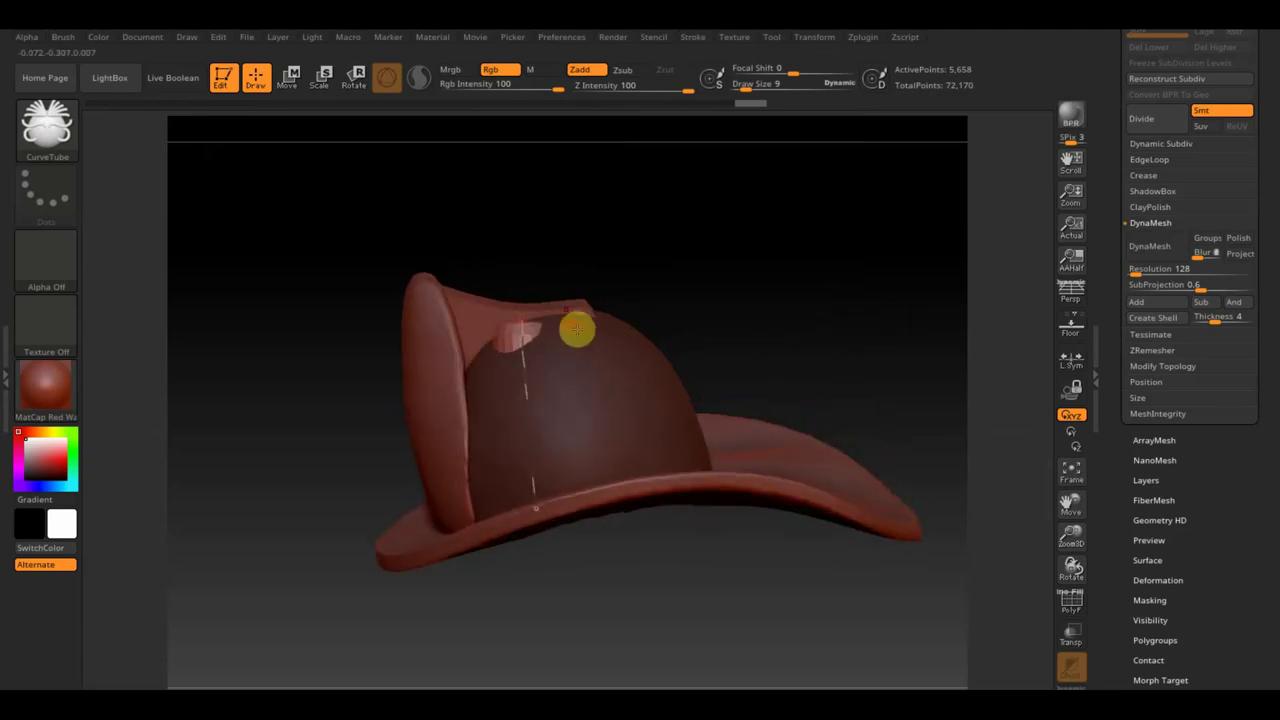
mouse_move(590, 487)
left_mouse_down()
mouse_move(645, 513)
mouse_move(640, 546)
mouse_move(611, 554)
mouse_move(657, 584)
left_mouse_up()
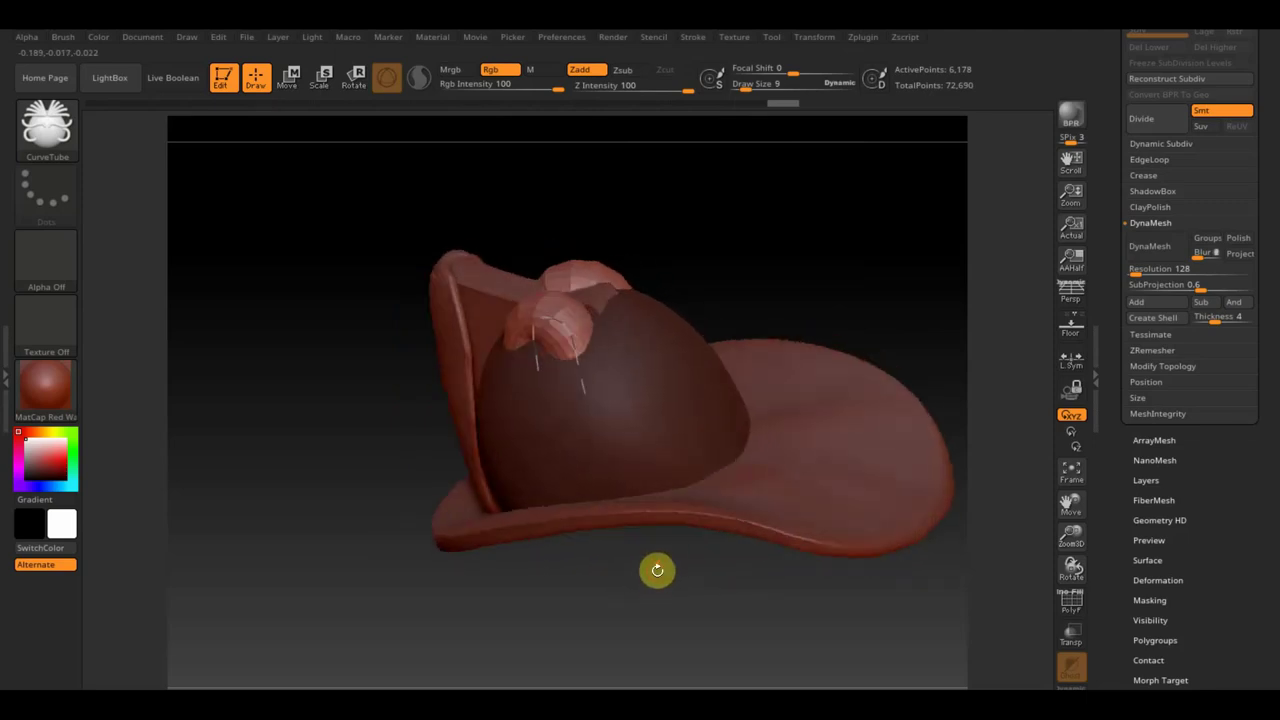
key("ctrl+z")
key("ctrl+z")
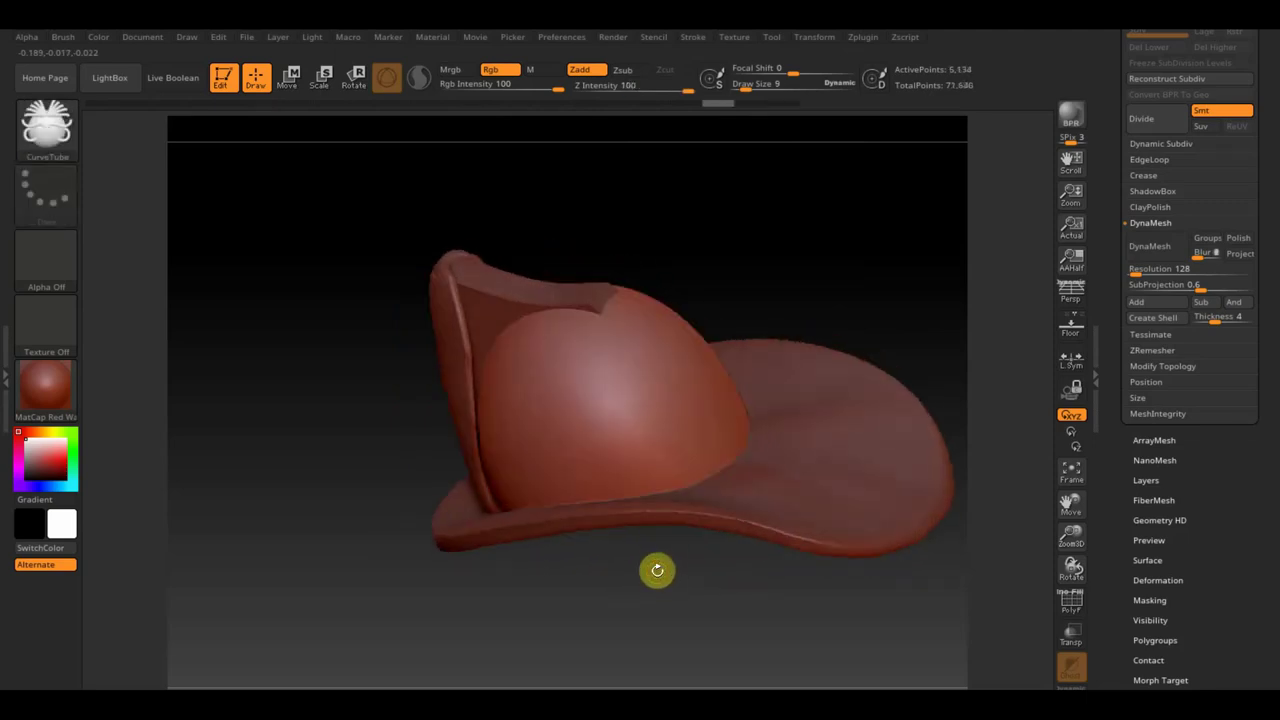
- Snap to a straight side view and remesh the helmet with DynaMesh at resolution 392
key("shift")
left_click_drag(808, 293, 820, 314, "shift")
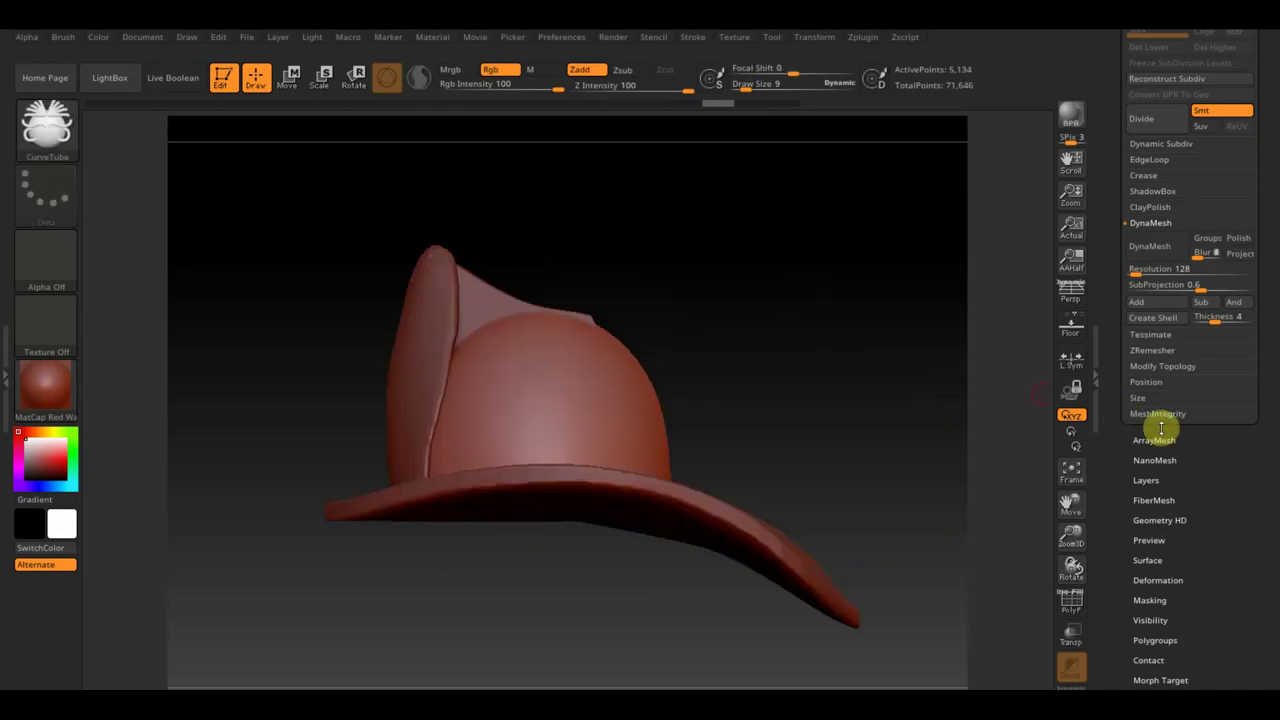
left_click(1170, 367)
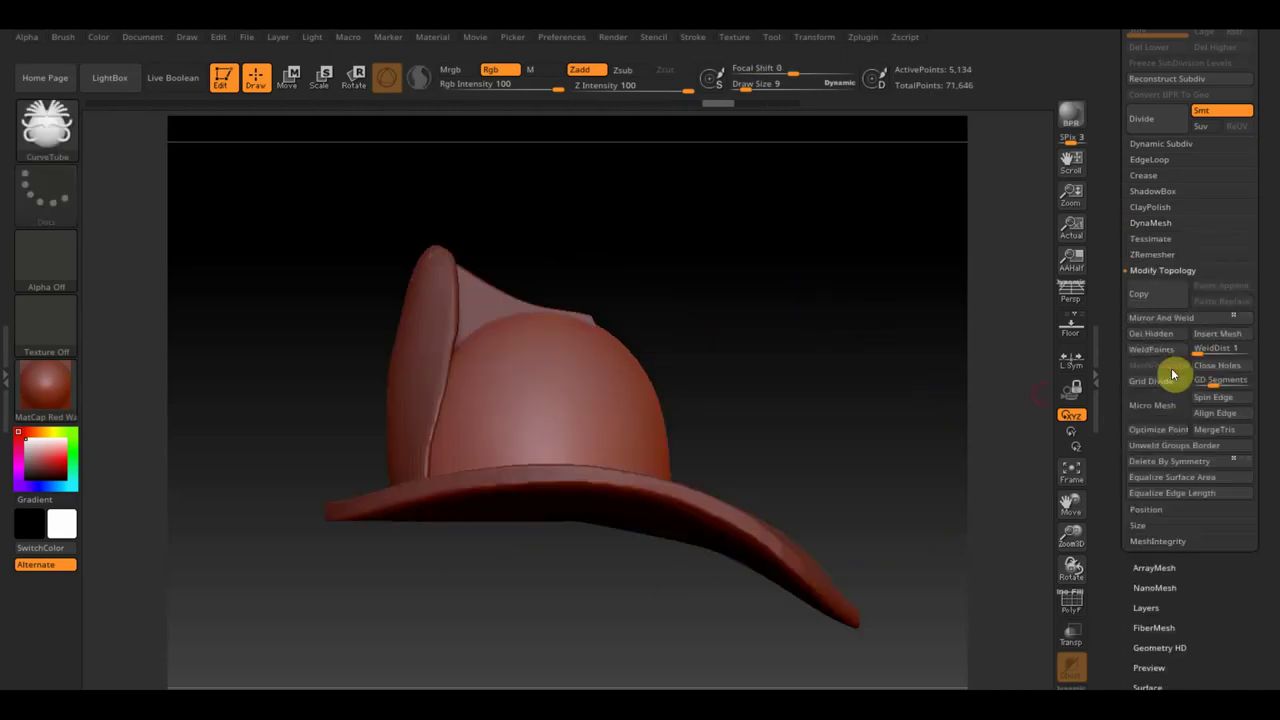
left_click(1157, 233)
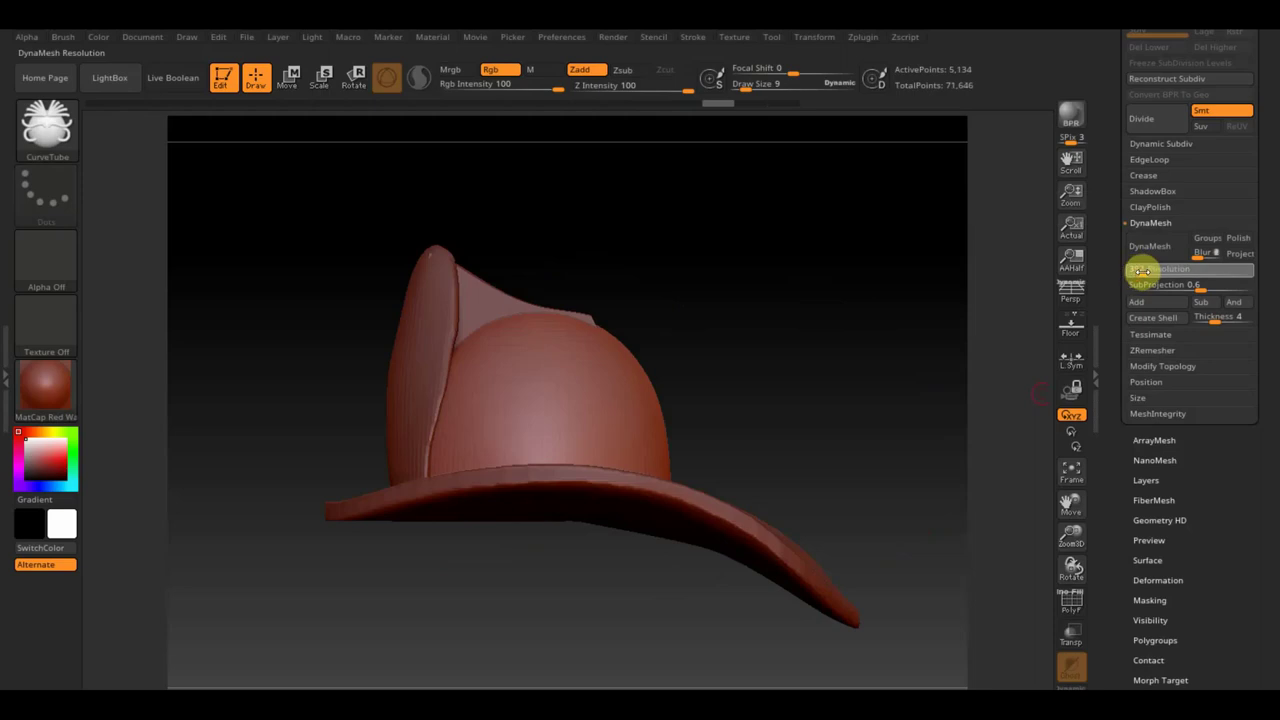
left_click(1149, 262)
left_click(1151, 249)
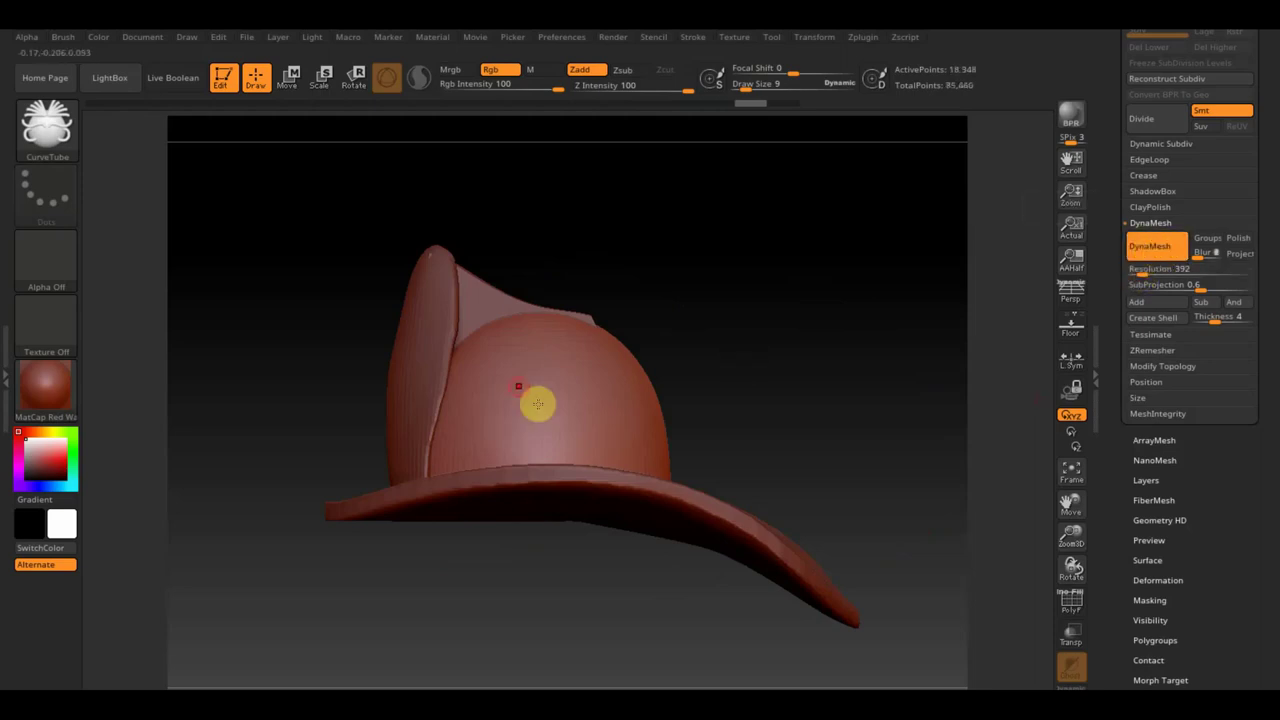
- Draw a trial tube down the dome and expand Stroke's Lazy Mouse options
left_click_drag(723, 306, 709, 343)
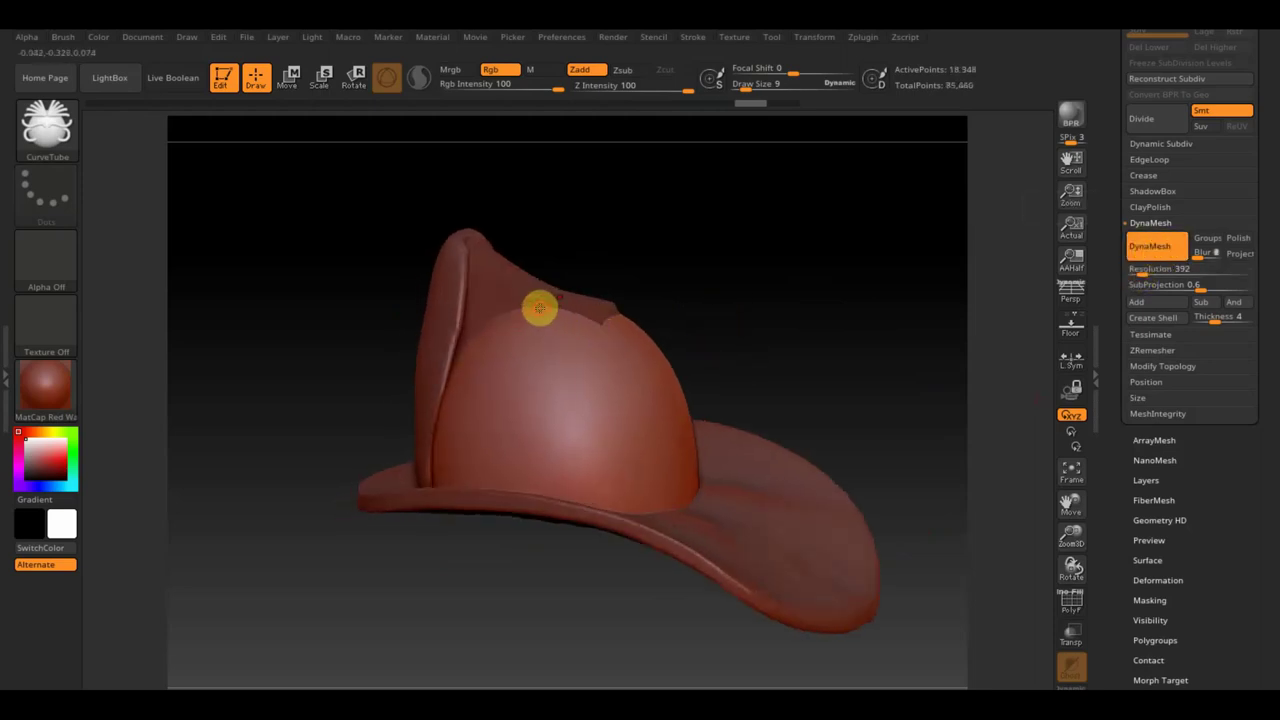
left_click_drag(498, 450, 482, 490)
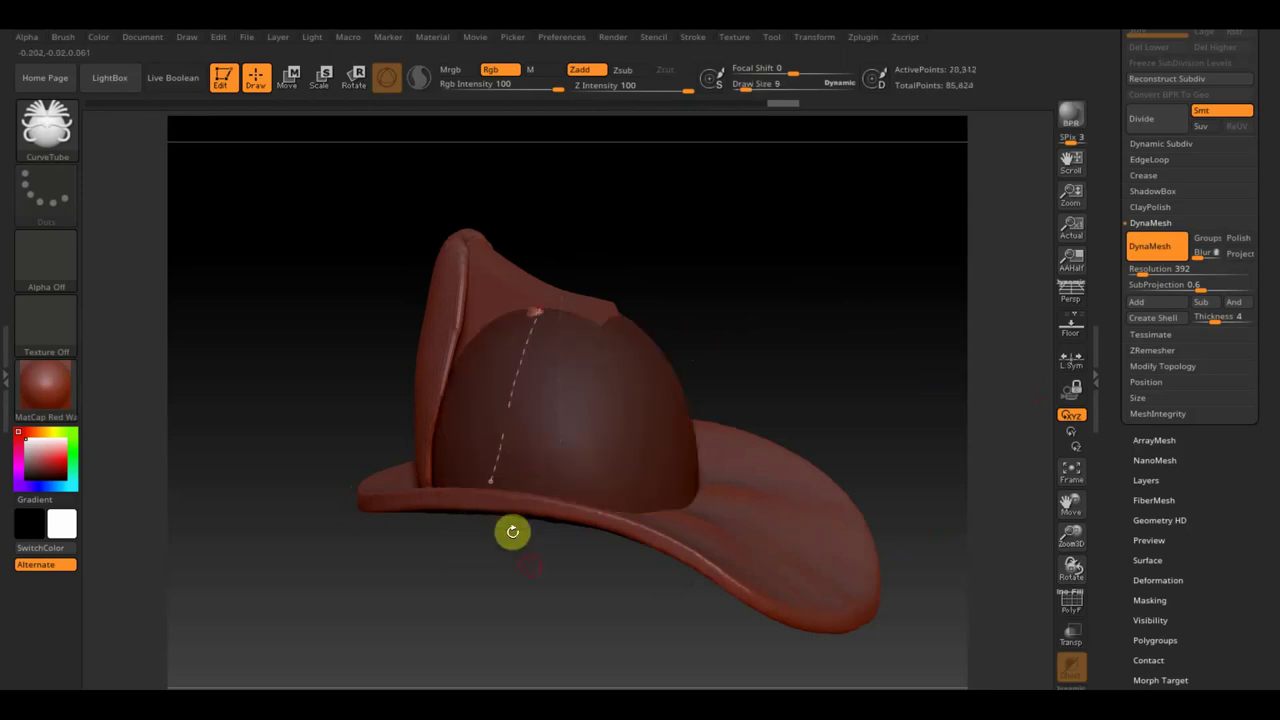
left_click_drag(511, 531, 494, 569)
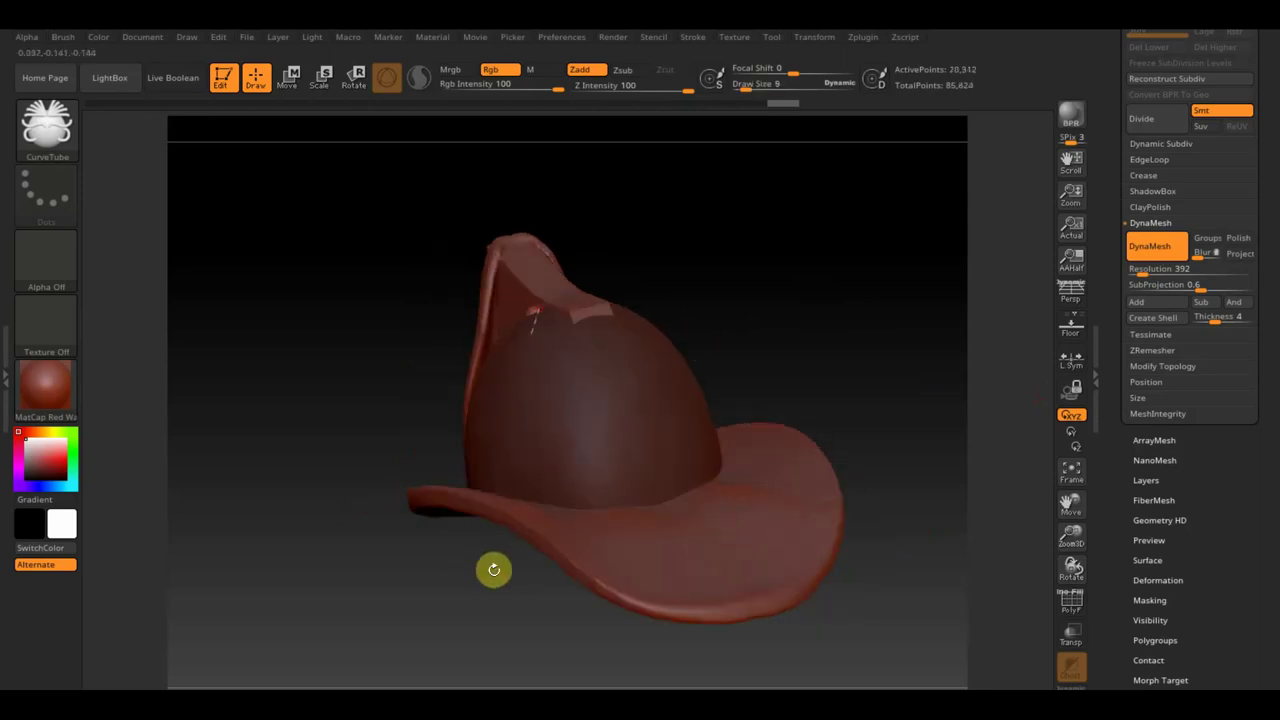
left_click(695, 40)
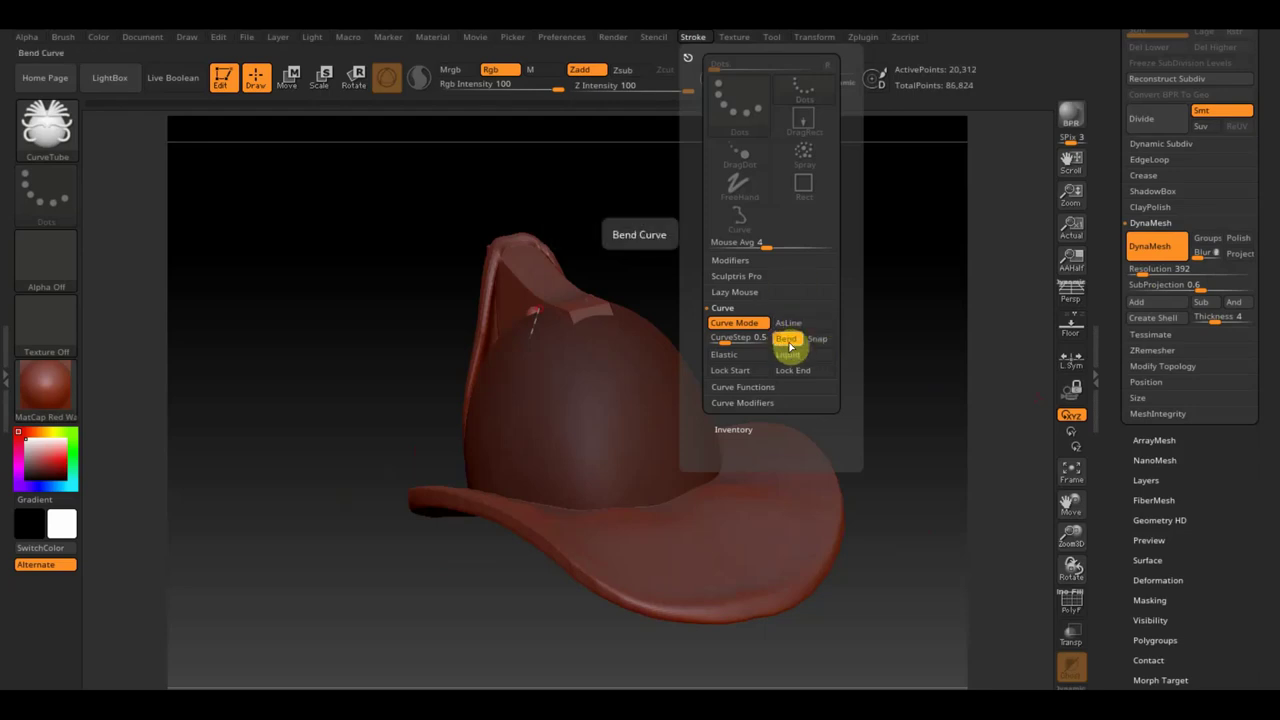
left_click(736, 292)
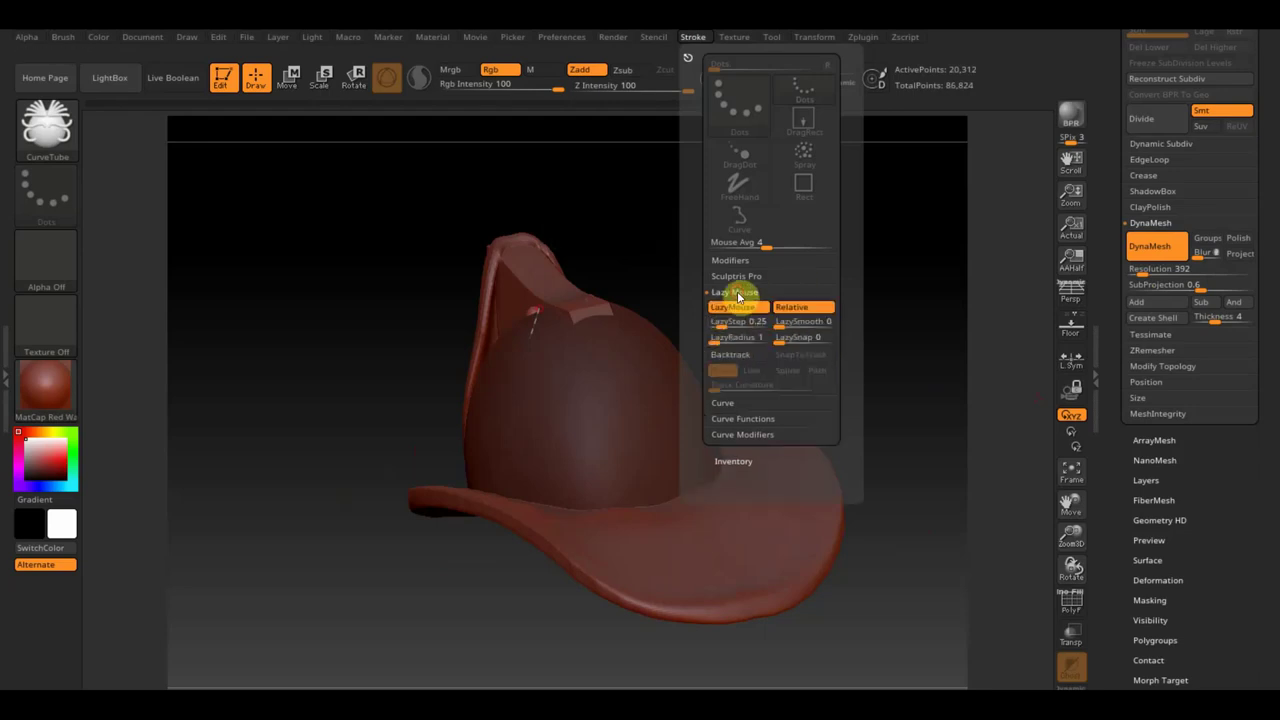
- Draw a vertical CurveTube beside the dome and expand Stroke's Curve options
left_click_drag(680, 200, 569, 543)
mouse_move(809, 434)
left_mouse_down()
mouse_move(869, 433)
mouse_move(746, 417)
left_mouse_up()
left_click_drag(577, 352, 575, 542)
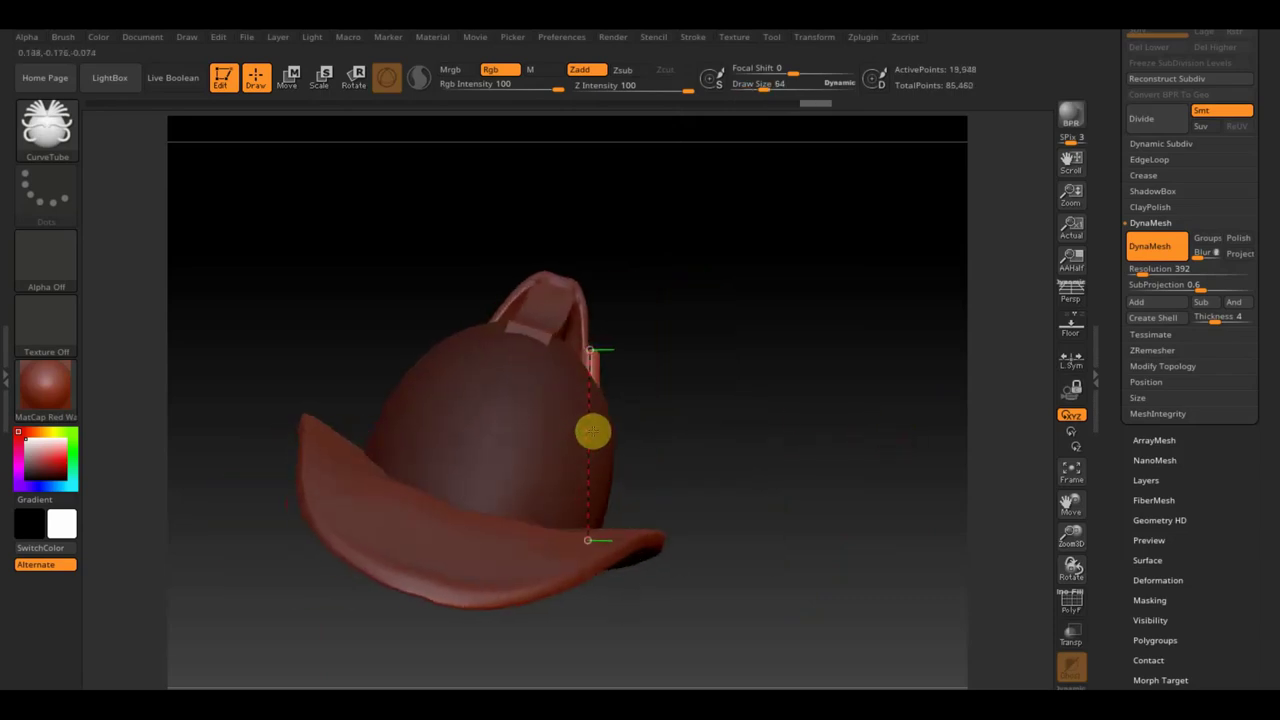
left_click_drag(593, 431, 654, 423)
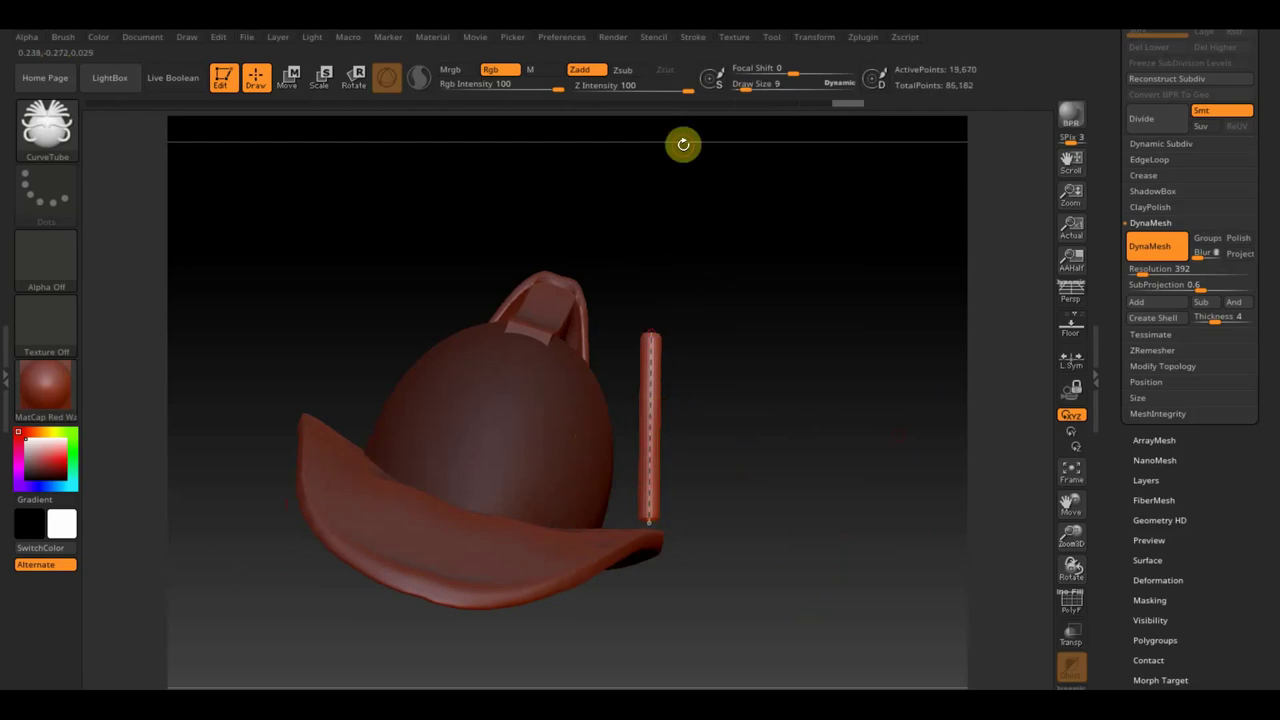
left_click(695, 38)
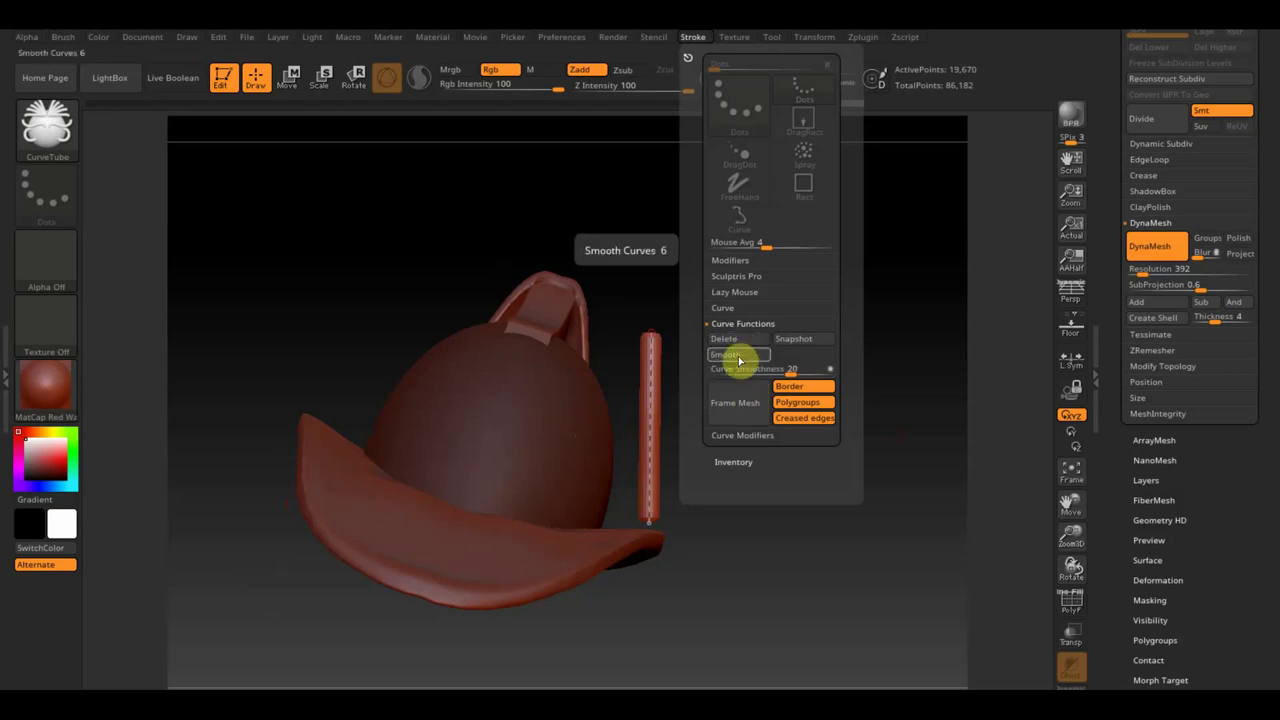
left_click(726, 308)
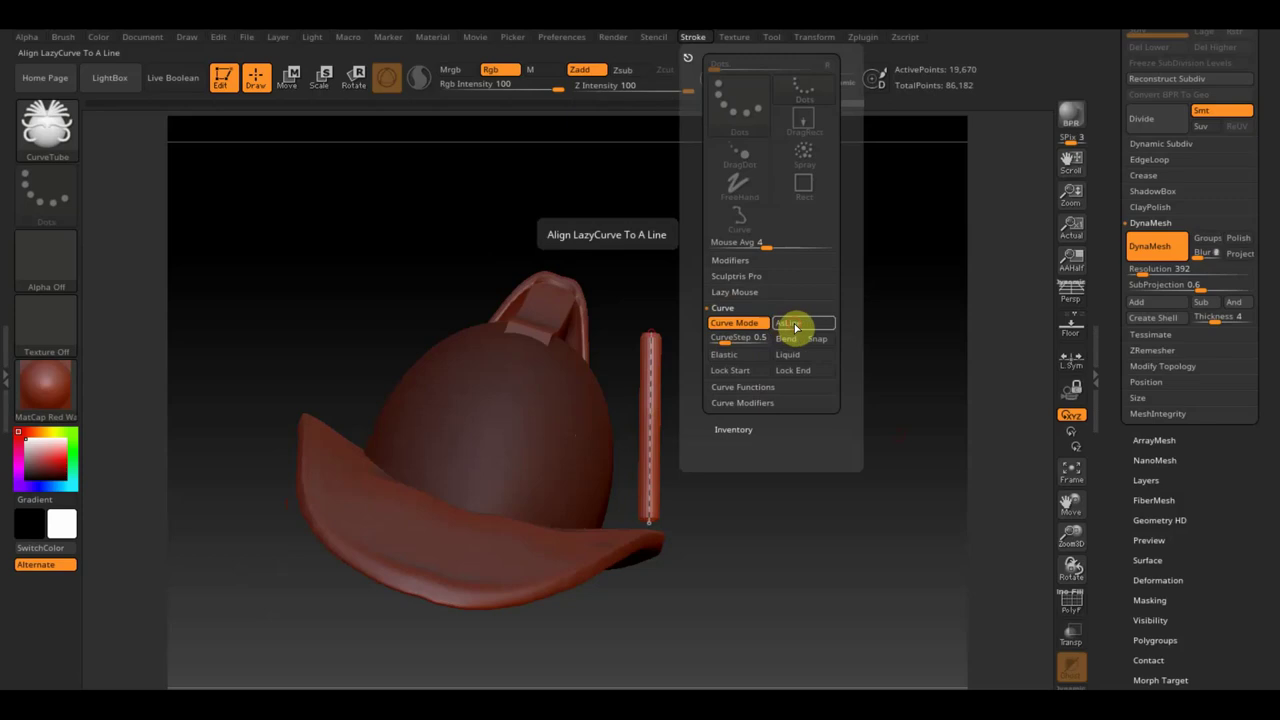
- Enable AsLine, disable Curve Mode, test a stroke, and undo the stray sphere
left_click(789, 324)
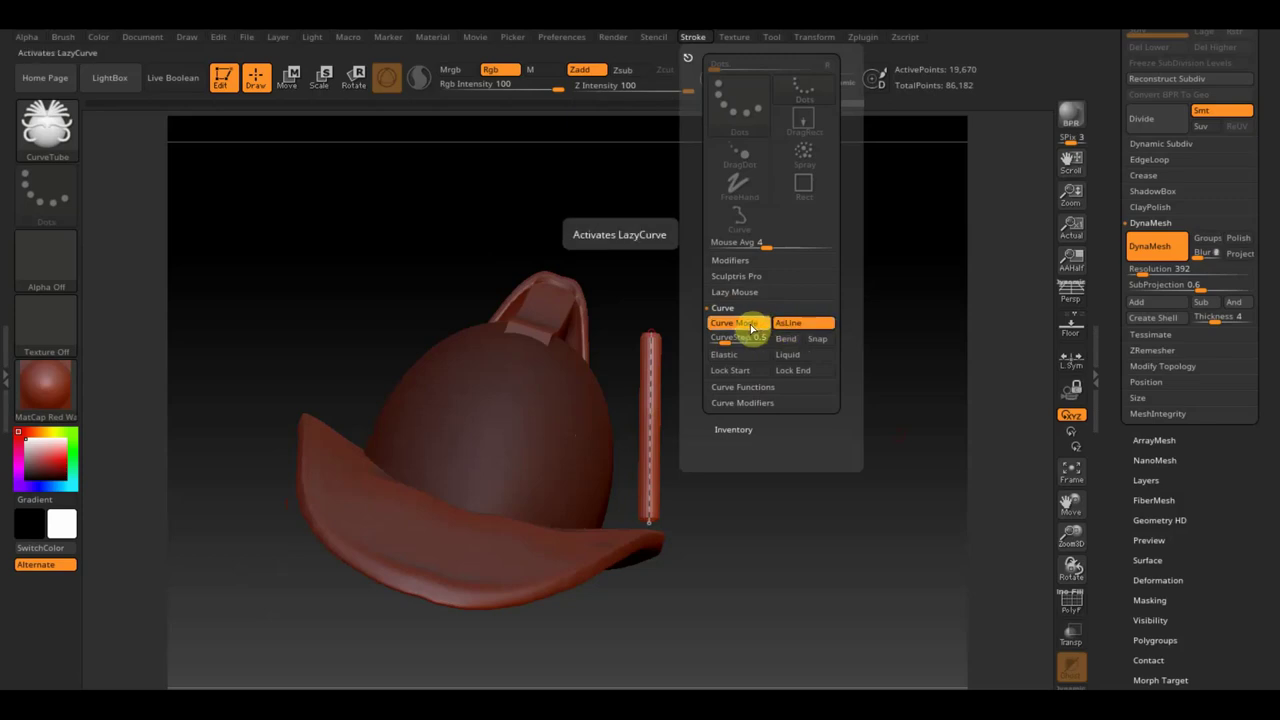
left_click(752, 325)
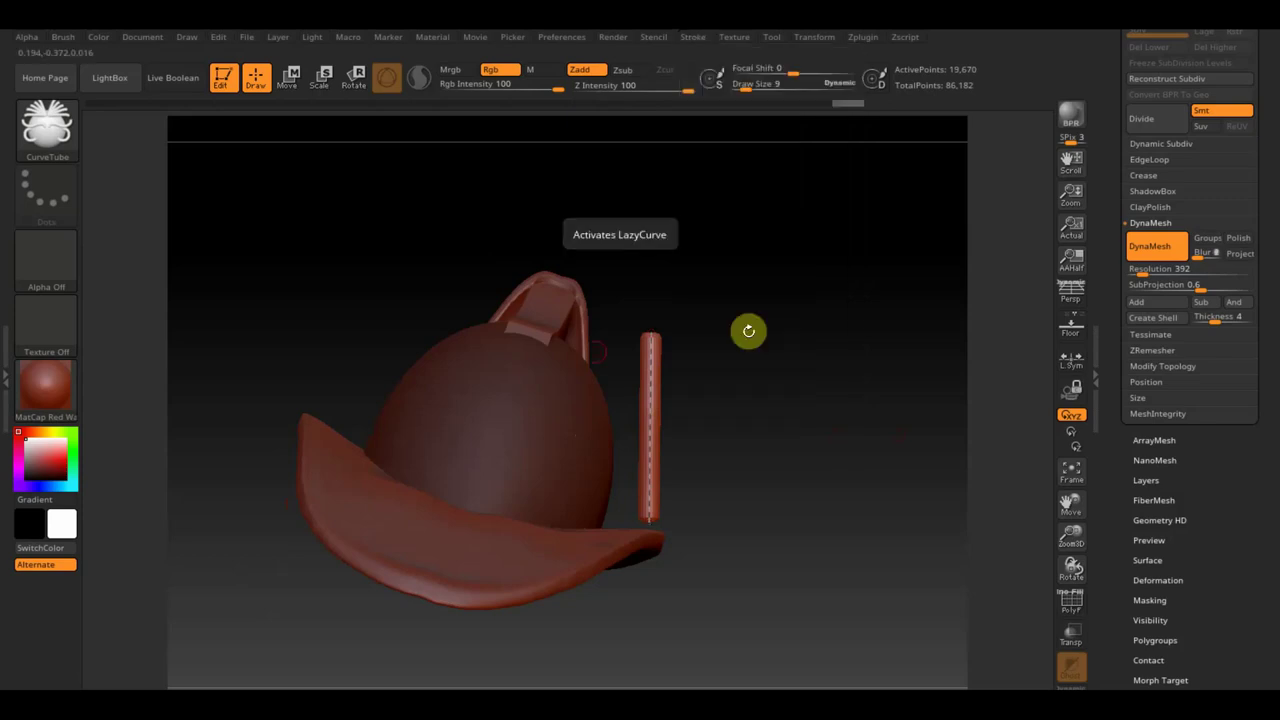
left_click_drag(550, 345, 549, 523)
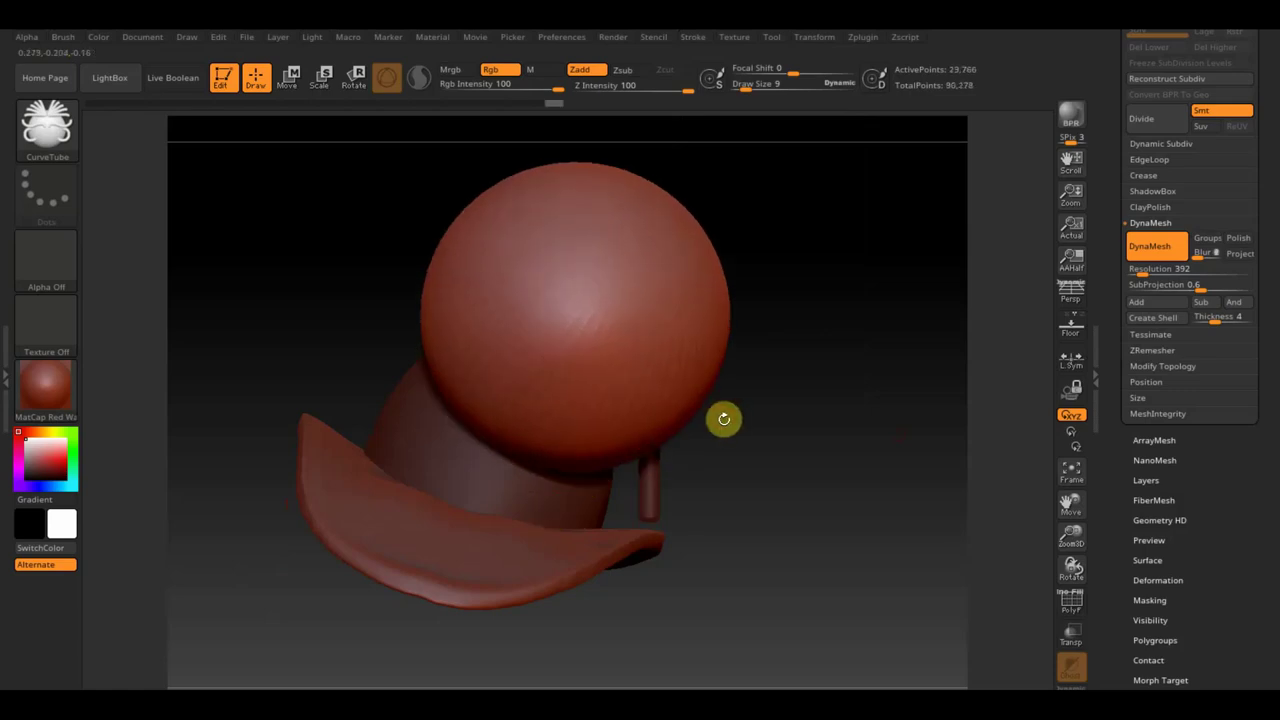
key("ctrl+z")
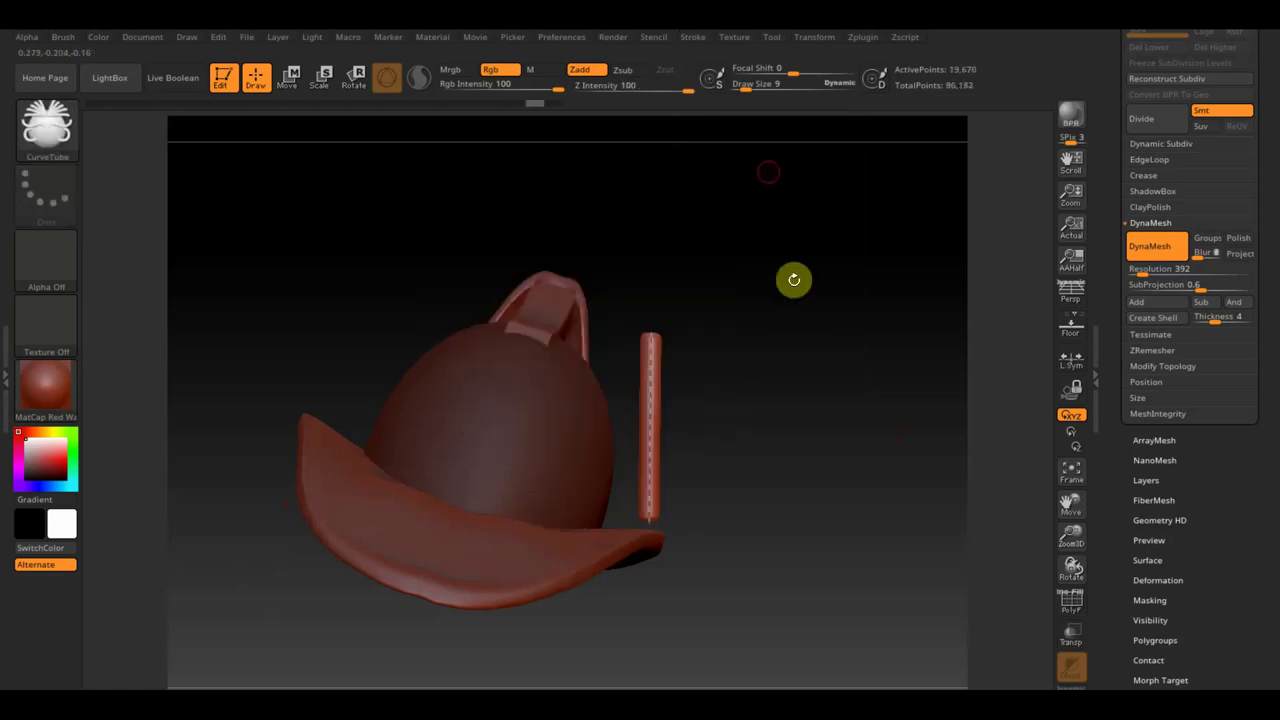
- Turn Curve Mode back on and enable LazyMouse with relative behaviour
left_click(701, 40)
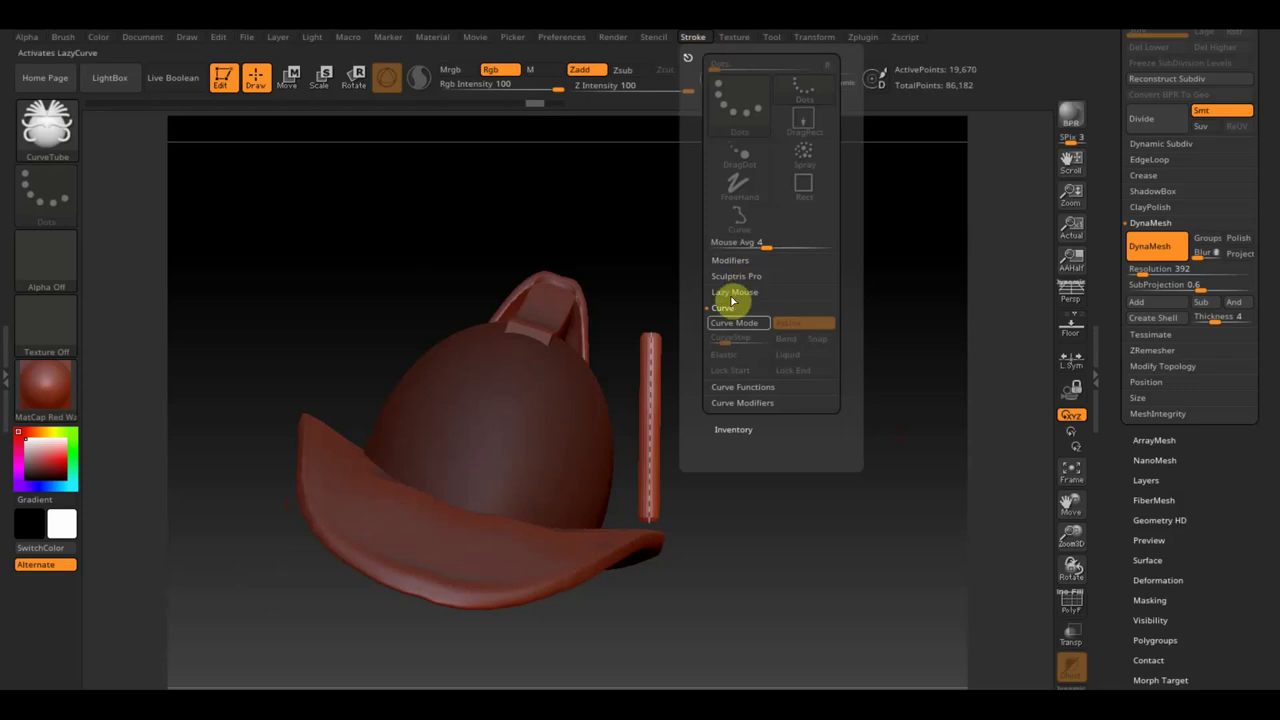
left_click(745, 325)
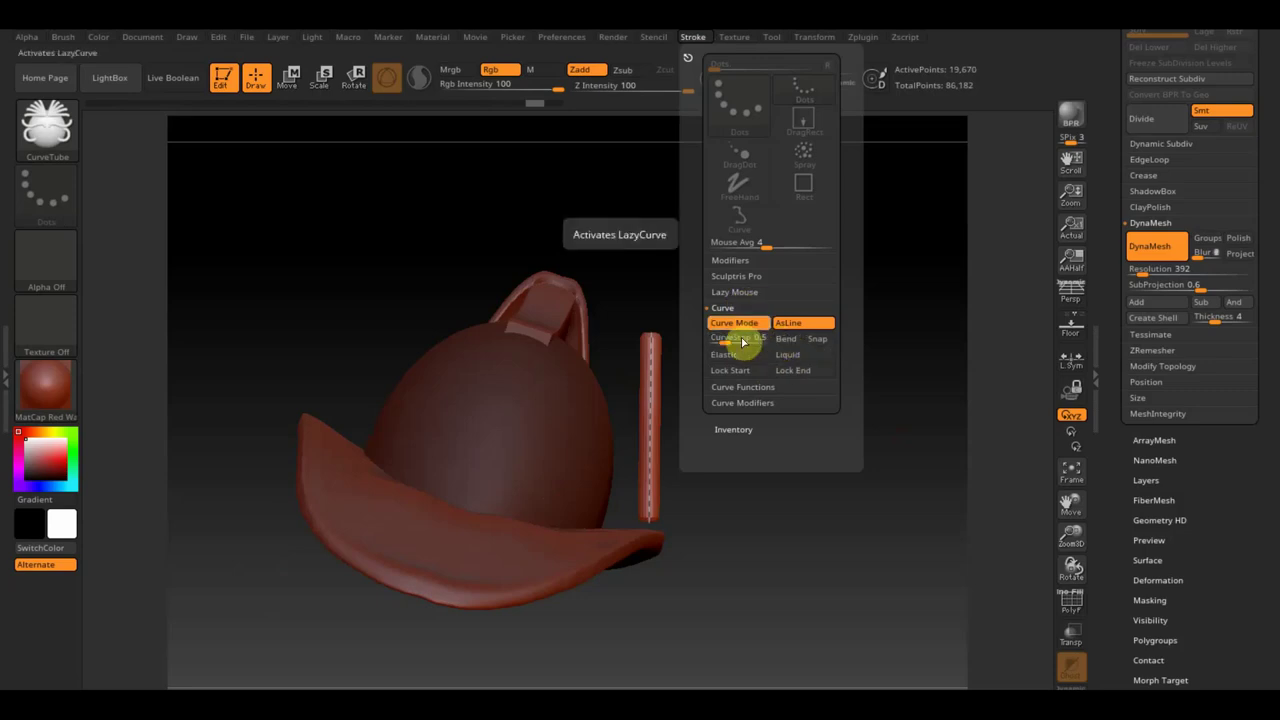
left_click(743, 297)
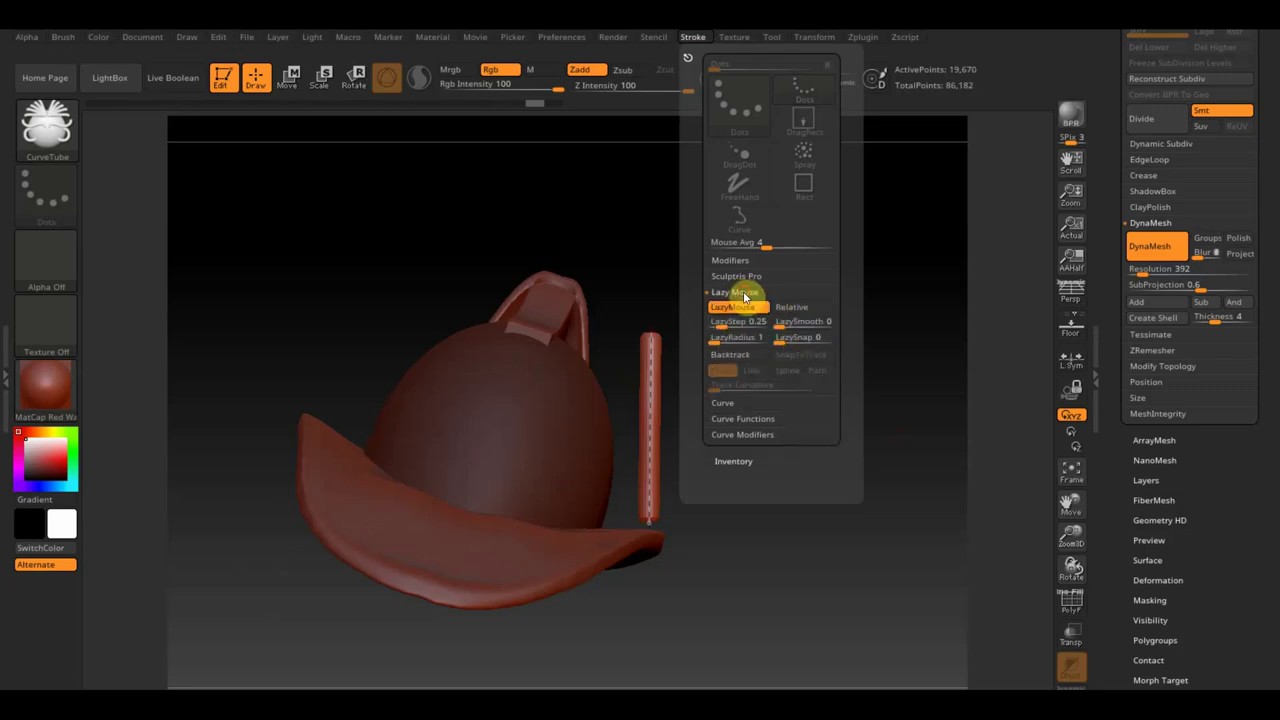
left_click(801, 308)
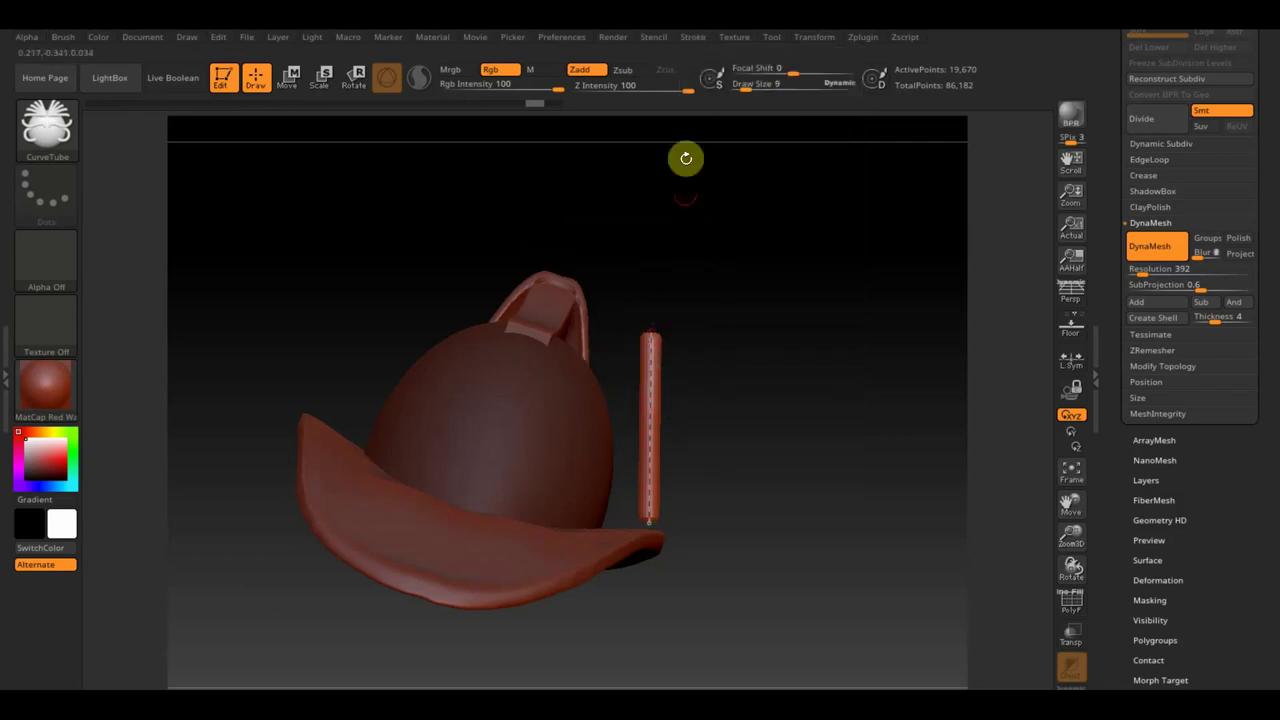
left_click(692, 37)
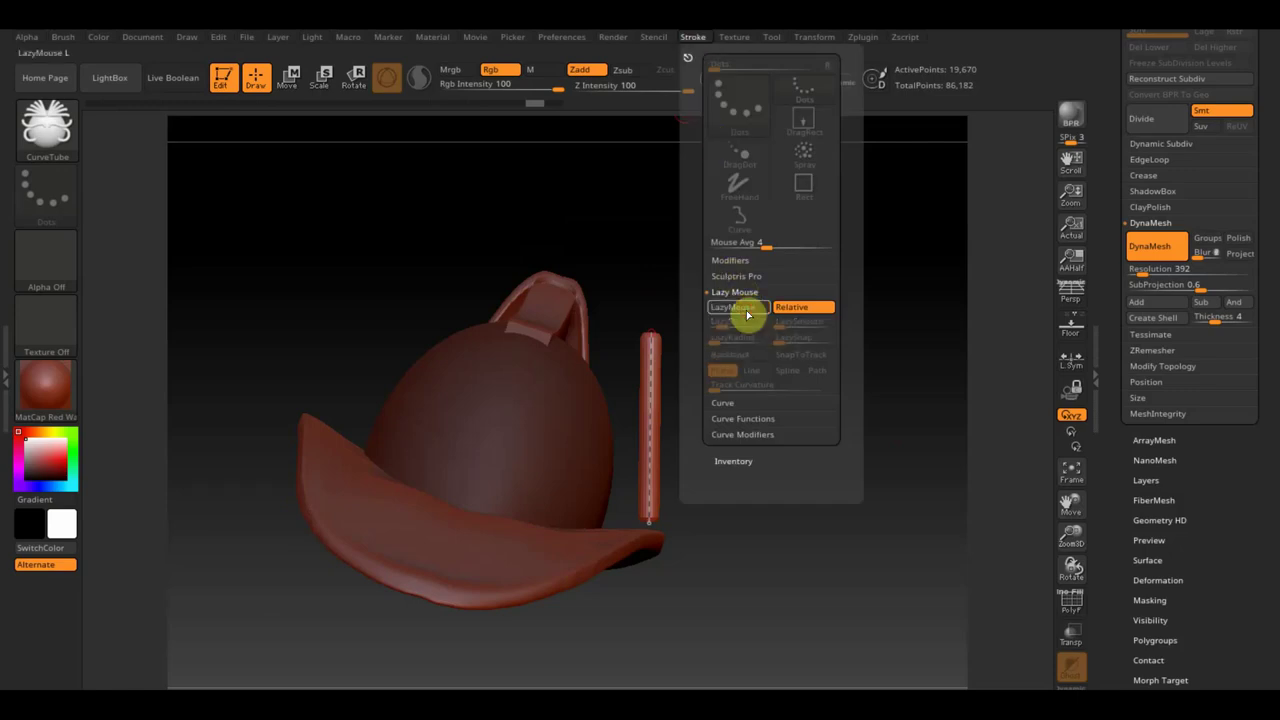
left_click(746, 314)
- Draw a second tube along the dome's side and move it beside the first tube
left_click_drag(542, 555, 543, 556)
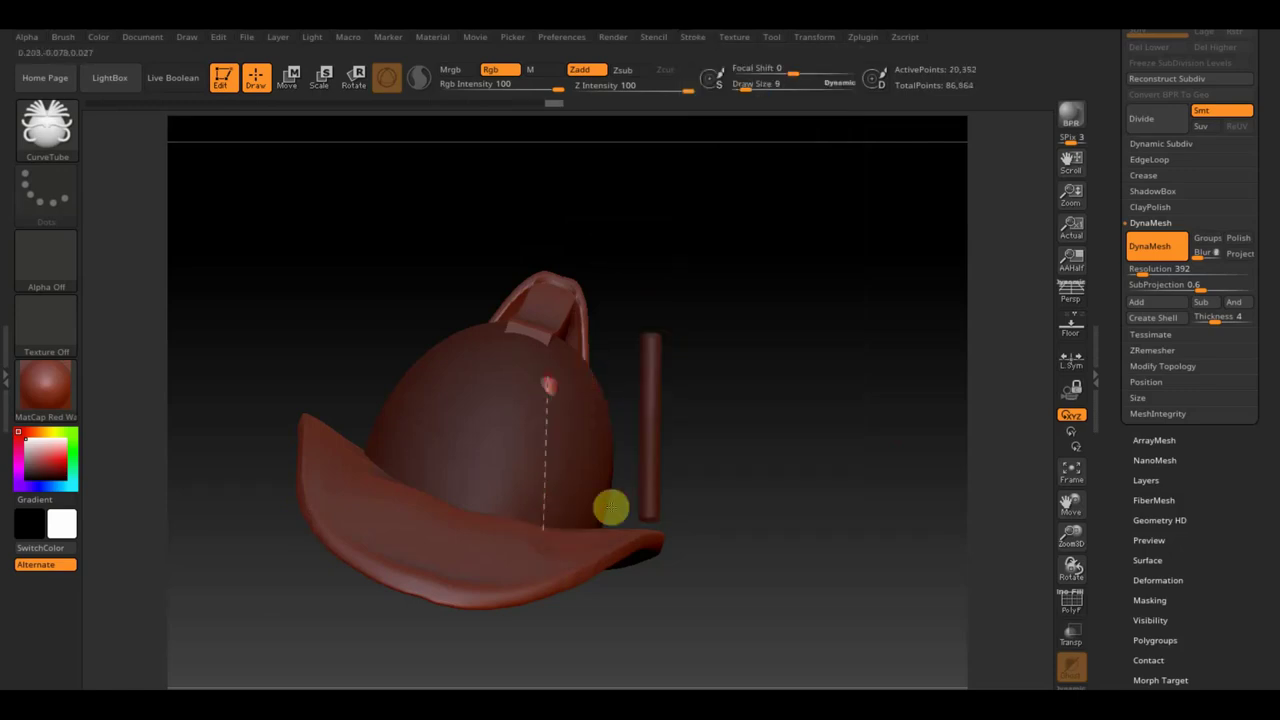
mouse_move(546, 471)
left_mouse_down()
mouse_move(569, 480)
mouse_move(598, 433)
left_mouse_up()
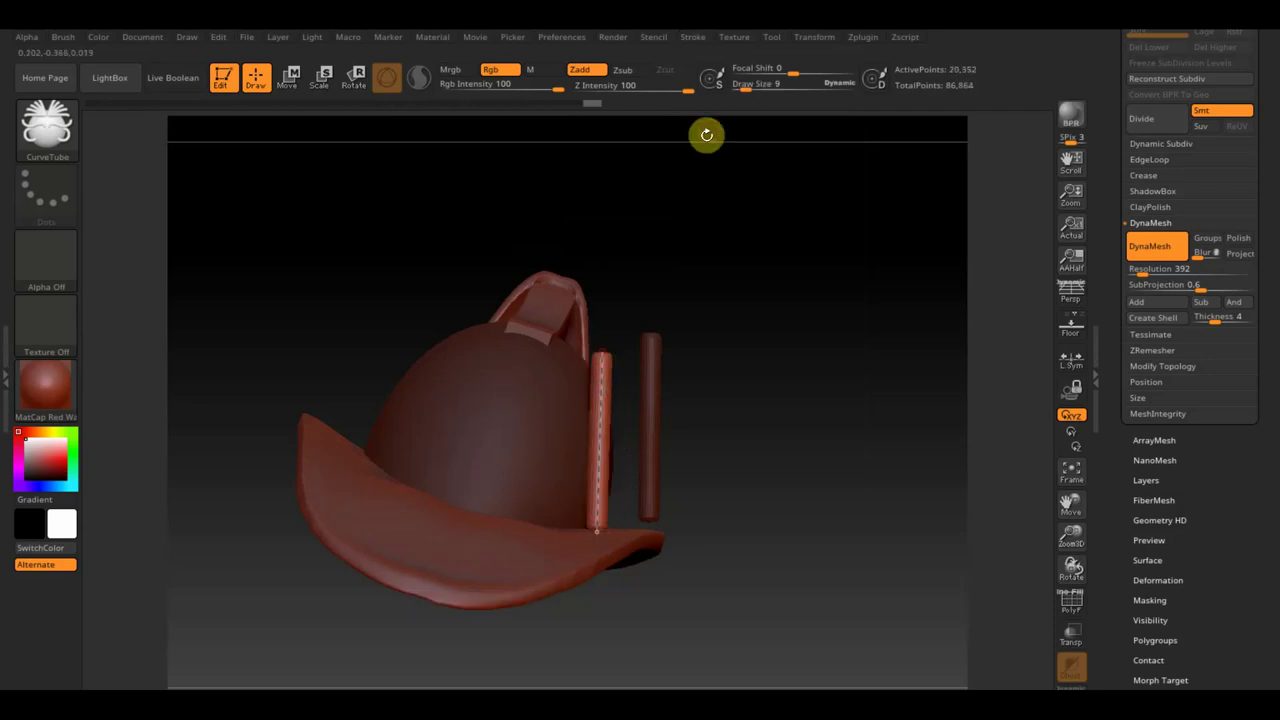
left_click(697, 38)
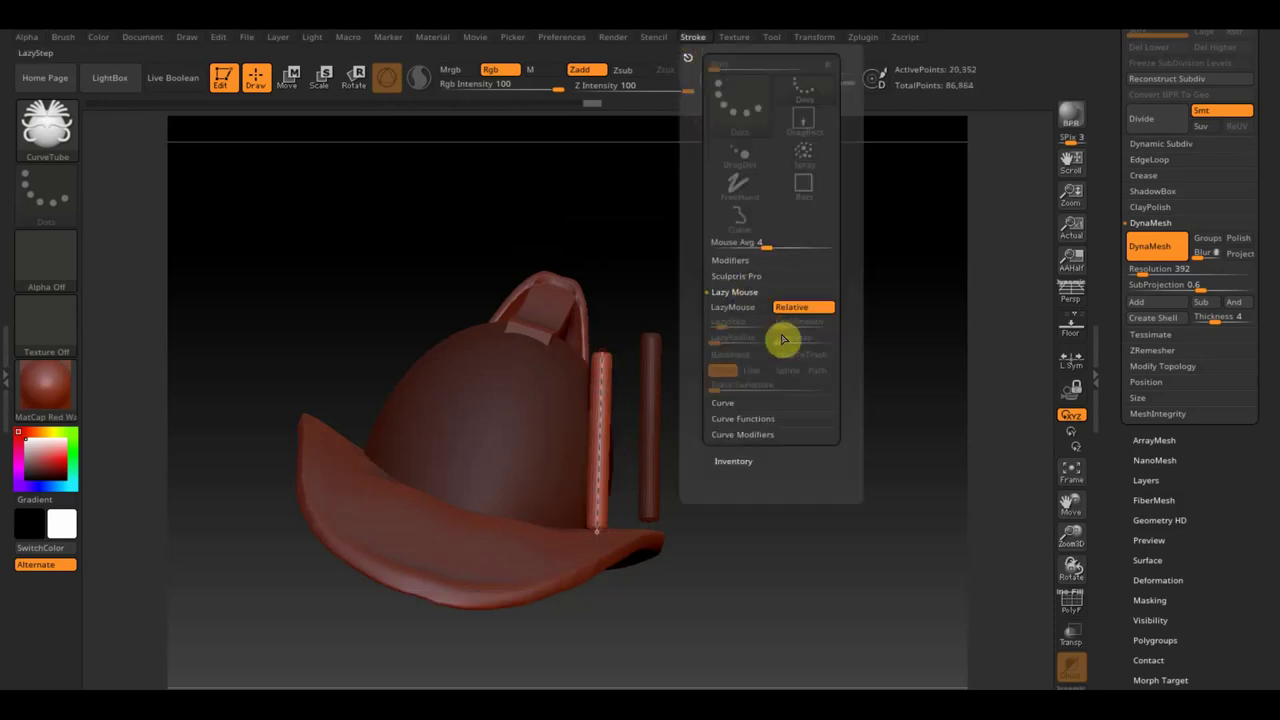
left_click(737, 307)
left_click(799, 308)
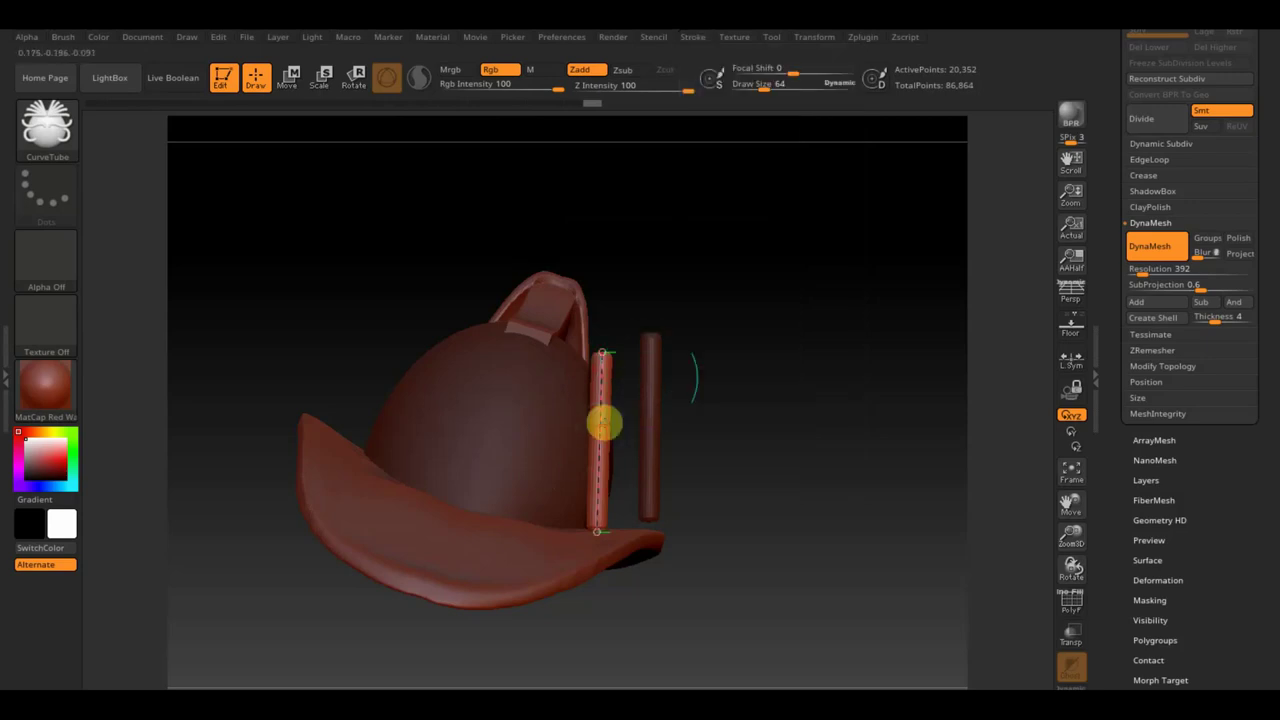
left_click(605, 425)
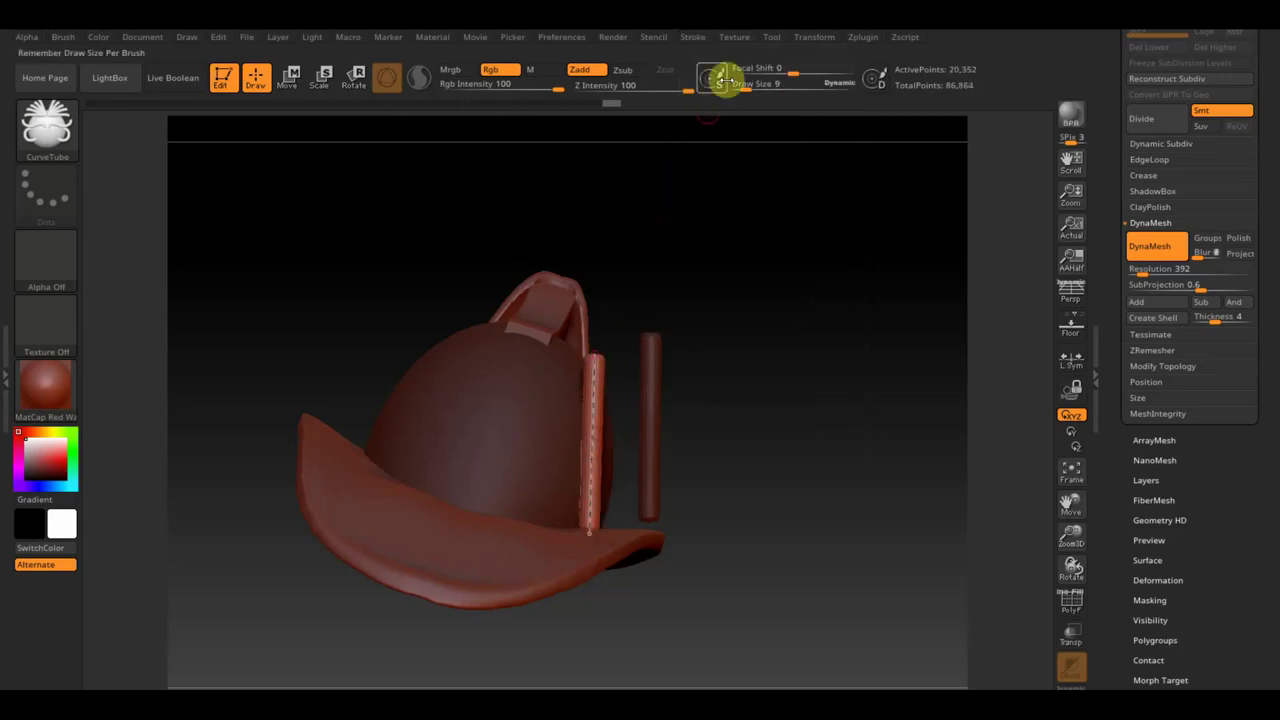
left_click(699, 38)
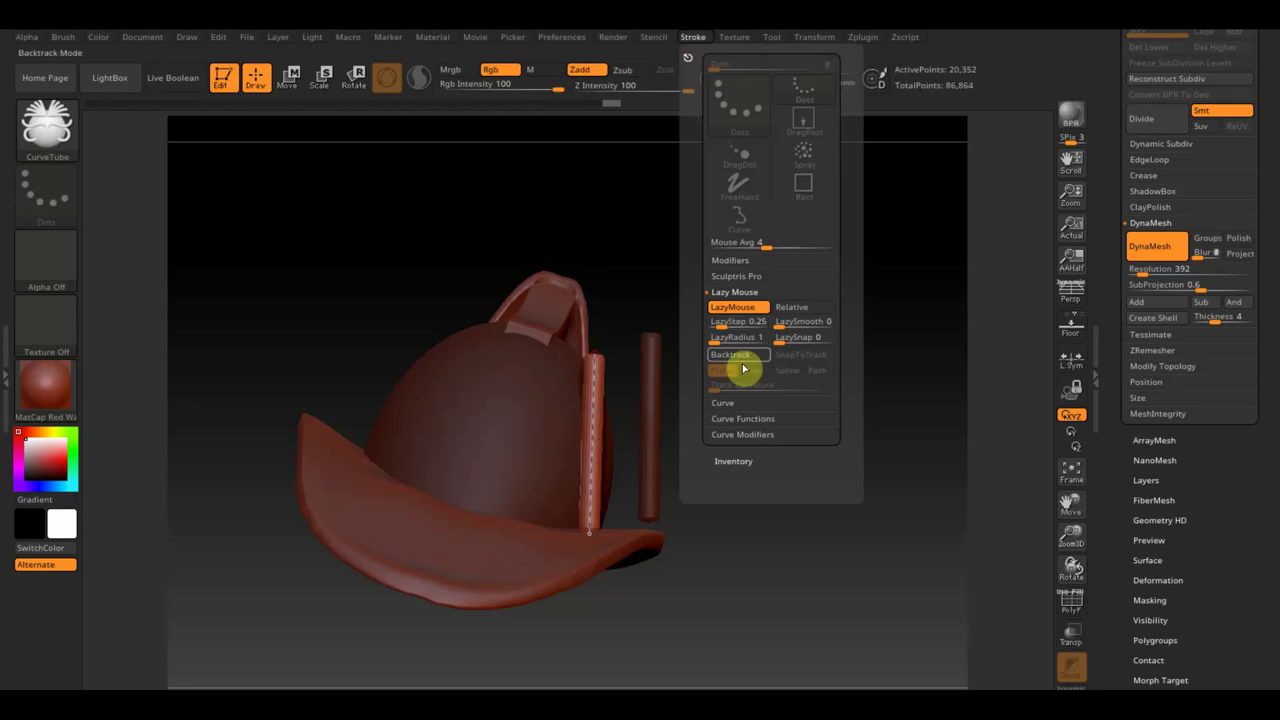
left_click(727, 406)
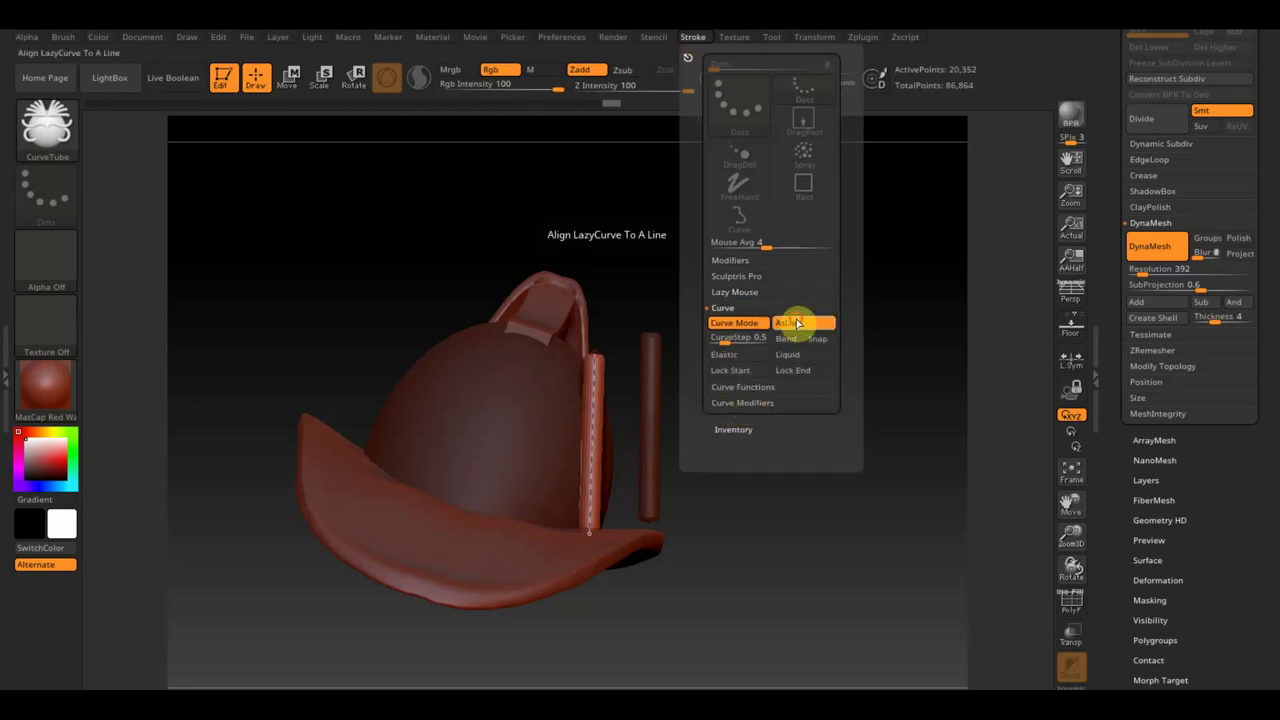
mouse_move(595, 428)
left_mouse_down()
mouse_move(592, 355)
mouse_move(622, 336)
left_mouse_up()
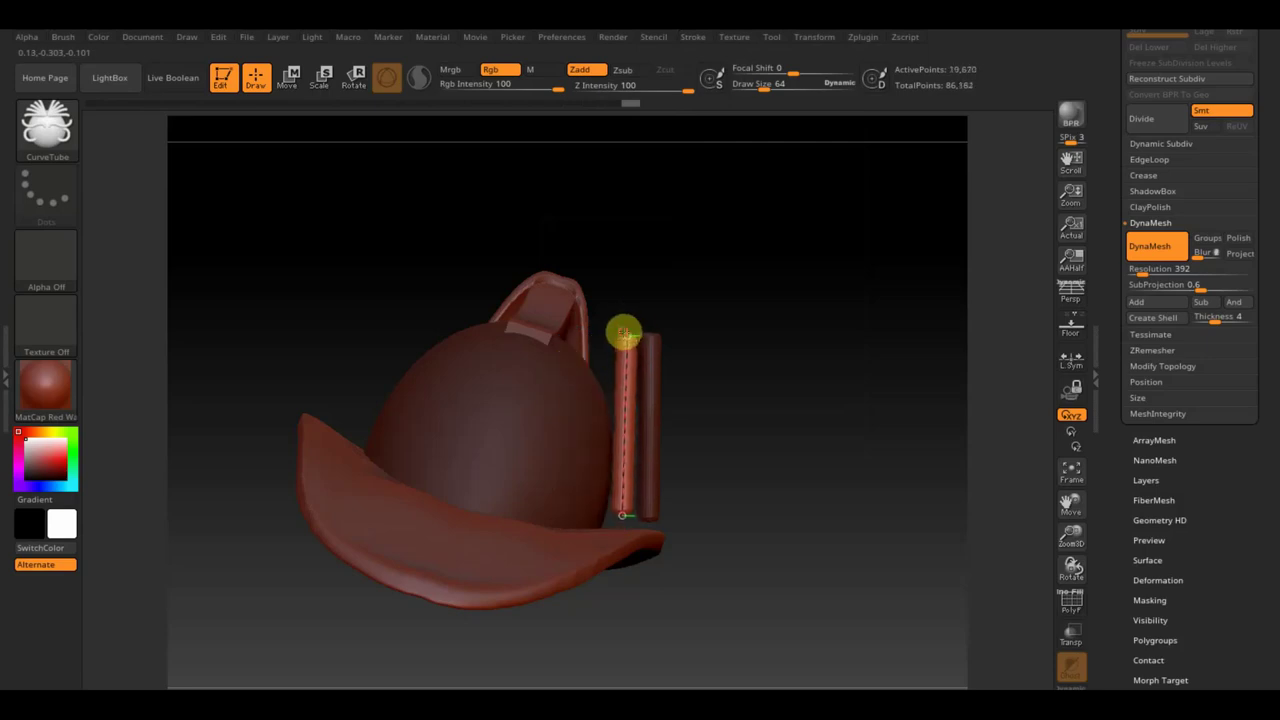
- Toggle Curve Mode, test a stroke on the dome, then undo the sphere and added tube
left_click(699, 38)
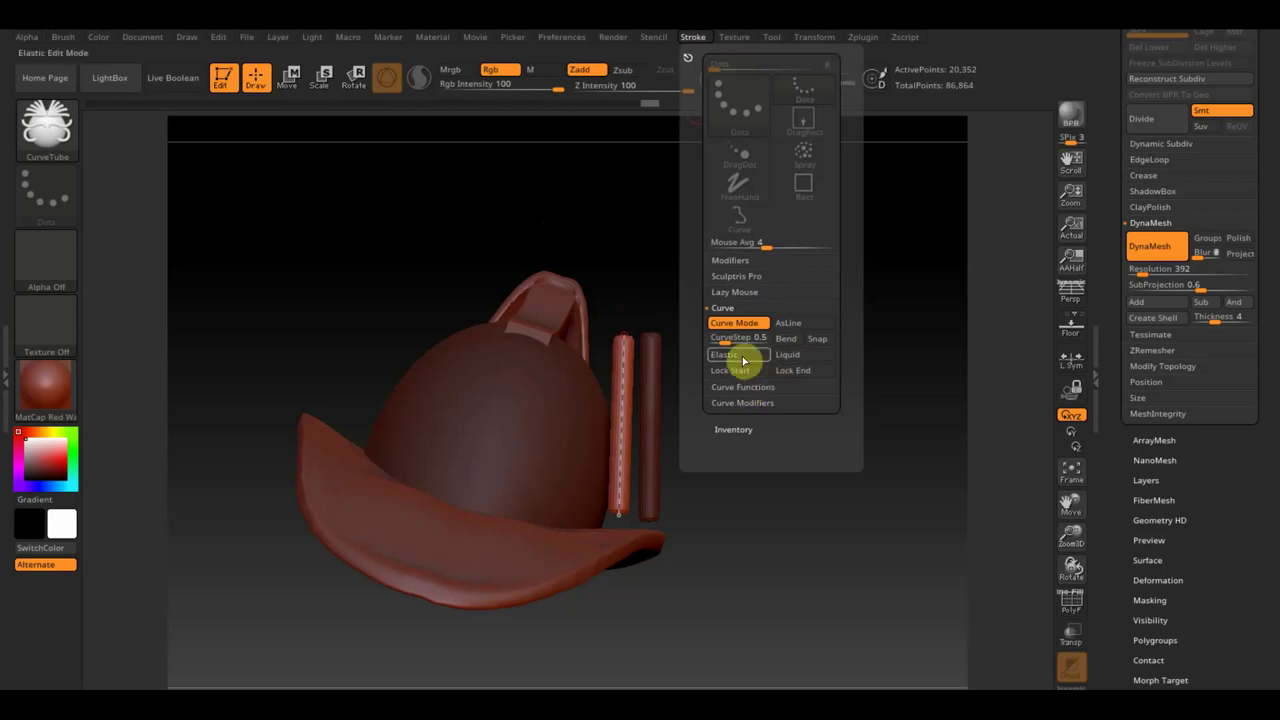
left_click(747, 326)
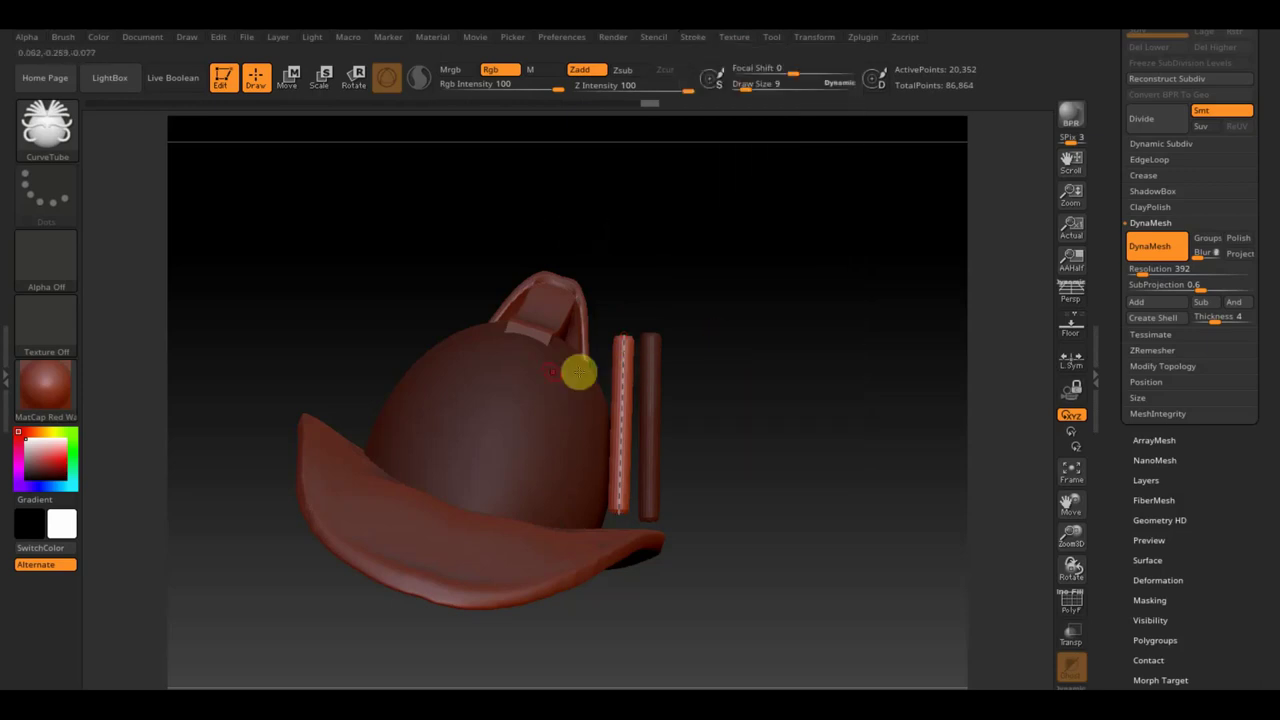
left_click_drag(577, 371, 570, 519)
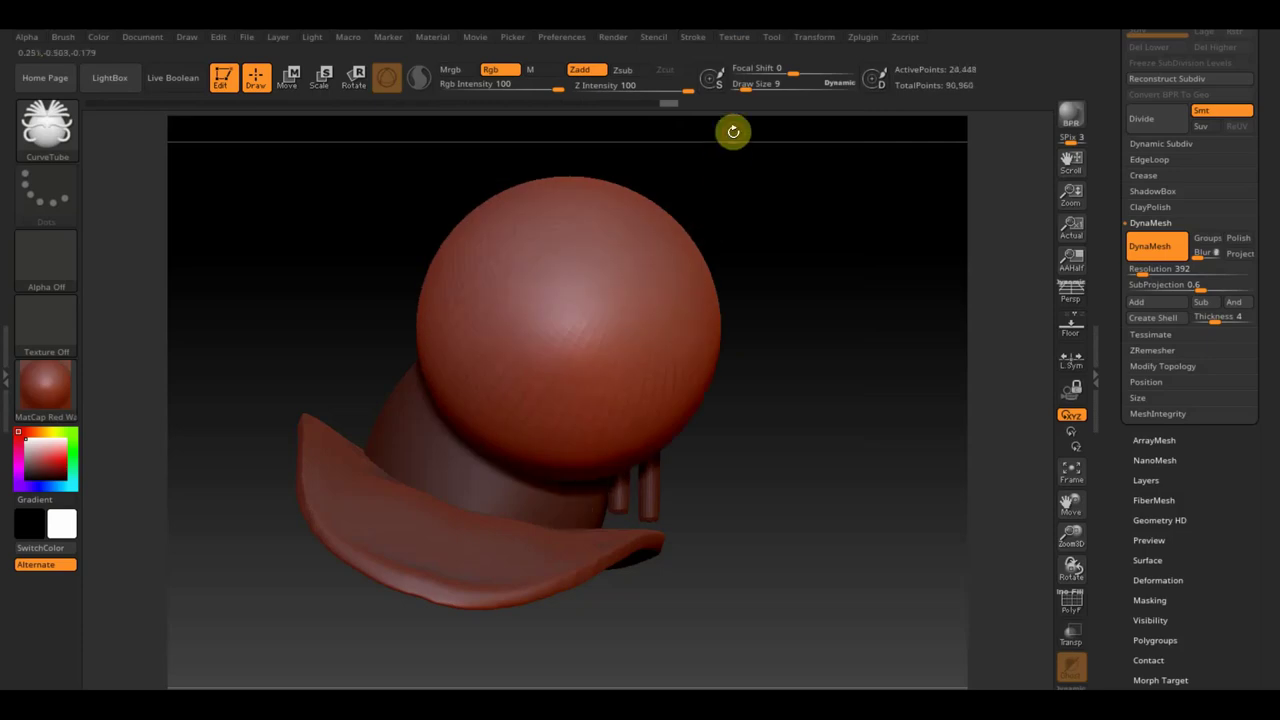
key("ctrl+z")
key("ctrl+z")
key("ctrl+z")
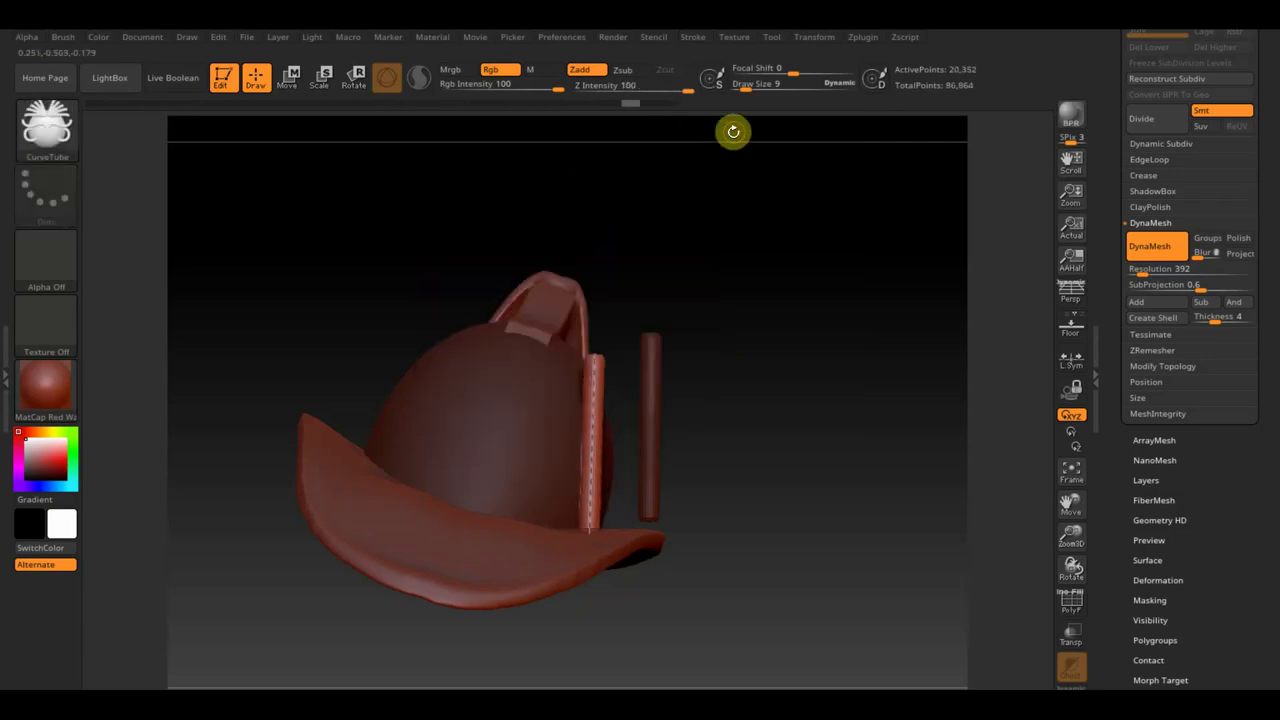
key("ctrl+z")
key("ctrl+z")
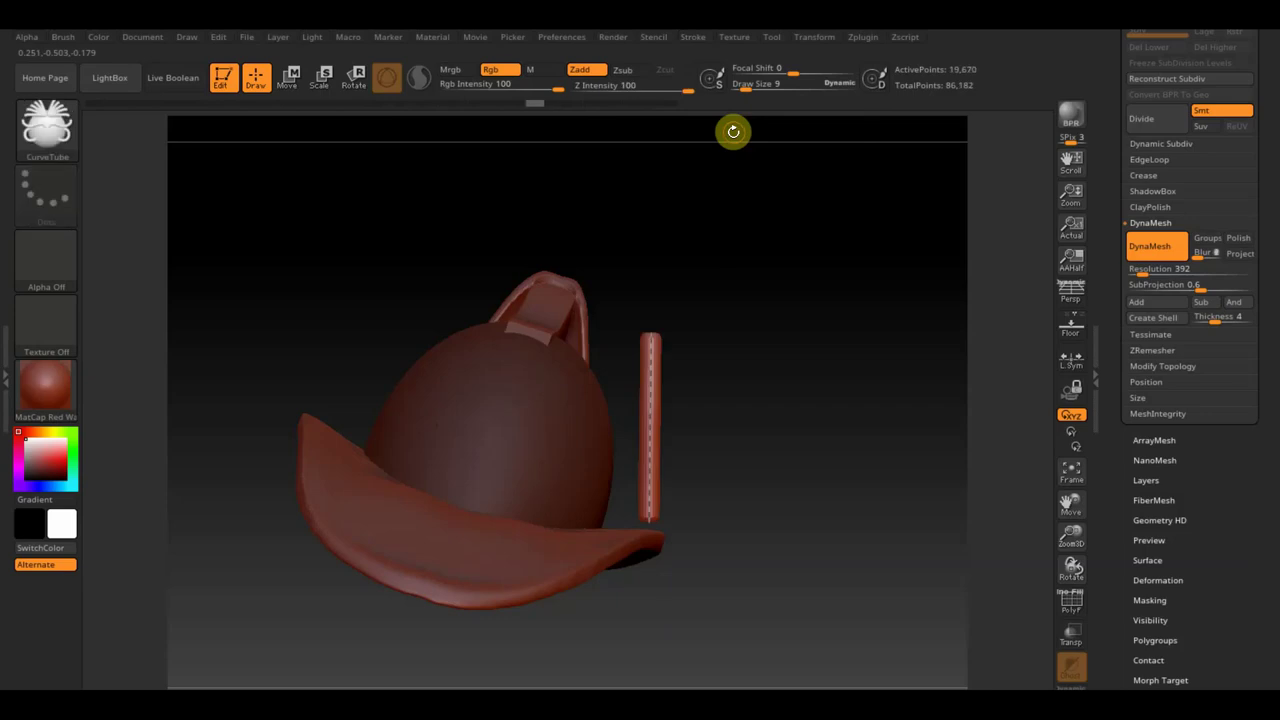
- Turn Curve Mode on with curve bending enabled and draw a ridge curve along the helmet
left_click(695, 37)
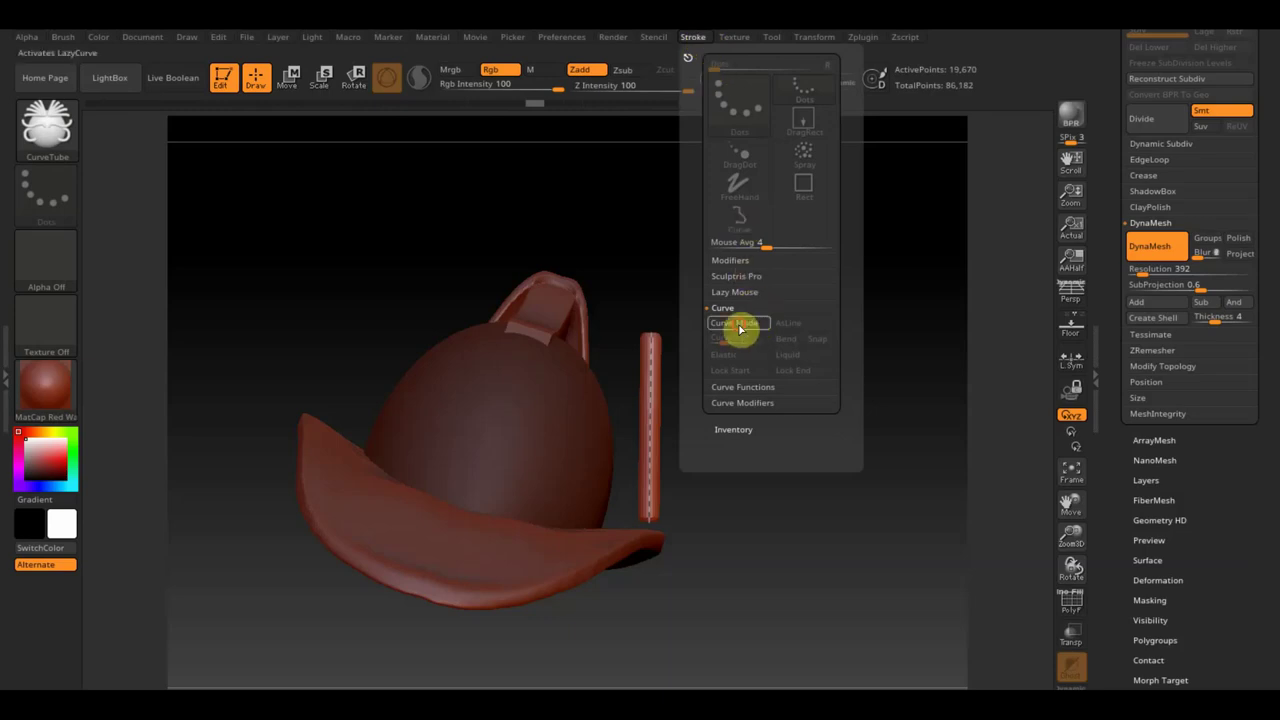
left_click(740, 326)
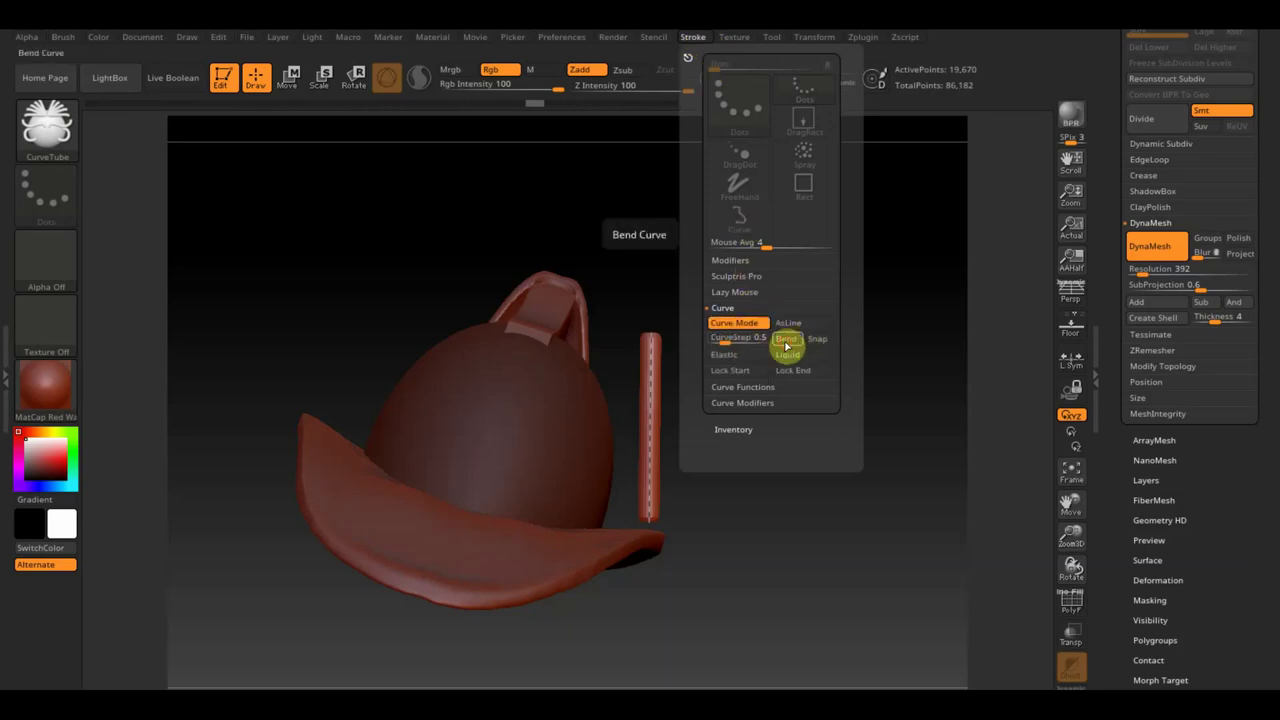
left_click(786, 344)
mouse_move(655, 392)
left_mouse_down()
mouse_move(665, 405)
mouse_move(283, 365)
left_mouse_up()
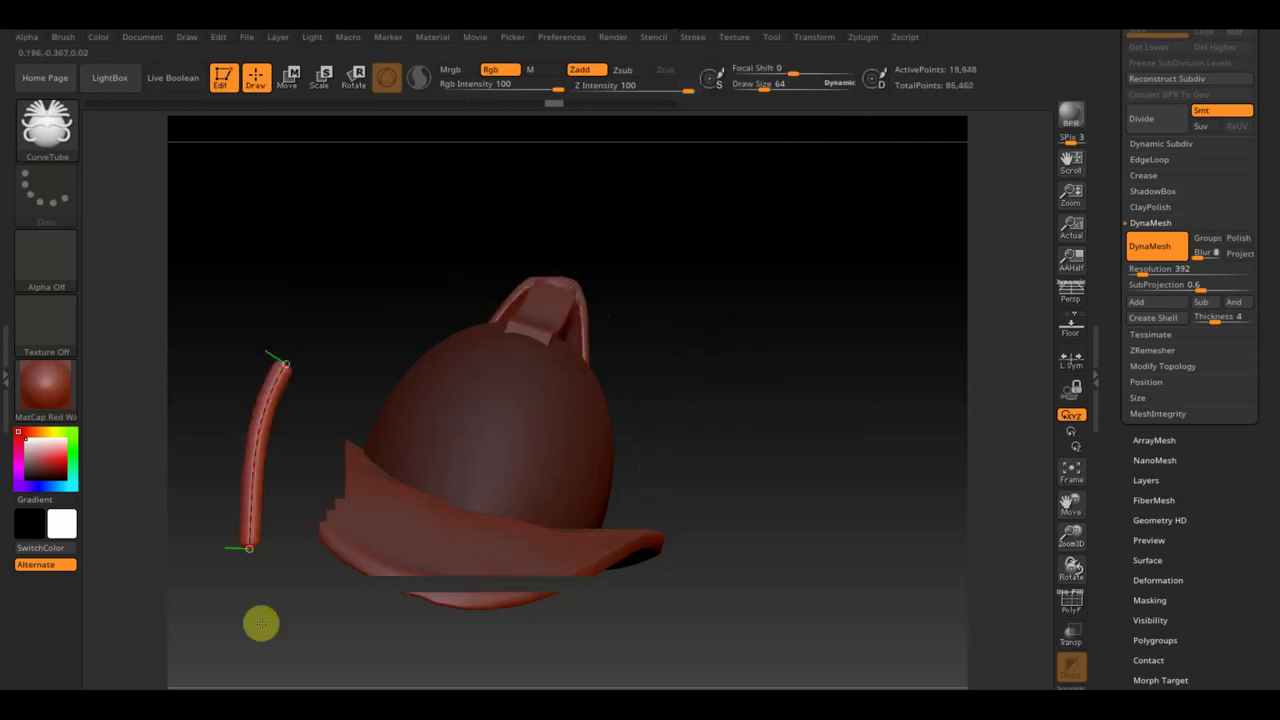
mouse_move(260, 623)
left_mouse_down()
mouse_move(580, 546)
mouse_move(586, 366)
mouse_move(571, 337)
left_mouse_up()
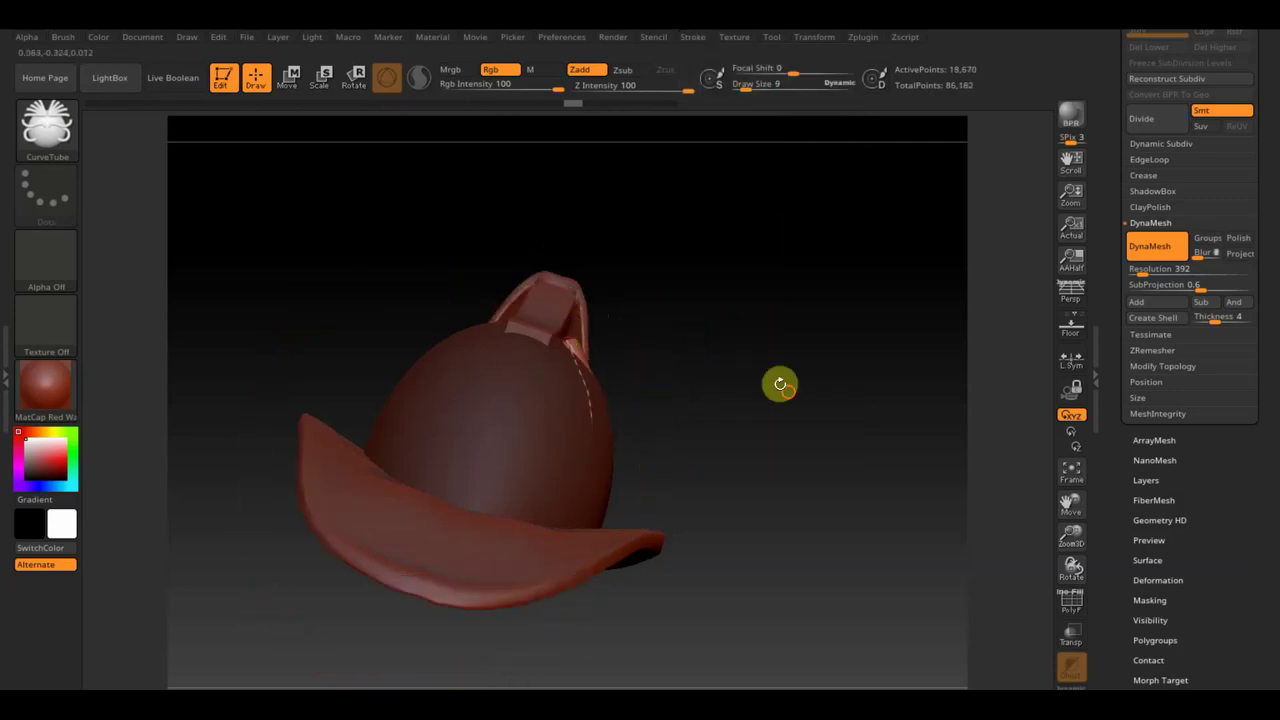
- Snap the ridge tube's lower end onto the brim and adjust its upper end
left_click_drag(780, 384, 674, 417)
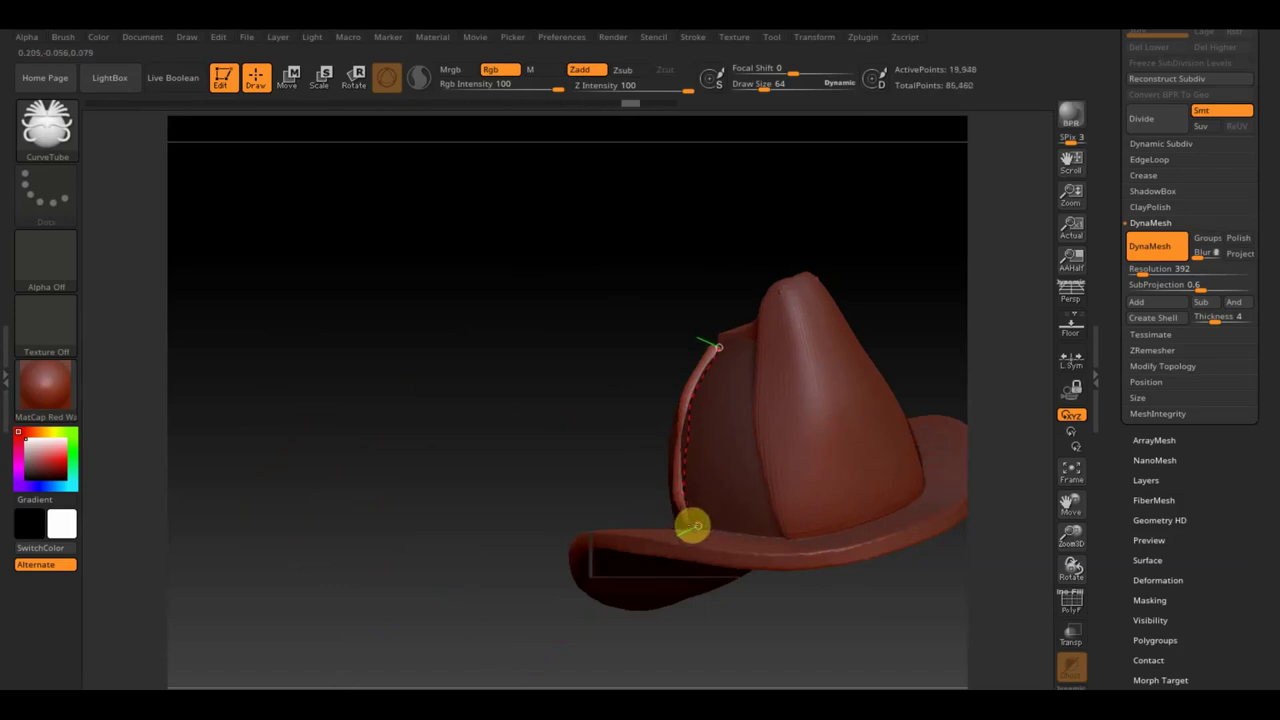
left_click(687, 528)
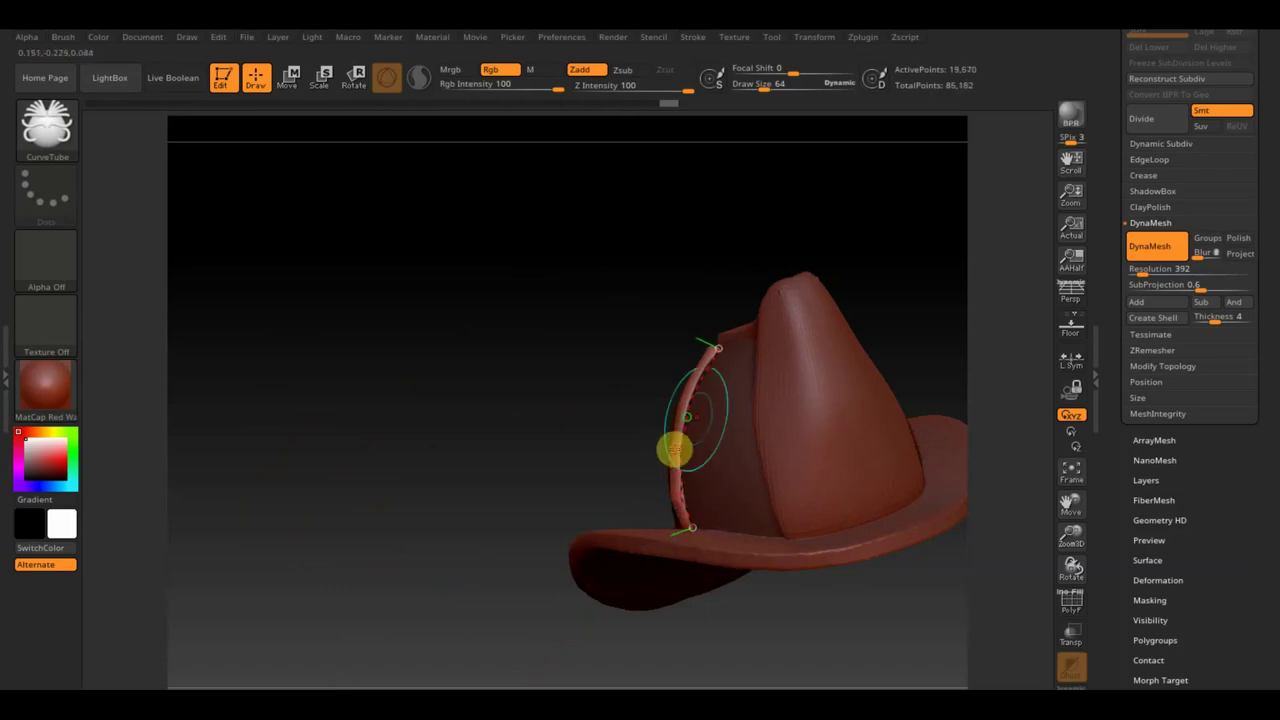
left_click_drag(553, 322, 600, 325)
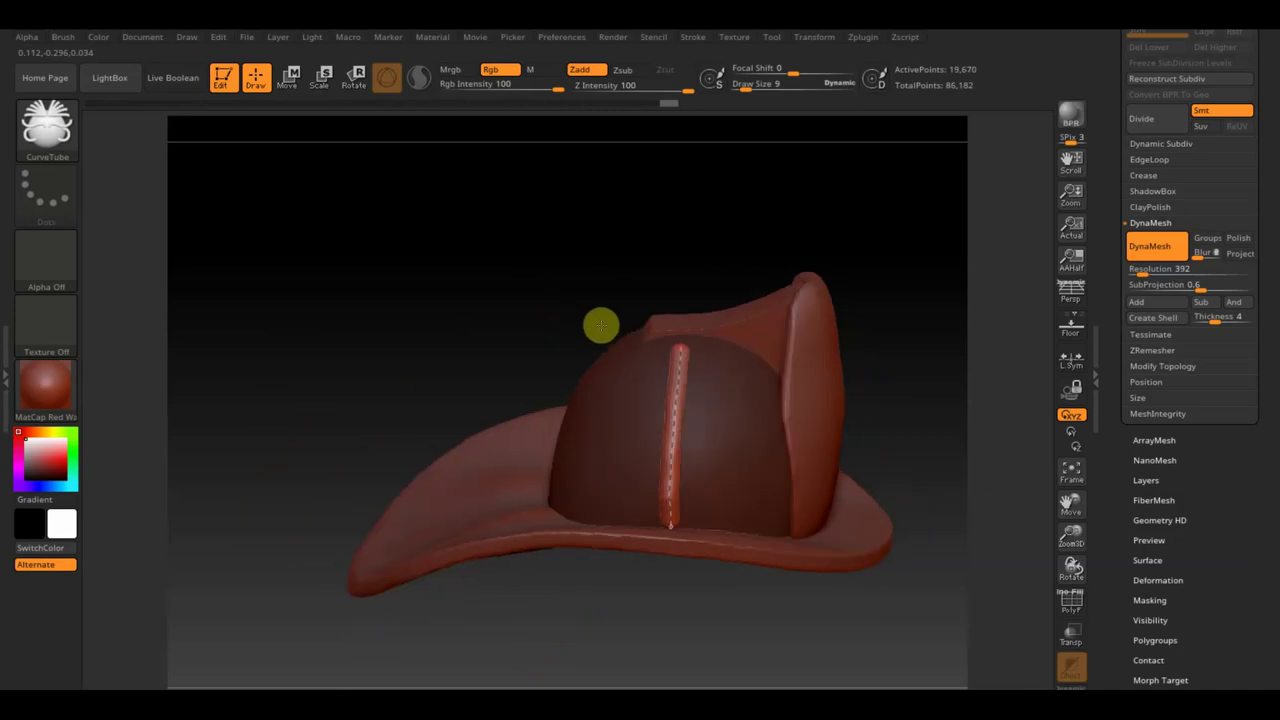
mouse_move(640, 280)
left_mouse_down()
mouse_move(634, 249)
mouse_move(694, 283)
left_mouse_up()
left_click(661, 345)
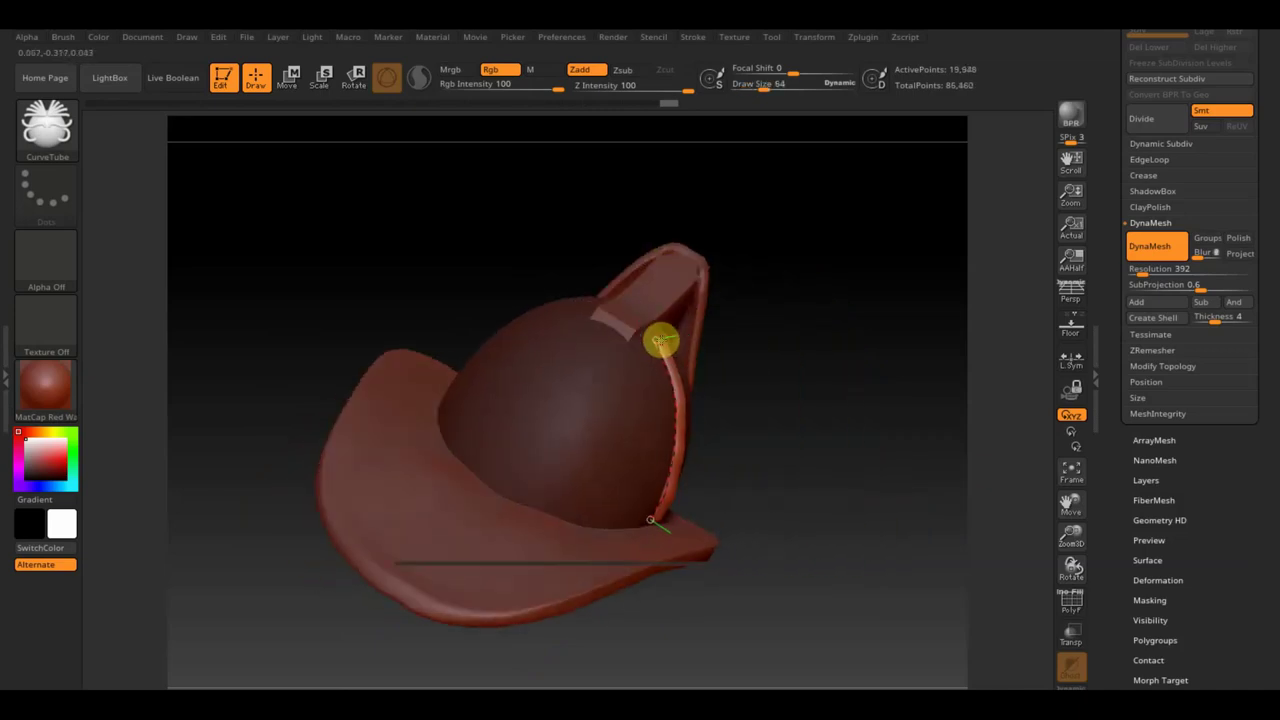
- Undo the top-end overshoot and orbit so the front ridge faces forward
left_click_drag(797, 469, 763, 431)
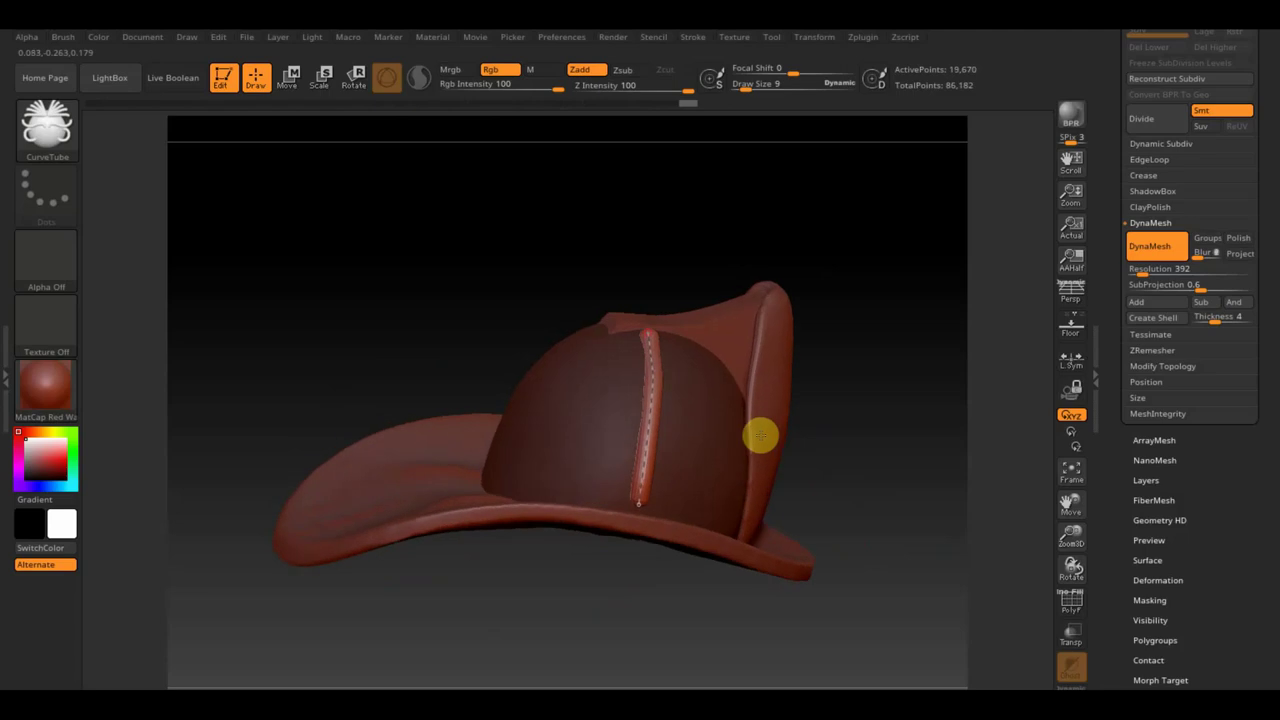
key("ctrl+z")
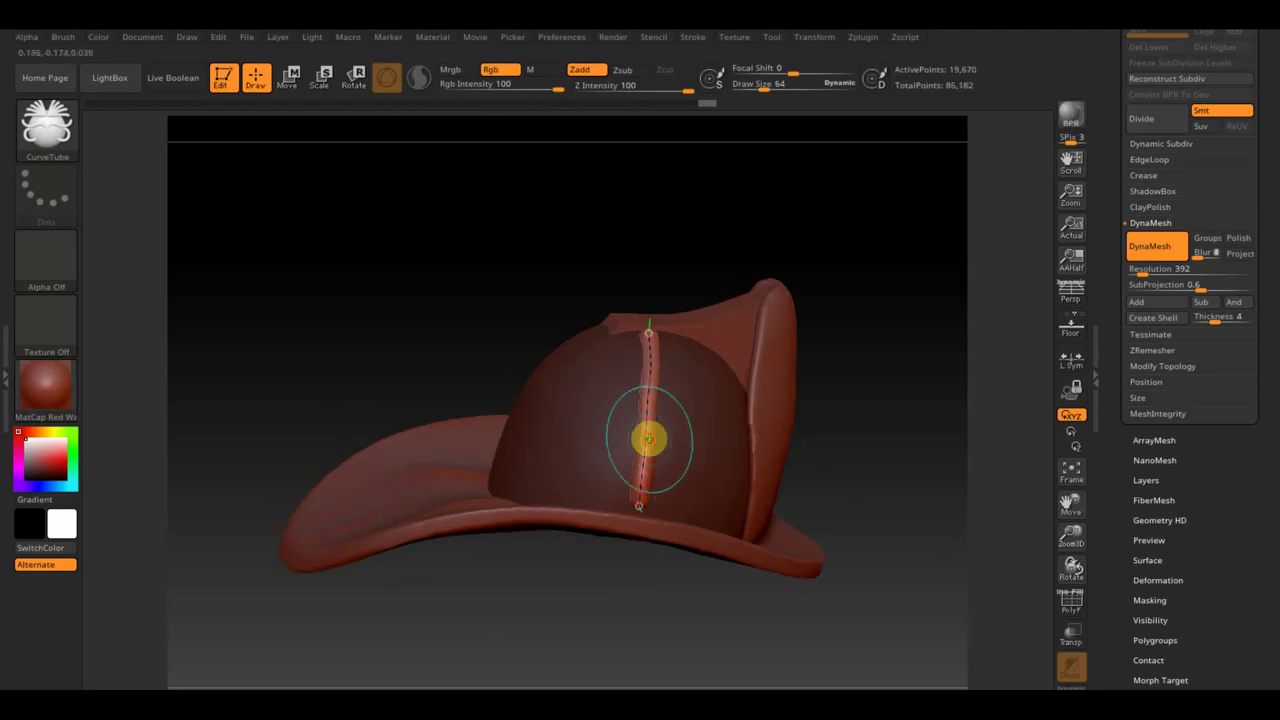
key("ctrl+z")
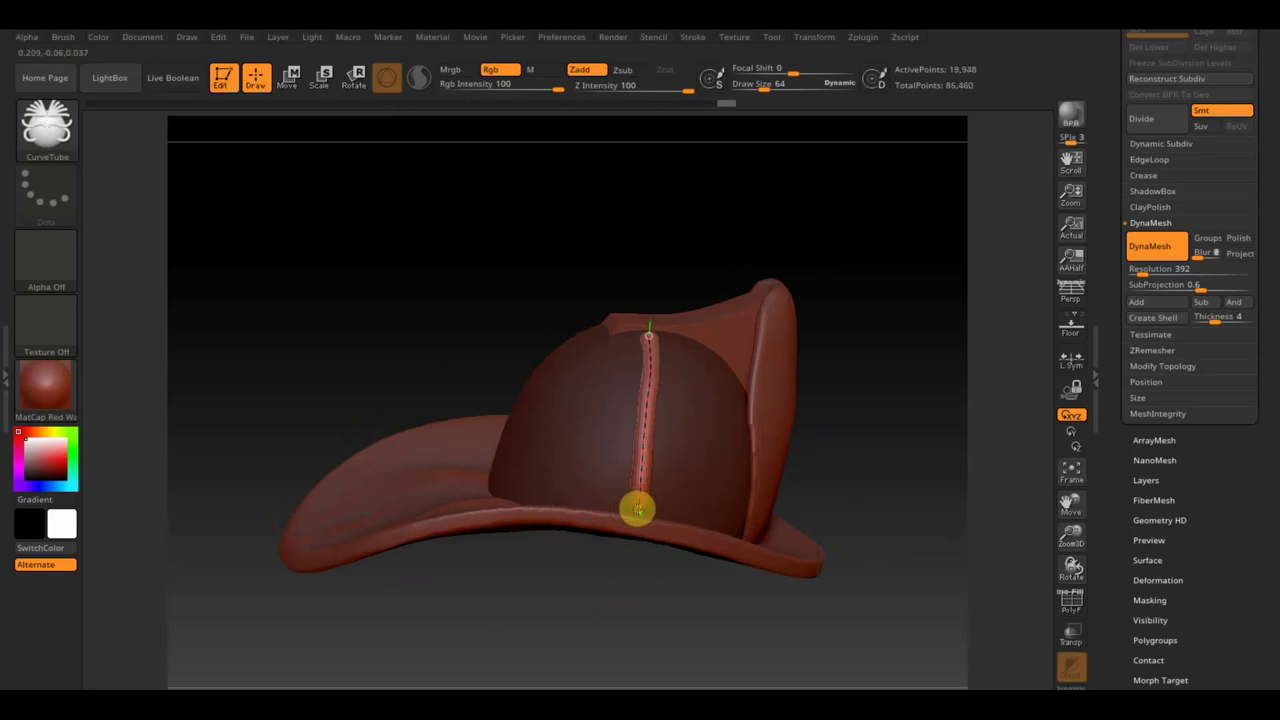
left_click_drag(720, 309, 656, 268)
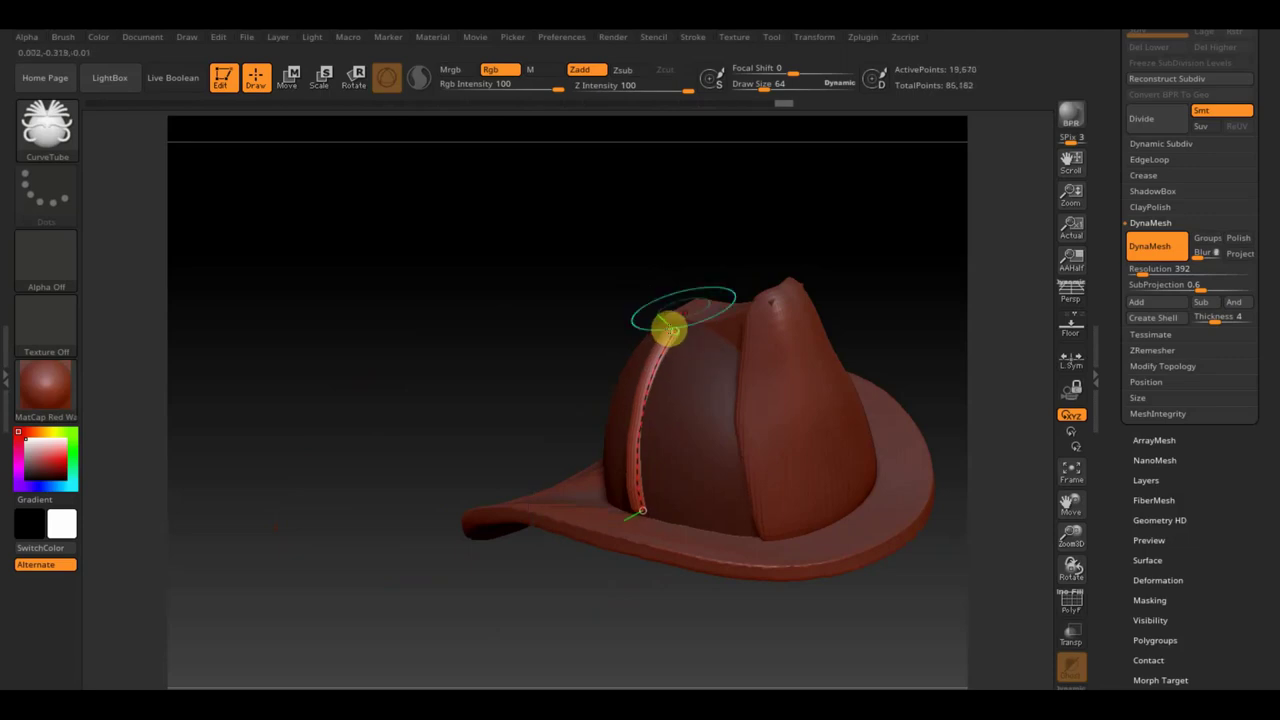
mouse_move(668, 330)
left_mouse_down()
mouse_move(786, 243)
mouse_move(789, 222)
mouse_move(789, 251)
left_mouse_up()
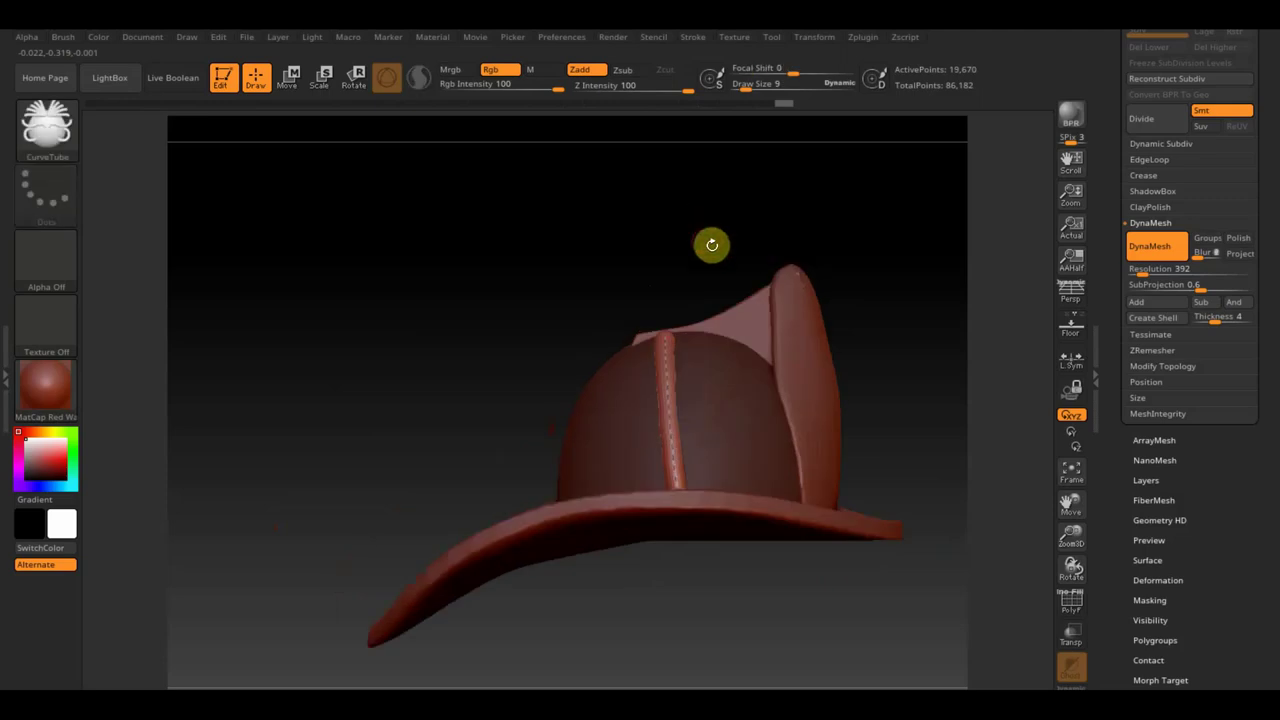
- Try placing the Transpose gizmo on the dome, then return to editing the ridge tube
left_click(287, 77)
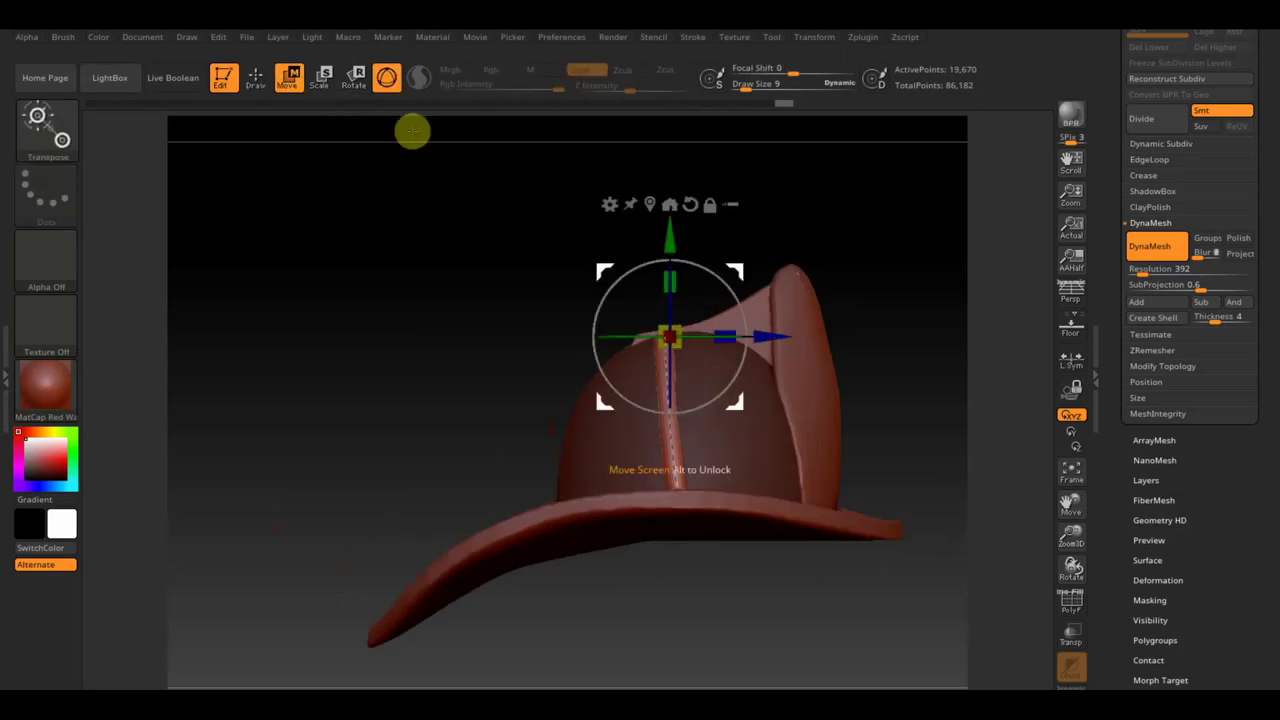
left_click_drag(720, 285, 724, 285)
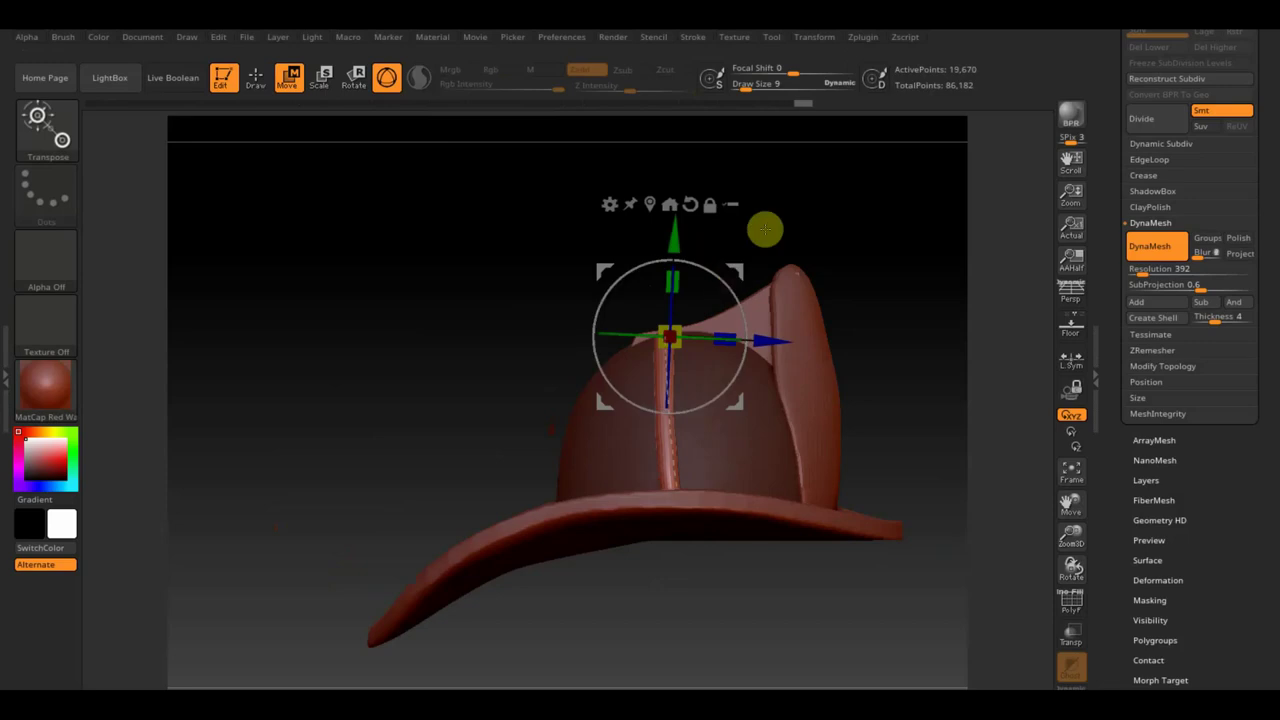
left_click_drag(765, 225, 835, 257)
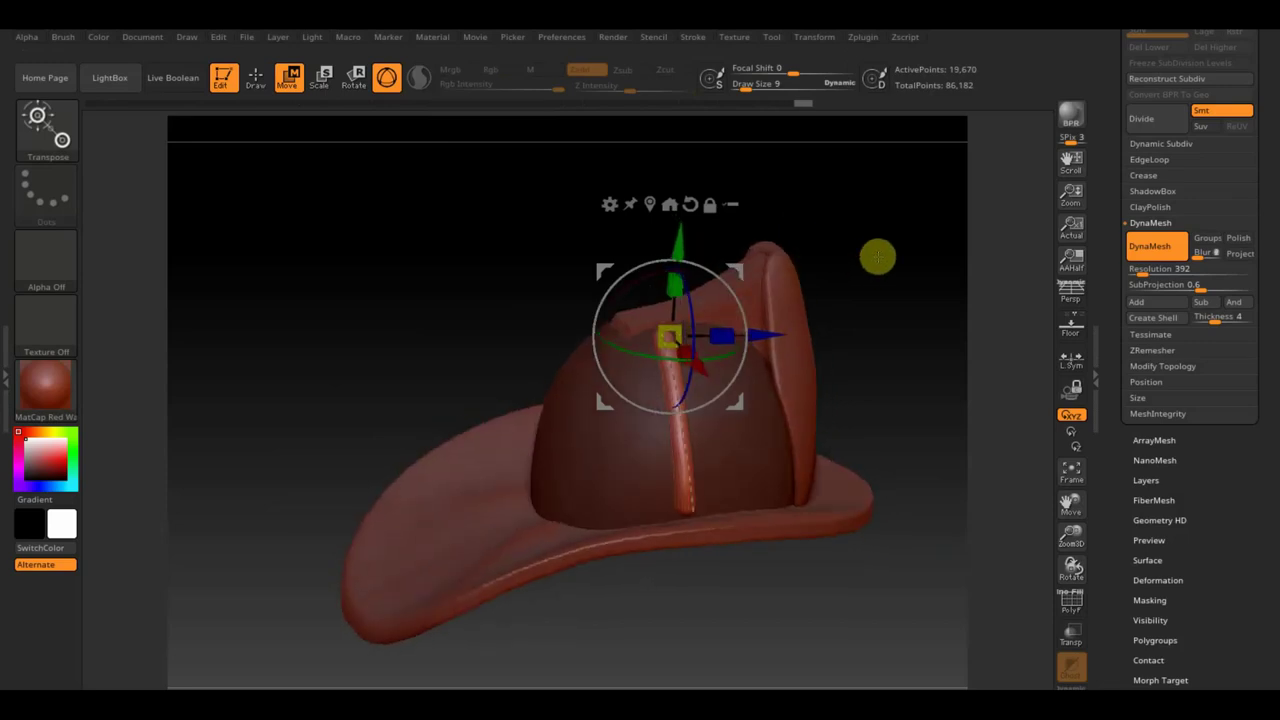
left_click(592, 451)
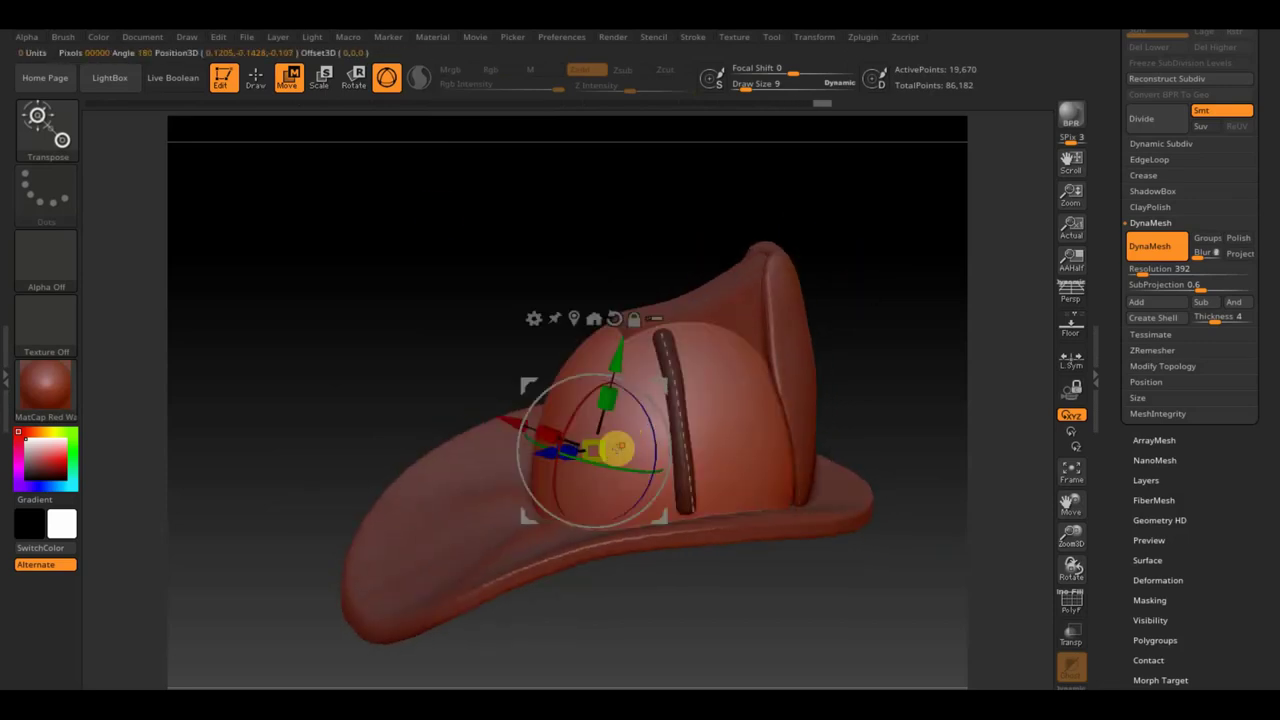
left_click(255, 77)
- Mask everything except the front ridge tube
key("b")
key("c")
key("t")
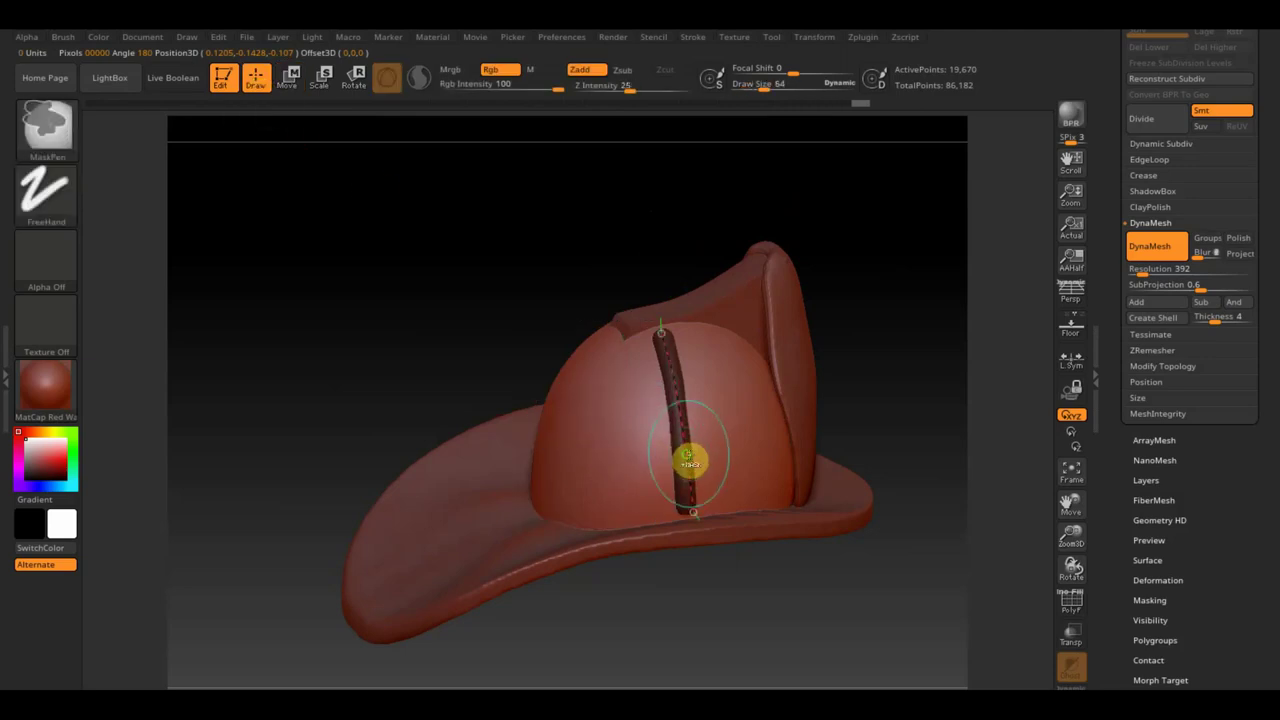
left_click(690, 462, "ctrl")
key("ctrl")
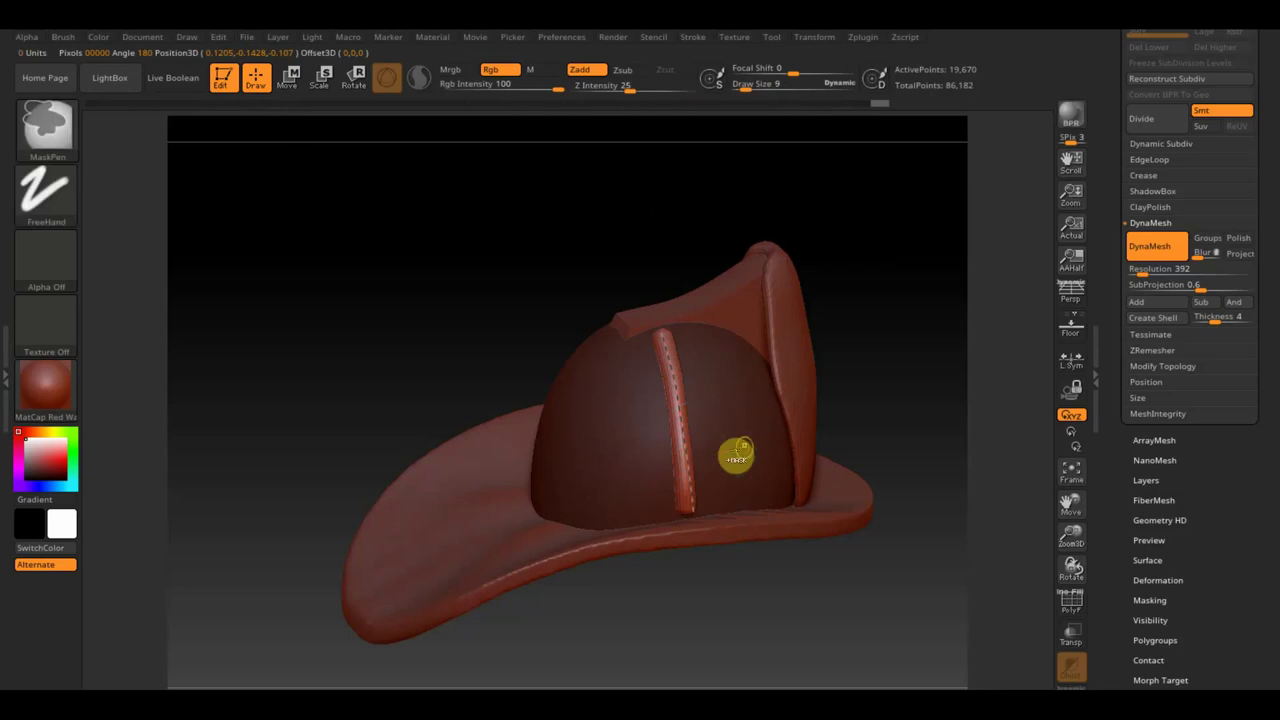
key("shift")
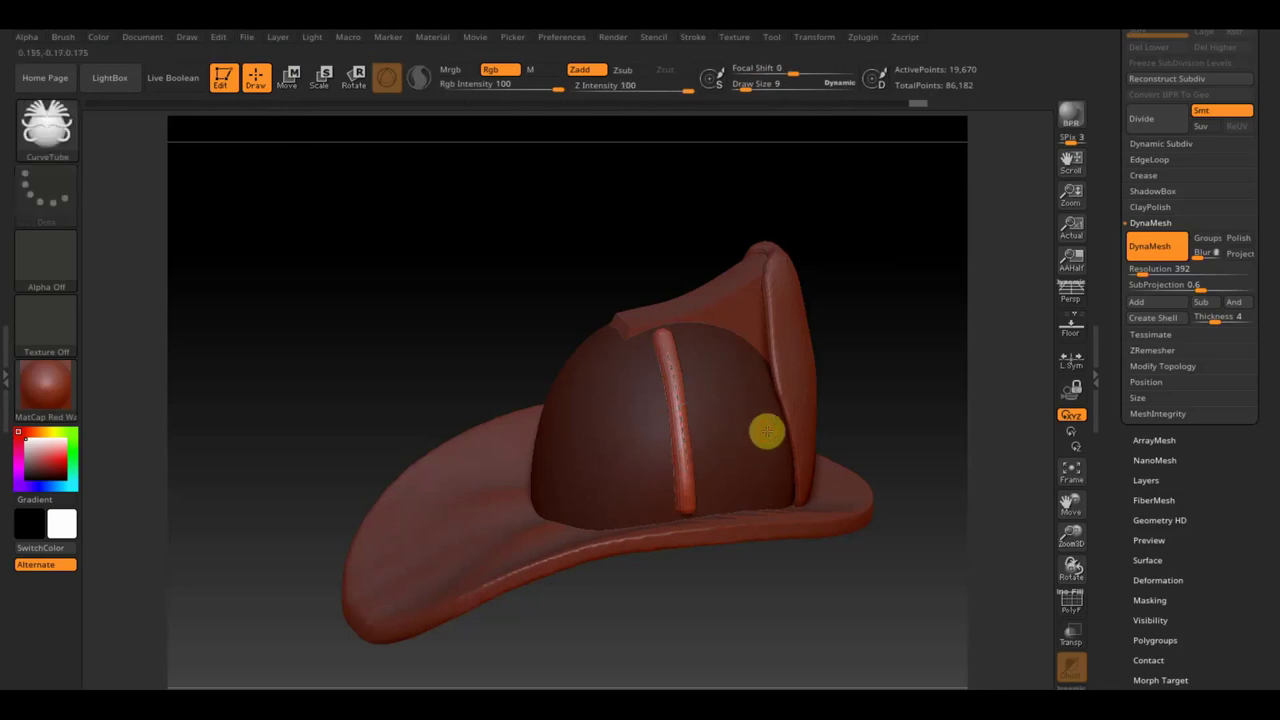
left_click_drag(873, 387, 867, 376)
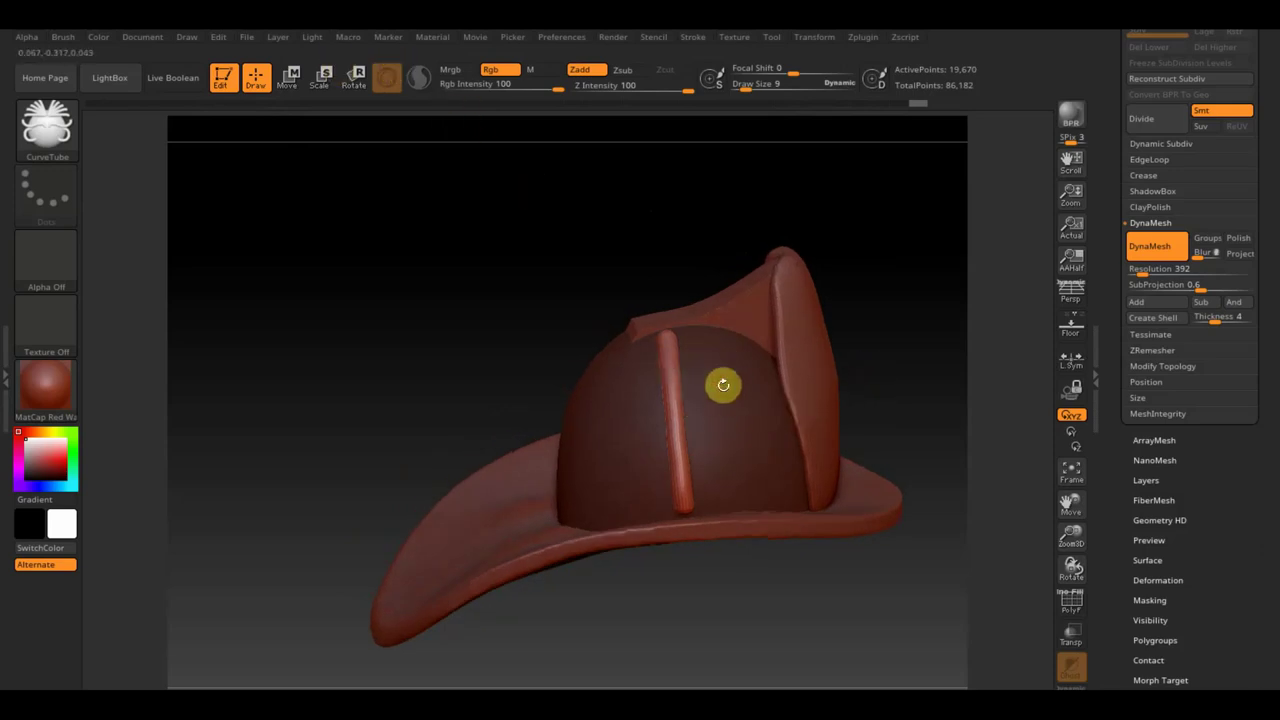
- Duplicate the front ridge with Transpose, then rotate and shift the copy across the dome
left_click(287, 77)
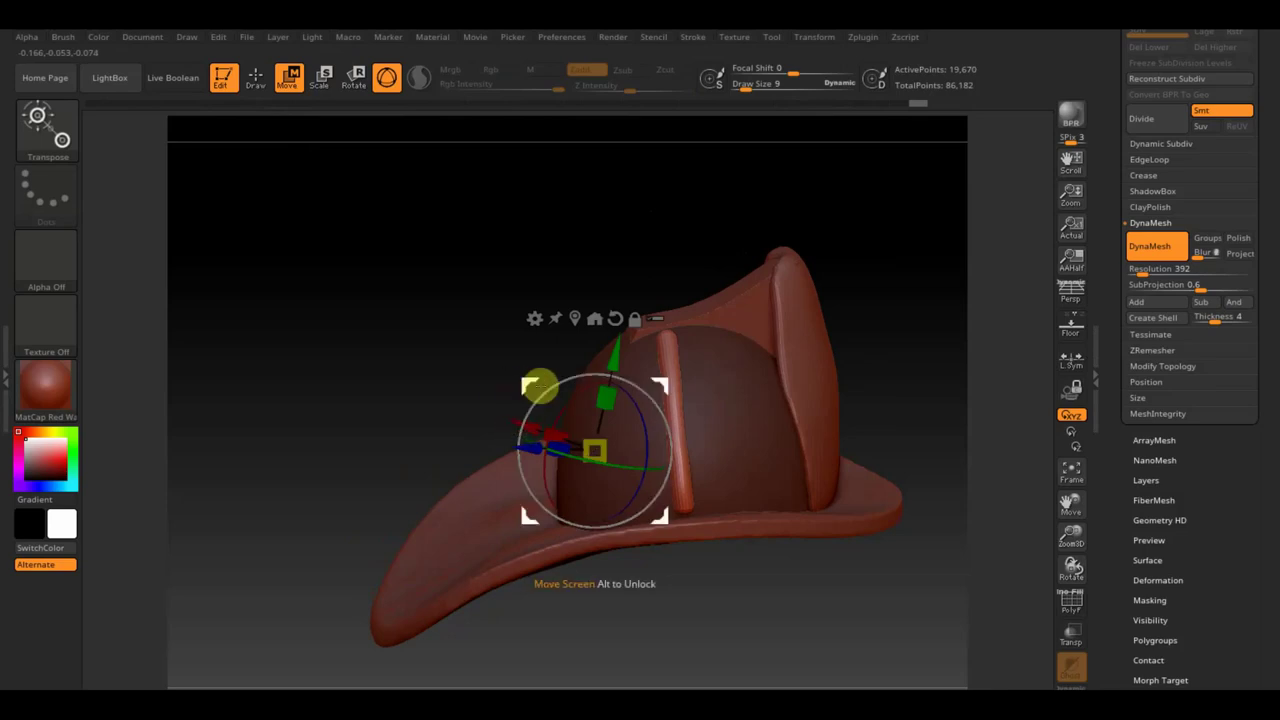
left_click_drag(522, 381, 487, 391, "ctrl")
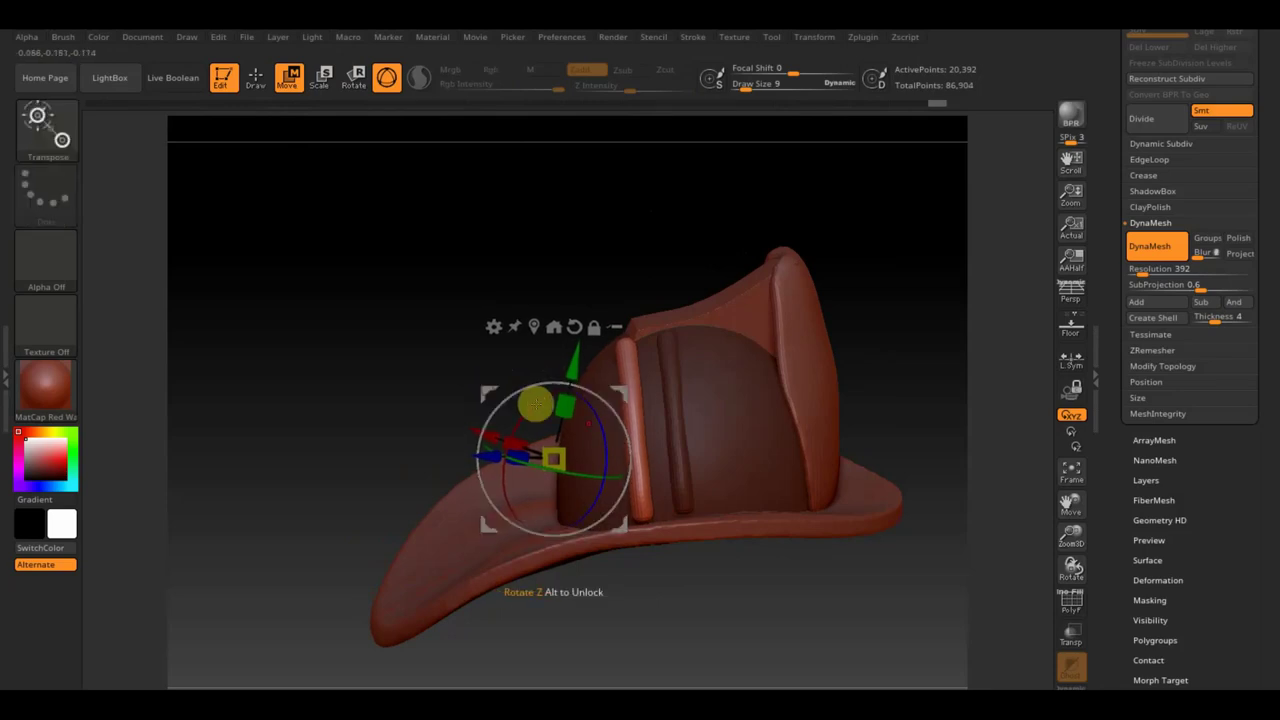
mouse_move(610, 430)
left_mouse_down()
mouse_move(608, 366)
mouse_move(628, 314)
mouse_move(634, 386)
mouse_move(620, 430)
mouse_move(612, 388)
left_mouse_up()
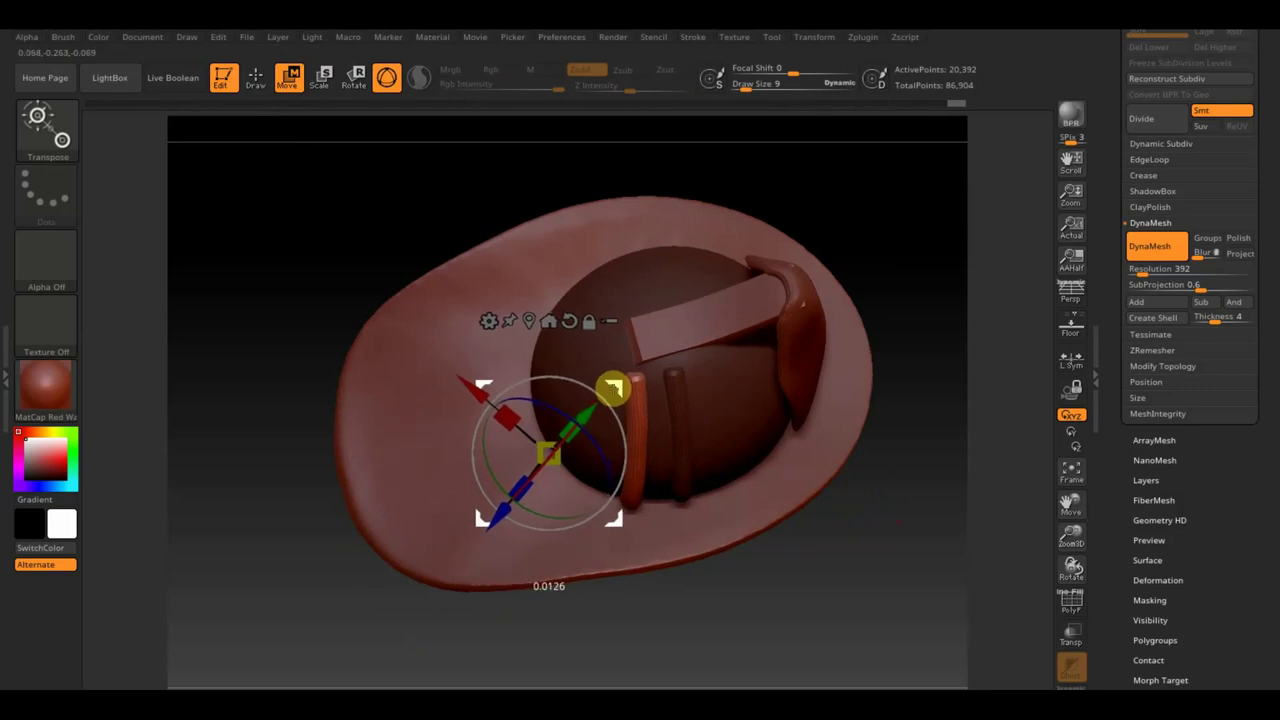
mouse_move(848, 632)
left_mouse_down()
mouse_move(832, 517)
mouse_move(843, 503)
left_mouse_up()
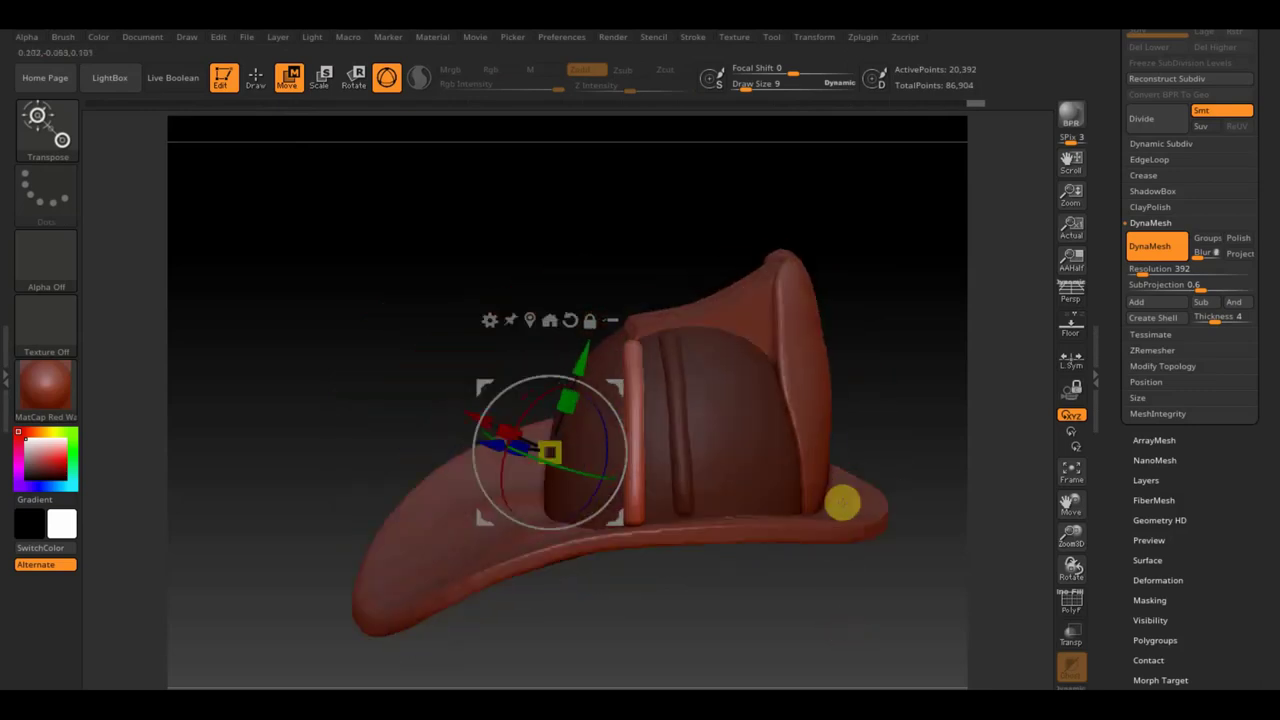
left_click_drag(580, 362, 580, 356)
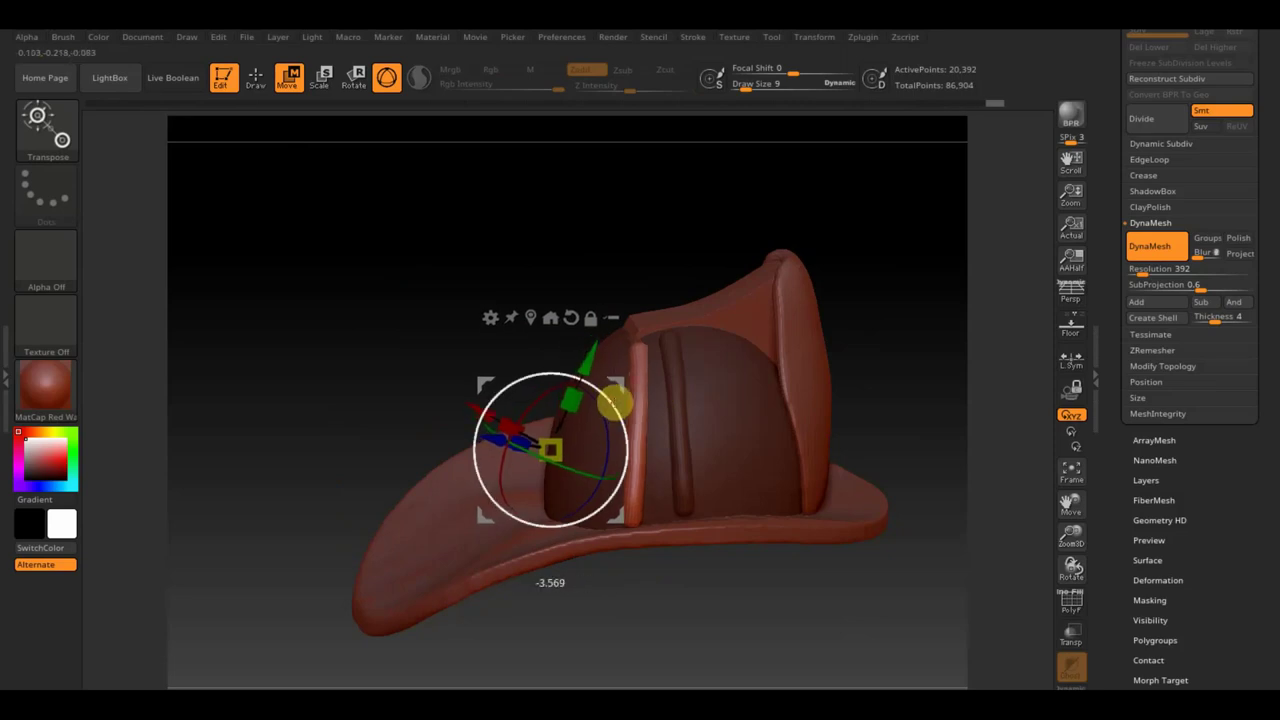
left_click_drag(603, 382, 608, 413)
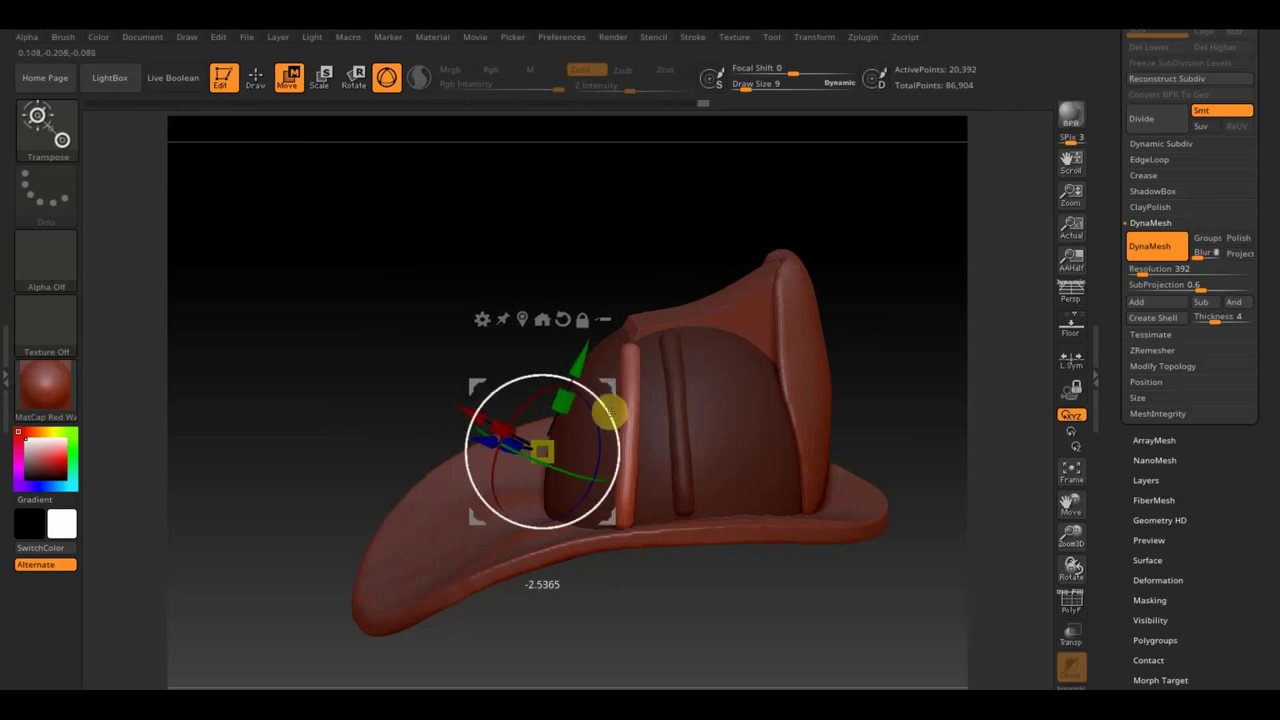
left_click(577, 358)
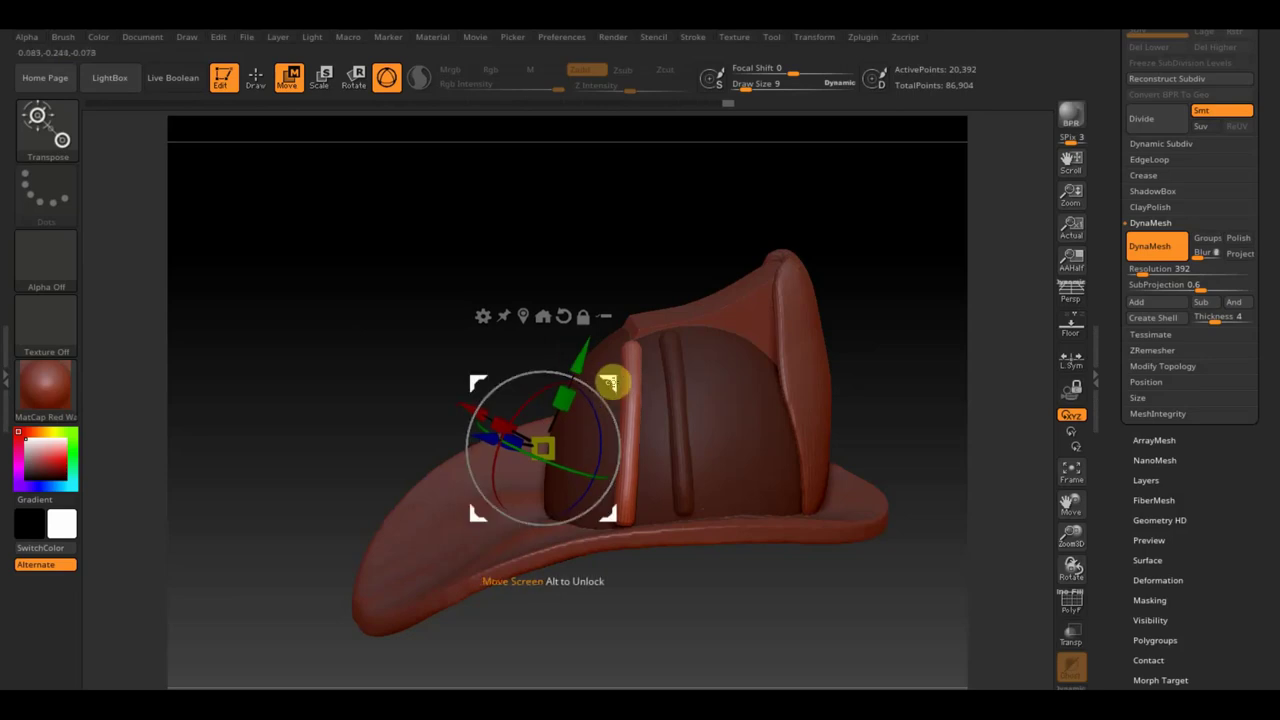
mouse_move(609, 381)
left_mouse_down()
mouse_move(704, 373)
mouse_move(682, 363)
mouse_move(716, 390)
left_mouse_up()
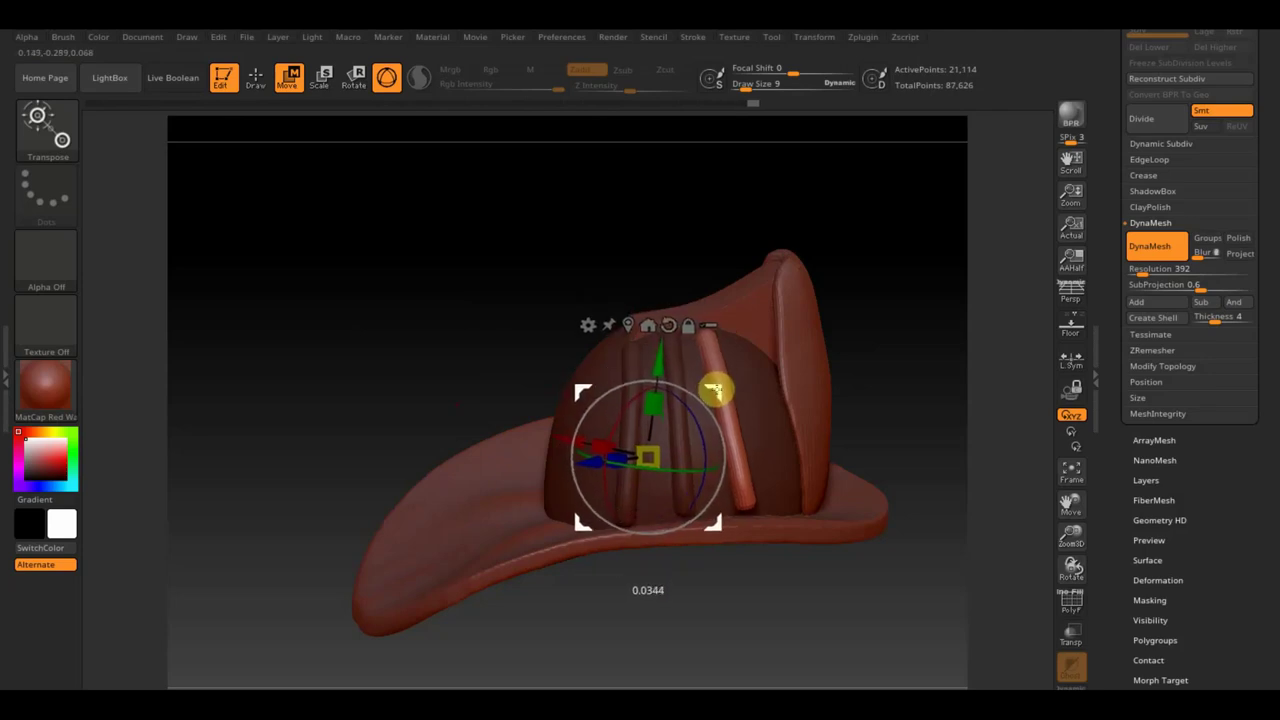
- Rotate the copied ridge strip and stretch it vertically to a 1.1111 scale
left_click_drag(929, 447, 817, 454)
mouse_move(703, 414)
left_mouse_down()
mouse_move(709, 389)
mouse_move(722, 400)
left_mouse_up()
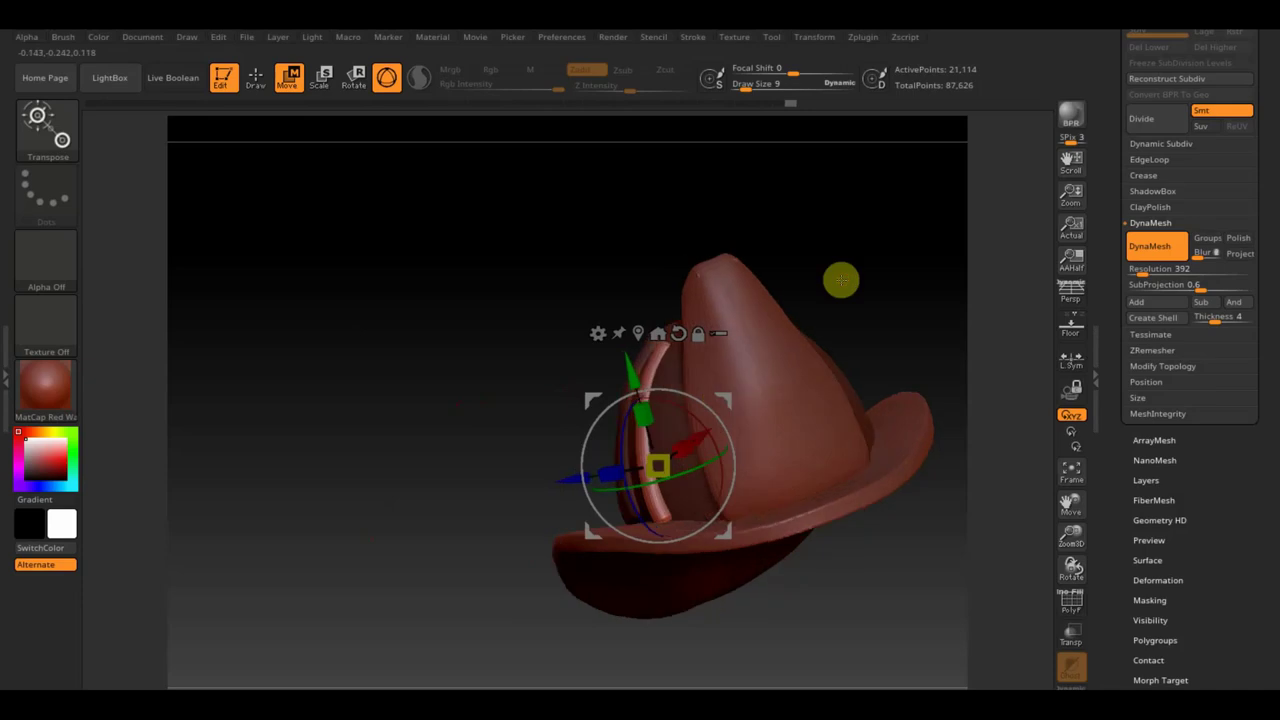
mouse_move(840, 277)
left_mouse_down()
mouse_move(920, 260)
mouse_move(840, 310)
left_mouse_up()
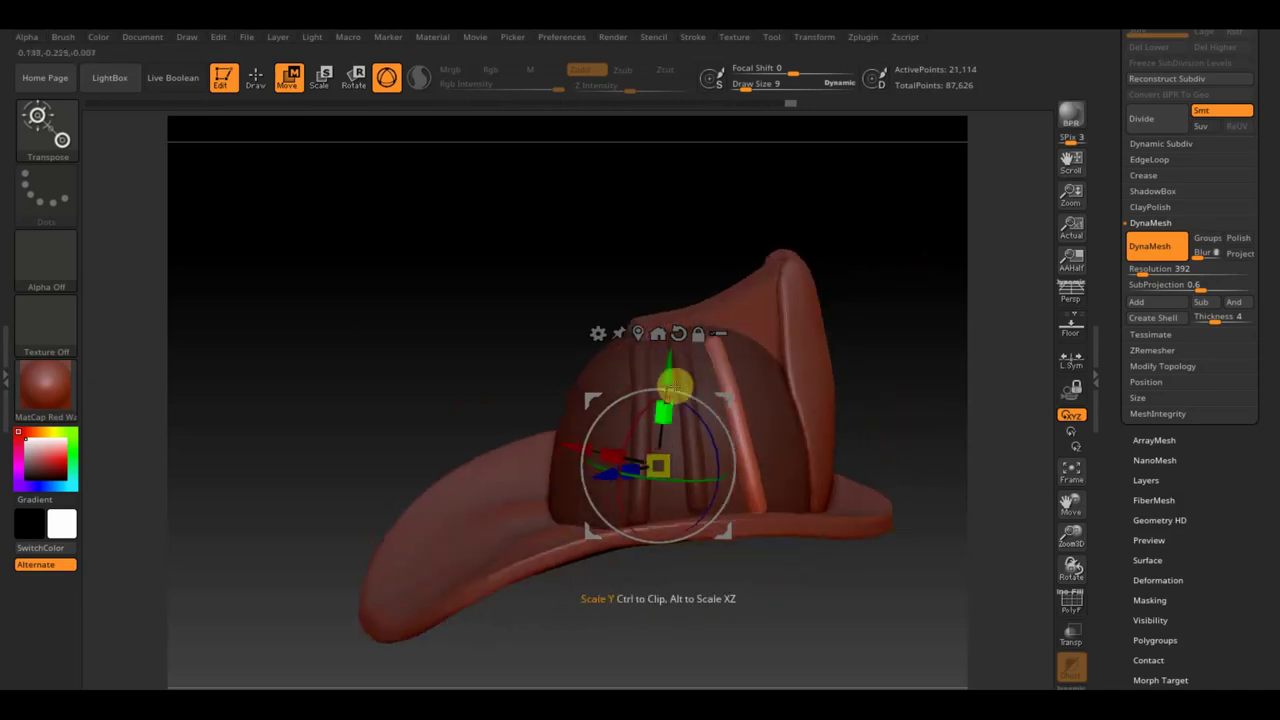
left_click_drag(664, 411, 665, 407)
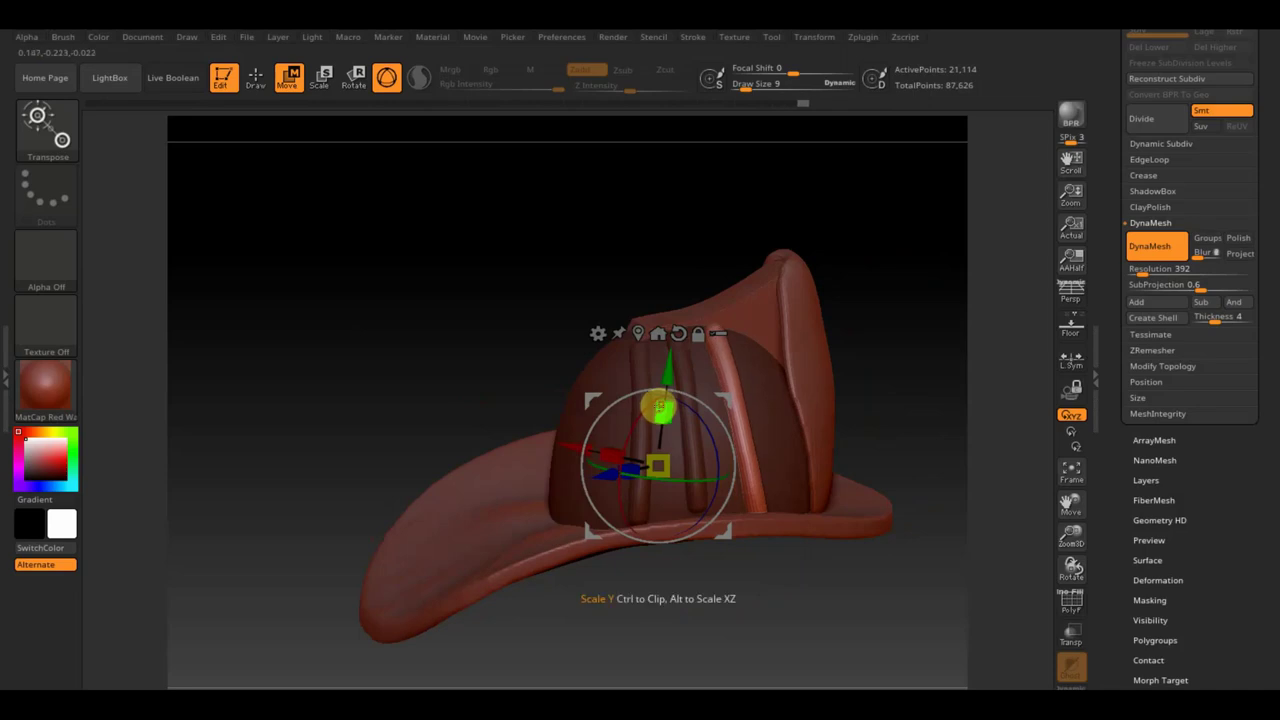
mouse_move(873, 376)
left_mouse_down()
mouse_move(923, 408)
mouse_move(934, 469)
mouse_move(960, 391)
mouse_move(956, 338)
mouse_move(911, 386)
mouse_move(871, 380)
left_mouse_up()
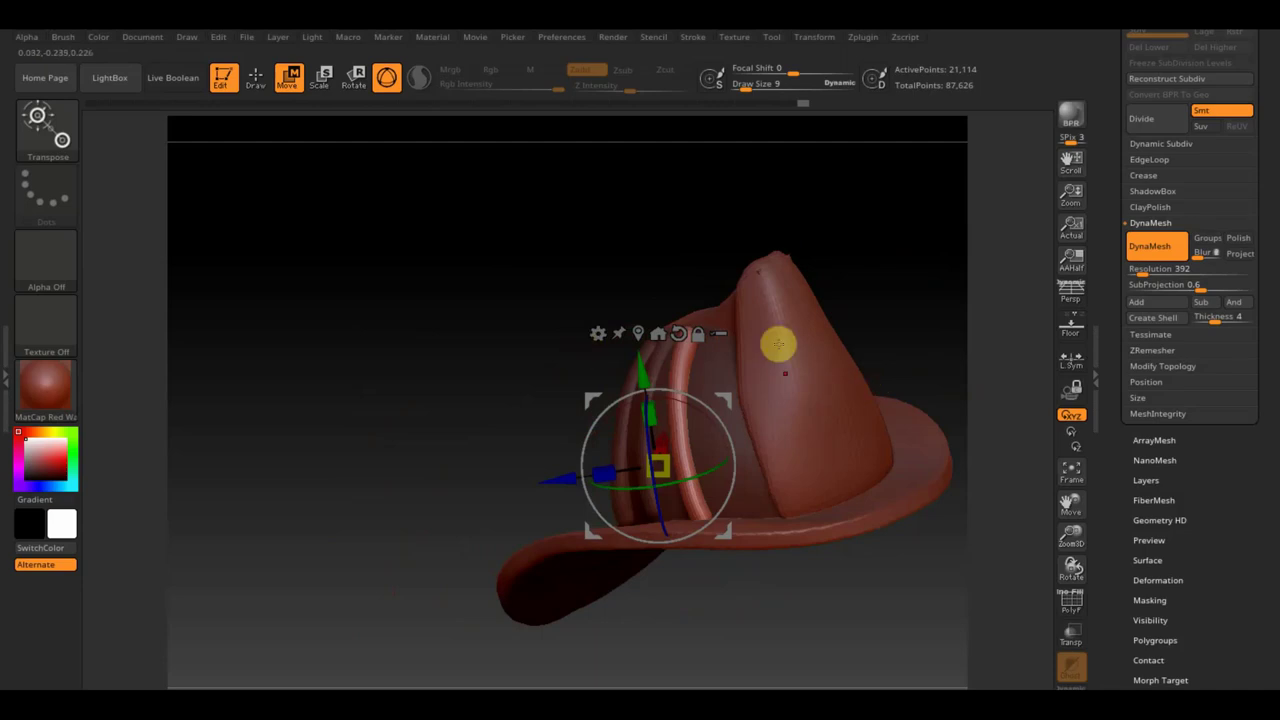
mouse_move(920, 324)
left_mouse_down()
mouse_move(883, 326)
mouse_move(983, 309)
mouse_move(940, 366)
mouse_move(917, 503)
mouse_move(931, 523)
left_mouse_up()
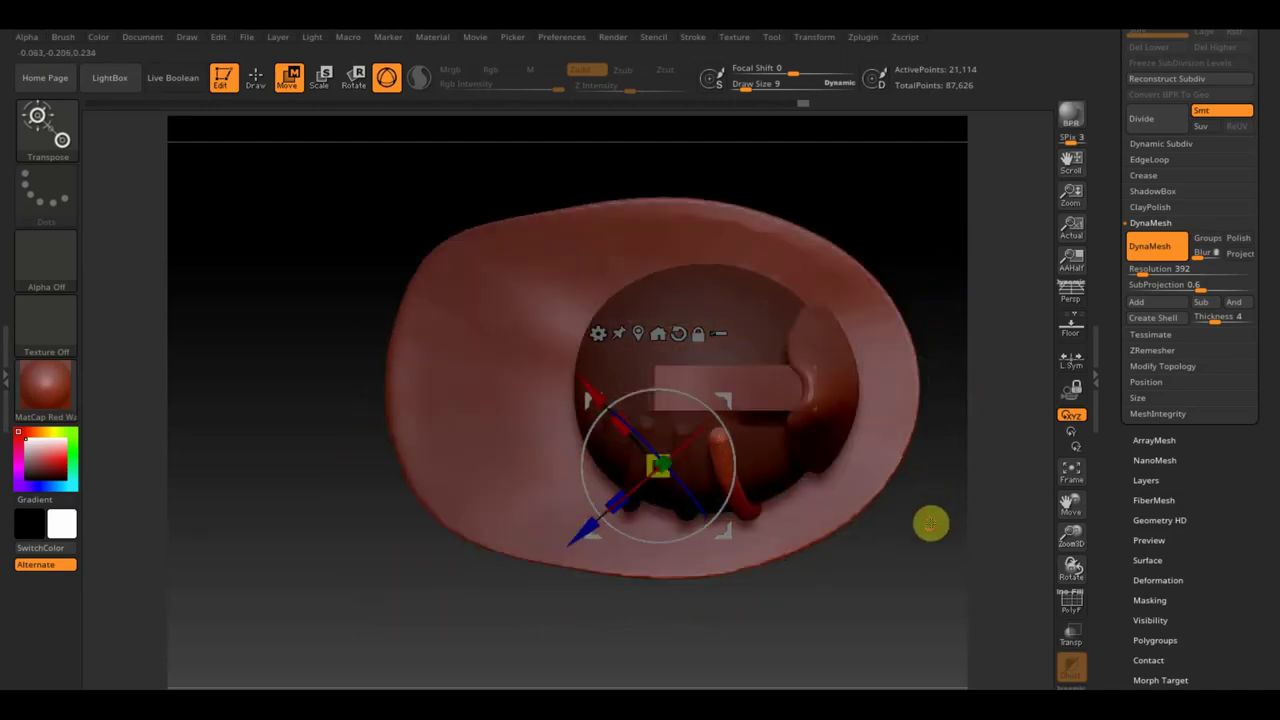
- Tilt and shift the side ridge strip so it hugs the dome's right side against the crown
mouse_move(720, 423)
left_mouse_down()
mouse_move(736, 402)
mouse_move(594, 340)
mouse_move(608, 488)
left_mouse_up()
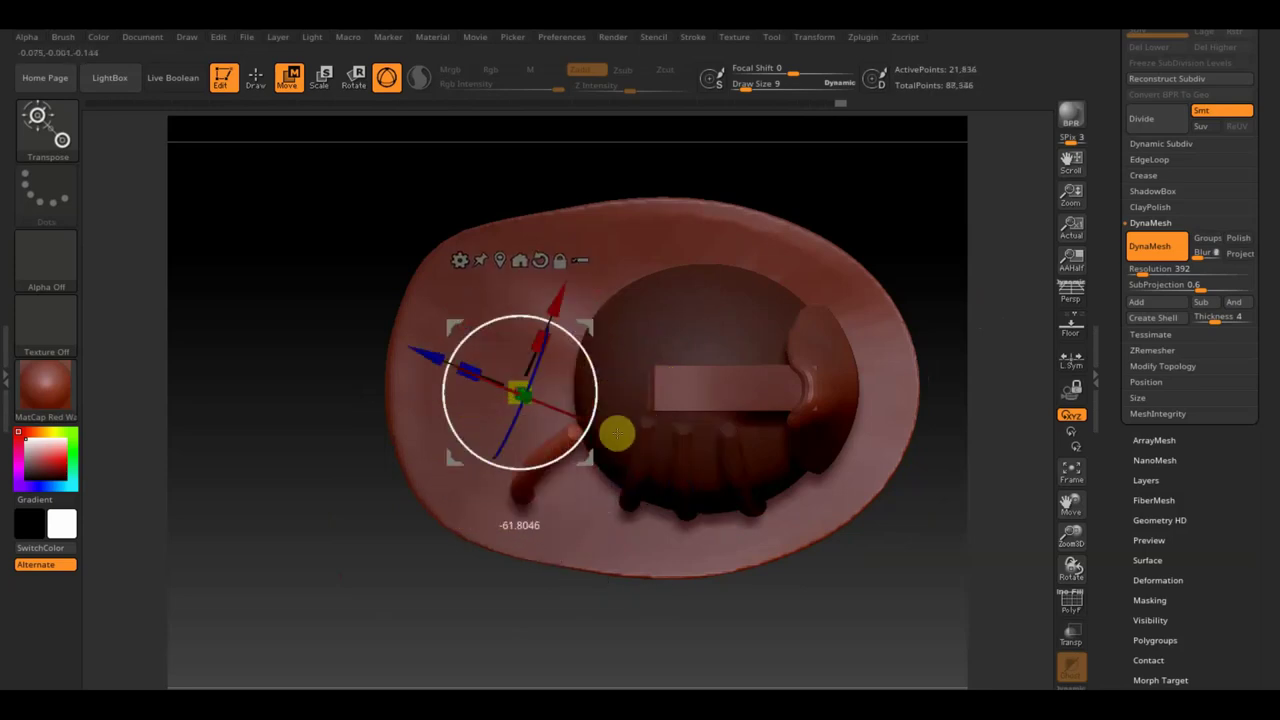
mouse_move(580, 337)
left_mouse_down()
mouse_move(645, 270)
mouse_move(697, 247)
left_mouse_up()
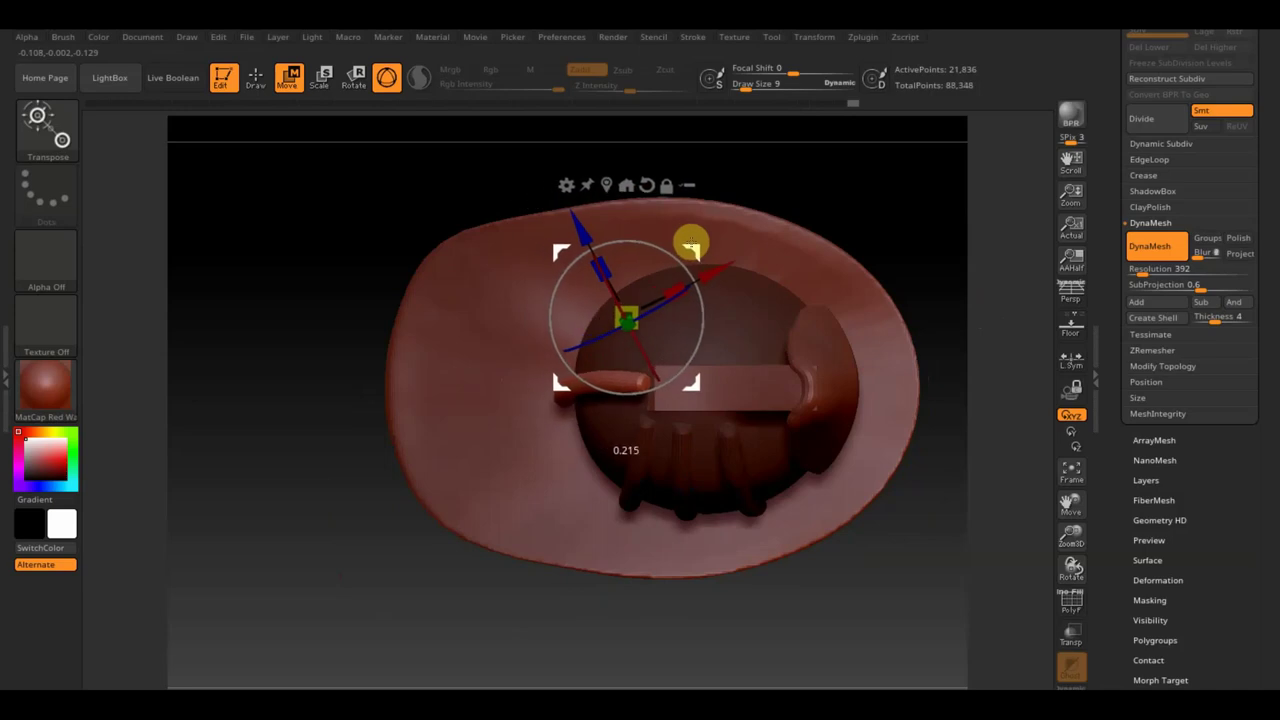
mouse_move(954, 569)
left_mouse_down()
mouse_move(948, 406)
mouse_move(934, 409)
left_mouse_up()
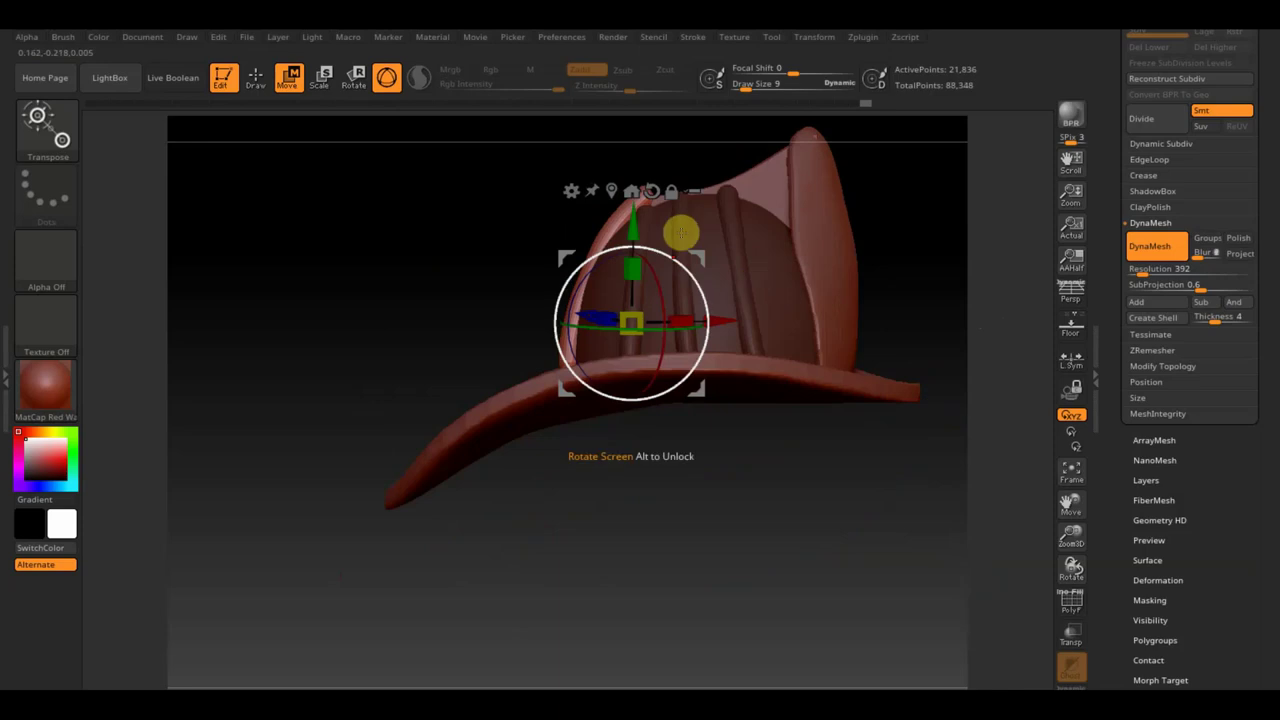
mouse_move(683, 229)
left_mouse_down()
mouse_move(688, 293)
mouse_move(700, 272)
left_mouse_up()
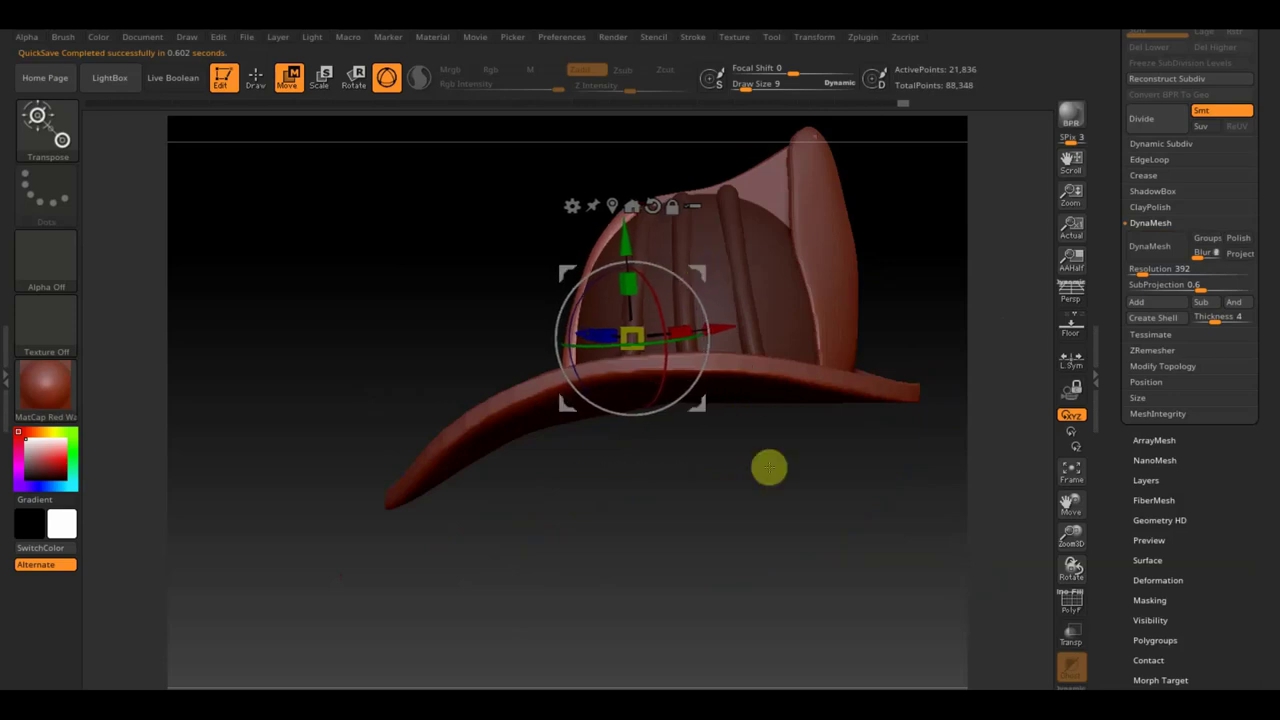
mouse_move(815, 513)
left_mouse_down()
mouse_move(712, 635)
mouse_move(800, 634)
mouse_move(774, 609)
left_mouse_up()
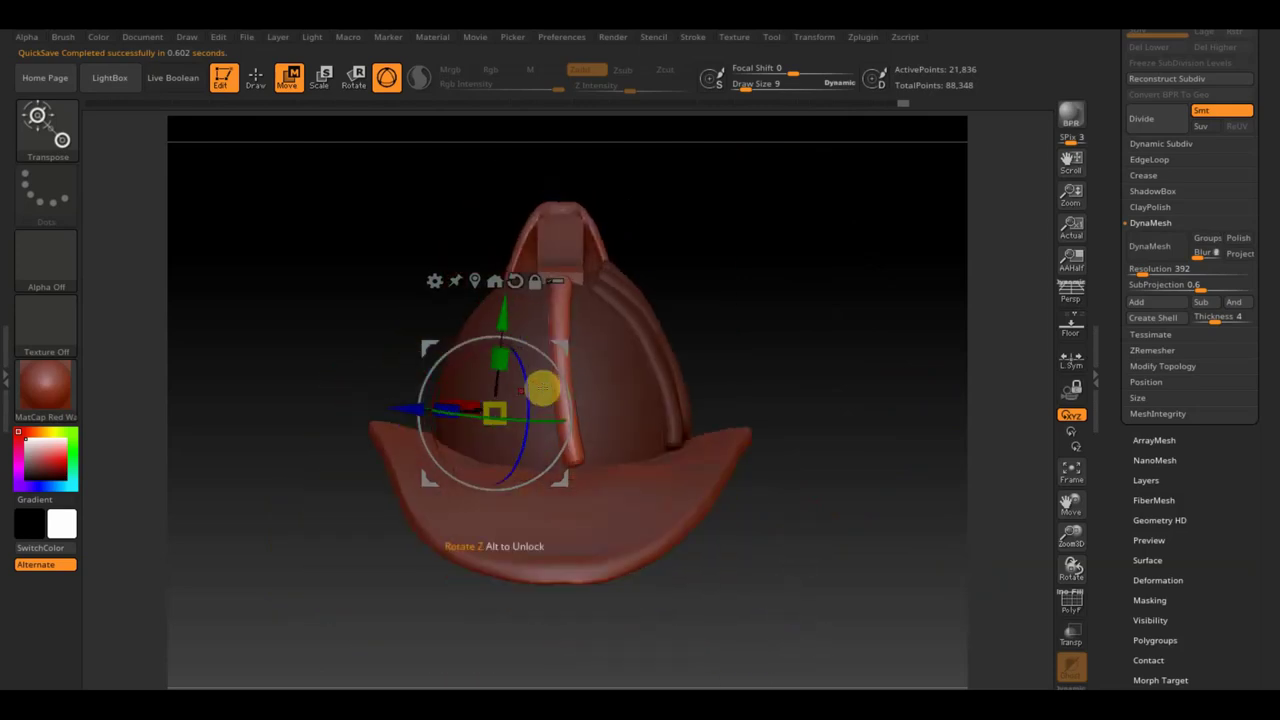
mouse_move(531, 417)
left_mouse_down()
mouse_move(551, 422)
mouse_move(563, 349)
mouse_move(634, 366)
mouse_move(711, 348)
left_mouse_up()
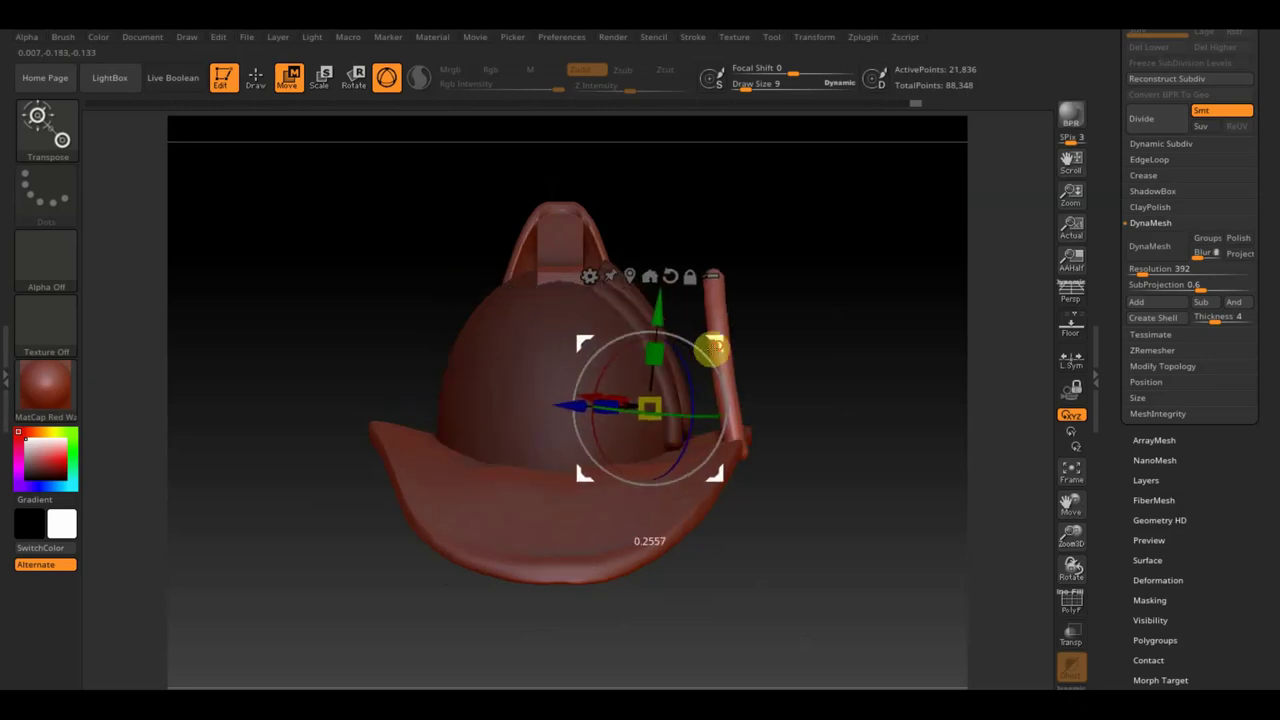
mouse_move(665, 414)
left_mouse_down()
mouse_move(697, 357)
mouse_move(728, 375)
mouse_move(711, 337)
mouse_move(545, 340)
mouse_move(786, 306)
left_mouse_up()
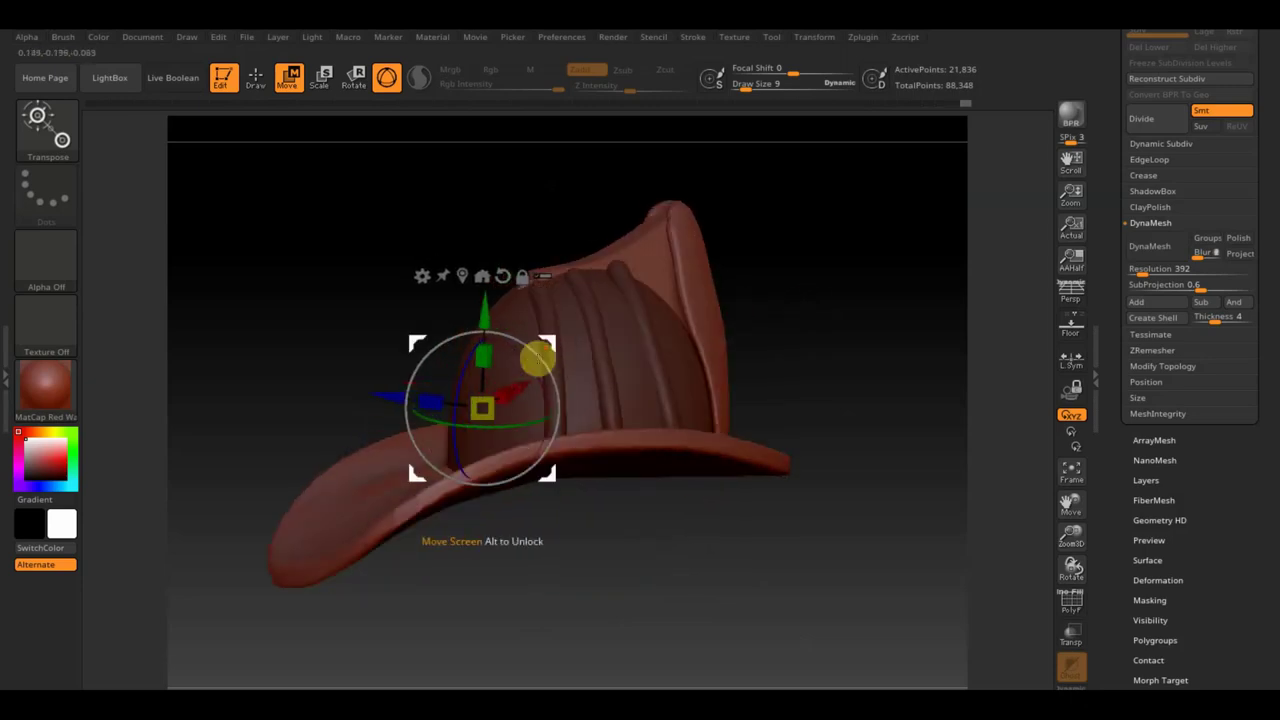
mouse_move(537, 360)
left_mouse_down()
mouse_move(547, 344)
mouse_move(530, 347)
mouse_move(780, 334)
mouse_move(860, 434)
mouse_move(866, 355)
mouse_move(845, 362)
left_mouse_up()
left_click_drag(528, 346, 530, 346)
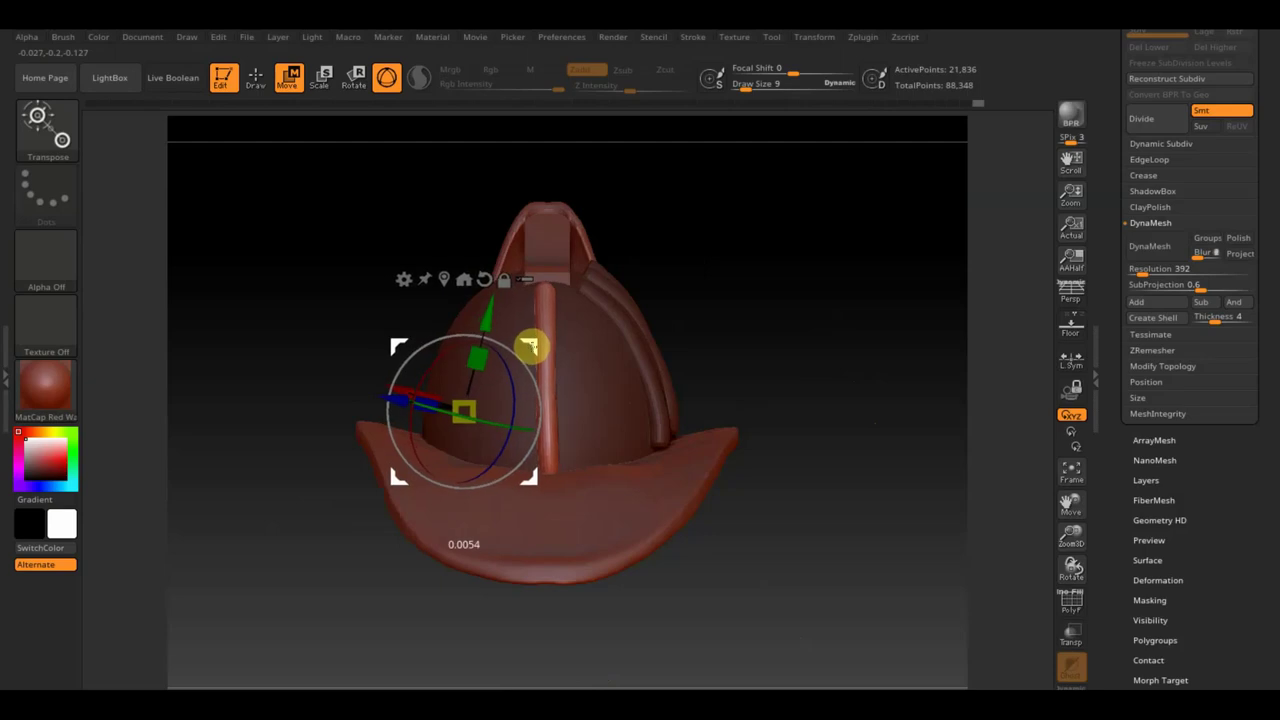
- Leave Transpose, clear the dome's mask, and hide the dome to isolate the ridge tubes
left_click(270, 85)
mouse_move(449, 154)
left_mouse_down()
mouse_move(694, 331)
mouse_move(680, 323)
mouse_move(812, 263)
left_mouse_up()
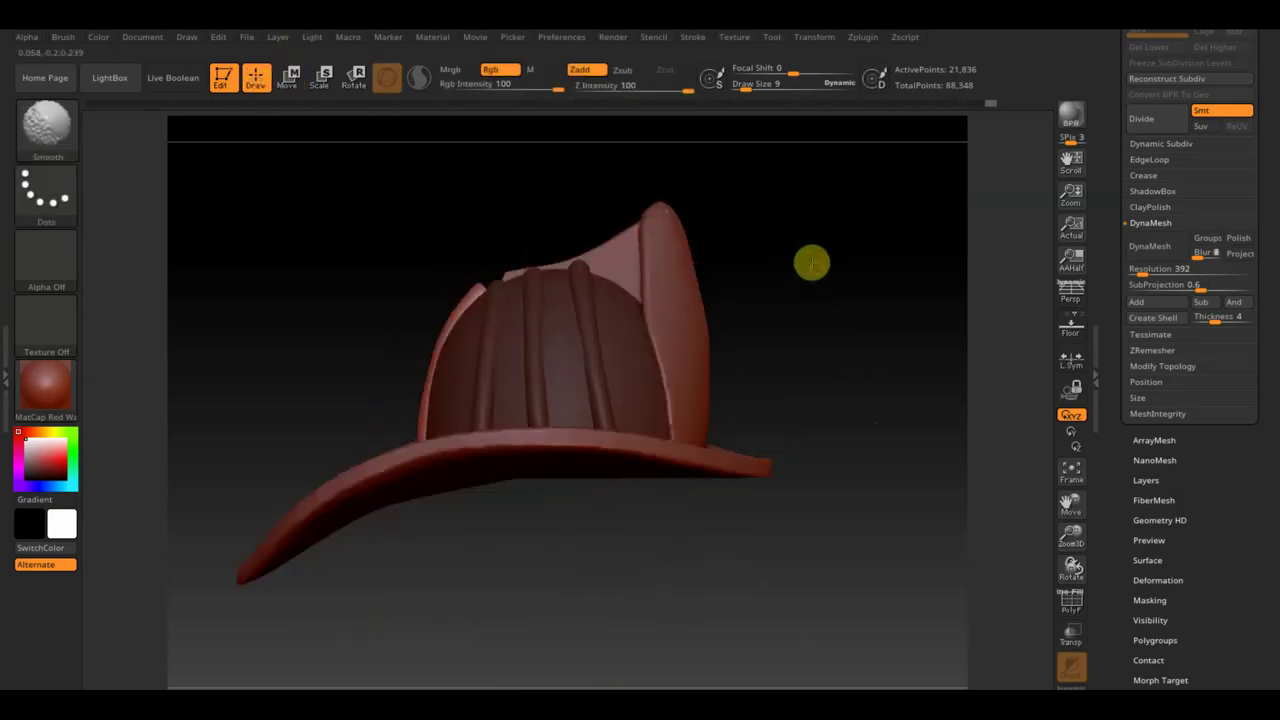
key("shift")
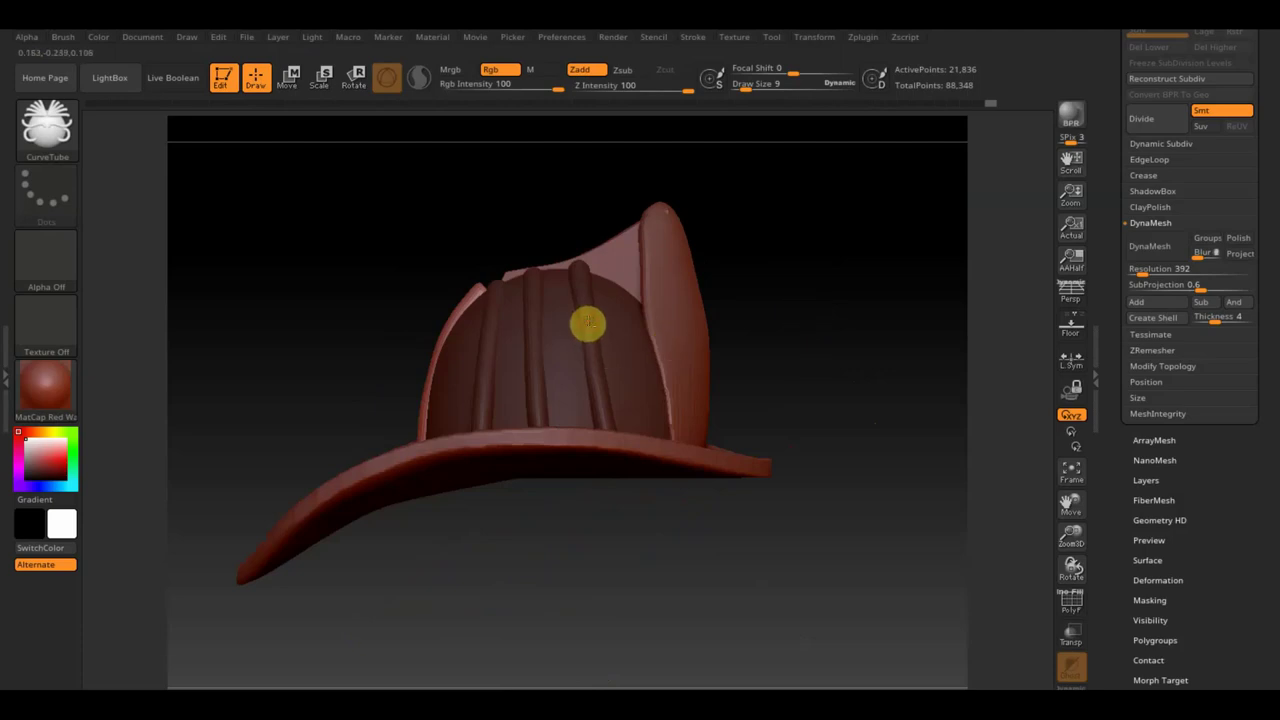
key("ctrl")
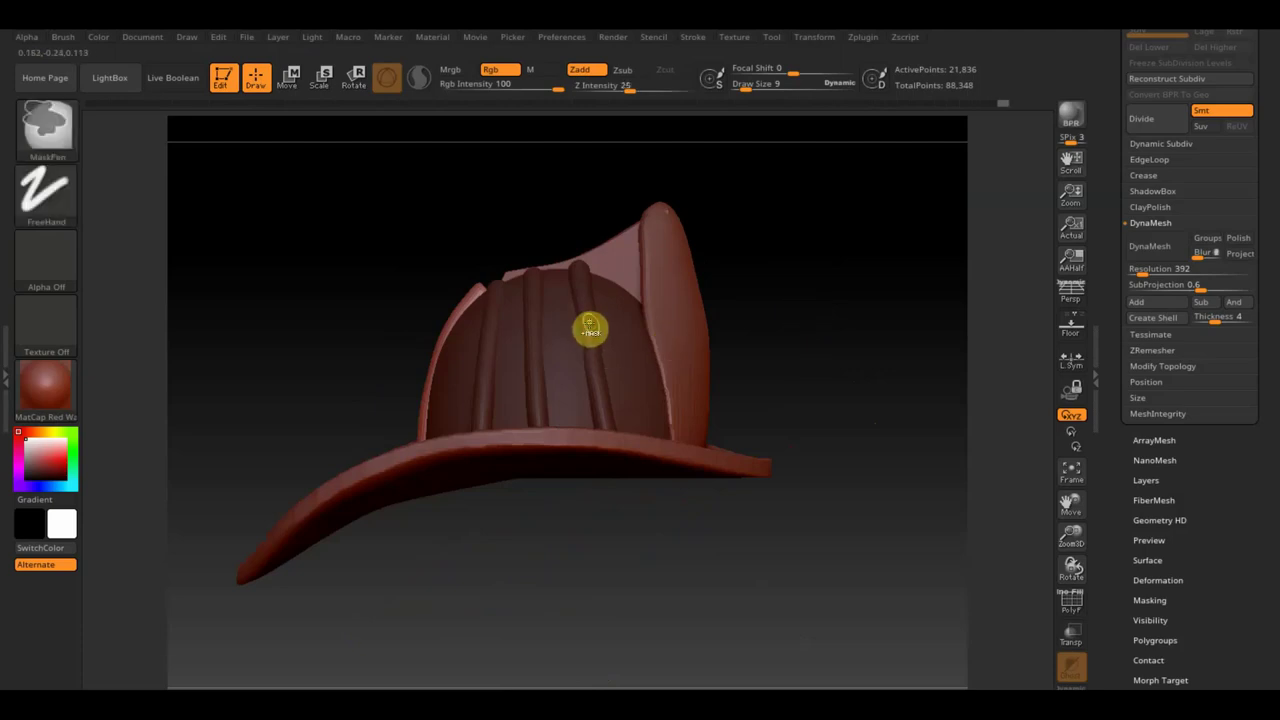
left_click(590, 328, "ctrl")
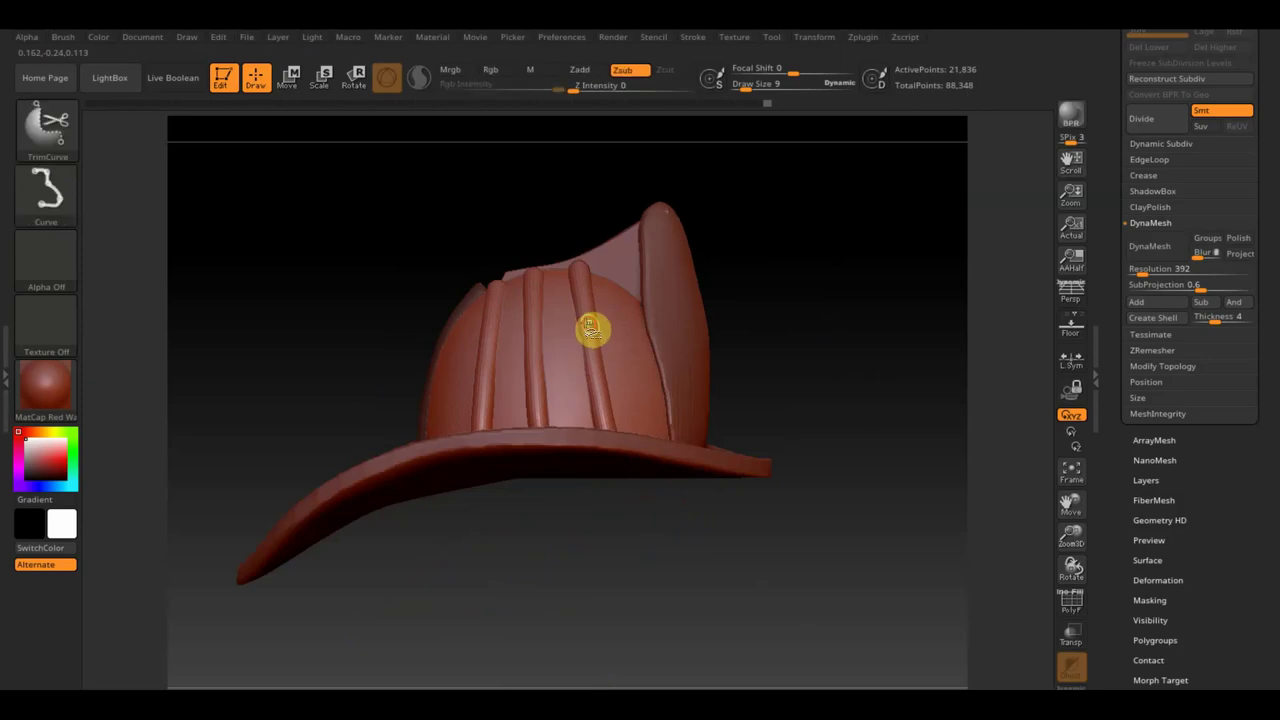
left_click(589, 323, "ctrl+alt+shift")
- Smooth the ridge tubes at brush size 103, then 65 for the vertical ones, and reopen the brush library
mouse_move(780, 310)
left_mouse_down()
mouse_move(800, 313)
mouse_move(828, 366)
left_mouse_up()
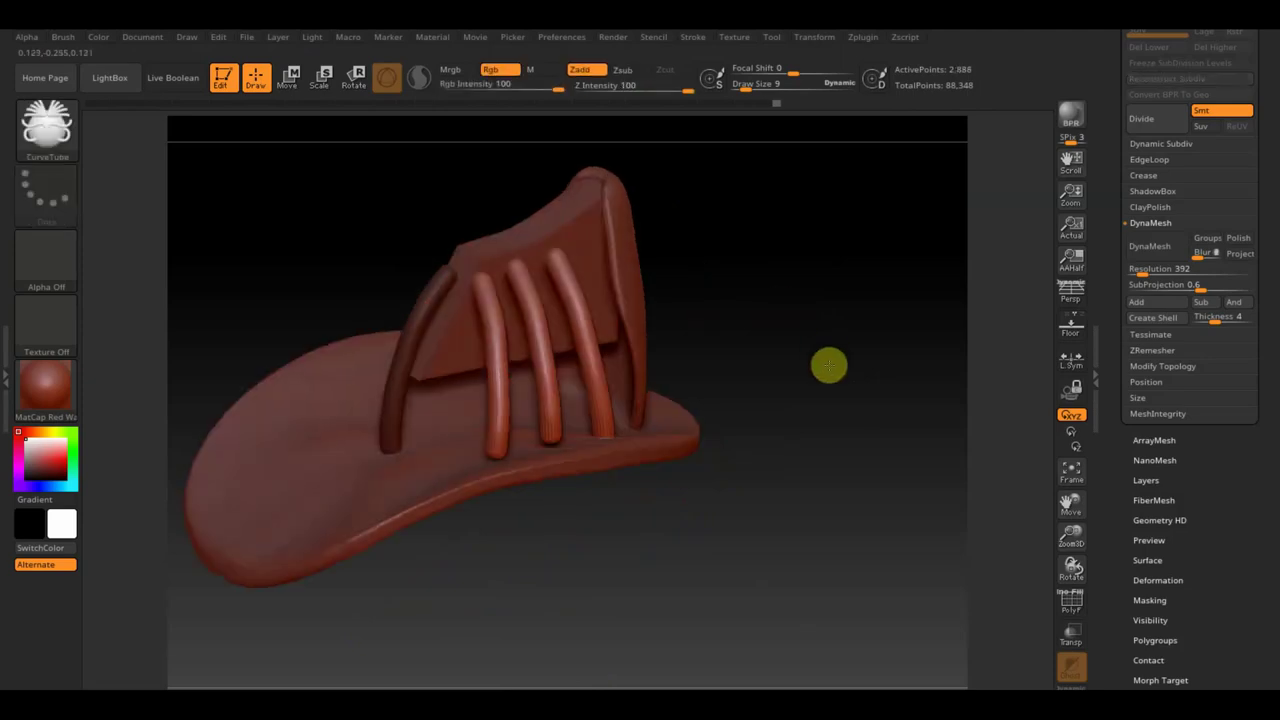
left_click(755, 86)
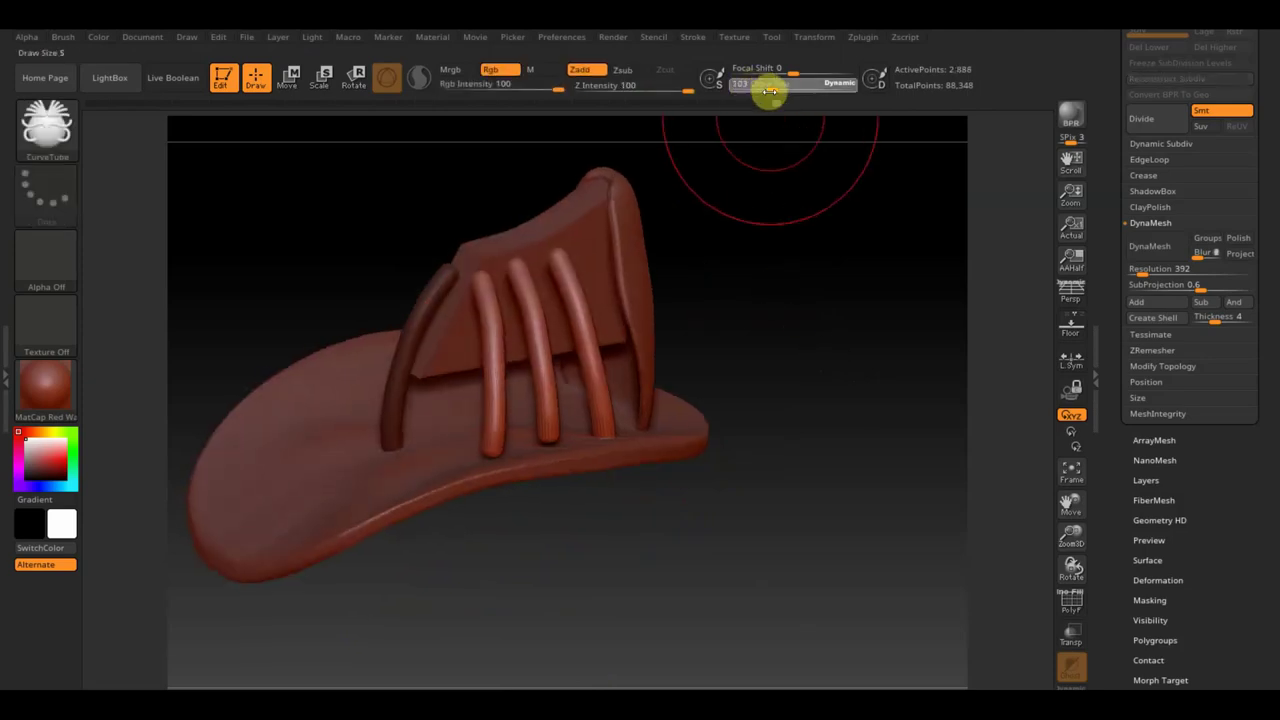
left_click_drag(755, 86, 771, 86)
key("shift")
left_click_drag(515, 265, 524, 277, "shift")
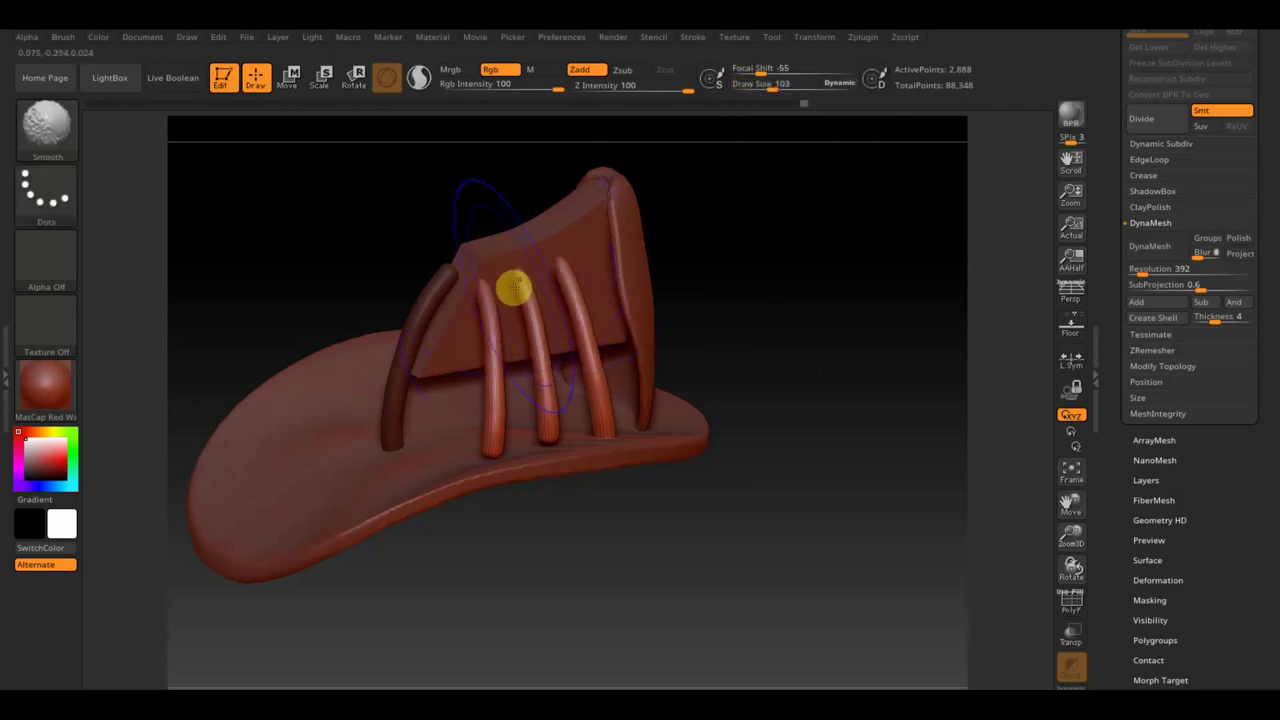
mouse_move(480, 451)
left_mouse_down()
mouse_move(599, 530)
mouse_move(603, 520)
left_mouse_up()
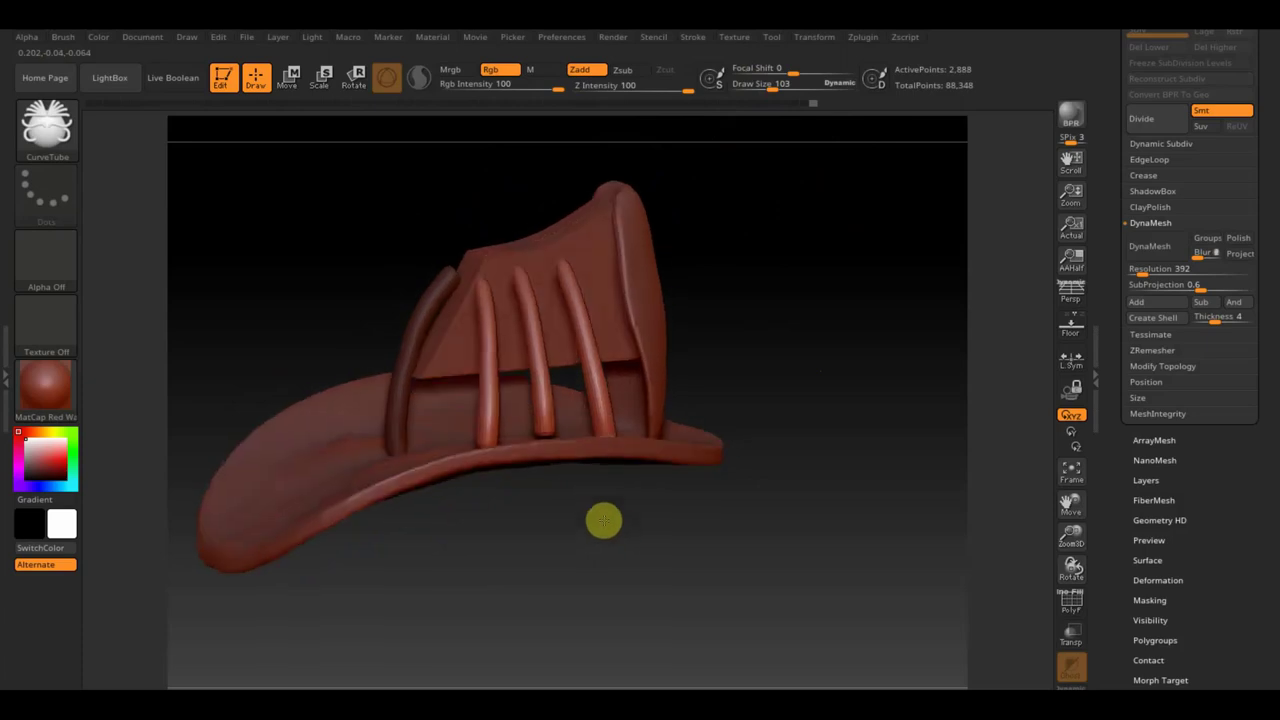
left_click_drag(781, 98, 765, 94)
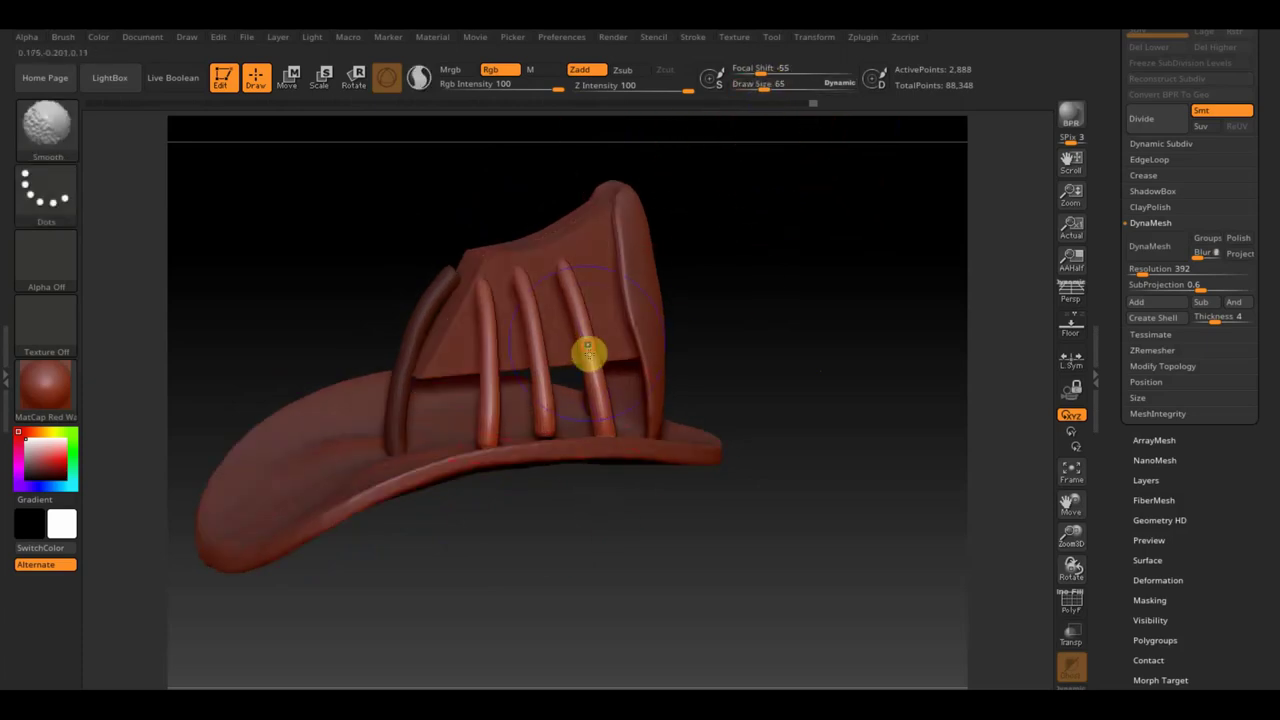
mouse_move(588, 350)
left_mouse_down("shift")
mouse_move(586, 371)
mouse_move(486, 391)
mouse_move(480, 444)
left_mouse_up("shift")
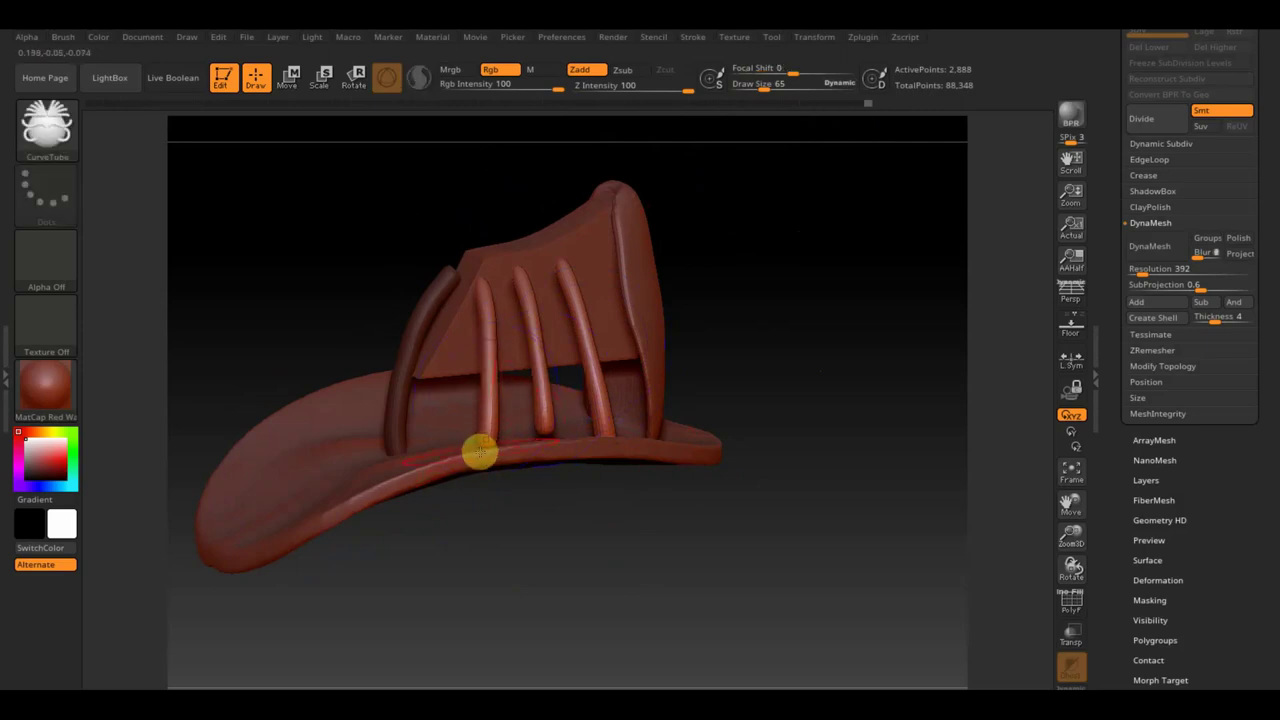
left_click(46, 126)
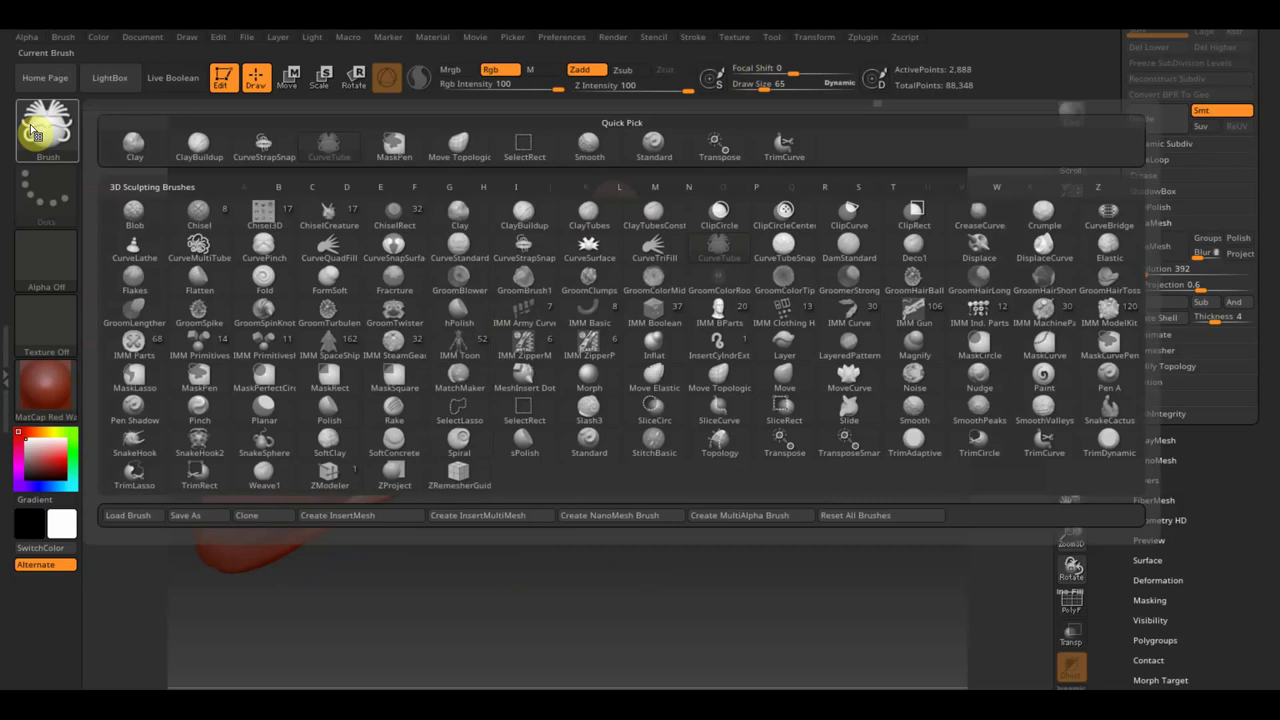
- With Move Topological, shape the ridge tubes near the brim, then mask-isolate and smooth the left tube
left_click(499, 162)
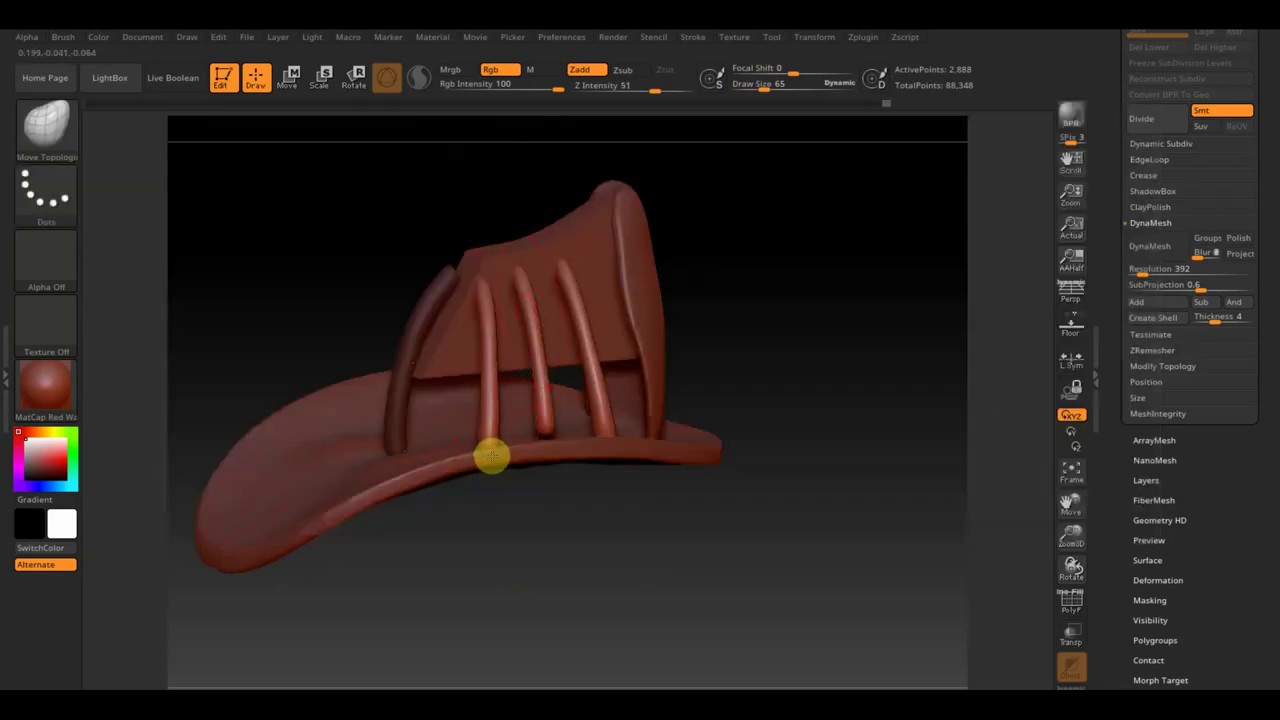
mouse_move(491, 456)
left_mouse_down()
mouse_move(538, 428)
mouse_move(572, 443)
mouse_move(524, 290)
mouse_move(521, 318)
mouse_move(489, 289)
mouse_move(491, 341)
left_mouse_up()
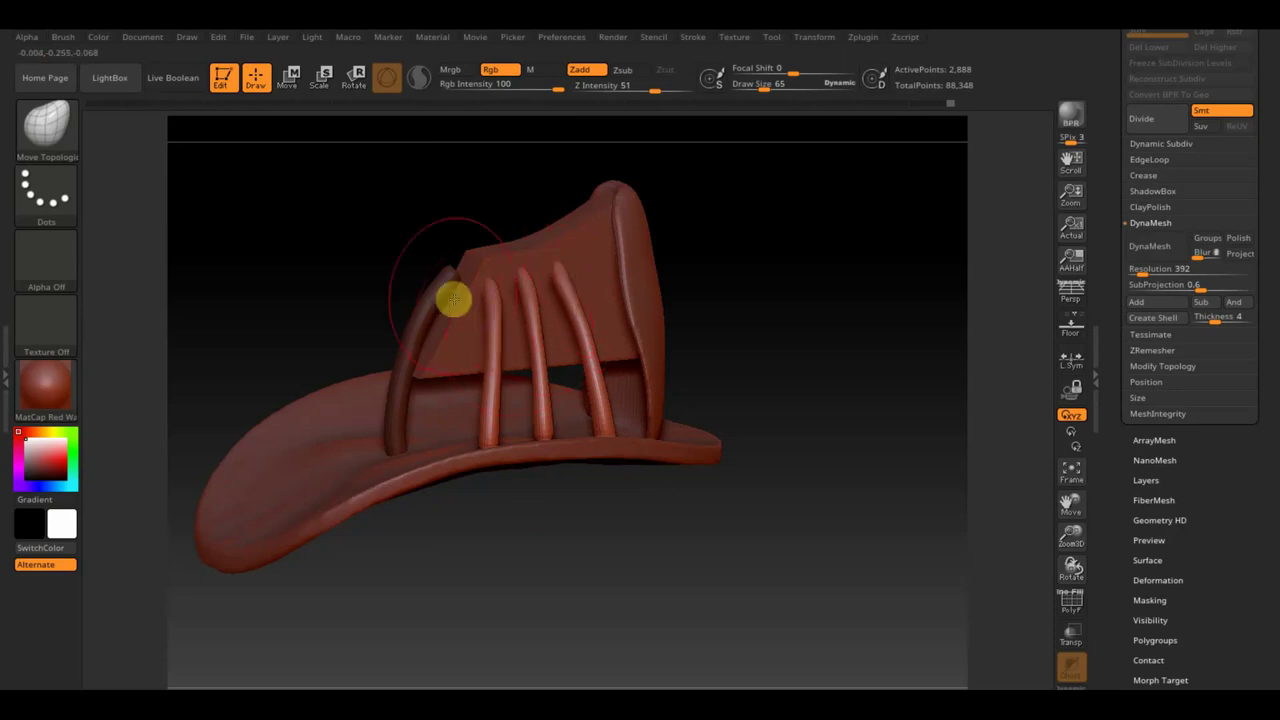
key("ctrl")
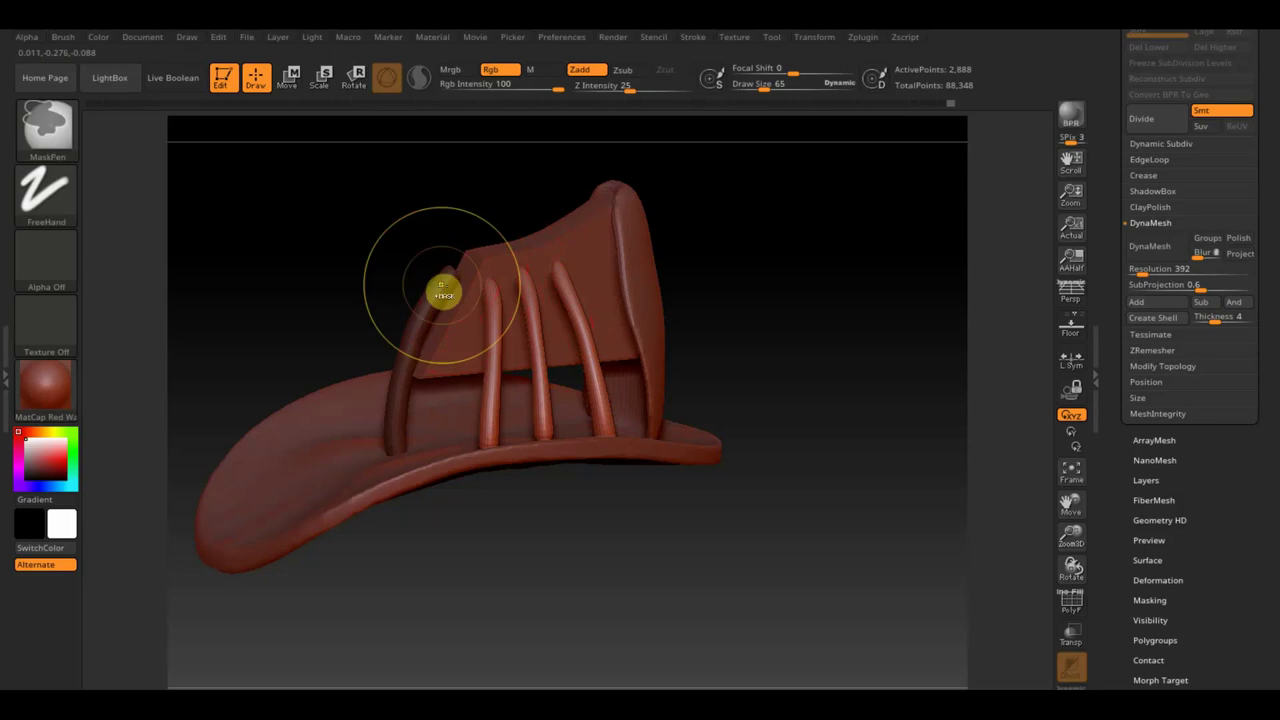
key("ctrl+i")
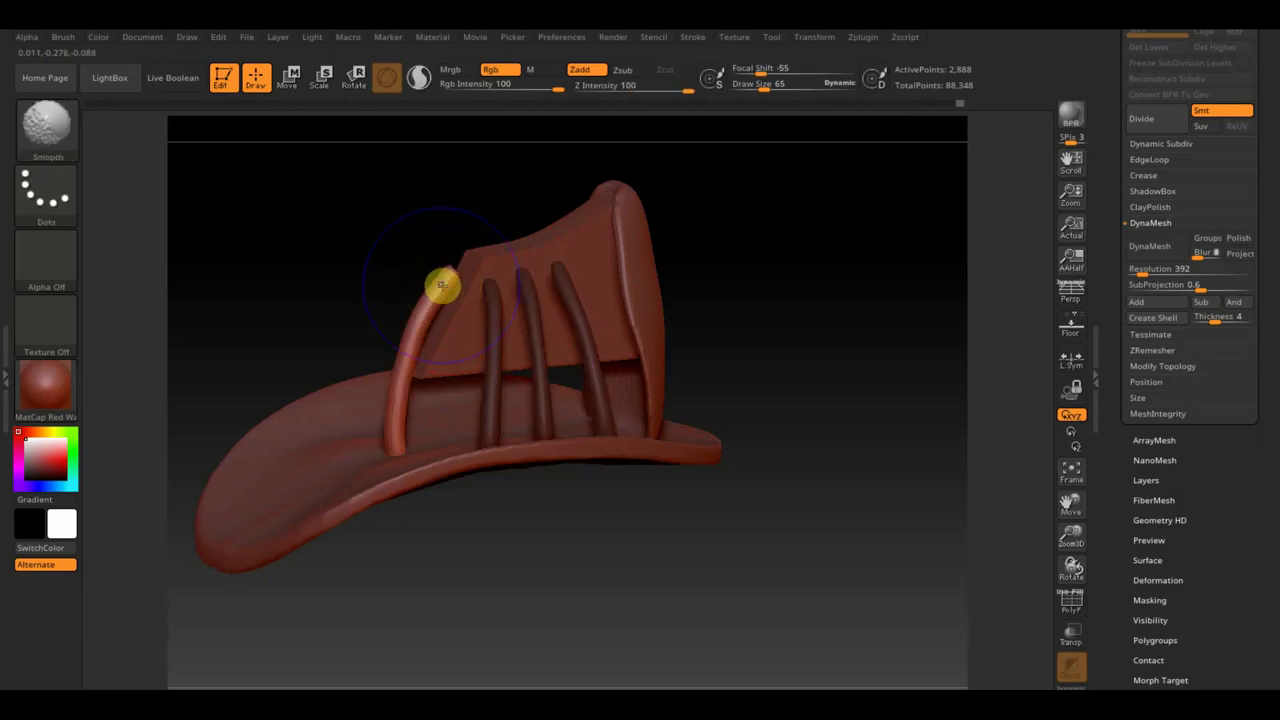
mouse_move(445, 284)
left_mouse_down("shift")
mouse_move(423, 287)
mouse_move(452, 283)
left_mouse_up("shift")
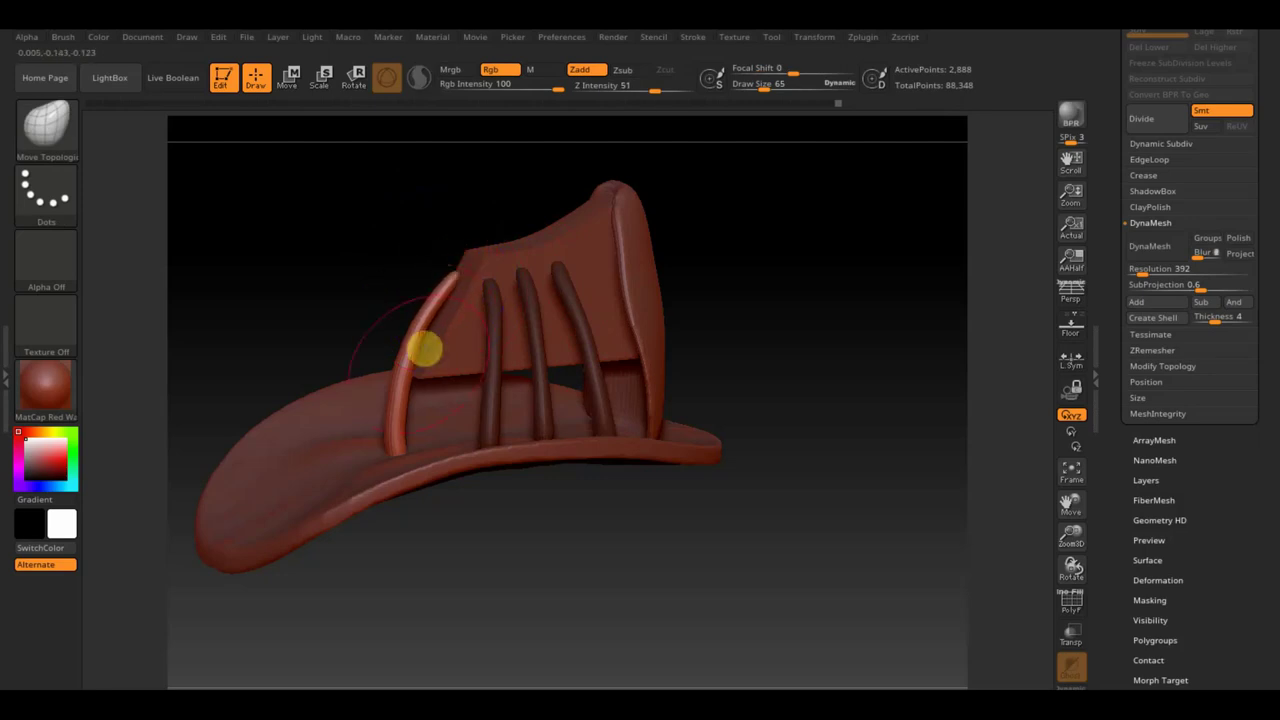
mouse_move(463, 268)
left_mouse_down()
mouse_move(383, 403)
mouse_move(389, 431)
left_mouse_up()
mouse_move(307, 333)
left_mouse_down()
mouse_move(389, 289)
mouse_move(591, 317)
left_mouse_up()
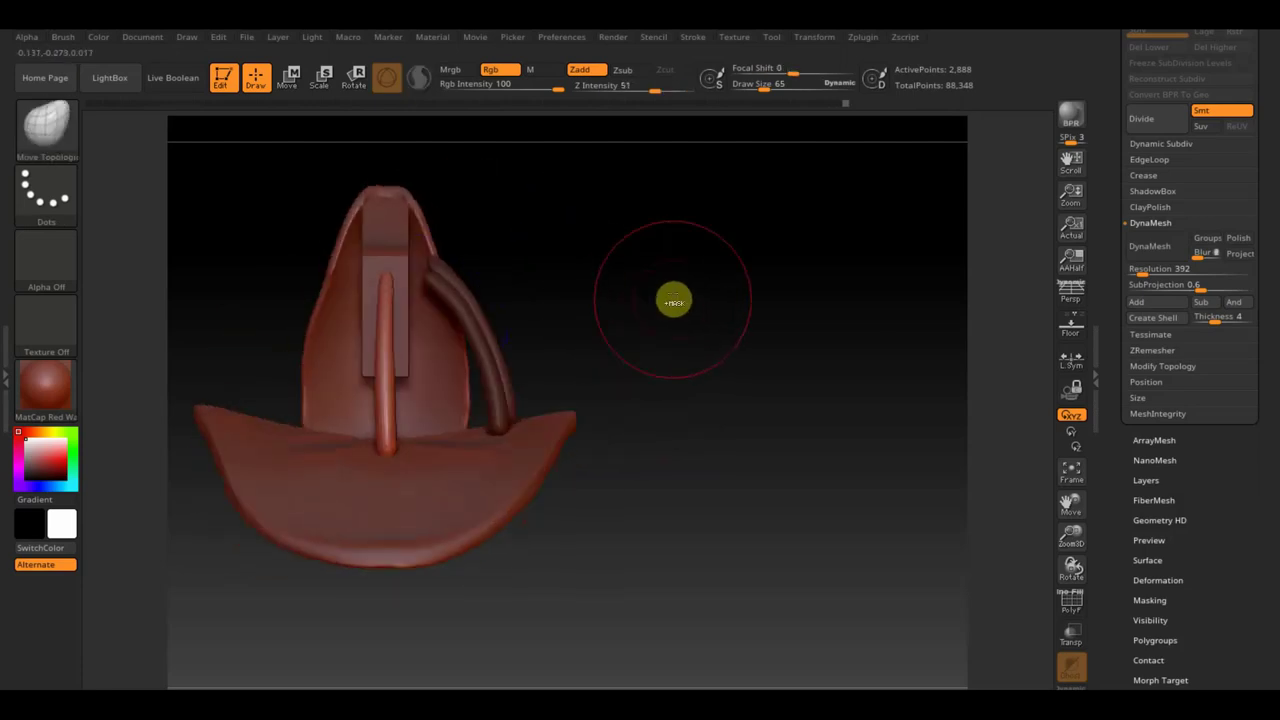
mouse_move(686, 297)
left_mouse_down()
mouse_move(731, 303)
mouse_move(677, 331)
mouse_move(700, 334)
left_mouse_up()
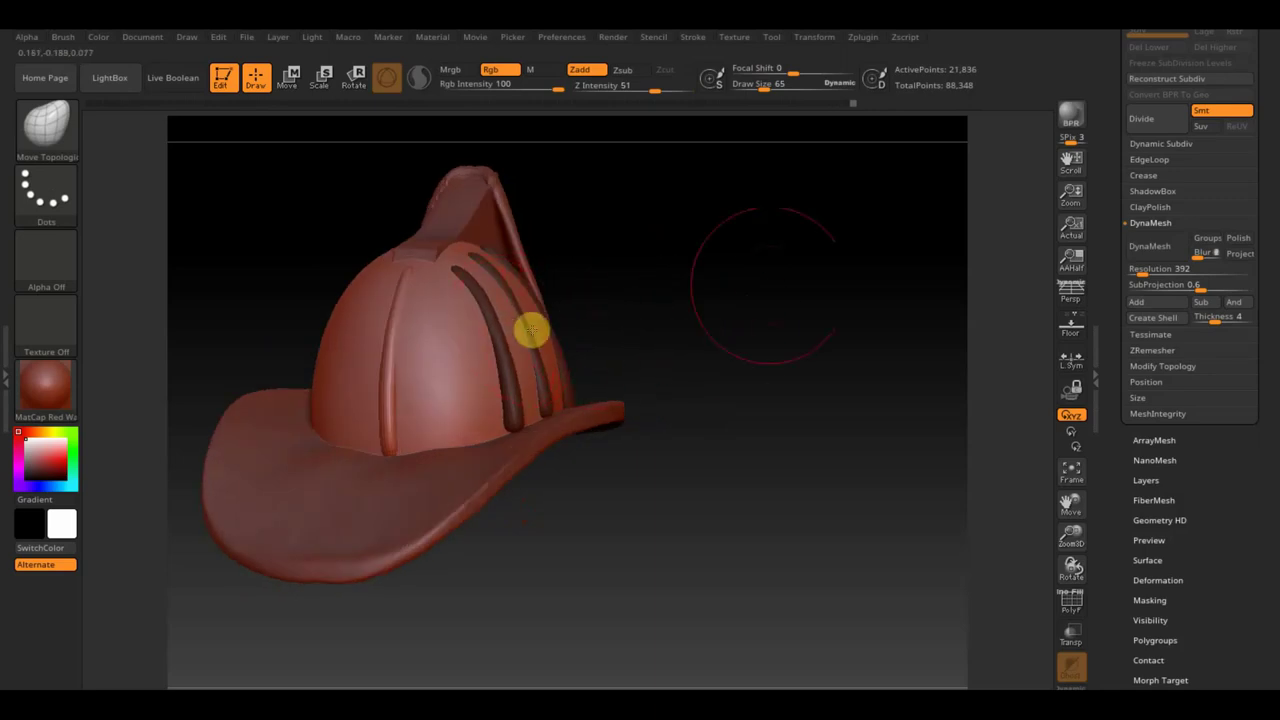
- Clear the mask from the ridges, then hide the dome to isolate them and unhide it
key("ctrl")
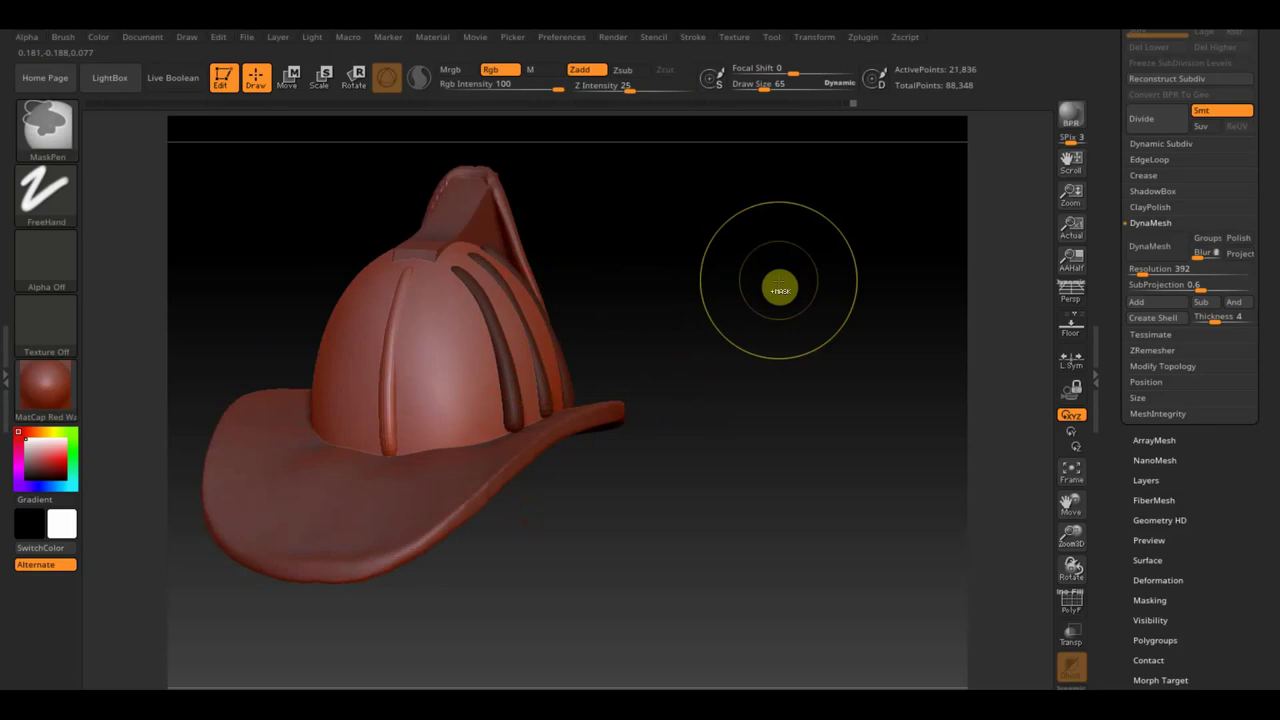
left_click_drag(779, 289, 779, 280, "ctrl")
key("ctrl+shift")
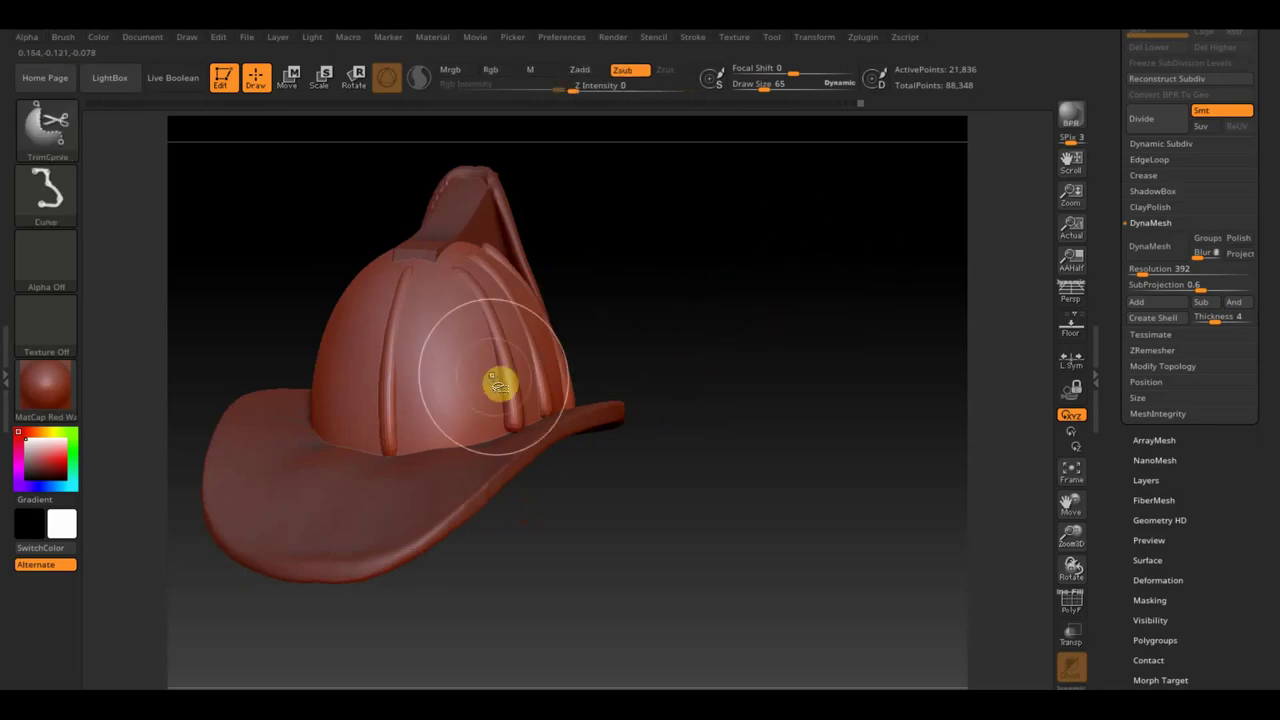
left_click(454, 378, "ctrl+shift")
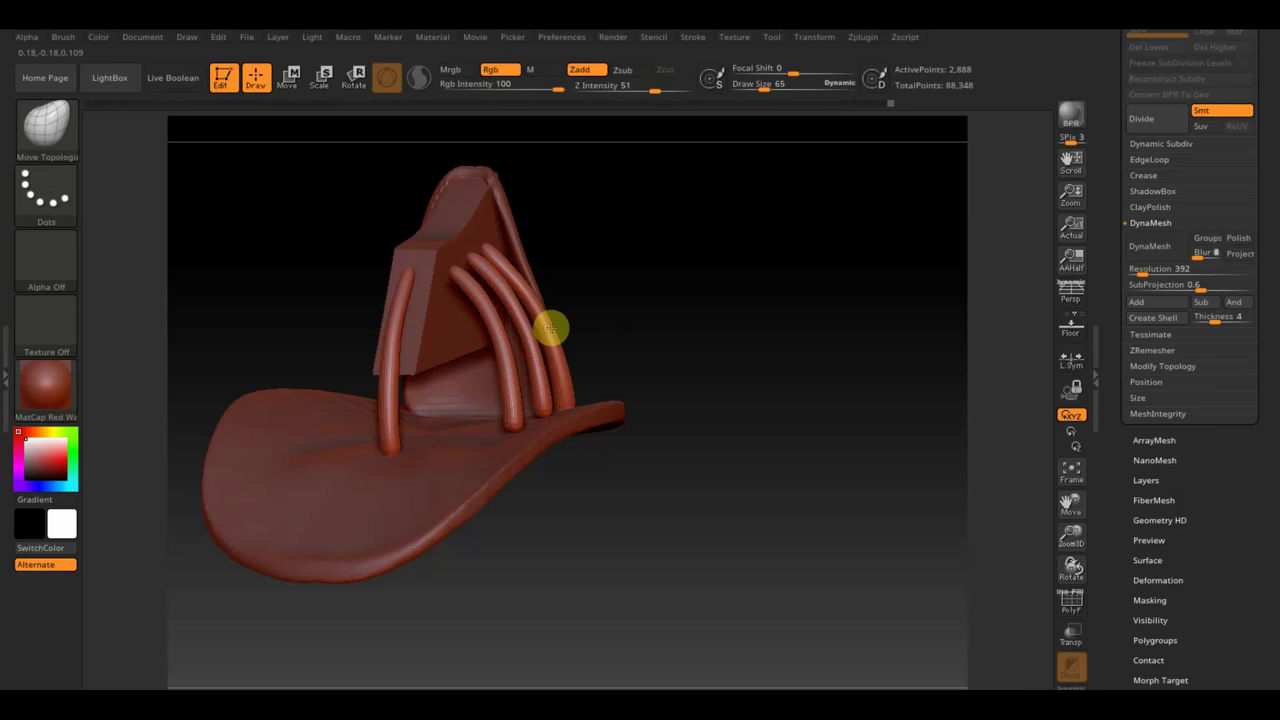
left_click(750, 373, "ctrl+shift")
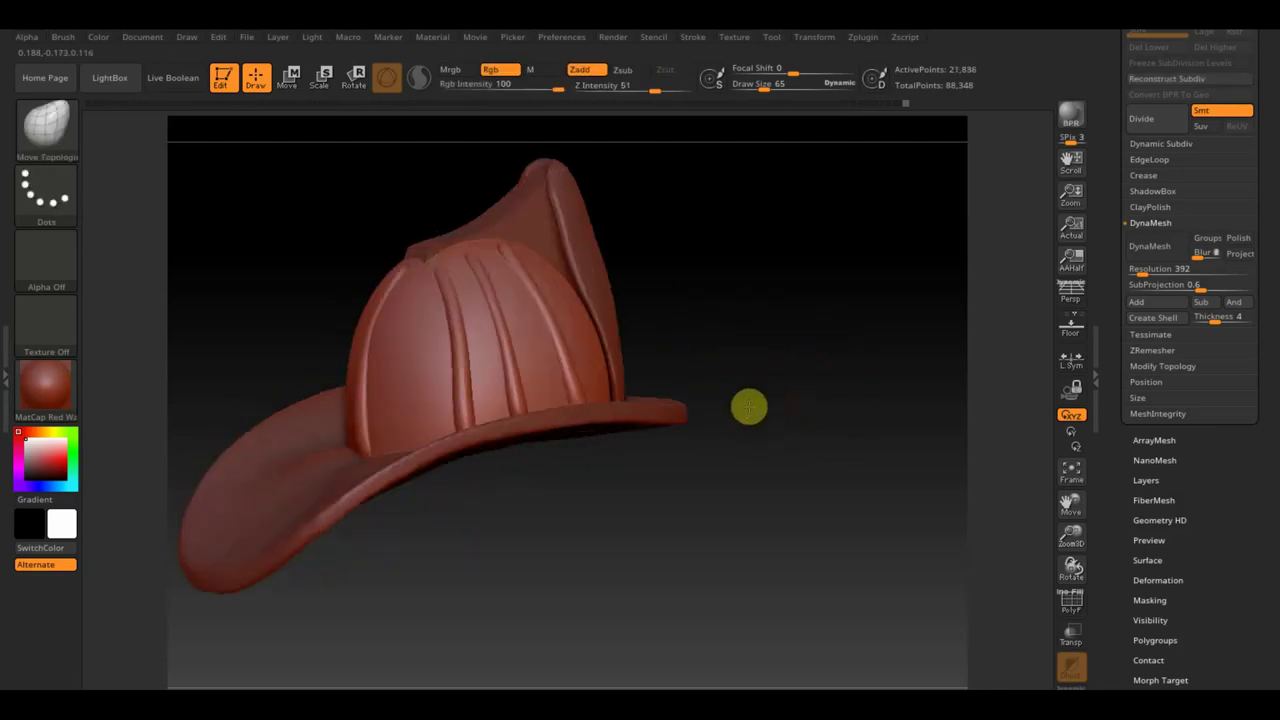
- Smooth the ridge strips where they meet the fin, viewed from the front-left and side
left_click_drag(750, 407, 709, 414)
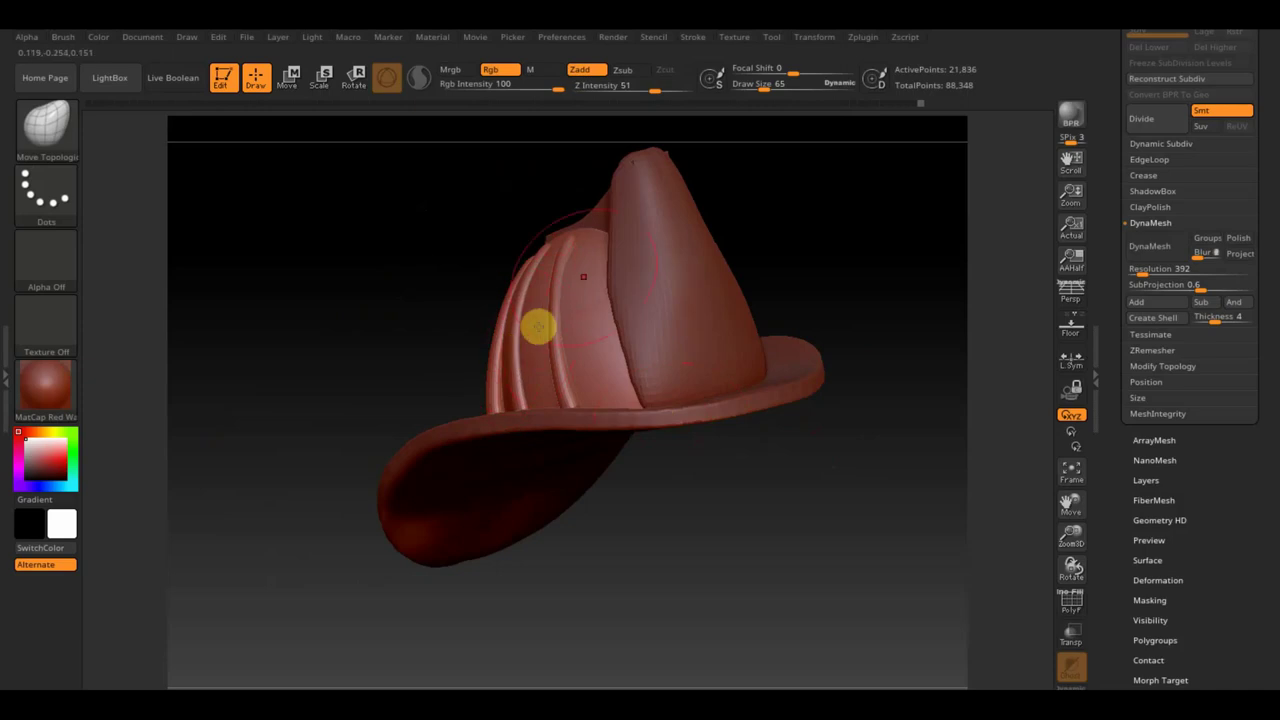
left_click_drag(365, 290, 426, 305)
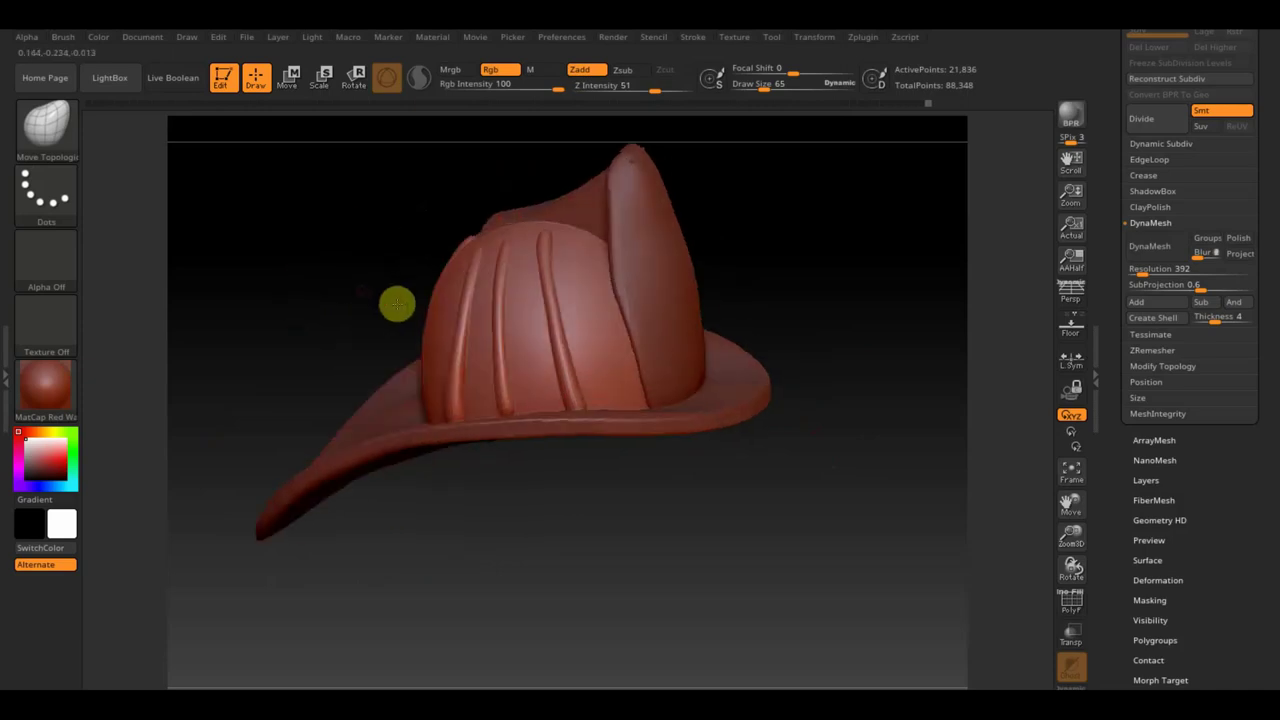
key("shift")
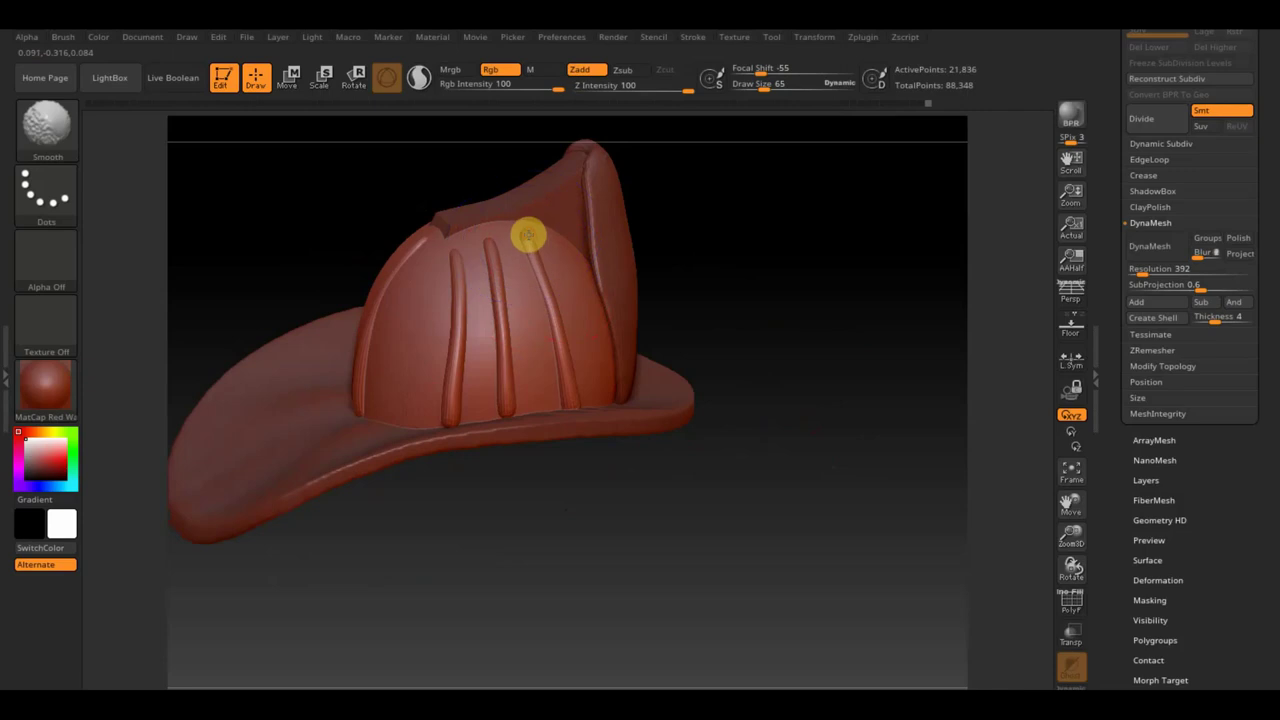
left_click_drag(691, 289, 740, 294)
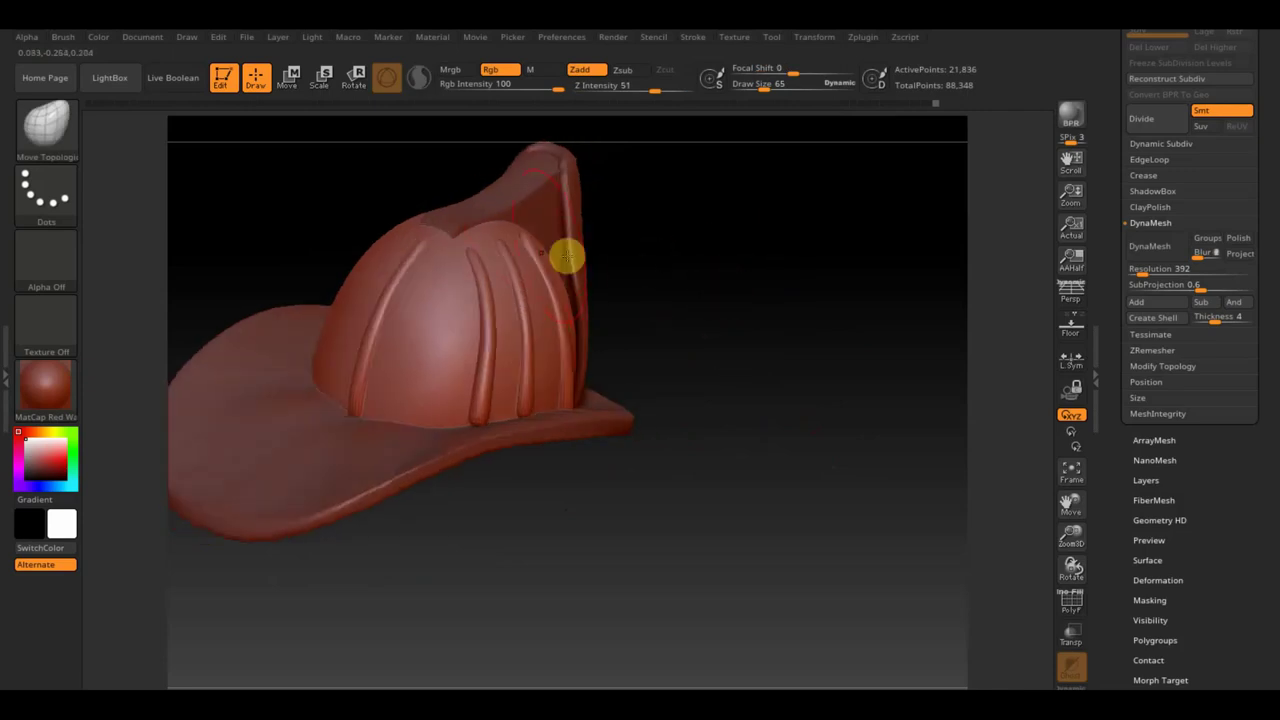
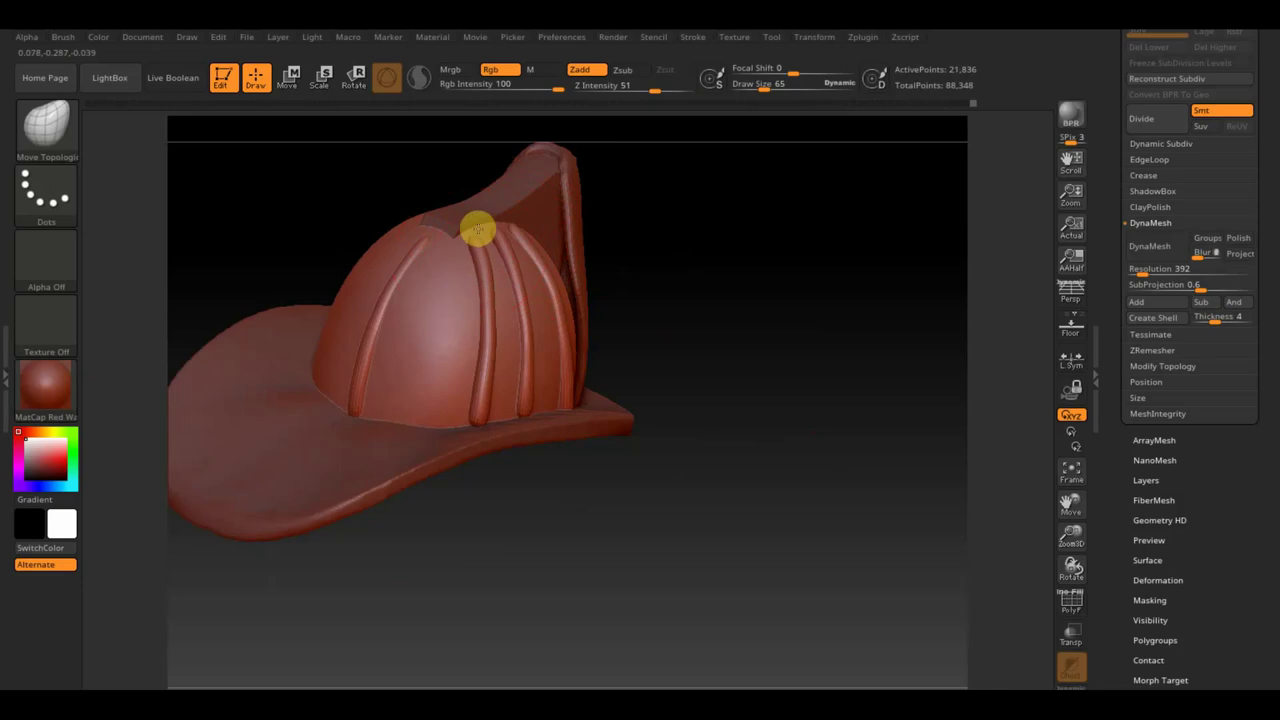
- Smooth down the helmet's crown ridges from several angles, leaving the mesh at 51,373 points
left_click_drag(714, 257, 686, 243)
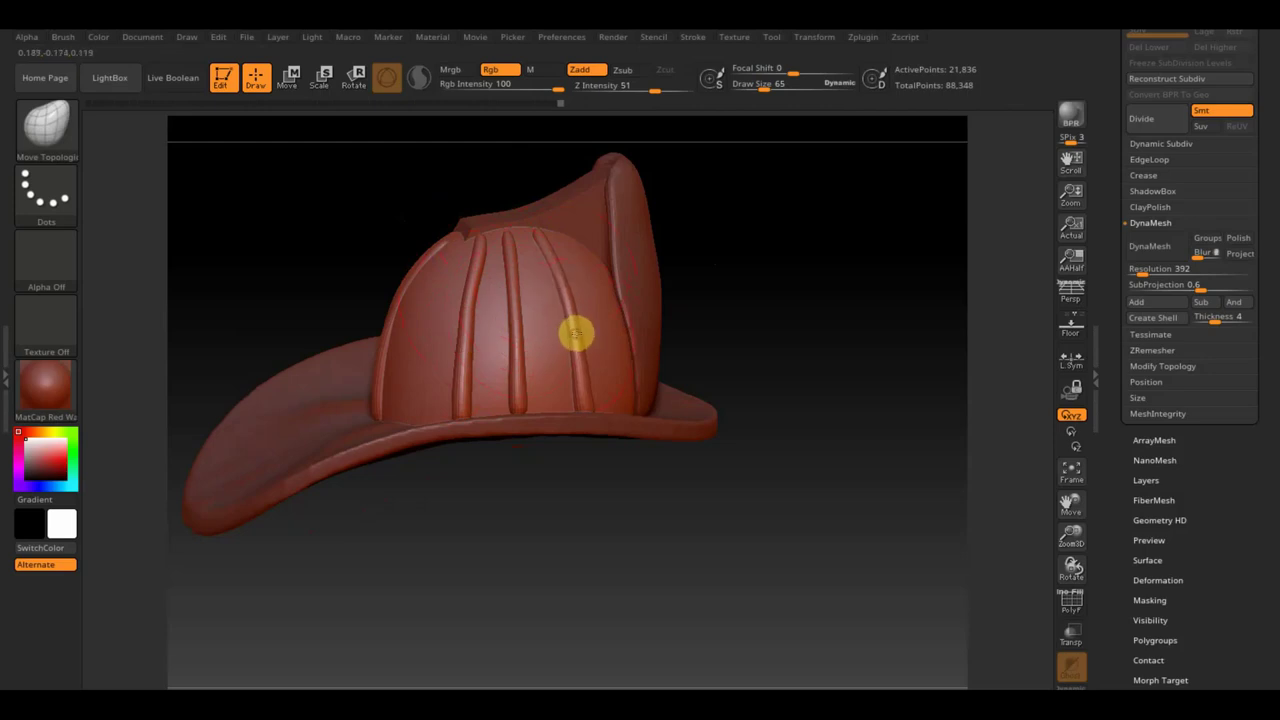
mouse_move(720, 500)
left_mouse_down()
mouse_move(663, 491)
mouse_move(649, 546)
left_mouse_up()
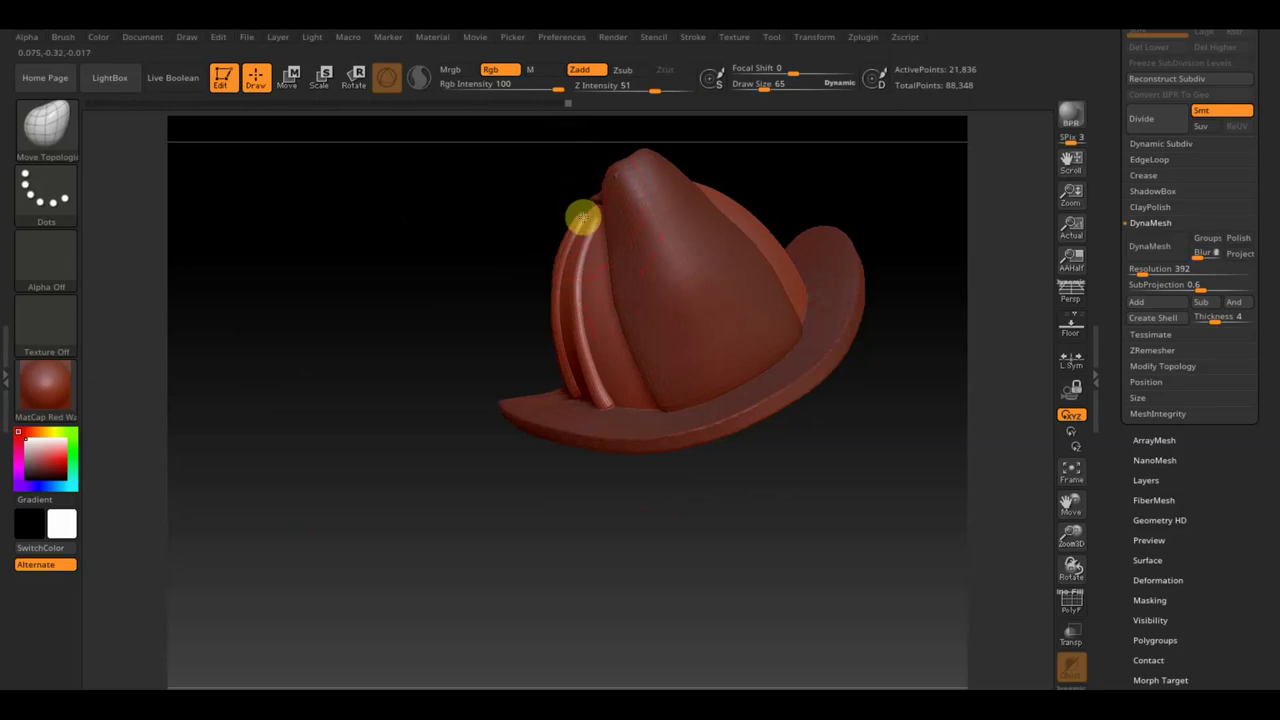
left_click_drag(494, 249, 517, 234)
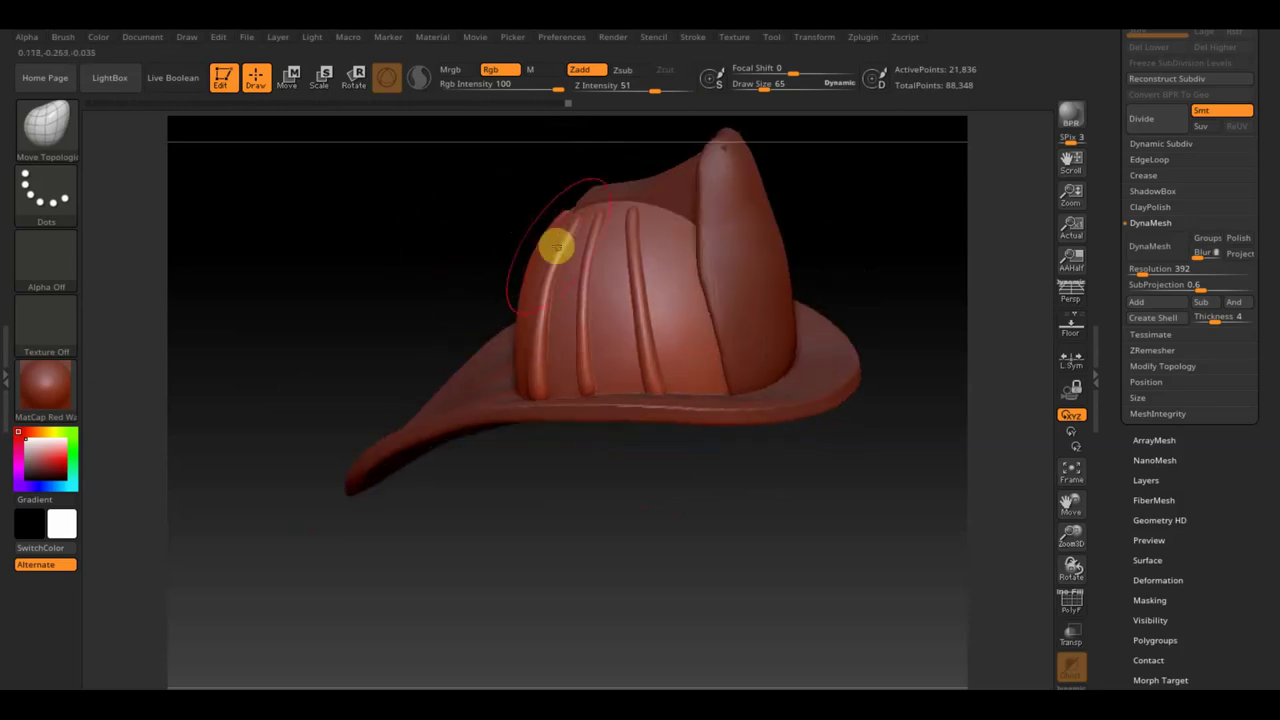
key("shift")
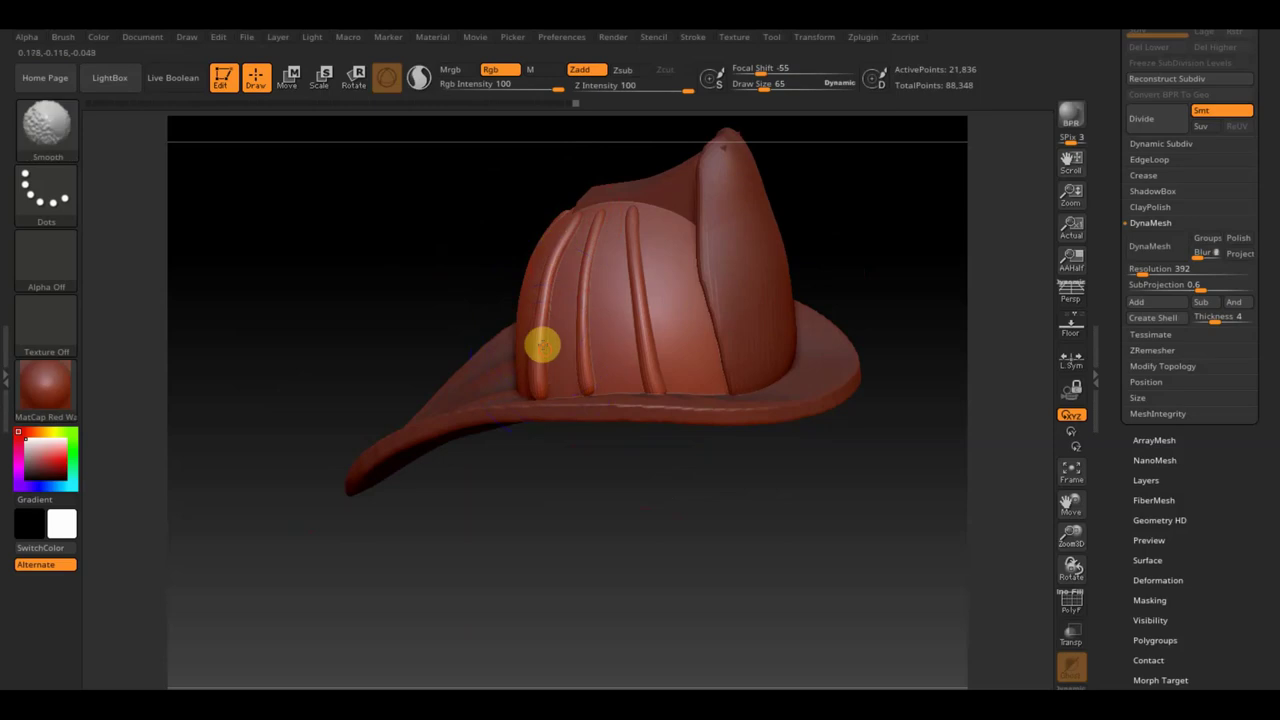
key("shift")
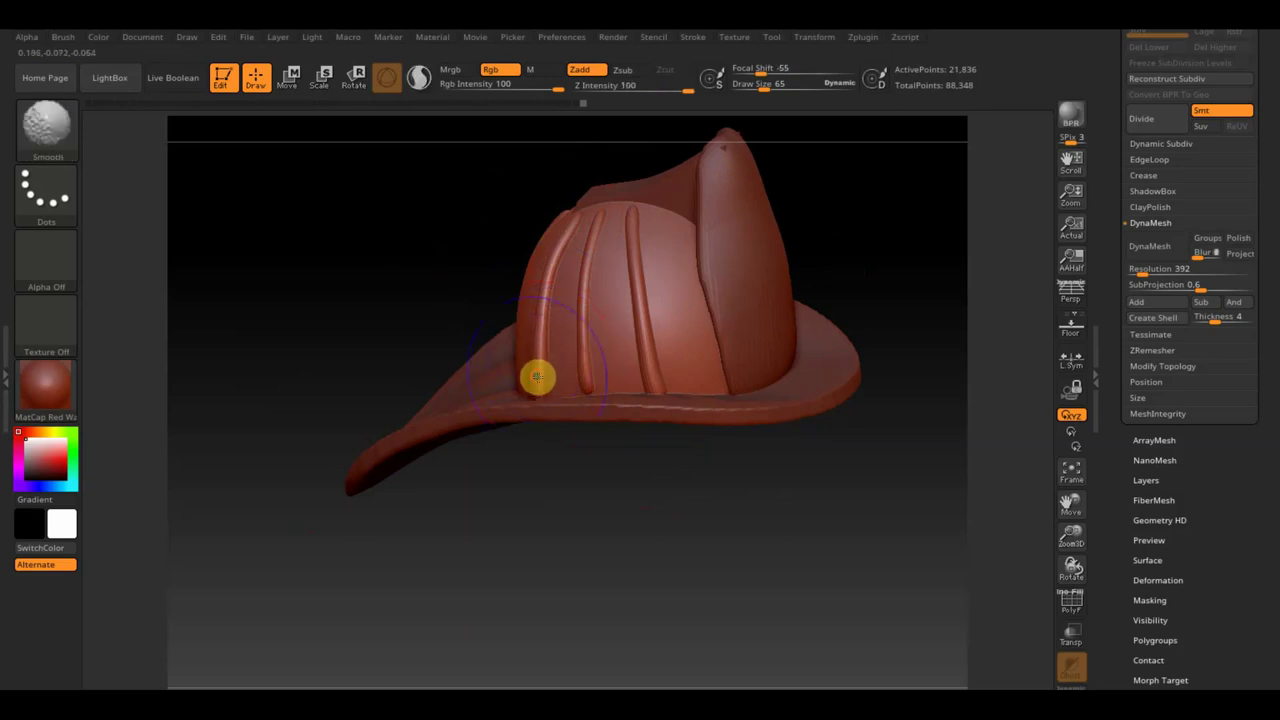
key("shift")
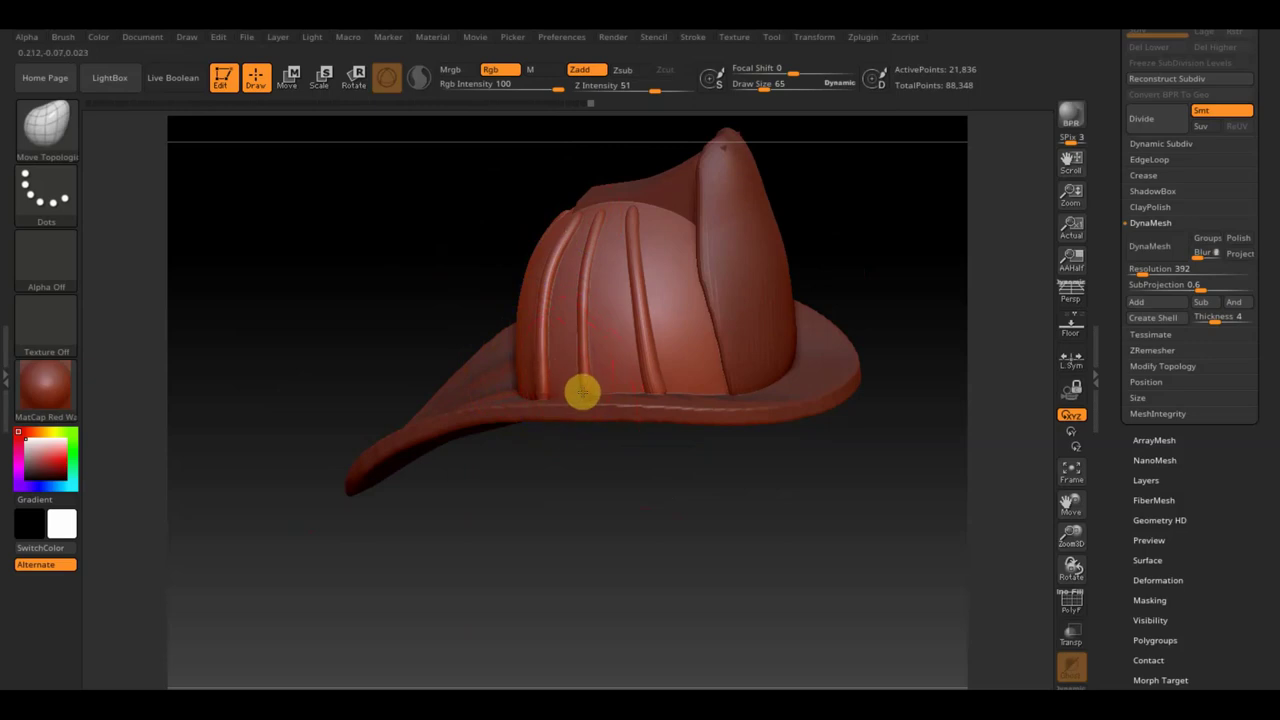
left_click_drag(563, 500, 600, 374)
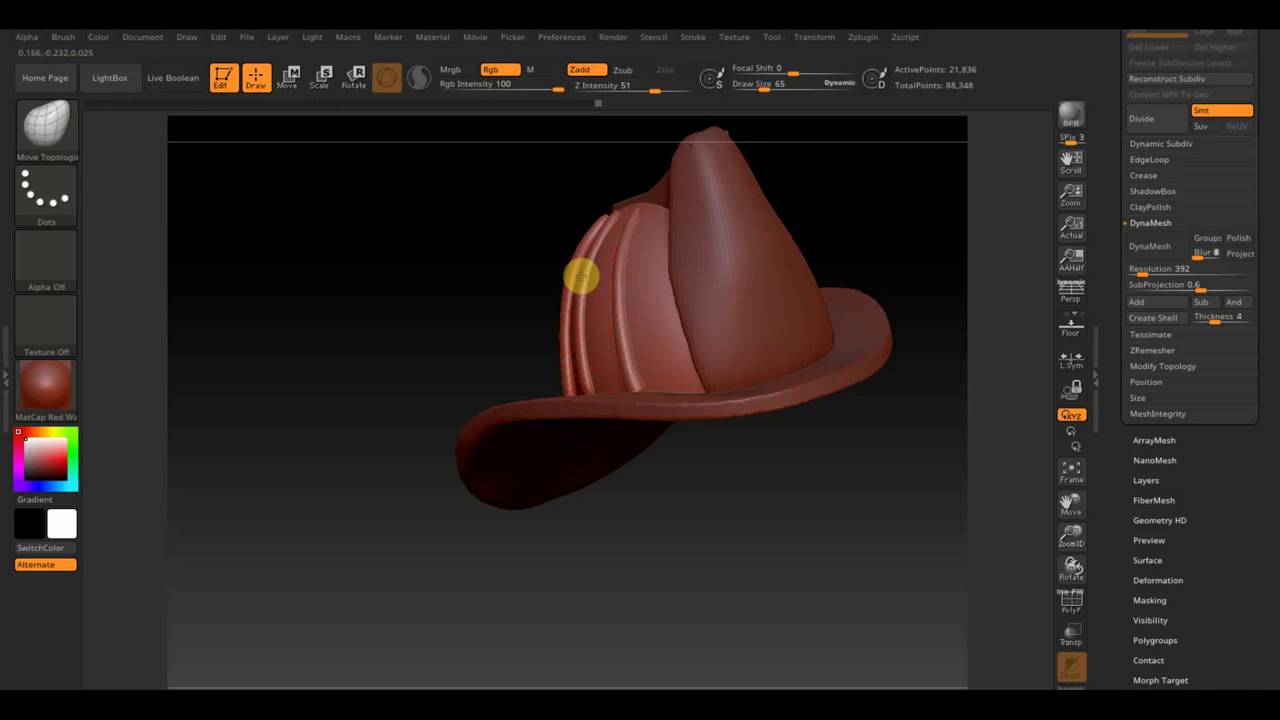
left_click_drag(440, 300, 474, 277)
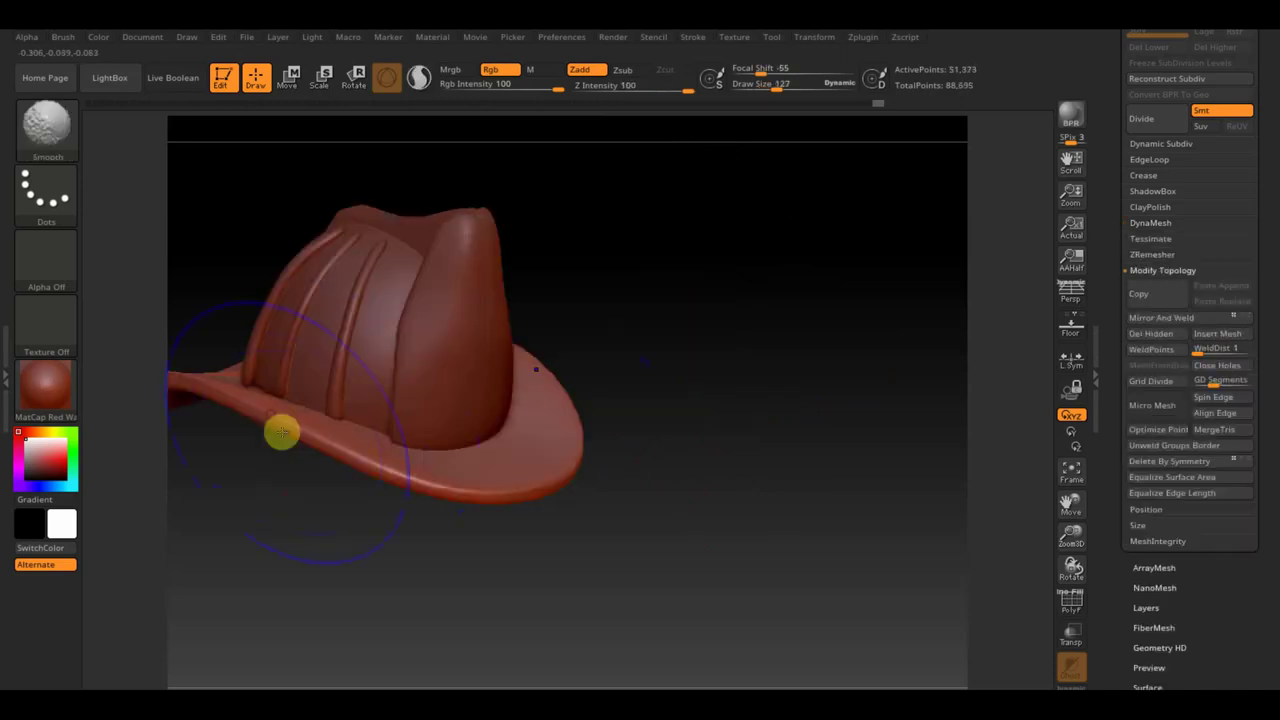
- Pull the brim's outer and lower edges with Move Topological from several angles
left_click_drag(671, 414, 880, 425)
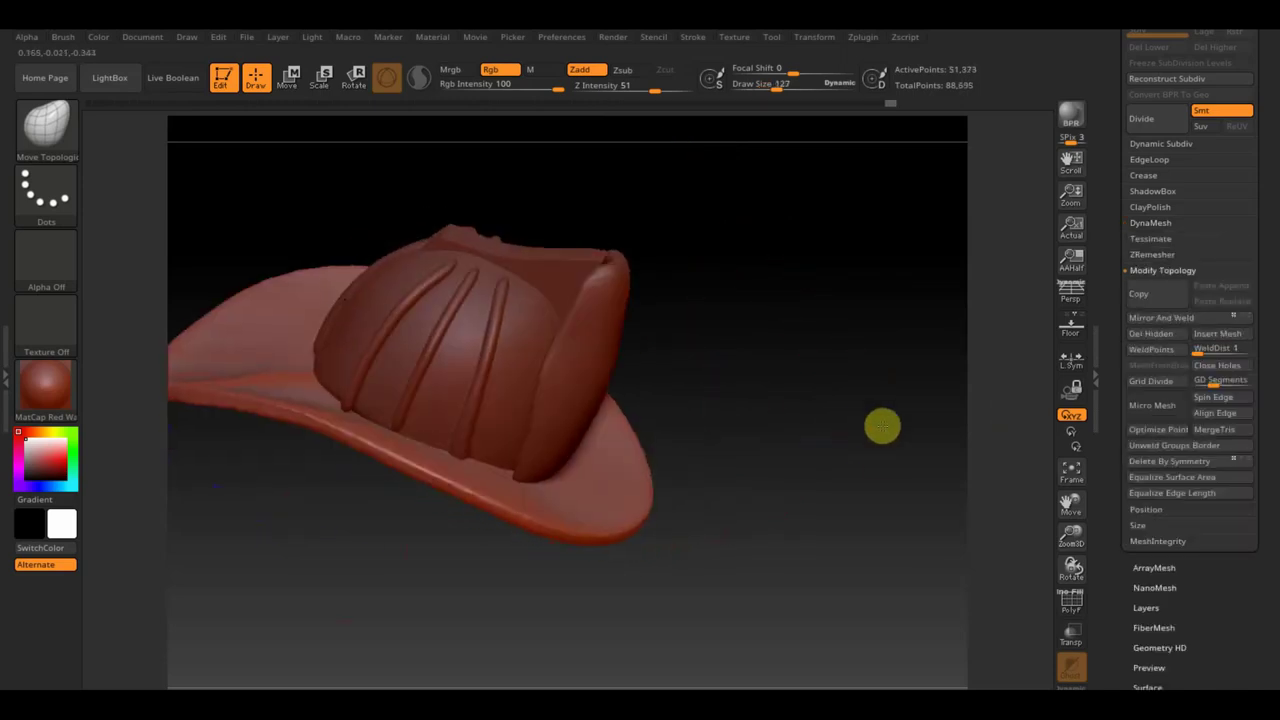
mouse_move(254, 404)
left_mouse_down("shift")
mouse_move(286, 429)
mouse_move(651, 463)
left_mouse_up("shift")
mouse_move(608, 378)
left_mouse_down("alt")
mouse_move(763, 463)
mouse_move(823, 428)
mouse_move(842, 511)
mouse_move(894, 466)
mouse_move(891, 443)
left_mouse_up("alt")
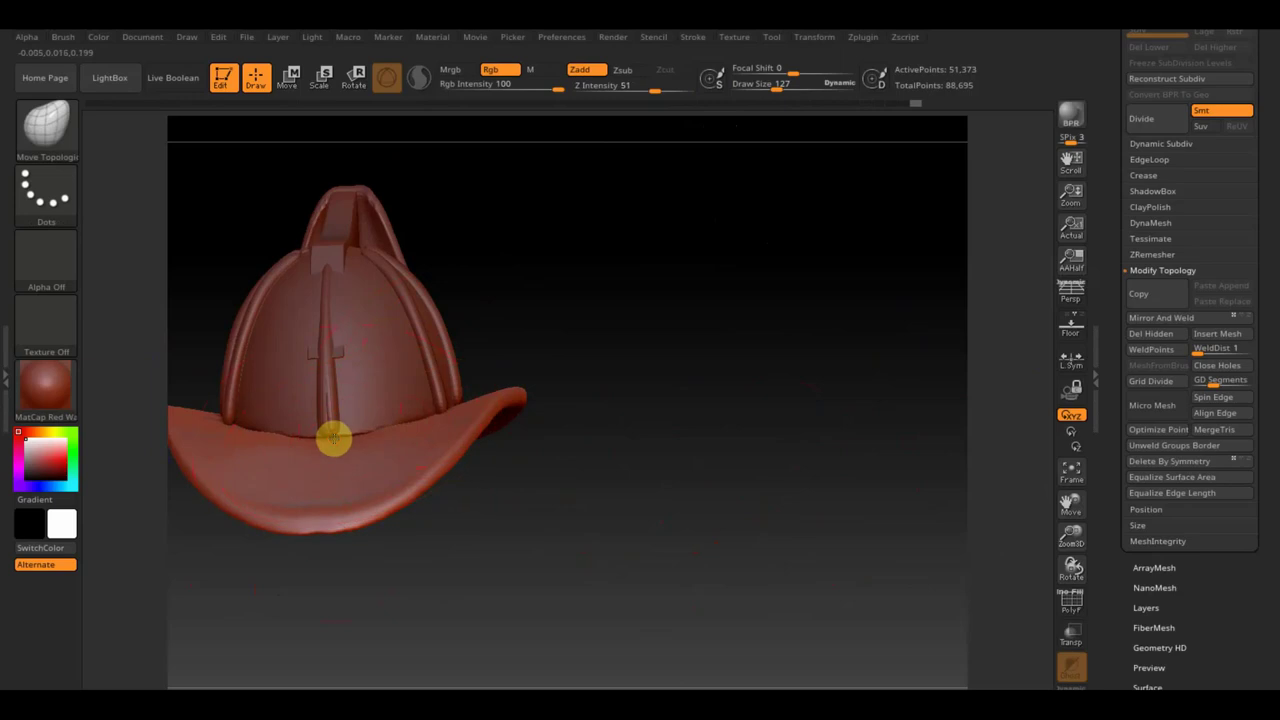
mouse_move(643, 463)
left_mouse_down()
mouse_move(614, 529)
mouse_move(657, 569)
left_mouse_up()
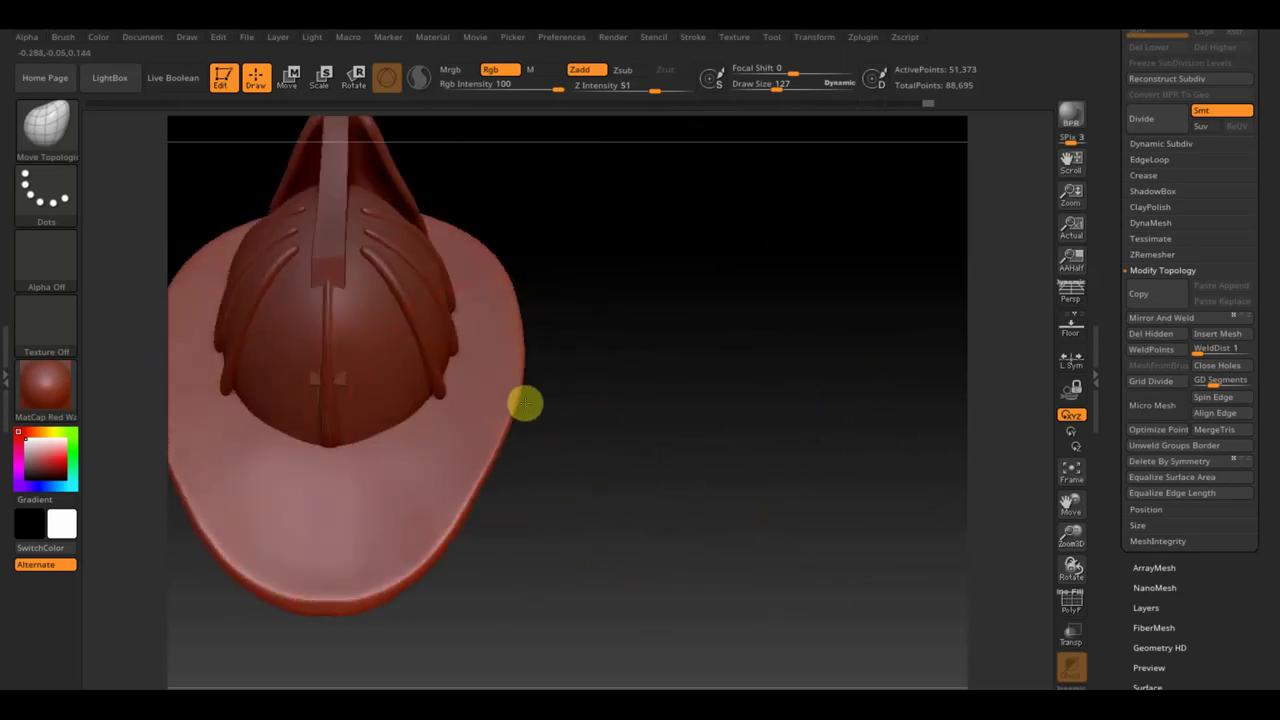
mouse_move(525, 403)
left_mouse_down()
mouse_move(488, 484)
mouse_move(617, 463)
mouse_move(620, 394)
left_mouse_up()
left_click_drag(576, 458, 543, 443)
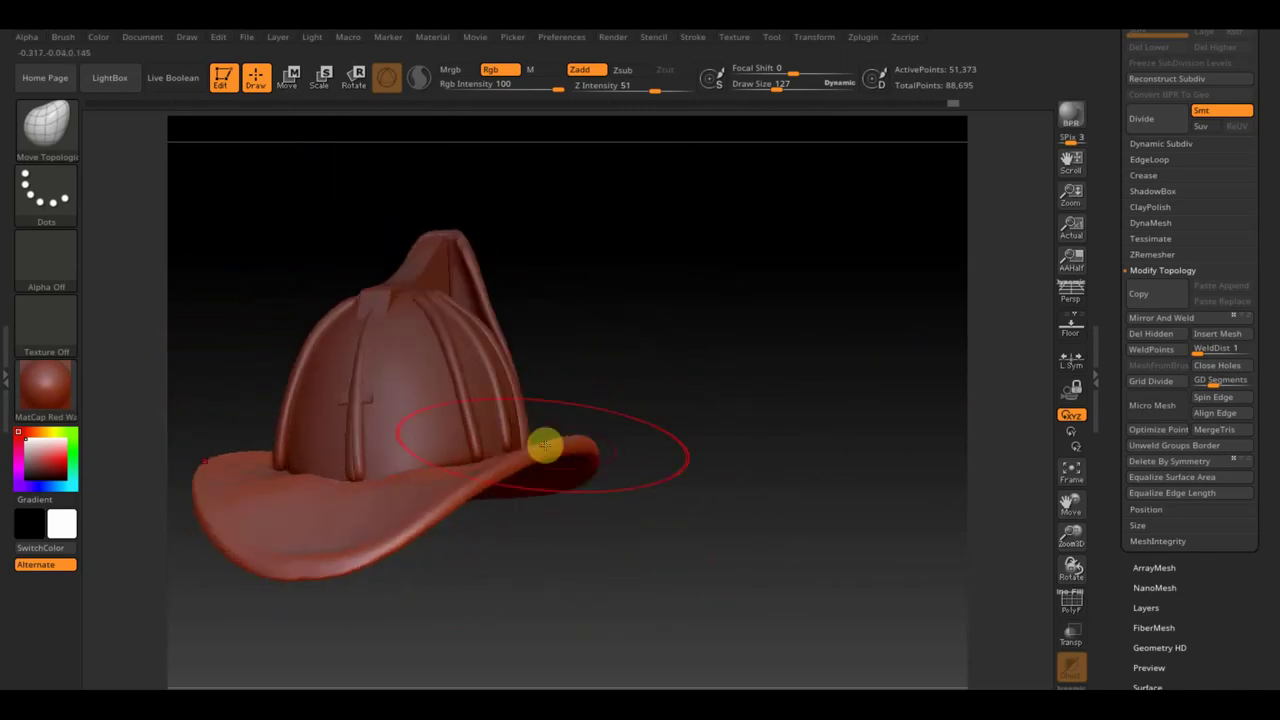
mouse_move(644, 478)
left_mouse_down()
mouse_move(606, 477)
mouse_move(661, 467)
left_mouse_up()
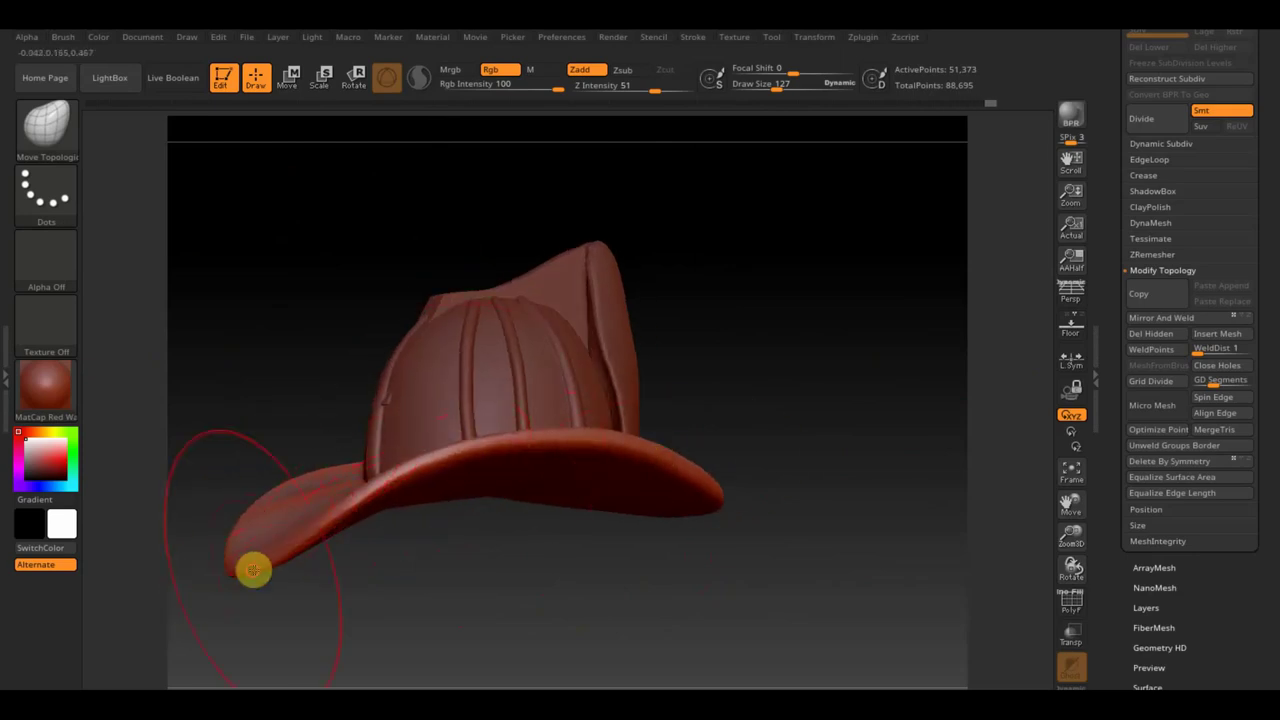
mouse_move(280, 596)
left_mouse_down()
mouse_move(429, 643)
mouse_move(387, 604)
mouse_move(410, 640)
left_mouse_up()
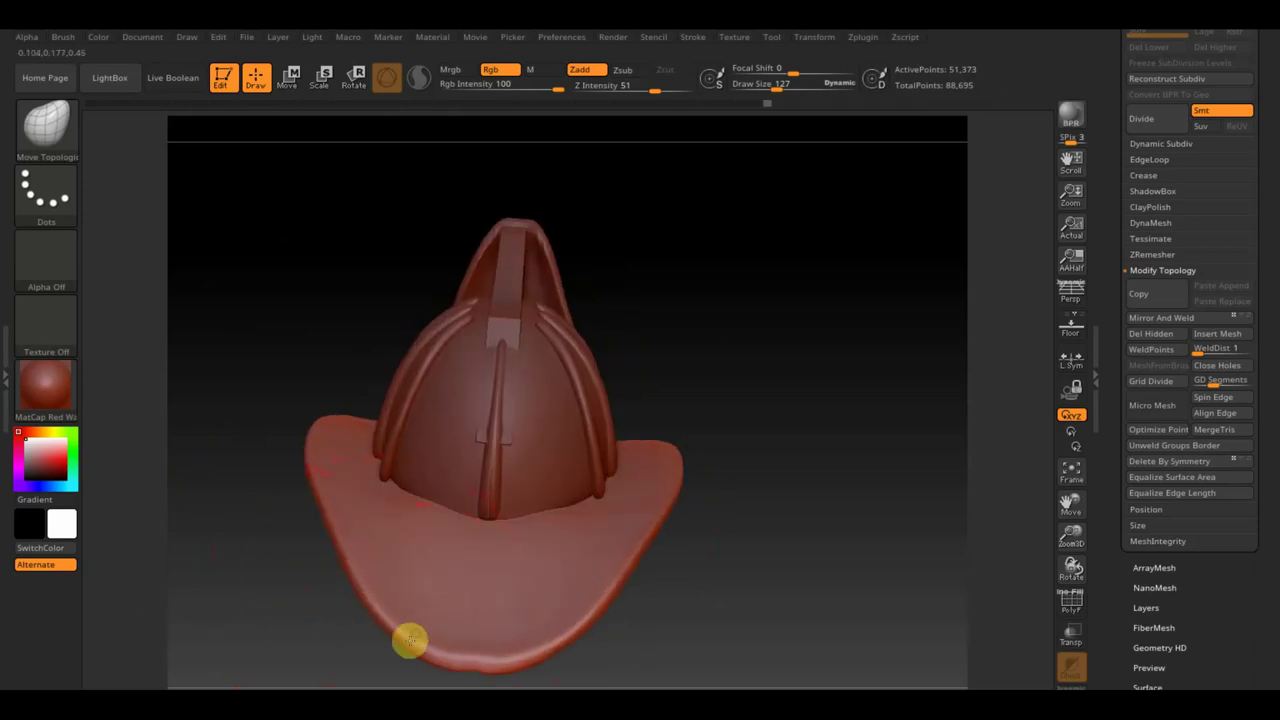
left_click_drag(334, 537, 323, 540)
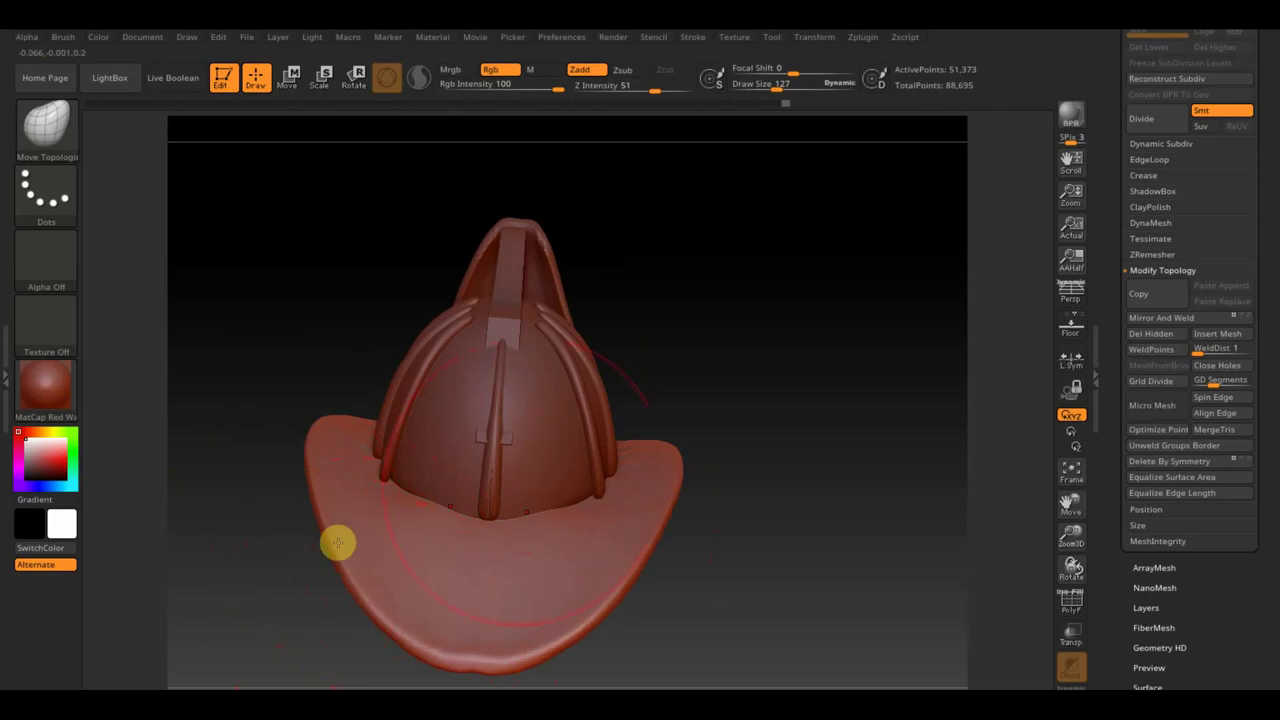
mouse_move(711, 379)
left_mouse_down()
mouse_move(740, 366)
mouse_move(583, 471)
mouse_move(714, 366)
left_mouse_up()
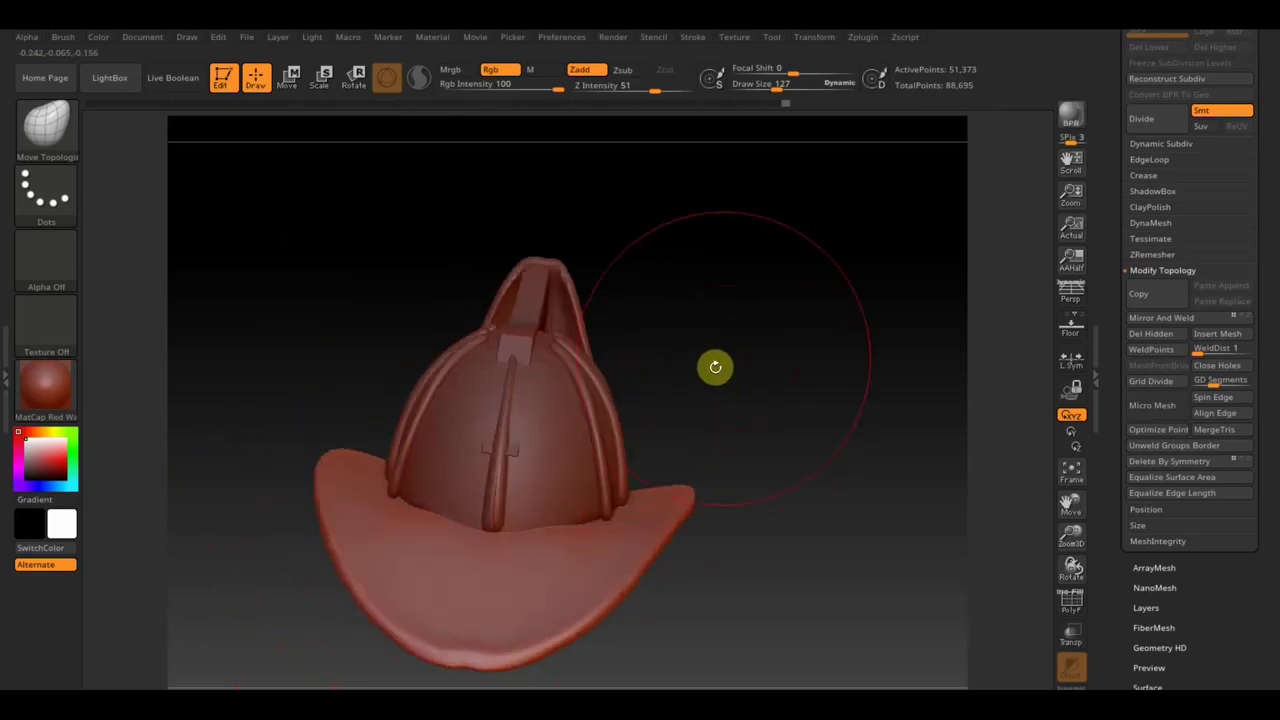
- Reduce Draw Size to 81, inspect the helmet, and undo the brim reshaping
left_click_drag(780, 85, 767, 85)
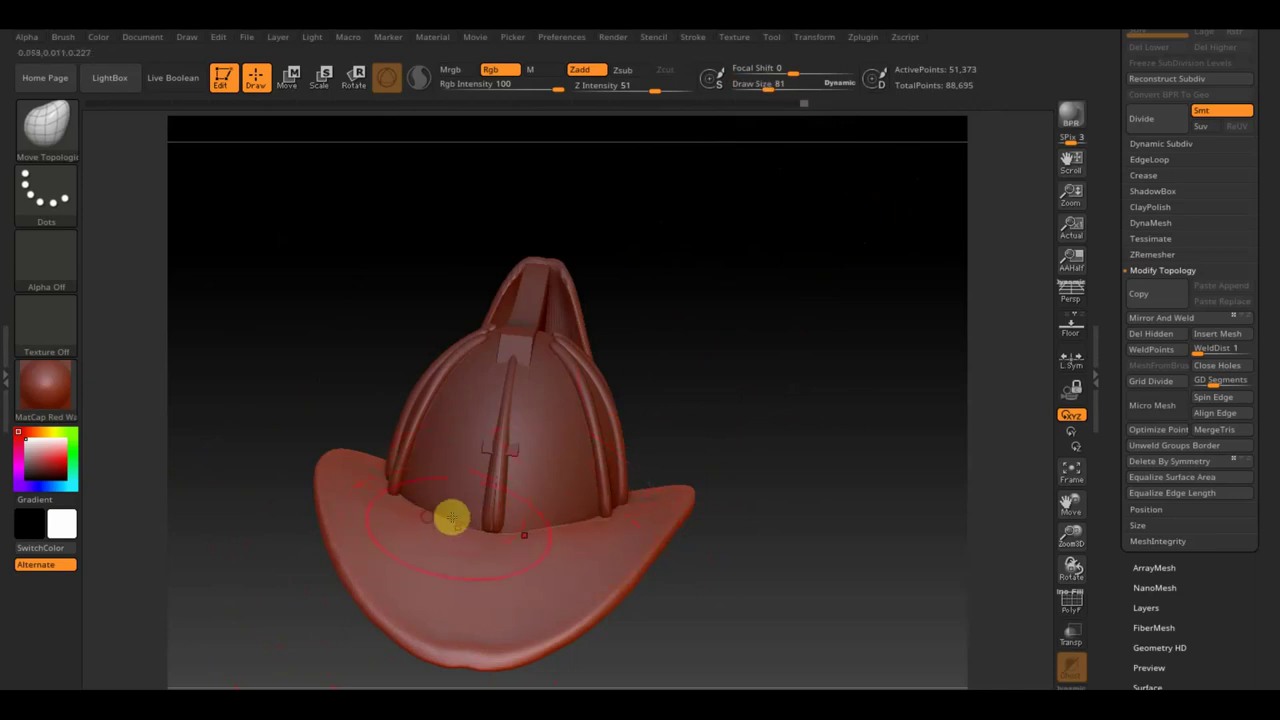
mouse_move(474, 522)
left_mouse_down()
mouse_move(711, 397)
mouse_move(646, 409)
mouse_move(843, 374)
mouse_move(789, 434)
mouse_move(829, 443)
mouse_move(709, 457)
mouse_move(839, 375)
left_mouse_up()
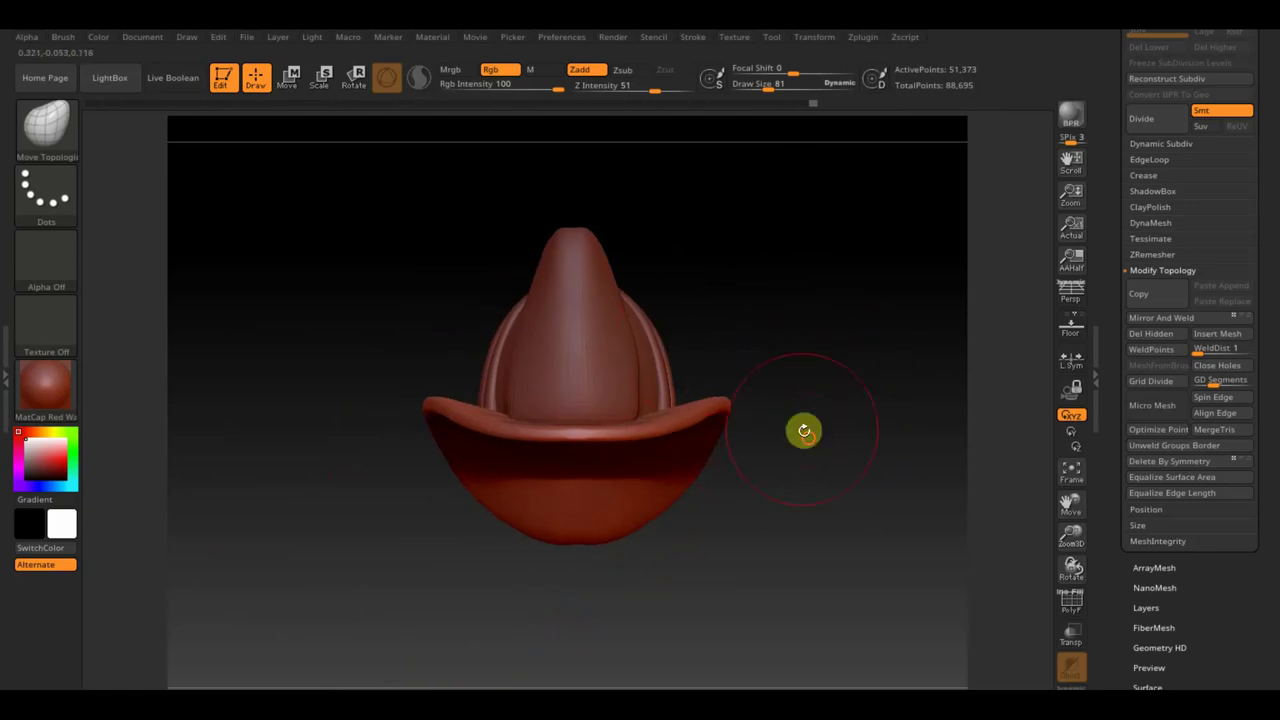
mouse_move(806, 429)
left_mouse_down()
mouse_move(914, 471)
mouse_move(935, 441)
mouse_move(986, 417)
mouse_move(897, 457)
mouse_move(906, 443)
left_mouse_up()
mouse_move(789, 271)
left_mouse_down()
mouse_move(795, 294)
mouse_move(806, 289)
mouse_move(586, 277)
left_mouse_up()
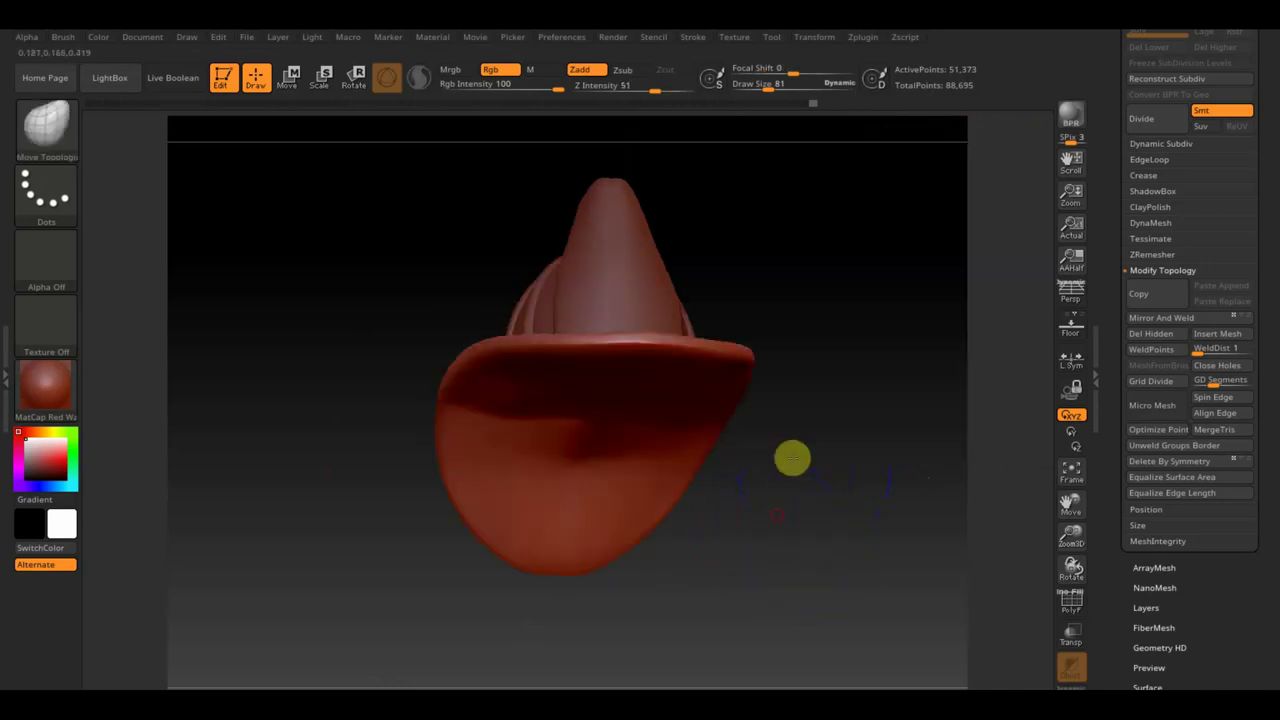
key("ctrl+z")
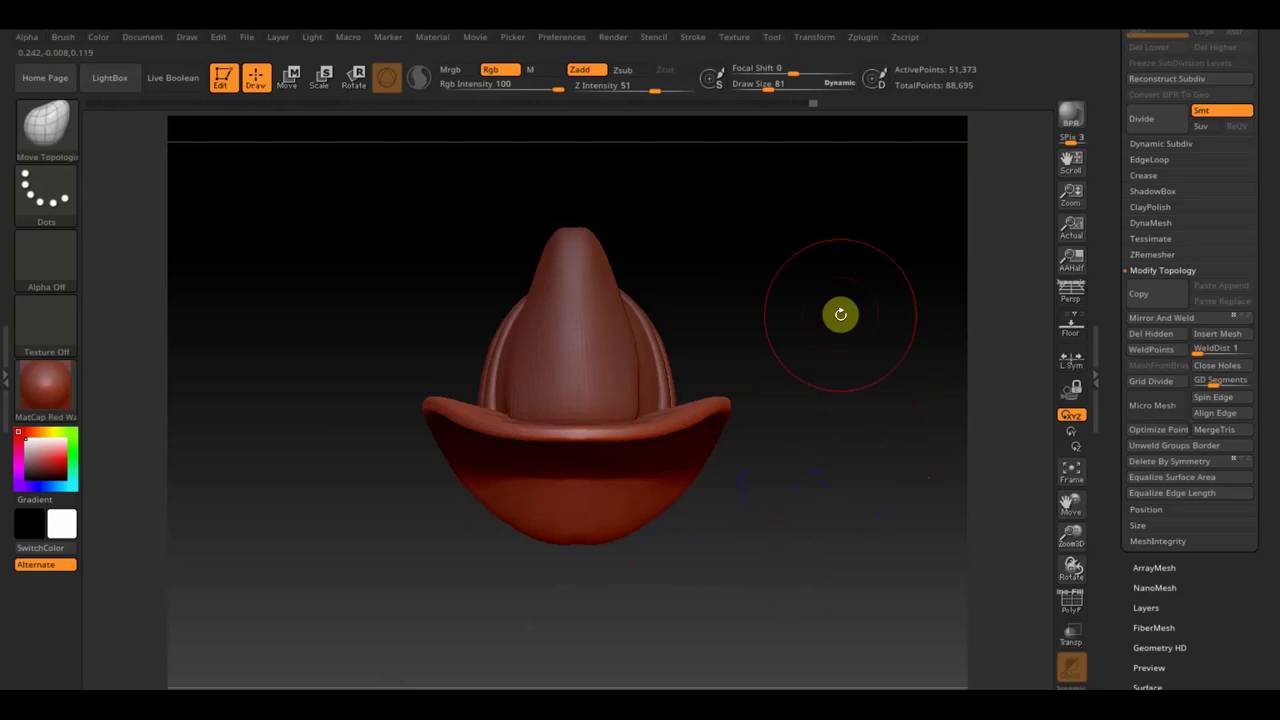
- Apply the SketchShaded2 material and import the firefighter reference screenshot from the Desktop as a texture
left_click(63, 402)
left_click(199, 455)
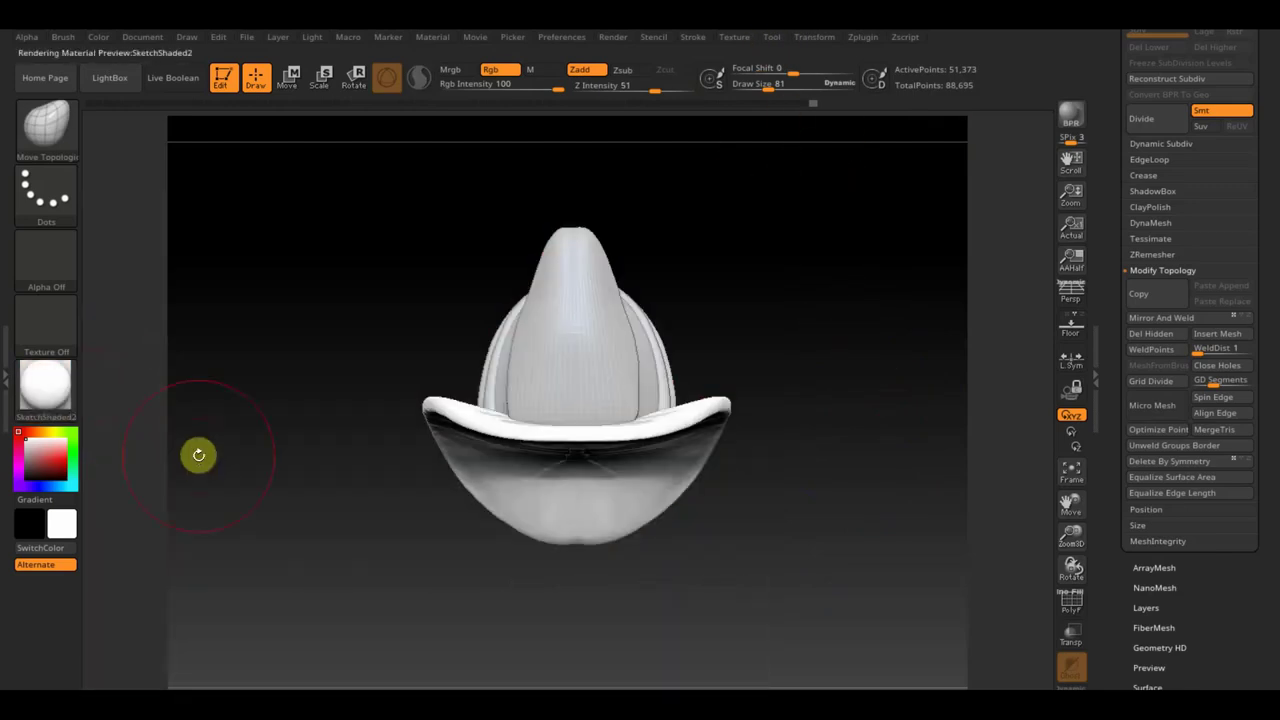
left_click(745, 40)
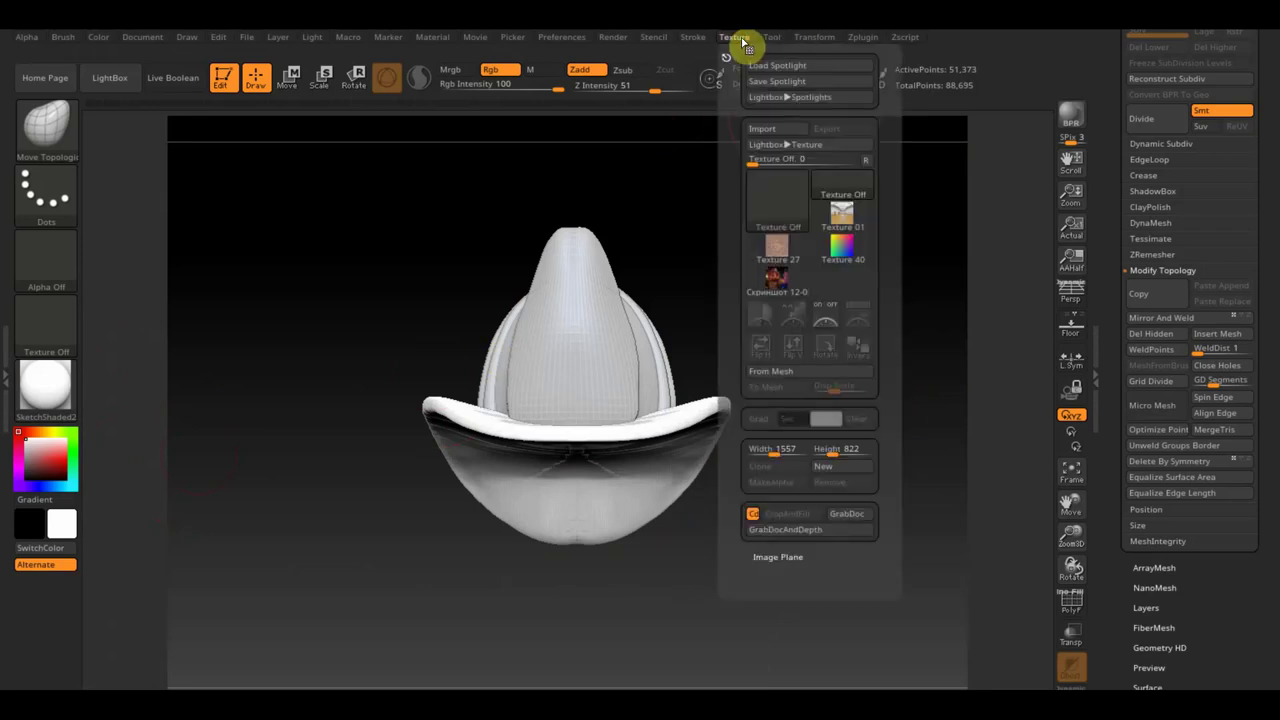
left_click(776, 130)
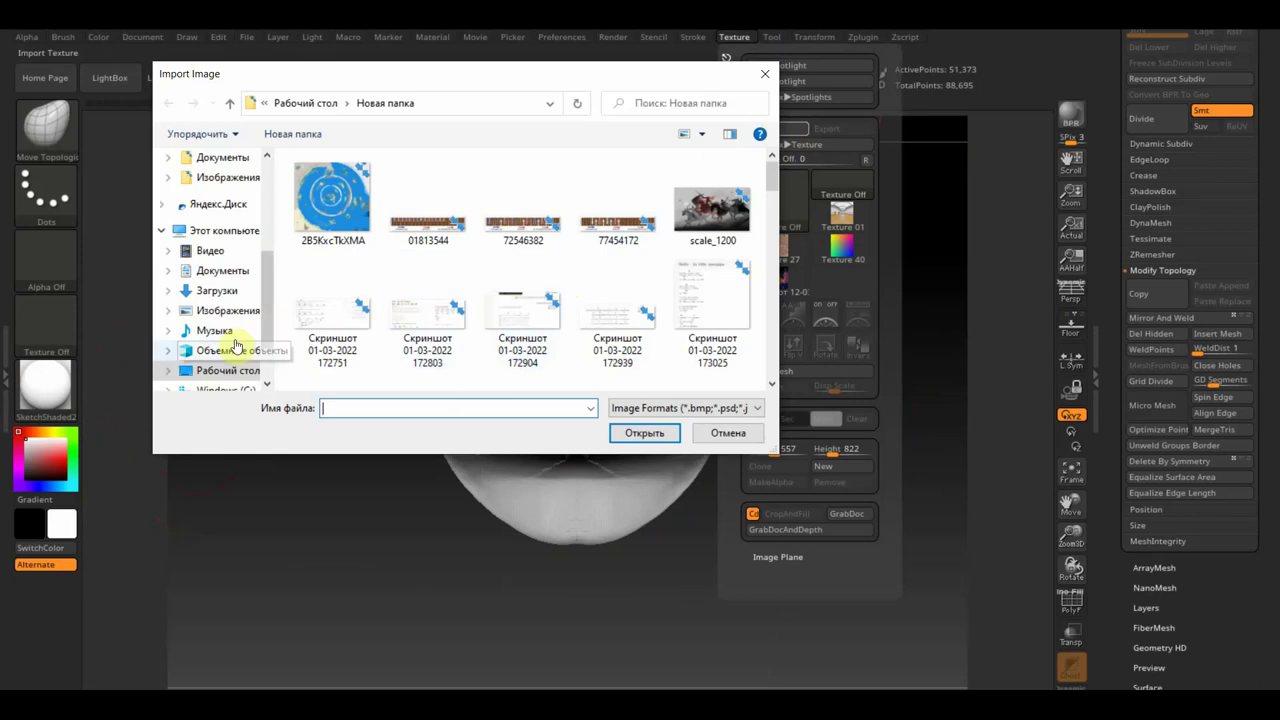
left_click(222, 380)
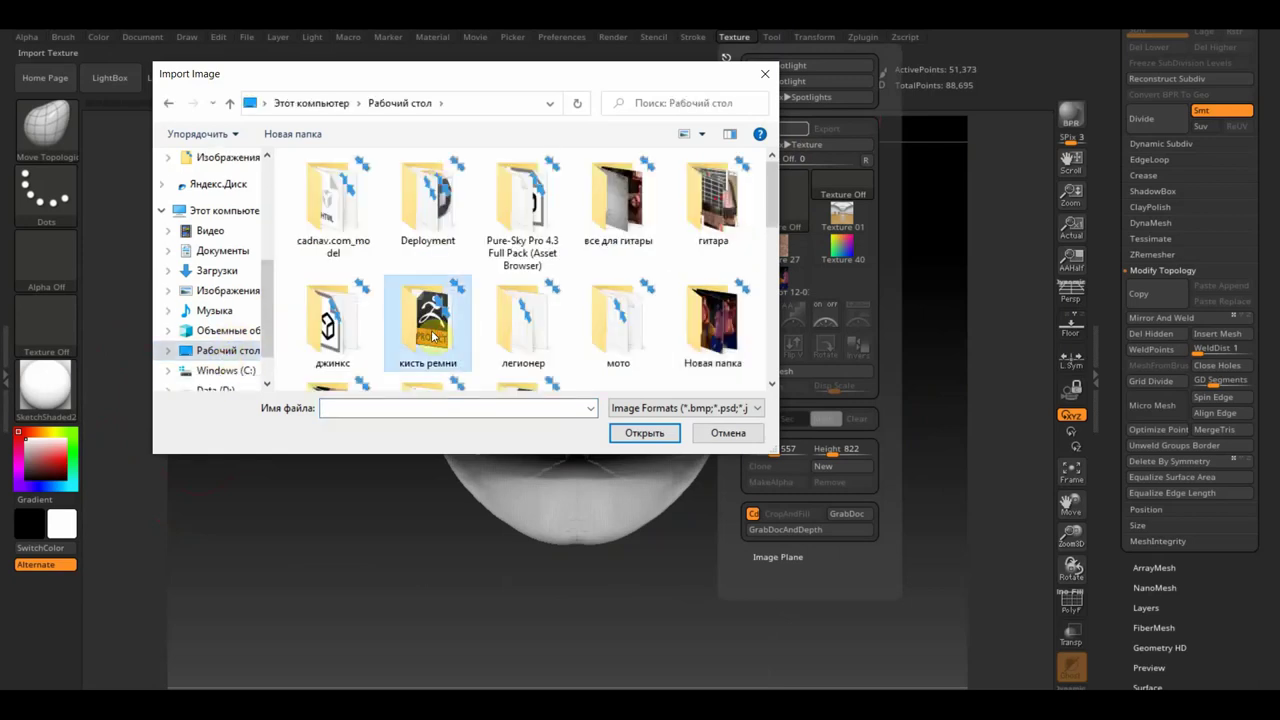
scroll(432, 325, "down", 3)
scroll(674, 255, "down", 5)
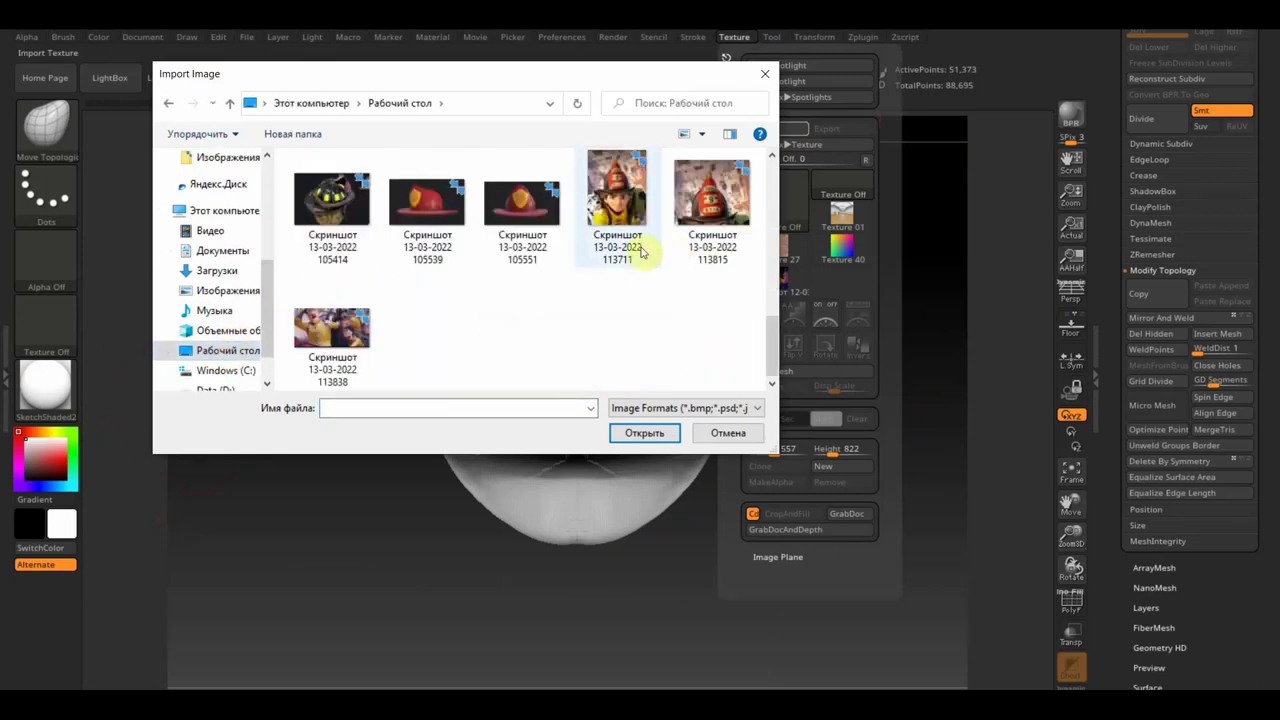
left_click(697, 205)
left_click(646, 432)
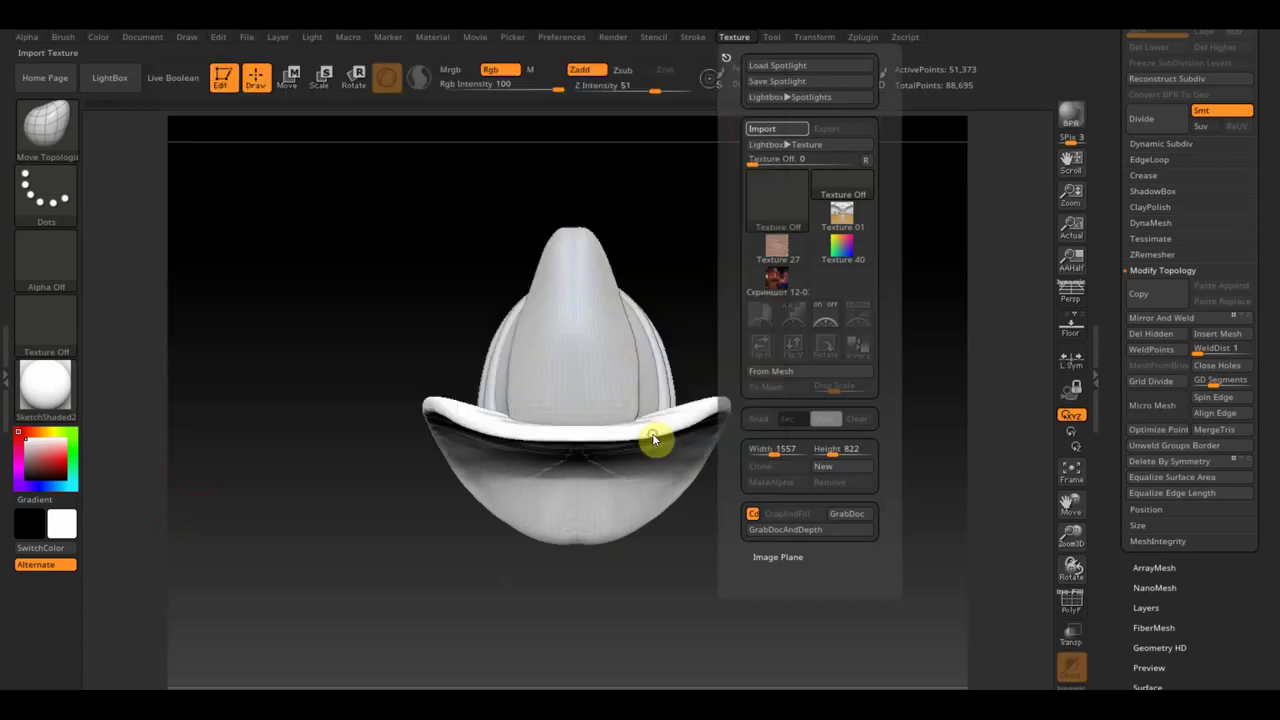
left_click(735, 38)
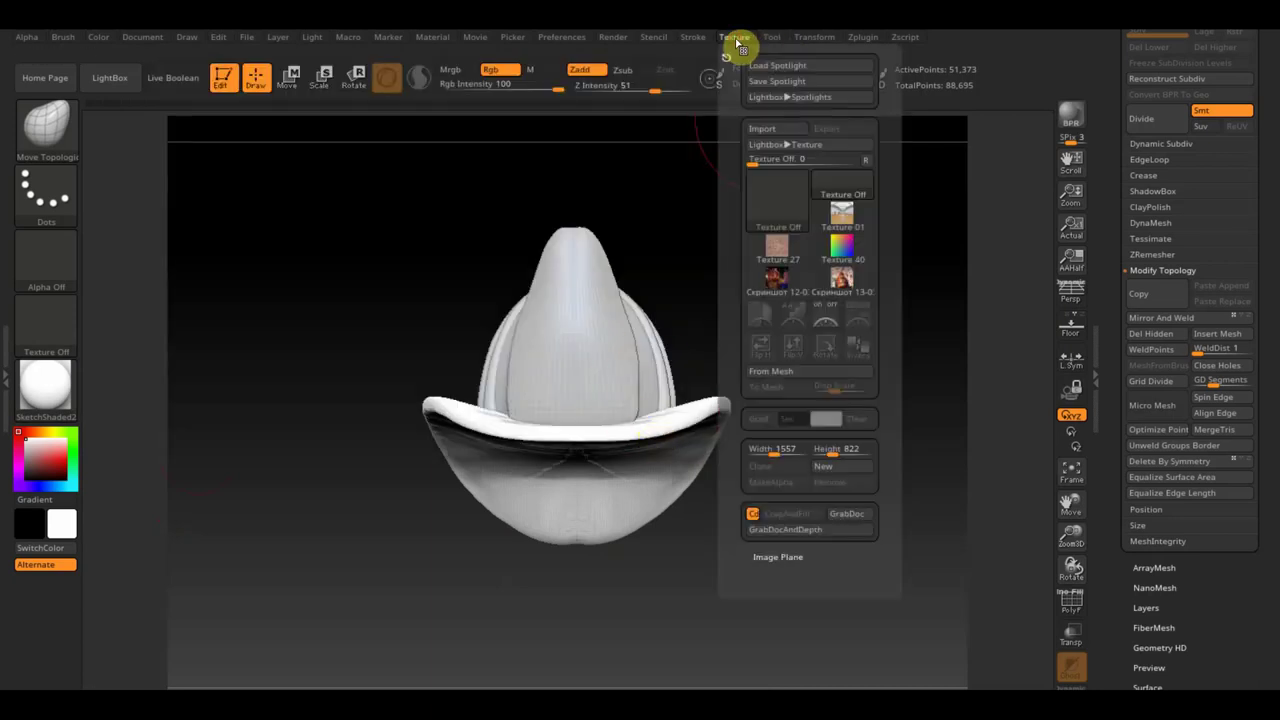
left_click(841, 278)
- Overlay the reference image with Spotlight, resize it, lower its opacity, and pin it
left_click(858, 320)
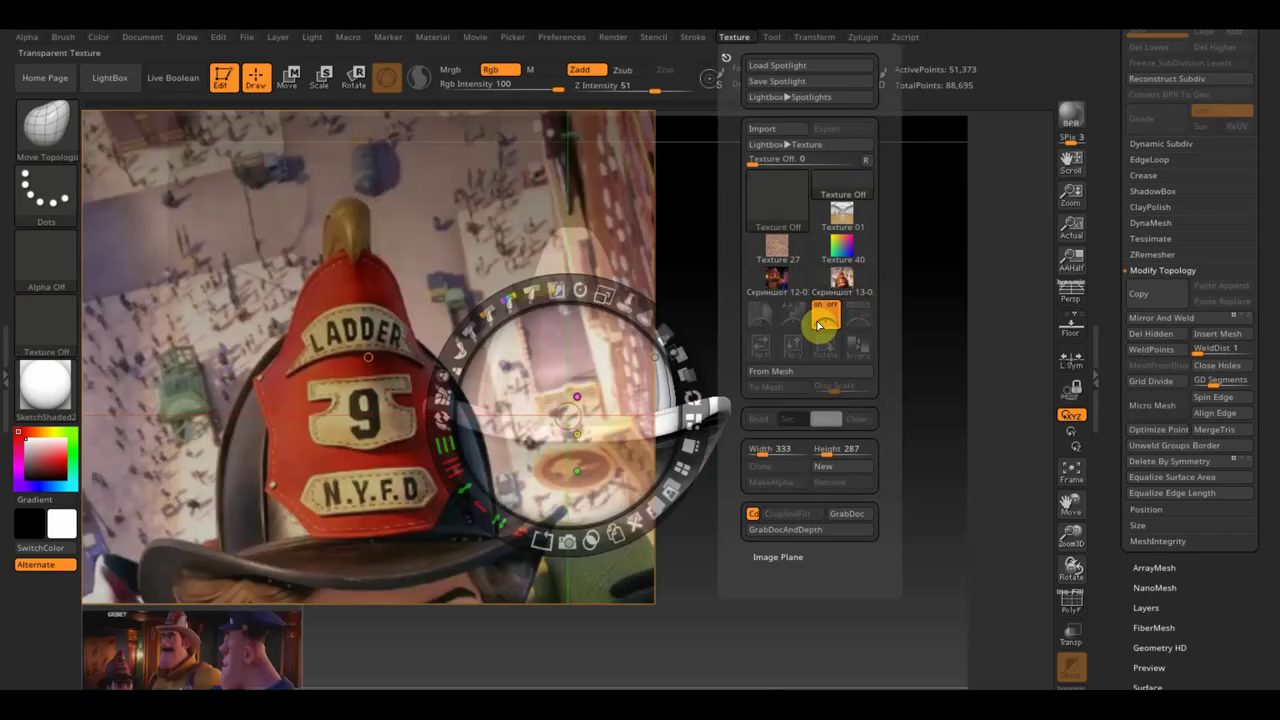
mouse_move(604, 293)
left_mouse_down()
mouse_move(582, 360)
mouse_move(738, 270)
mouse_move(745, 249)
mouse_move(783, 251)
mouse_move(770, 262)
mouse_move(794, 297)
left_mouse_up()
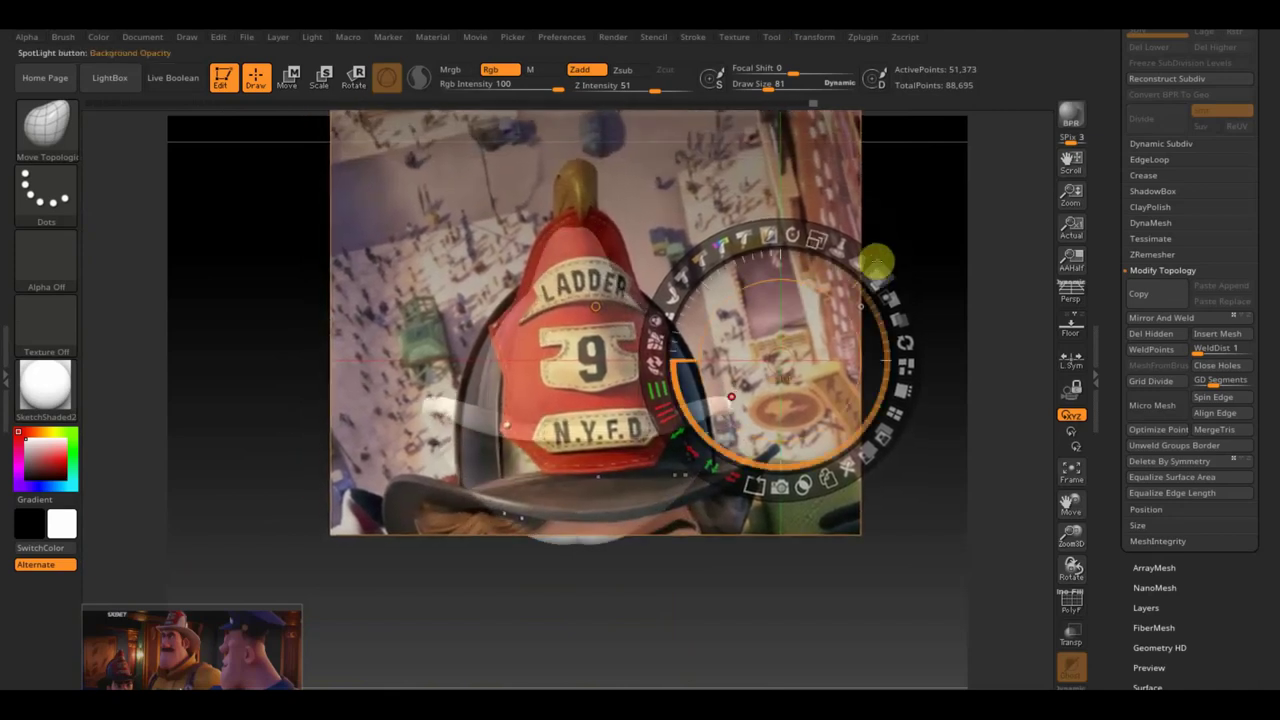
left_click_drag(874, 277, 838, 237)
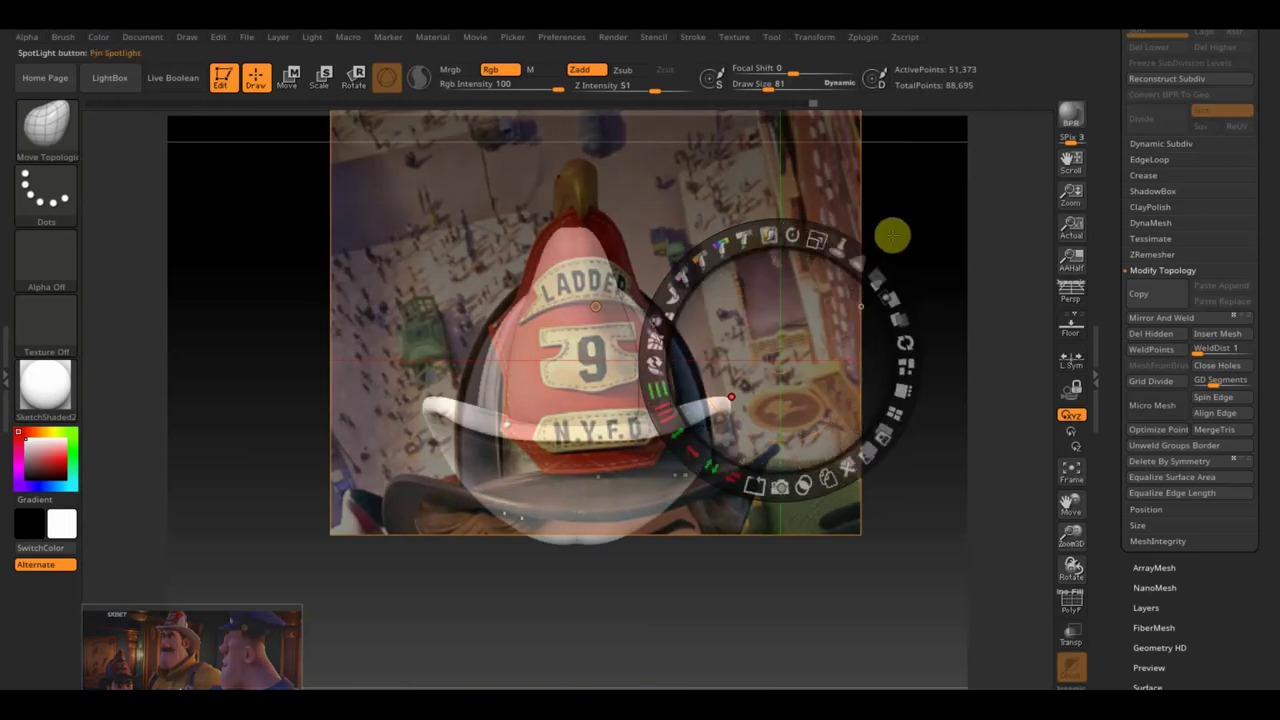
left_click(892, 235)
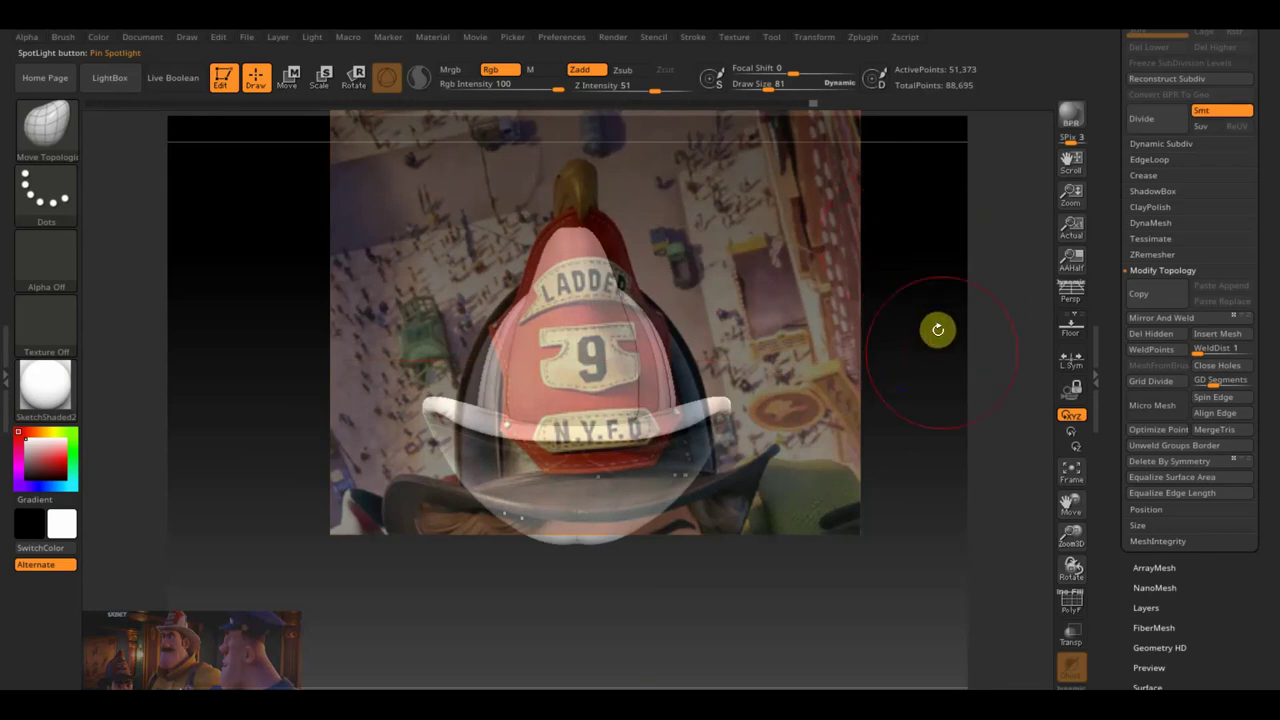
- Rotate the helmet to line up with the reference and show the SubTool list
left_click_drag(940, 363, 943, 372)
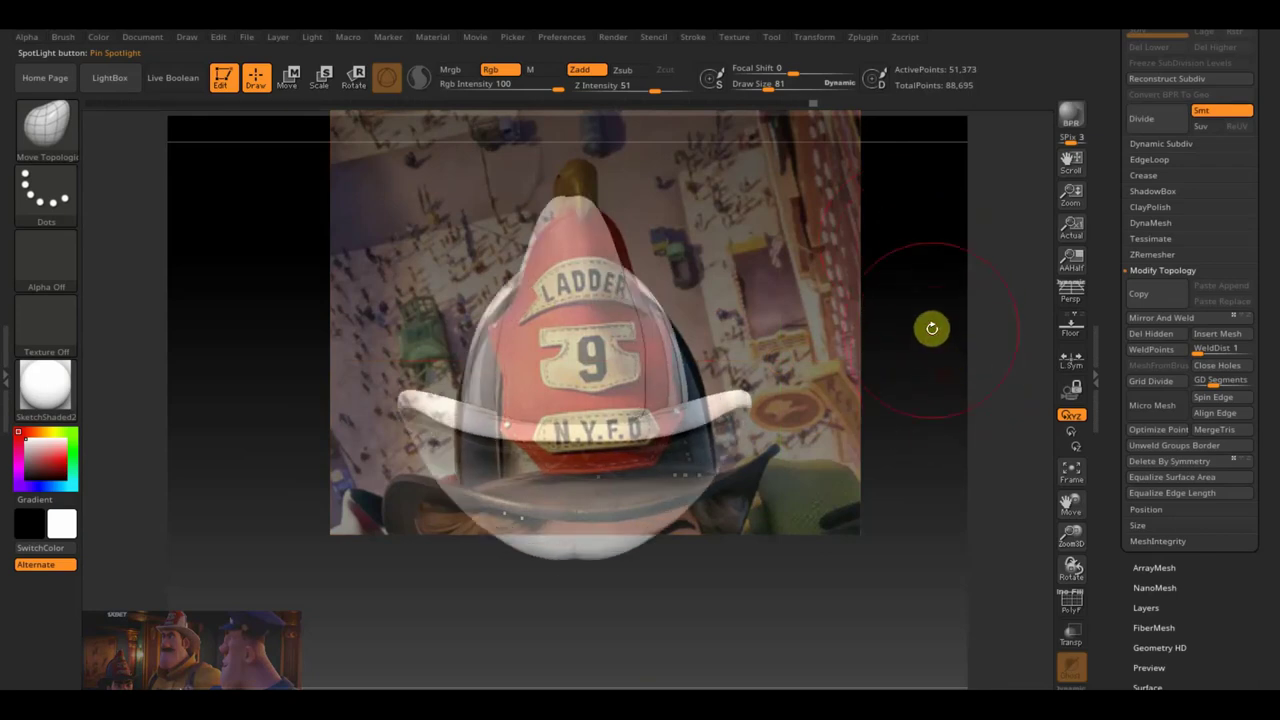
mouse_move(931, 328)
left_mouse_down()
mouse_move(938, 360)
mouse_move(934, 339)
mouse_move(877, 337)
mouse_move(889, 348)
left_mouse_up()
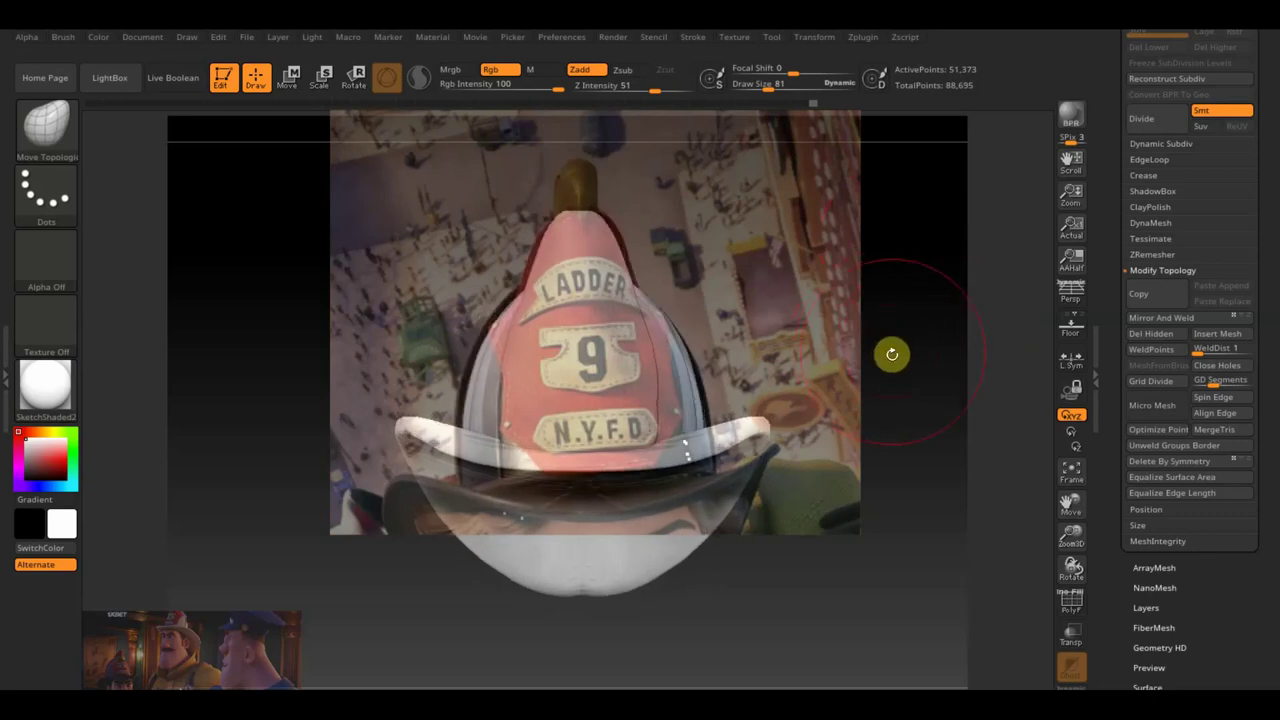
mouse_move(678, 437)
left_mouse_down()
mouse_move(646, 355)
mouse_move(558, 369)
left_mouse_up()
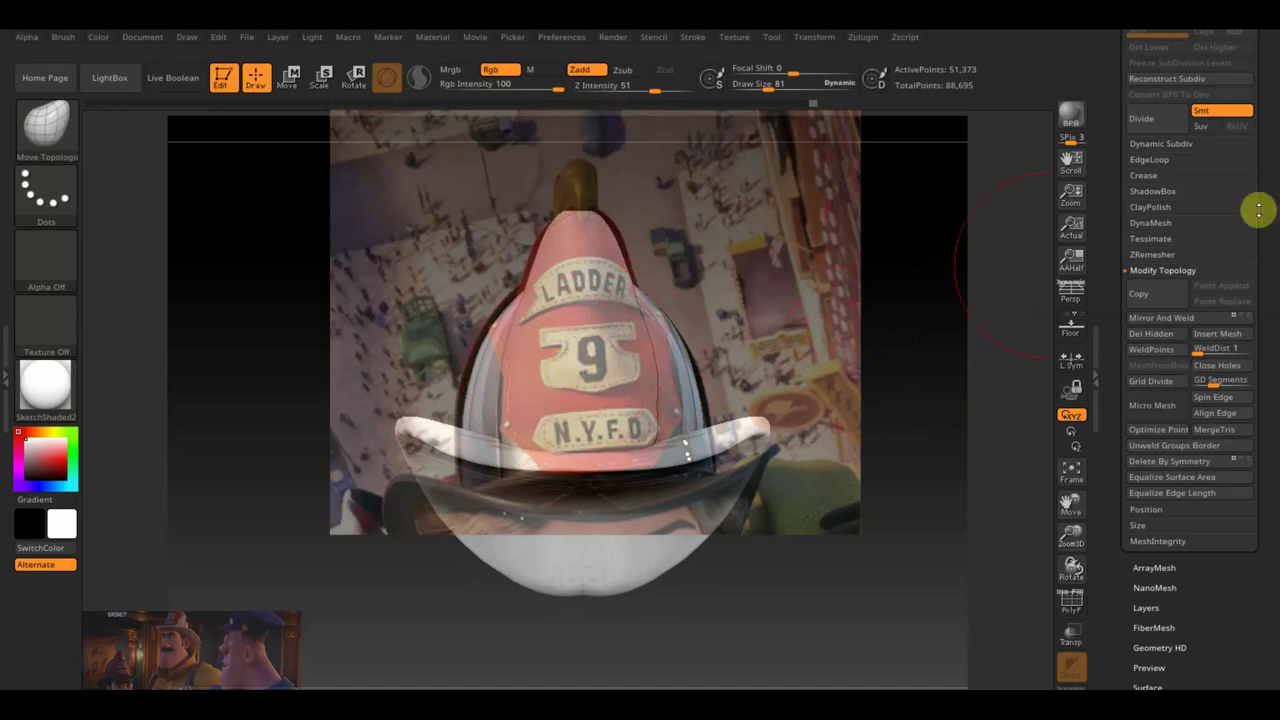
scroll(1260, 210, "up", 2)
scroll(1277, 240, "up", 3)
left_click(1150, 270)
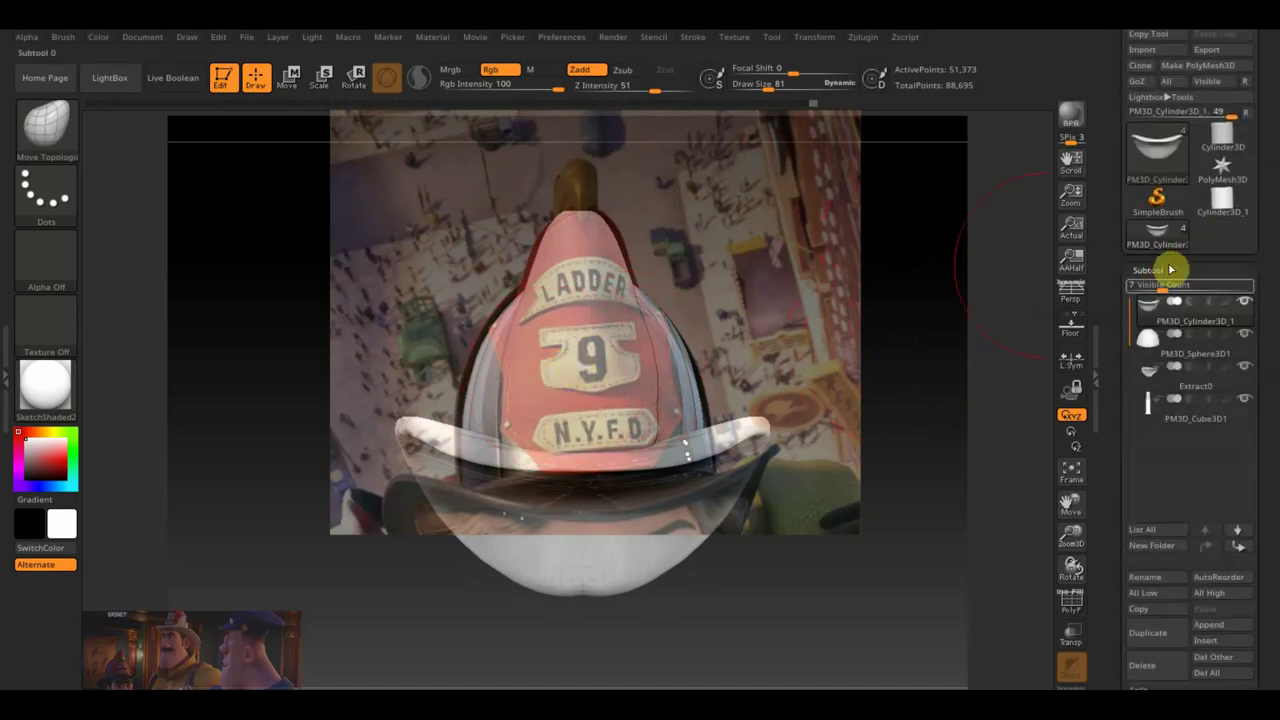
mouse_move(1195, 376)
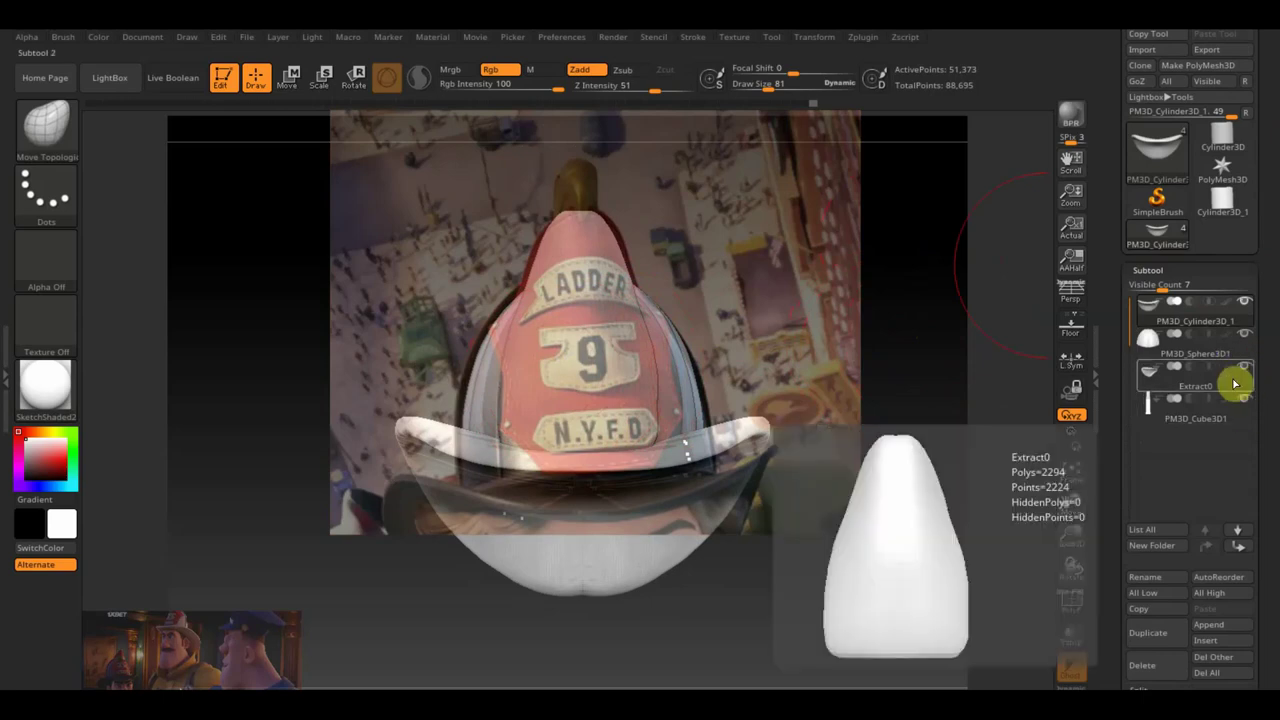
- Make Extract0 the active subtool and rotate the reference image upright over it
left_click(1246, 370)
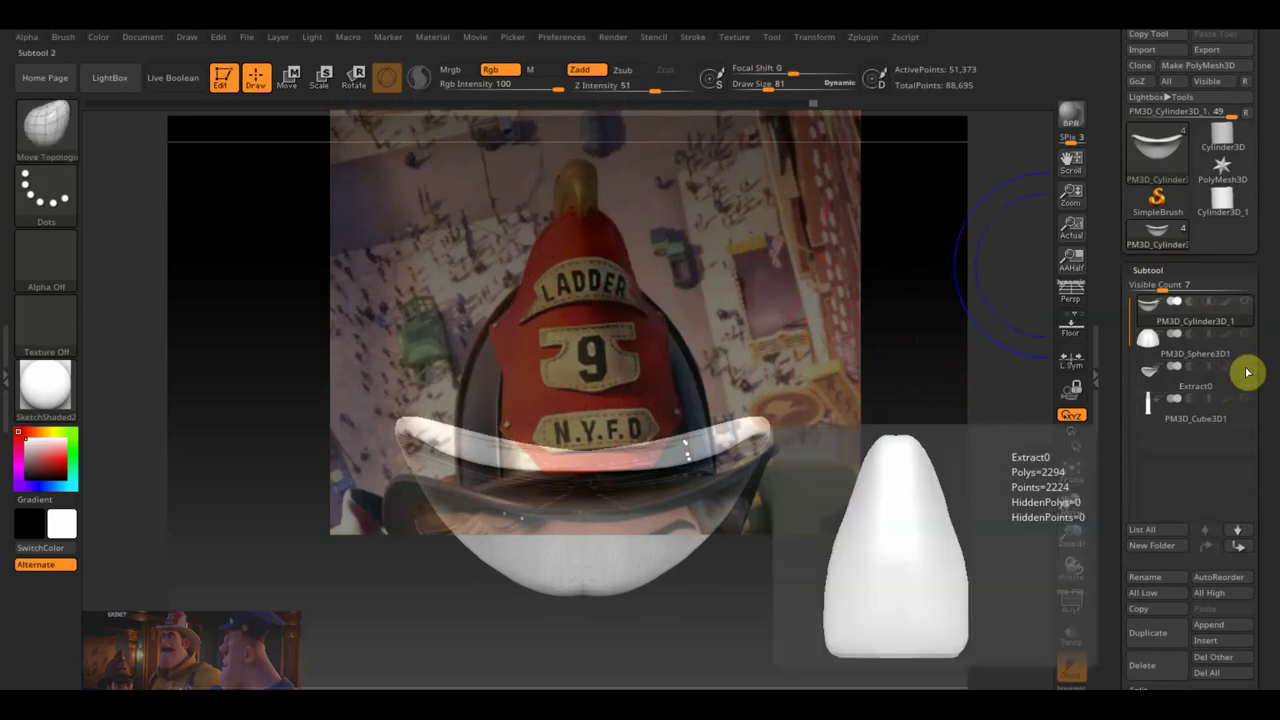
left_click(1174, 380)
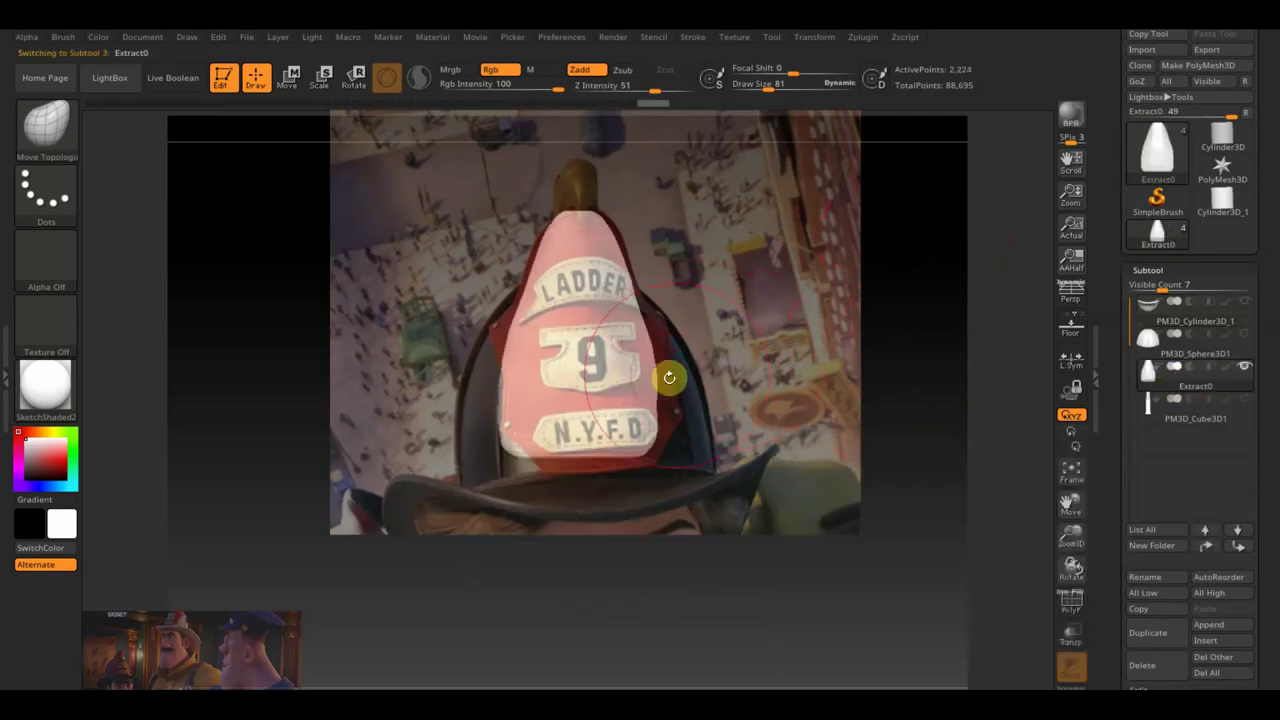
key("shift+z")
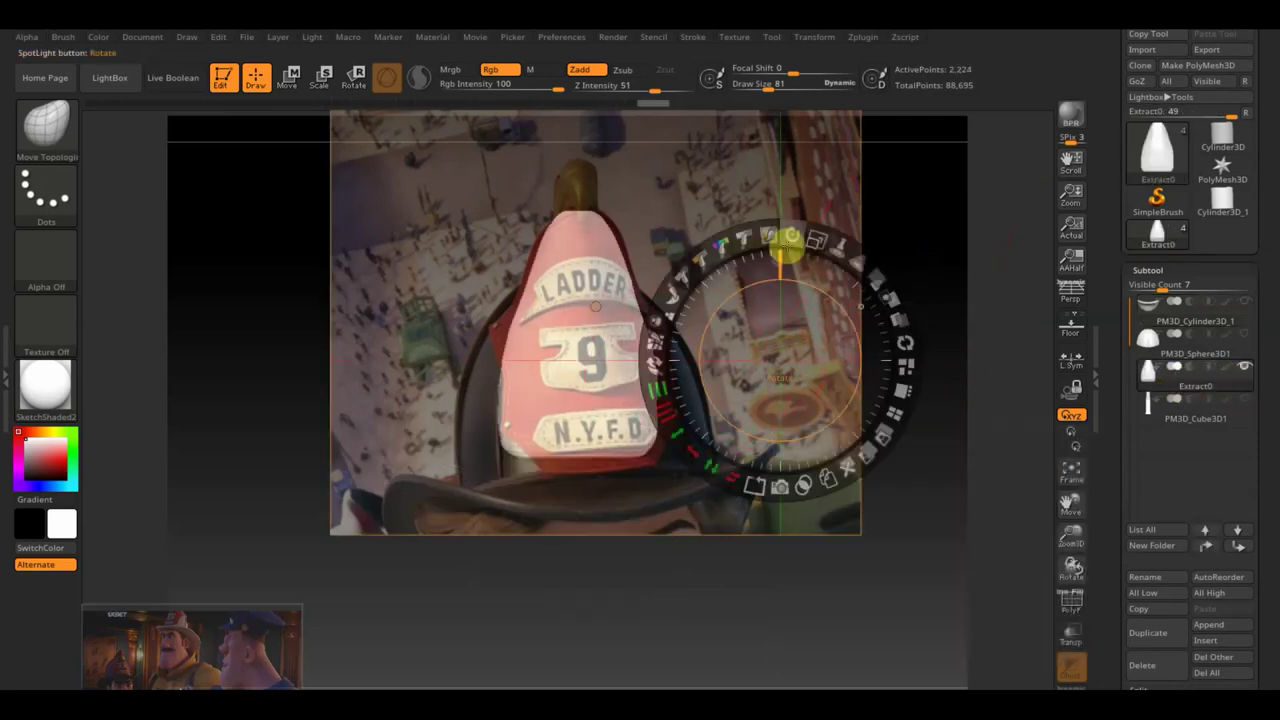
left_click_drag(793, 233, 789, 229)
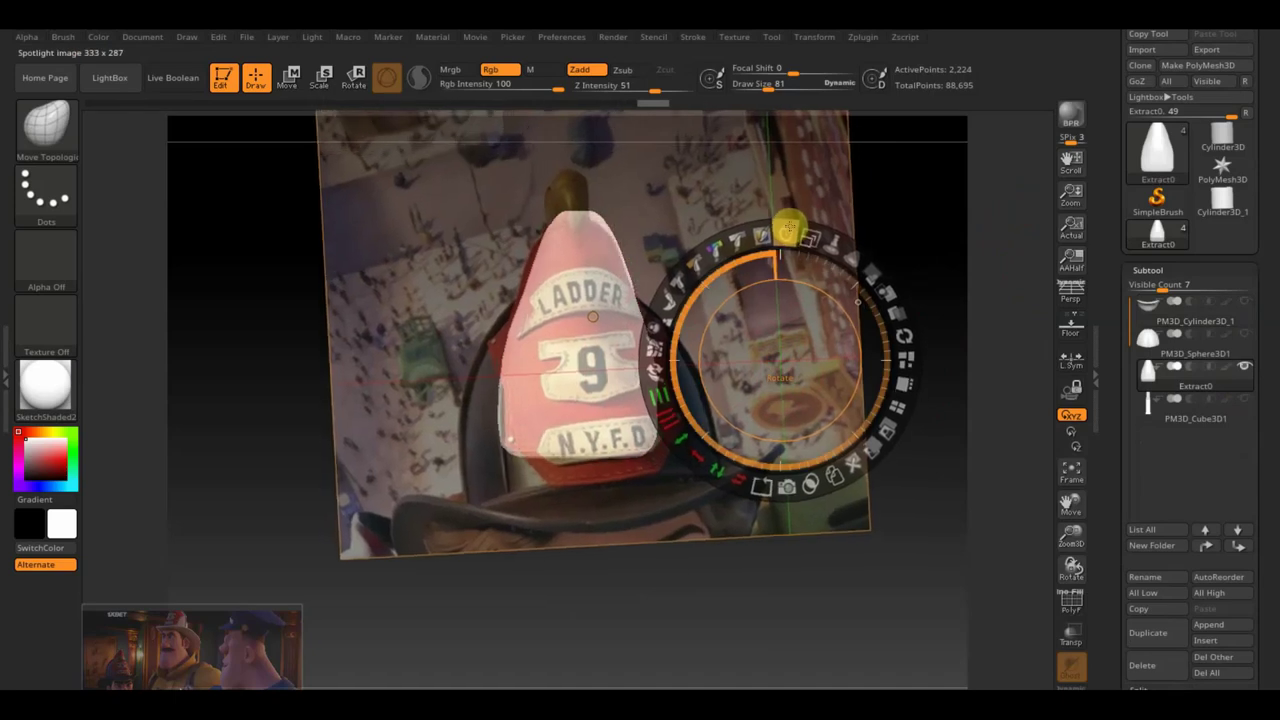
key("z")
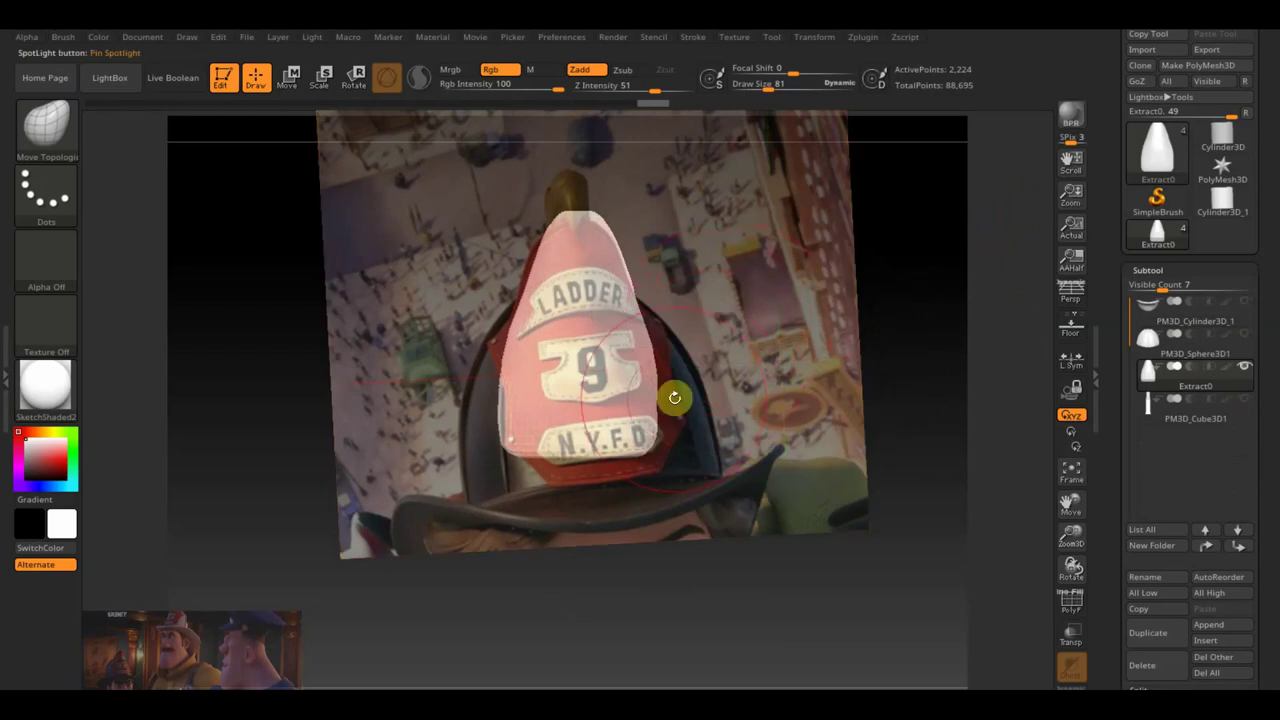
key("z")
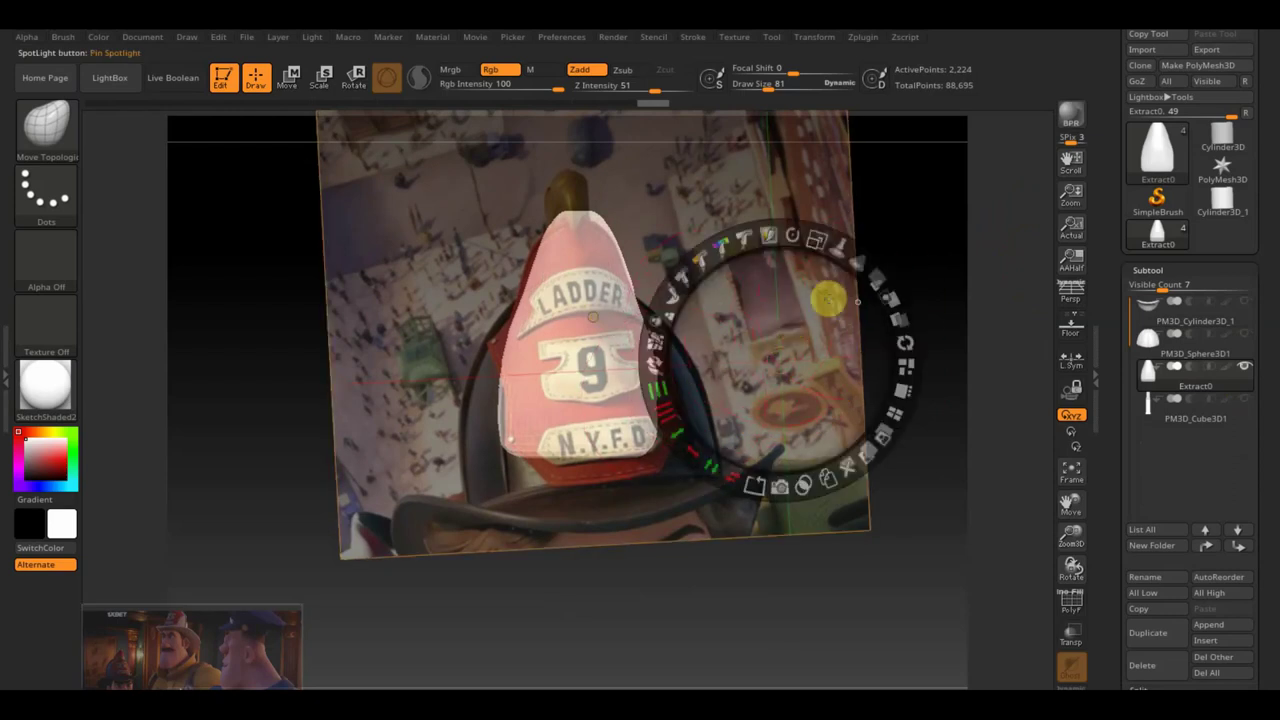
left_click_drag(858, 300, 861, 306)
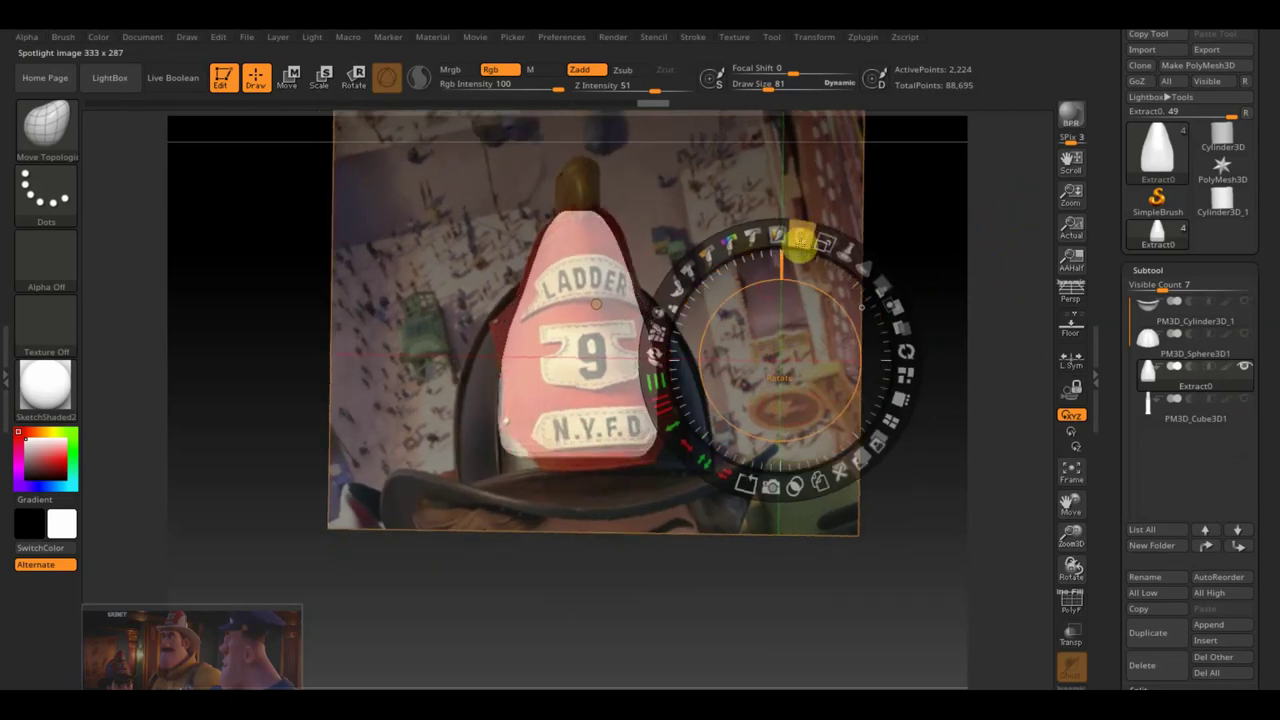
left_click_drag(800, 242, 803, 250)
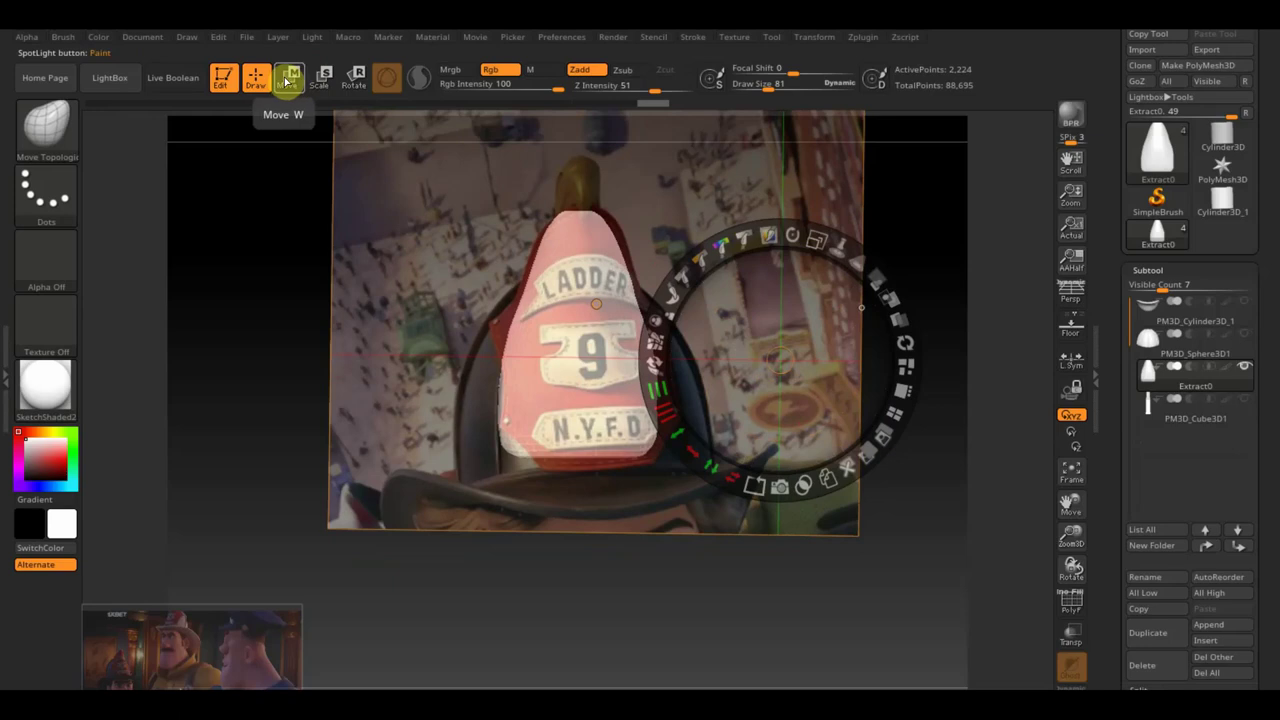
key("z")
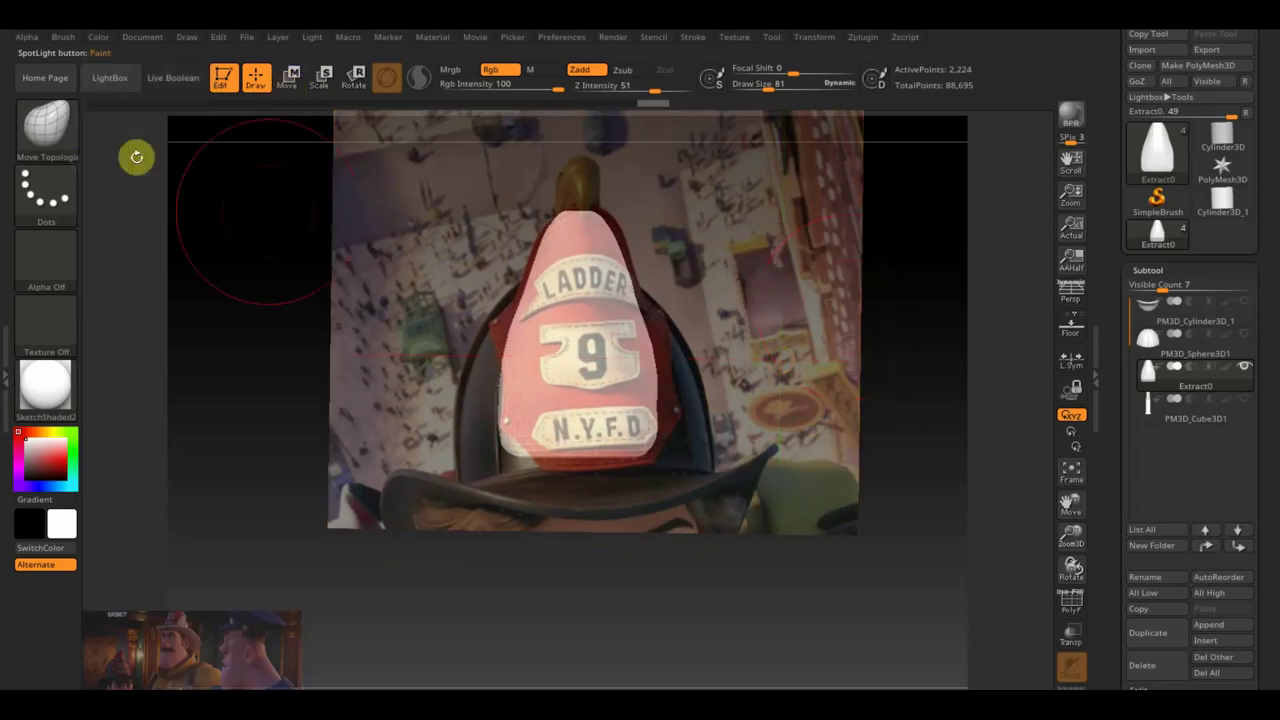
- Shrink the brush, fit the reference to the shield, and polypaint the N.Y.F.D lettering and LADDER edge
left_click_drag(797, 82, 771, 89)
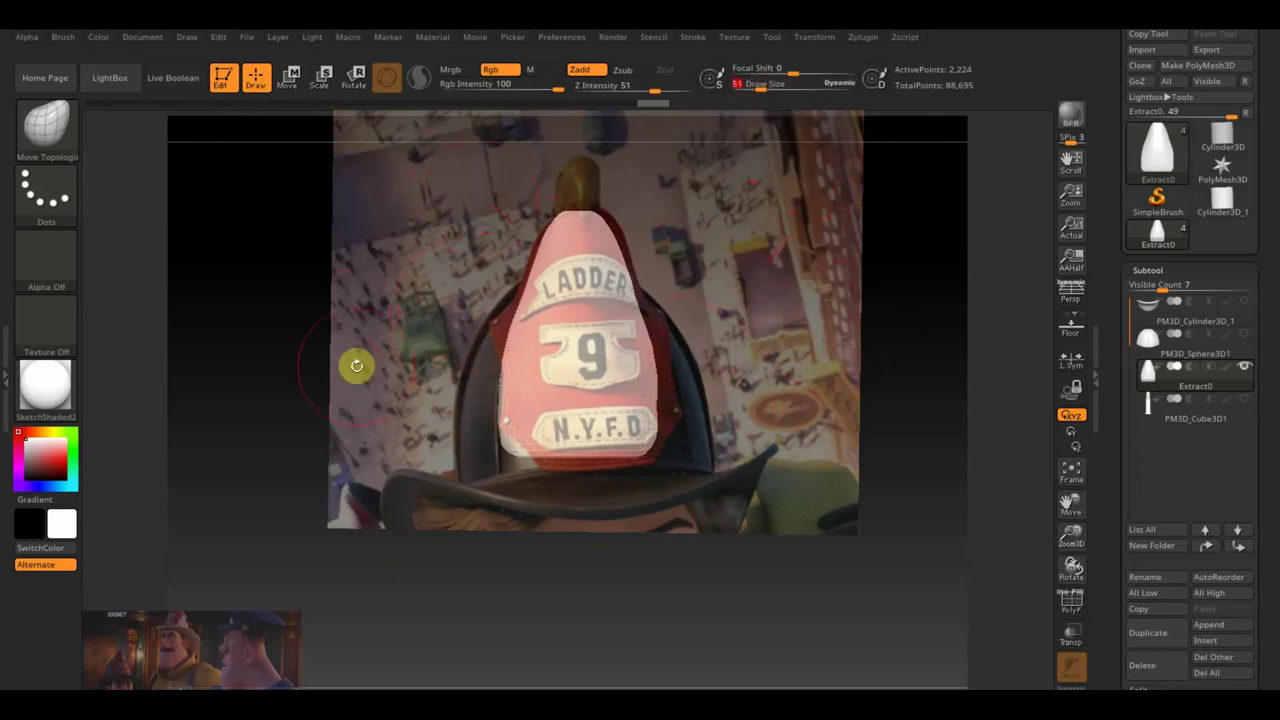
key("shift+z")
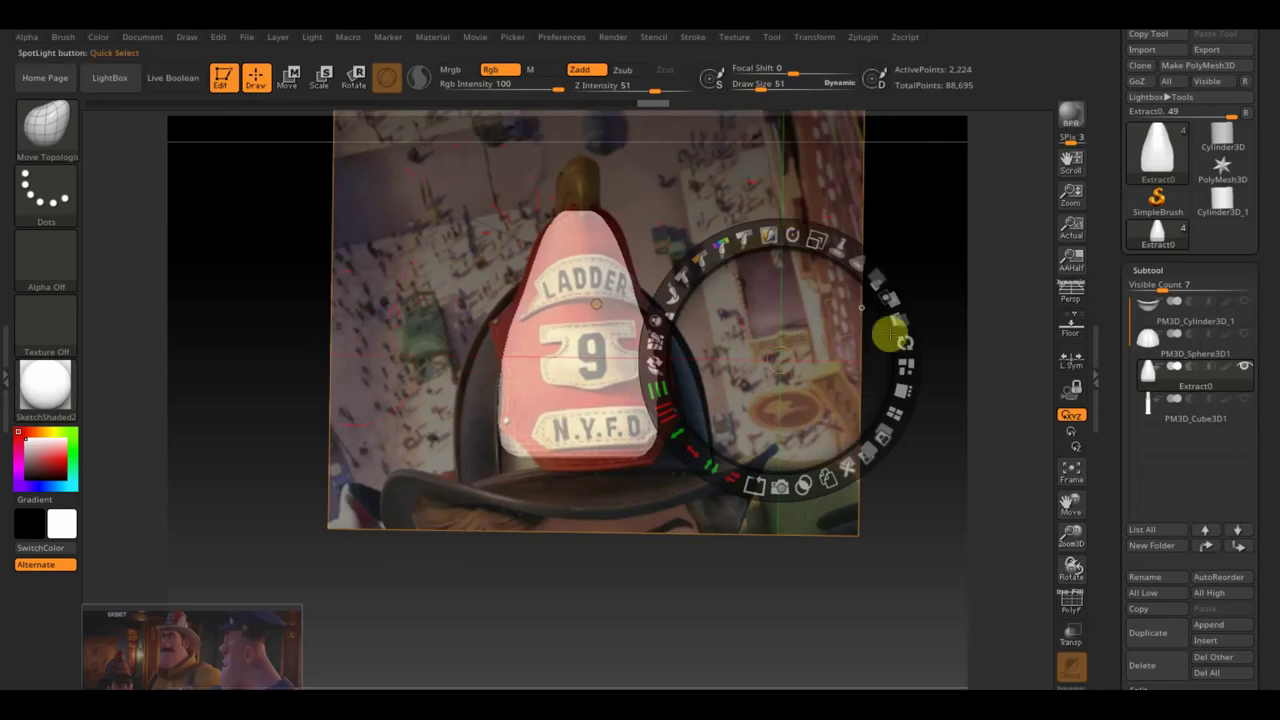
left_click_drag(596, 303, 586, 302)
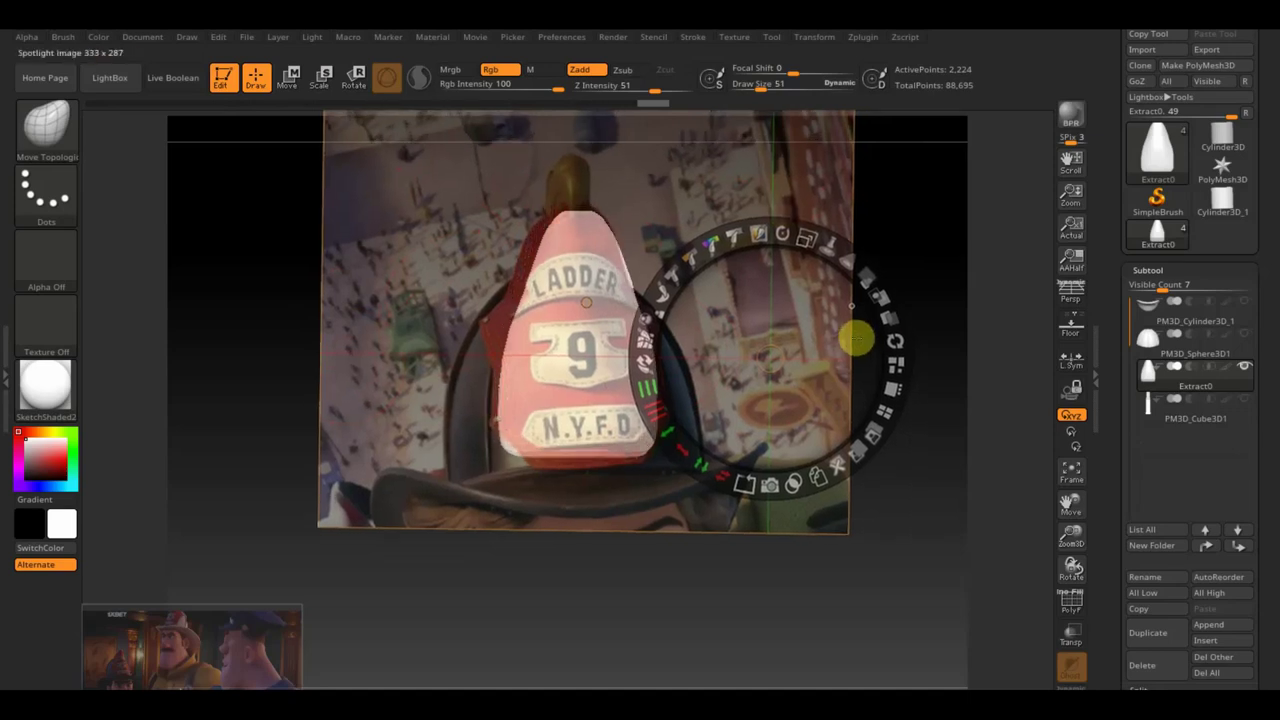
left_click_drag(586, 302, 604, 307)
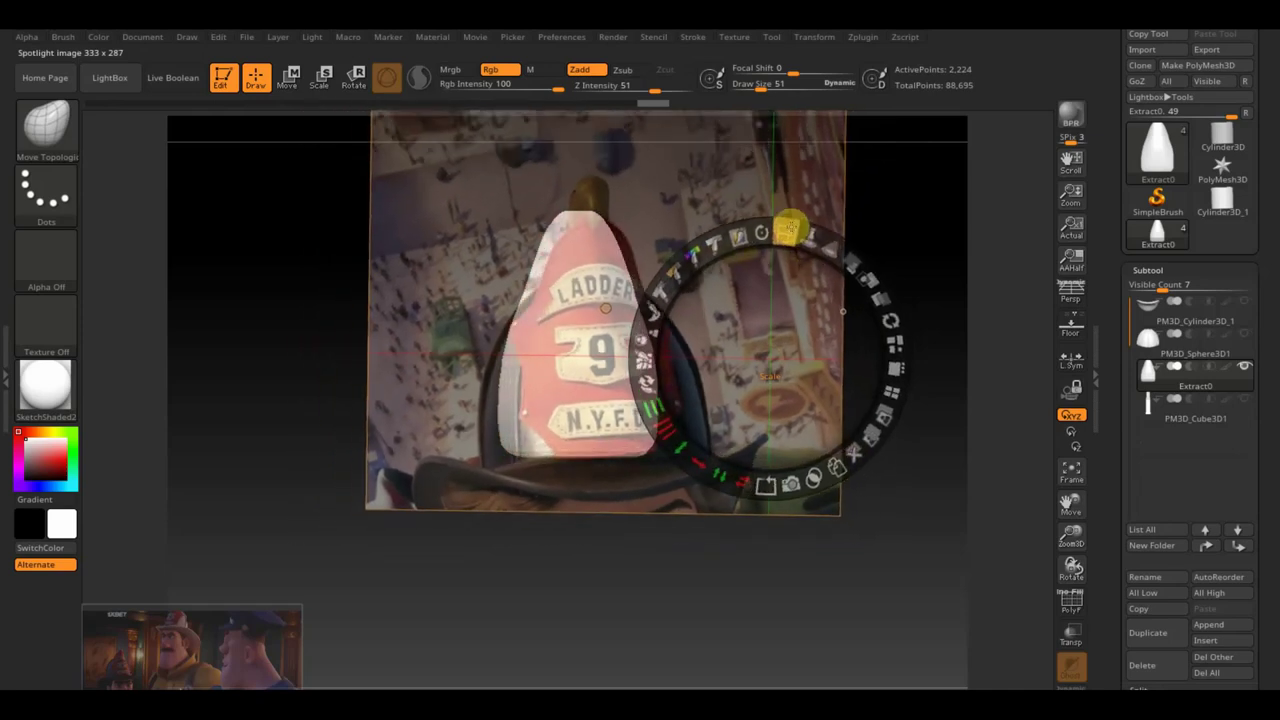
mouse_move(783, 223)
left_mouse_down()
mouse_move(818, 305)
mouse_move(803, 300)
left_mouse_up()
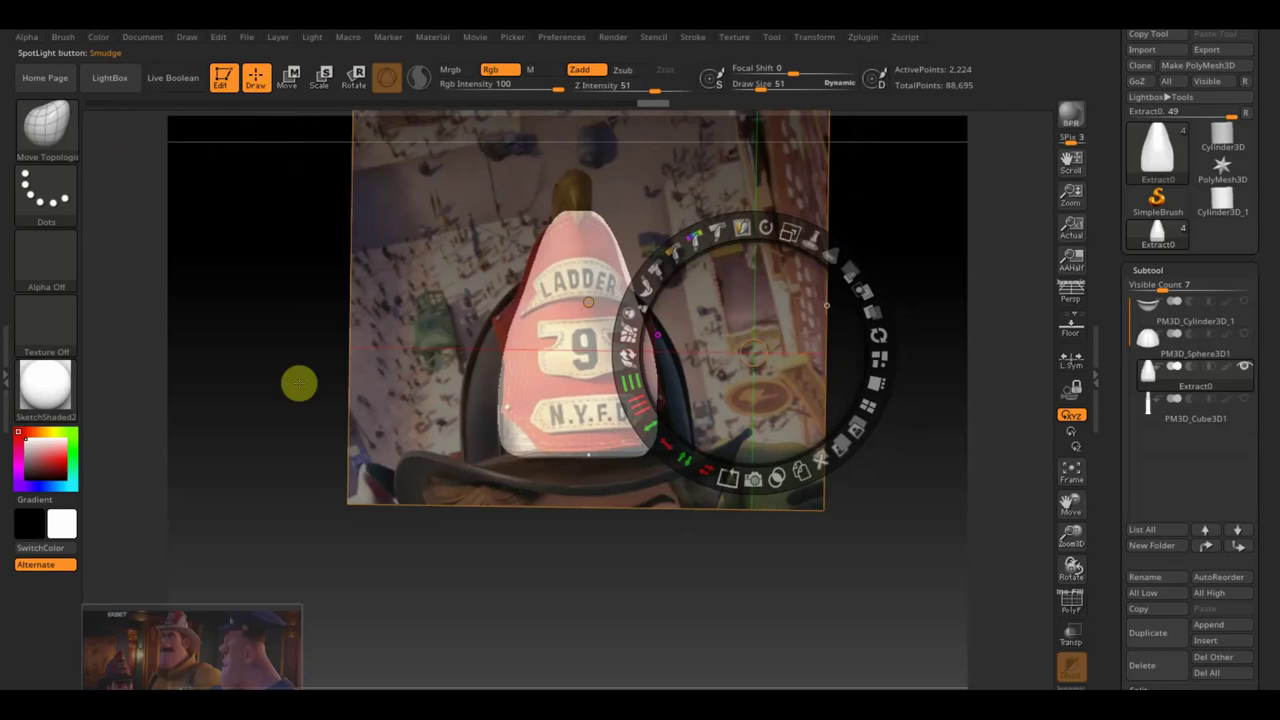
key("shift+z")
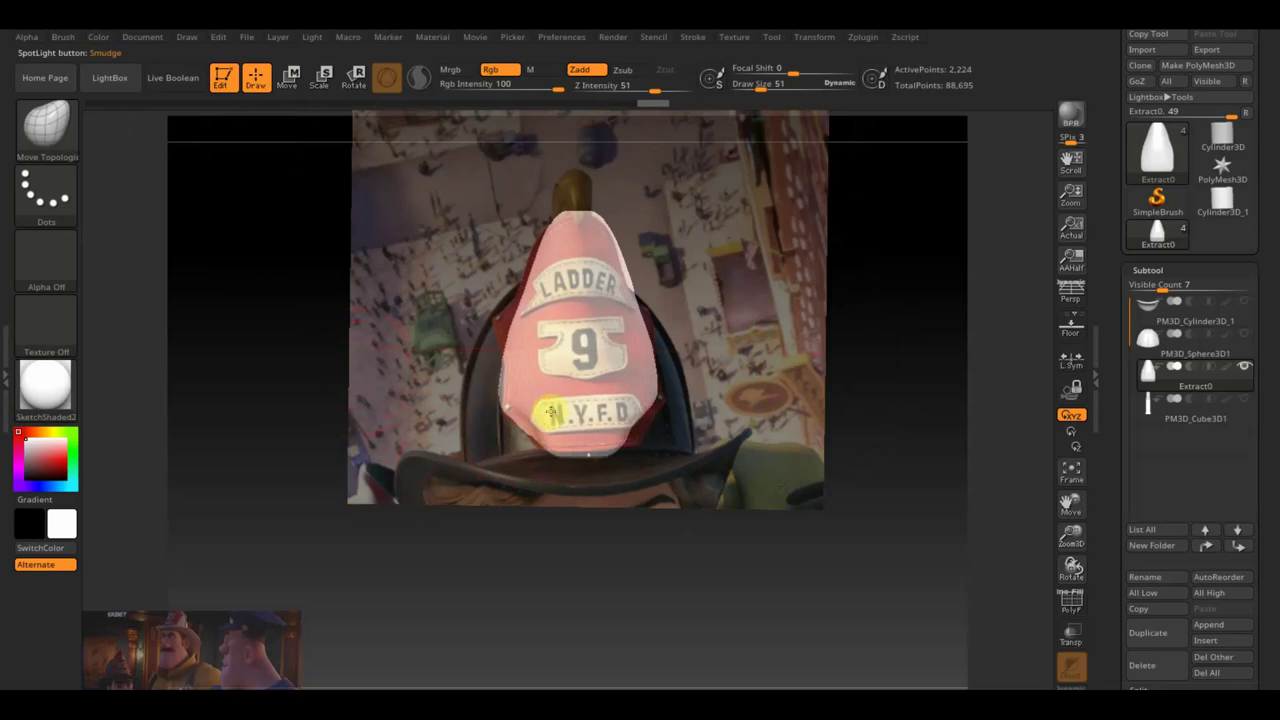
mouse_move(551, 411)
left_mouse_down()
mouse_move(571, 458)
mouse_move(530, 318)
mouse_move(509, 329)
left_mouse_up()
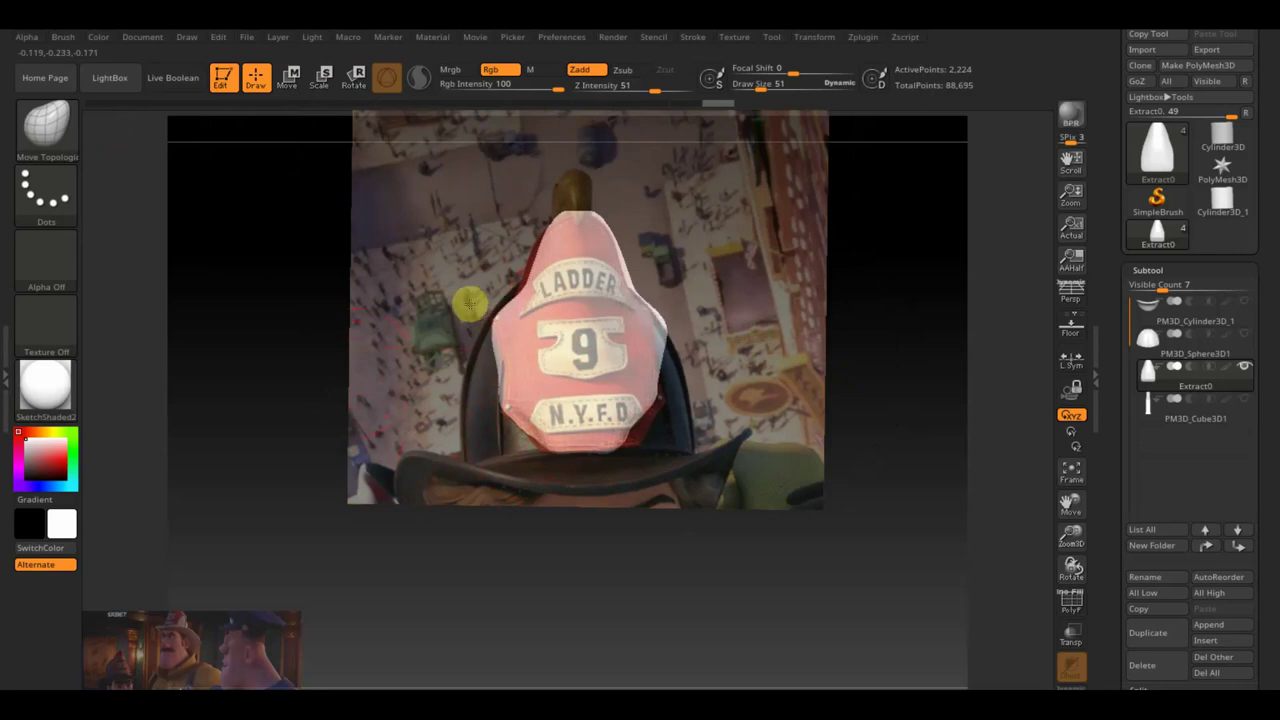
mouse_move(469, 303)
left_mouse_down()
mouse_move(521, 289)
mouse_move(494, 363)
mouse_move(495, 344)
mouse_move(675, 421)
mouse_move(707, 377)
mouse_move(691, 257)
mouse_move(632, 270)
left_mouse_up()
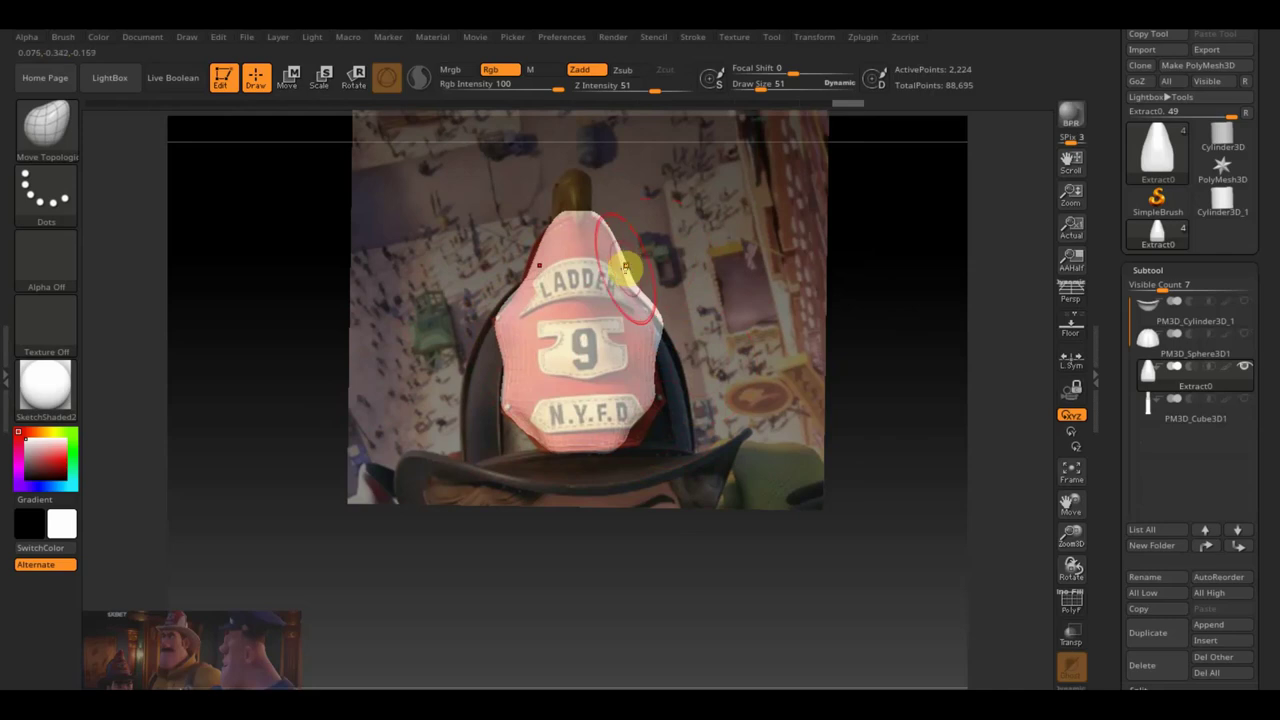
- Enlarge the reference image over the shield, pin it, and orbit the shield slightly
key("shift+z")
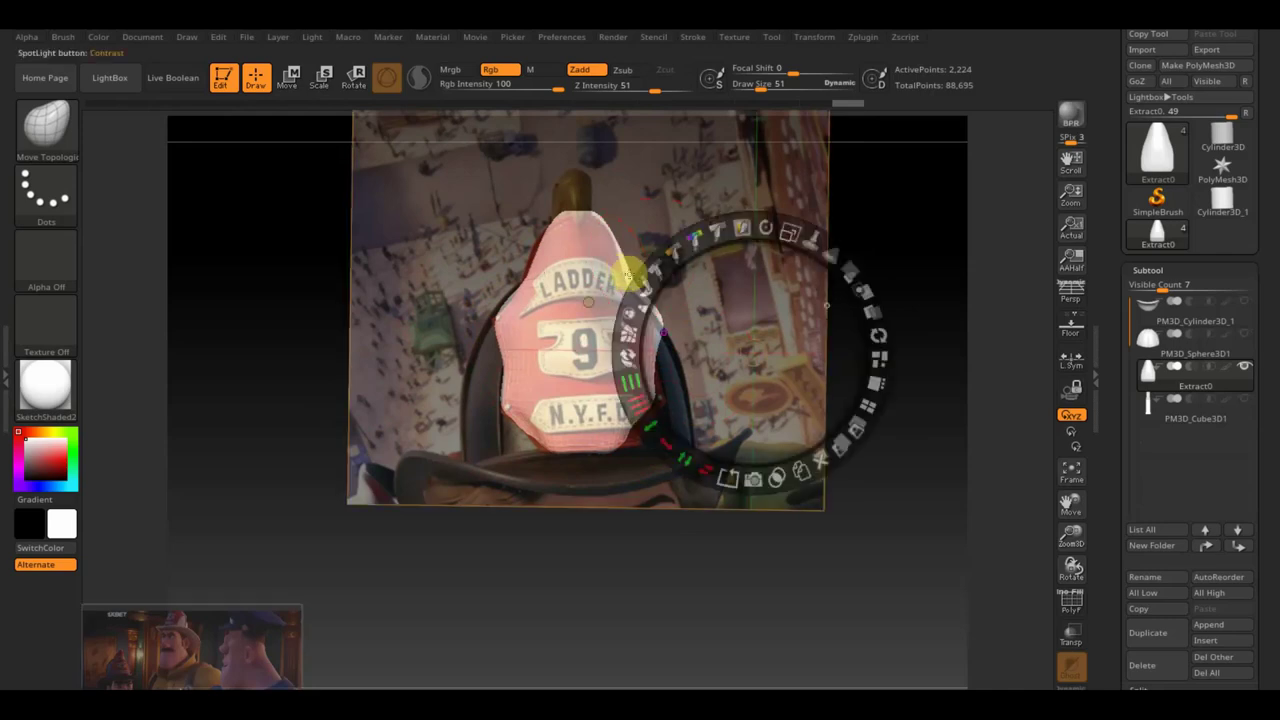
left_click(789, 236)
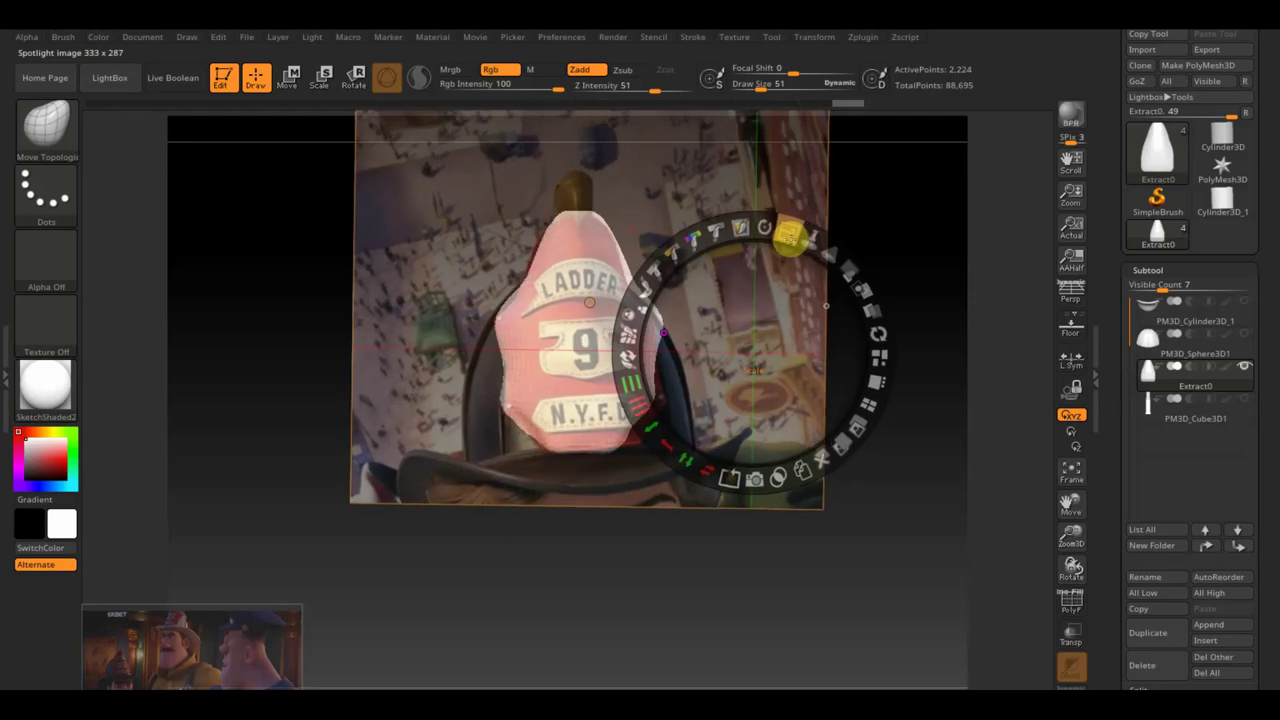
mouse_move(789, 236)
left_mouse_down()
mouse_move(789, 297)
mouse_move(767, 304)
mouse_move(766, 286)
mouse_move(777, 296)
mouse_move(839, 268)
mouse_move(777, 217)
mouse_move(811, 306)
mouse_move(783, 294)
mouse_move(798, 309)
left_mouse_up()
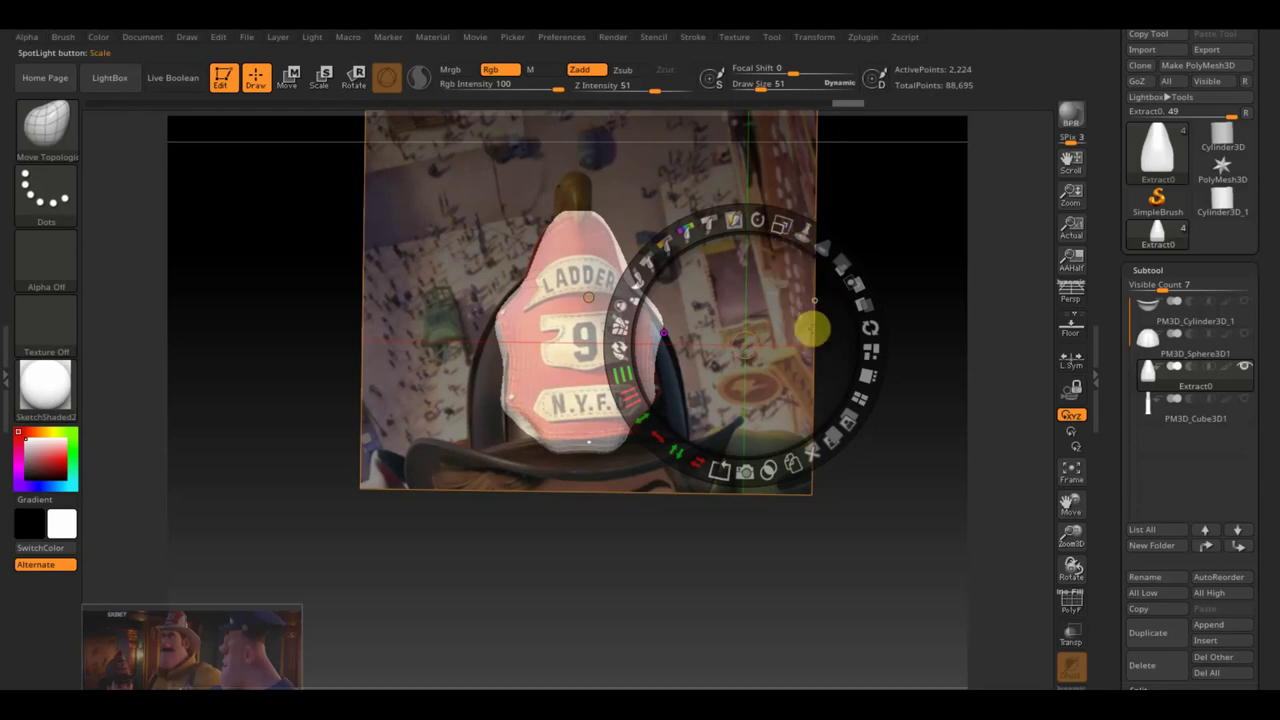
left_click(915, 349)
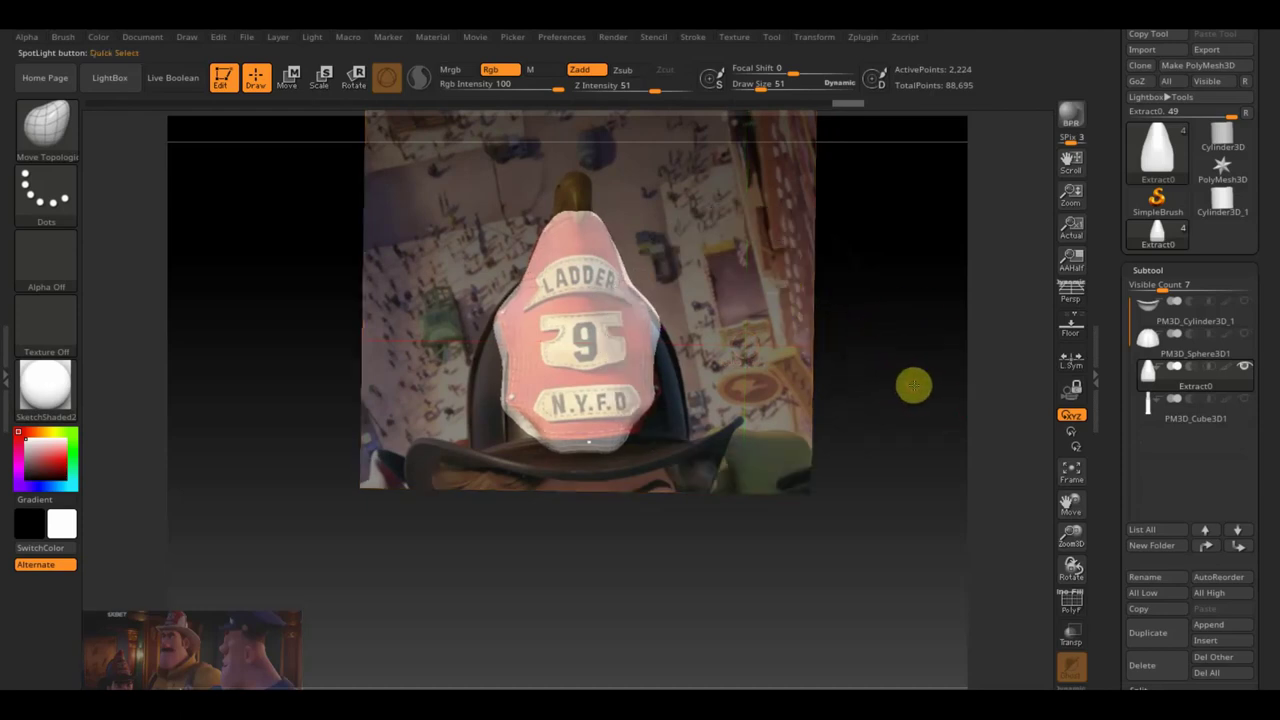
mouse_move(915, 384)
left_mouse_down()
mouse_move(877, 443)
mouse_move(904, 454)
left_mouse_up()
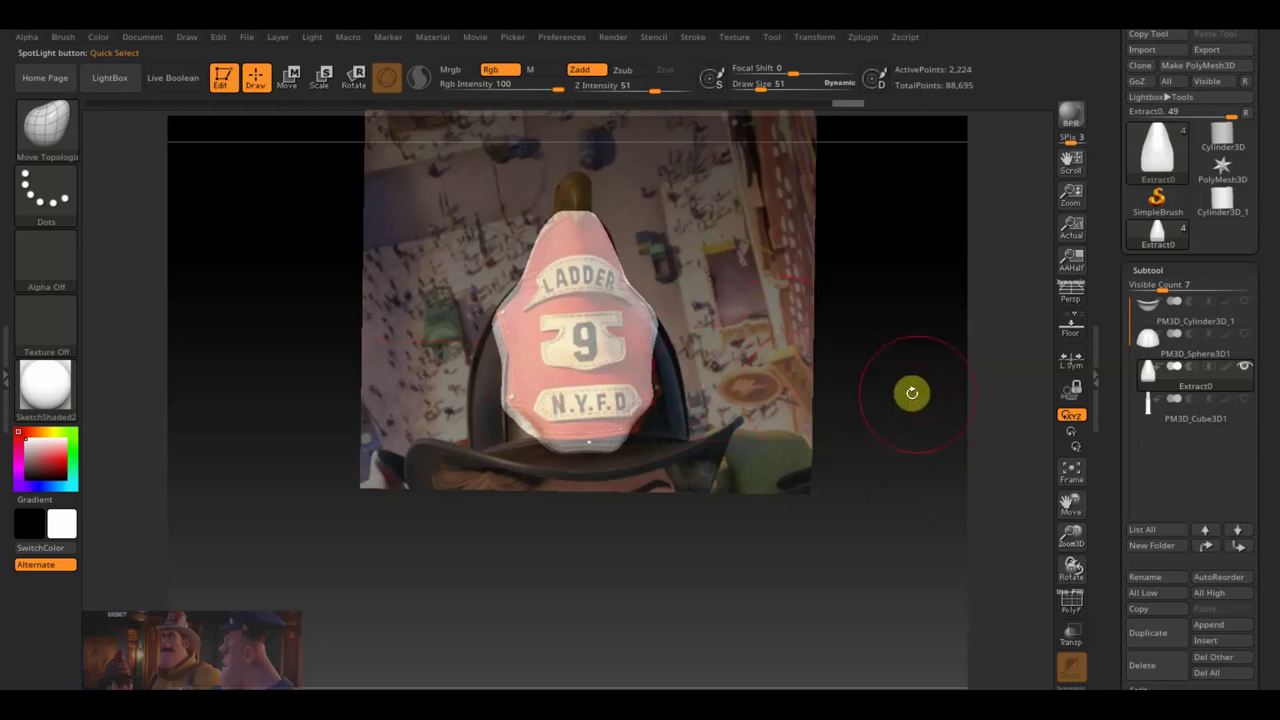
key("shift")
mouse_move(921, 390)
left_mouse_down()
mouse_move(889, 391)
mouse_move(897, 398)
left_mouse_up()
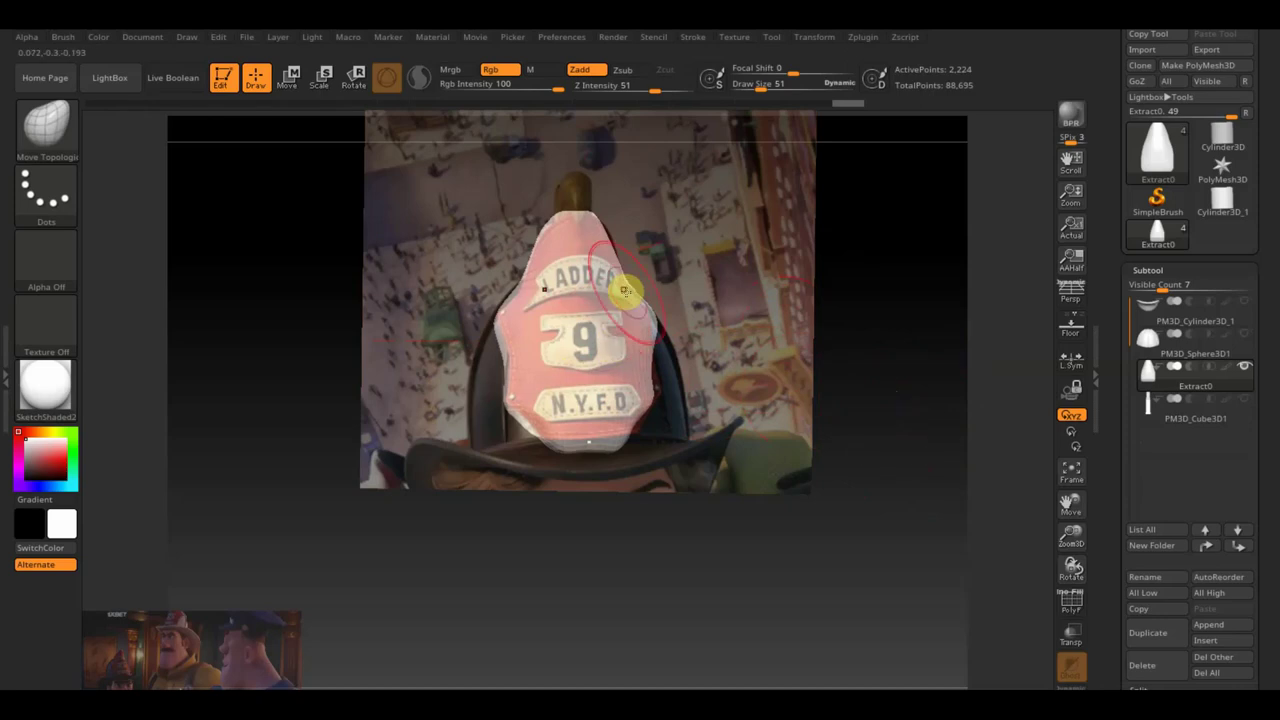
- Restore the reference image to full opacity on the Spotlight dial
key("shift+z")
mouse_move(849, 257)
left_mouse_down()
mouse_move(771, 209)
mouse_move(853, 425)
left_mouse_up()
key("z")
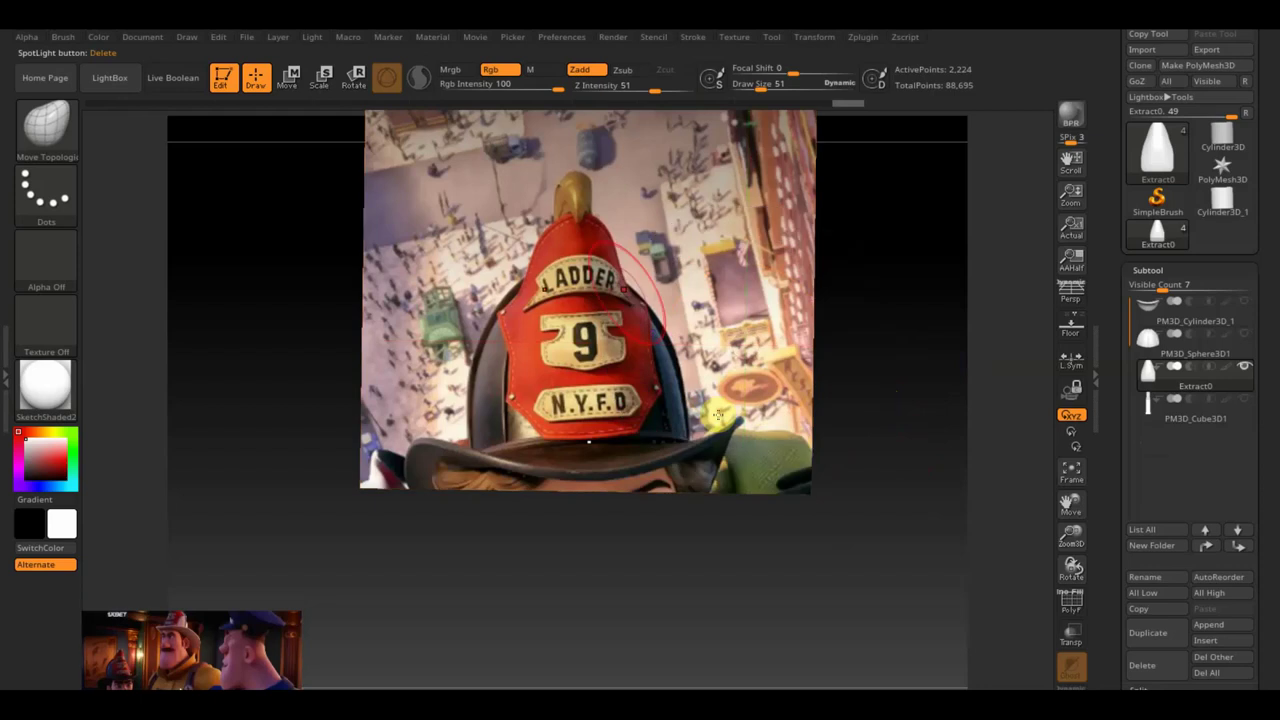
- Switch to the Standard brush with Zadd off, then hide the reference image to reveal the painted shield
left_click(45, 125)
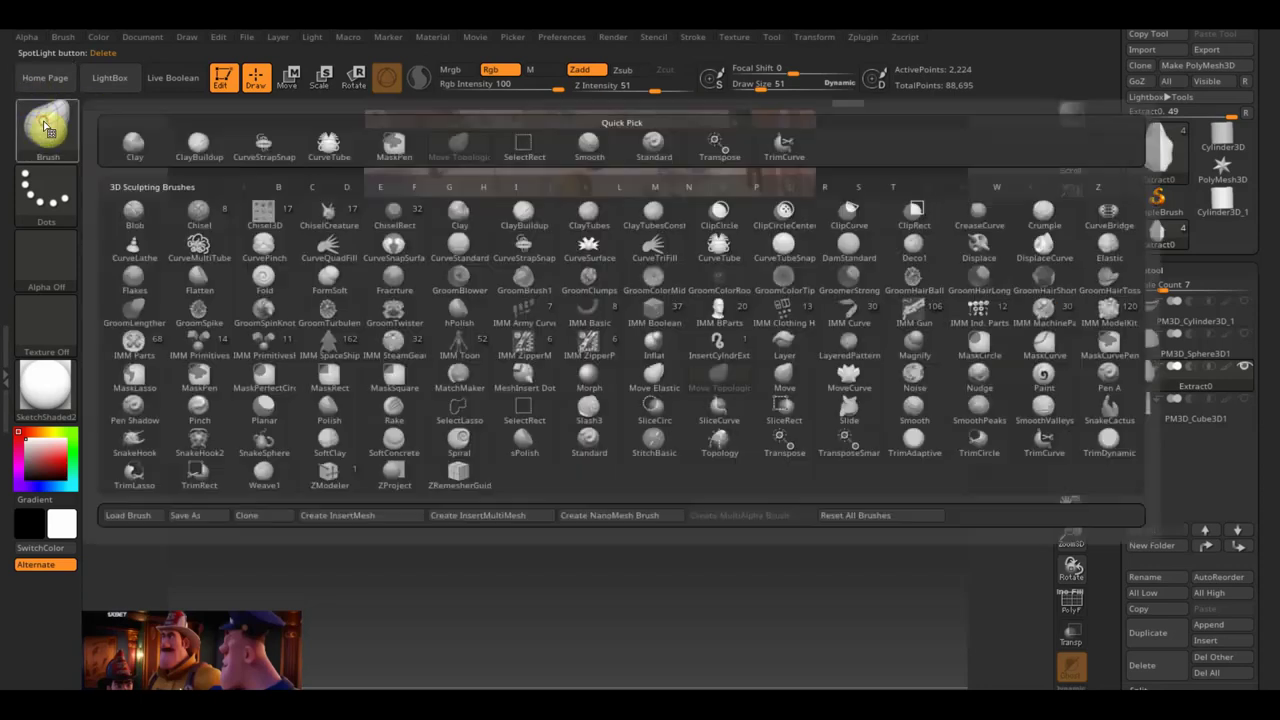
left_click(652, 146)
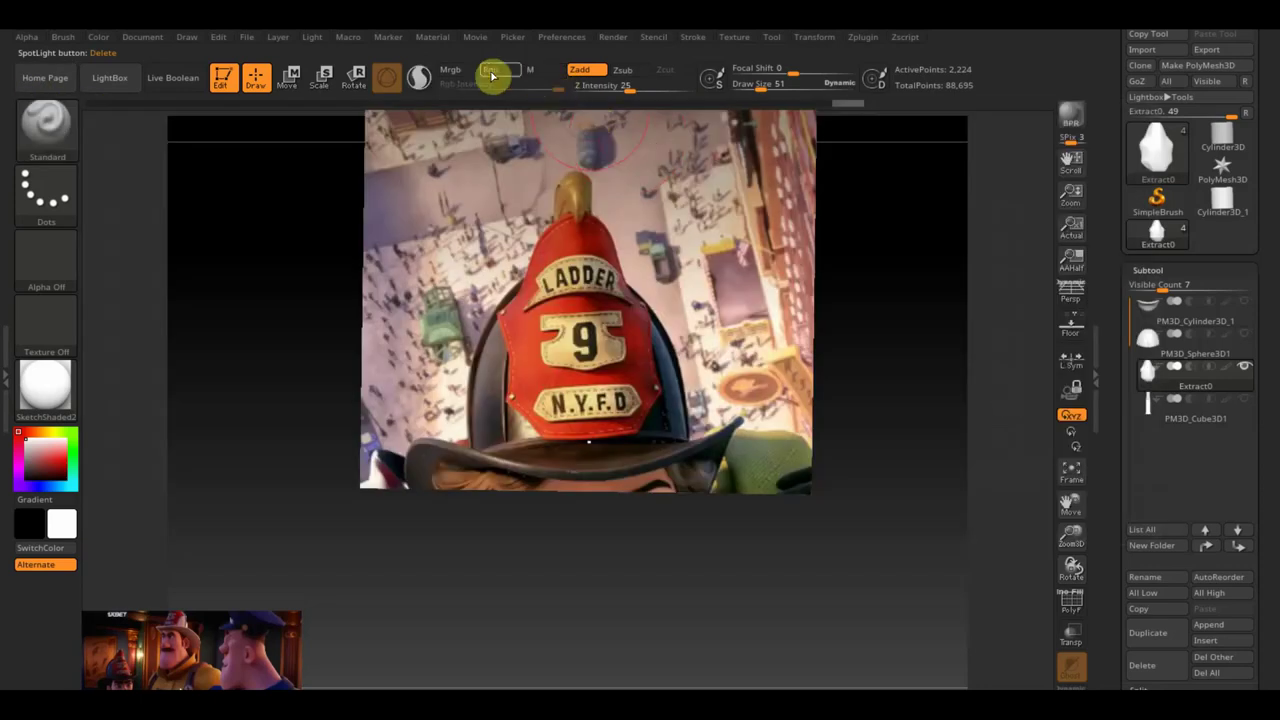
left_click(584, 73)
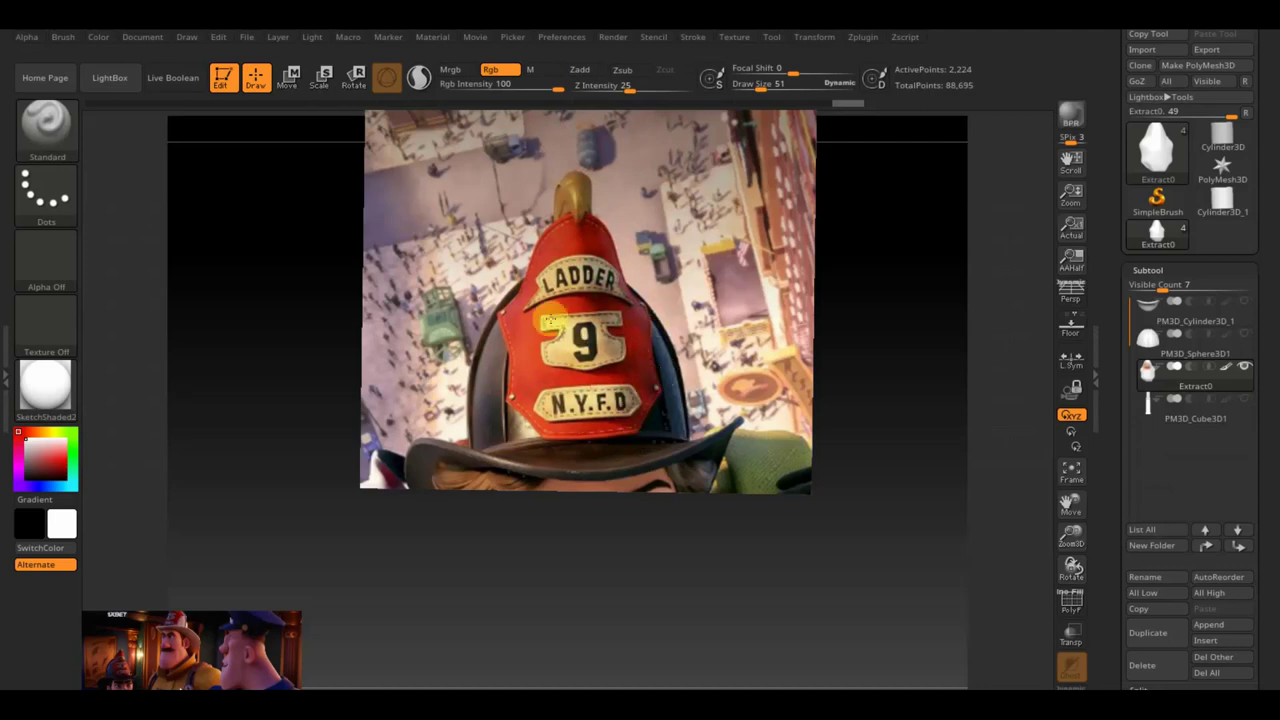
key("shift+z")
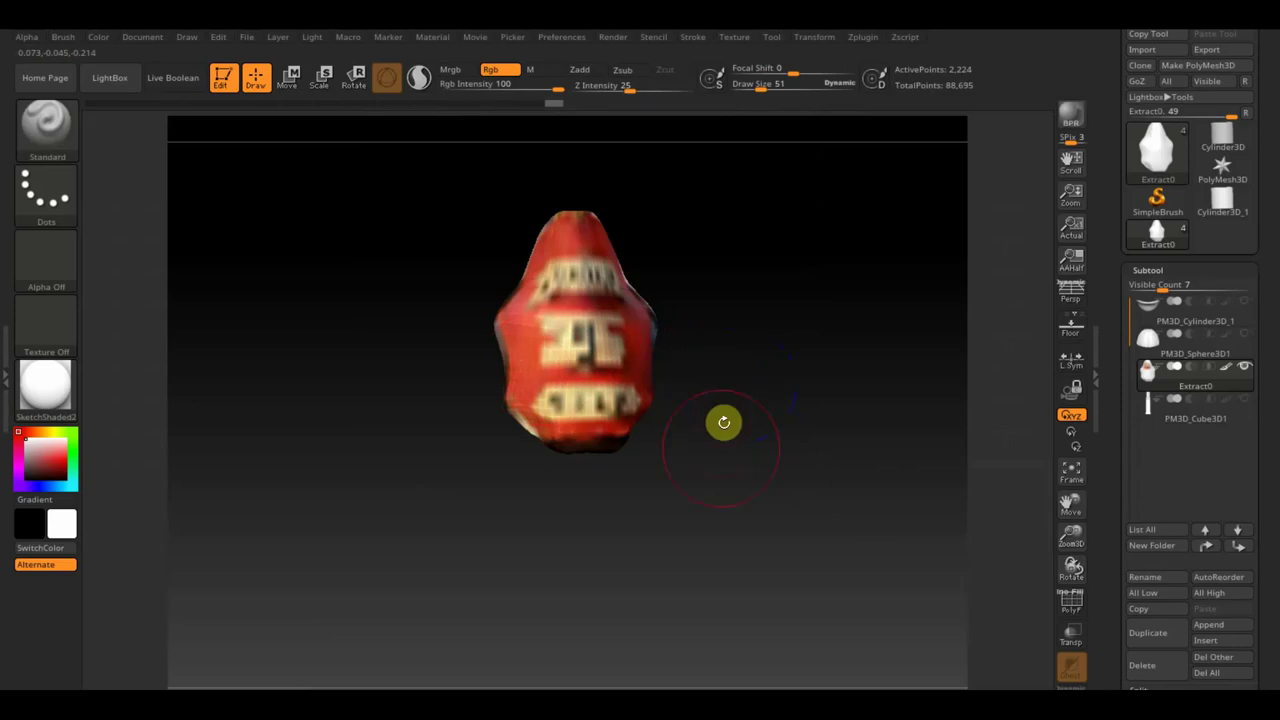
- DynaMesh the shield at resolution 864, subdivide it with Ctrl+D, and delete lower subdivision levels
scroll(1277, 588, "down", 5)
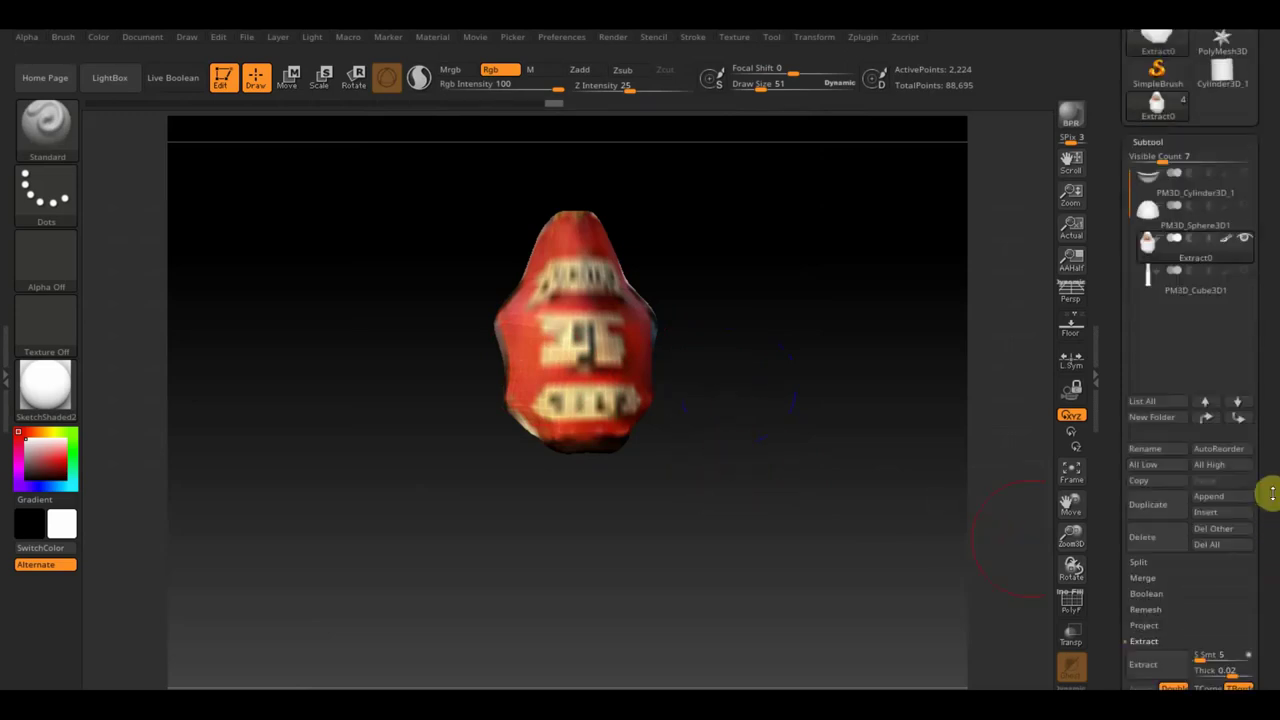
left_click(1152, 567)
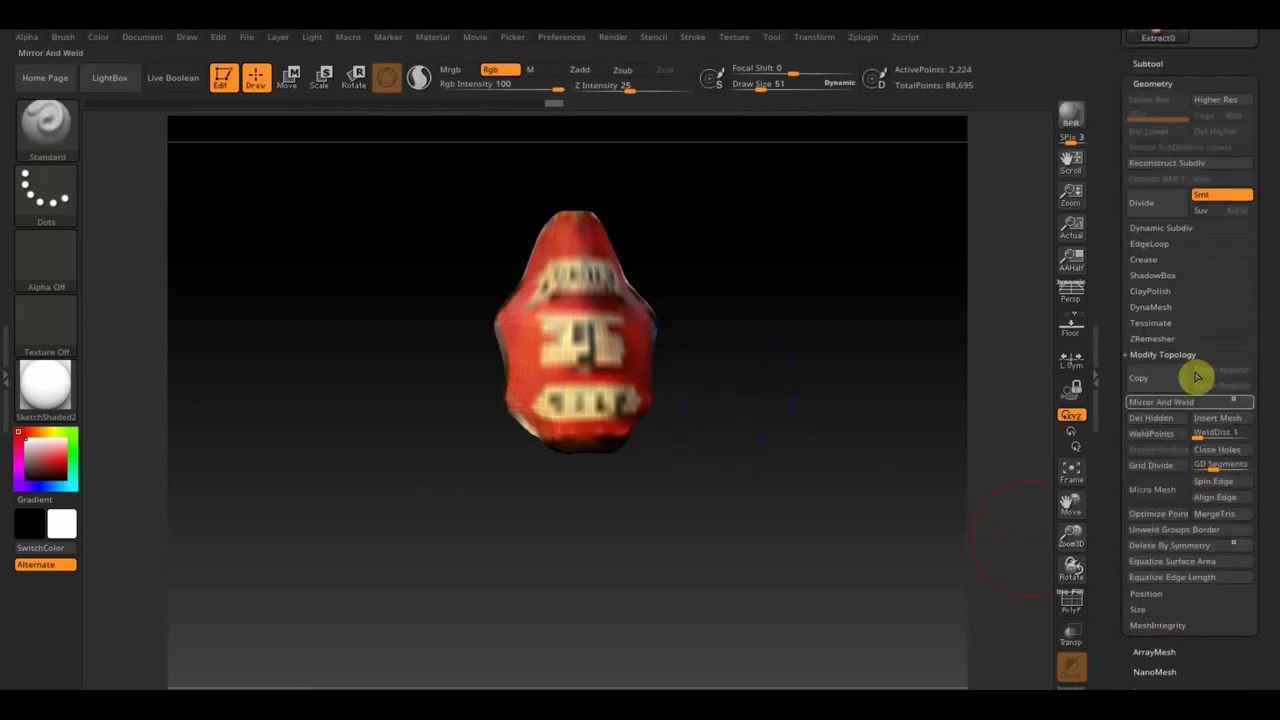
left_click(1153, 308)
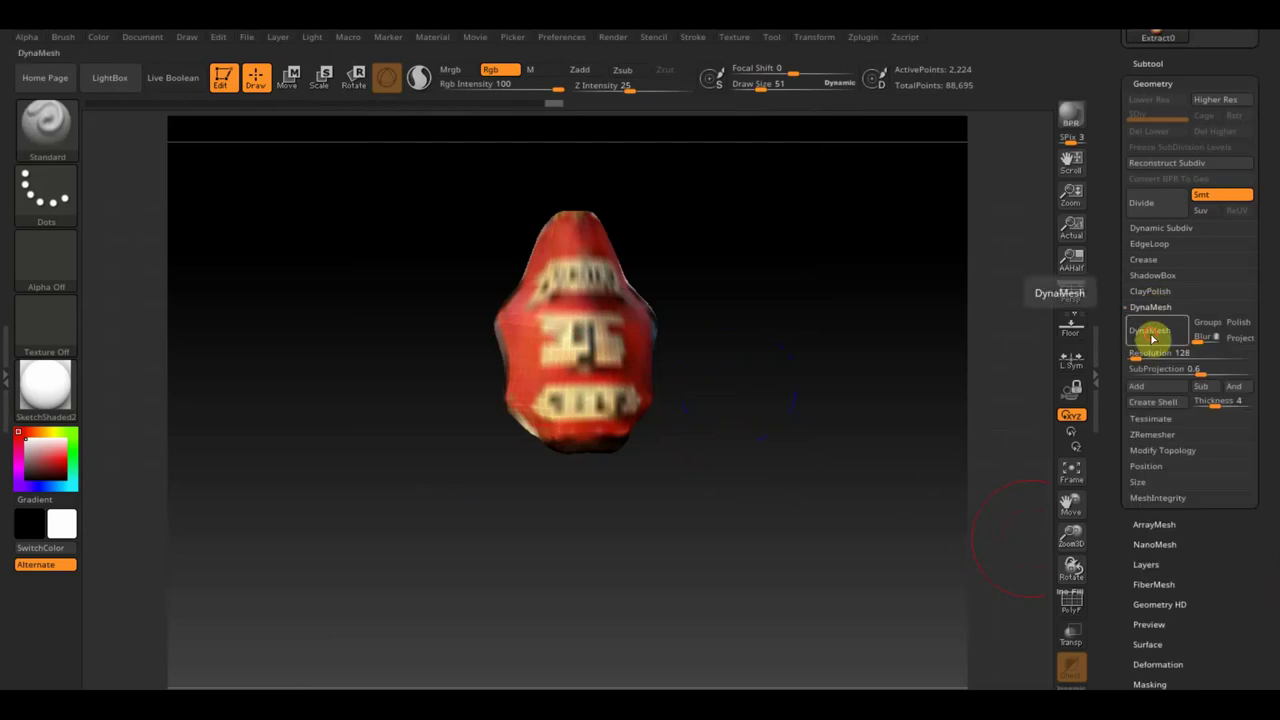
left_click(1152, 336)
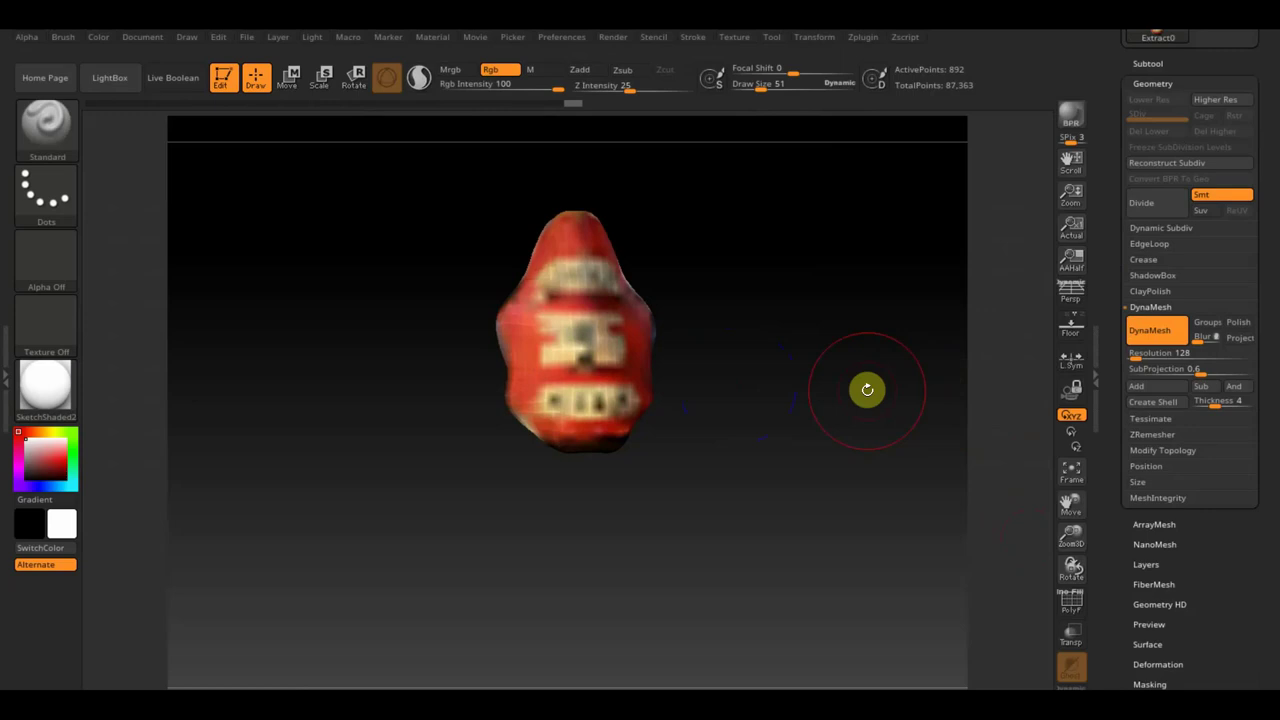
key("ctrl+z")
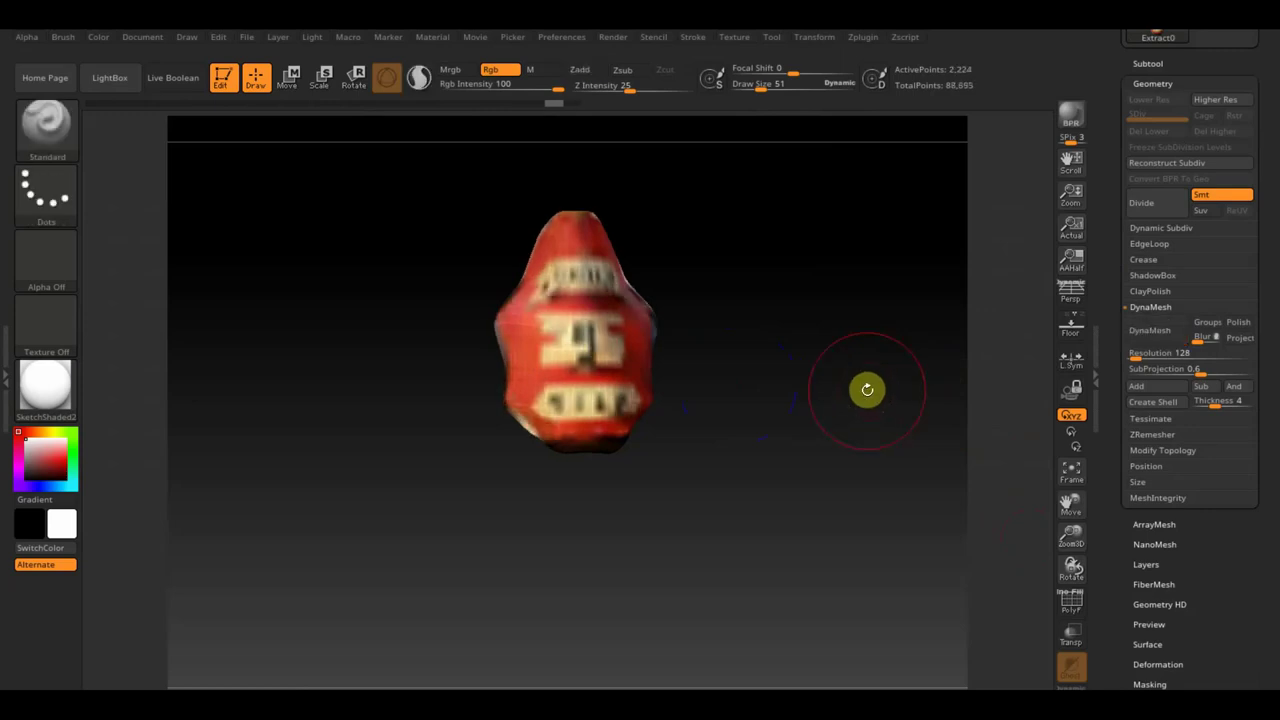
left_click(1190, 353)
type("86")
left_click(1150, 331)
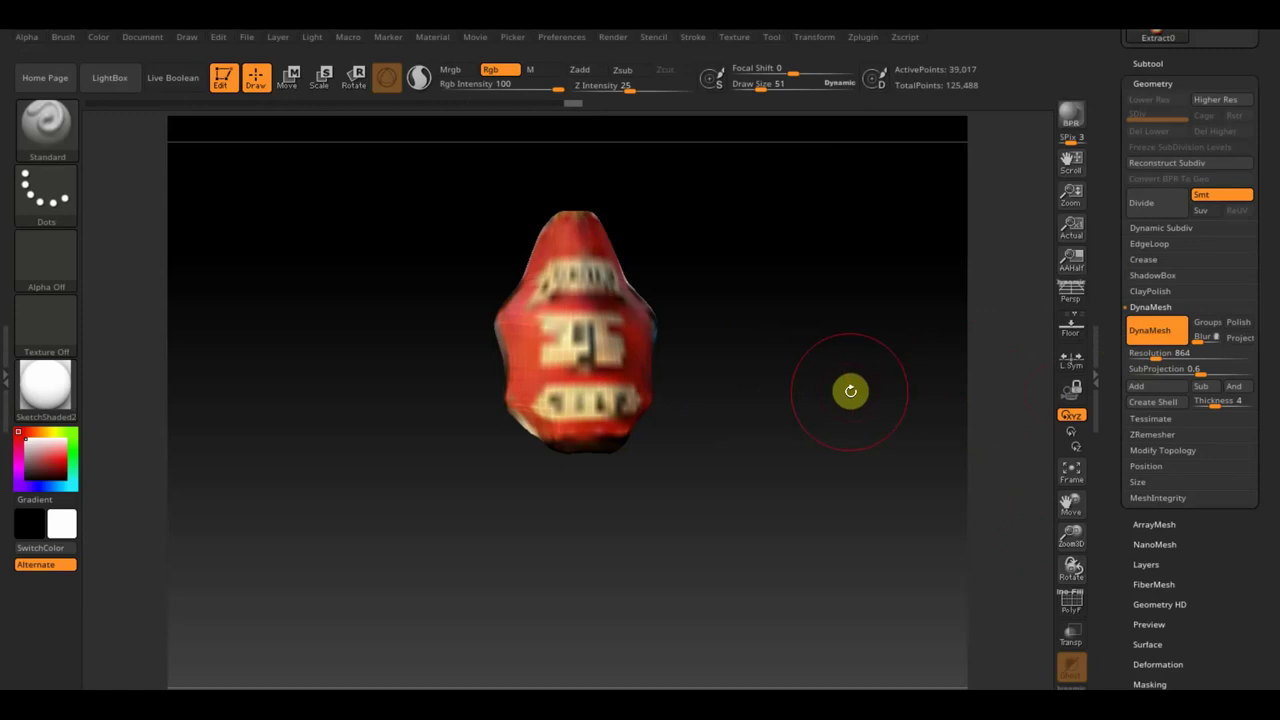
key("ctrl+d")
key("ctrl+d")
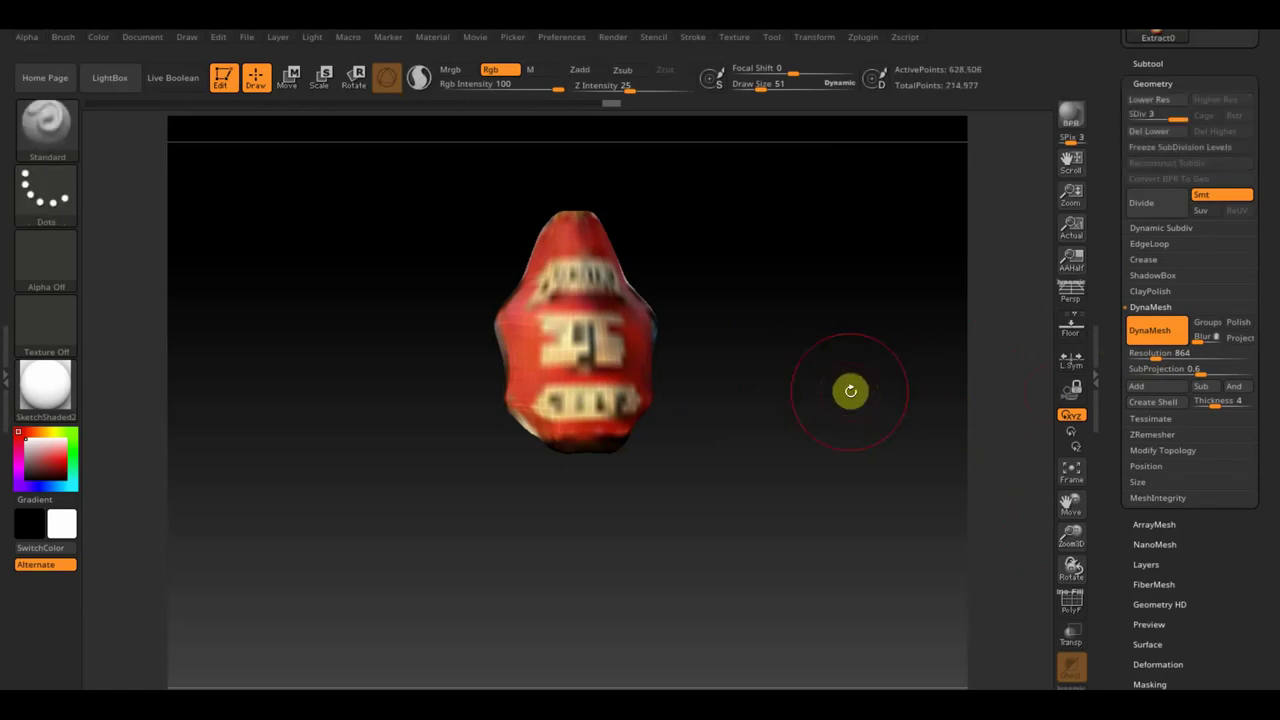
left_click(1148, 132)
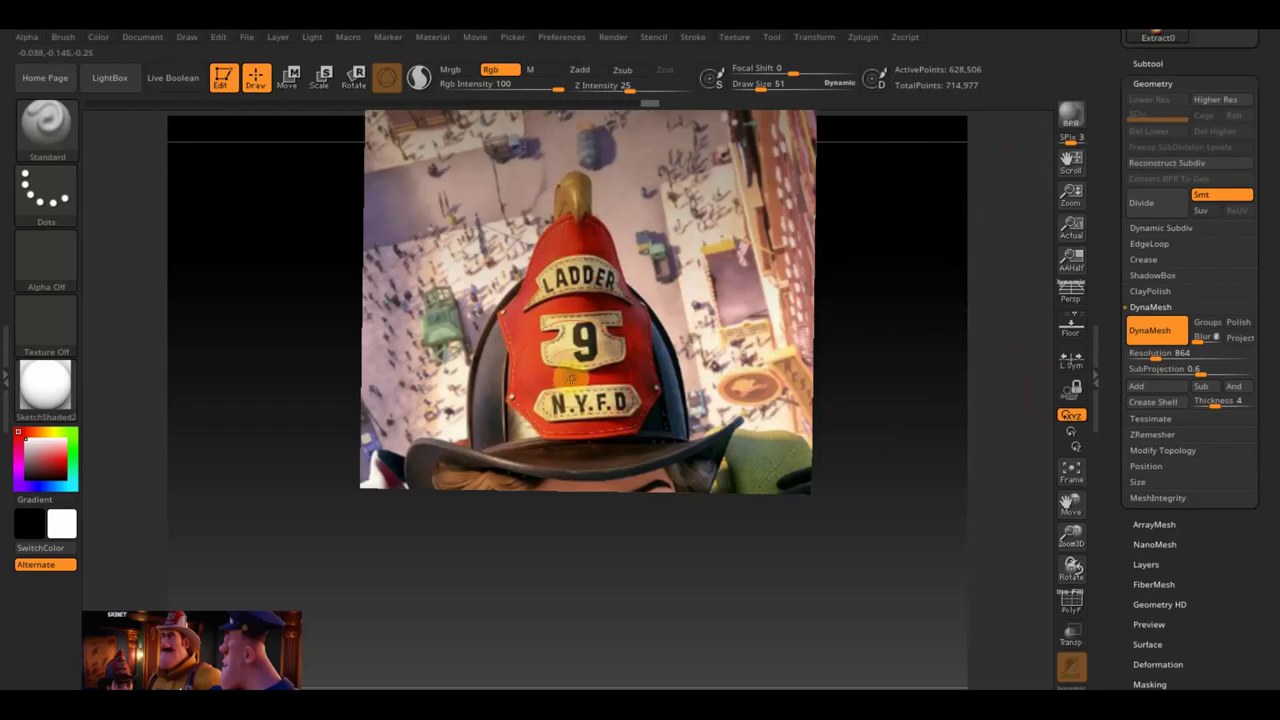
- Hide the reference image, lower Draw Size to 16, and frame the shield's side
key("shift+z")
mouse_move(770, 394)
left_mouse_down()
mouse_move(760, 409)
mouse_move(592, 440)
mouse_move(754, 414)
mouse_move(785, 445)
left_mouse_up()
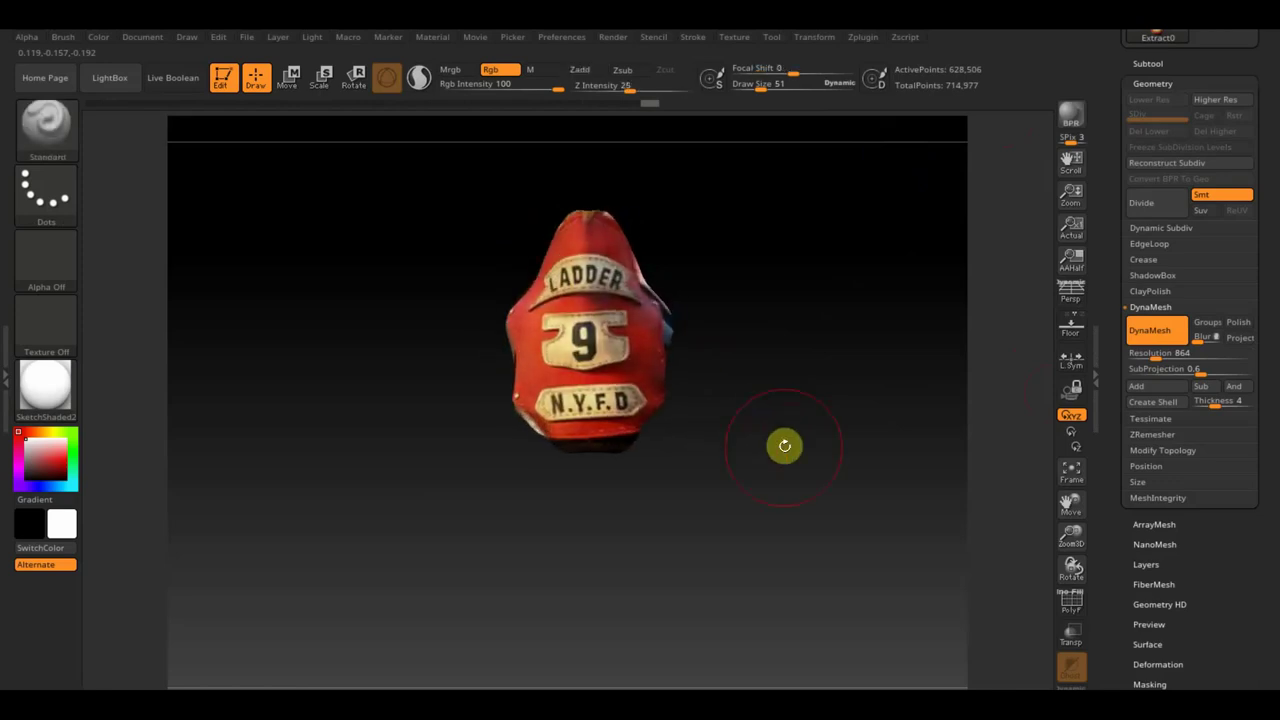
scroll(800, 465, "up", 3)
scroll(820, 480, "up", 1)
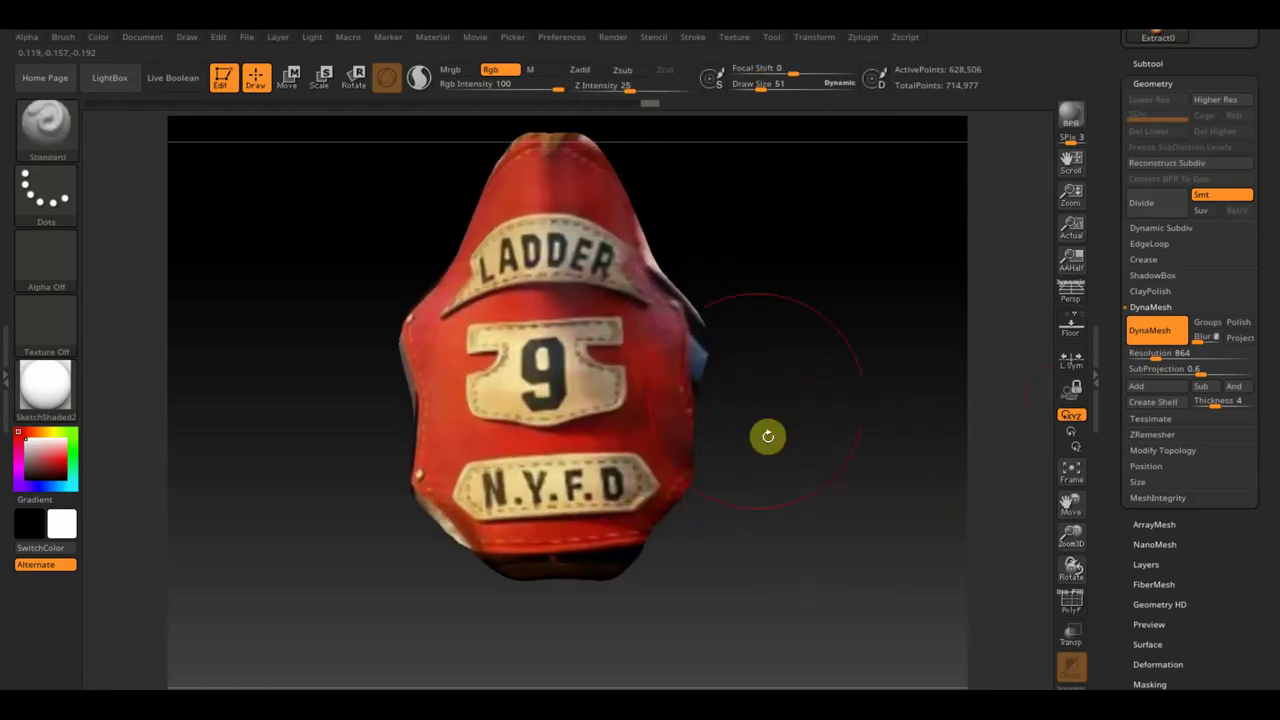
left_click_drag(762, 84, 752, 90)
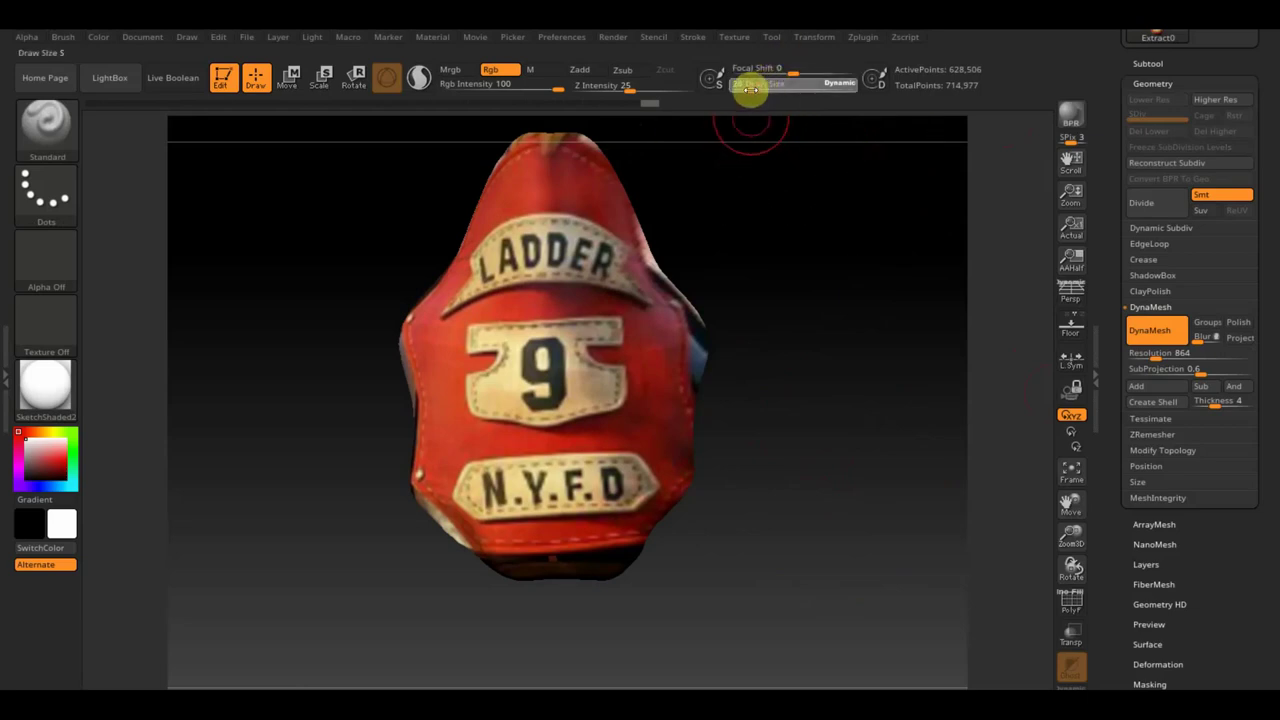
left_click_drag(790, 295, 803, 361, "alt")
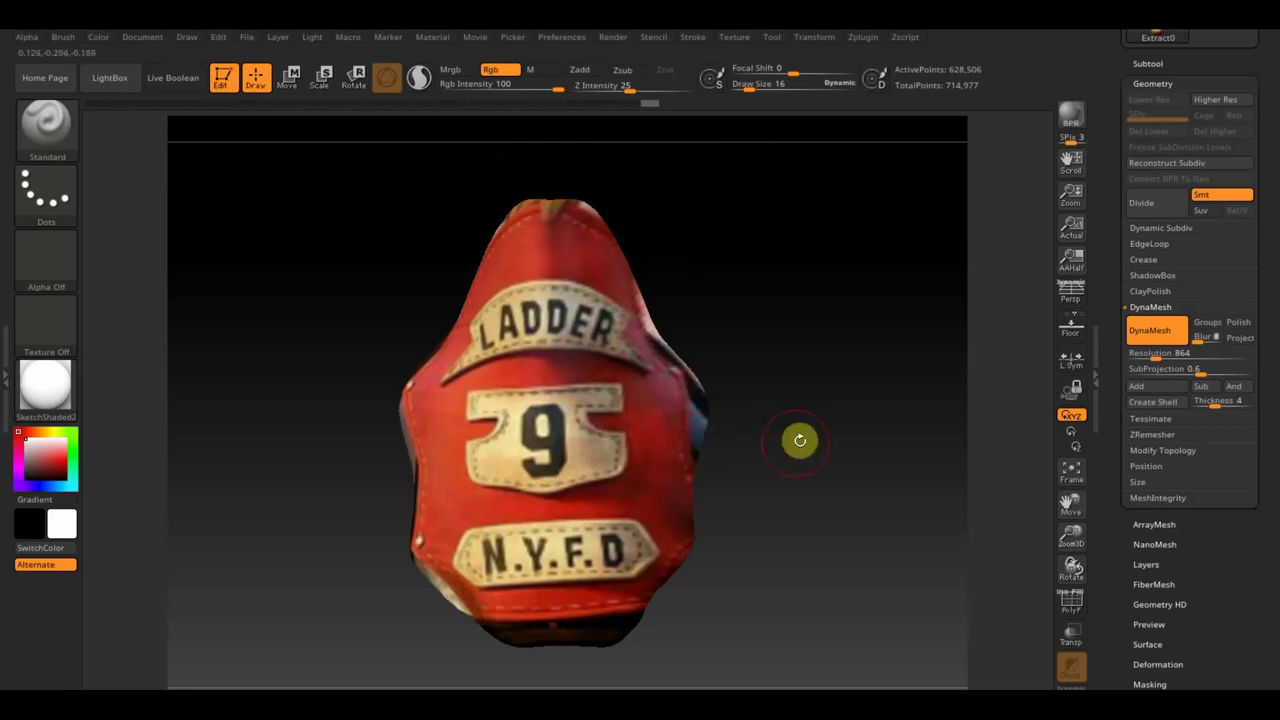
left_click_drag(796, 441, 757, 449)
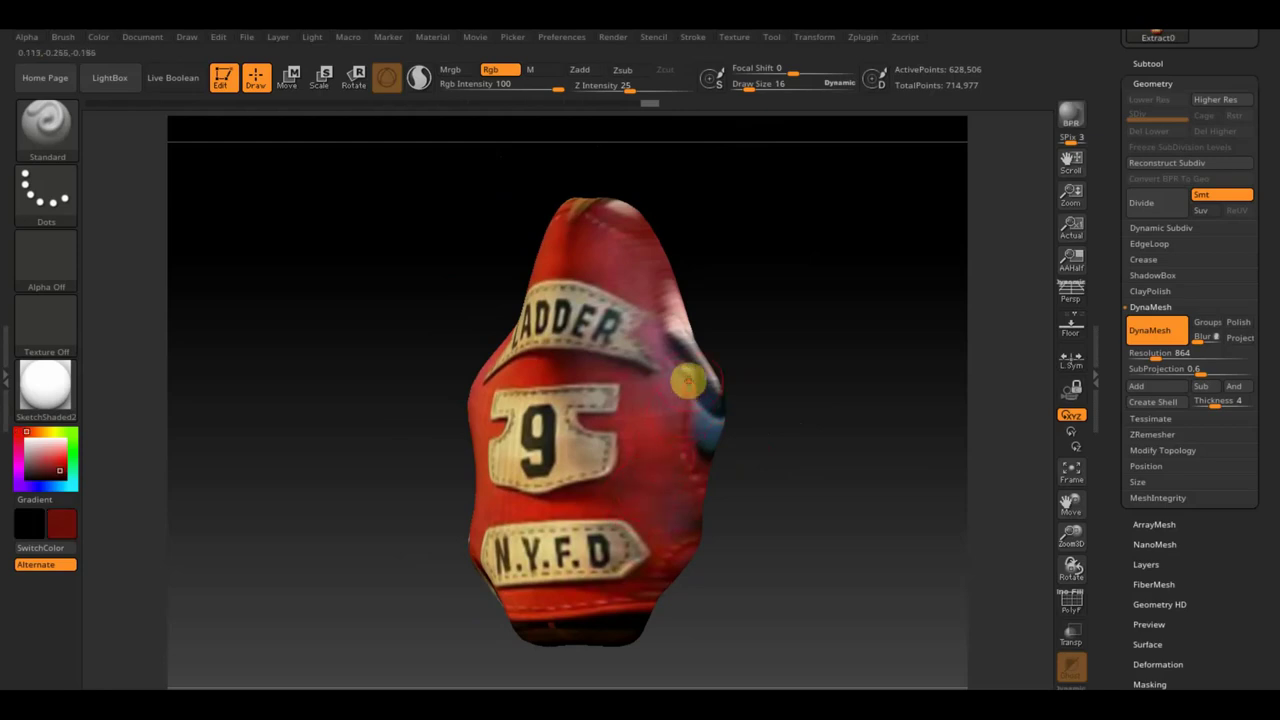
- Paint the blue-grey patch, right edge and lower band solid red using the sampled shield colour
mouse_move(688, 380)
left_mouse_down()
mouse_move(675, 277)
mouse_move(553, 200)
left_mouse_up()
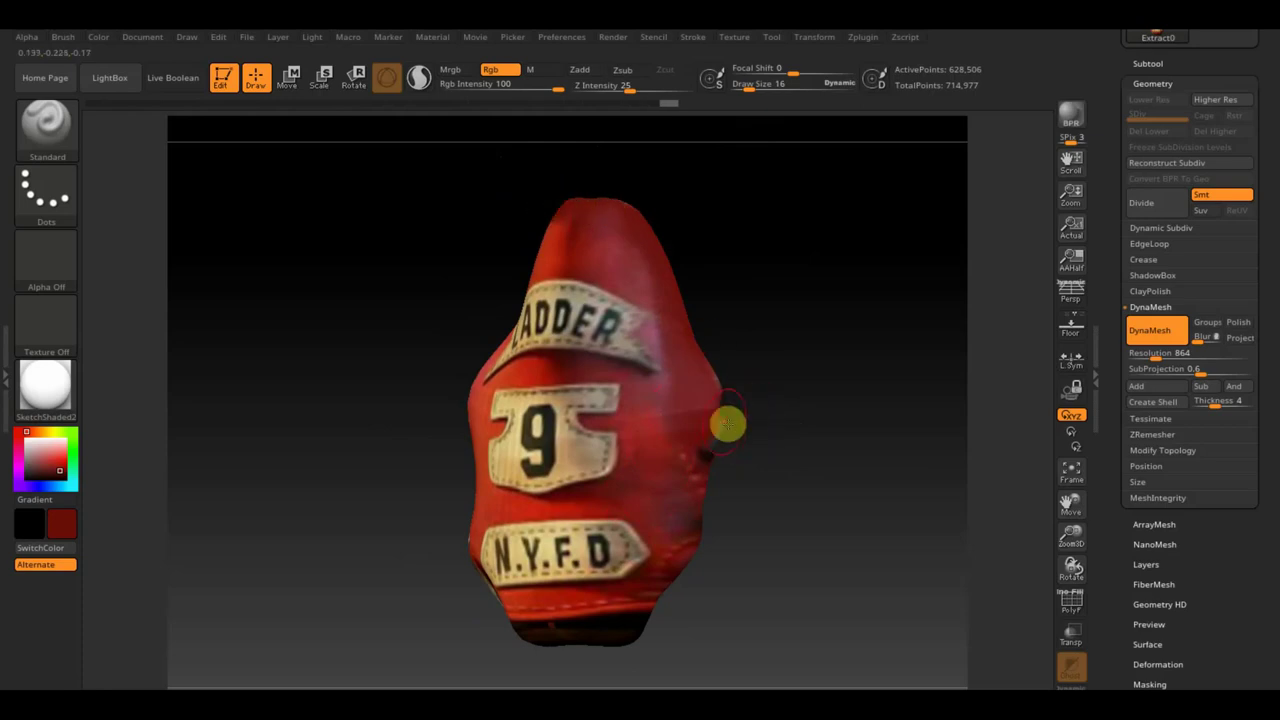
mouse_move(718, 432)
left_mouse_down()
mouse_move(641, 627)
mouse_move(551, 646)
mouse_move(511, 634)
mouse_move(614, 623)
mouse_move(508, 611)
left_mouse_up()
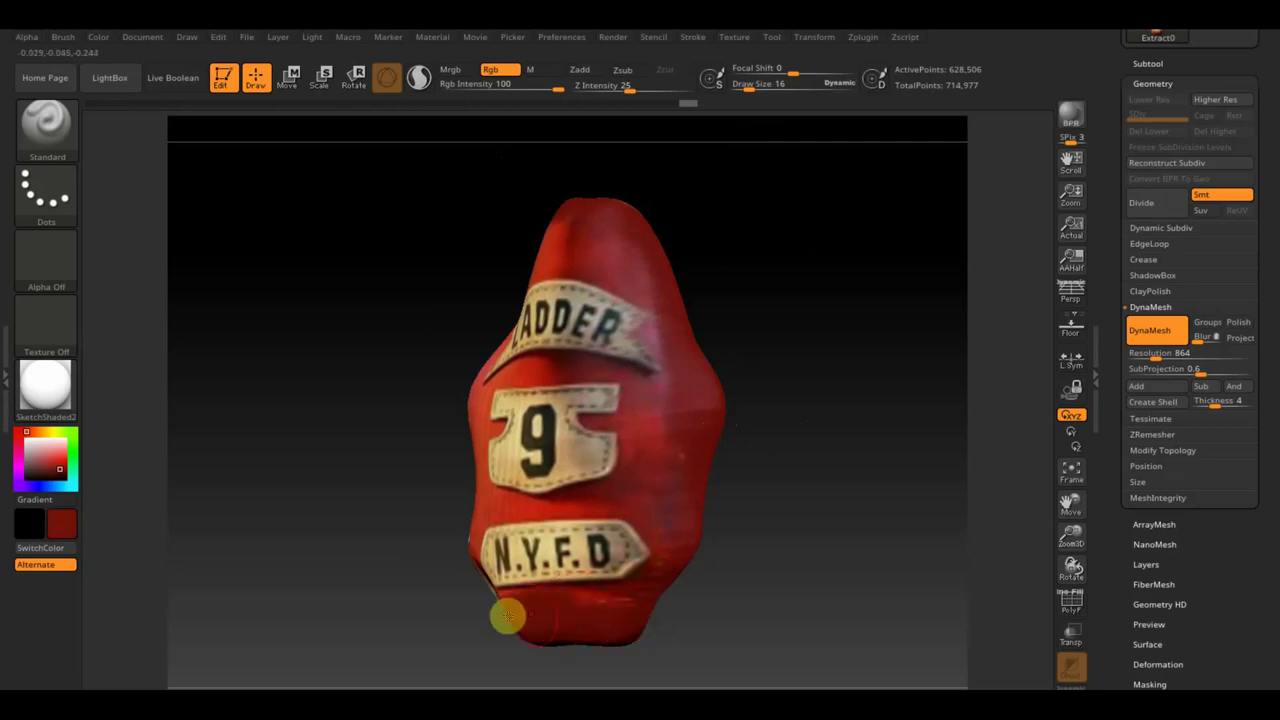
key("c")
mouse_move(482, 515)
left_mouse_down()
mouse_move(508, 609)
mouse_move(594, 609)
mouse_move(586, 628)
mouse_move(543, 629)
mouse_move(652, 597)
mouse_move(659, 581)
left_mouse_up()
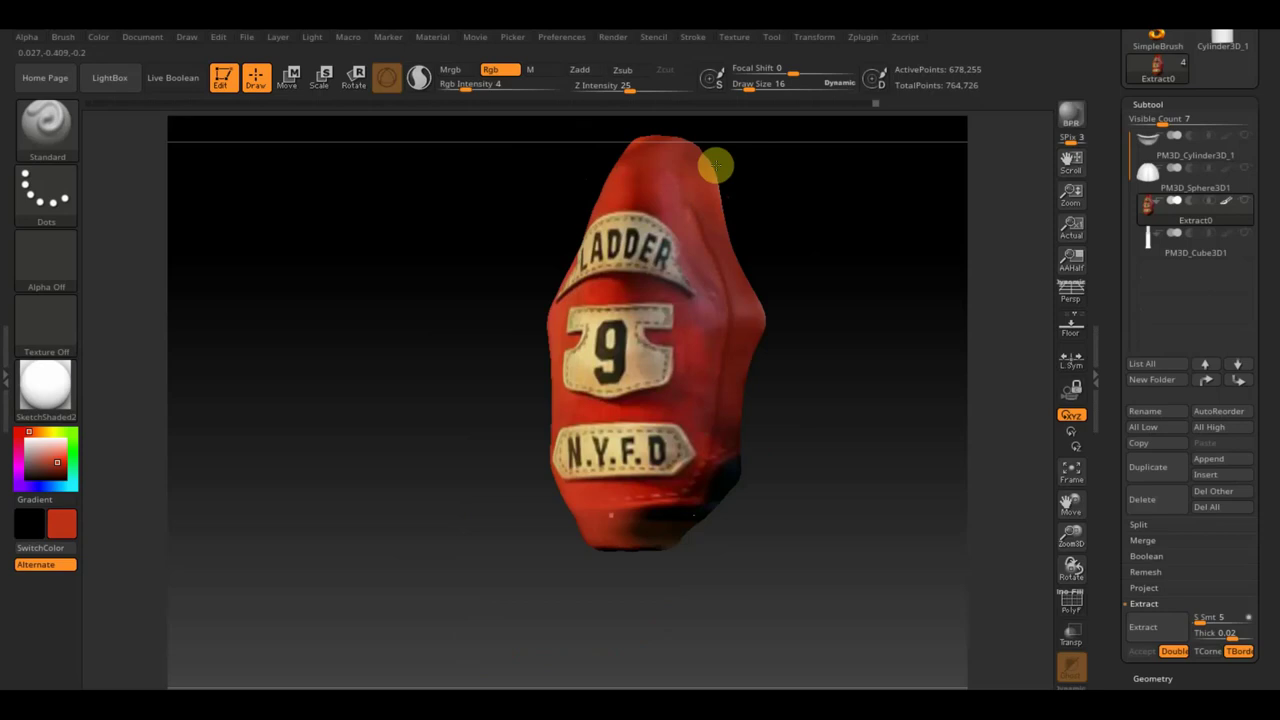
mouse_move(716, 165)
left_mouse_down()
mouse_move(757, 343)
mouse_move(726, 474)
mouse_move(626, 563)
mouse_move(771, 577)
left_mouse_up()
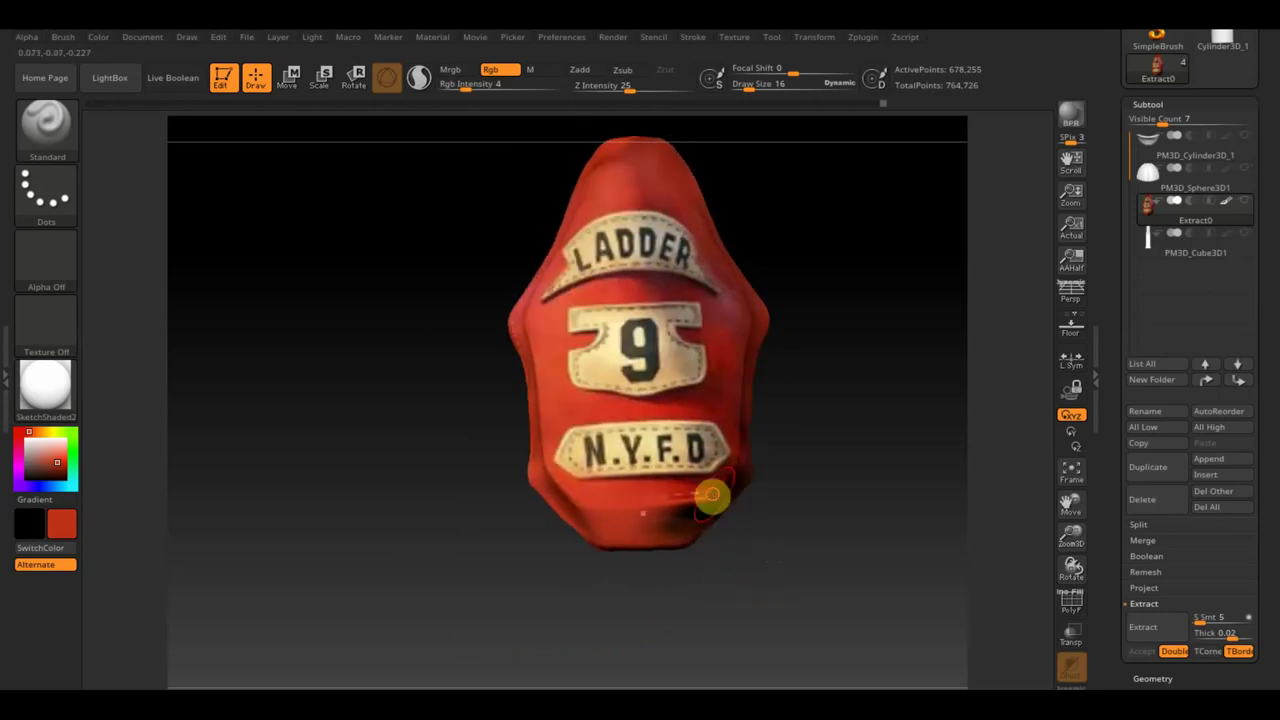
- Touch up the shield's lower paint, then show all helmet subtools and turn the view sideways
mouse_move(712, 494)
left_mouse_down()
mouse_move(634, 523)
mouse_move(726, 491)
mouse_move(690, 515)
mouse_move(803, 526)
left_mouse_up()
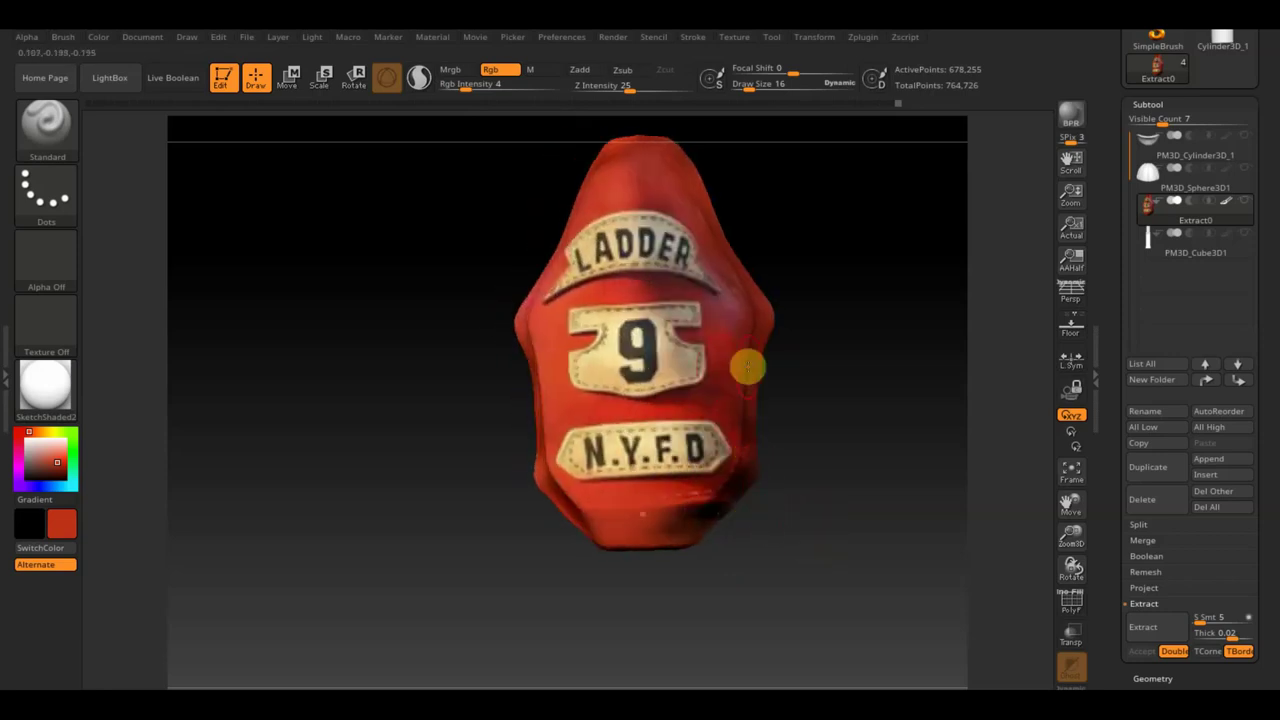
left_click(837, 428, "shift")
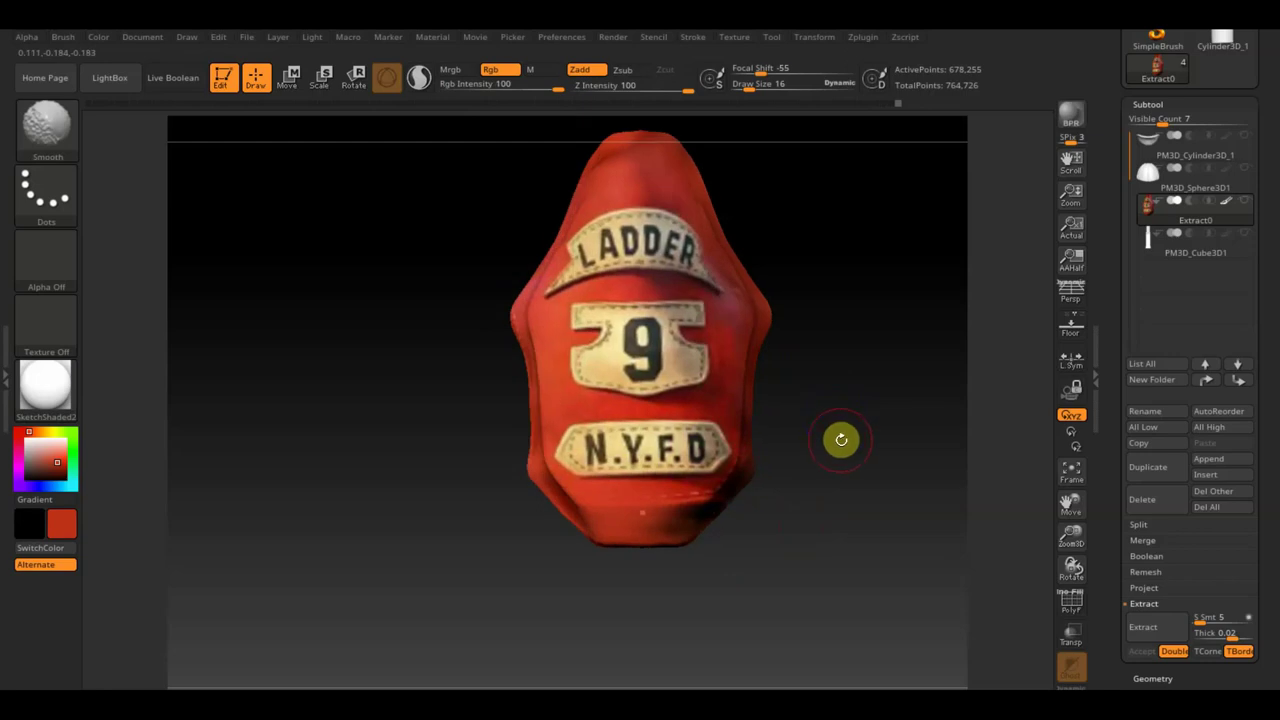
left_click(1246, 201, "shift")
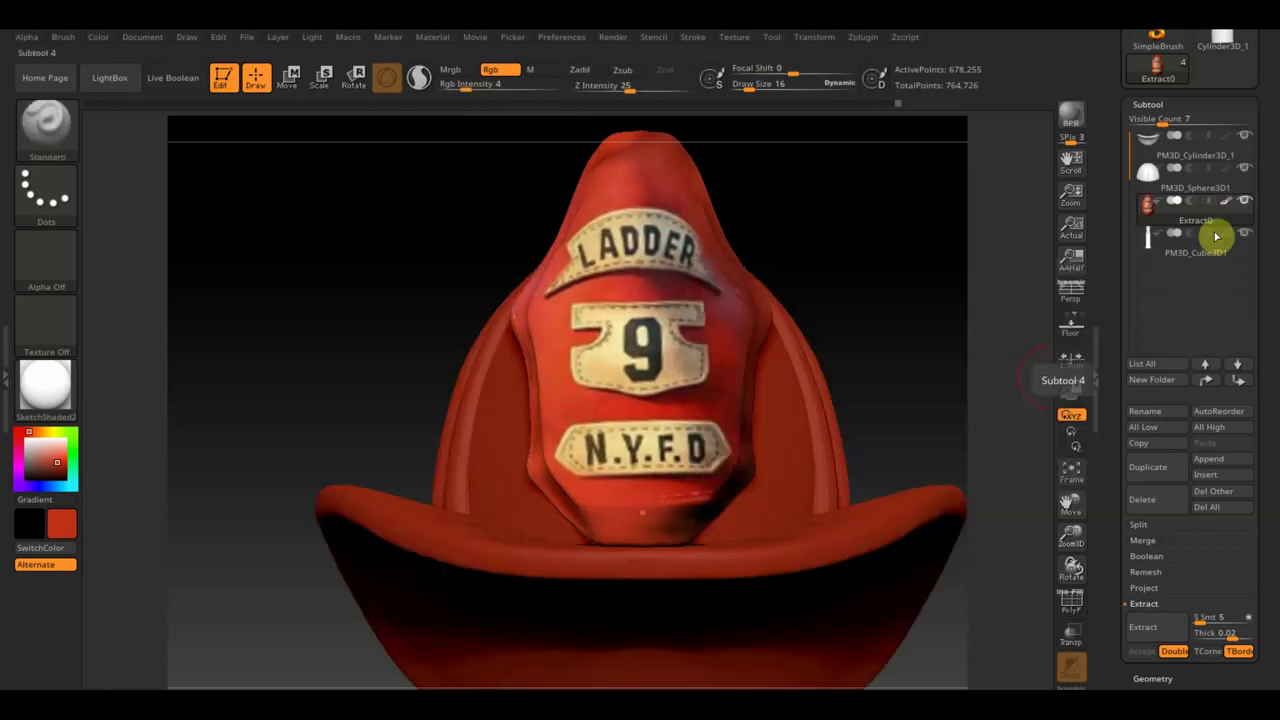
mouse_move(908, 399)
left_mouse_down()
mouse_move(840, 297)
mouse_move(751, 343)
mouse_move(846, 375)
mouse_move(849, 360)
mouse_move(873, 361)
mouse_move(754, 363)
mouse_move(806, 357)
mouse_move(813, 385)
left_mouse_up()
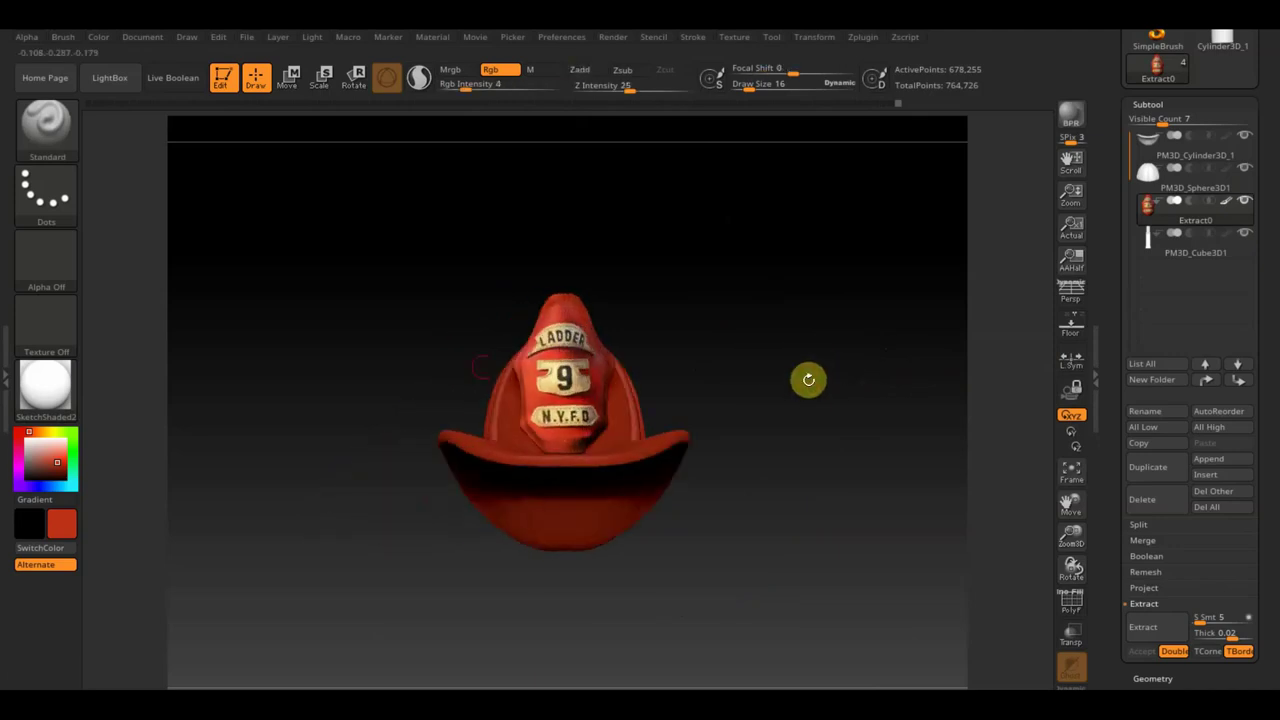
- Switch to the Move Topological brush and select the PM3D_Cube3D1 crest subtool
left_click(45, 121)
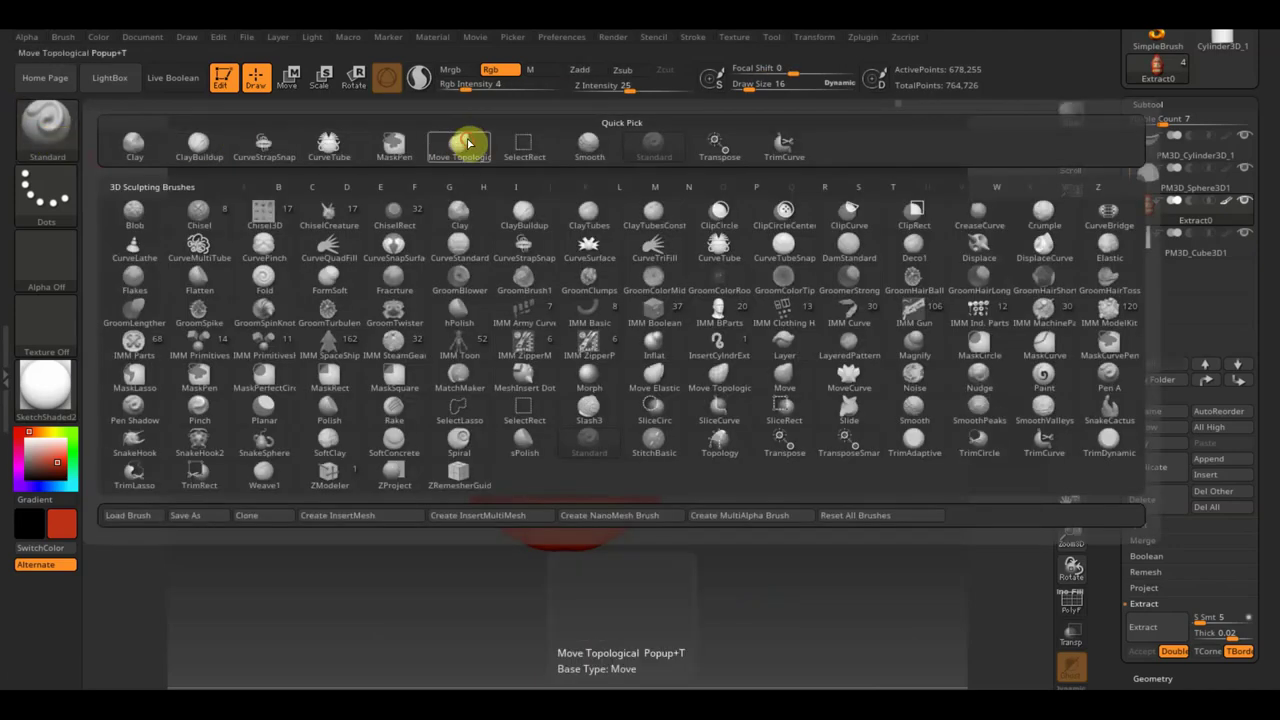
left_click(468, 143)
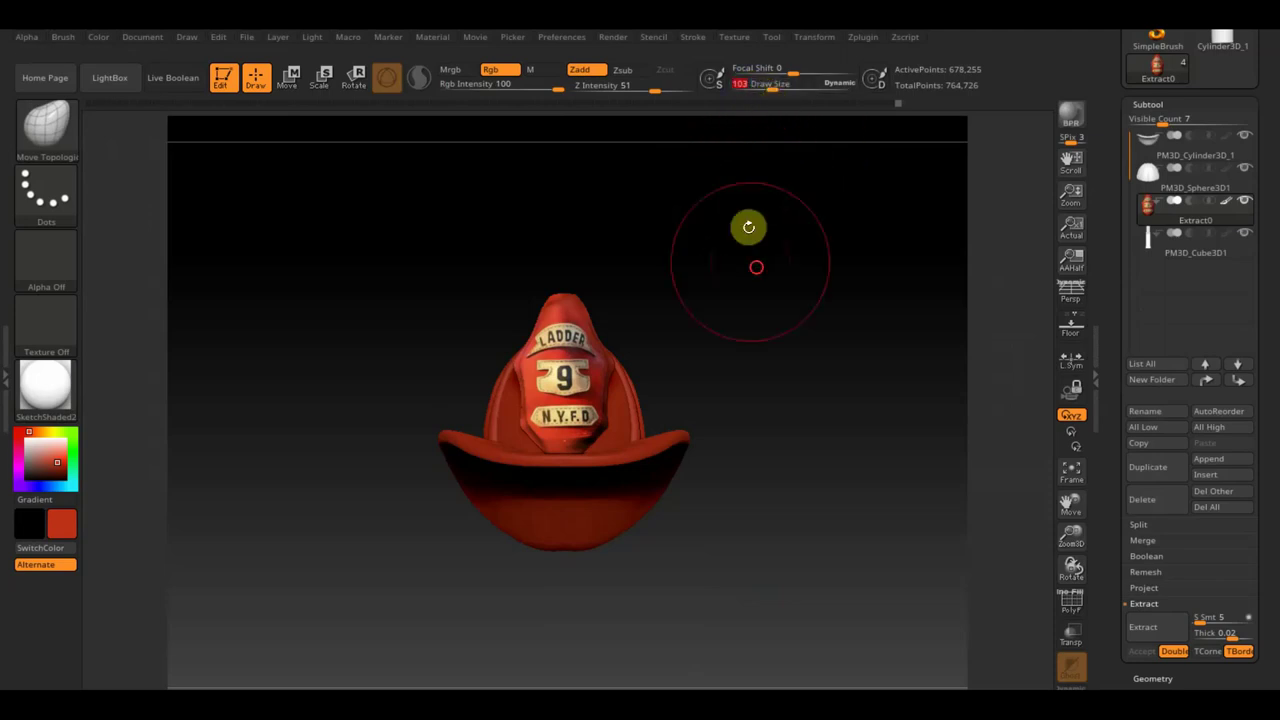
mouse_move(749, 227)
left_mouse_down()
mouse_move(814, 280)
mouse_move(857, 274)
left_mouse_up()
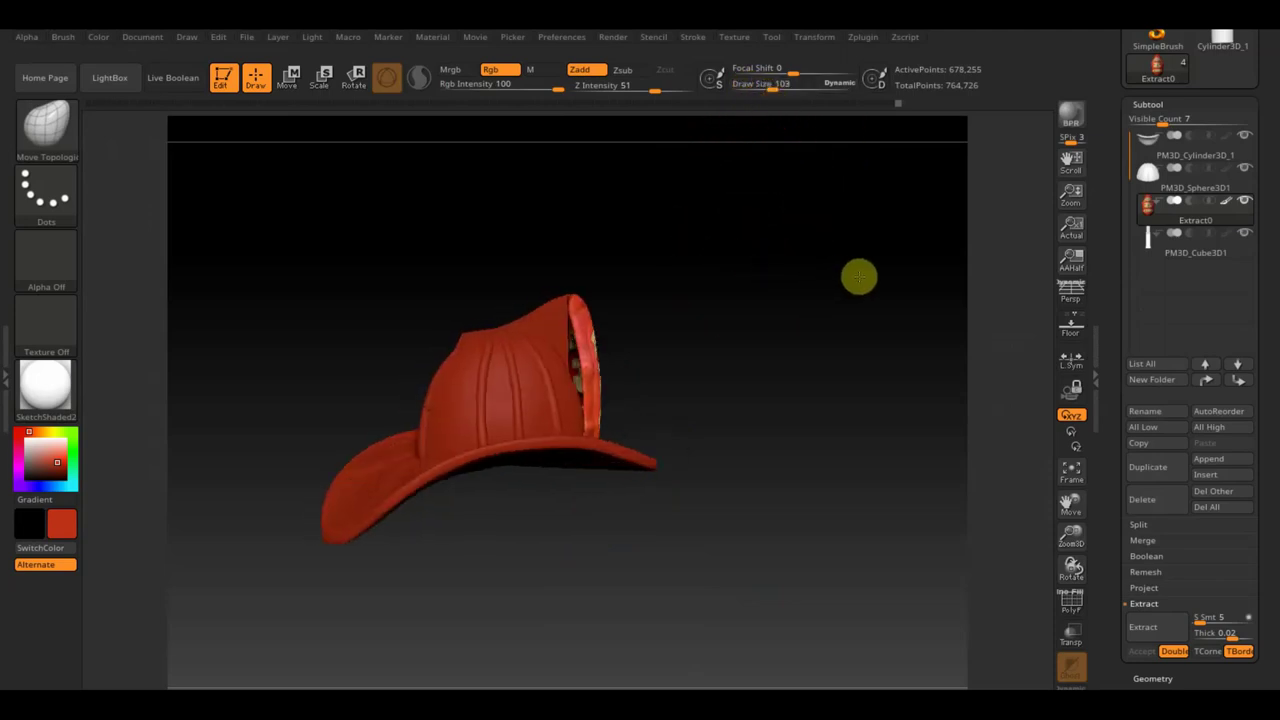
left_click(562, 386, "alt")
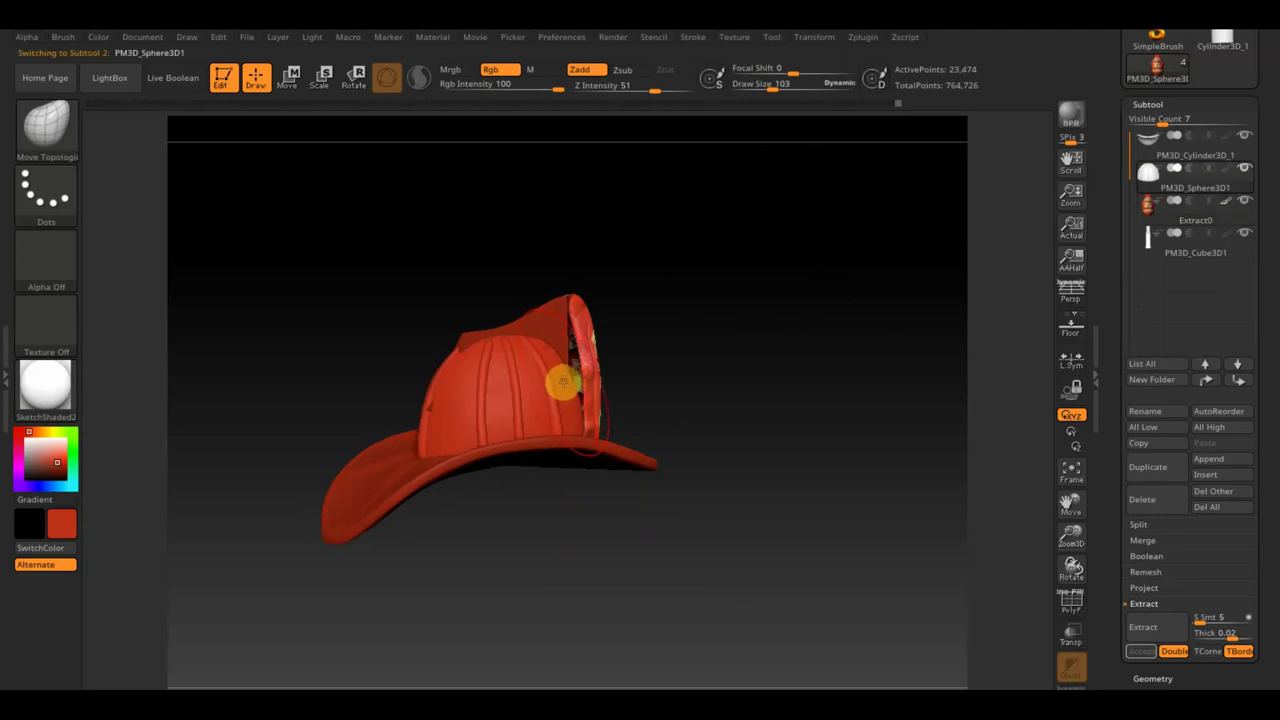
left_click(26, 444)
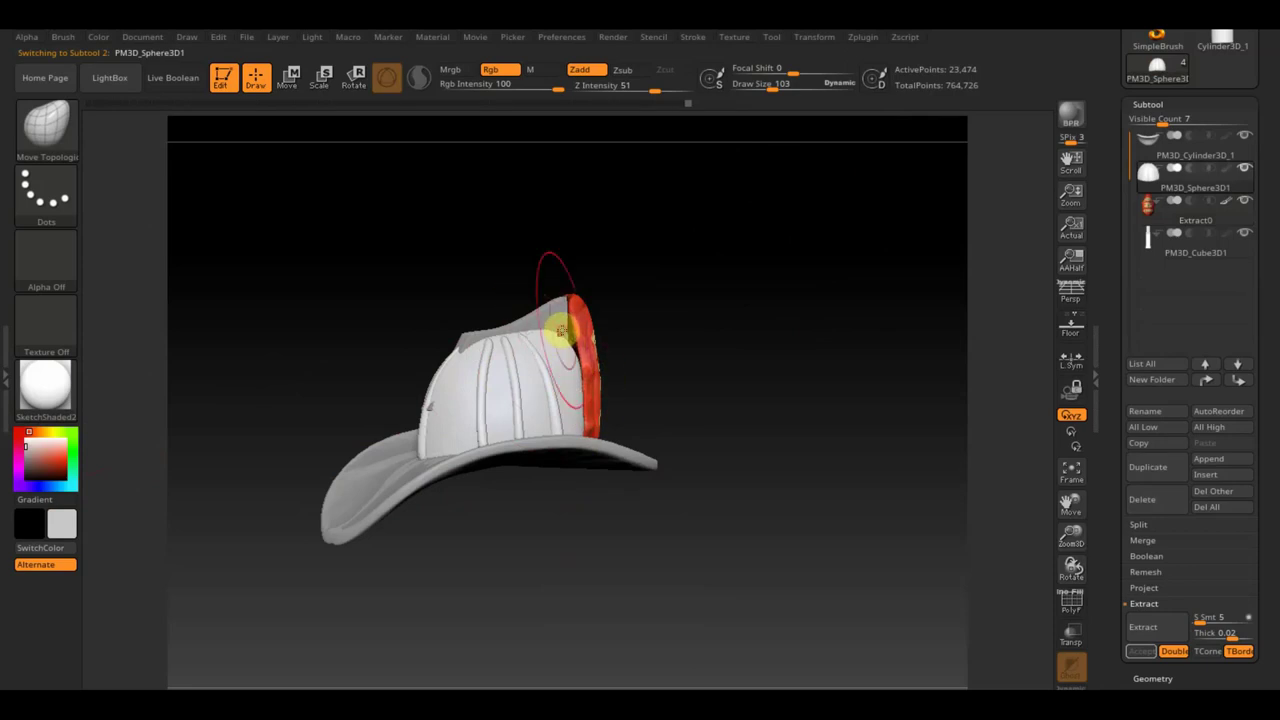
left_click(562, 302, "alt")
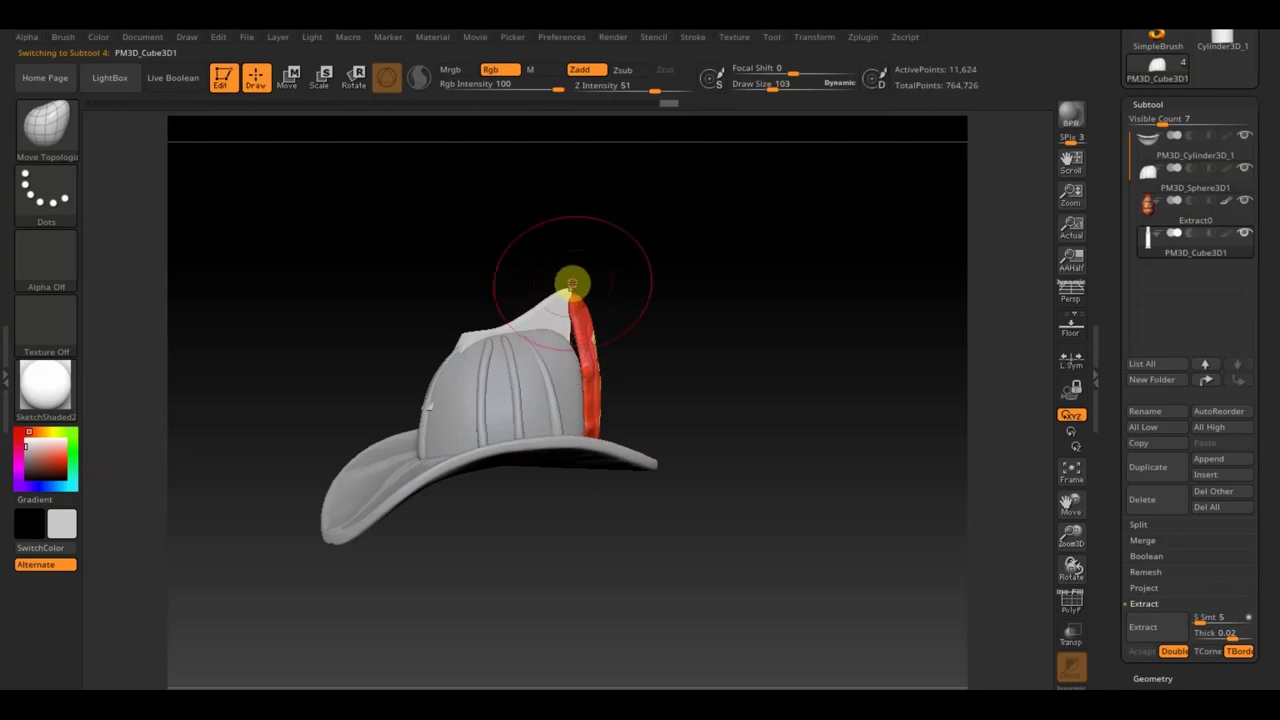
- Set brush size to about 48 and apply Mirror And Weld and Weld Points to the crest
left_click_drag(767, 88, 750, 90)
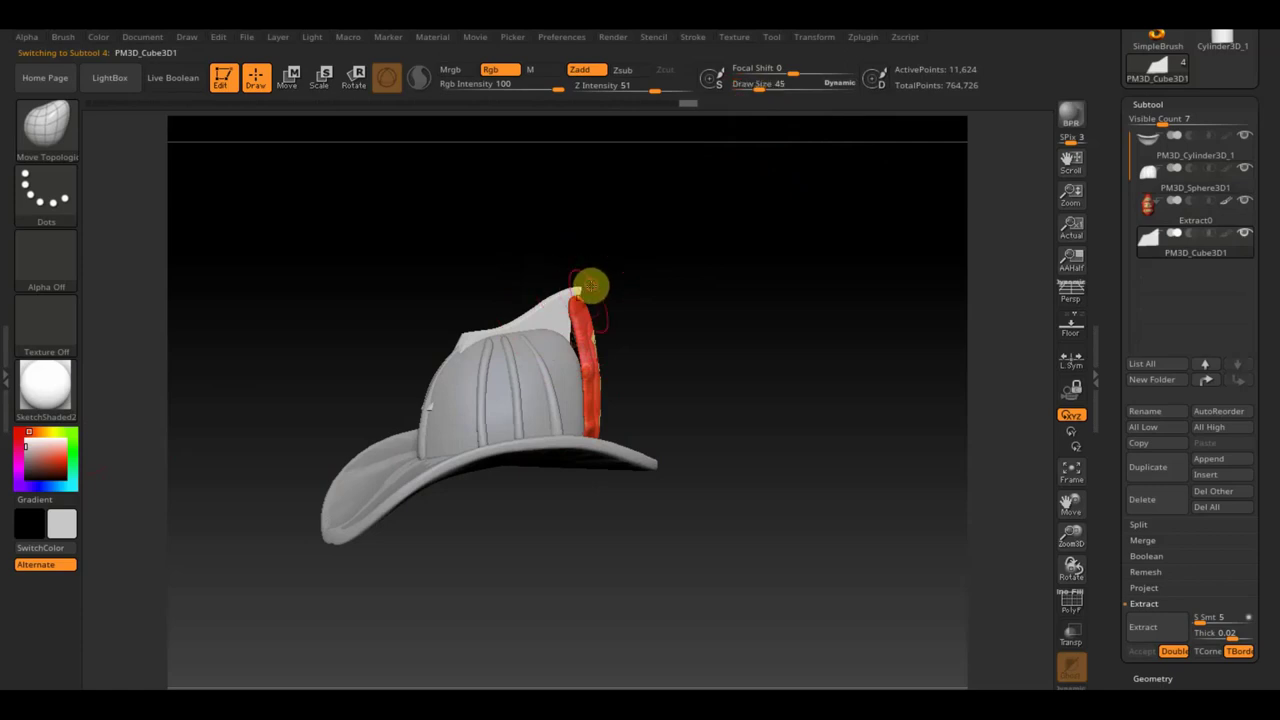
mouse_move(571, 286)
left_mouse_down()
mouse_move(629, 297)
mouse_move(614, 300)
mouse_move(650, 283)
mouse_move(677, 303)
left_mouse_up()
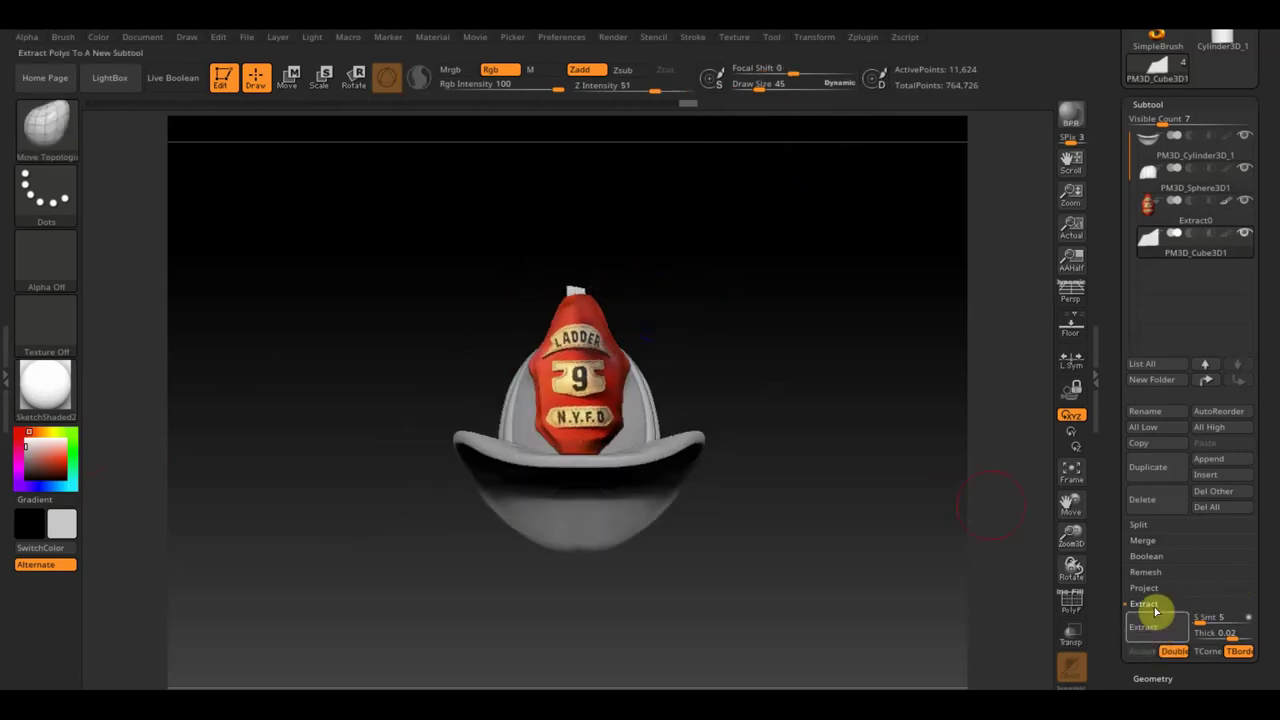
left_click(1151, 677)
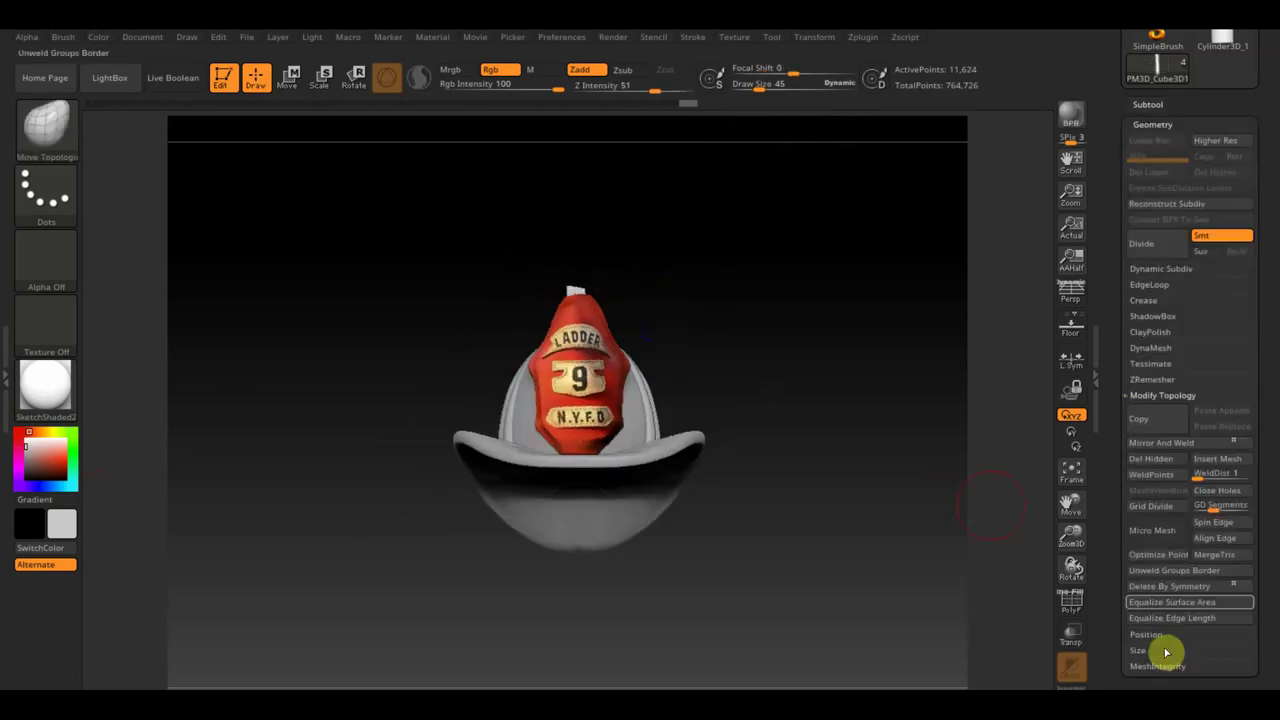
left_click(1181, 443)
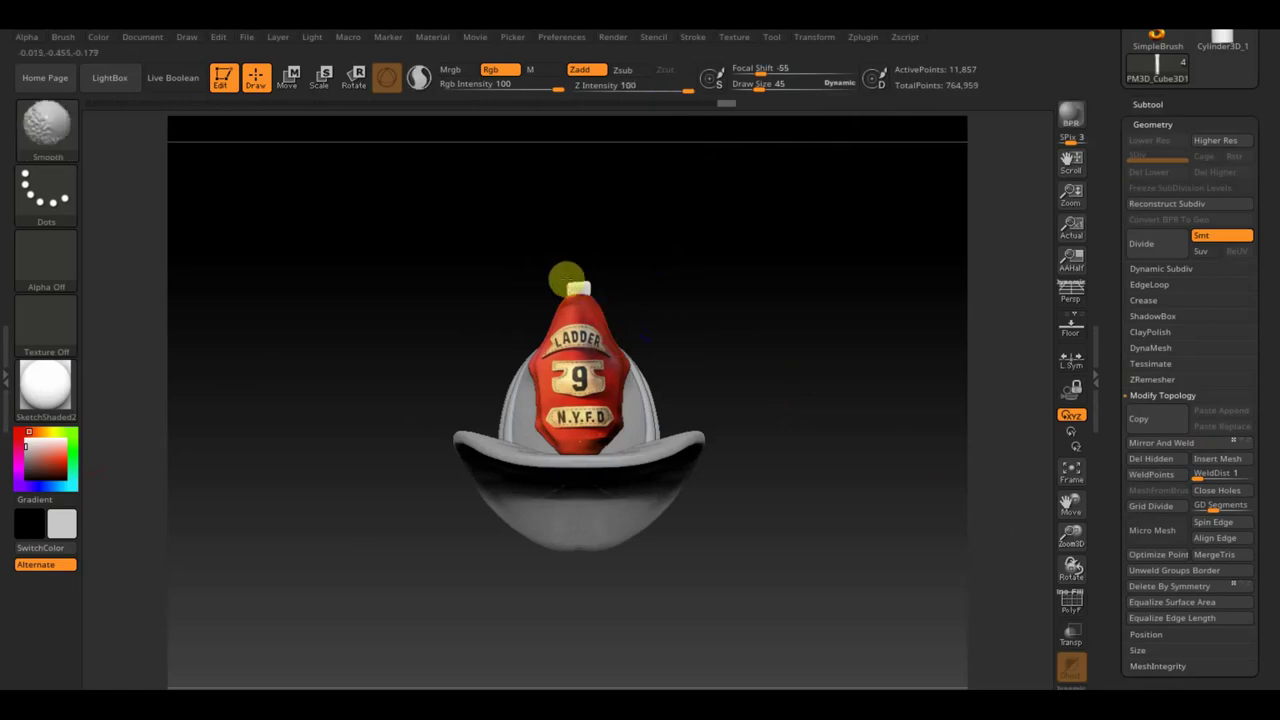
left_click_drag(619, 296, 720, 309)
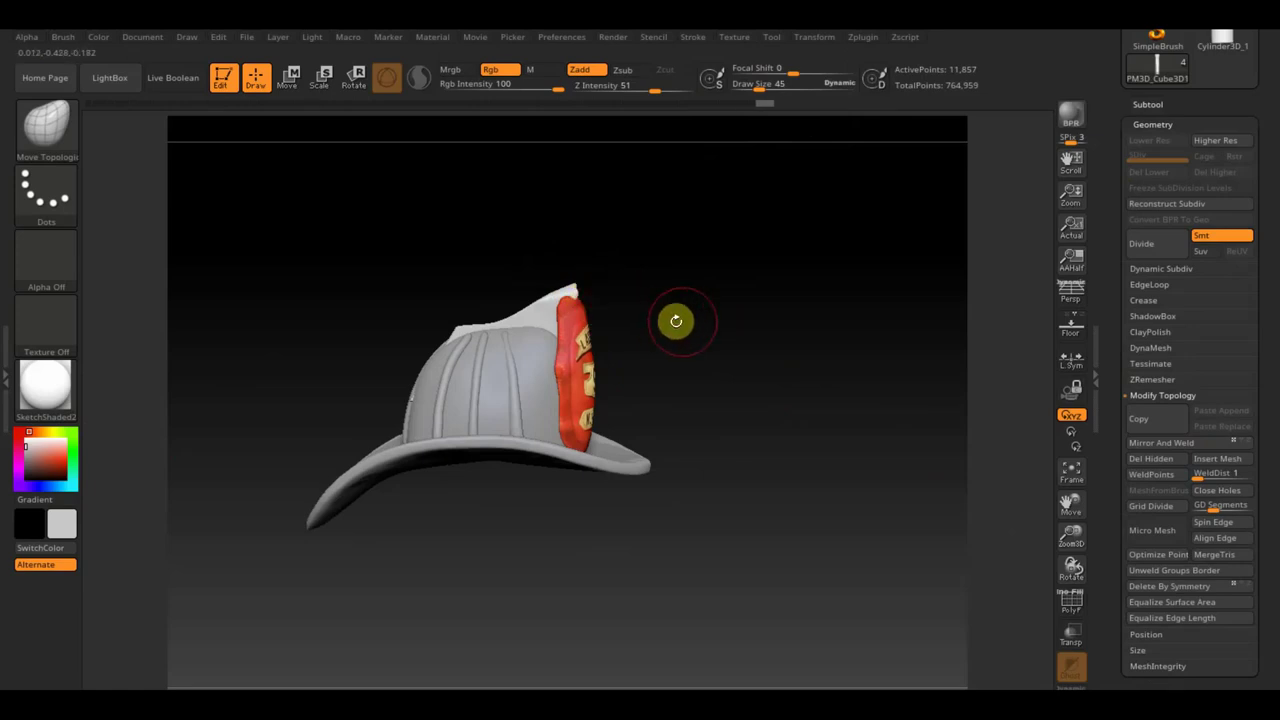
left_click_drag(674, 320, 640, 337)
left_click(1136, 478)
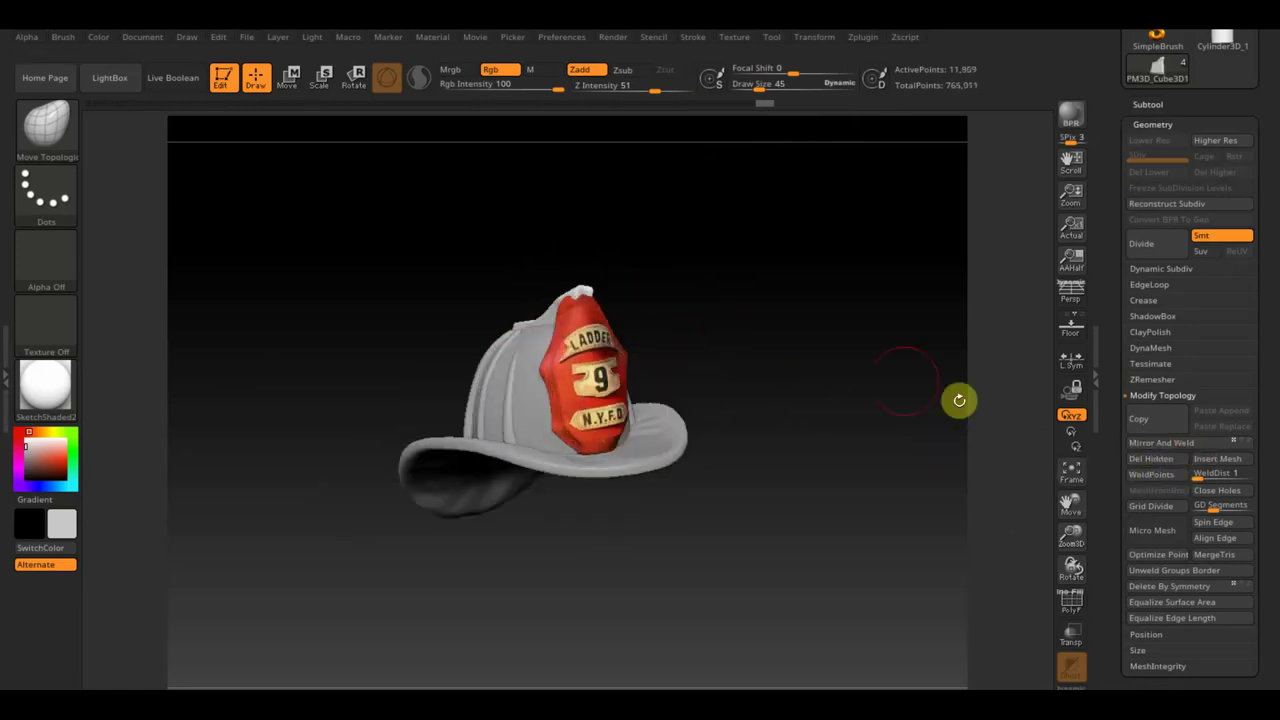
- At brush size 65, pull the crest's top down toward the shield, then select the Extract0 shield
mouse_move(960, 397)
left_mouse_down()
mouse_move(766, 400)
mouse_move(638, 332)
mouse_move(757, 274)
left_mouse_up()
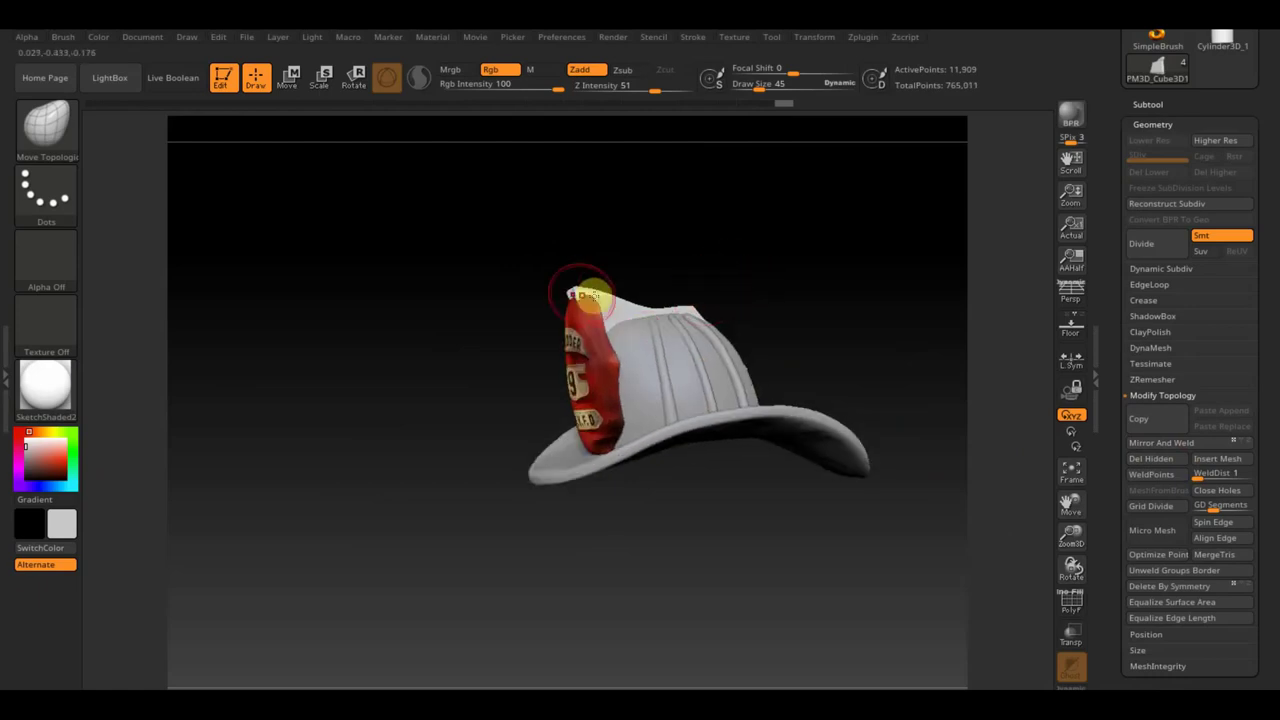
mouse_move(564, 298)
left_mouse_down()
mouse_move(729, 243)
mouse_move(605, 292)
mouse_move(549, 294)
left_mouse_up()
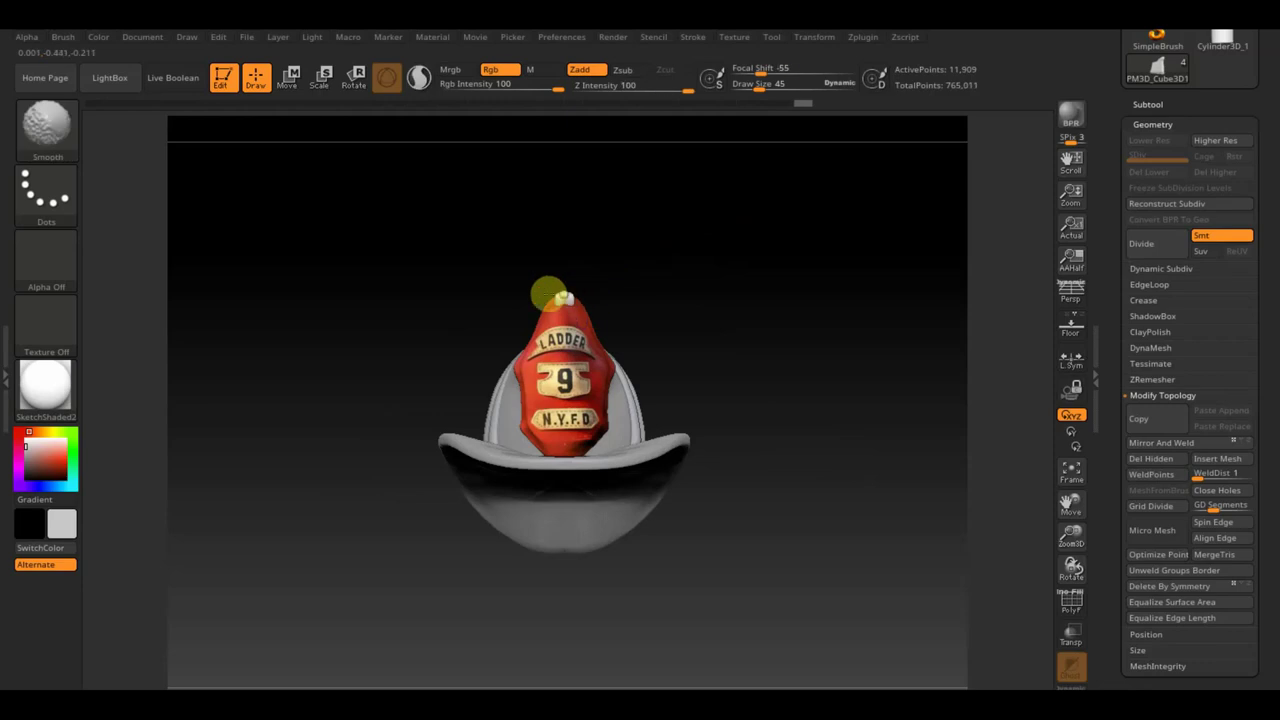
mouse_move(626, 306)
left_mouse_down()
mouse_move(686, 323)
mouse_move(697, 286)
mouse_move(820, 254)
left_mouse_up()
left_click(766, 85)
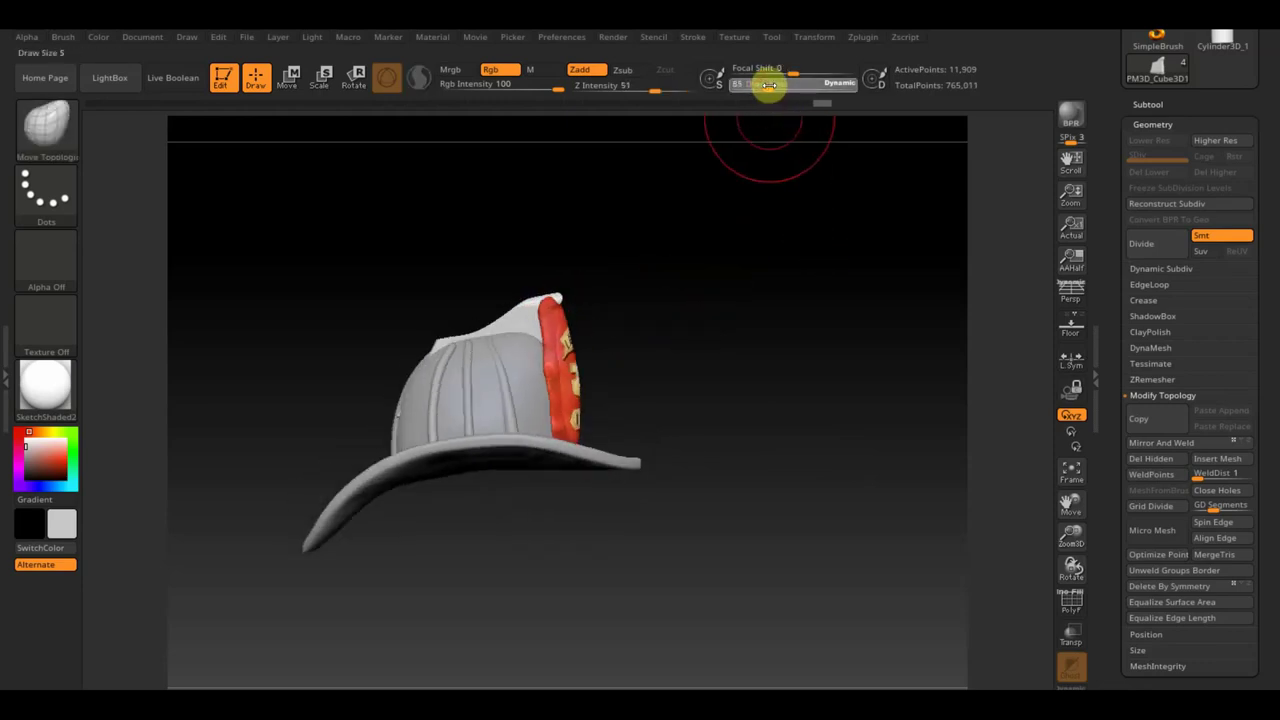
left_click_drag(766, 85, 764, 85)
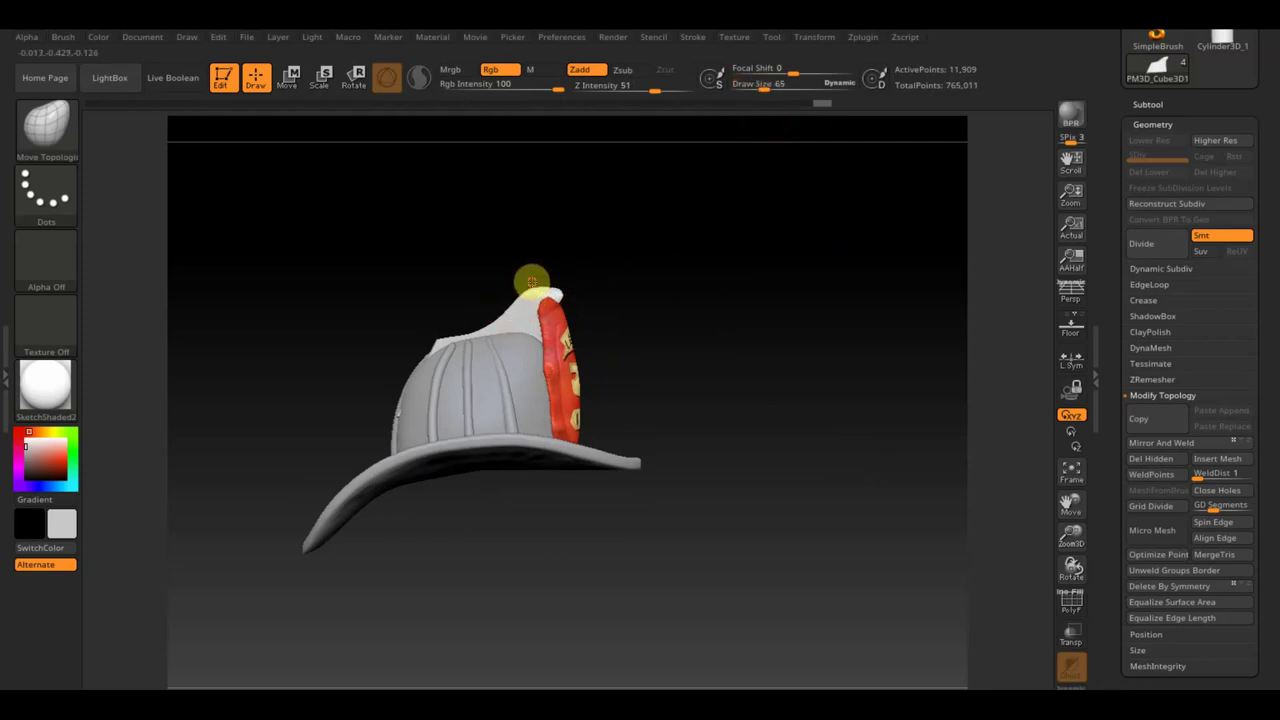
left_click_drag(531, 282, 488, 325)
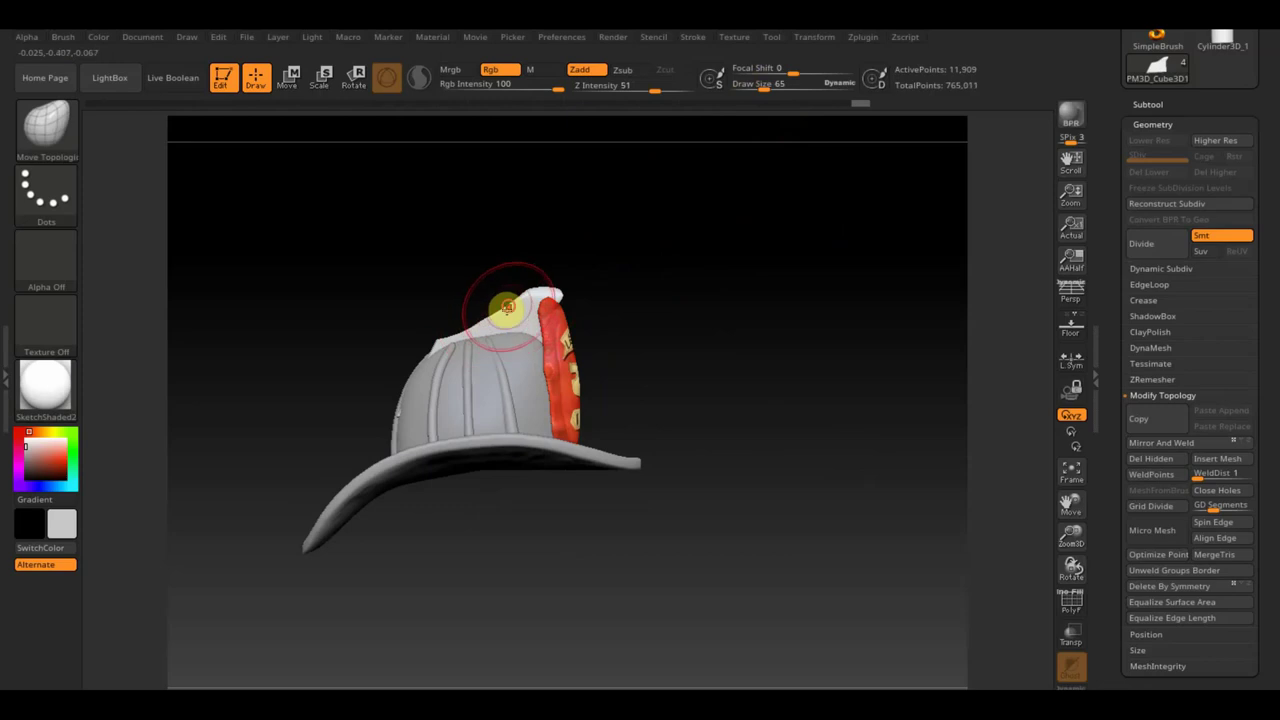
mouse_move(731, 357)
left_mouse_down()
mouse_move(754, 368)
mouse_move(737, 451)
left_mouse_up()
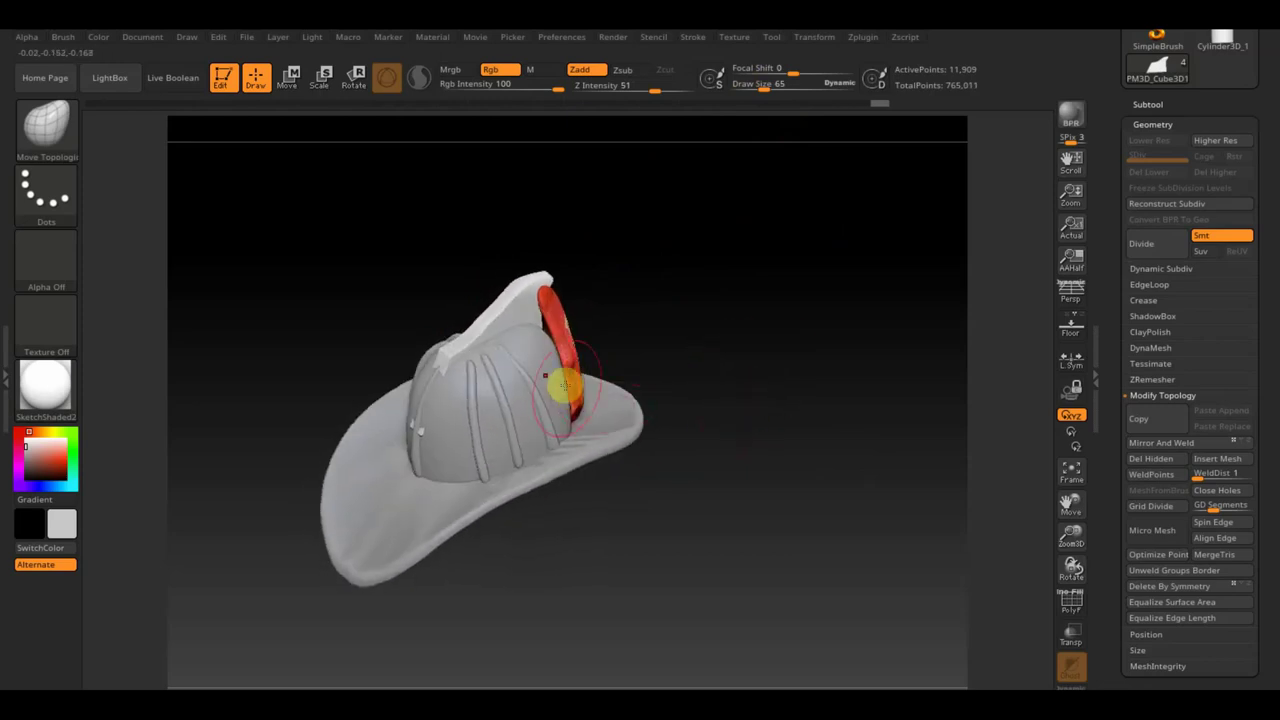
left_click(567, 349, "alt")
mouse_move(651, 351)
left_mouse_down()
mouse_move(694, 349)
mouse_move(572, 356)
left_mouse_up()
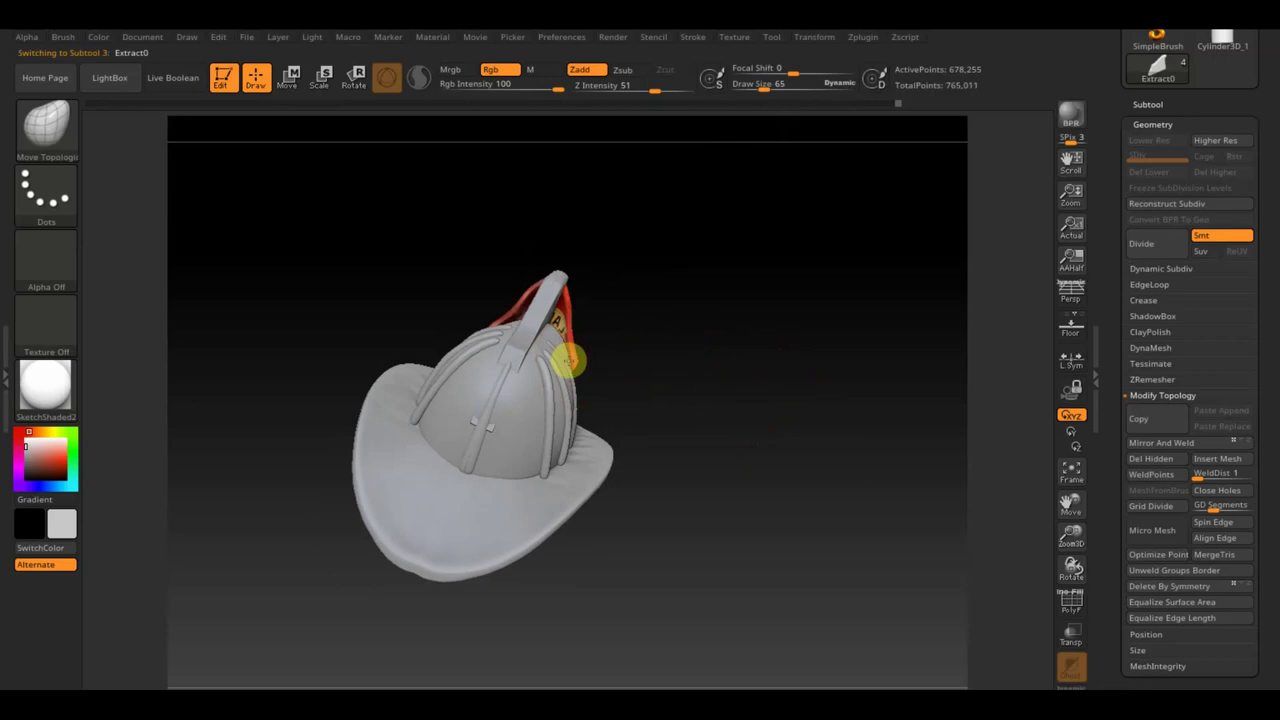
- Reshape the red shield's top, right edge and lower right side, with brush size reduced to 36
mouse_move(564, 362)
left_mouse_down()
mouse_move(571, 323)
mouse_move(556, 316)
left_mouse_up()
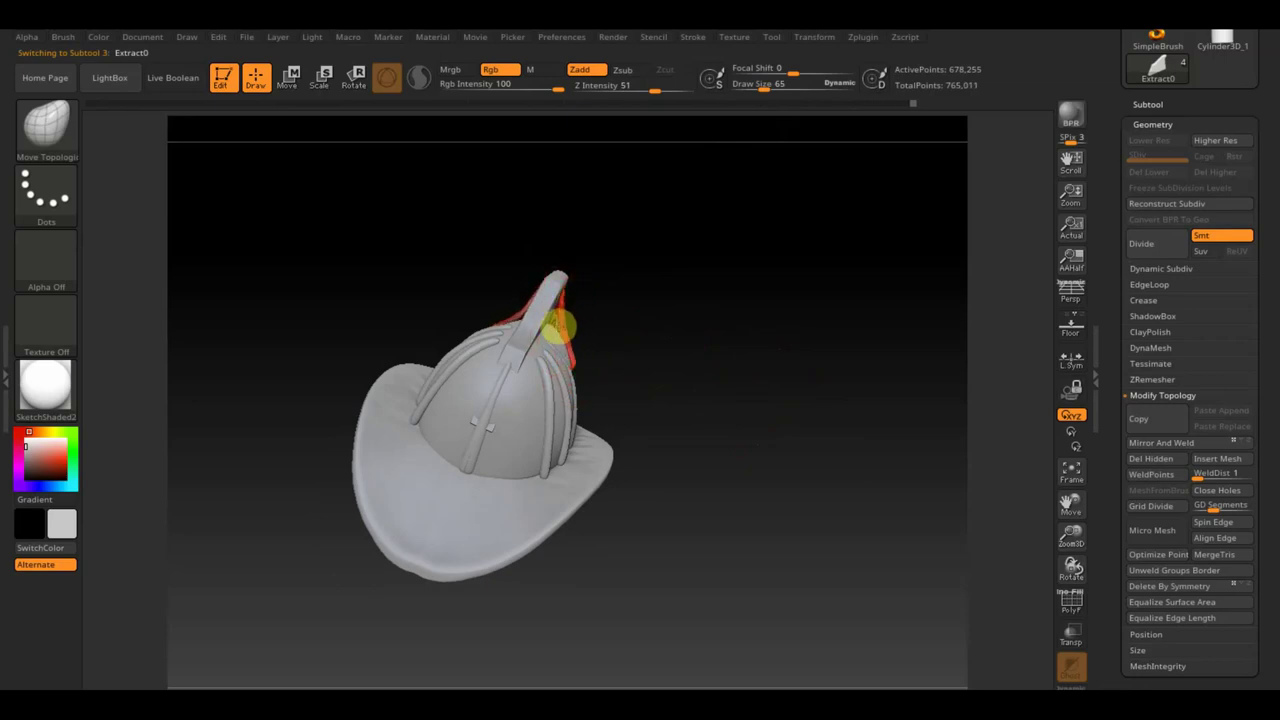
mouse_move(565, 332)
left_mouse_down()
mouse_move(517, 334)
mouse_move(769, 260)
left_mouse_up()
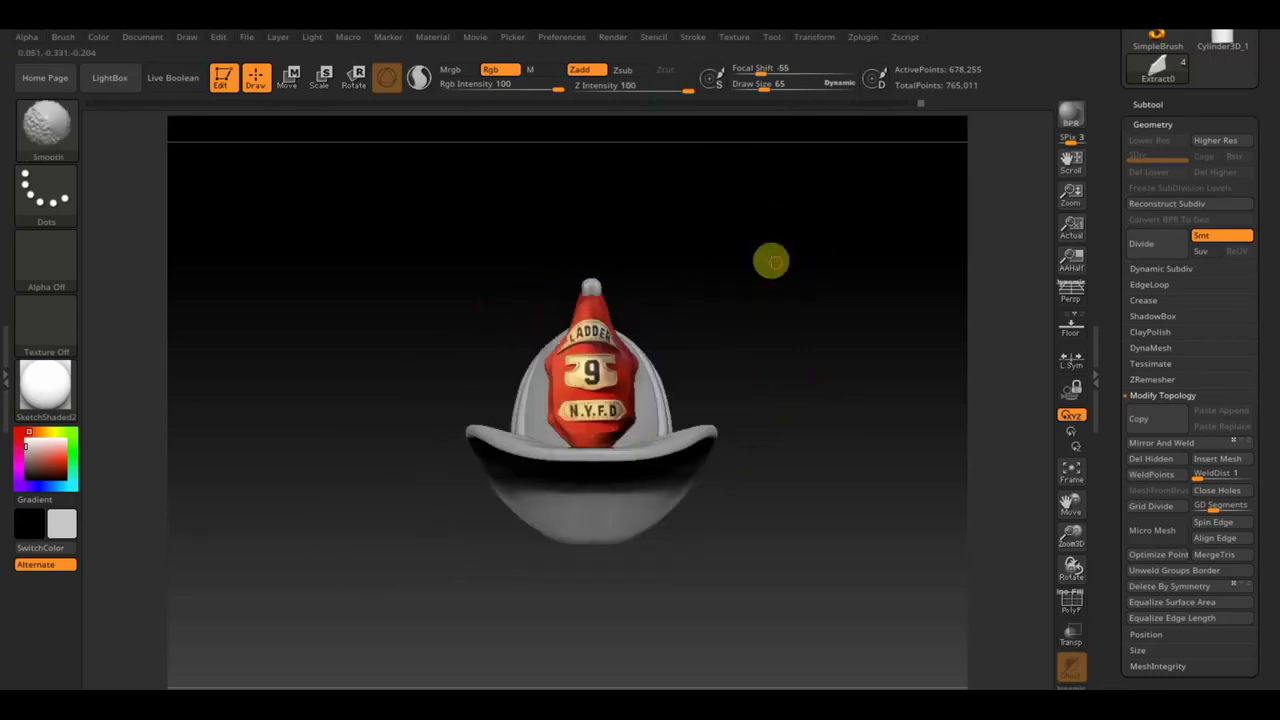
left_click_drag(640, 328, 636, 372)
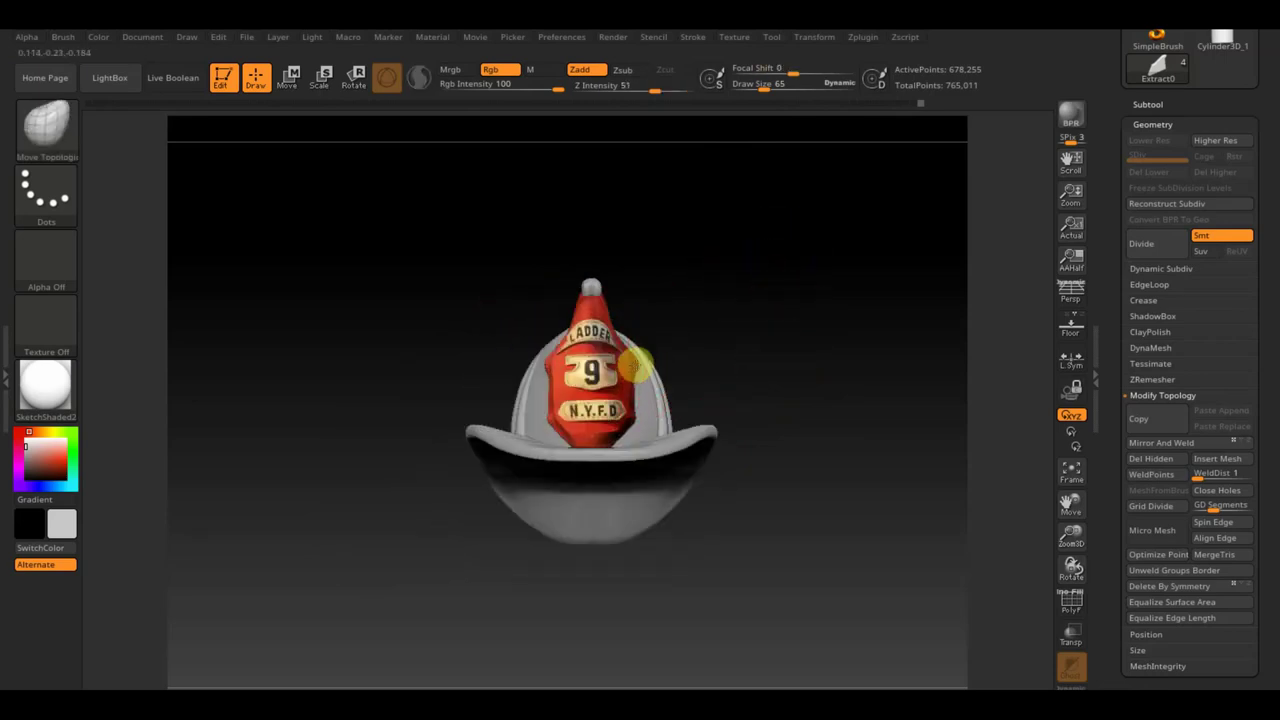
left_click_drag(638, 366, 626, 428)
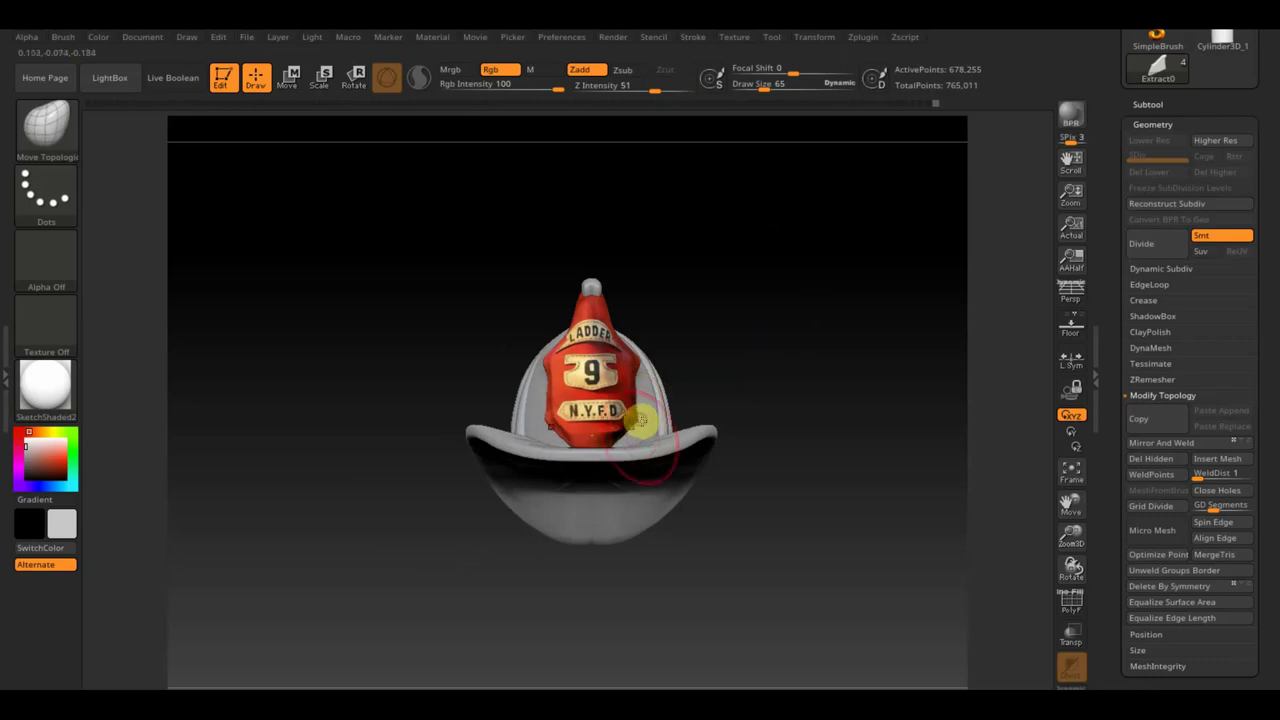
left_click_drag(766, 88, 743, 129)
left_click_drag(671, 349, 650, 400)
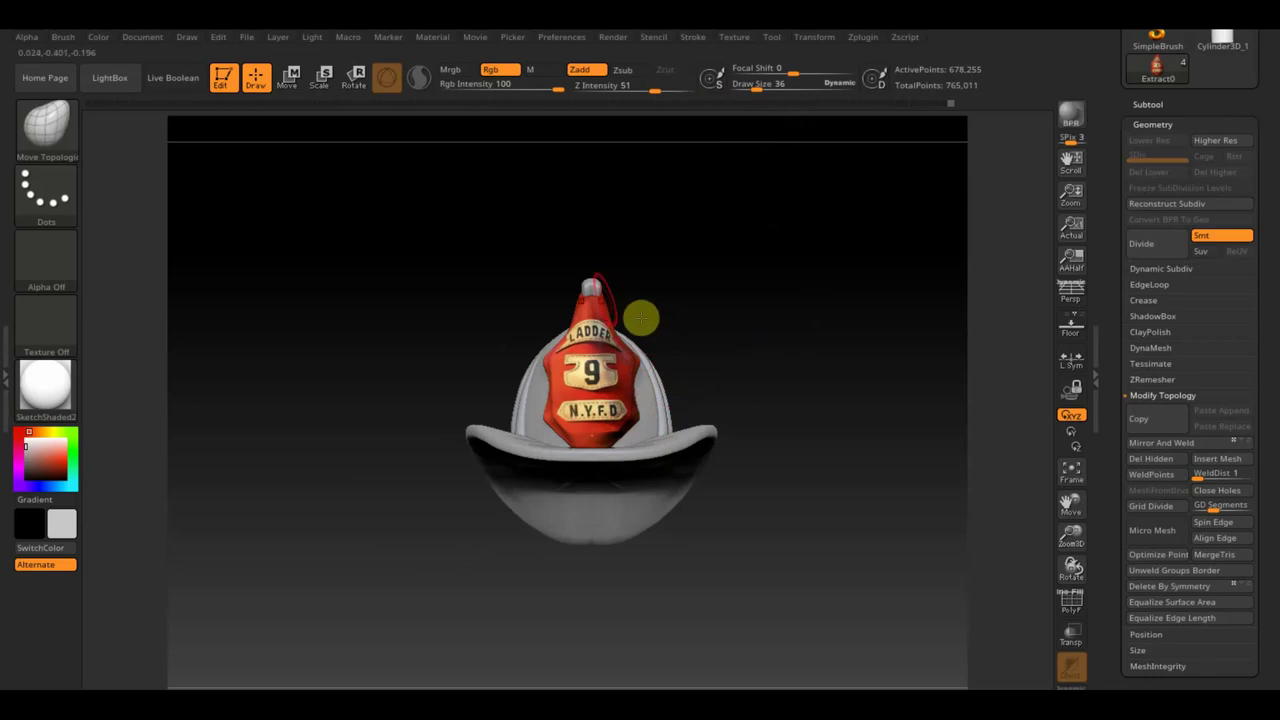
- Mask the LADDER and 9 area of the shield
left_click_drag(665, 300, 723, 323)
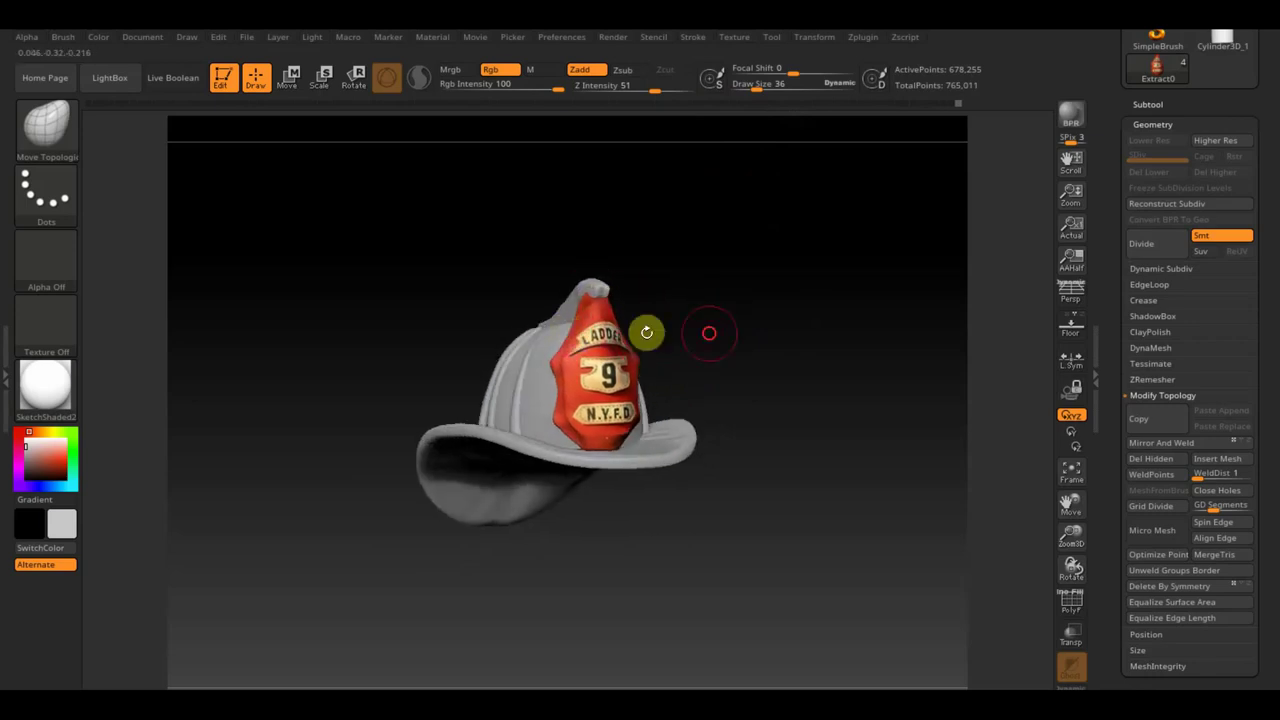
mouse_move(649, 331)
left_mouse_down("shift")
mouse_move(686, 314)
mouse_move(620, 335)
left_mouse_up("shift")
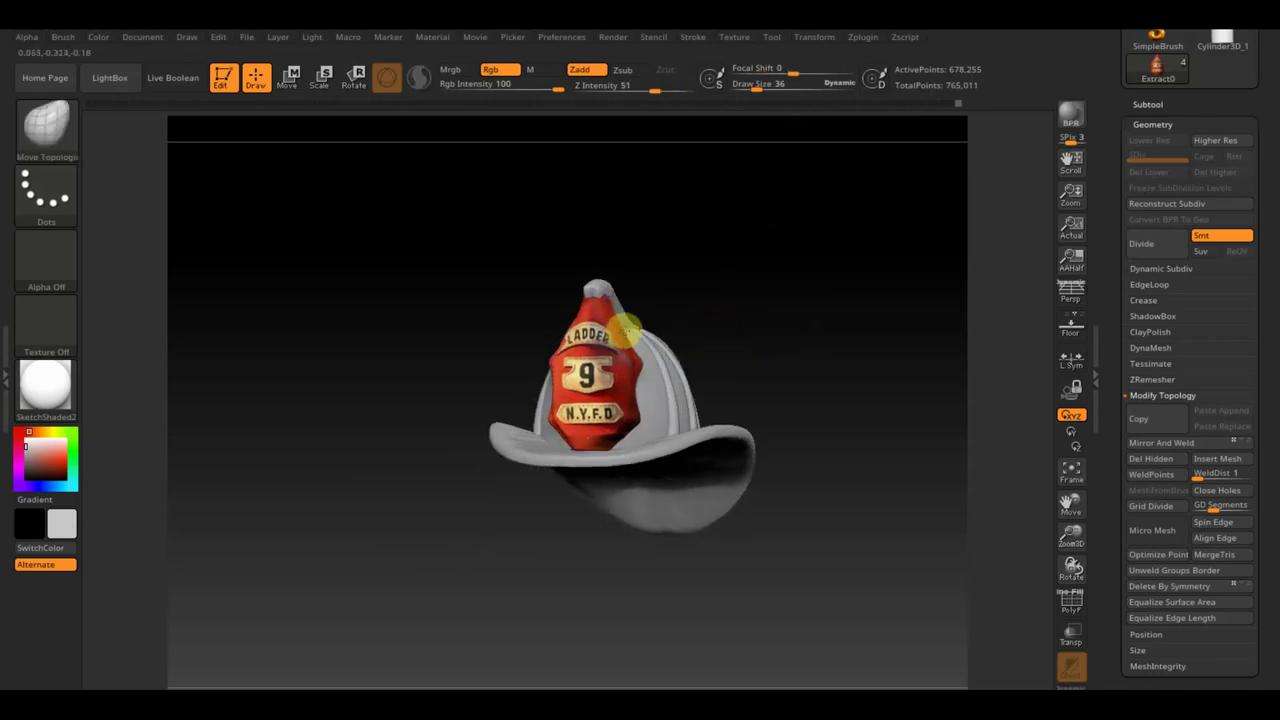
left_click_drag(694, 339, 731, 337)
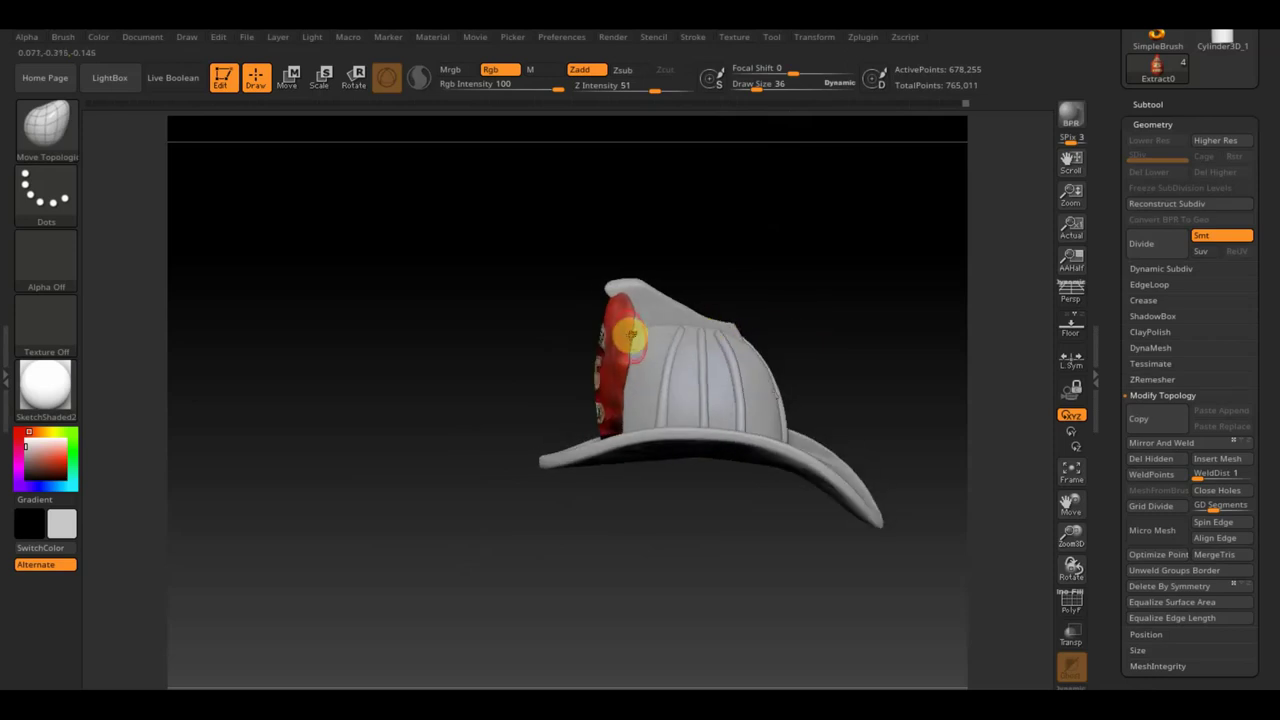
left_click_drag(614, 251, 746, 303, "shift")
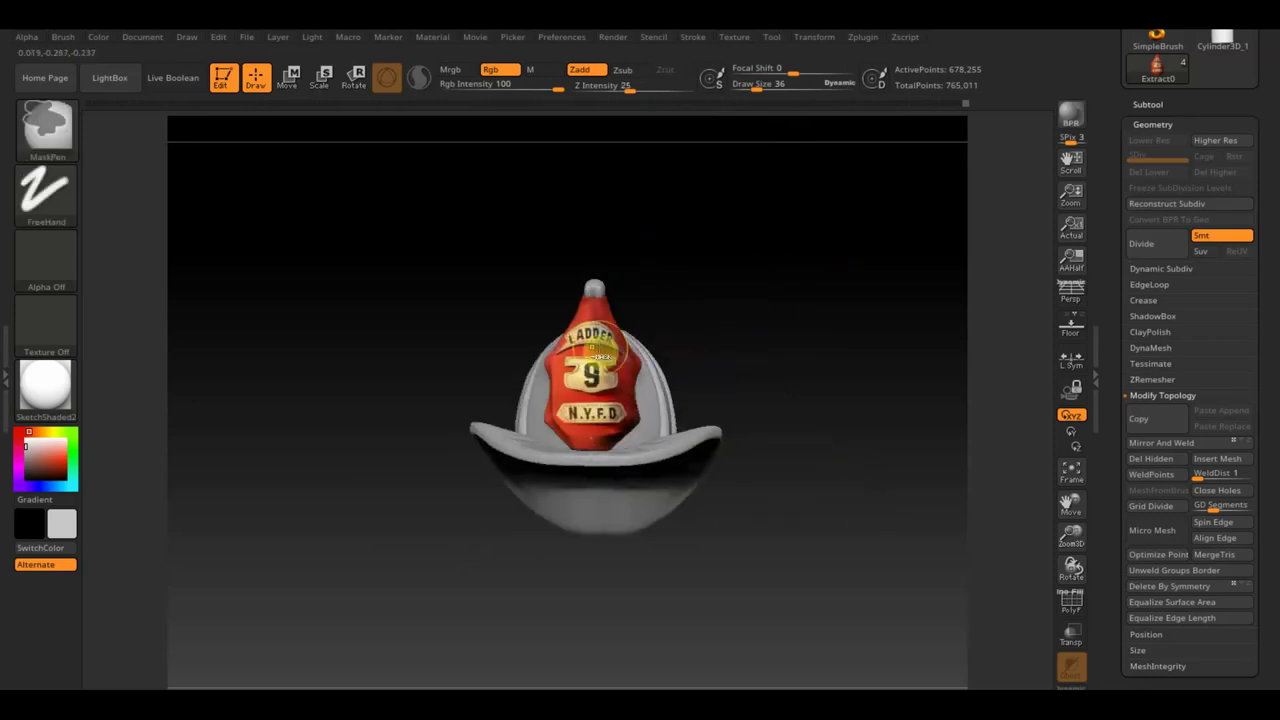
left_click_drag(597, 350, 581, 410, "ctrl")
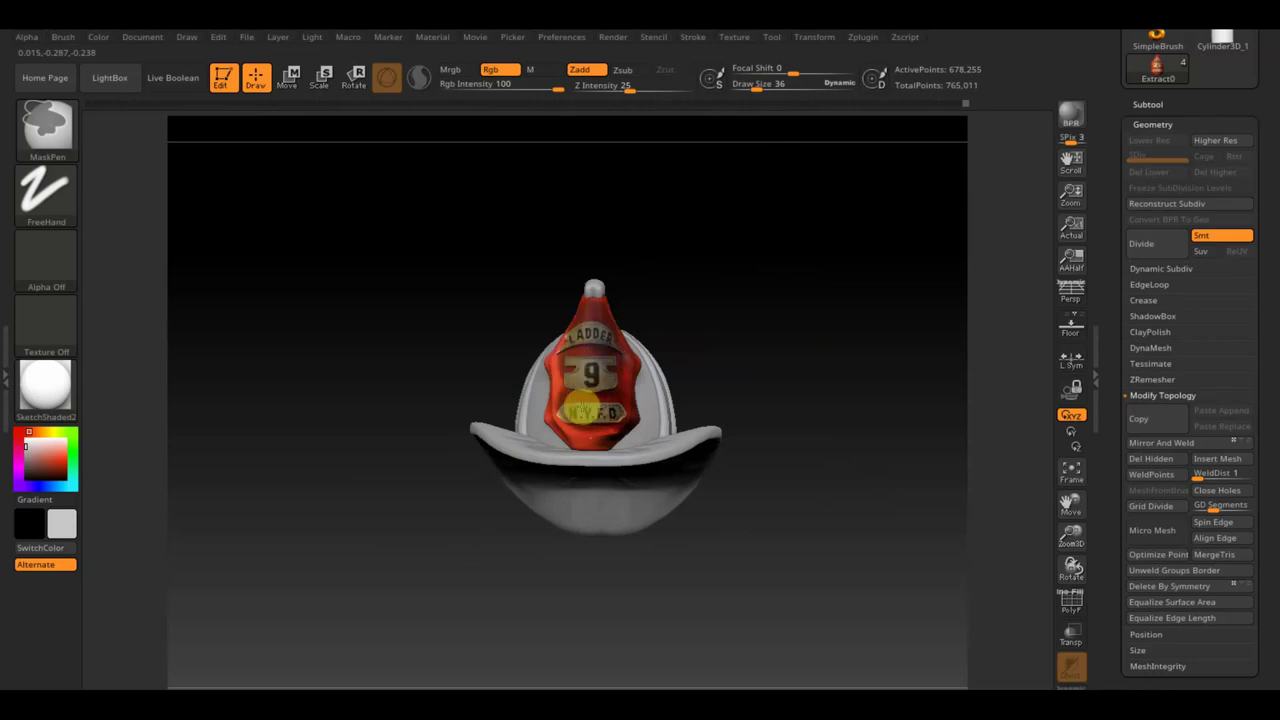
- Pull the crest forward as a test, undo it, and set brush size to 29
mouse_move(829, 291)
left_mouse_down()
mouse_move(751, 282)
mouse_move(790, 250)
left_mouse_up()
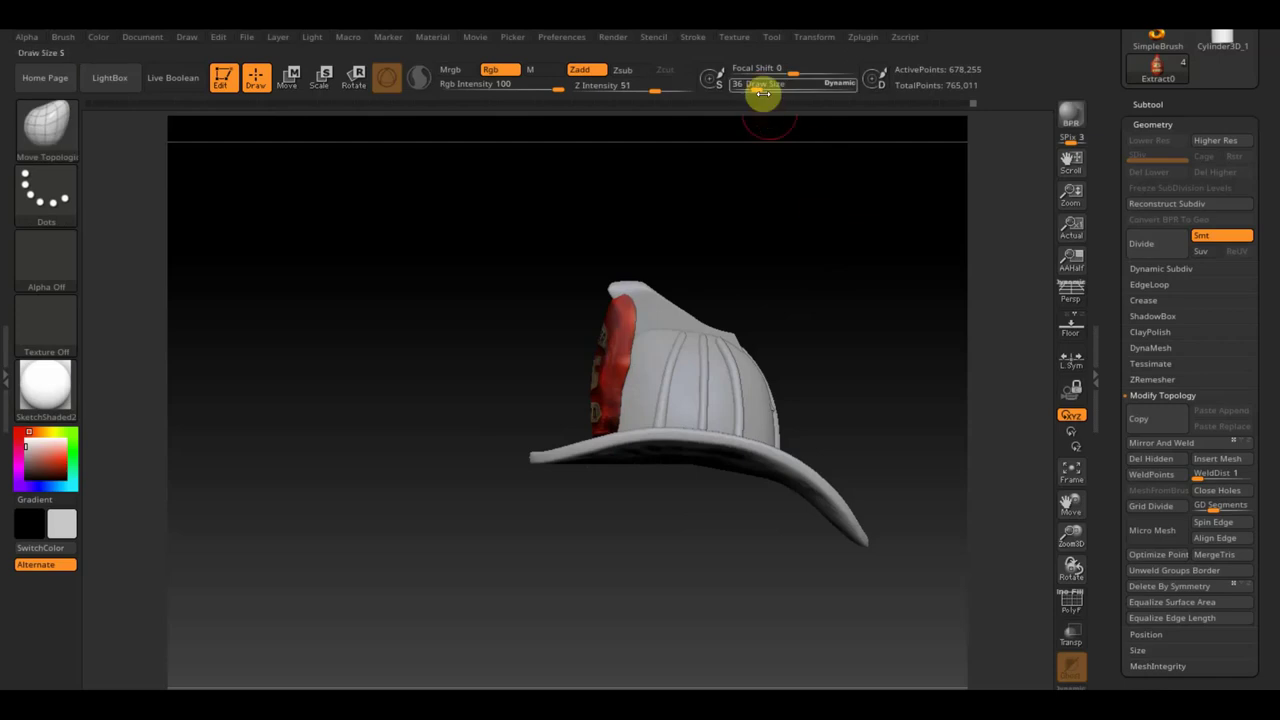
left_click_drag(763, 88, 776, 100)
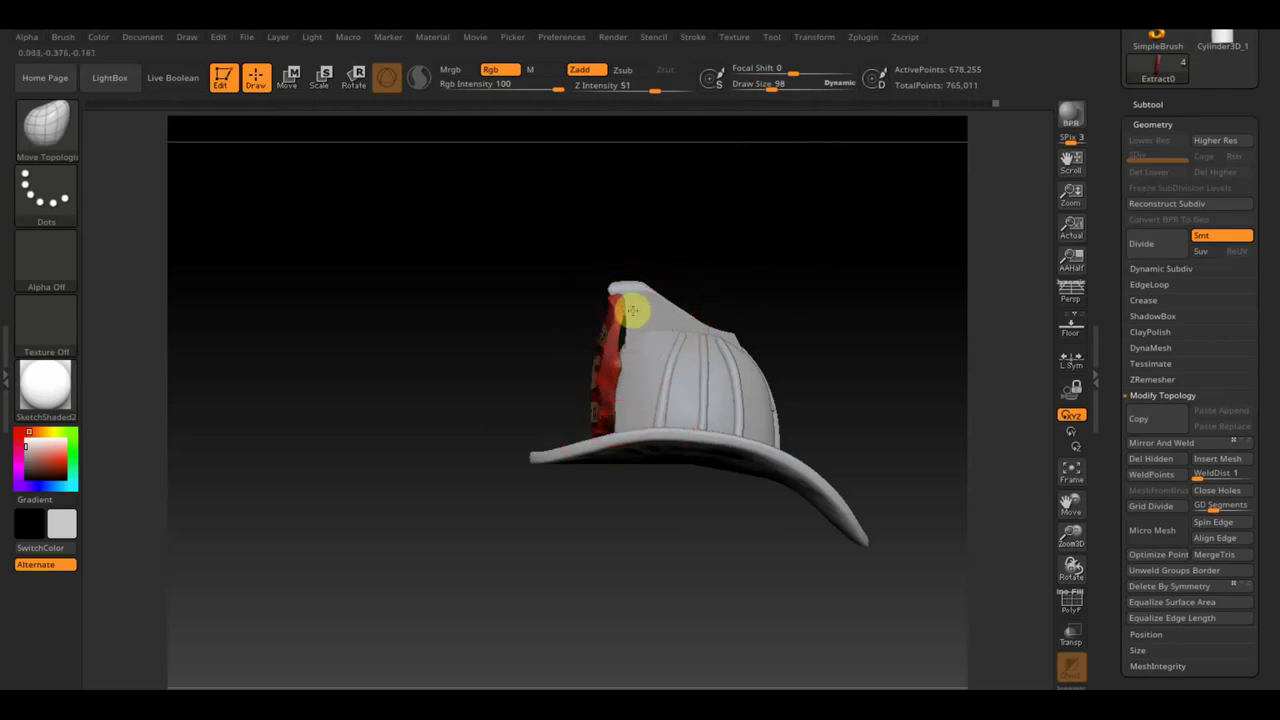
left_click_drag(630, 312, 612, 293)
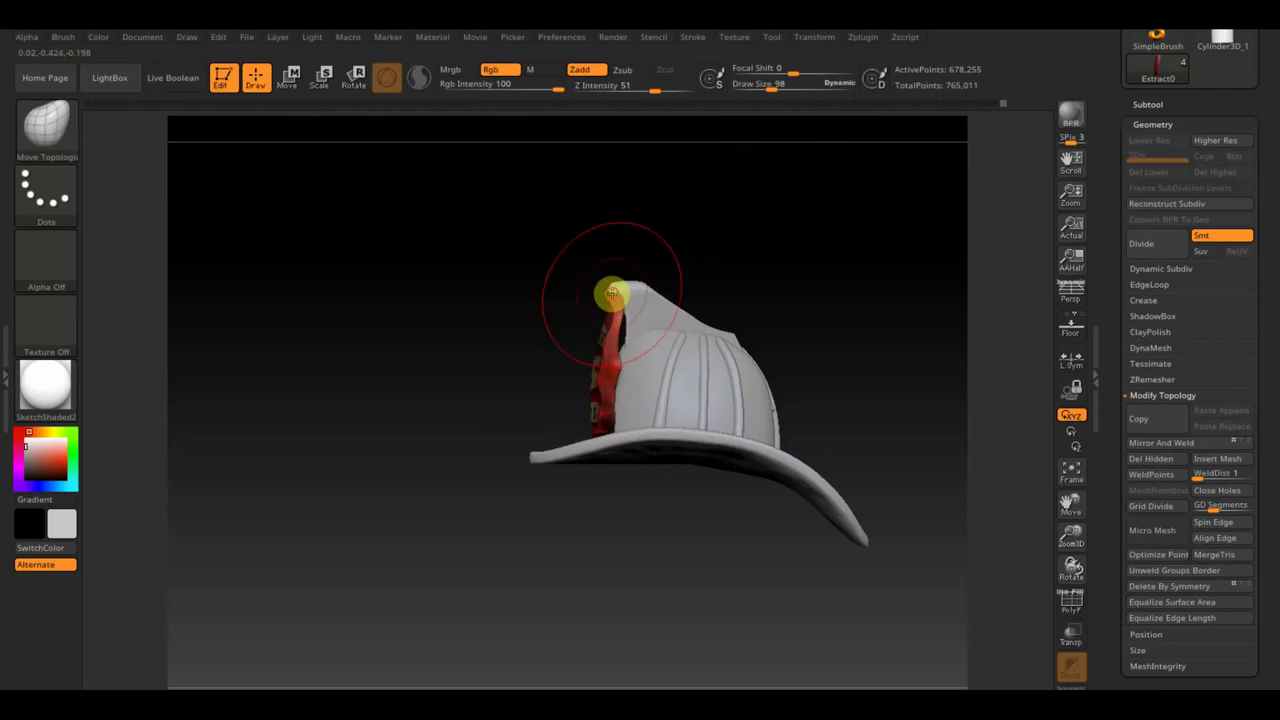
key("ctrl+z")
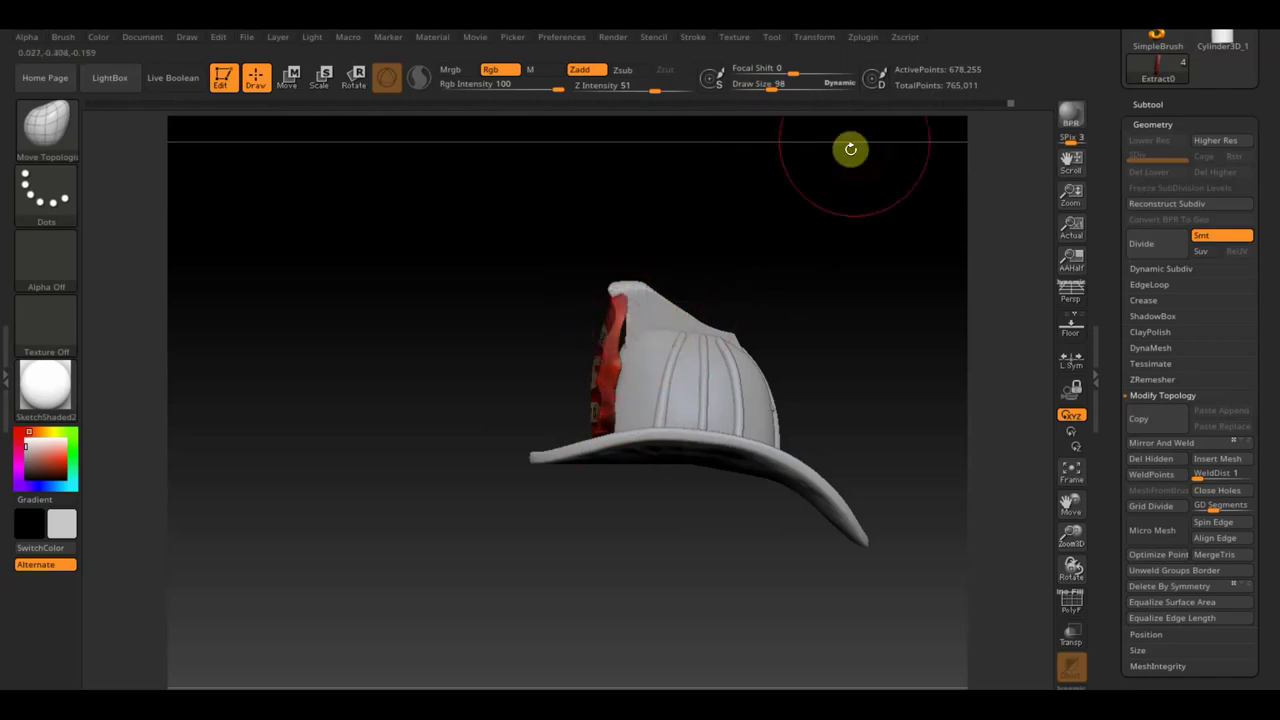
left_click_drag(772, 88, 757, 90)
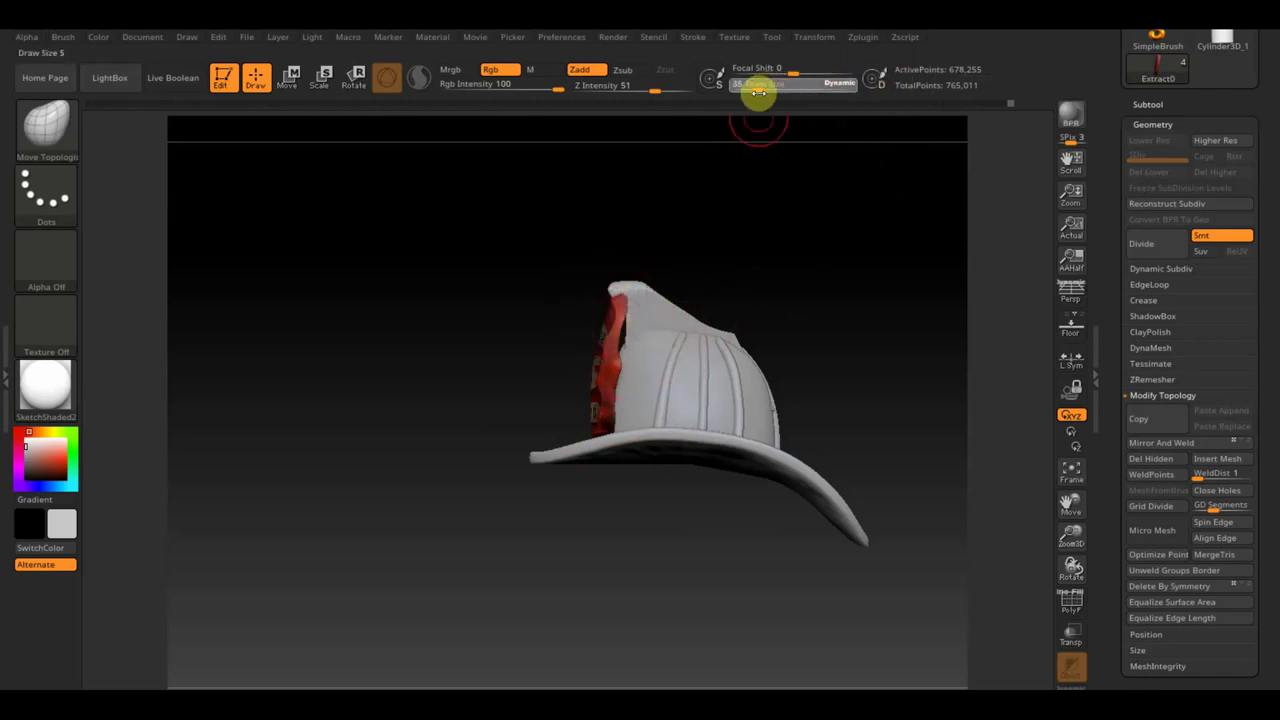
mouse_move(686, 229)
left_mouse_down("shift")
mouse_move(780, 223)
mouse_move(771, 229)
left_mouse_up("shift")
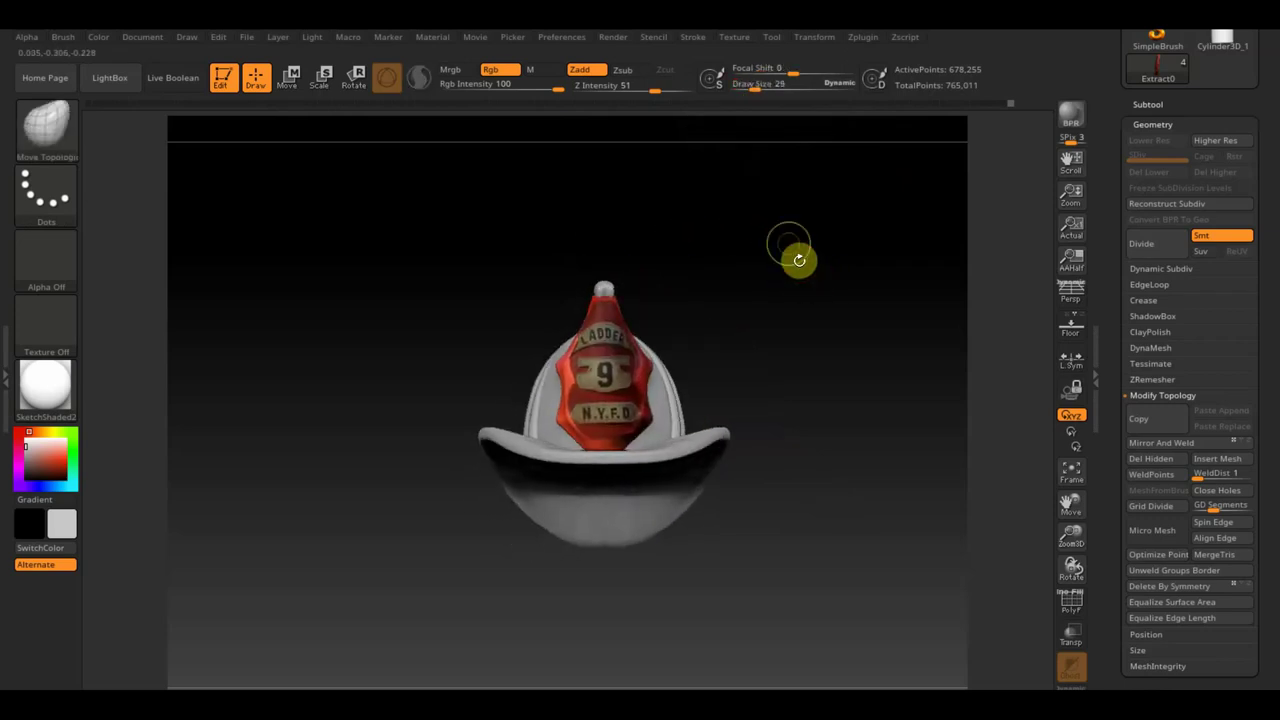
mouse_move(829, 297)
left_mouse_down()
mouse_move(810, 327)
mouse_move(854, 331)
mouse_move(860, 346)
left_mouse_up()
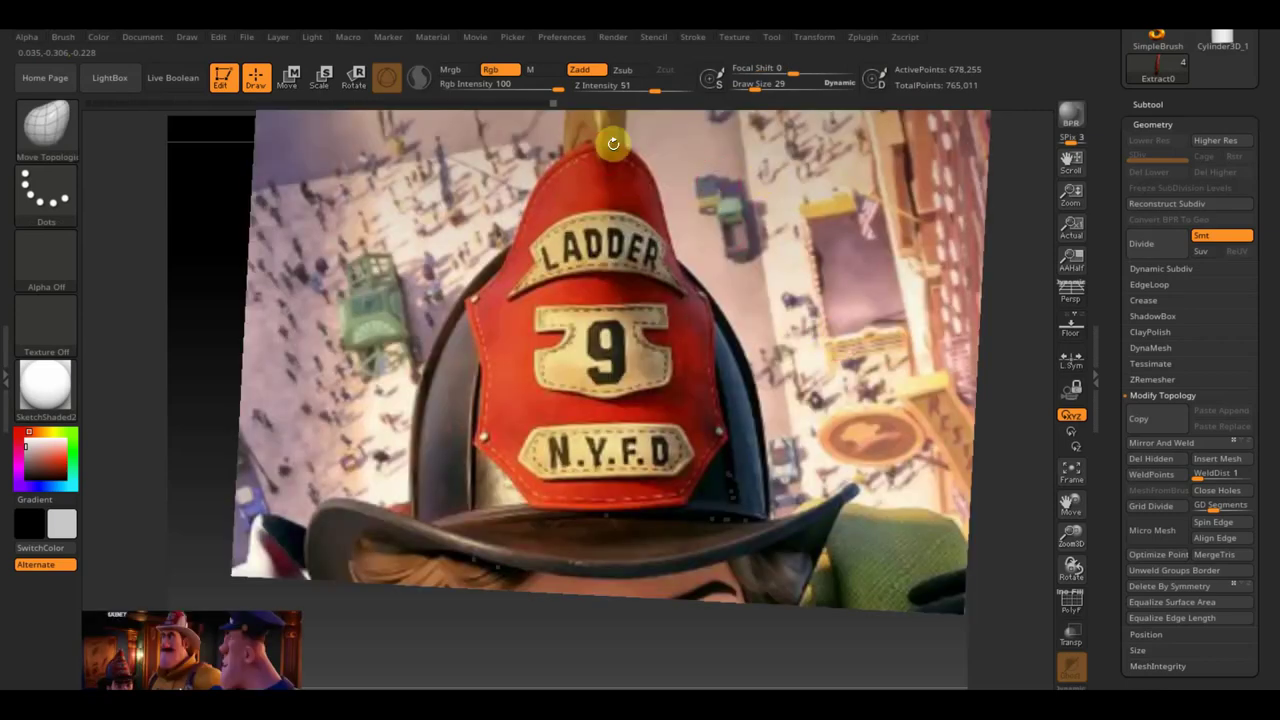
- Move the Spotlight reference image lower, resize it, then hide it
key("shift+z")
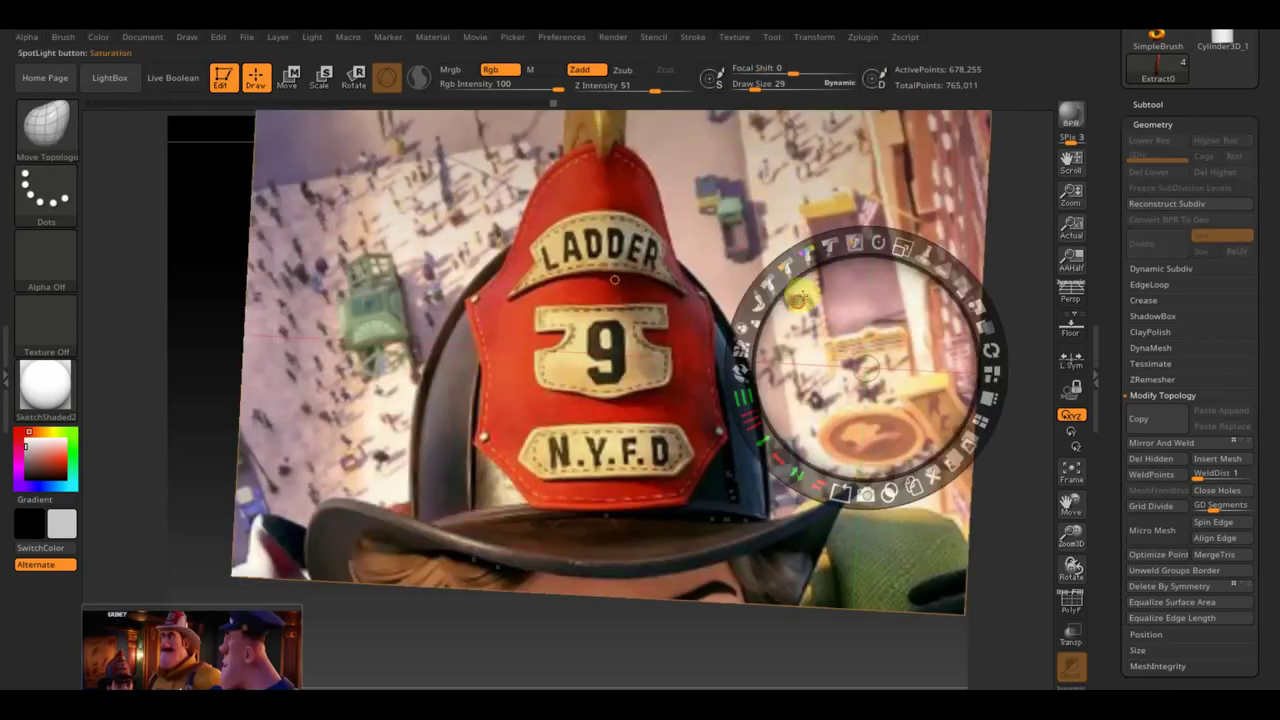
left_click_drag(615, 280, 592, 452)
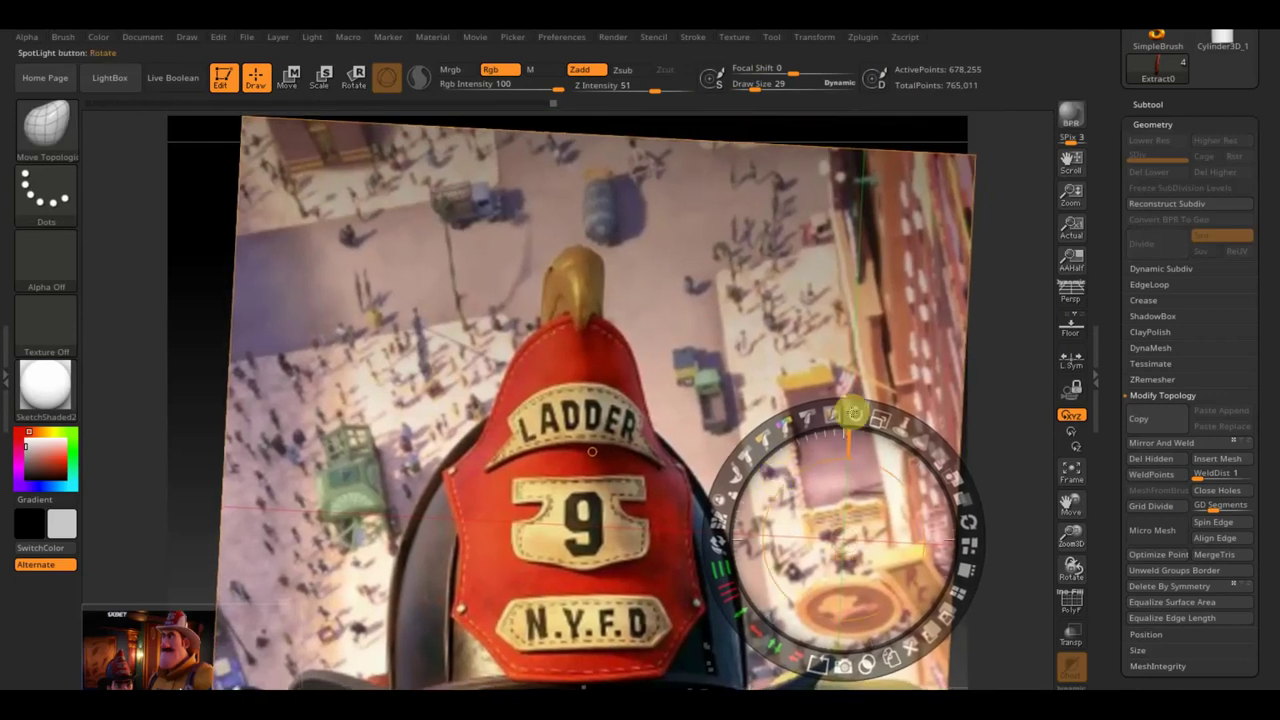
mouse_move(878, 418)
left_mouse_down()
mouse_move(897, 403)
mouse_move(845, 451)
mouse_move(775, 421)
mouse_move(778, 433)
left_mouse_up()
mouse_move(828, 378)
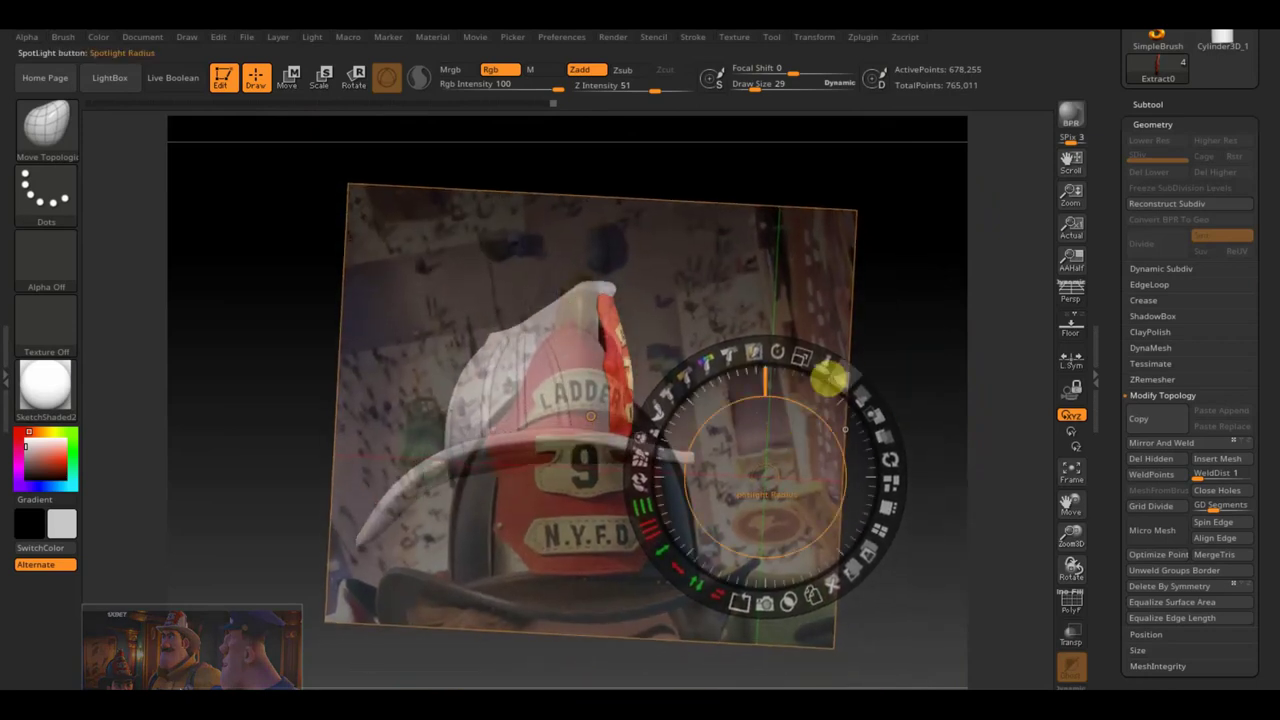
key("shift+z")
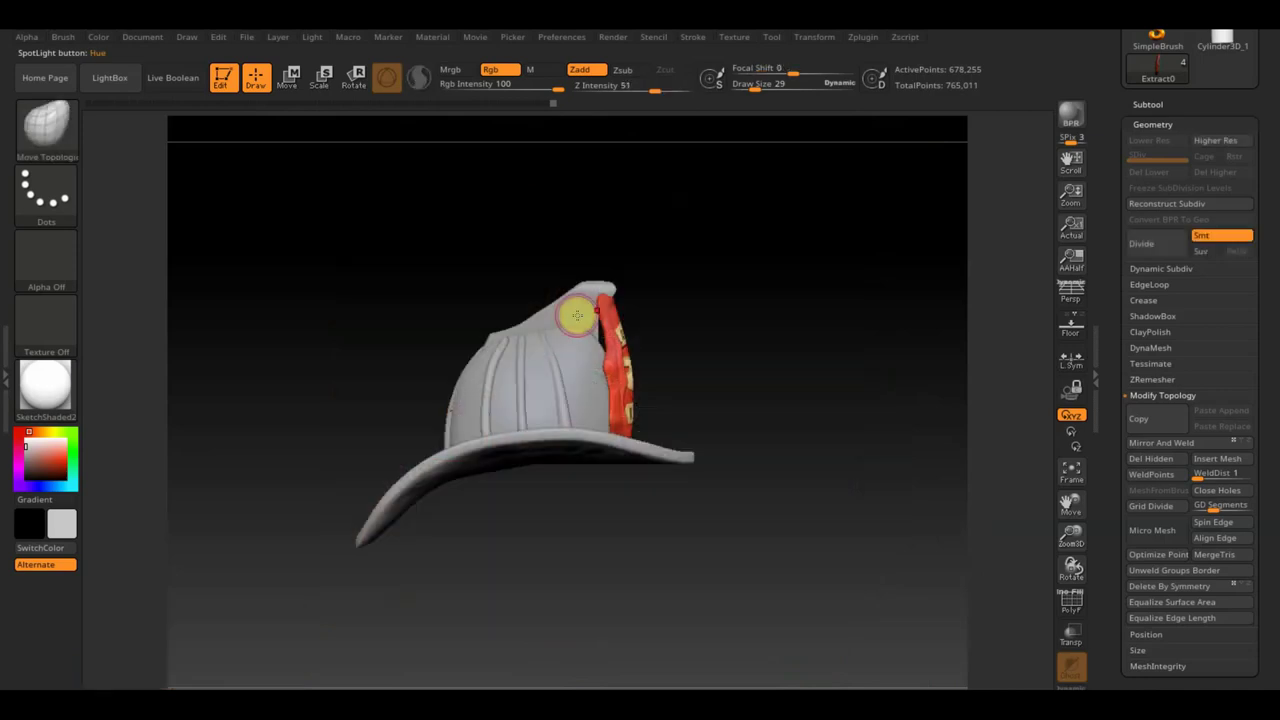
- Select the PM3D_Cube3D1 subtool, make the reference image fully opaque, and choose the Standard brush
left_click(567, 312, "alt")
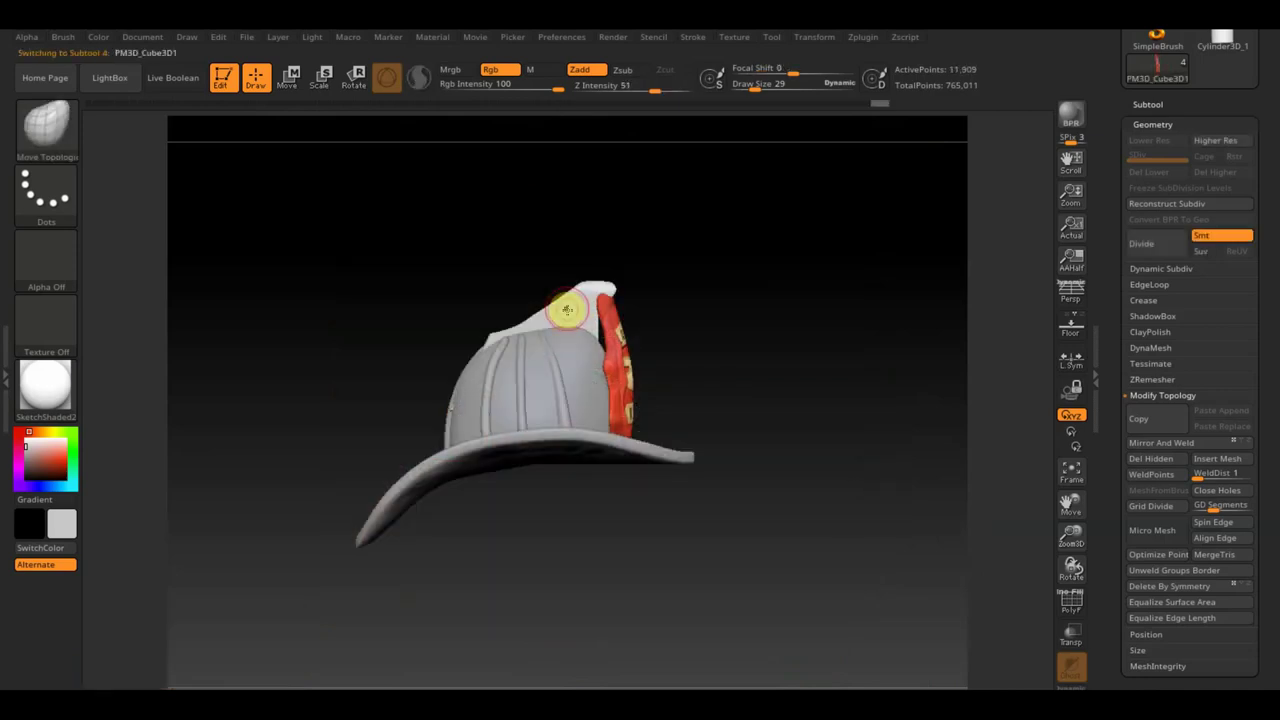
key("shift+z")
key("z")
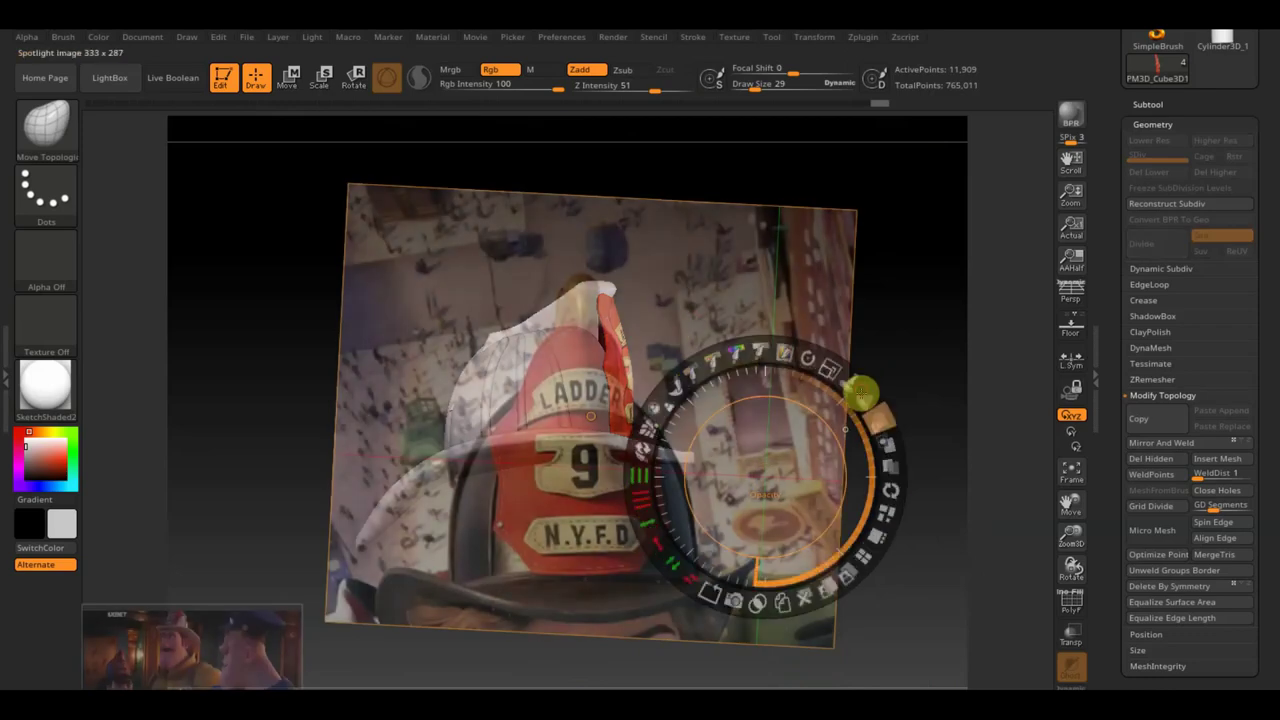
left_click_drag(860, 390, 877, 523)
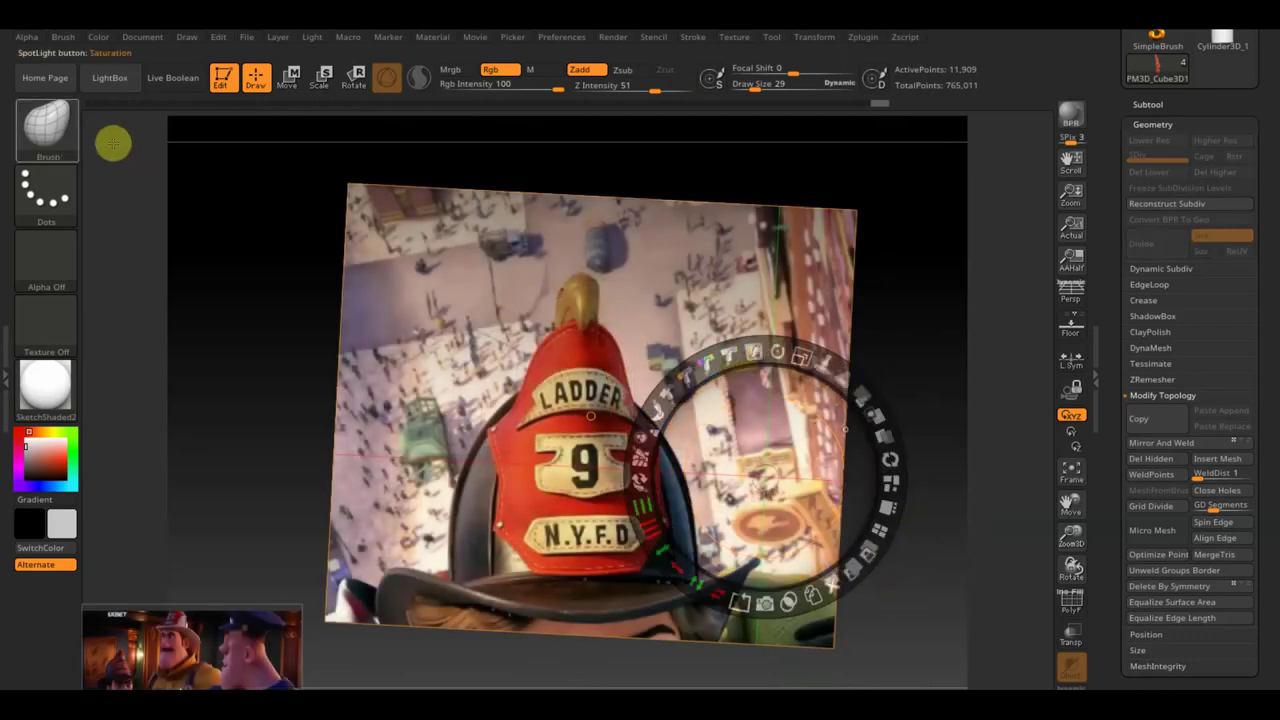
left_click(58, 135)
left_click(651, 147)
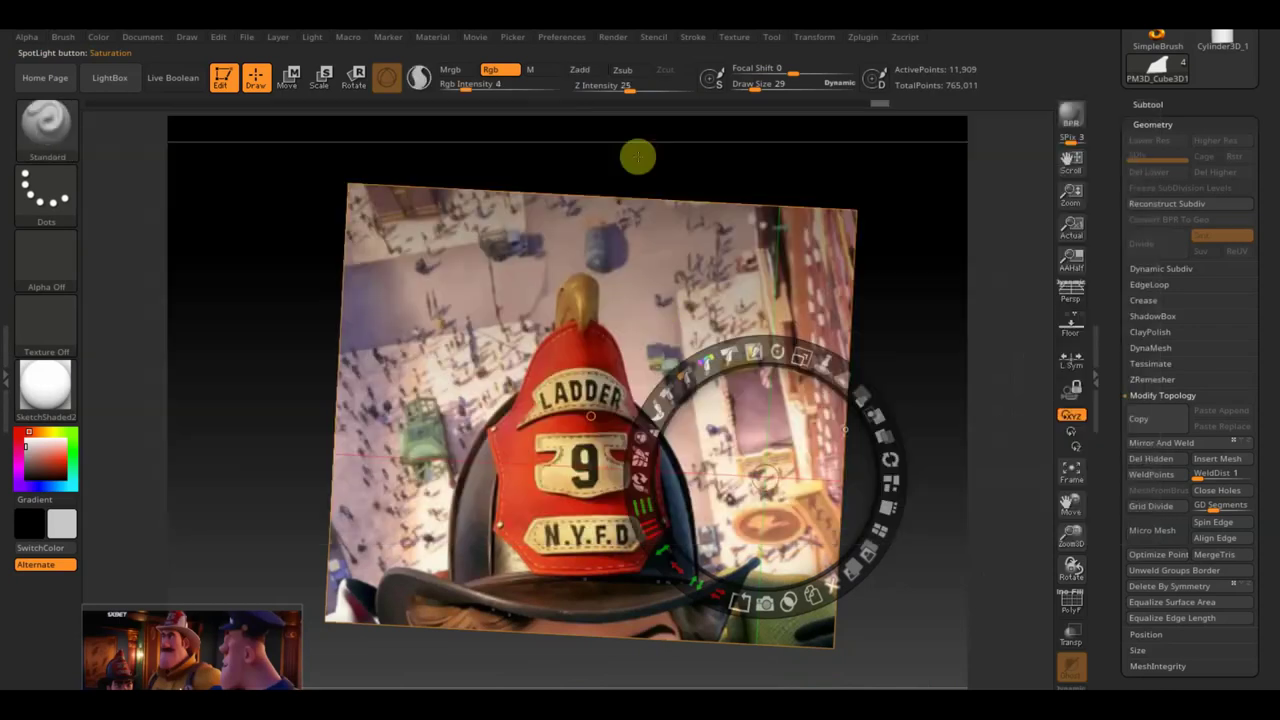
key("z")
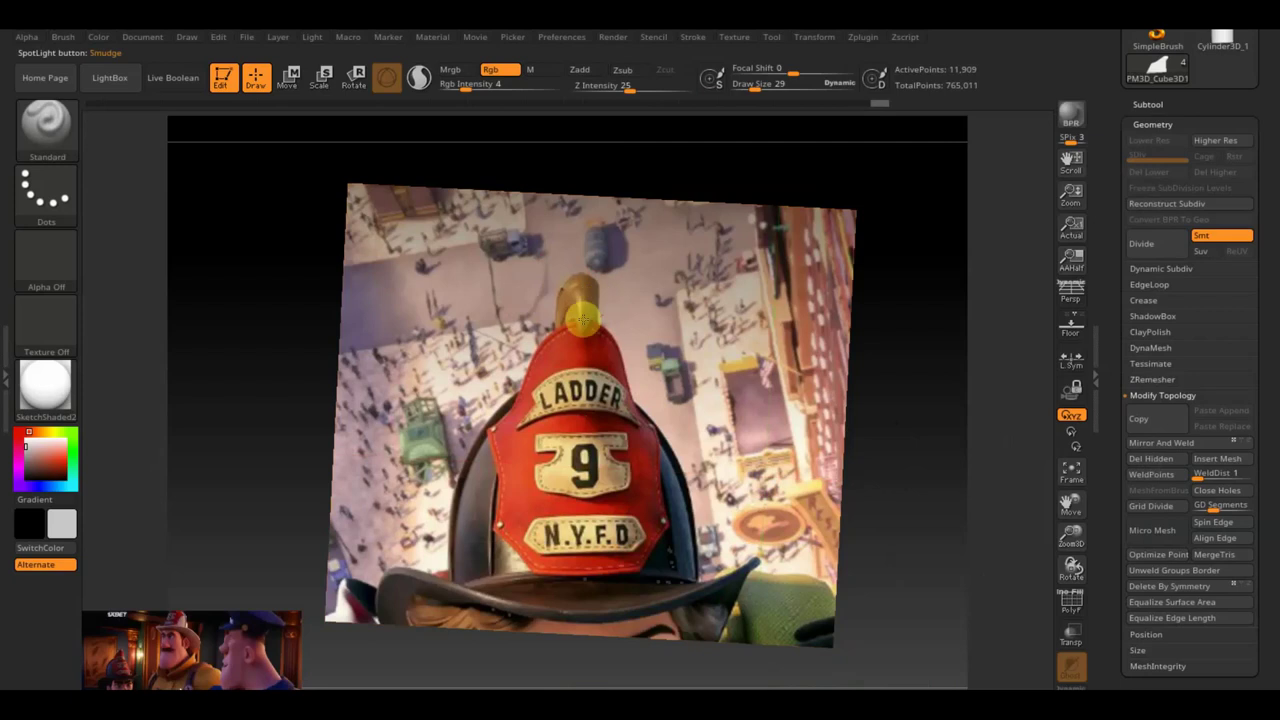
- Set the brush to paint colour only with Zadd off, and hide the reference image
key("shift+z")
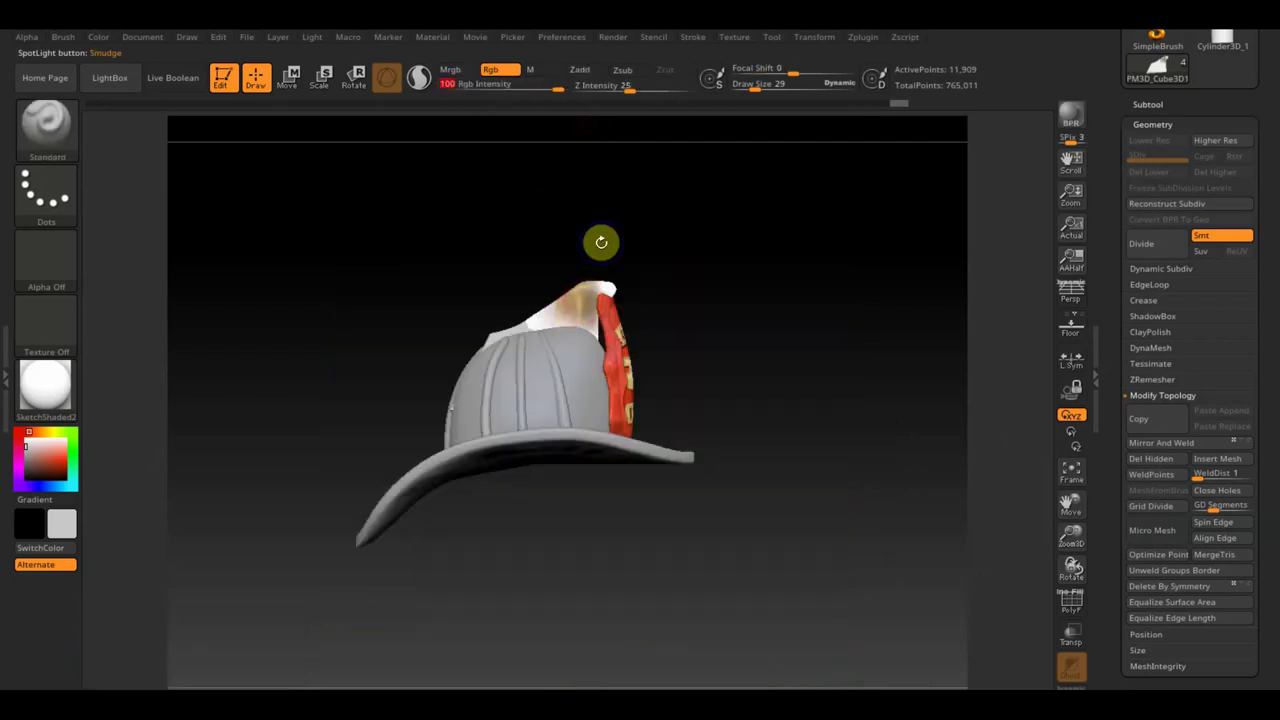
key("shift+z")
key("z")
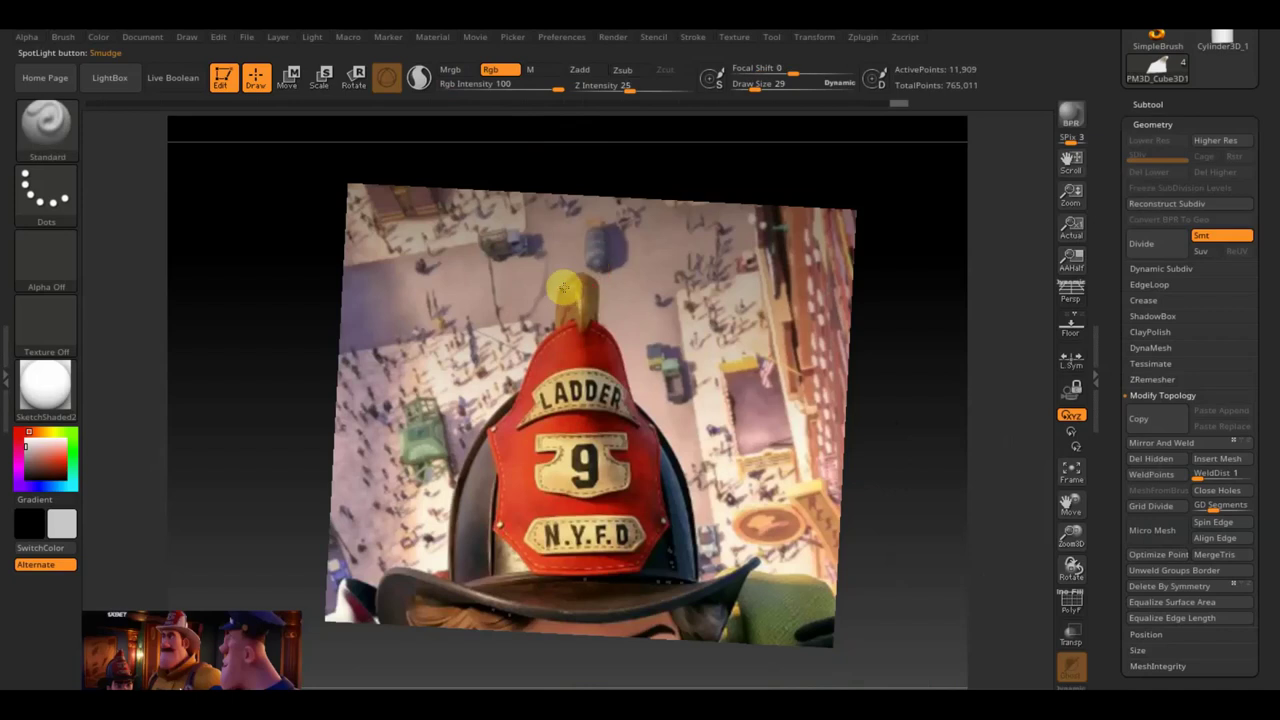
key("shift+z")
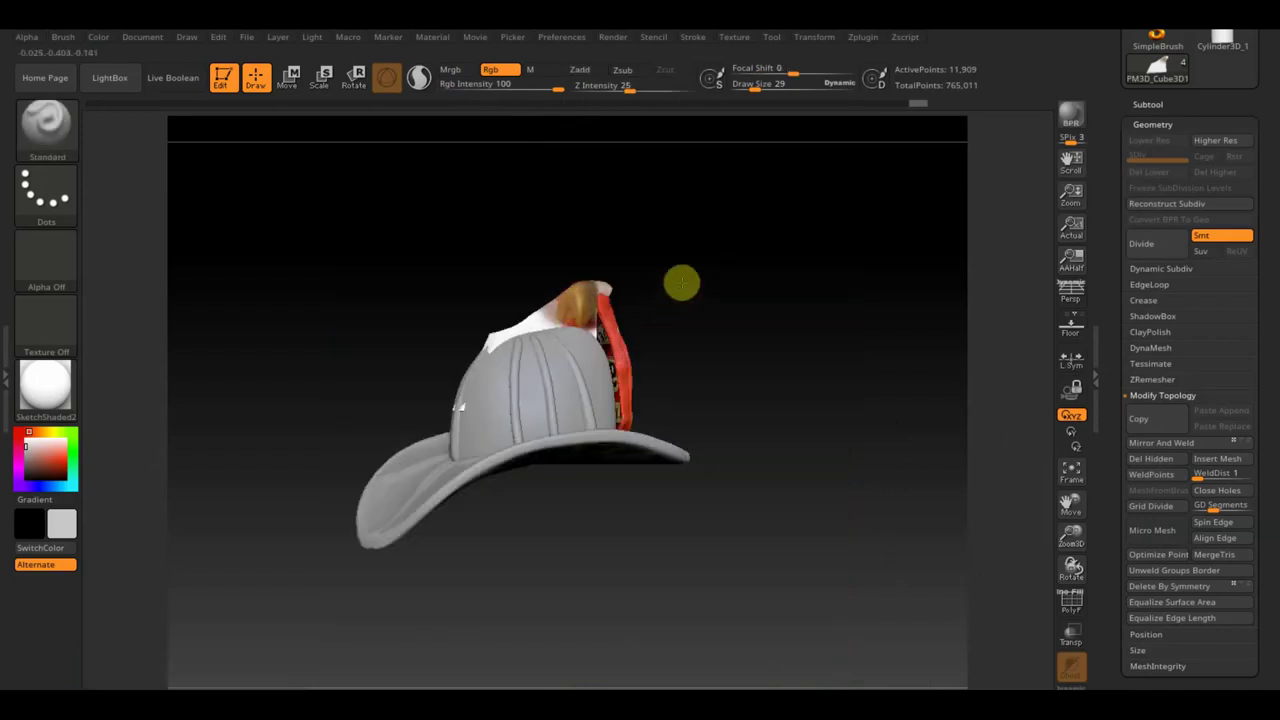
left_click_drag(680, 280, 634, 291)
- Paint the helmet tan-brown, tweaking the shade and trying paint intensities of 10 and 53
key("c")
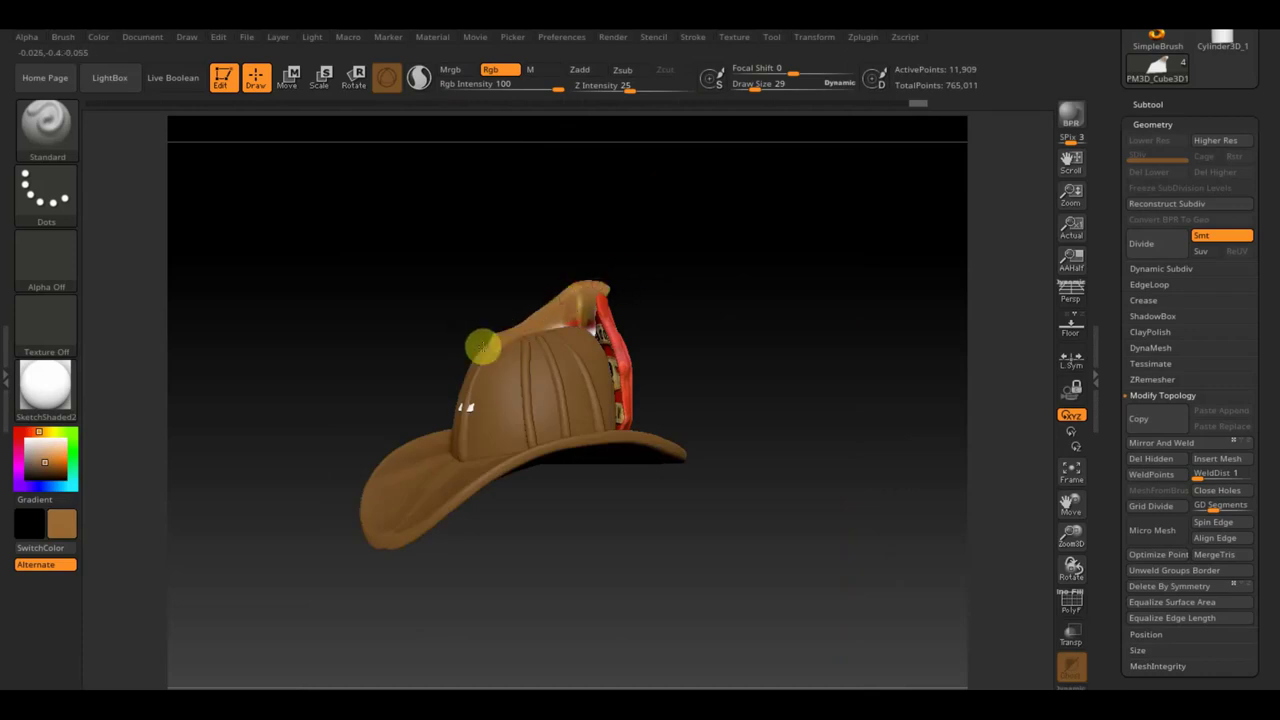
left_click_drag(705, 317, 607, 311)
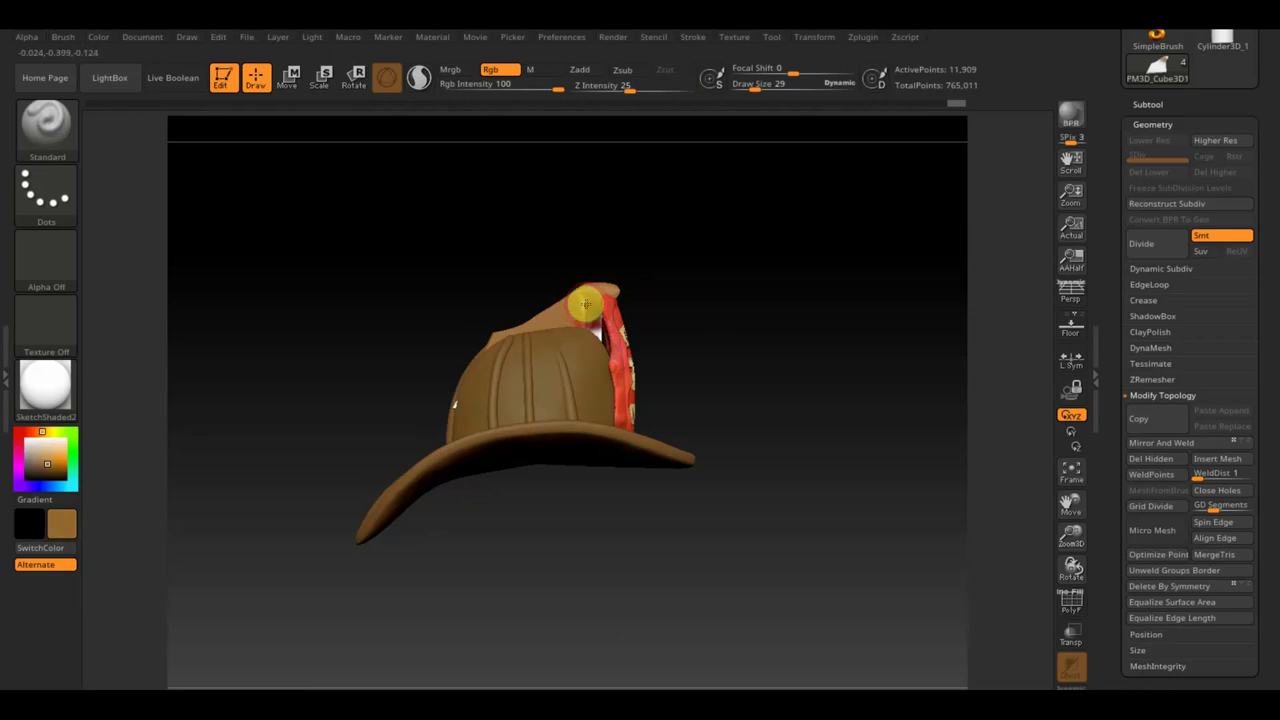
key("c")
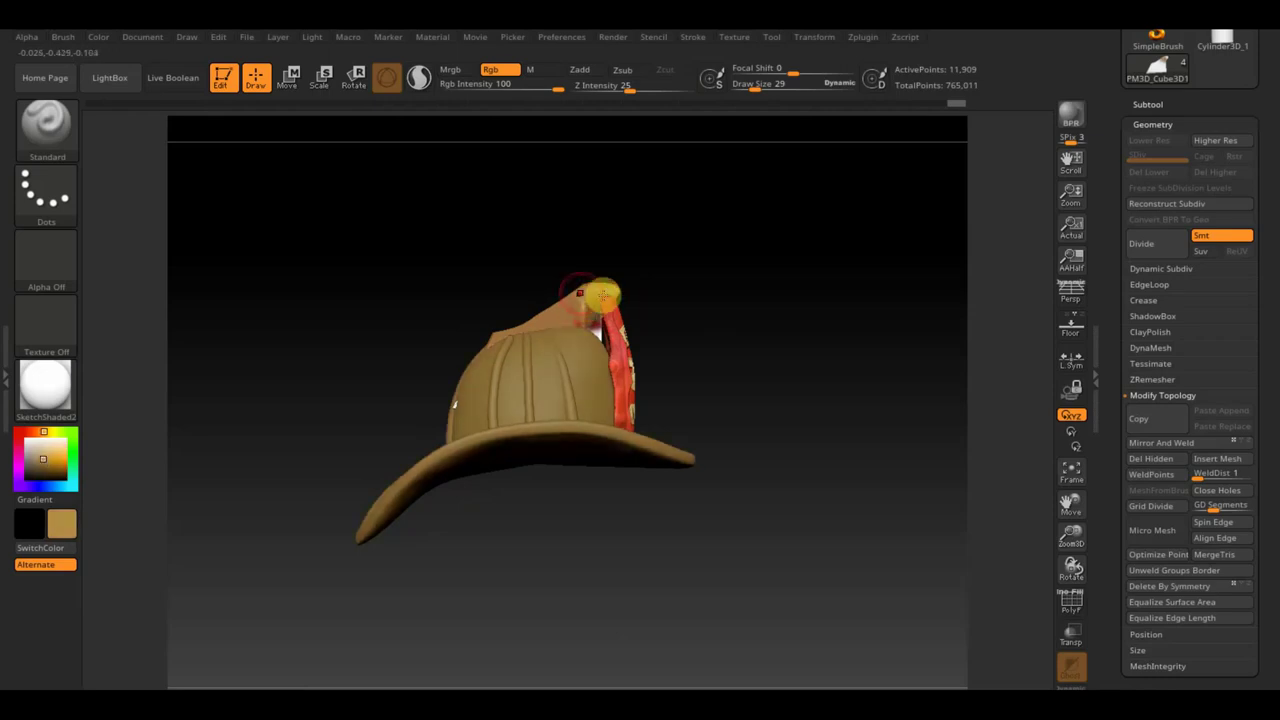
left_click_drag(557, 88, 471, 89)
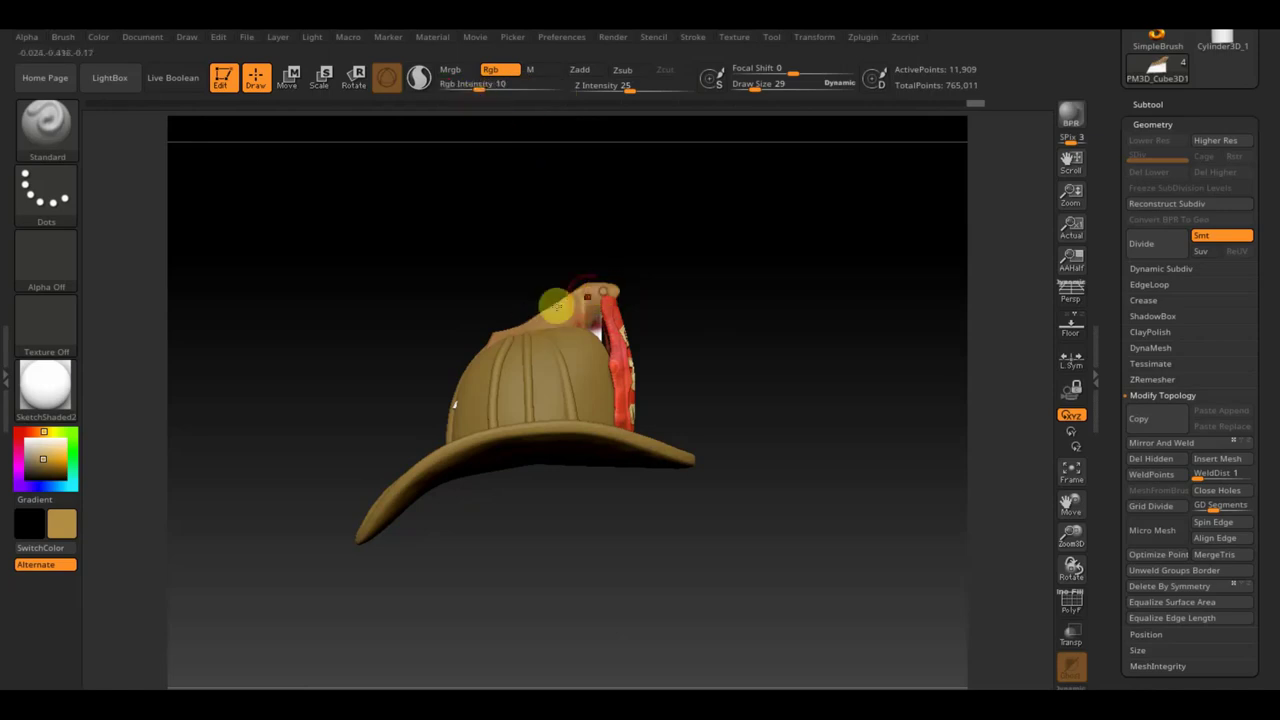
mouse_move(701, 263)
left_mouse_down()
mouse_move(614, 284)
mouse_move(680, 280)
mouse_move(618, 302)
mouse_move(694, 306)
mouse_move(607, 343)
left_mouse_up()
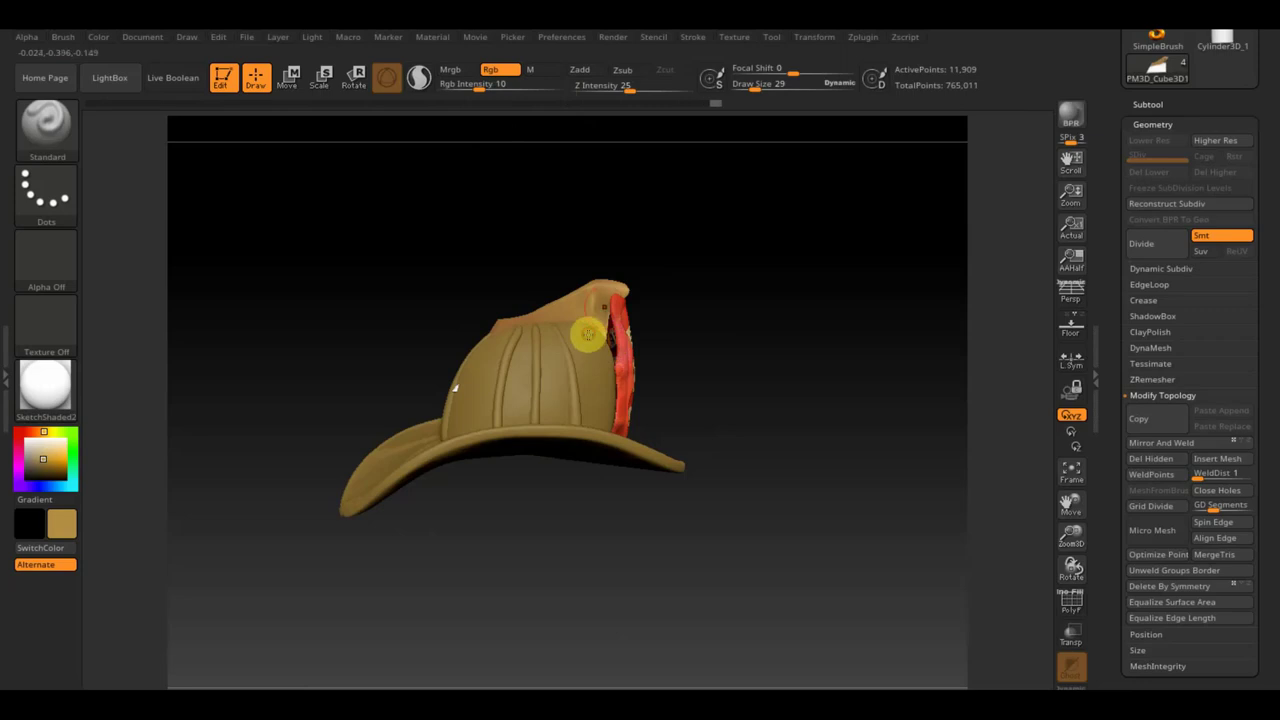
key("c")
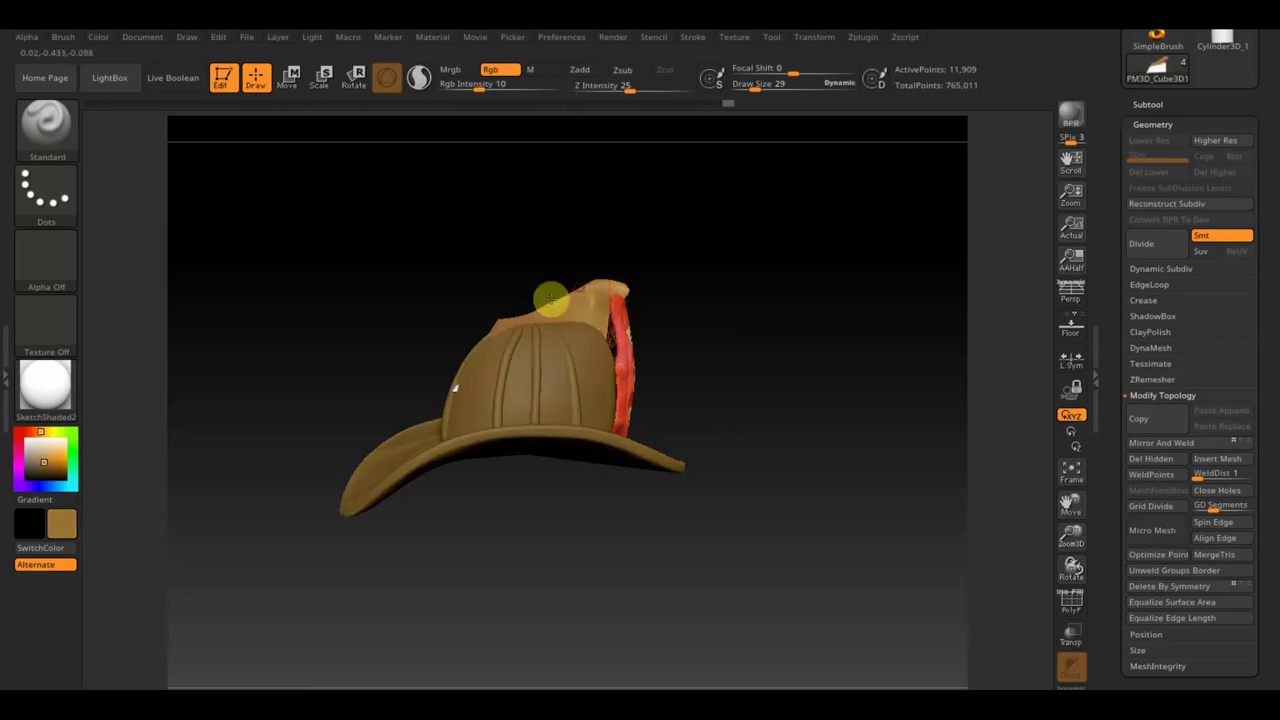
mouse_move(684, 242)
left_mouse_down()
mouse_move(703, 334)
mouse_move(594, 292)
left_mouse_up()
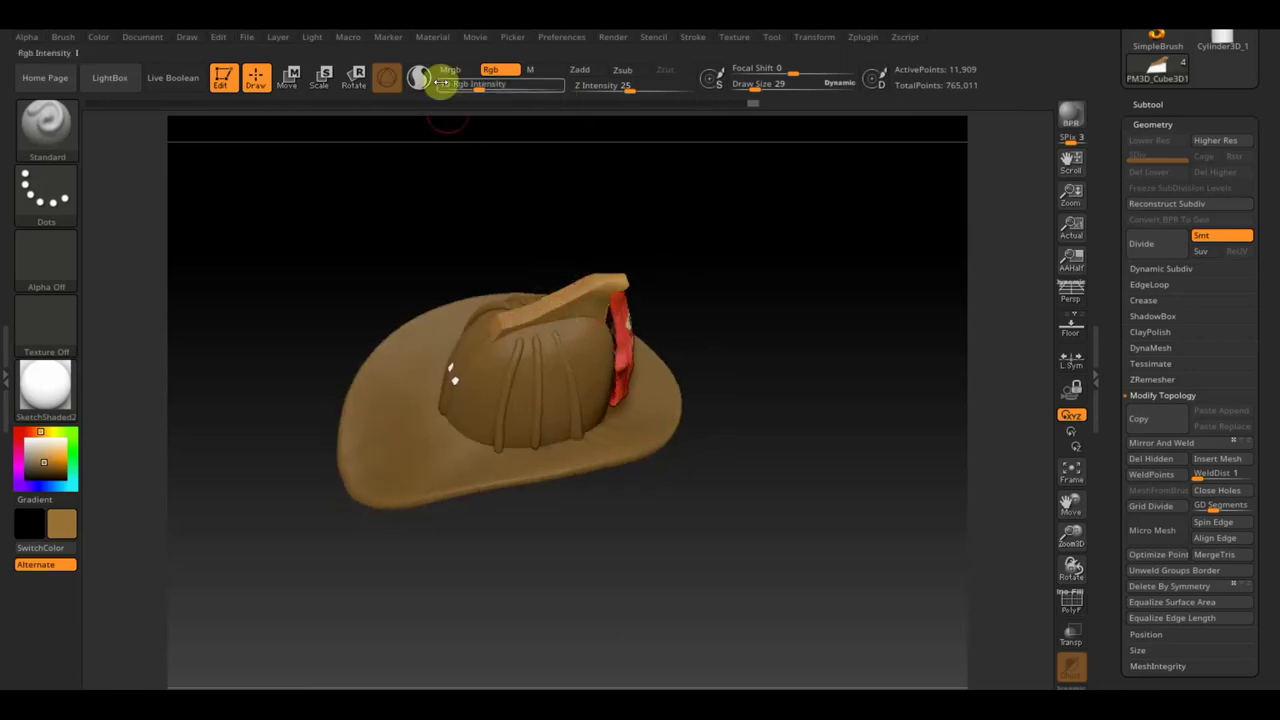
left_click_drag(487, 87, 529, 117)
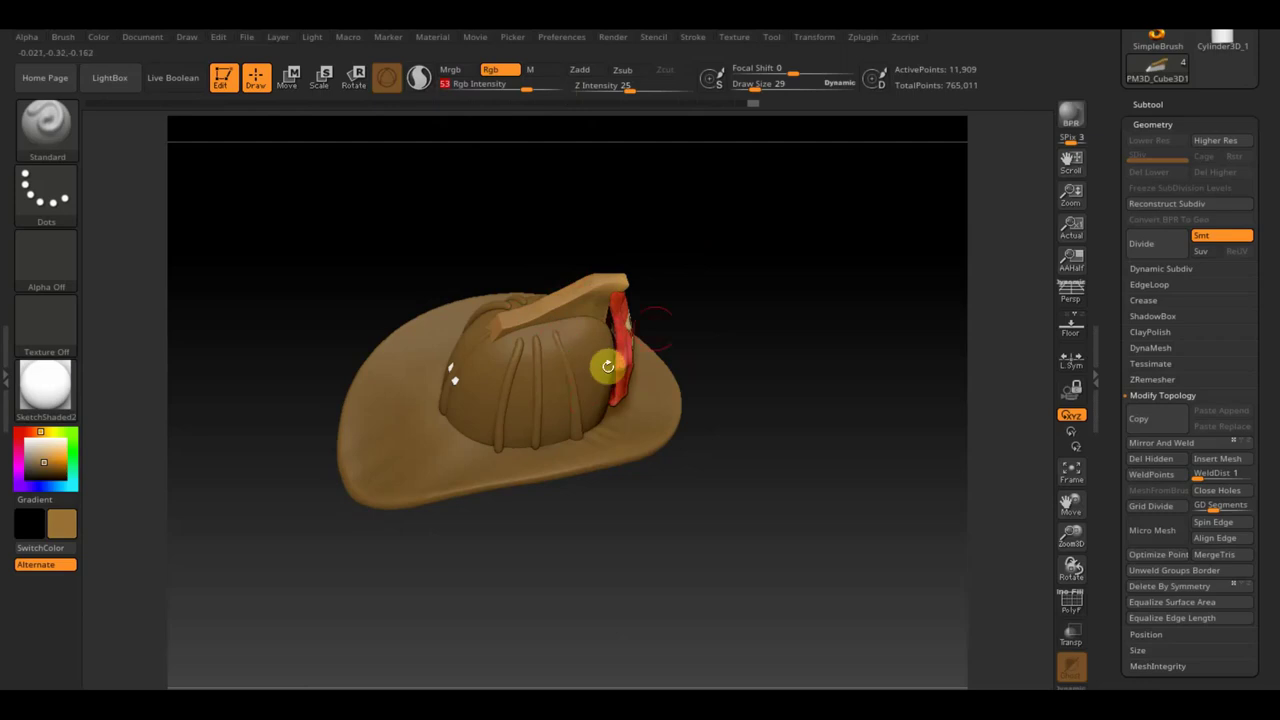
- Lower paint intensity to 18 and select the second subtool, the dome
left_click_drag(608, 366, 734, 280)
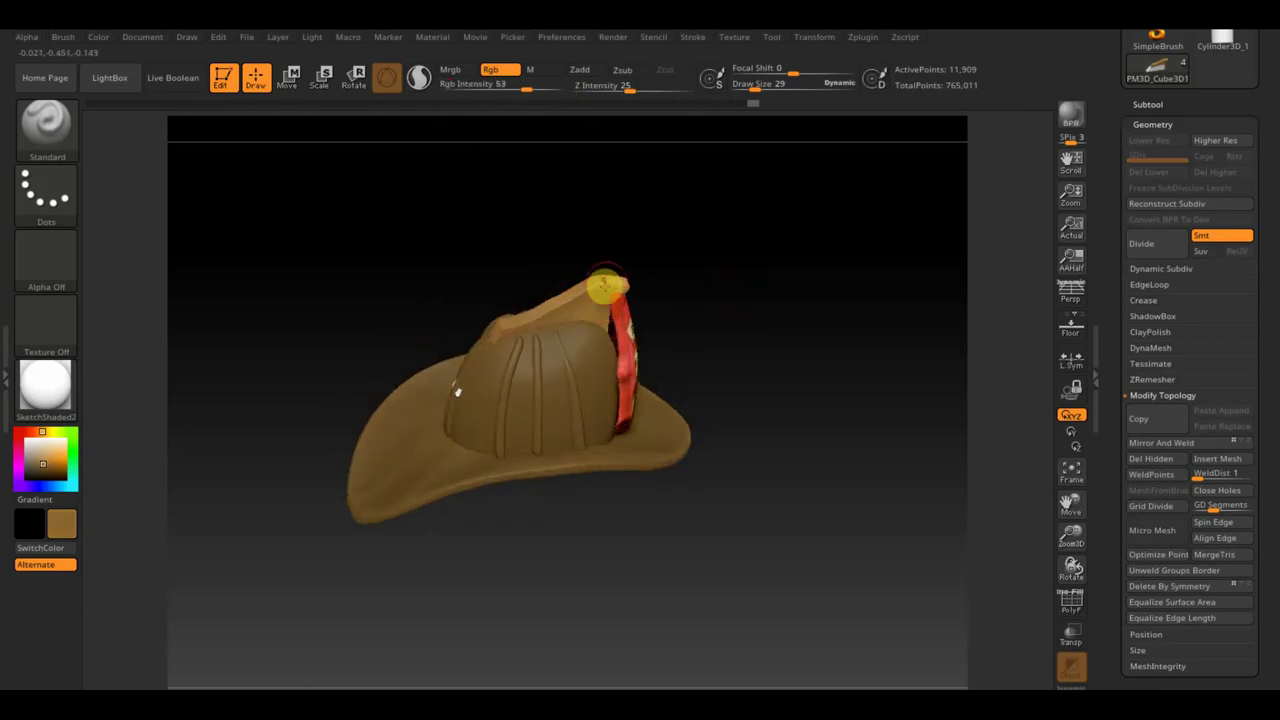
left_click_drag(723, 289, 827, 303)
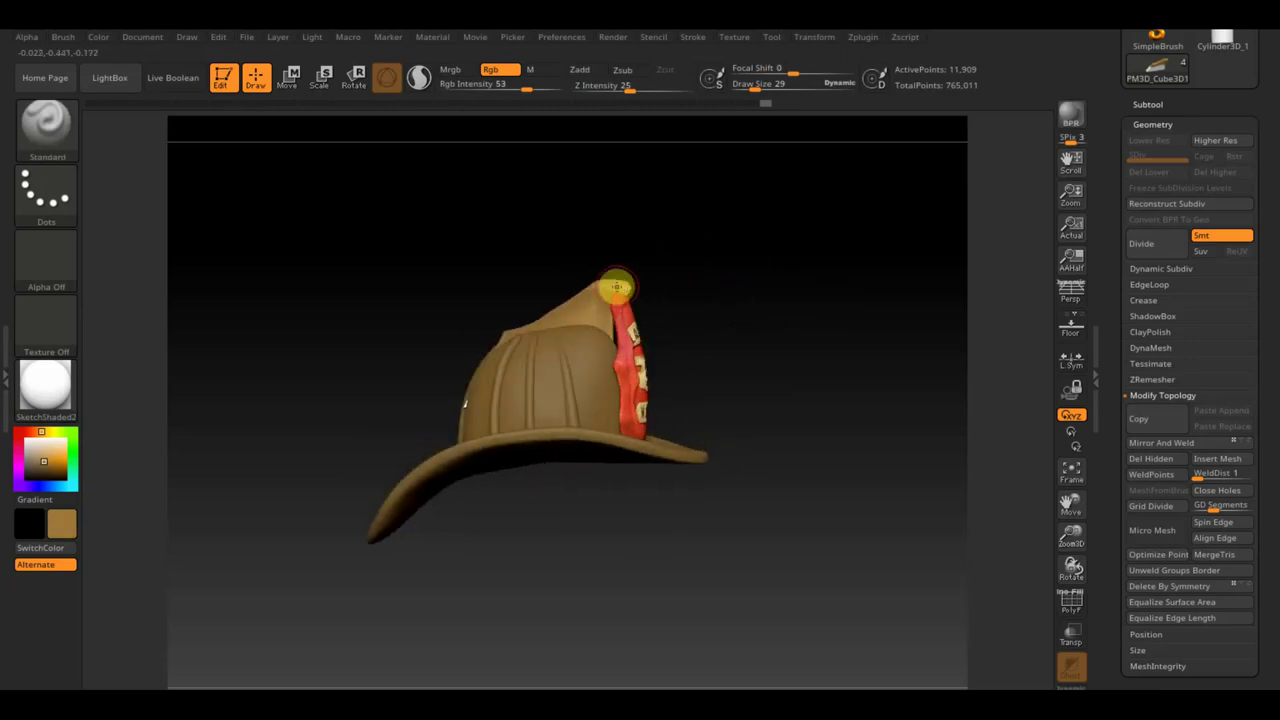
left_click_drag(528, 86, 492, 86)
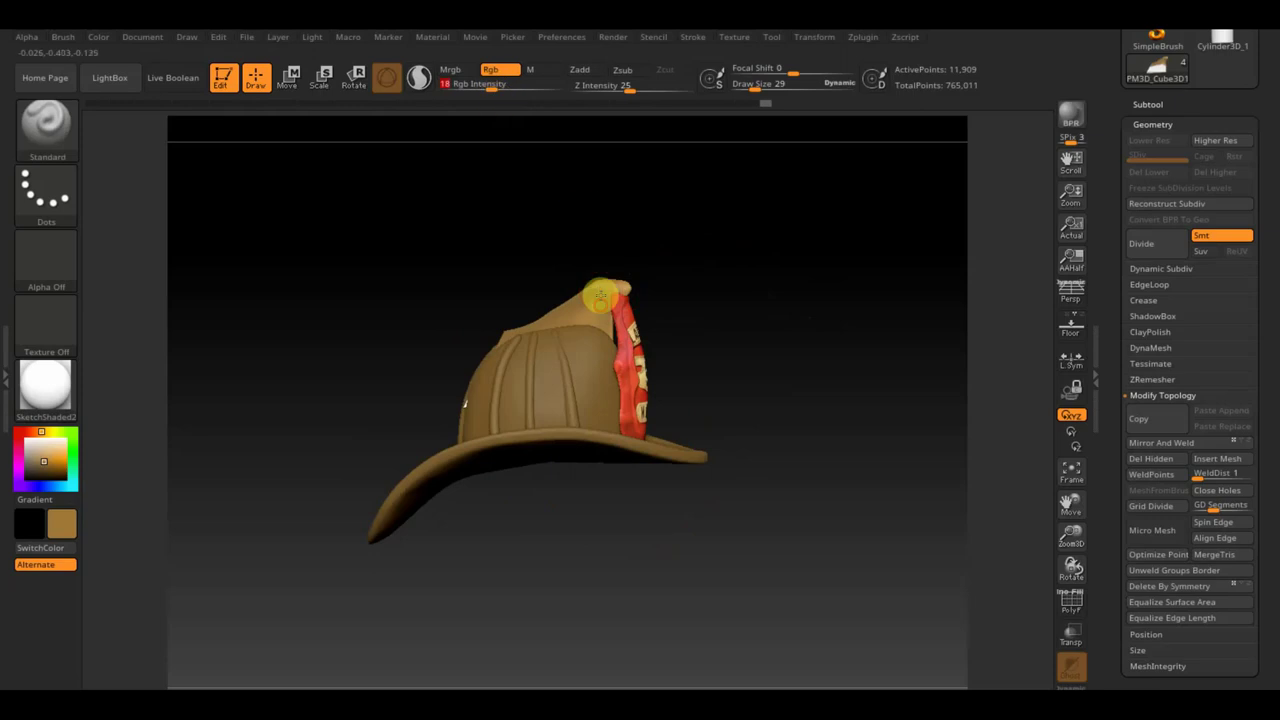
mouse_move(805, 325)
left_mouse_down()
mouse_move(812, 351)
mouse_move(680, 377)
mouse_move(731, 434)
mouse_move(771, 408)
mouse_move(684, 408)
left_mouse_up()
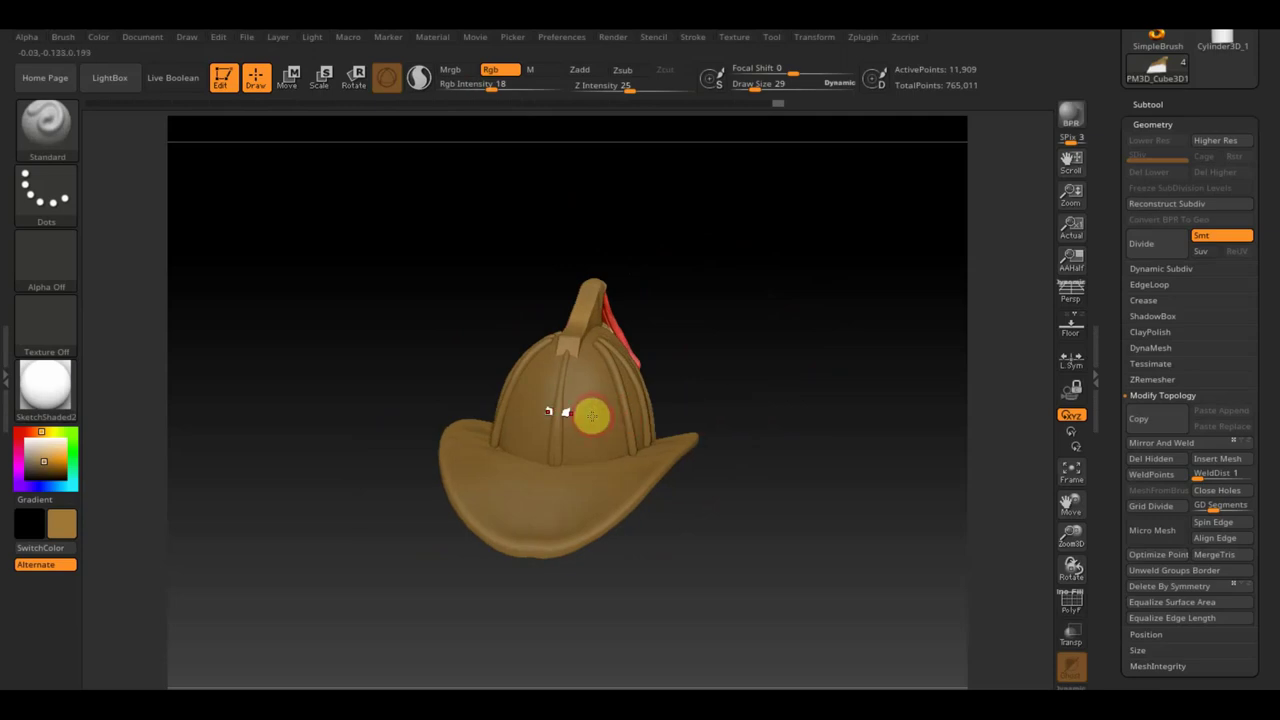
left_click(592, 417, "alt")
mouse_move(760, 415)
left_mouse_down()
mouse_move(840, 417)
mouse_move(808, 409)
mouse_move(809, 440)
left_mouse_up()
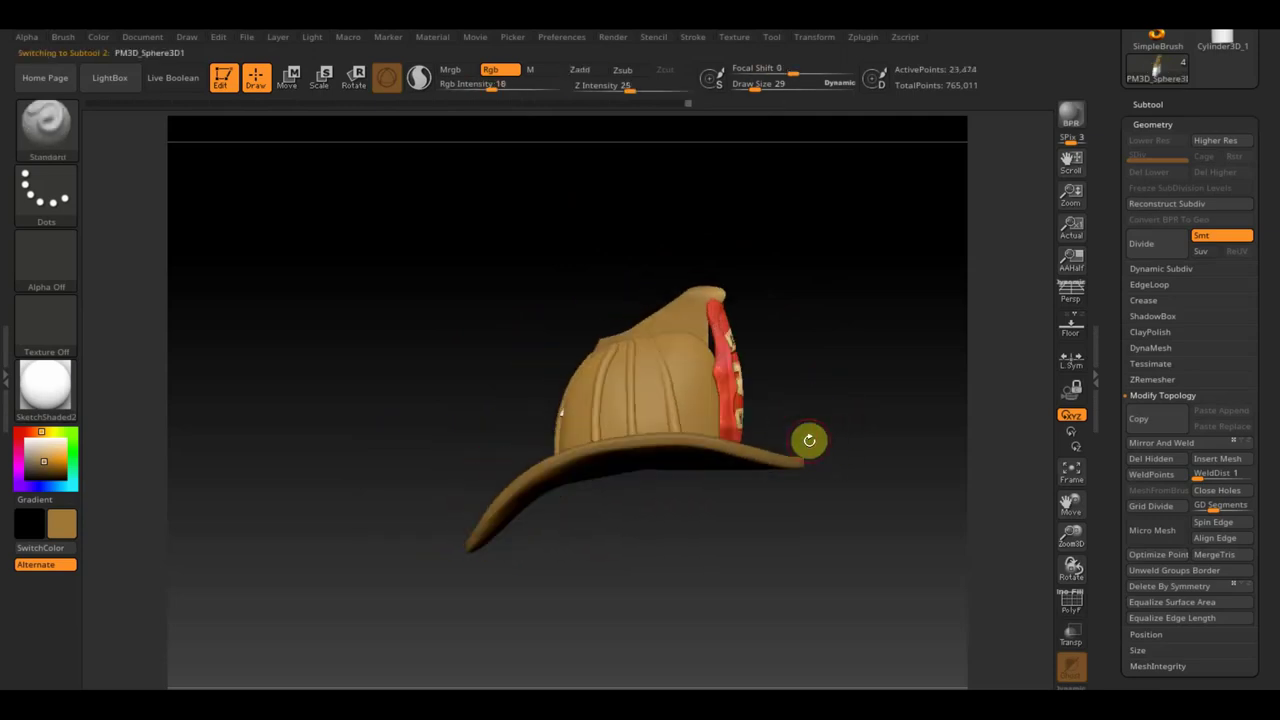
- Project the resized NYFD helmet reference onto the dome, then paint dark grey across it
key("z")
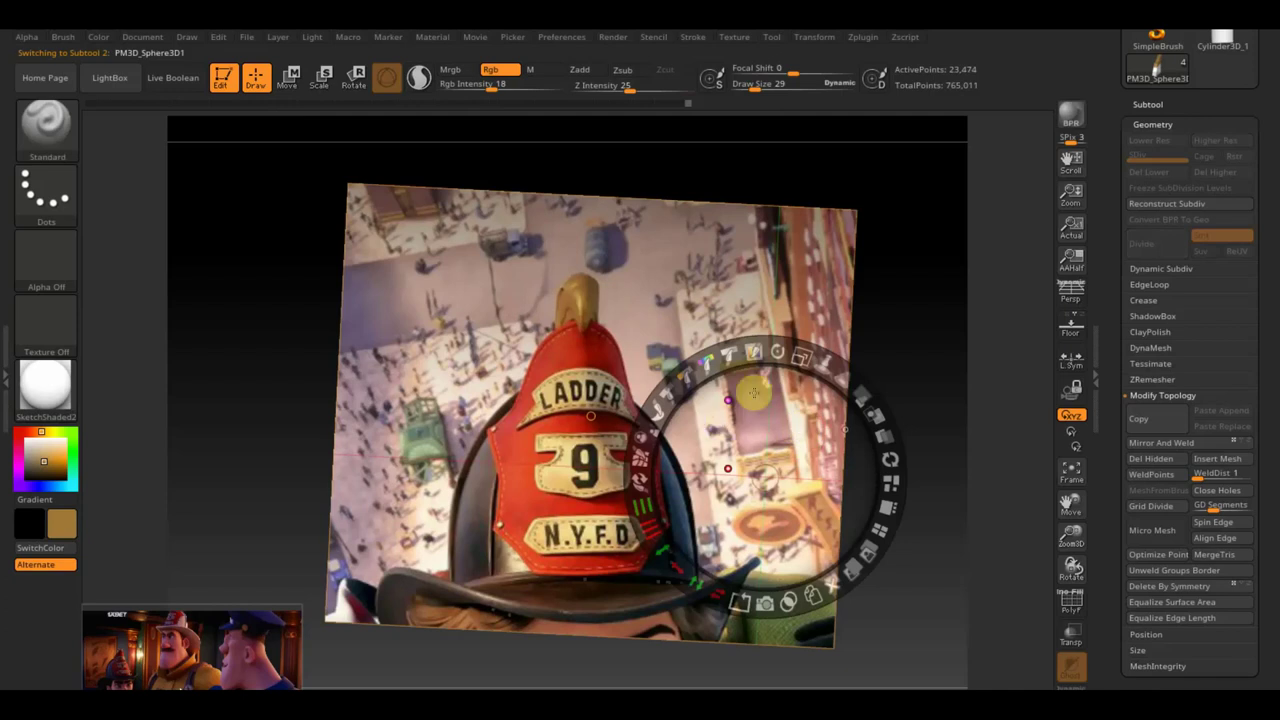
mouse_move(800, 357)
left_mouse_down()
mouse_move(775, 440)
mouse_move(875, 337)
left_mouse_up()
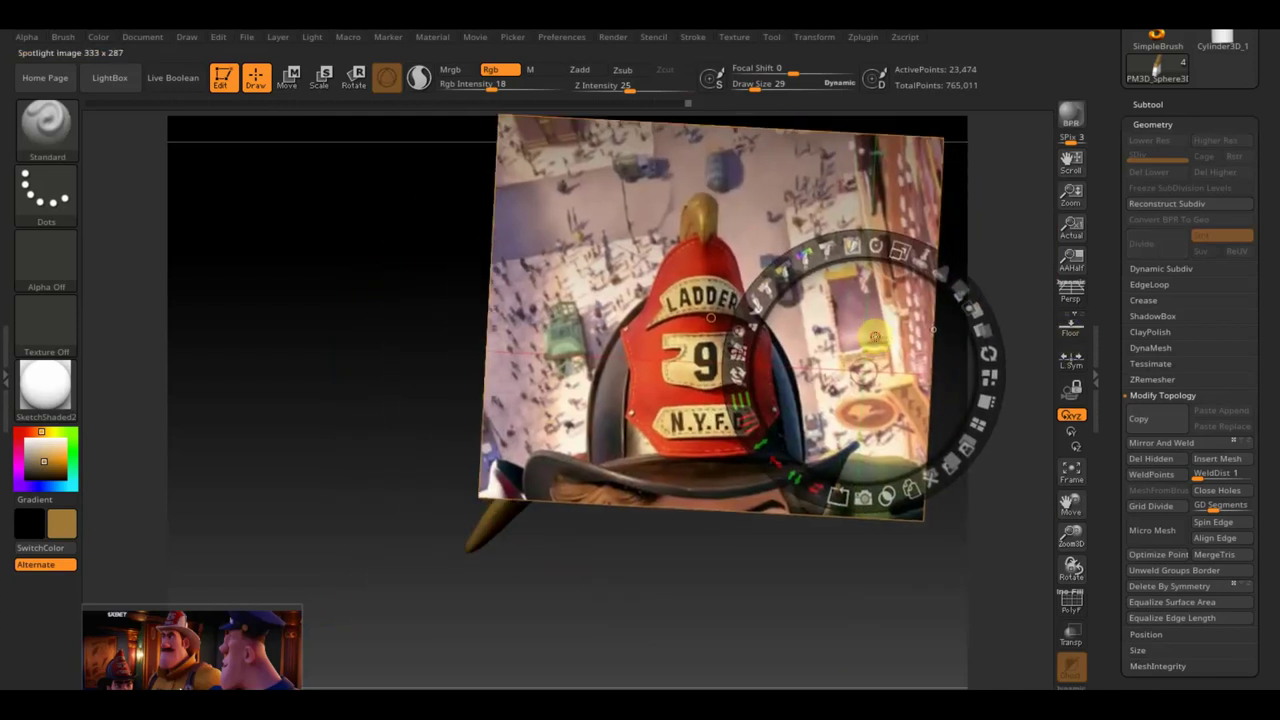
key("z")
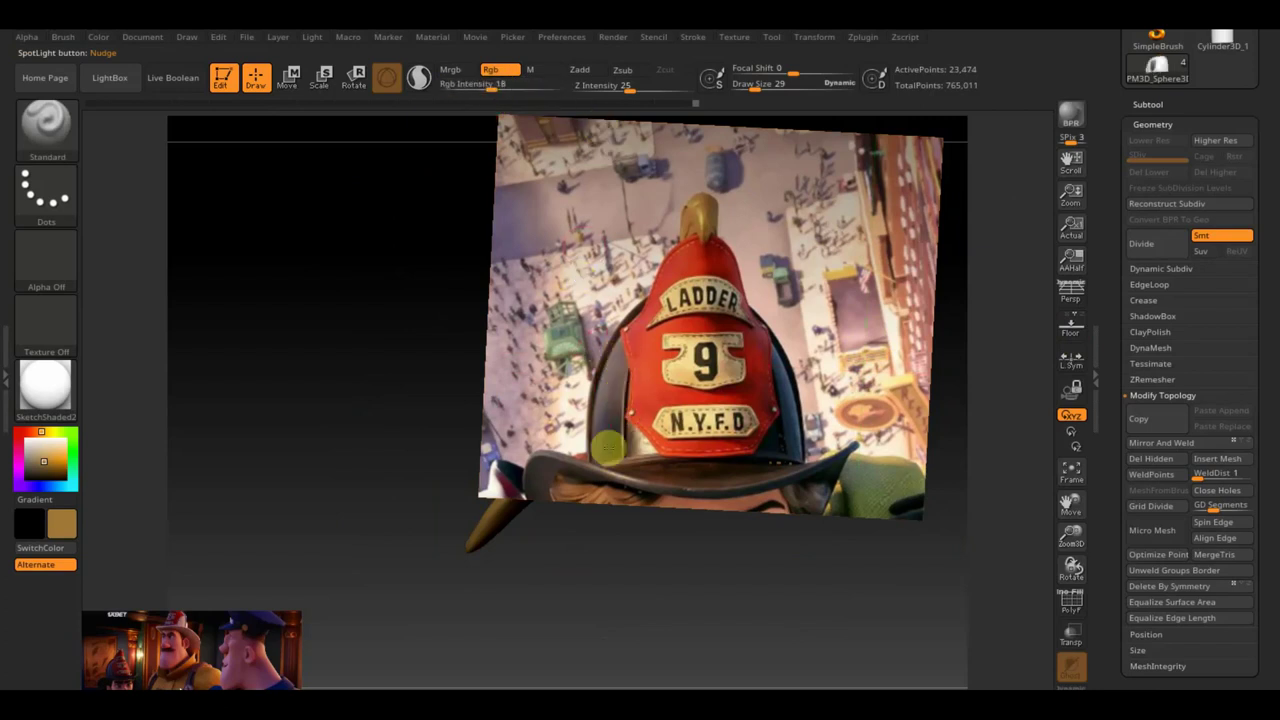
key("shift+z")
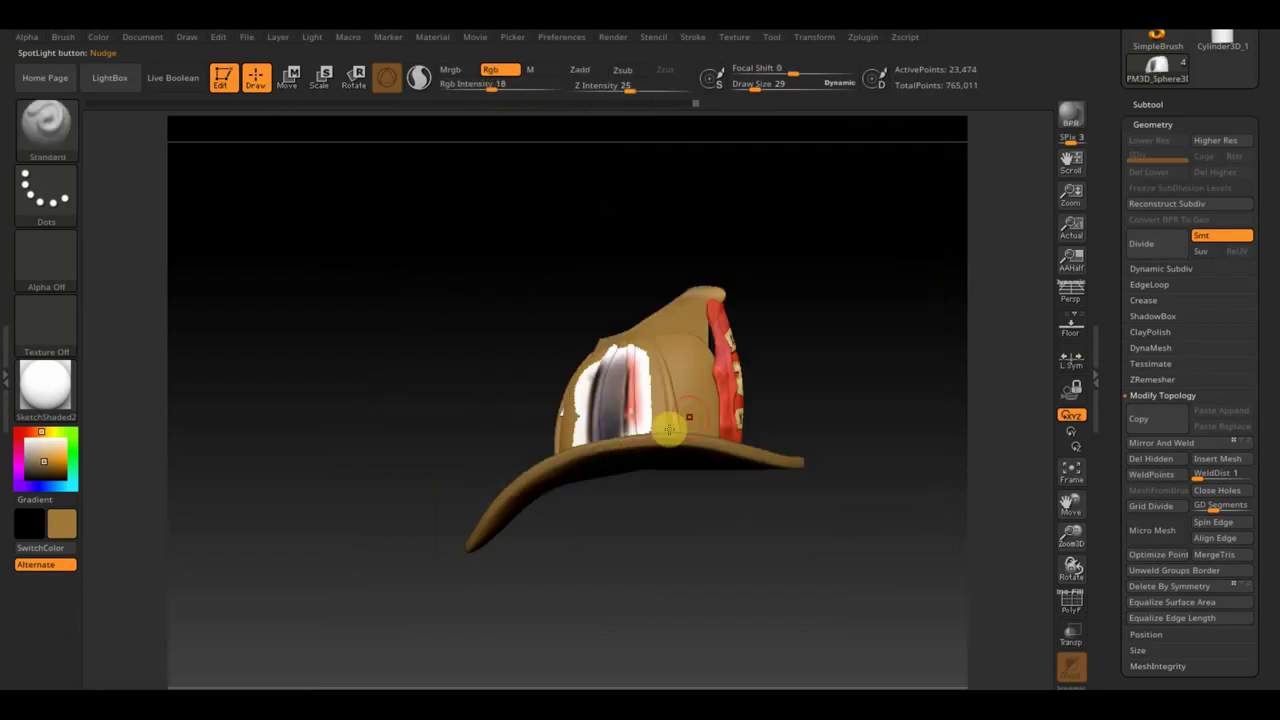
left_click_drag(668, 505, 680, 518)
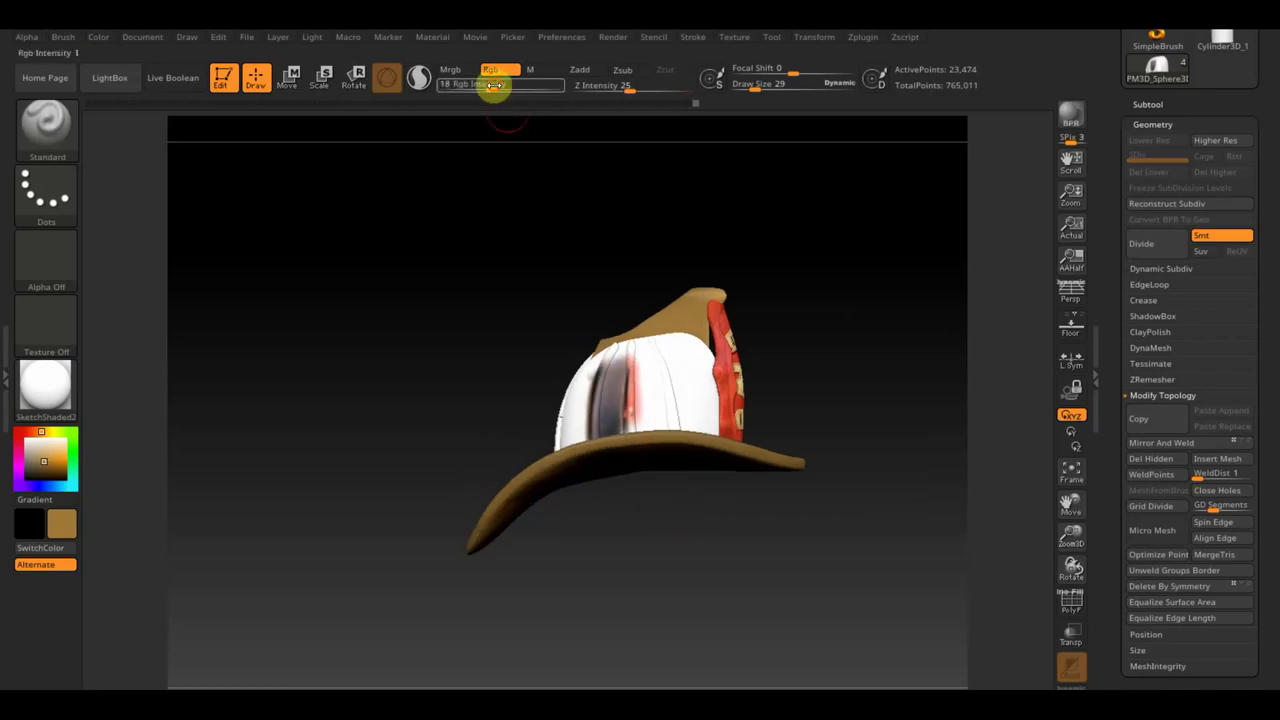
key("shift+z")
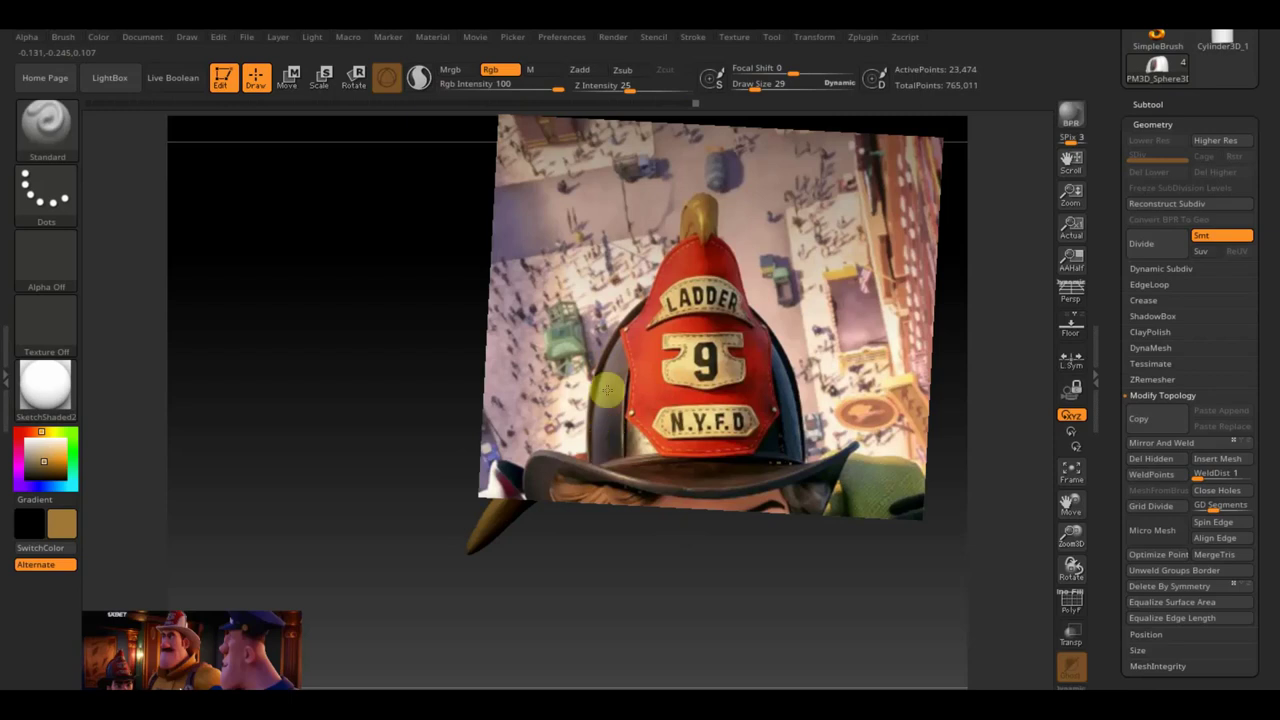
key("shift+z")
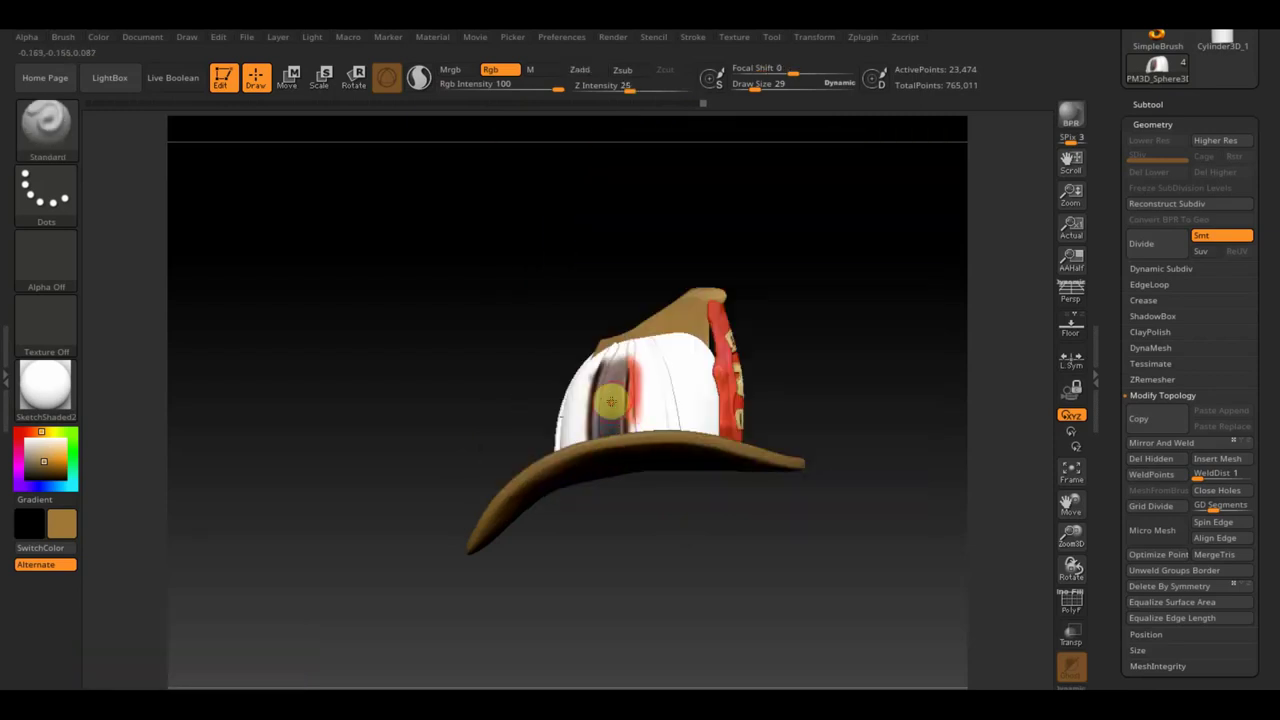
key("c")
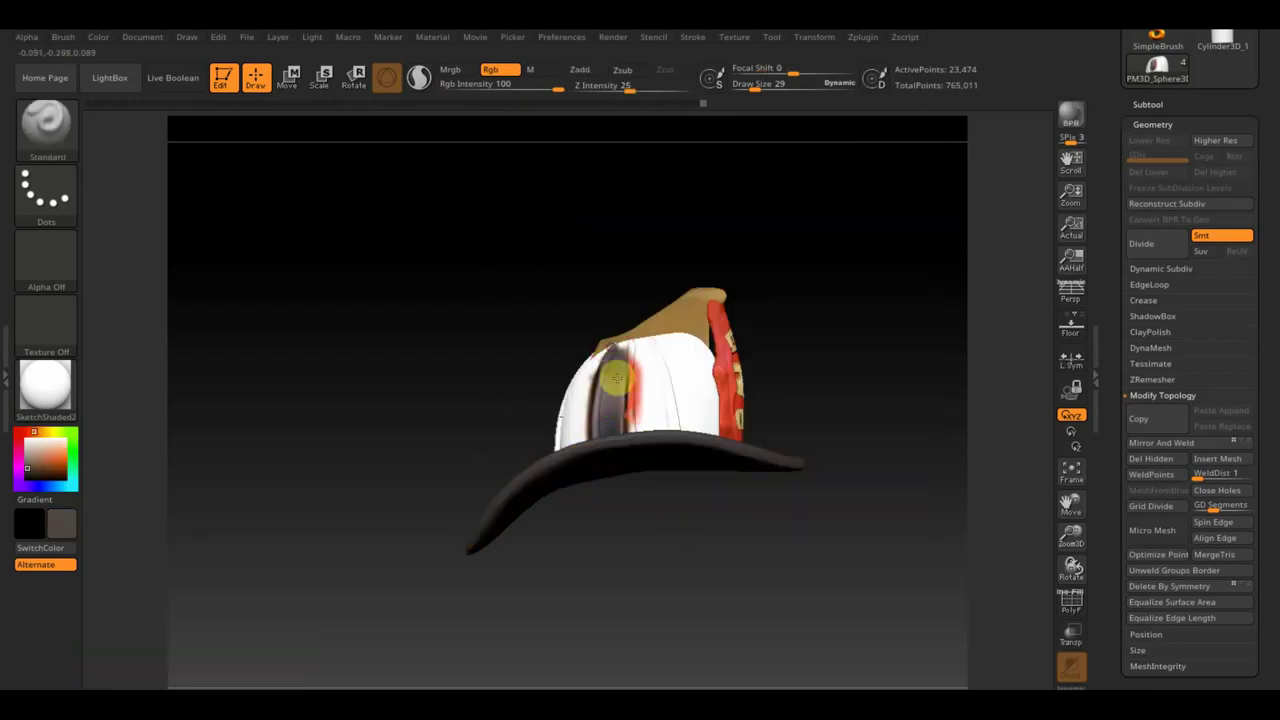
mouse_move(617, 378)
left_mouse_down()
mouse_move(662, 343)
mouse_move(705, 340)
left_mouse_up()
- Paint the remaining crown dark grey at size 171, choose colour 79/71/67, then set size 14, intensity 6
left_click_drag(754, 84, 781, 84)
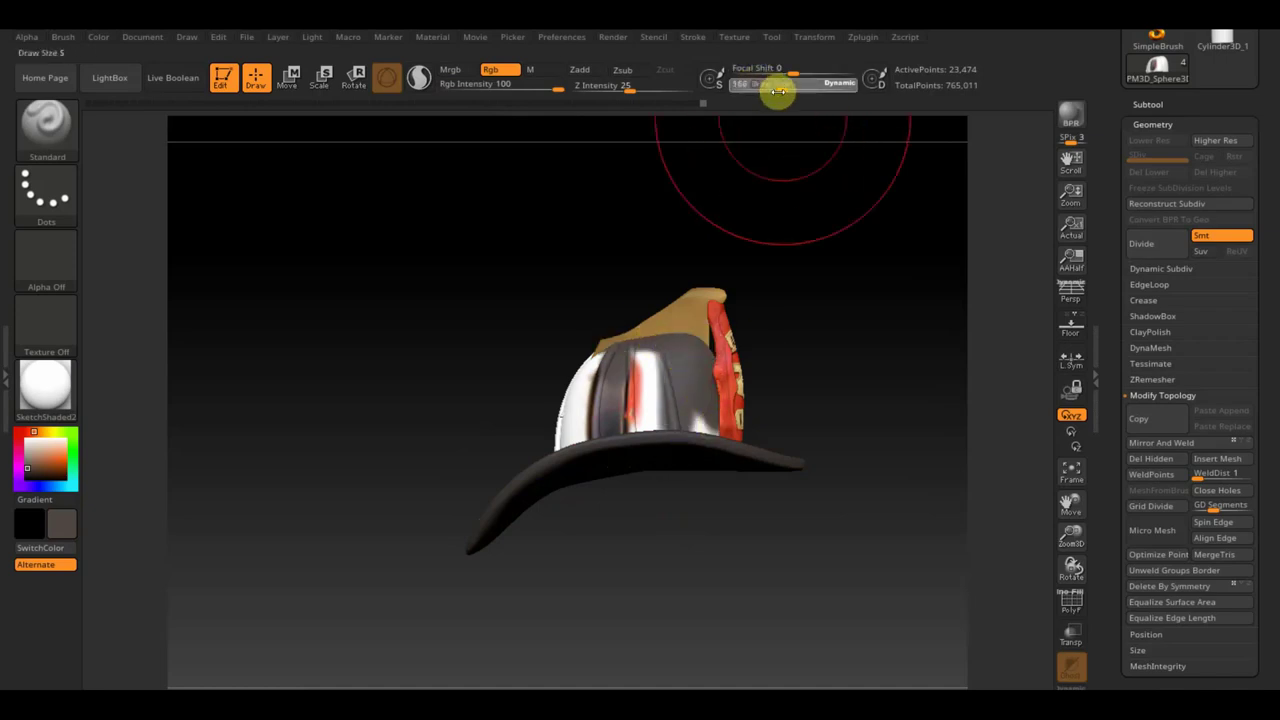
mouse_move(726, 343)
left_mouse_down()
mouse_move(666, 420)
mouse_move(578, 400)
left_mouse_up()
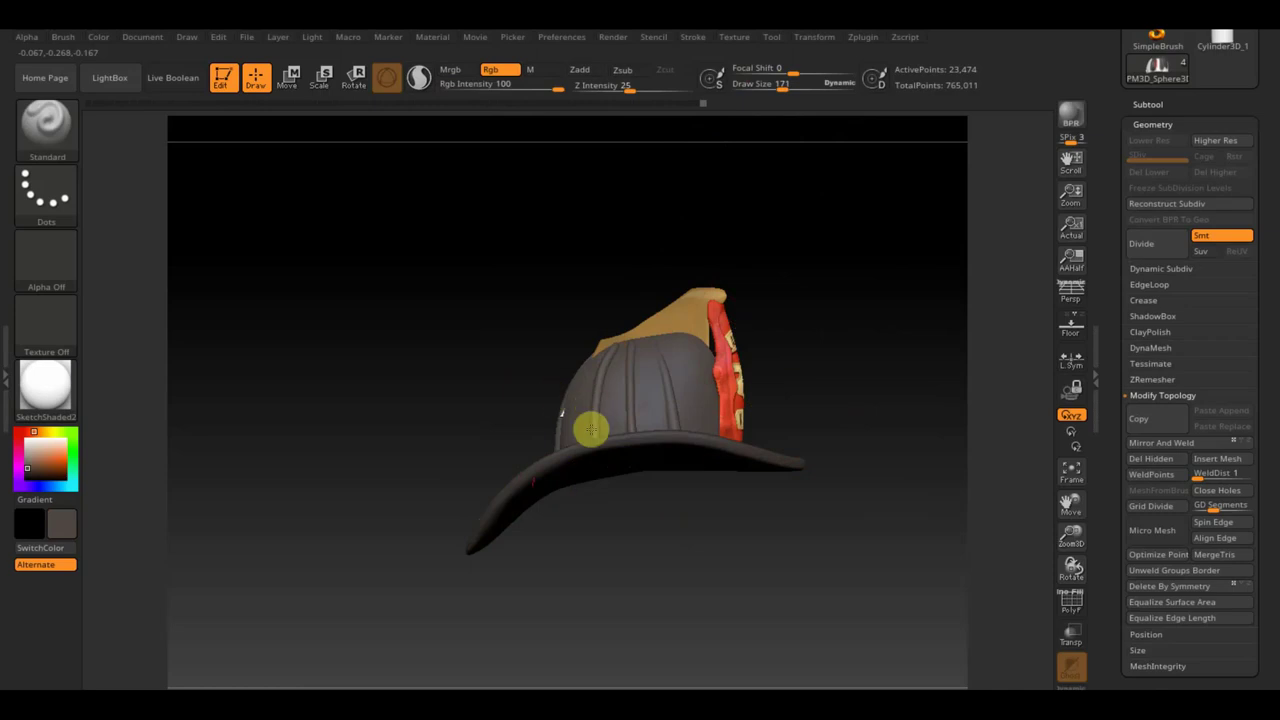
left_click_drag(347, 485, 777, 463)
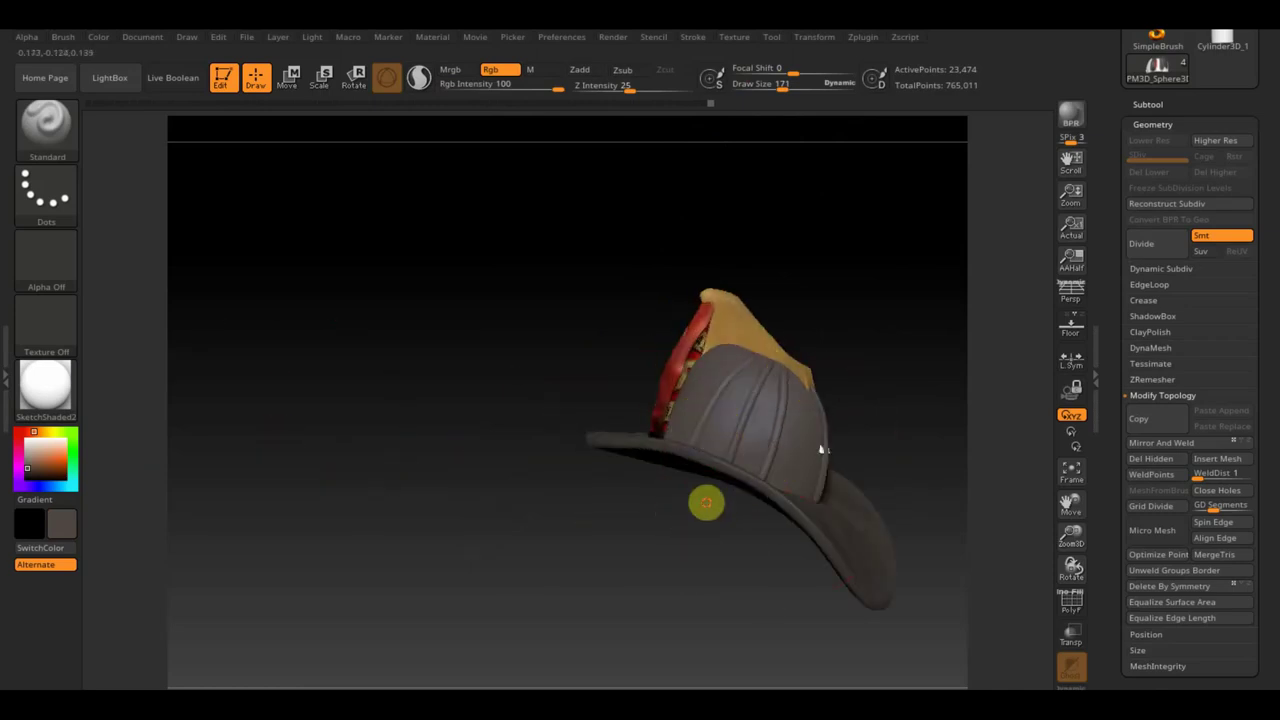
left_click(62, 524)
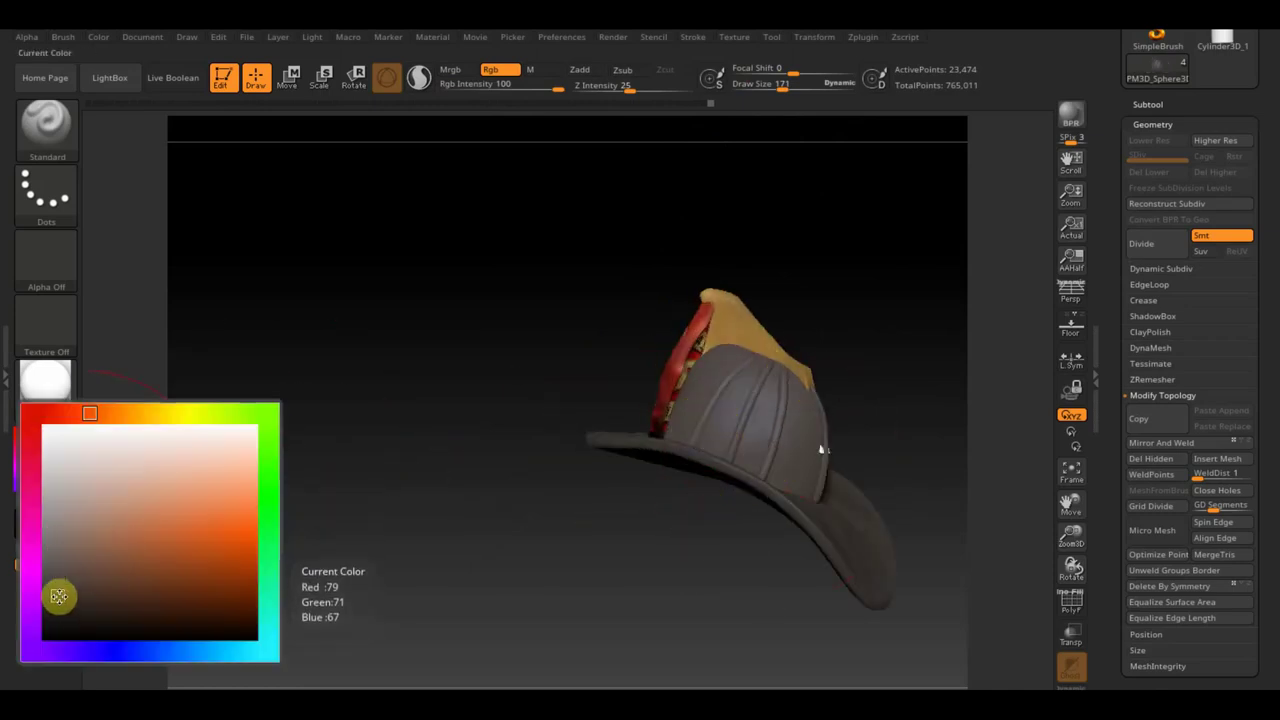
mouse_move(794, 423)
left_mouse_down()
mouse_move(910, 370)
mouse_move(886, 391)
mouse_move(871, 380)
mouse_move(871, 403)
left_mouse_up()
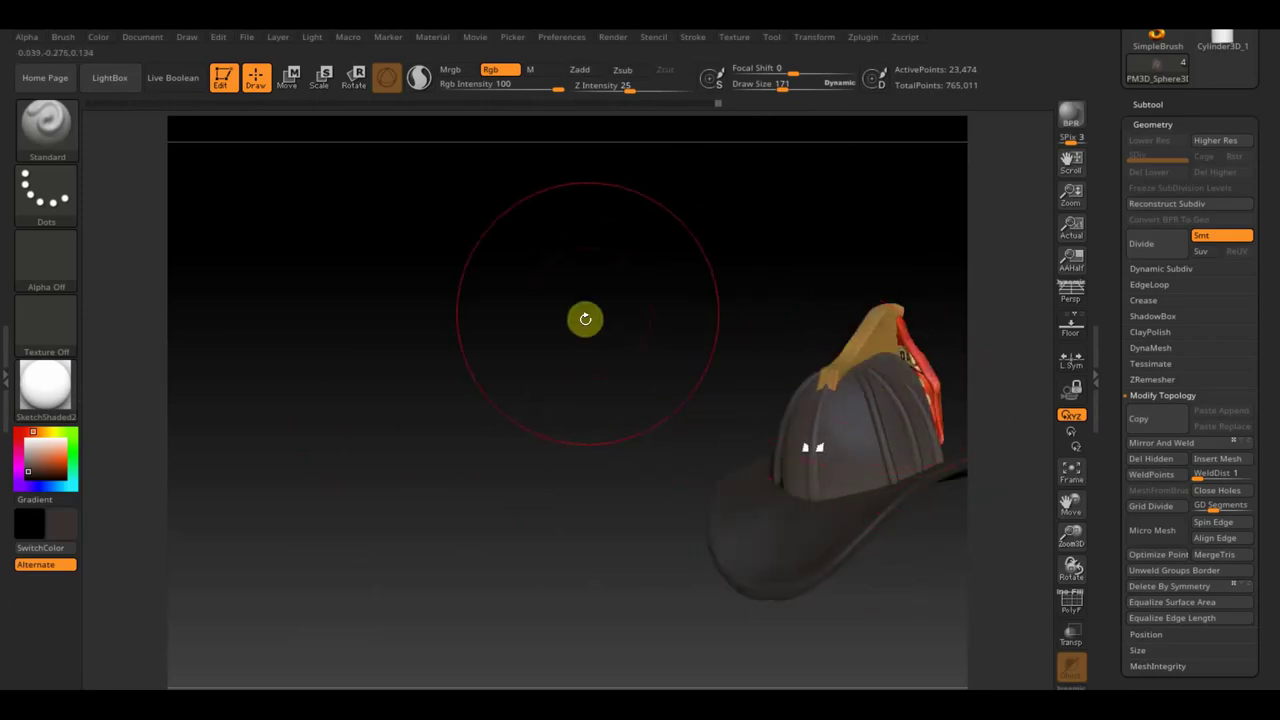
left_click_drag(585, 319, 286, 329)
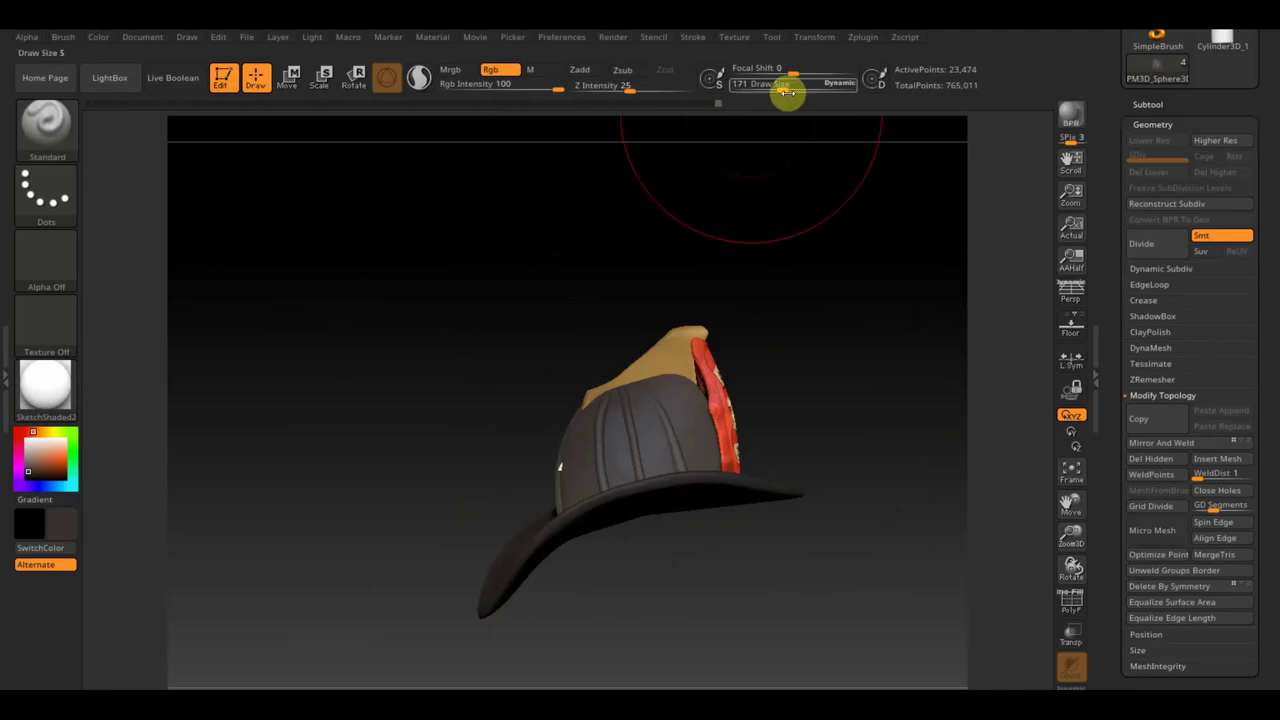
mouse_move(788, 92)
left_mouse_down()
mouse_move(780, 82)
mouse_move(757, 94)
left_mouse_up()
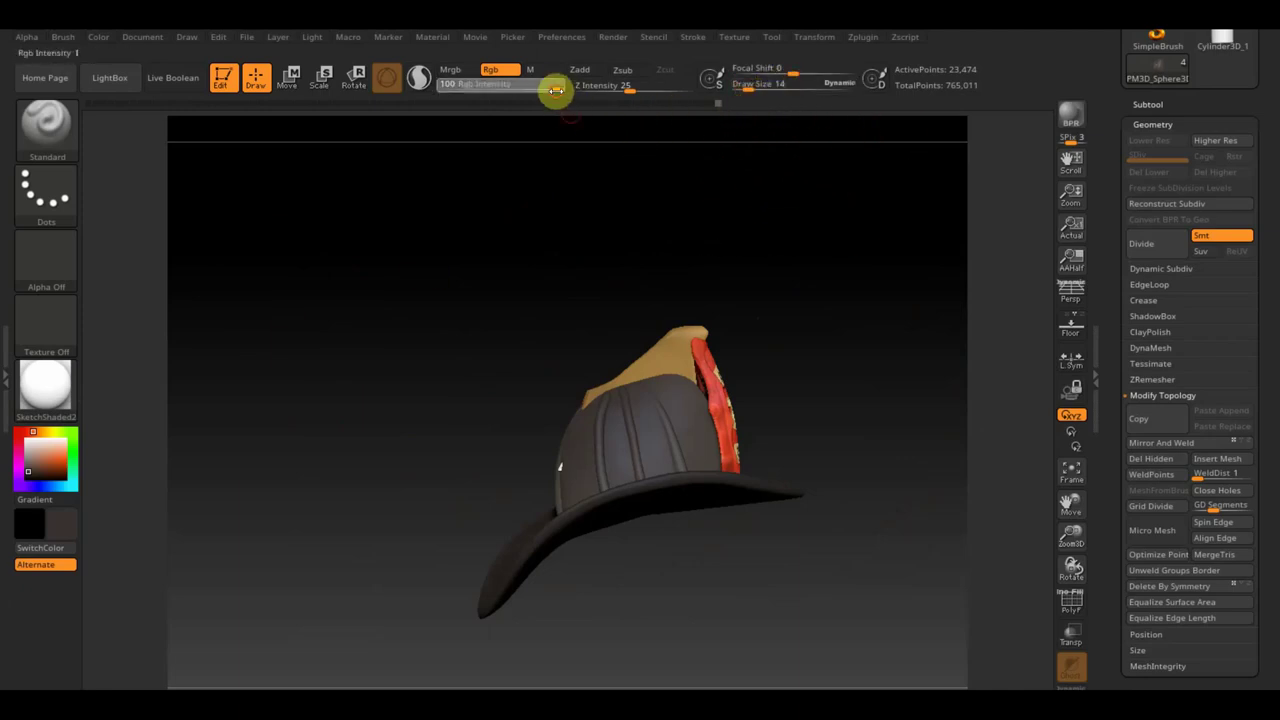
left_click(476, 92)
type("6")
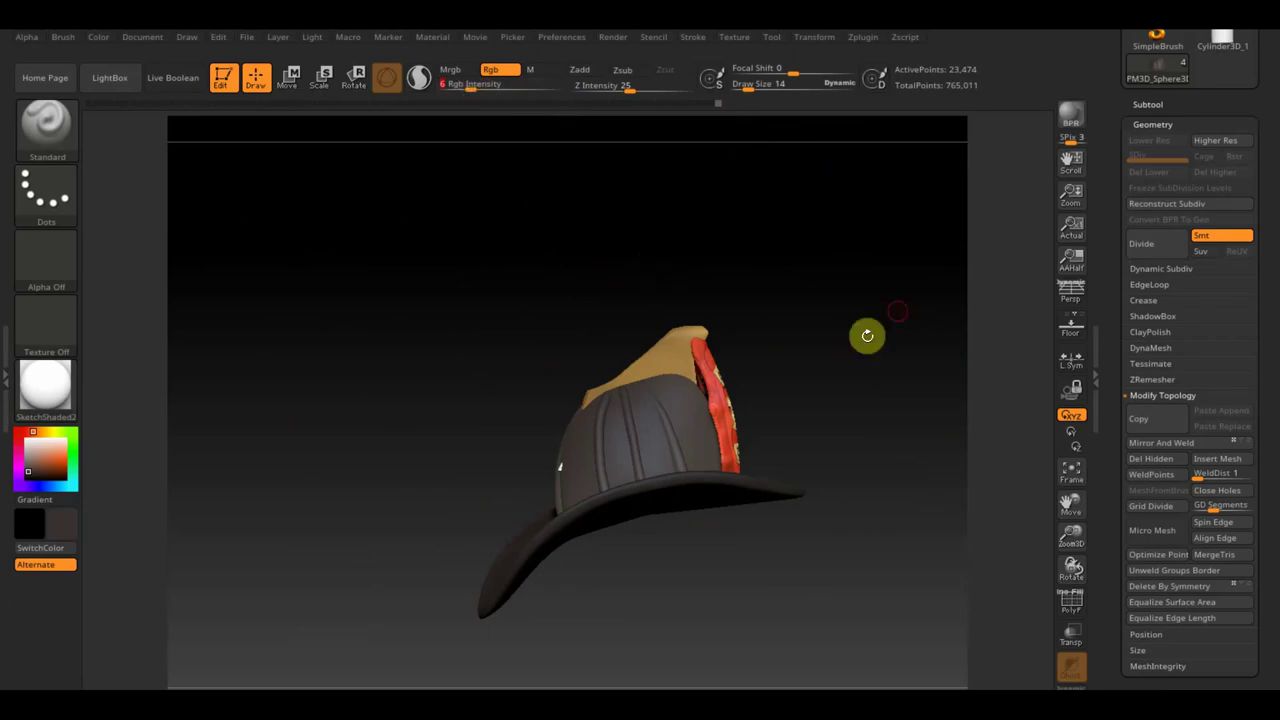
- Pick a darker shade for shading and fine-tune the paint intensity, ending around 11
mouse_move(866, 334)
left_mouse_down("alt")
mouse_move(886, 283)
mouse_move(903, 470)
mouse_move(400, 286)
mouse_move(477, 283)
mouse_move(346, 317)
left_mouse_up("alt")
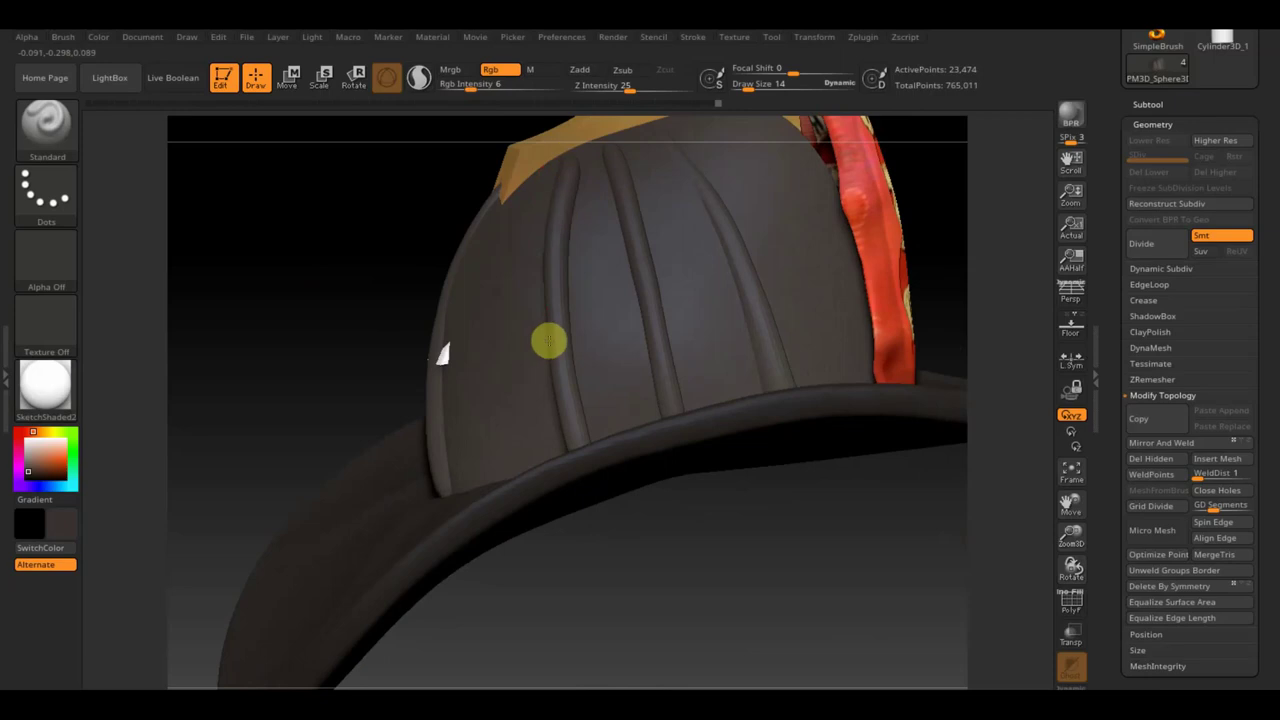
left_click_drag(651, 546, 617, 411, "alt")
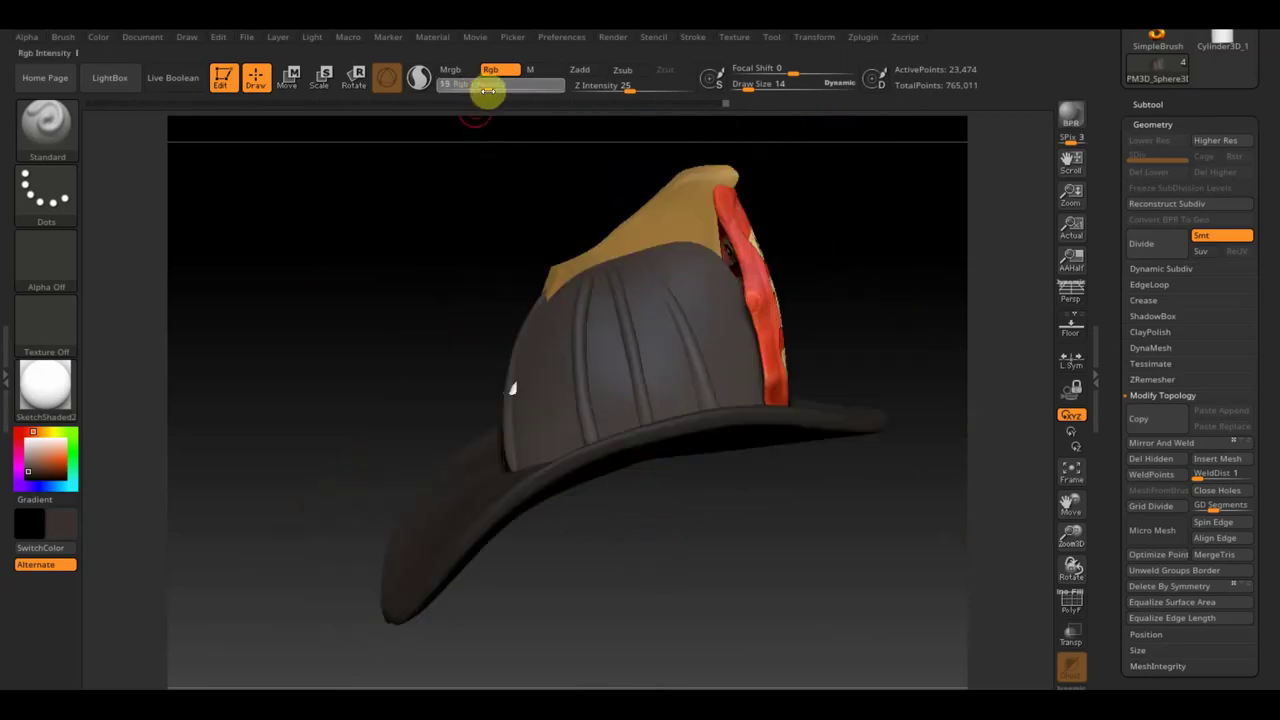
left_click_drag(488, 90, 500, 92)
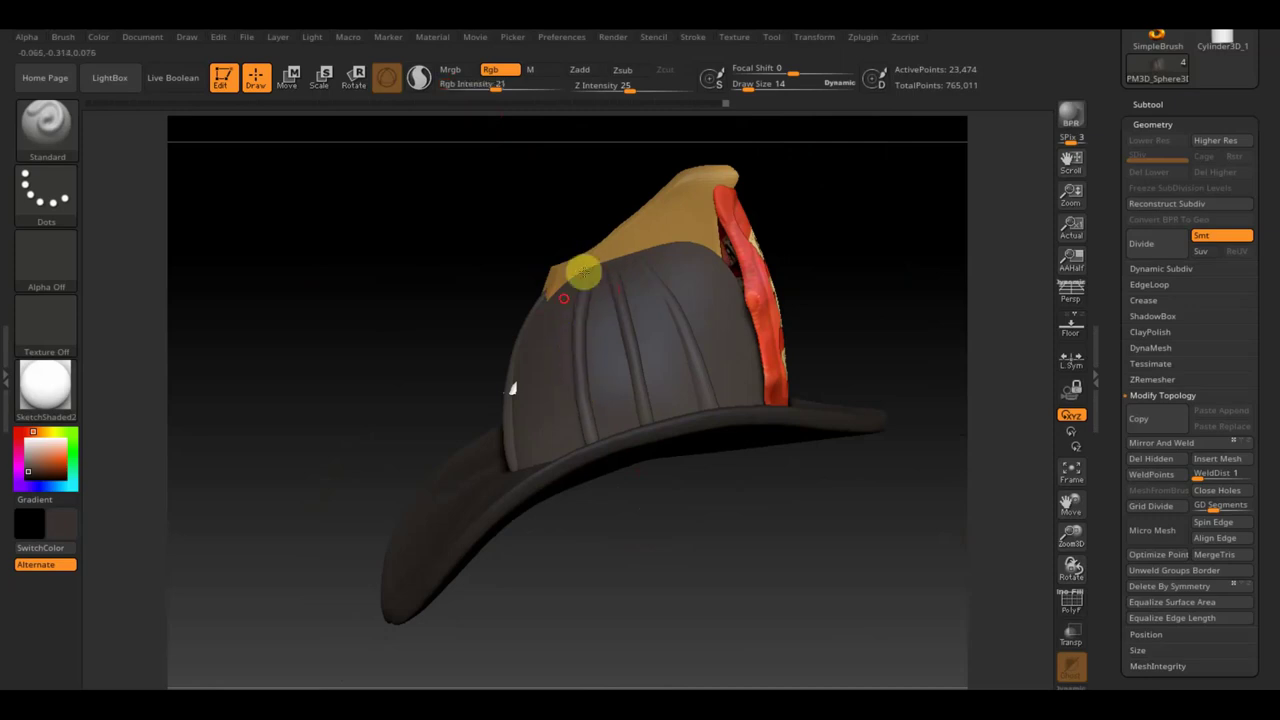
left_click_drag(60, 530, 57, 610)
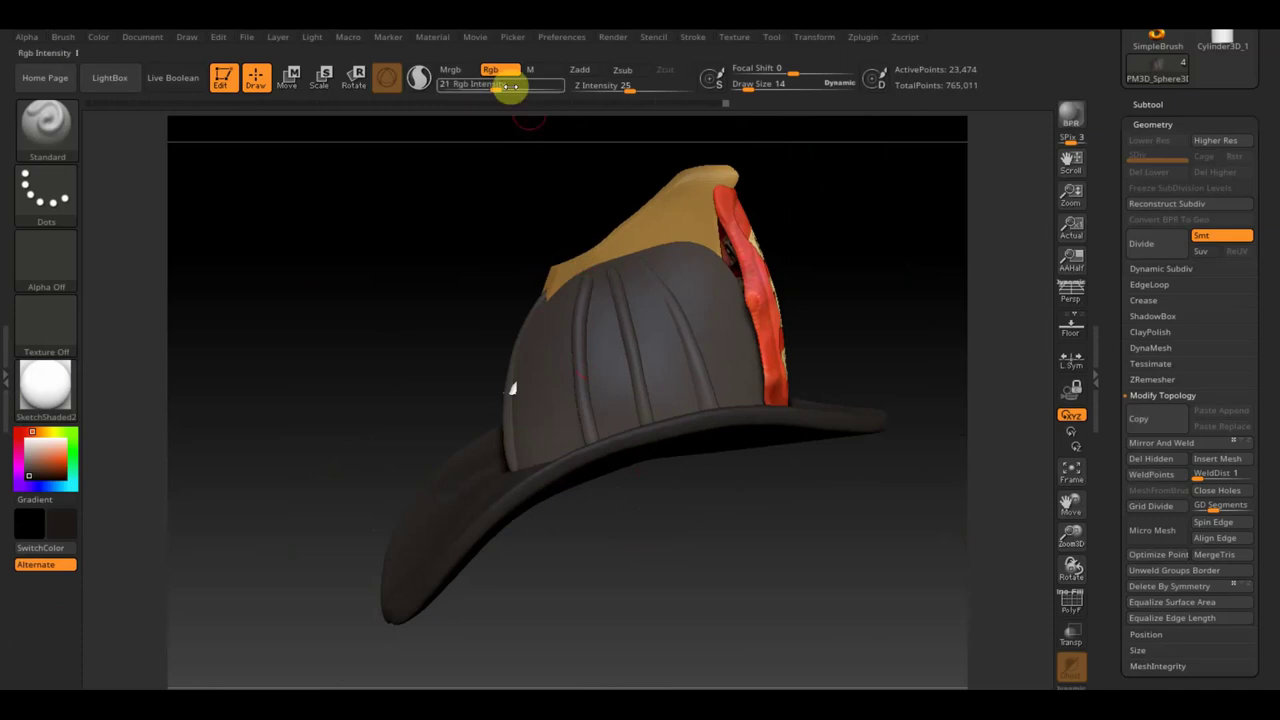
left_click_drag(486, 88, 480, 92)
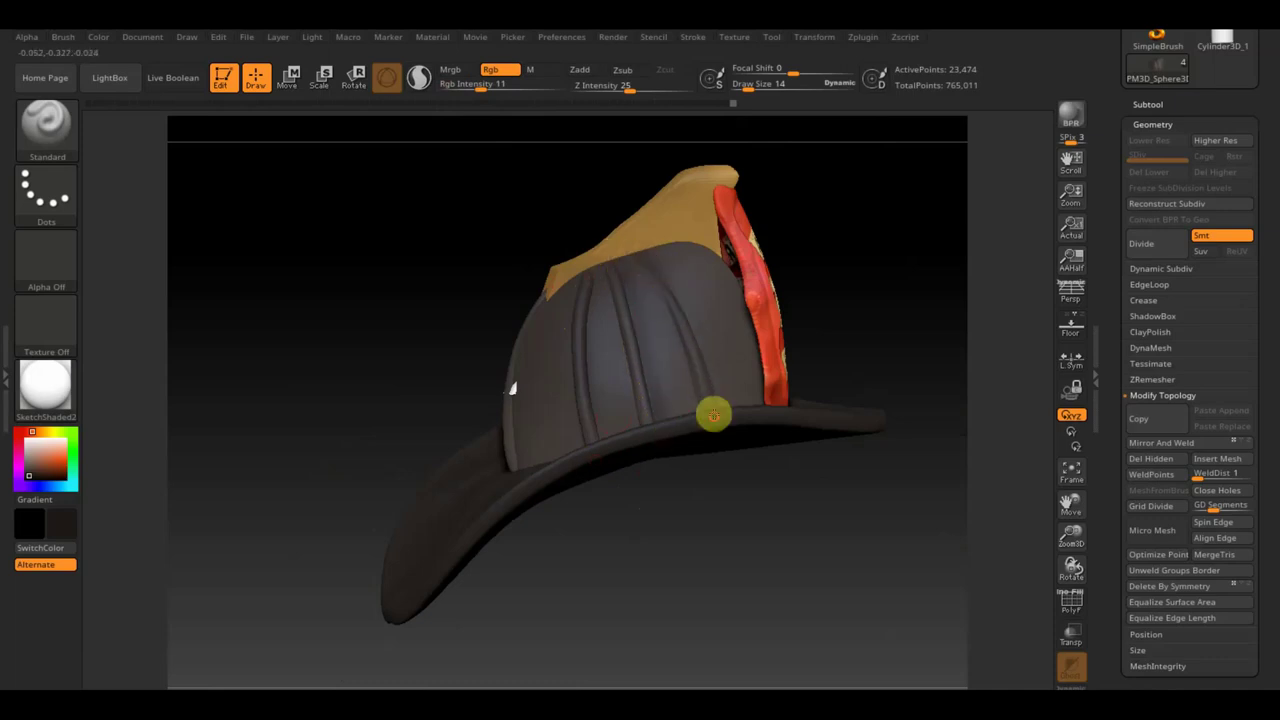
- Paint darker shading over the dome's ribs at brush size 62, then select the brim subtool
mouse_move(855, 232)
left_mouse_down()
mouse_move(885, 263)
mouse_move(954, 249)
left_mouse_up()
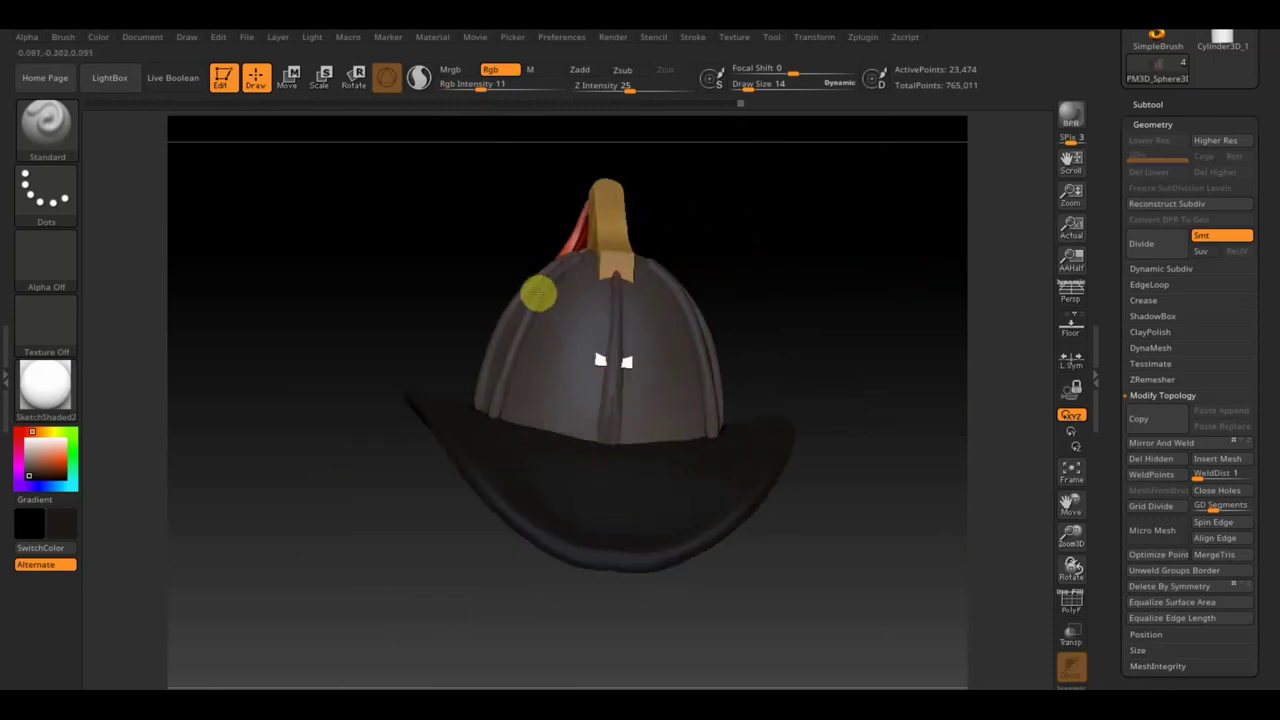
left_click_drag(423, 380, 507, 291)
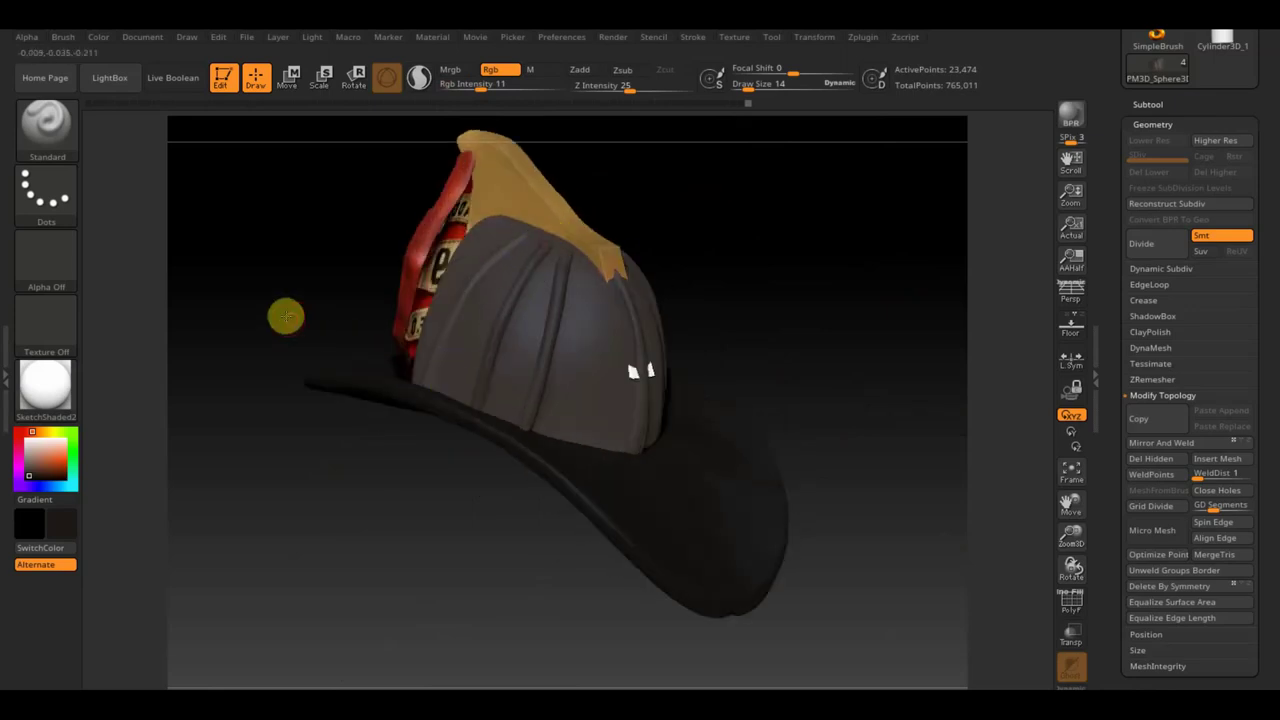
left_click_drag(285, 317, 474, 289)
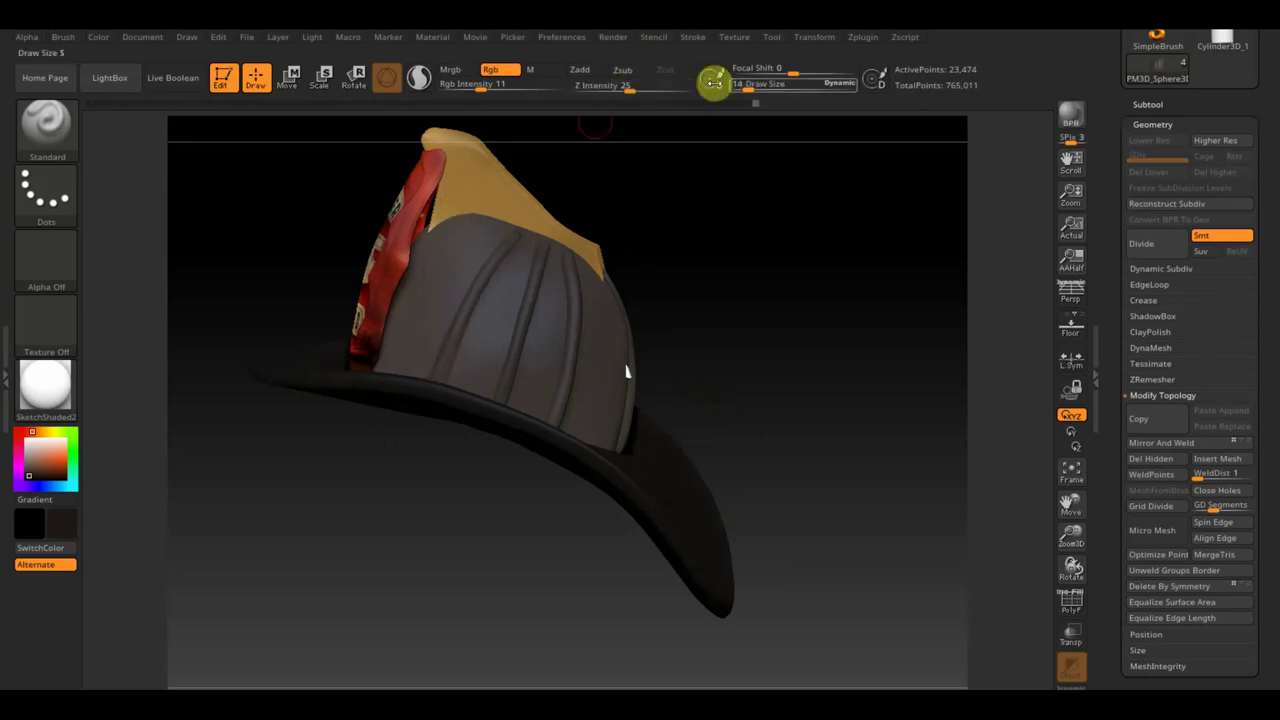
left_click_drag(753, 89, 768, 92)
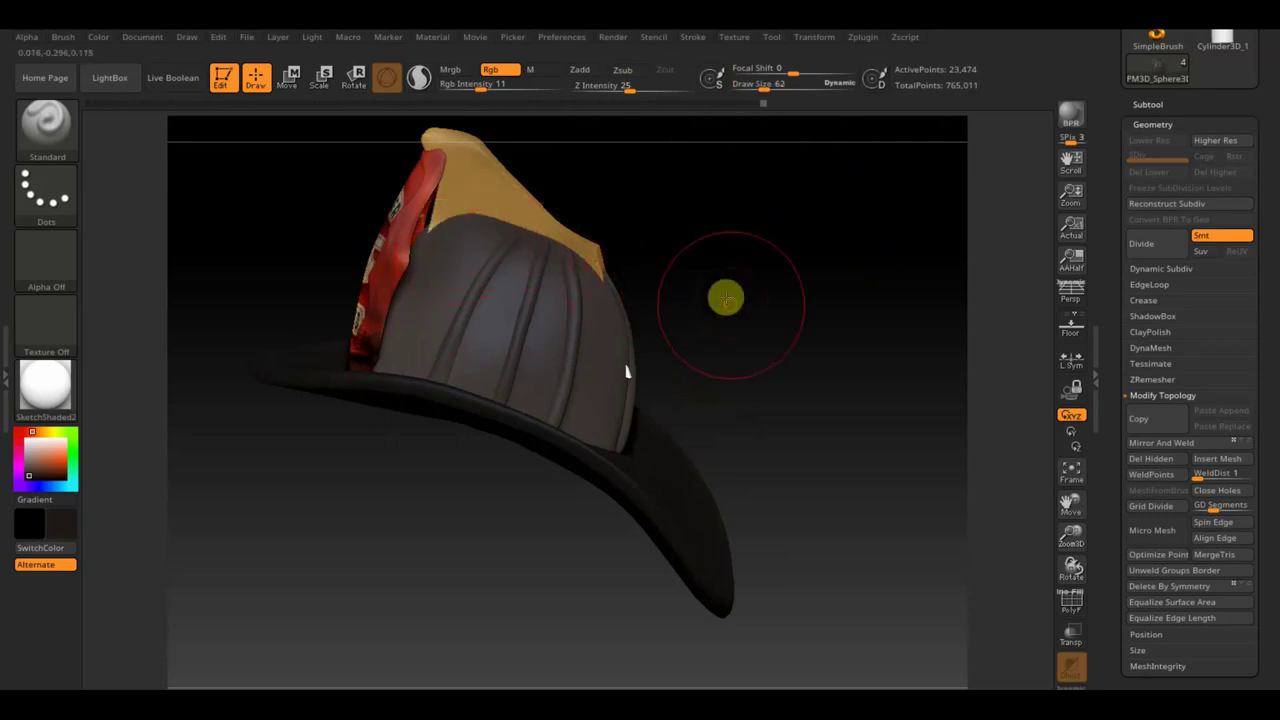
left_click_drag(725, 297, 652, 300)
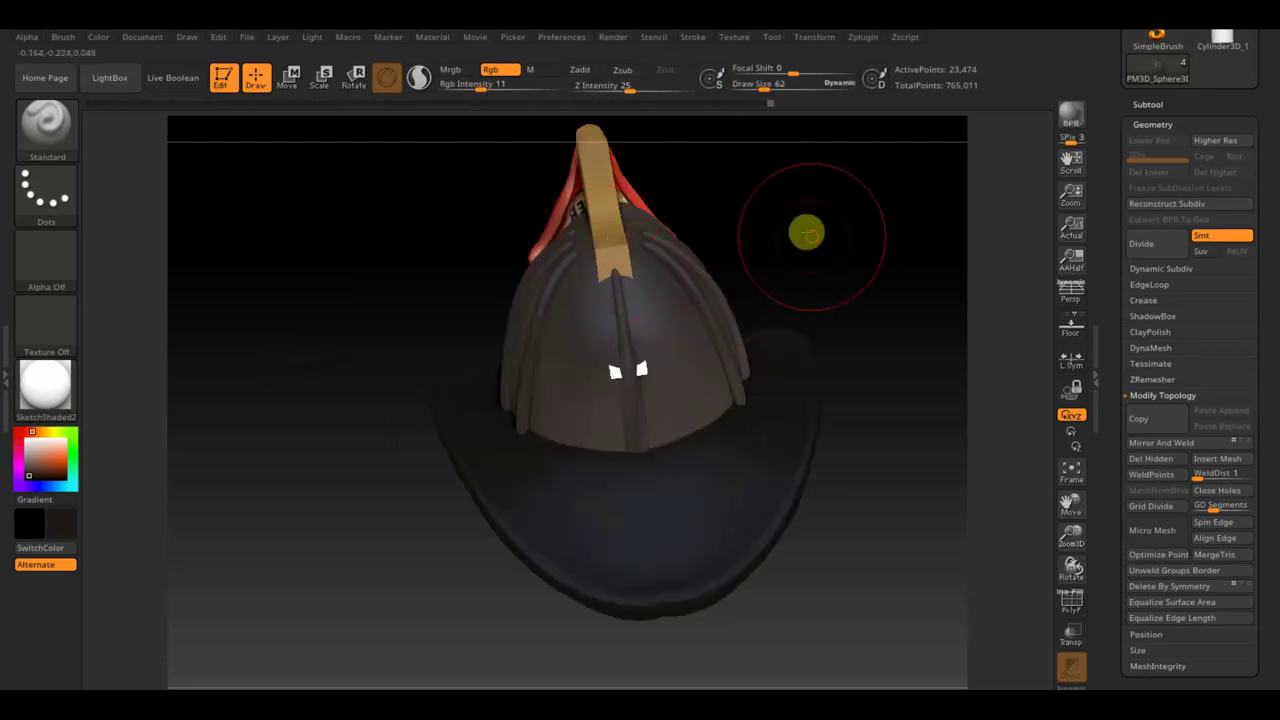
mouse_move(806, 231)
left_mouse_down()
mouse_move(706, 250)
mouse_move(771, 234)
mouse_move(749, 226)
mouse_move(691, 260)
mouse_move(795, 295)
left_mouse_up()
left_click_drag(739, 441, 866, 531, "shift")
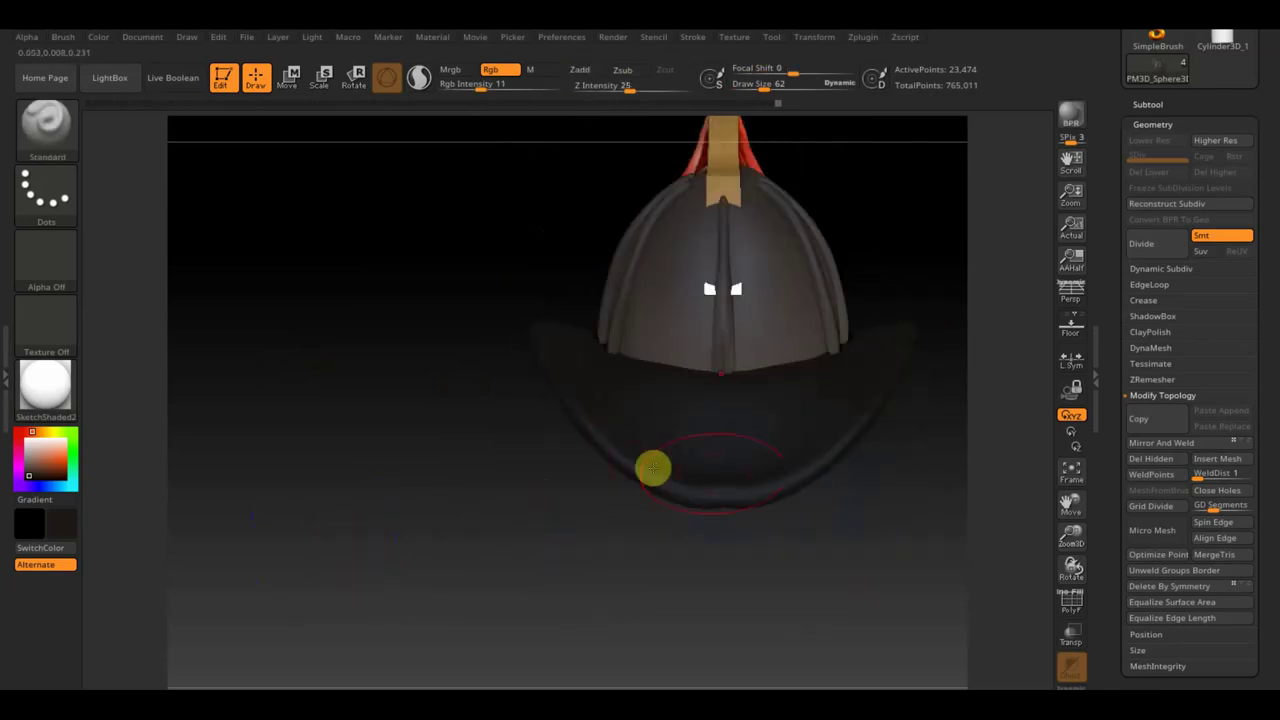
left_click(758, 476, "alt")
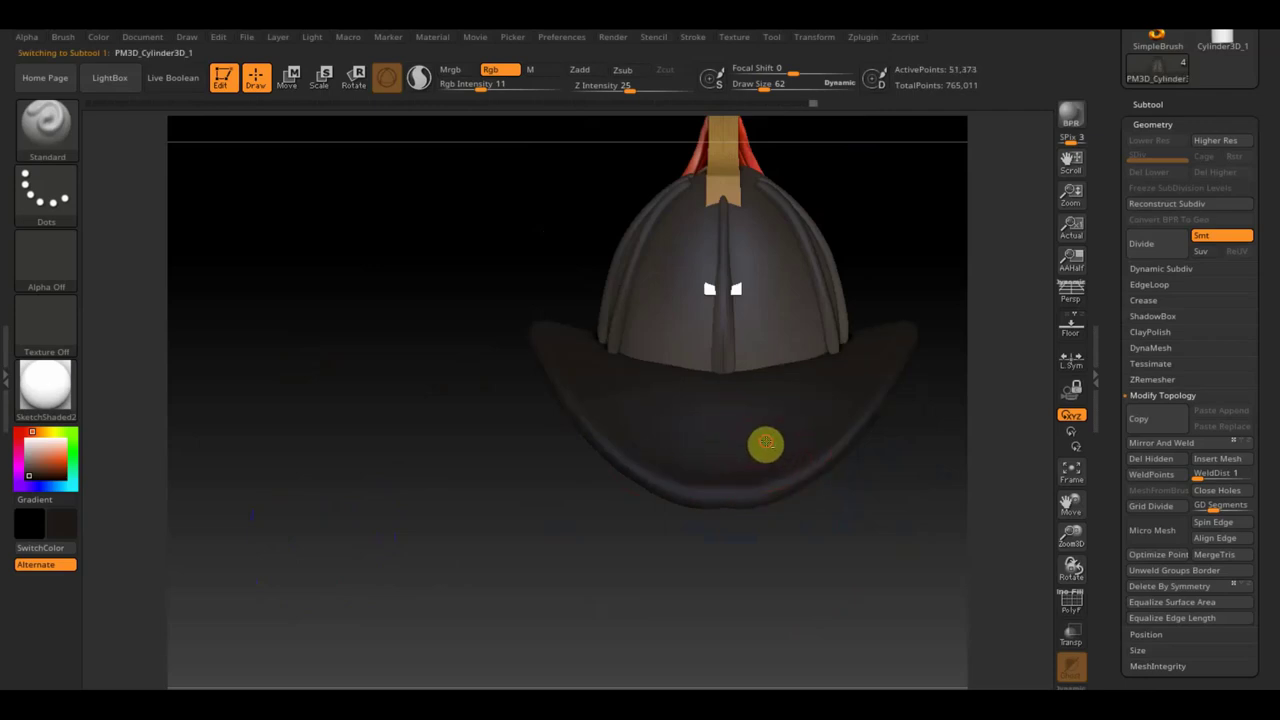
- Select the dome subtool, enlarge the brush to 184, and set RGB intensity to 100
left_click(731, 297, "alt")
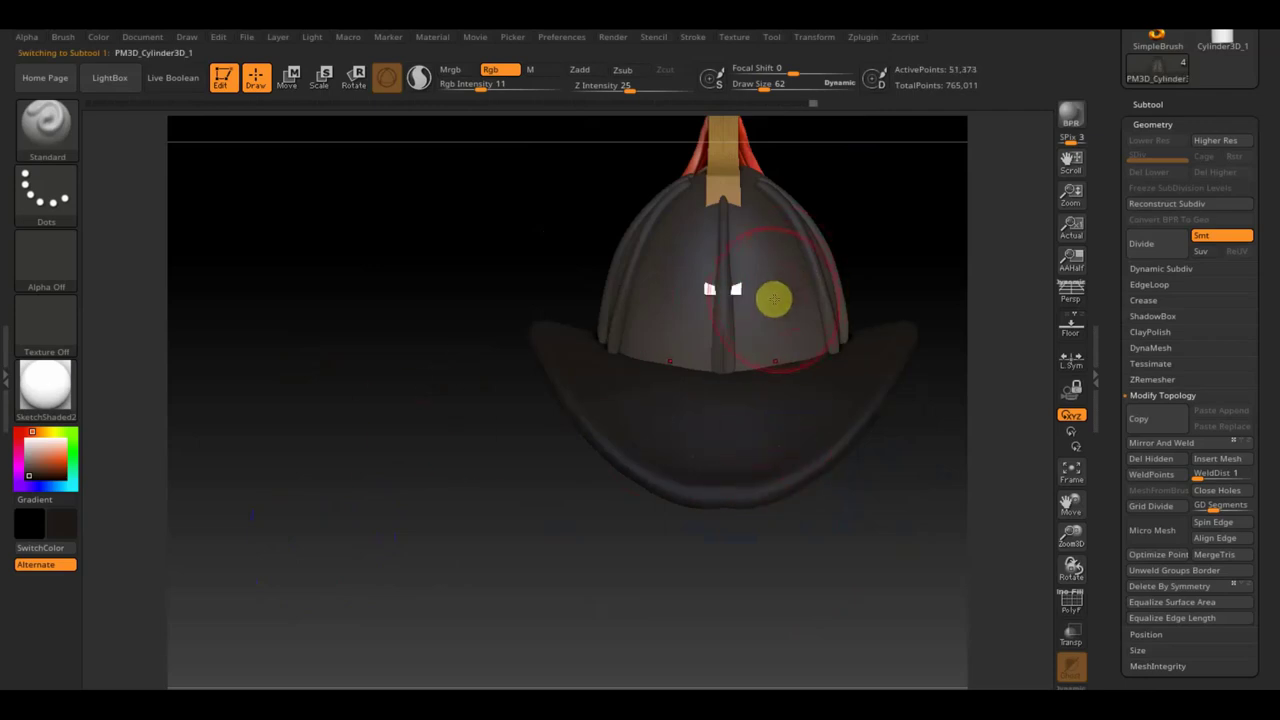
left_click_drag(763, 89, 786, 86)
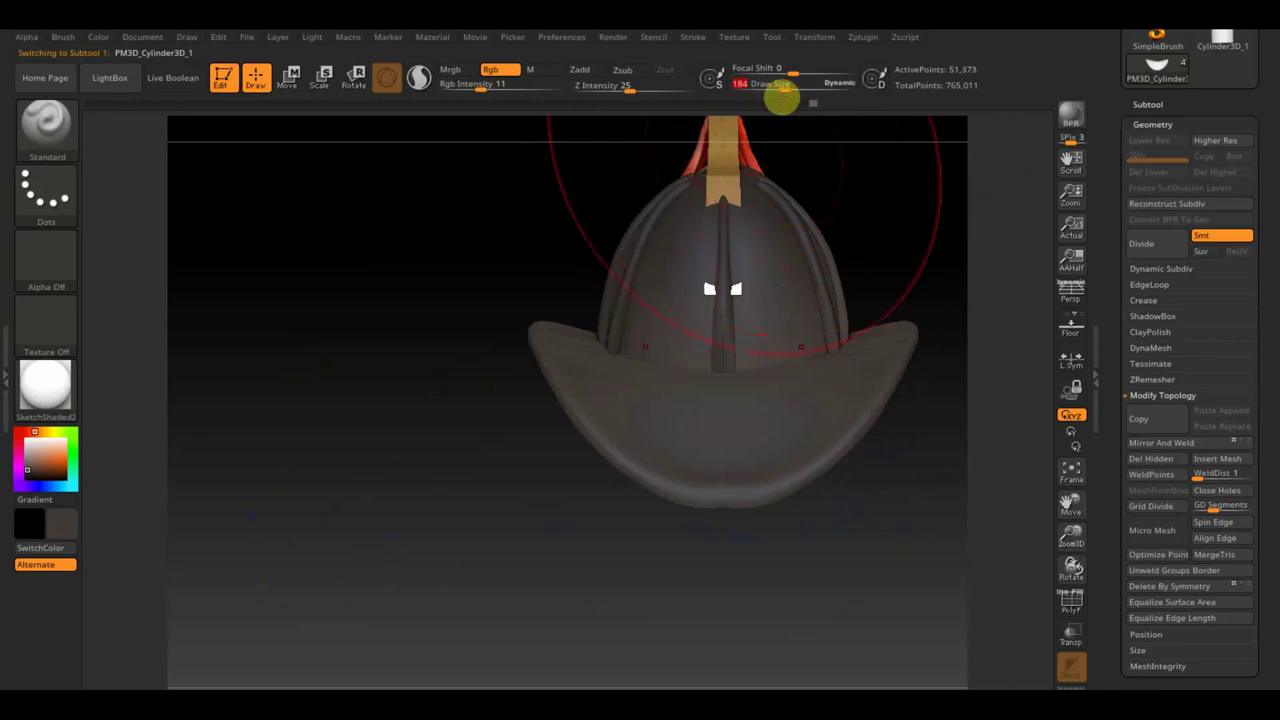
mouse_move(437, 406)
left_mouse_down("alt")
mouse_move(403, 372)
mouse_move(434, 400)
left_mouse_up("alt")
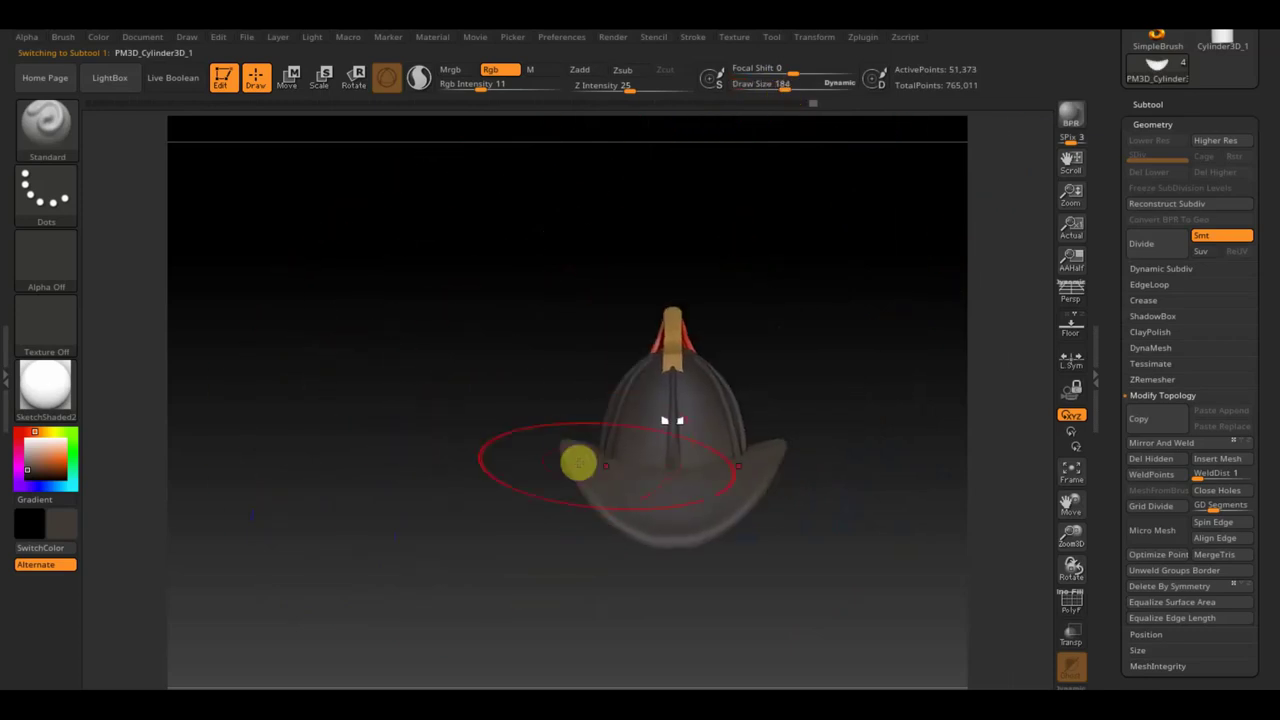
left_click_drag(577, 460, 640, 436)
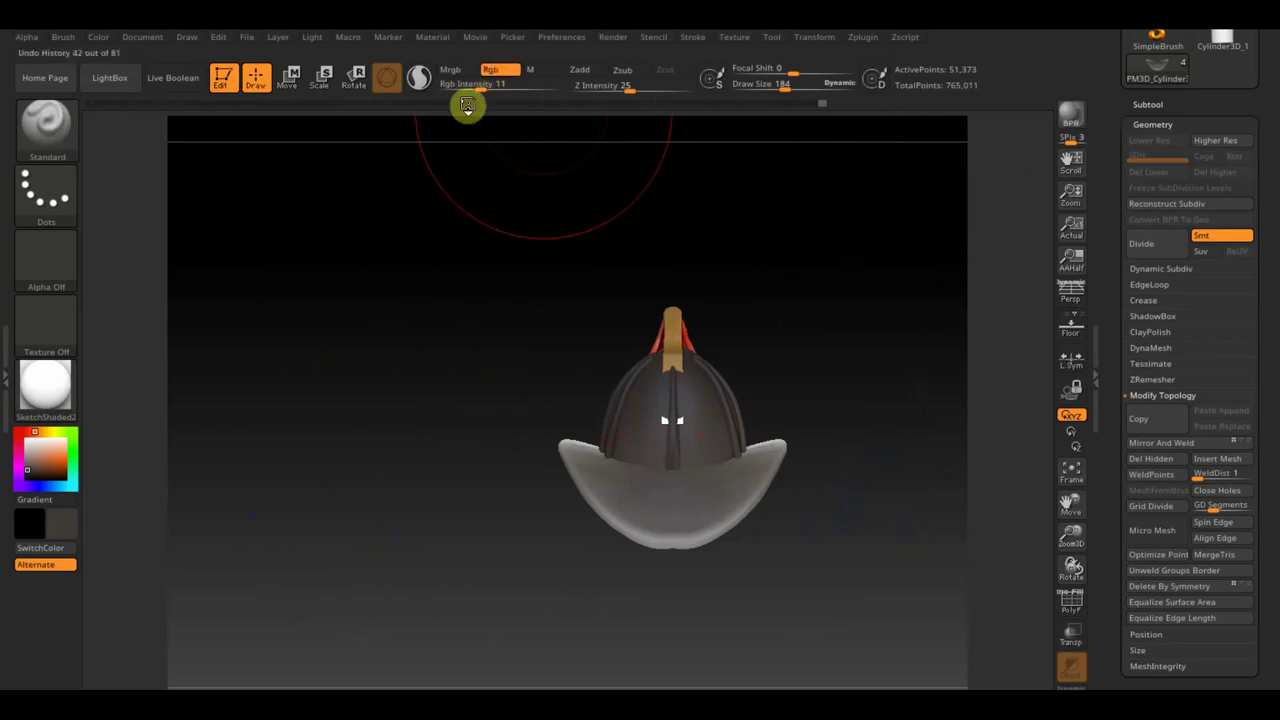
left_click(480, 86)
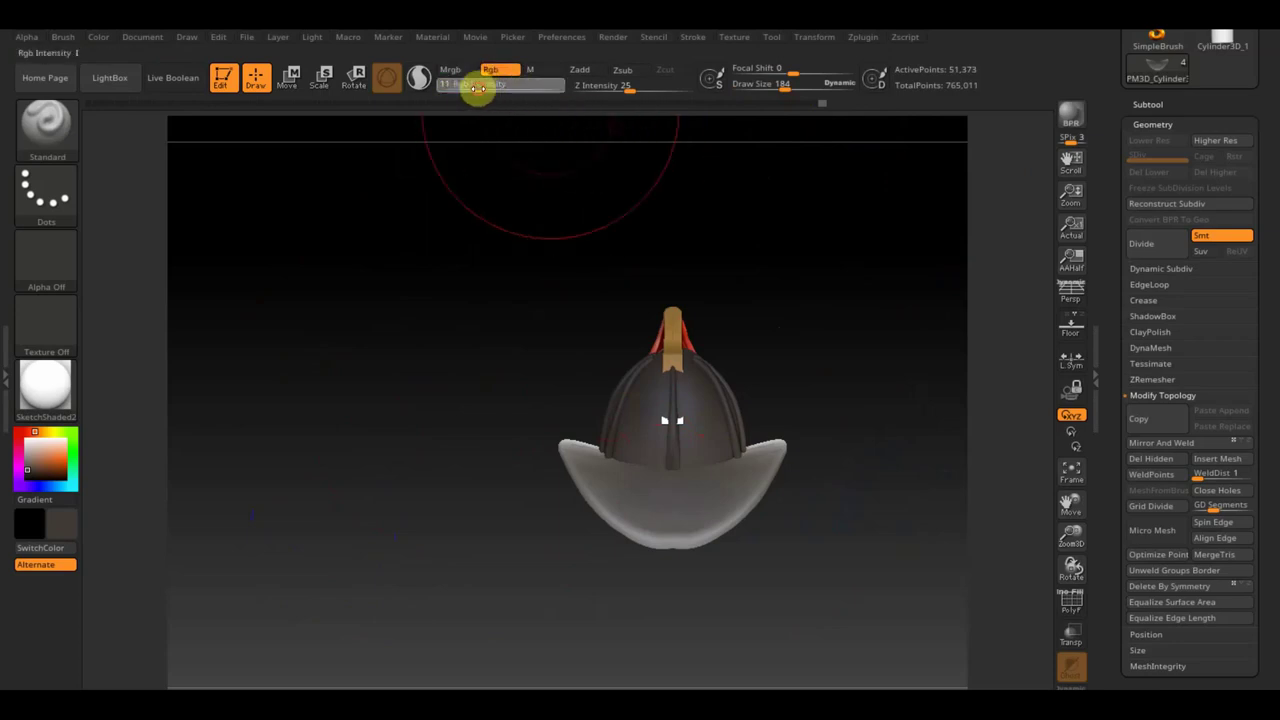
type("100")
key("Return")
- Paint the brim dark and check it from several angles
left_click_drag(674, 400, 700, 443)
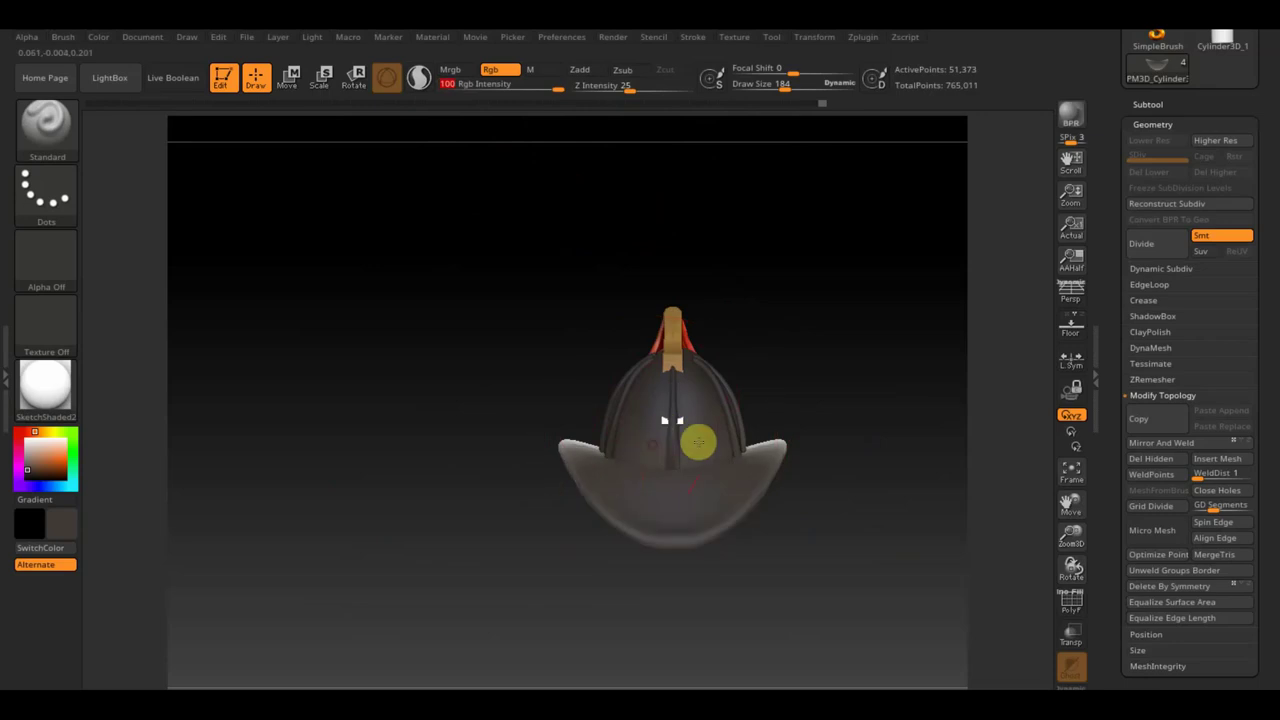
mouse_move(515, 516)
left_mouse_down()
mouse_move(705, 594)
mouse_move(752, 461)
left_mouse_up()
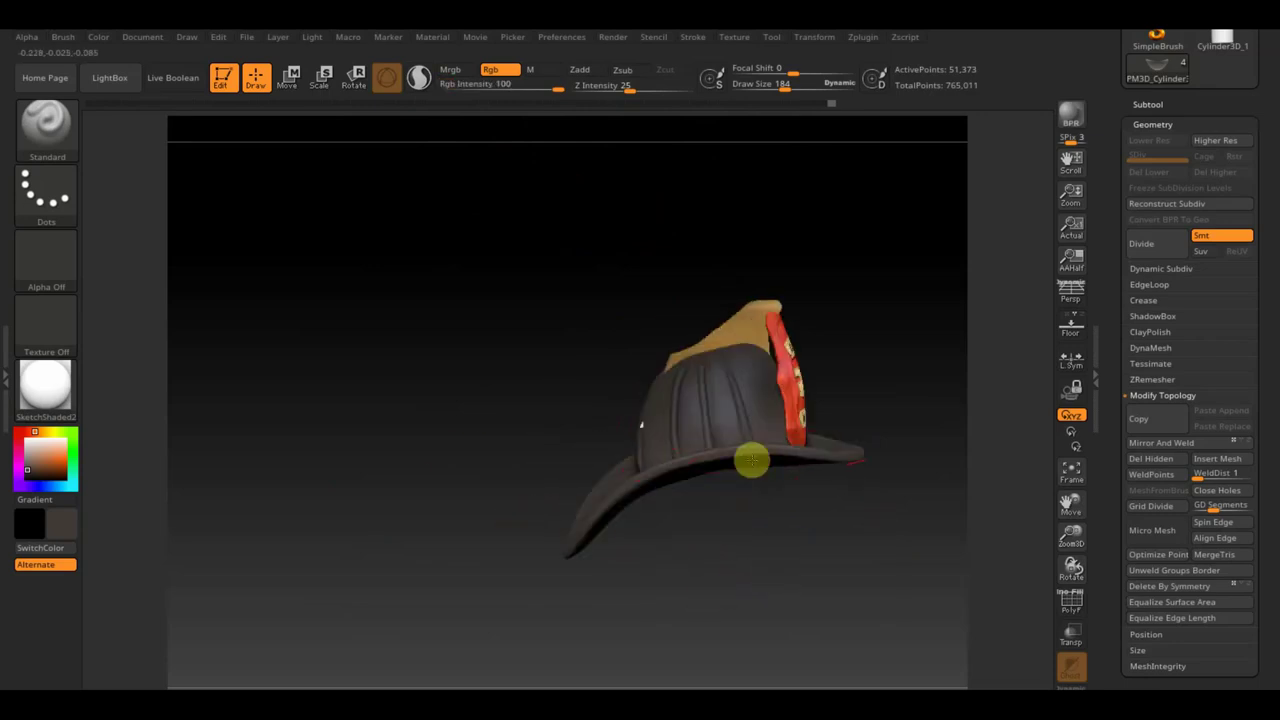
mouse_move(591, 486)
left_mouse_down()
mouse_move(631, 569)
mouse_move(580, 577)
mouse_move(858, 585)
mouse_move(797, 631)
left_mouse_up()
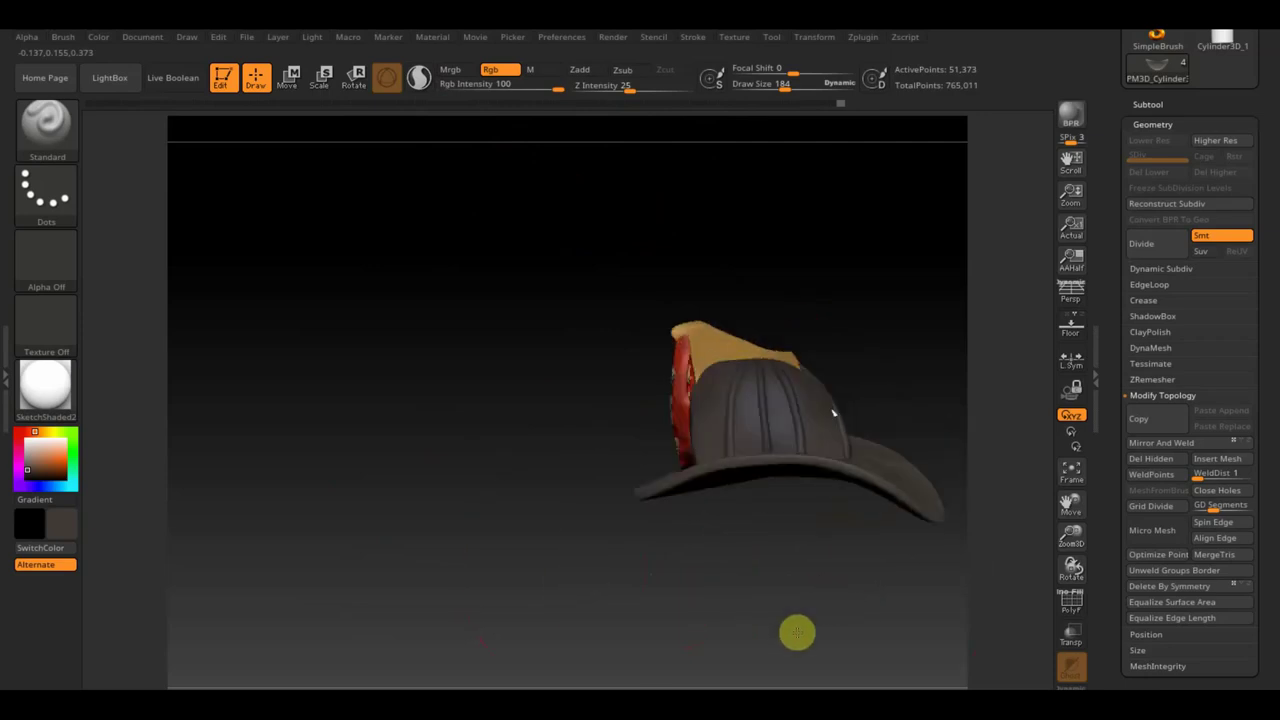
mouse_move(877, 486)
left_mouse_down()
mouse_move(817, 577)
mouse_move(763, 594)
mouse_move(783, 600)
mouse_move(575, 526)
mouse_move(620, 594)
left_mouse_up()
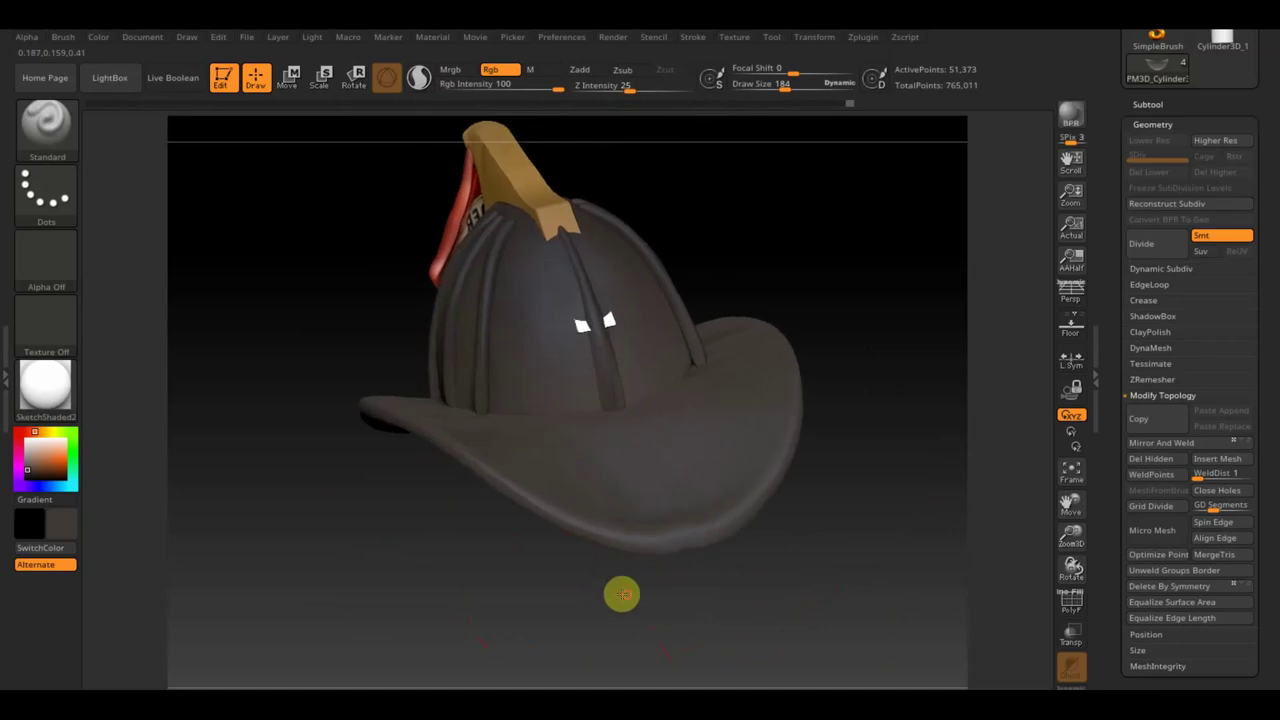
mouse_move(714, 551)
left_mouse_down()
mouse_move(751, 569)
mouse_move(743, 534)
mouse_move(800, 507)
mouse_move(763, 523)
mouse_move(757, 624)
mouse_move(409, 240)
left_mouse_up()
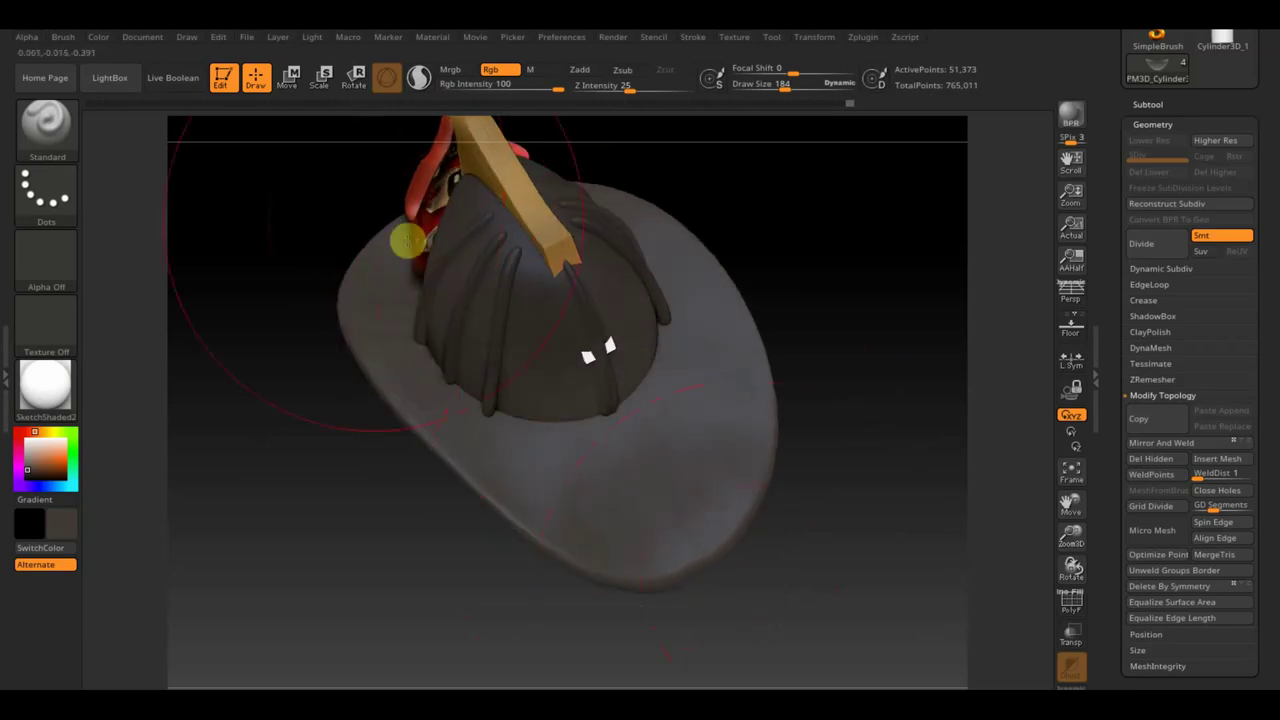
left_click(60, 128)
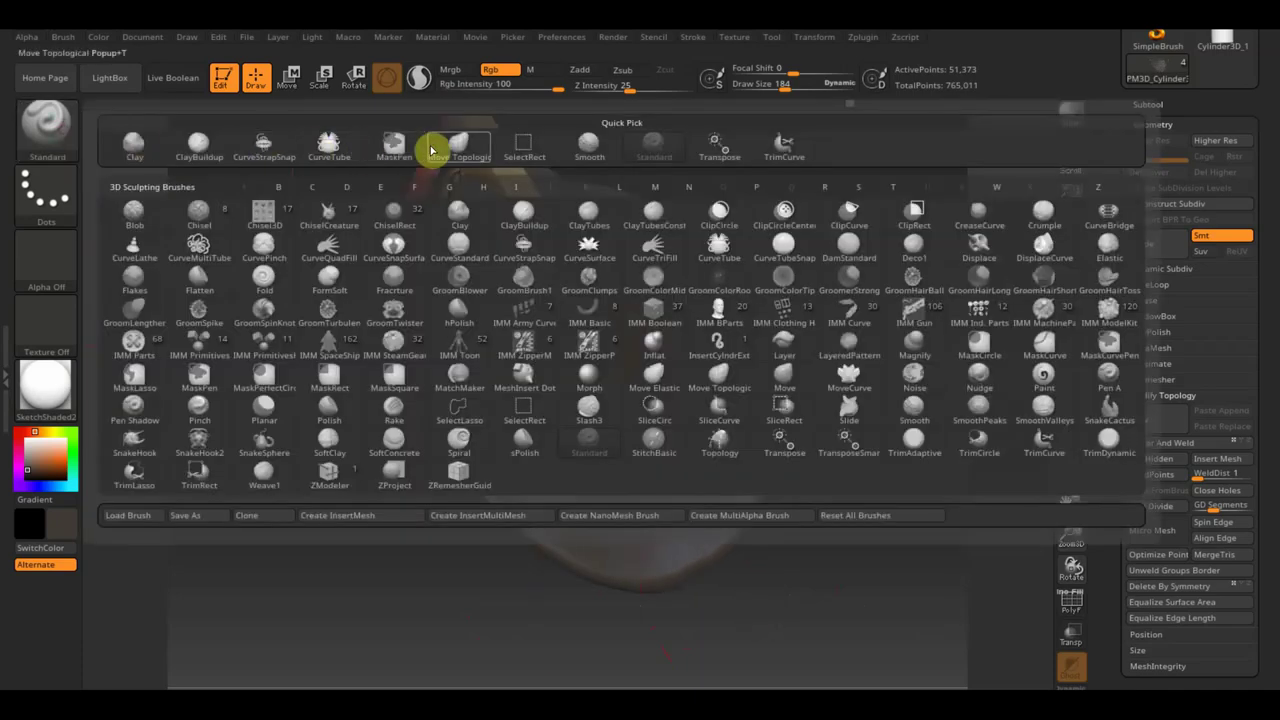
- Choose the Move Topological brush, make PM3D_Sphere3D1 active, and set draw size to 122
left_click(465, 143)
left_click_drag(426, 285, 443, 236)
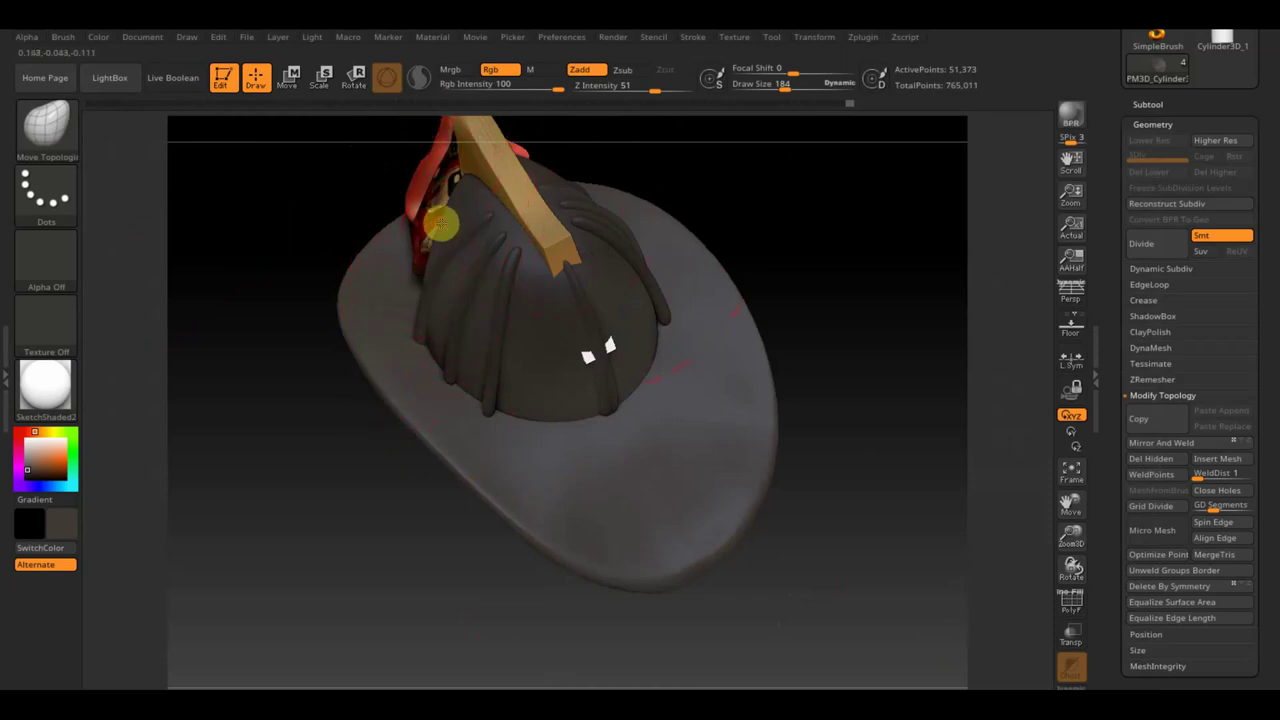
left_click(523, 202, "alt")
left_click_drag(780, 84, 774, 86)
left_click_drag(794, 234, 800, 229)
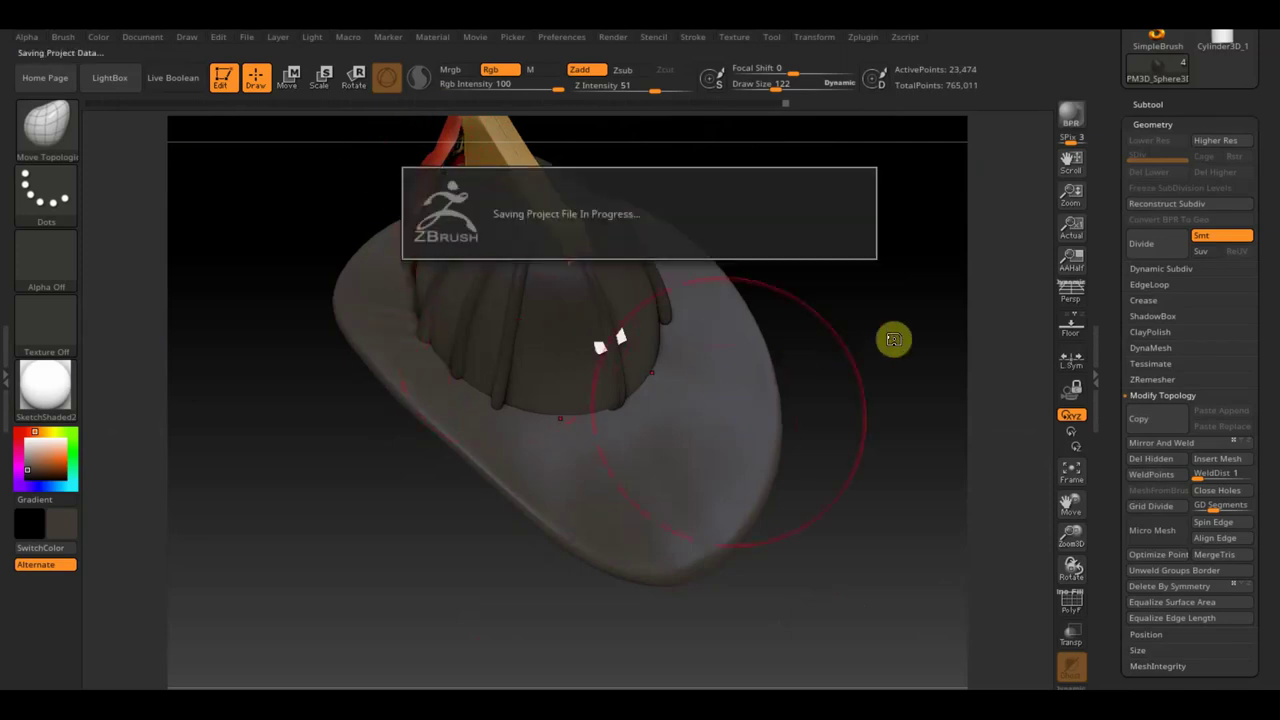
mouse_move(895, 428)
left_mouse_down()
mouse_move(917, 366)
mouse_move(931, 426)
left_mouse_up()
mouse_move(903, 323)
left_mouse_down()
mouse_move(857, 513)
mouse_move(774, 503)
mouse_move(757, 514)
mouse_move(751, 477)
mouse_move(766, 530)
mouse_move(754, 614)
left_mouse_up()
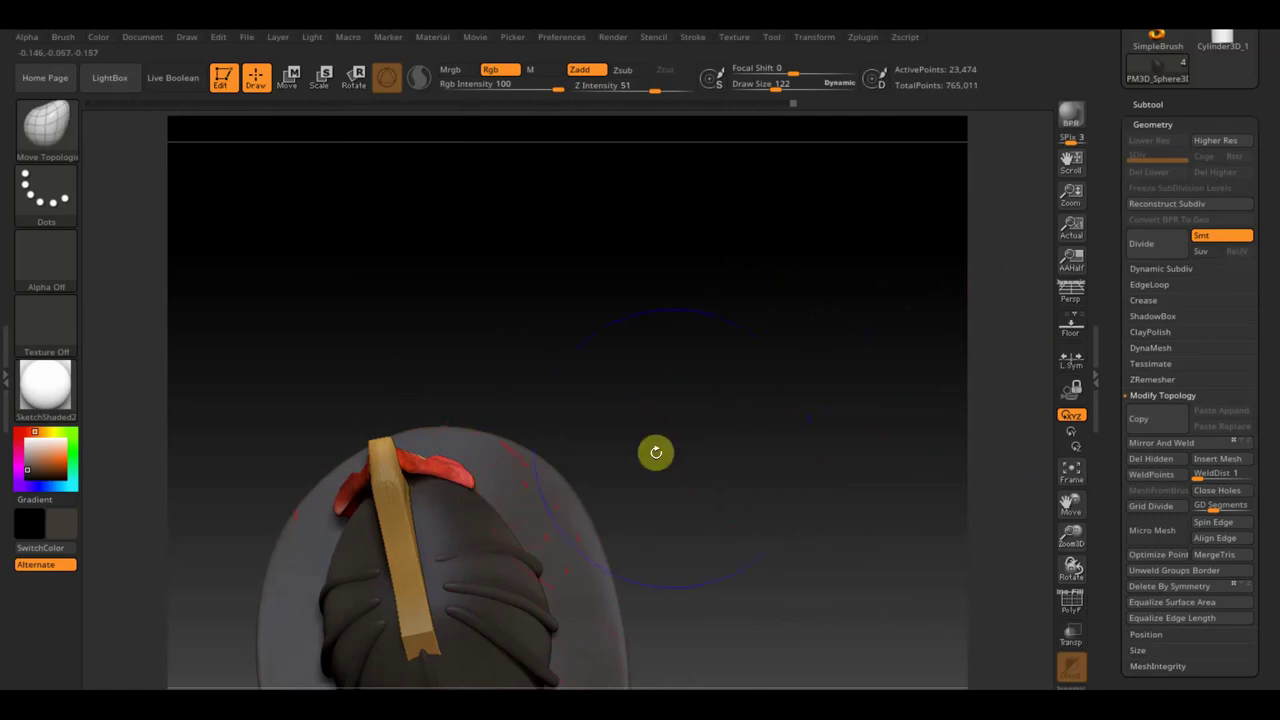
- Turn the helmet toward the LADDER 9 shield and cut draw size from 122 to 51
left_click_drag(656, 452, 711, 466)
mouse_move(611, 516)
left_mouse_down()
mouse_move(651, 486)
mouse_move(648, 401)
left_mouse_up()
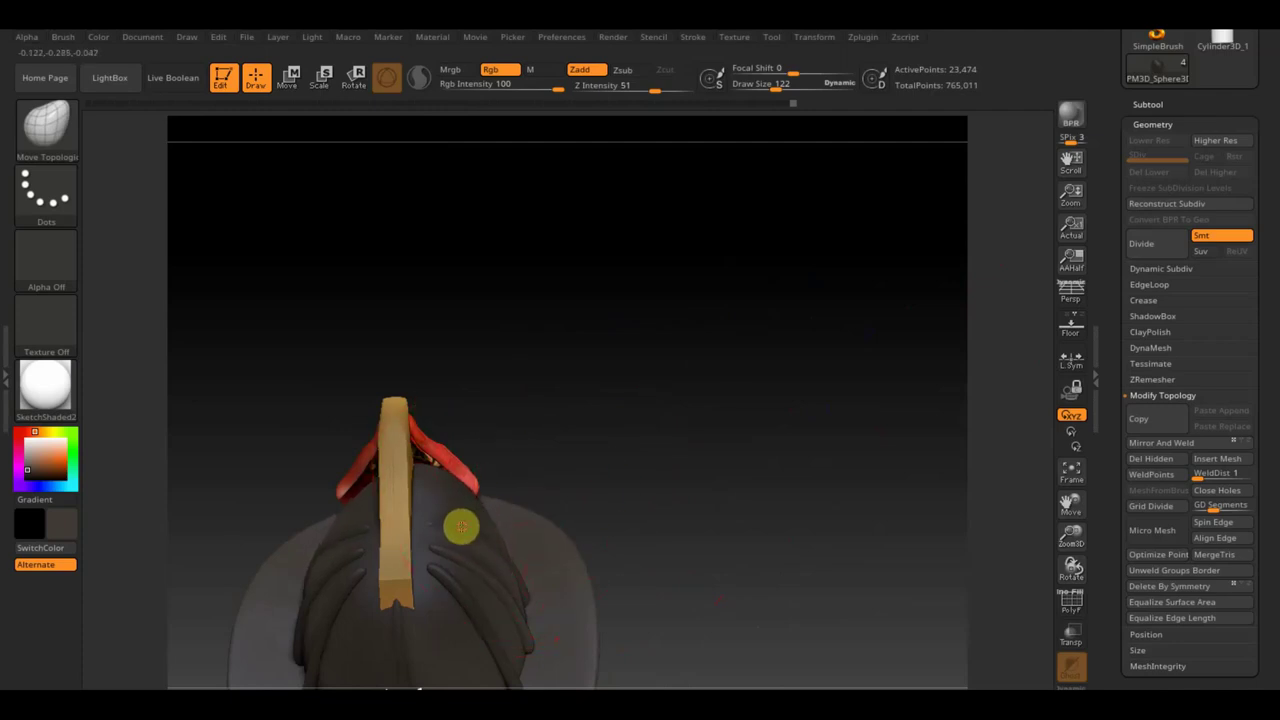
mouse_move(646, 477)
left_mouse_down()
mouse_move(603, 437)
mouse_move(703, 420)
mouse_move(664, 563)
mouse_move(700, 523)
left_mouse_up()
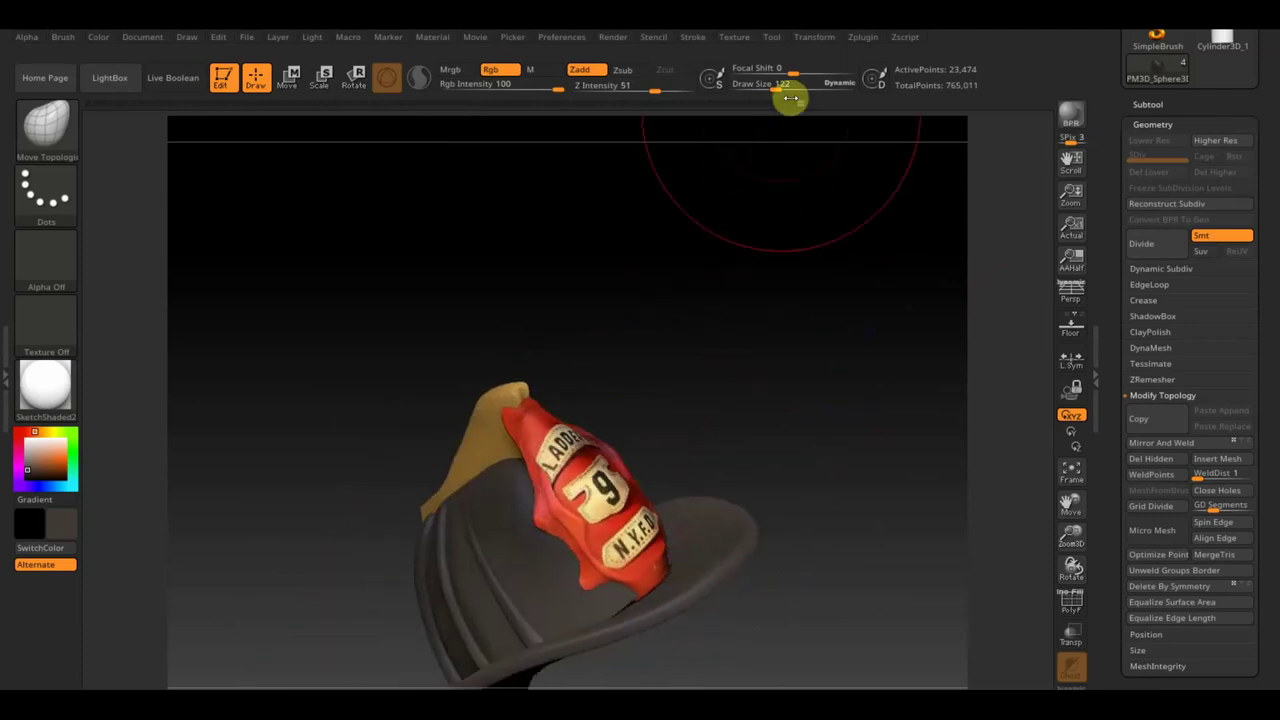
left_click_drag(790, 98, 765, 84)
left_click(461, 513)
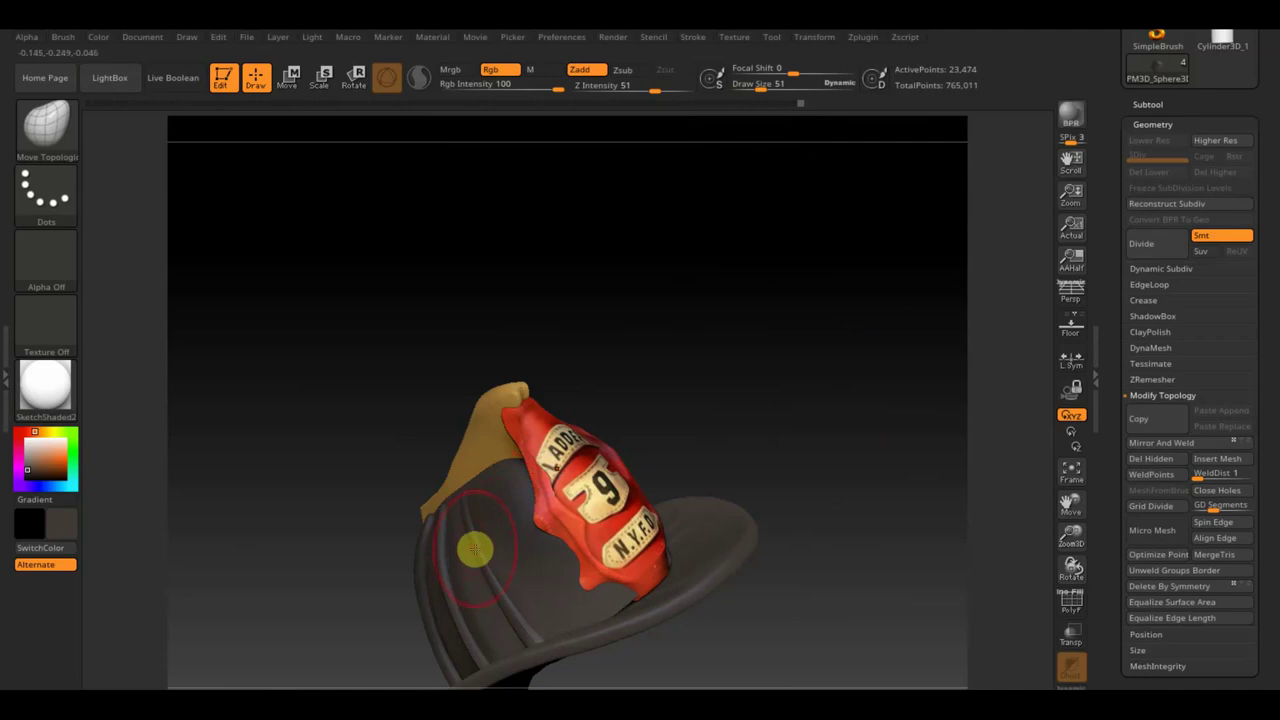
left_click(475, 548, "ctrl+shift")
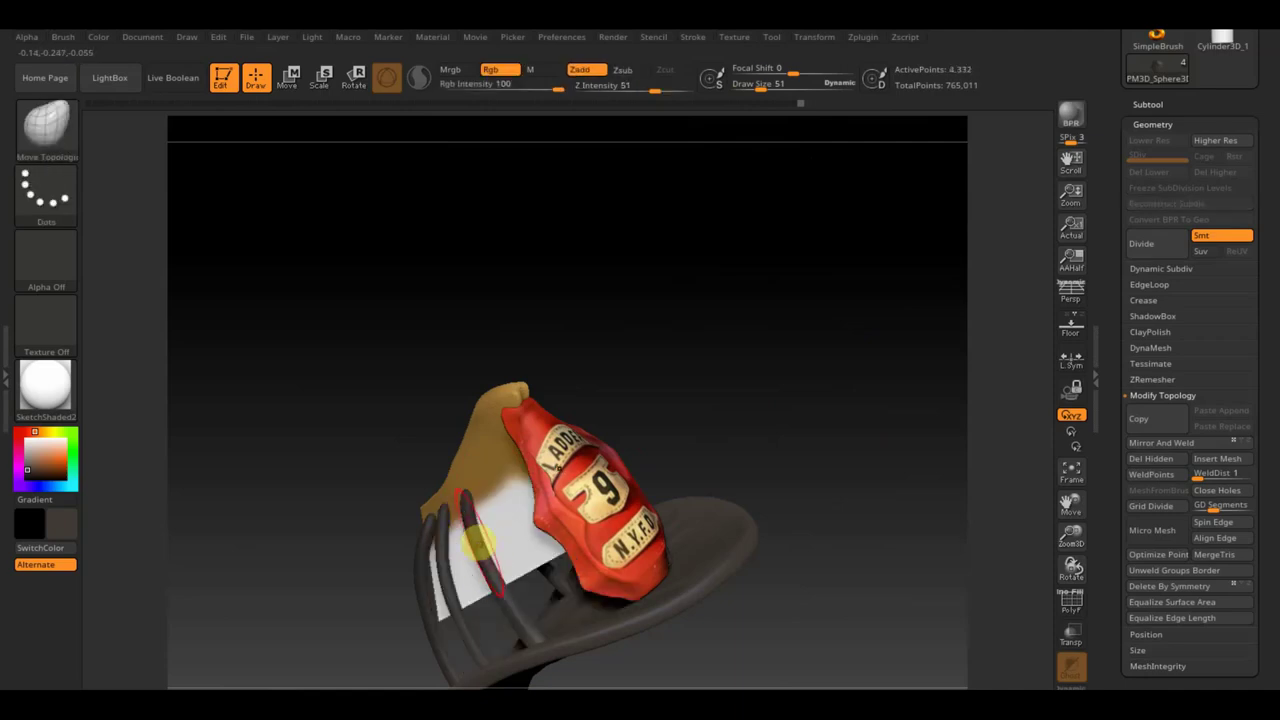
mouse_move(741, 410)
left_mouse_down()
mouse_move(803, 386)
mouse_move(743, 457)
left_mouse_up()
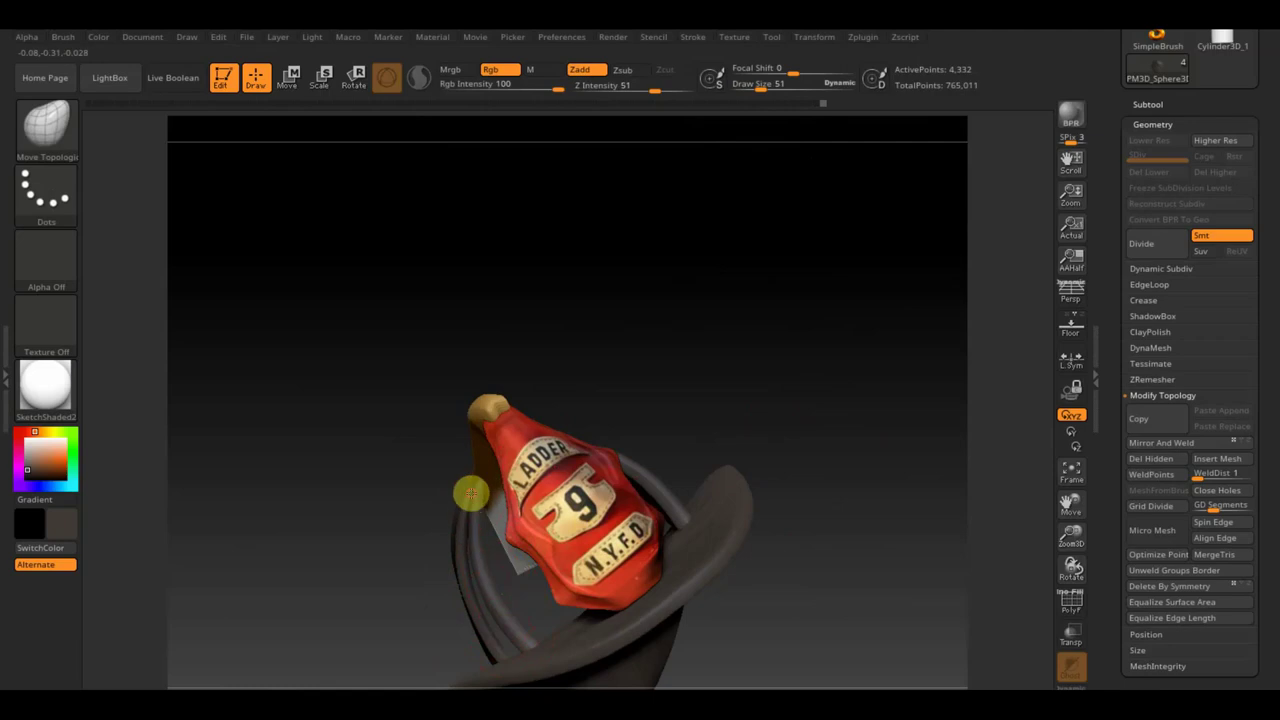
left_click_drag(674, 411, 763, 346)
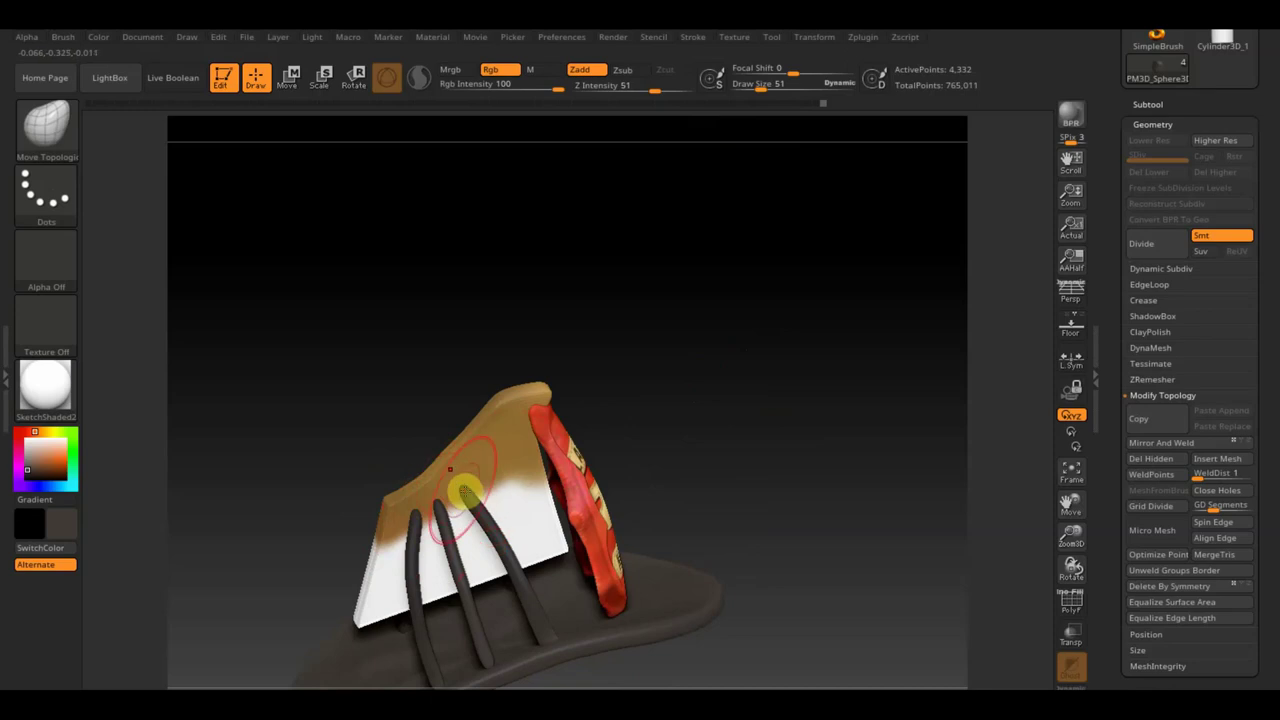
mouse_move(686, 400)
left_mouse_down()
mouse_move(731, 399)
mouse_move(729, 374)
left_mouse_up()
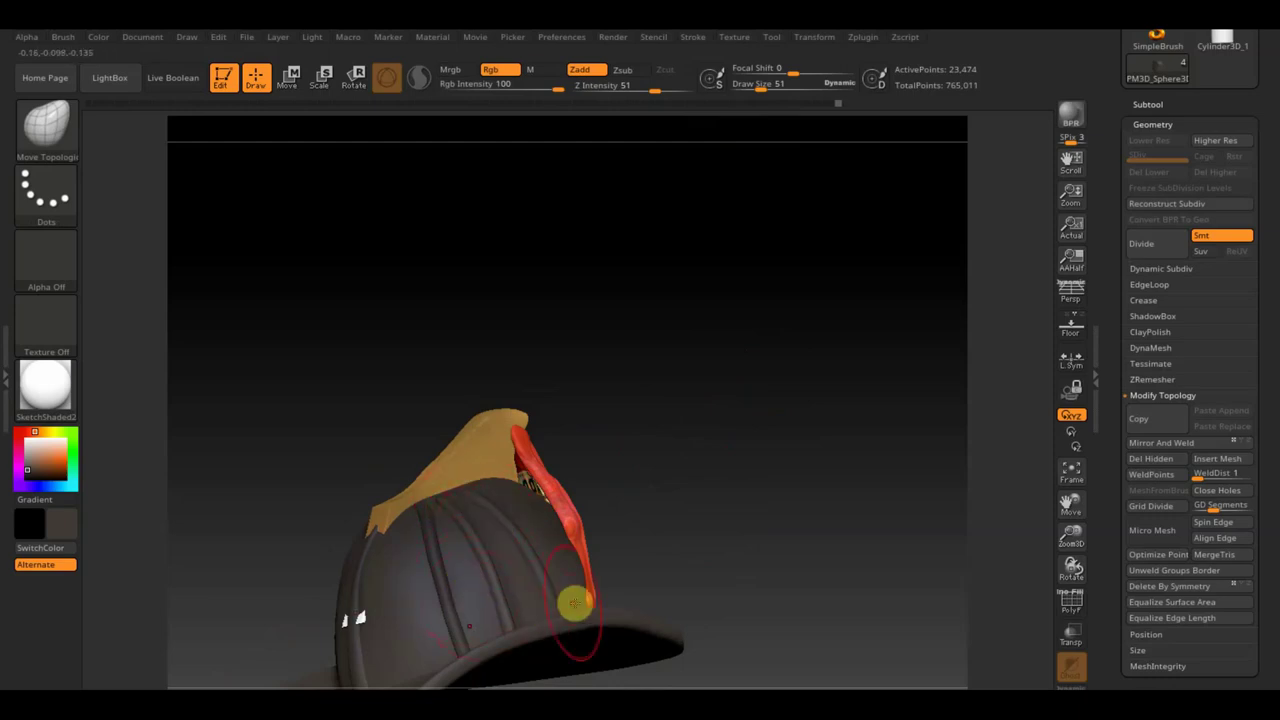
mouse_move(680, 543)
left_mouse_down()
mouse_move(668, 565)
mouse_move(714, 526)
mouse_move(754, 543)
mouse_move(776, 354)
mouse_move(786, 374)
mouse_move(720, 397)
left_mouse_up()
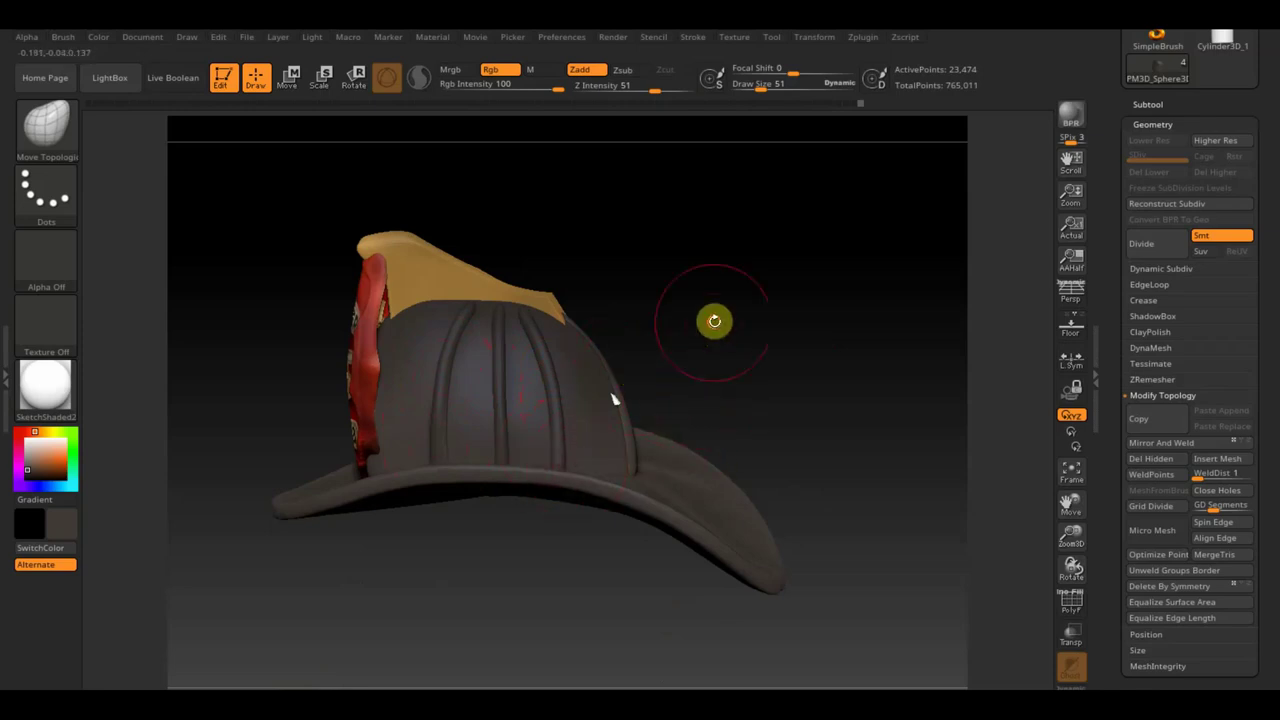
left_click_drag(711, 320, 690, 318)
key("shift")
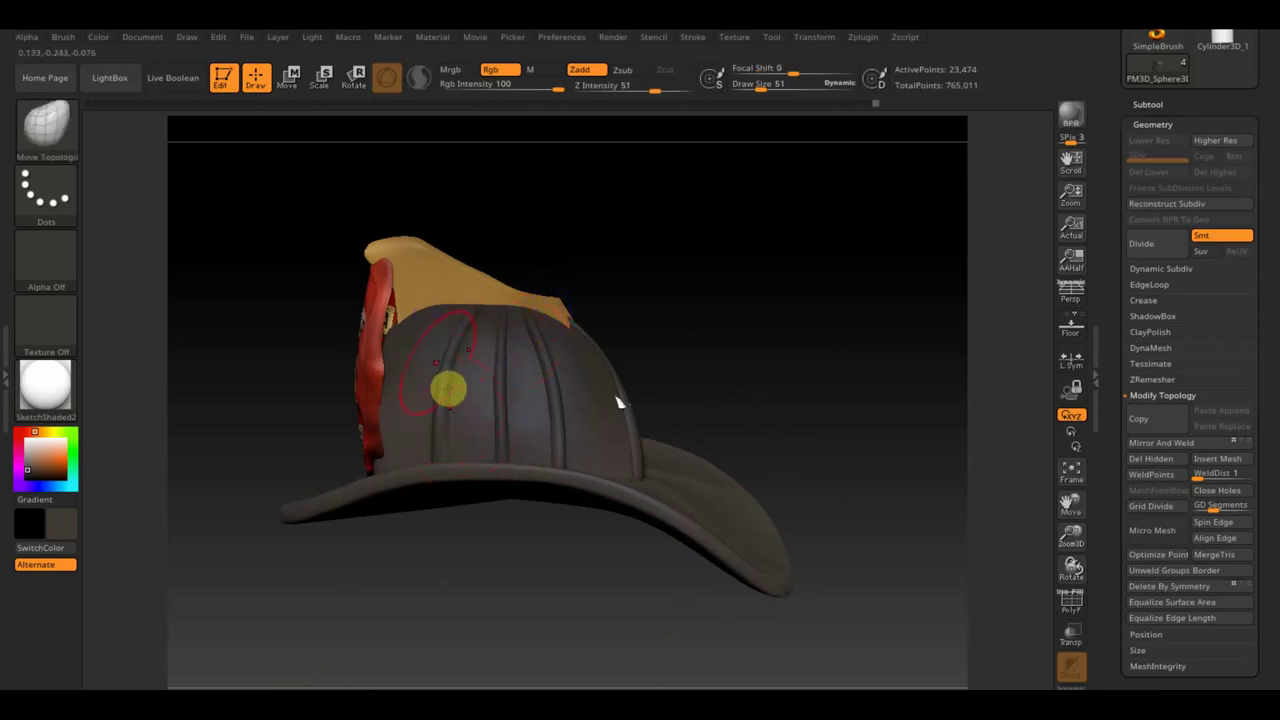
key("shift")
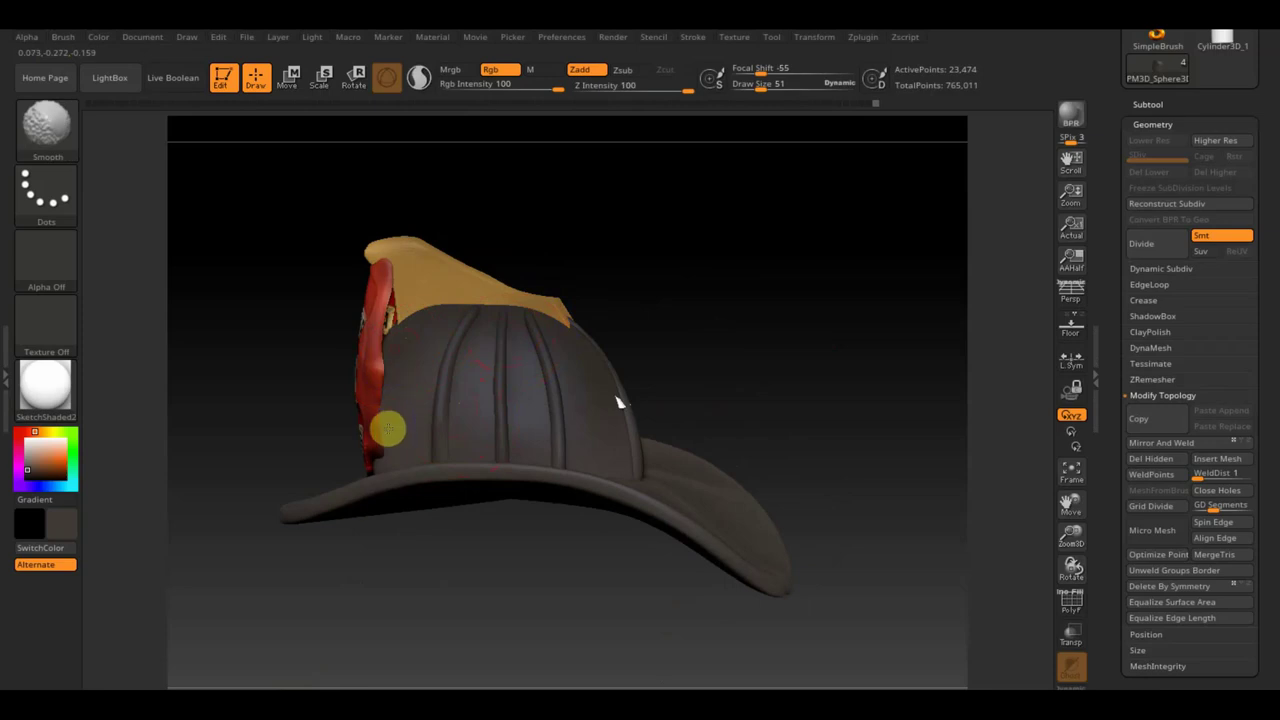
- Trim the top off the PM3D_Cube3D1 crest with a TrimCurve, leaving 9,459 active points
mouse_move(560, 257)
left_mouse_down()
mouse_move(600, 249)
mouse_move(579, 253)
mouse_move(614, 303)
mouse_move(620, 263)
mouse_move(580, 380)
mouse_move(551, 391)
mouse_move(549, 307)
mouse_move(880, 323)
mouse_move(843, 349)
left_mouse_up()
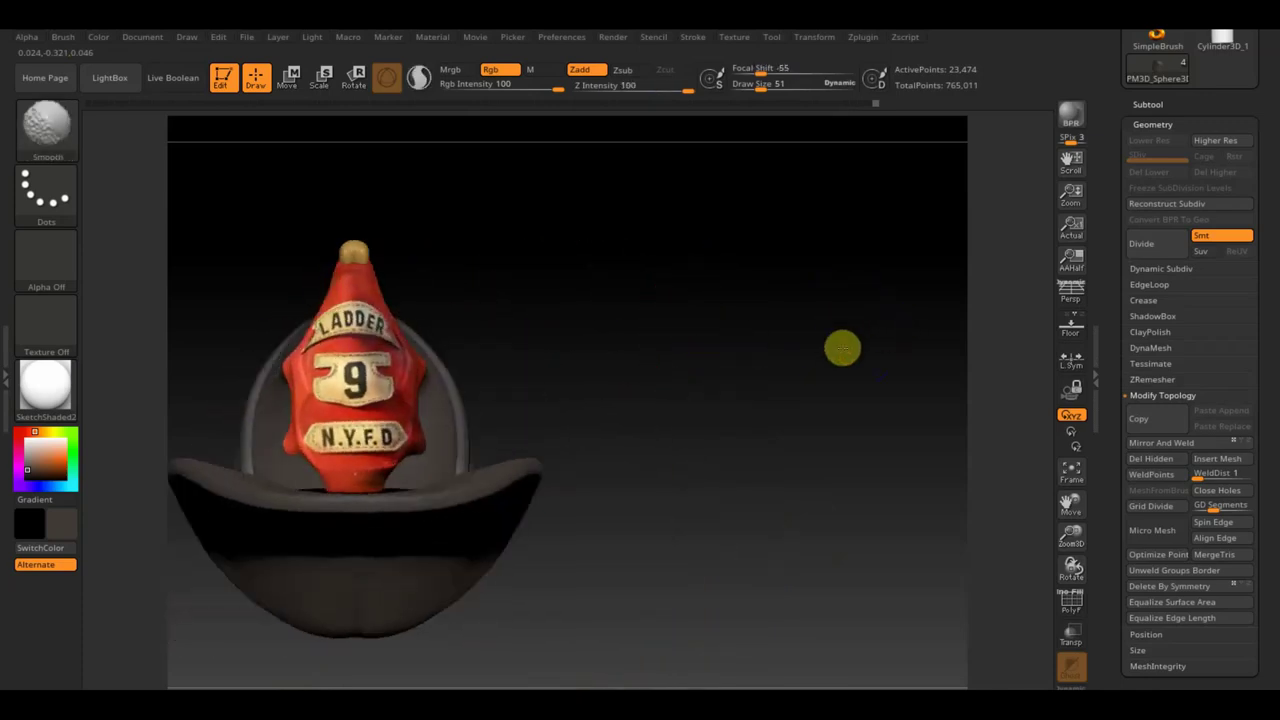
mouse_move(663, 386)
left_mouse_down("alt")
mouse_move(802, 377)
mouse_move(774, 306)
mouse_move(789, 303)
mouse_move(829, 391)
mouse_move(791, 331)
mouse_move(786, 414)
mouse_move(886, 430)
mouse_move(857, 417)
left_mouse_up("alt")
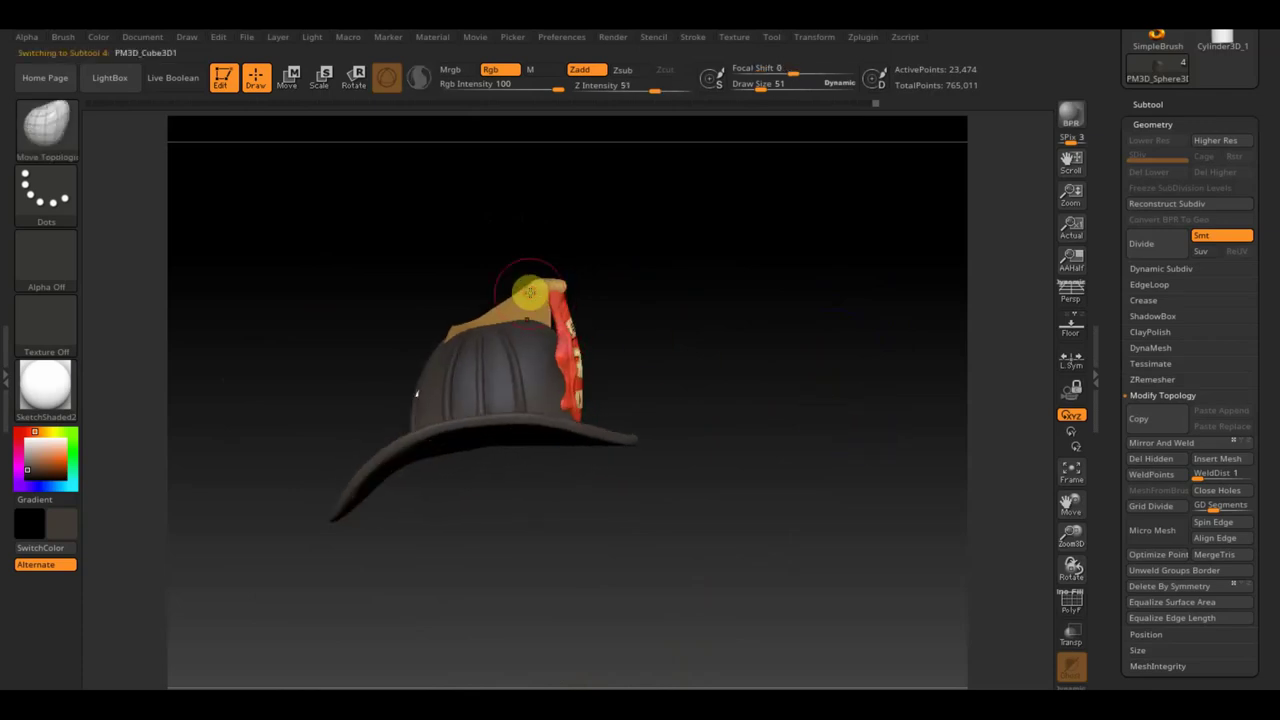
mouse_move(614, 549)
left_mouse_down("ctrl+shift")
mouse_move(411, 369)
mouse_move(400, 294)
left_mouse_up("ctrl+shift")
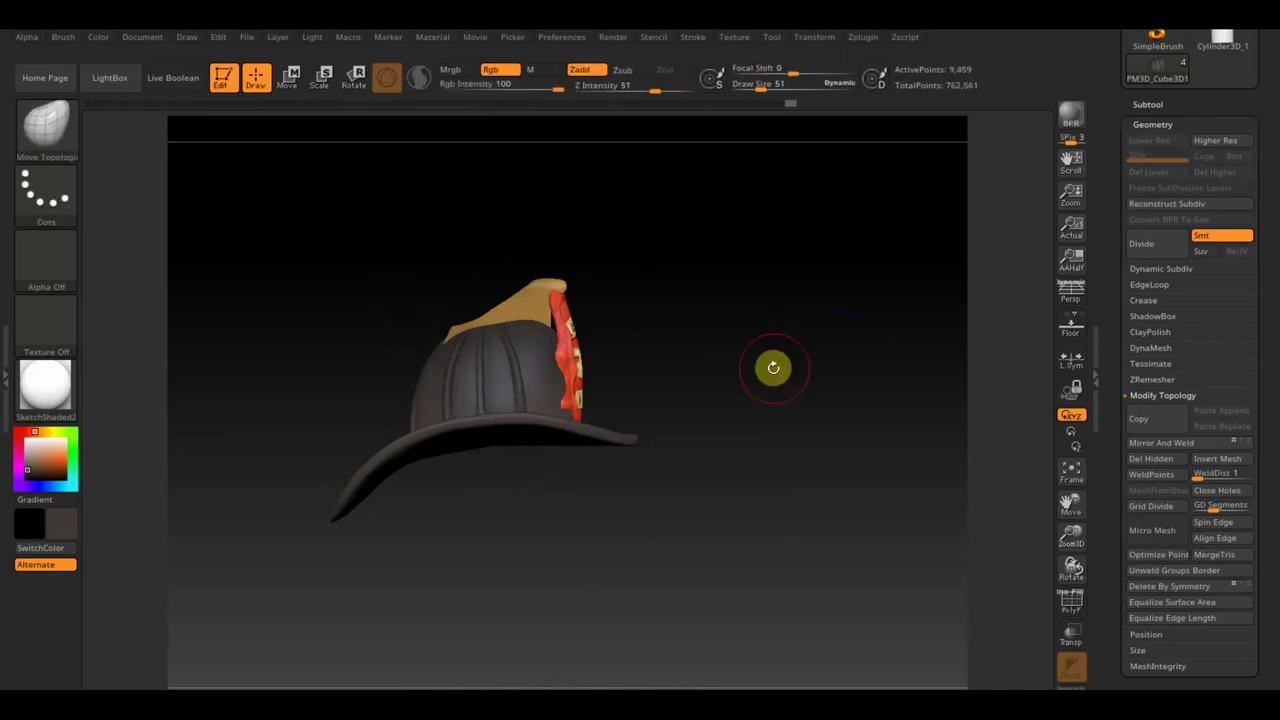
mouse_move(811, 371)
left_mouse_down()
mouse_move(751, 271)
mouse_move(778, 401)
mouse_move(768, 429)
left_mouse_up()
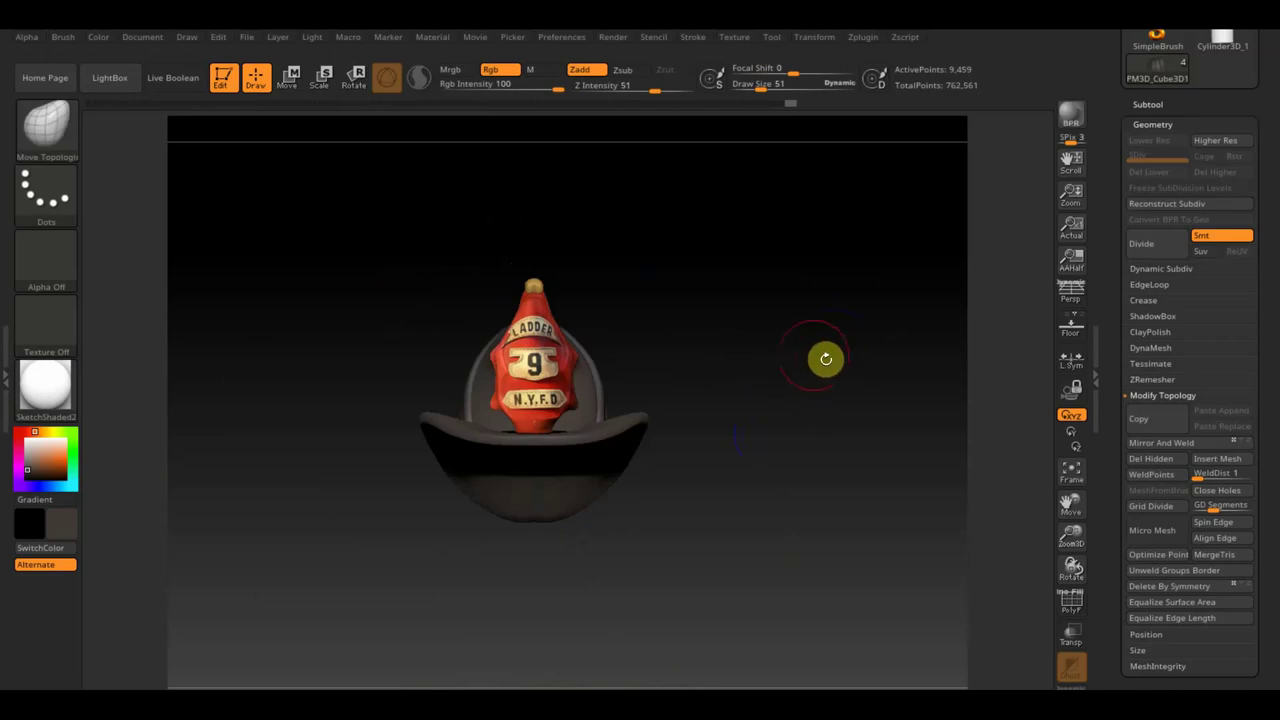
left_click_drag(826, 358, 1030, 258, "shift")
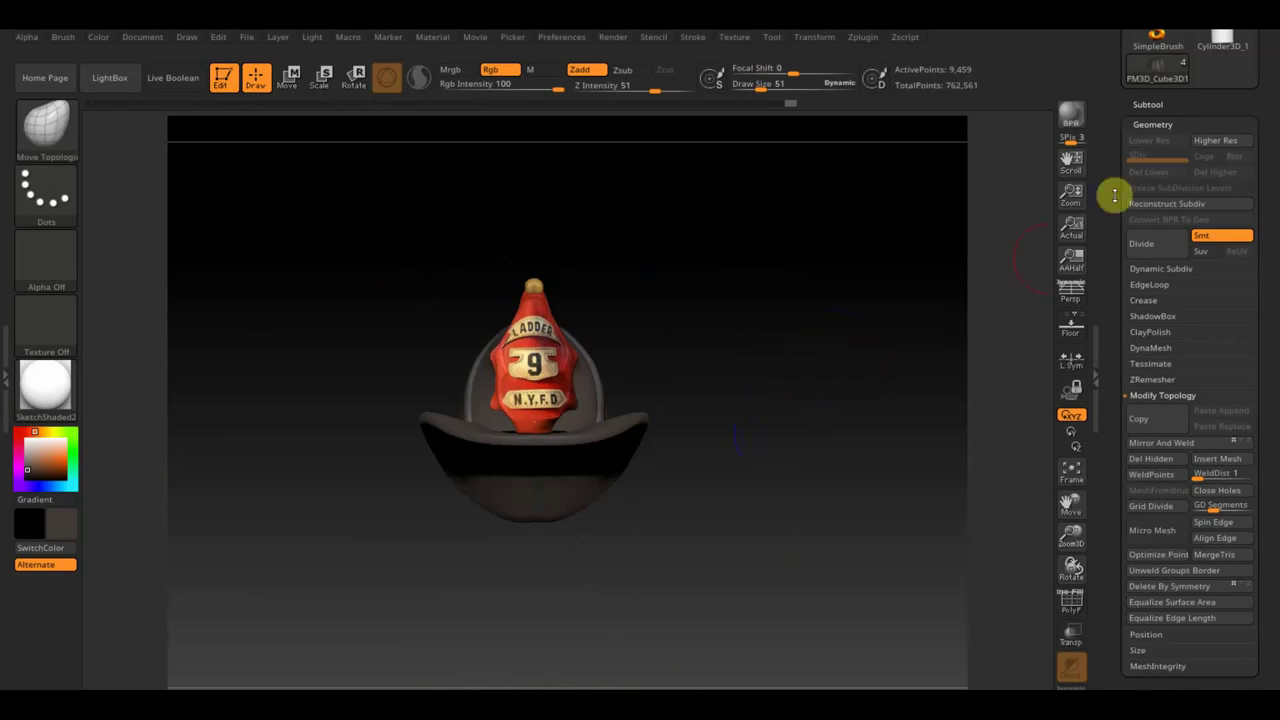
- Save the helmet as a .zpr project on the desktop, then reselect PM3D_Cylinder3D_1
left_click(1149, 103)
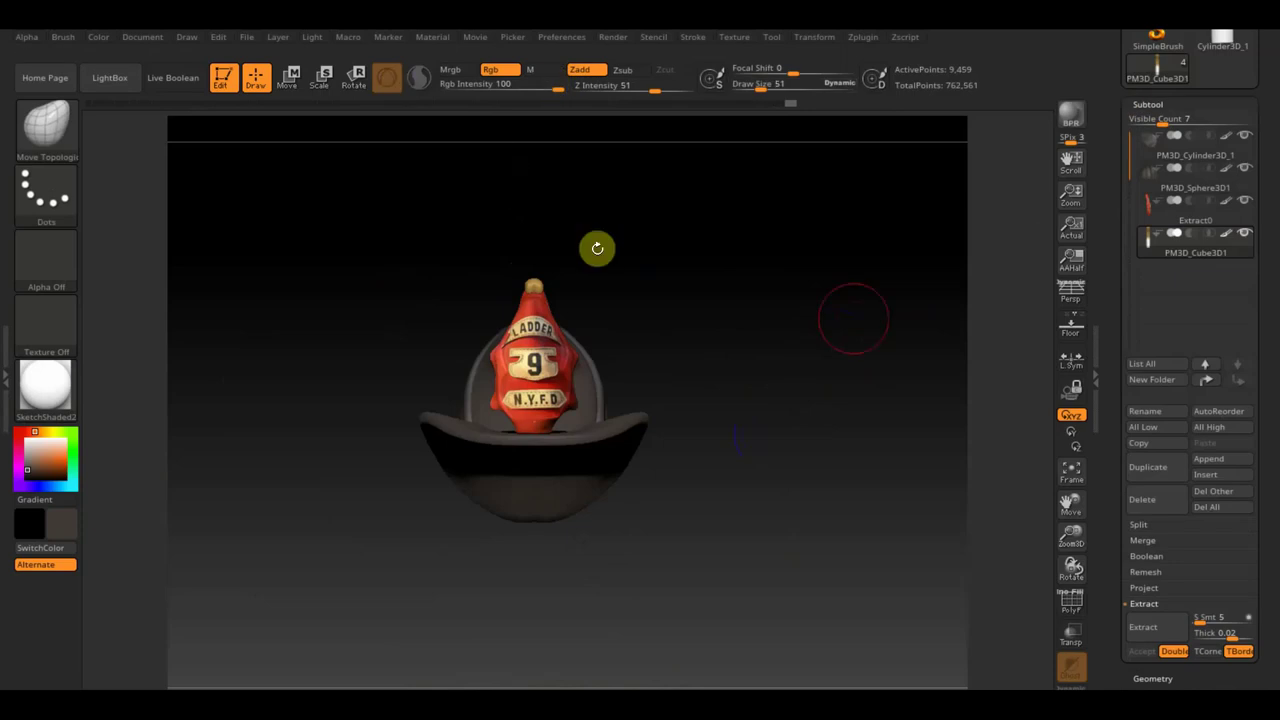
left_click(252, 40)
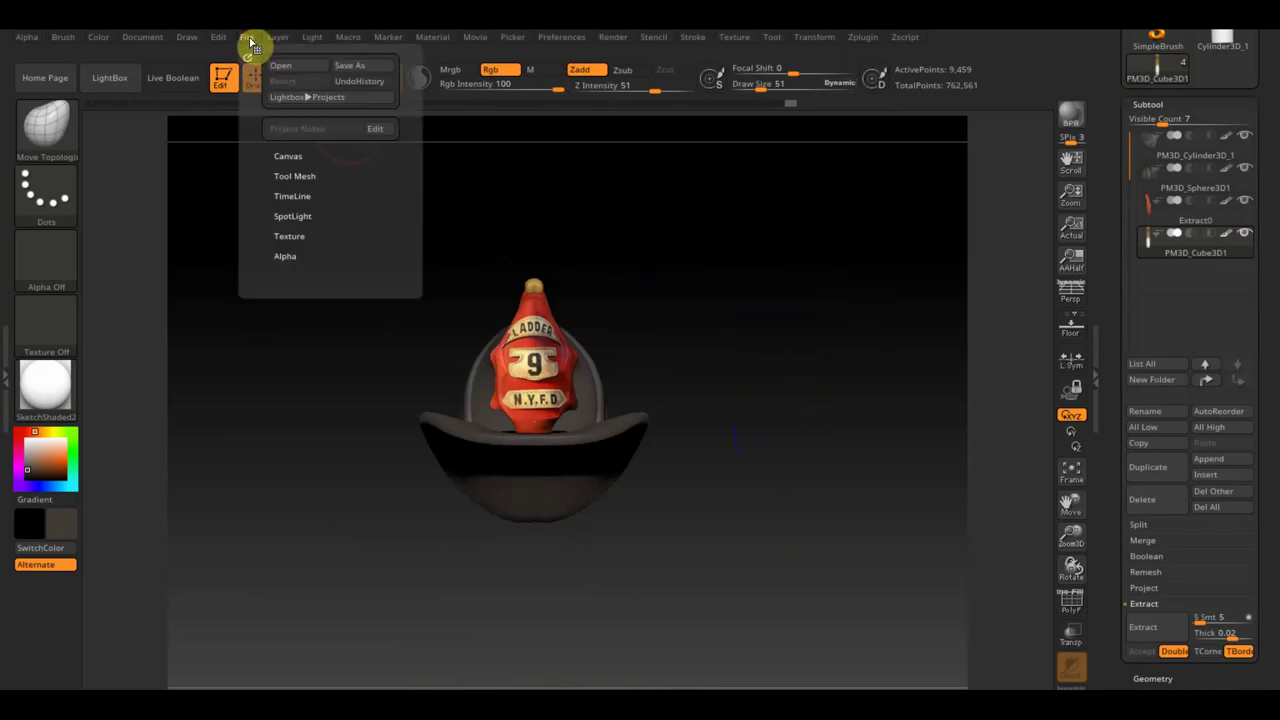
left_click(362, 68)
type("ZBrushProject шлем")
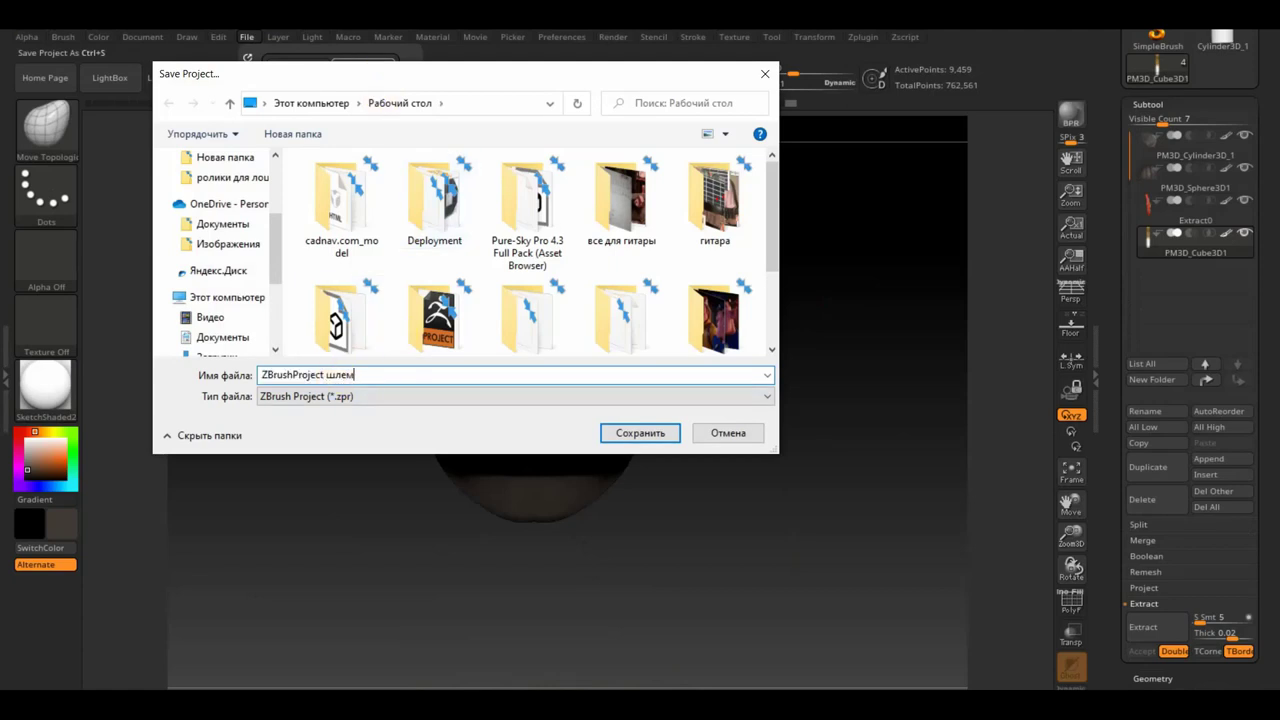
key("Return")
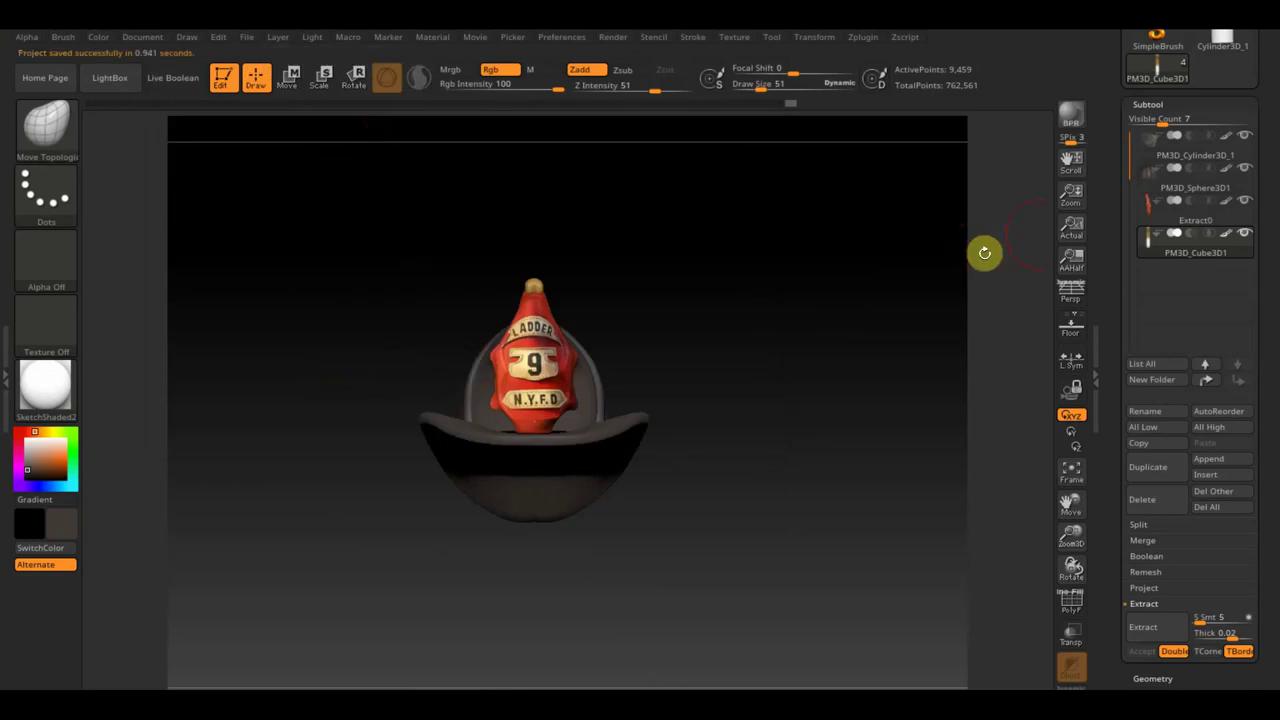
left_click(1203, 143)
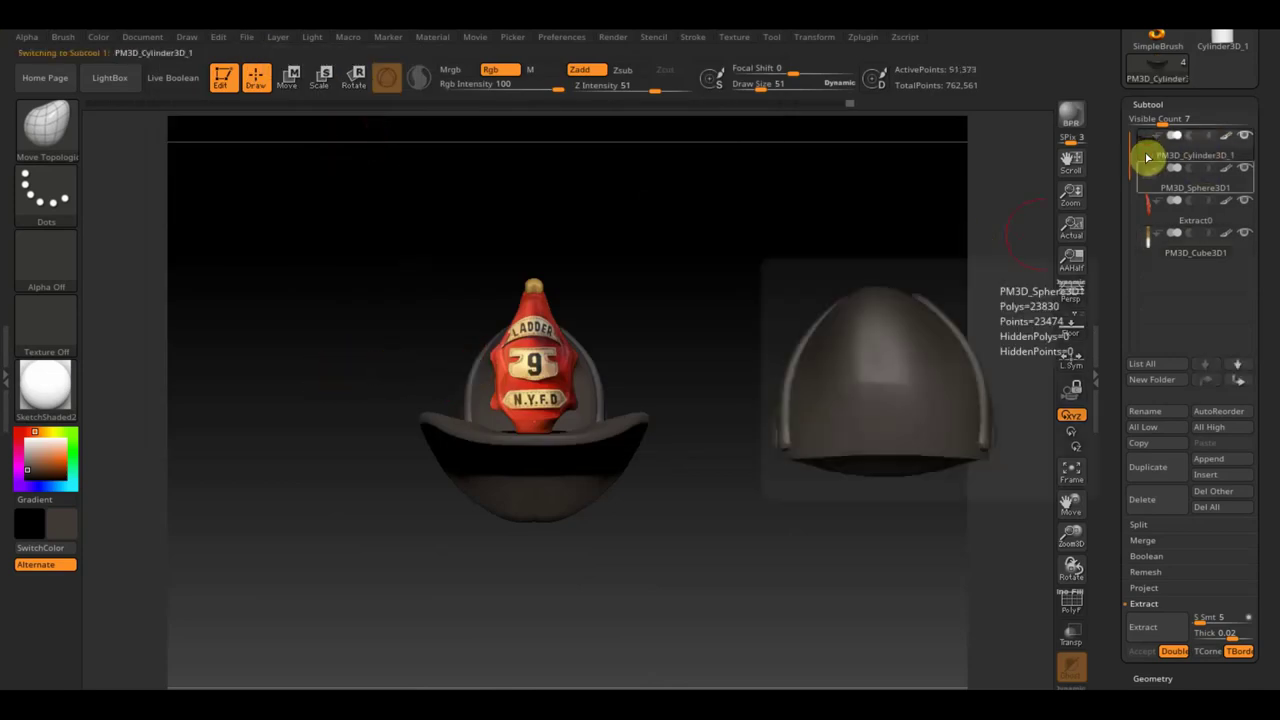
- Move Extract0 to the bottom of the subtool list and select PM3D_Cylinder3D_1
left_click(1157, 224)
left_click(1240, 382)
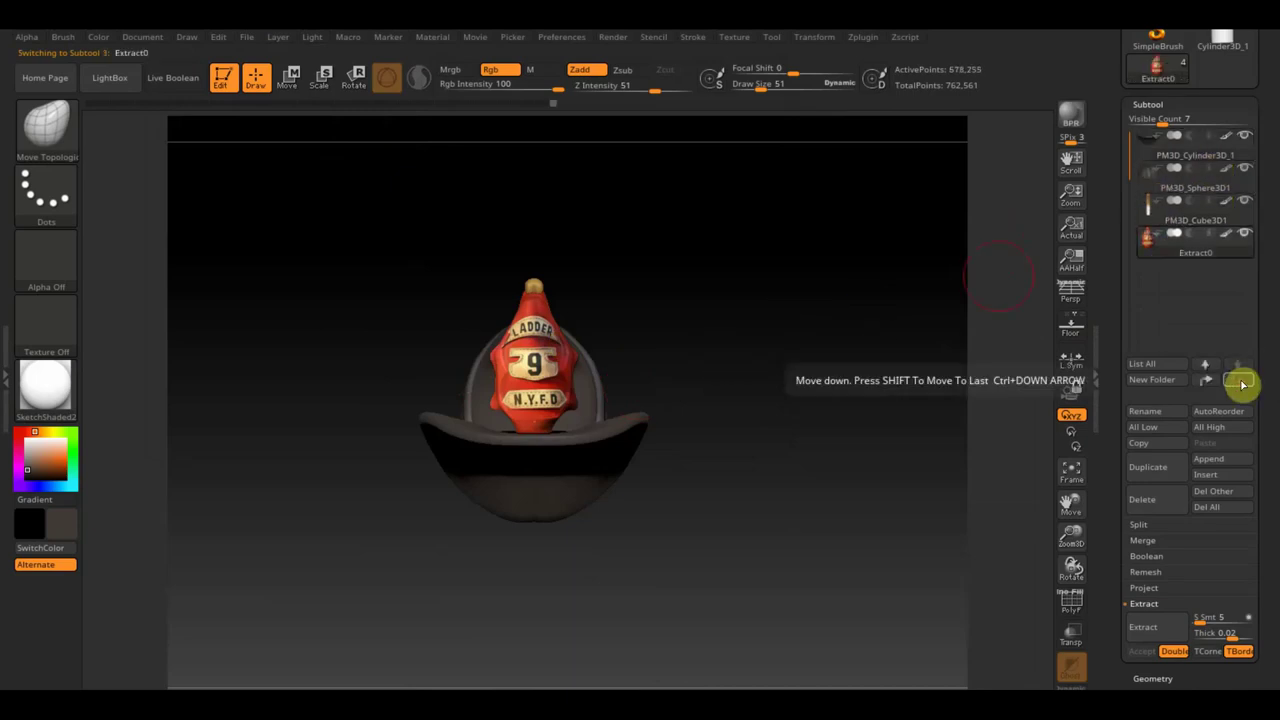
left_click(1149, 149)
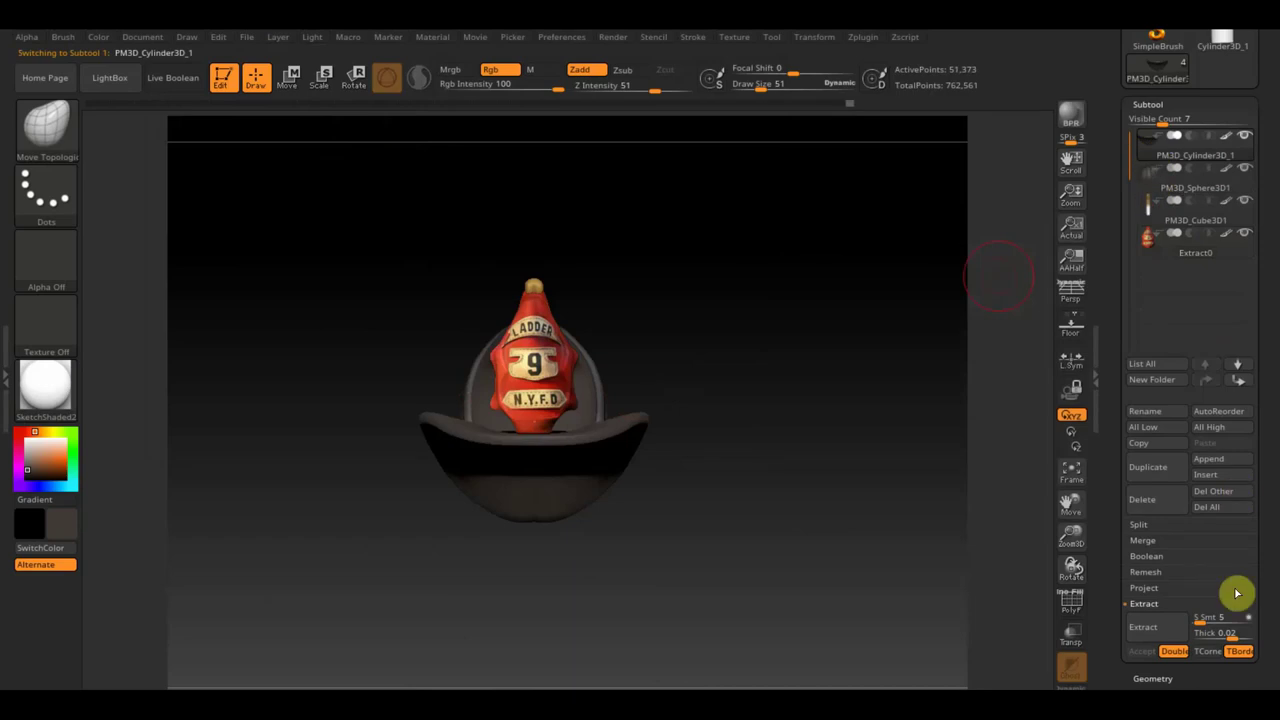
- MergeDown the brim, dome and crest into one subtool and hide the Extract0 shield
left_click(1145, 541)
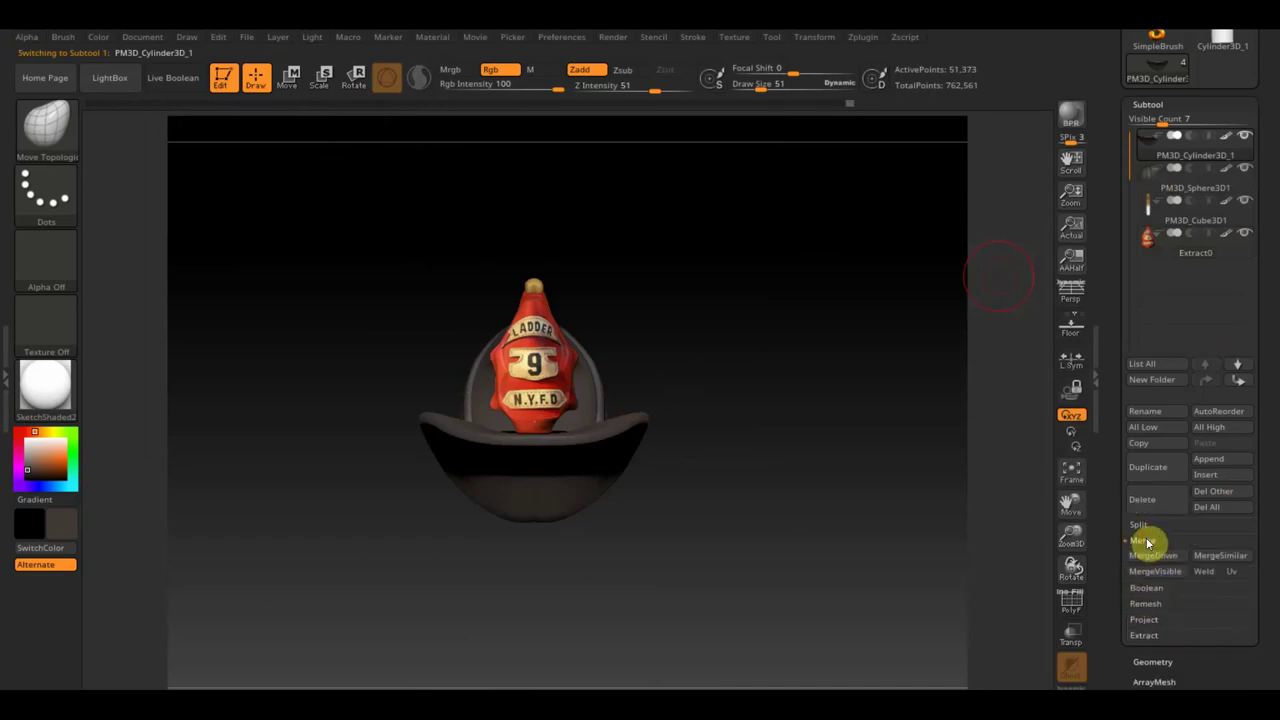
left_click(1153, 555)
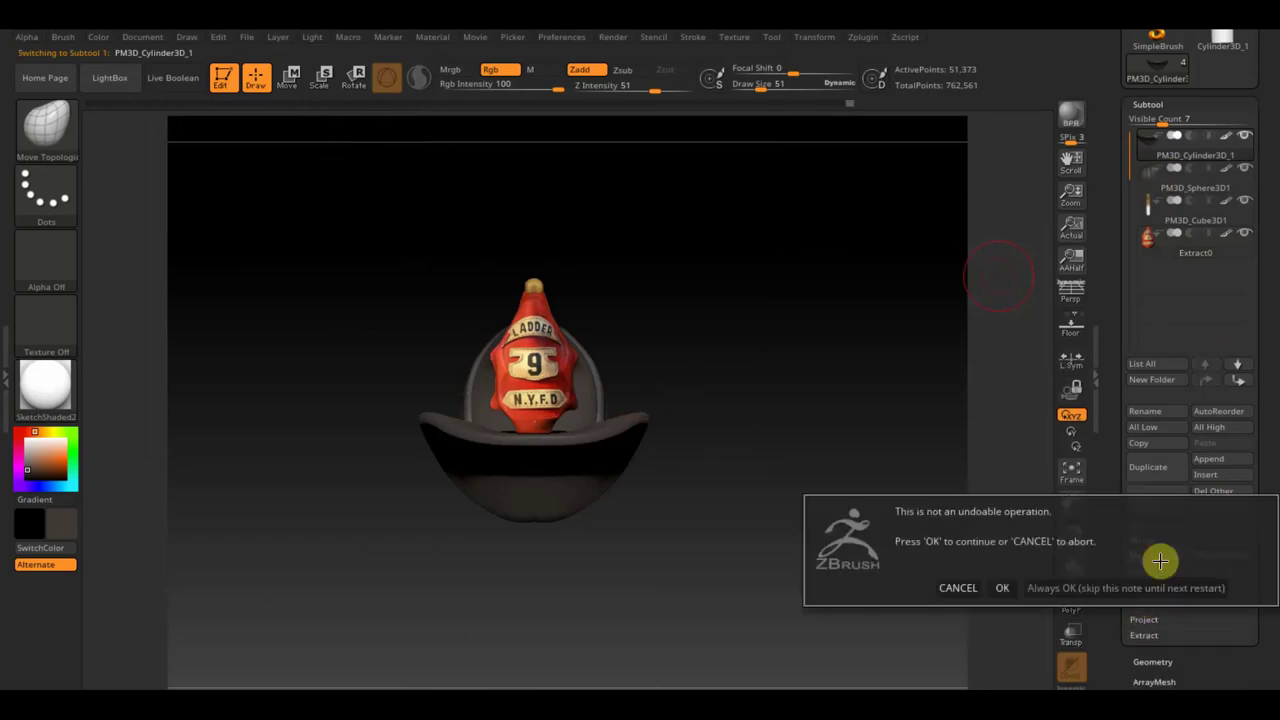
left_click(1000, 588)
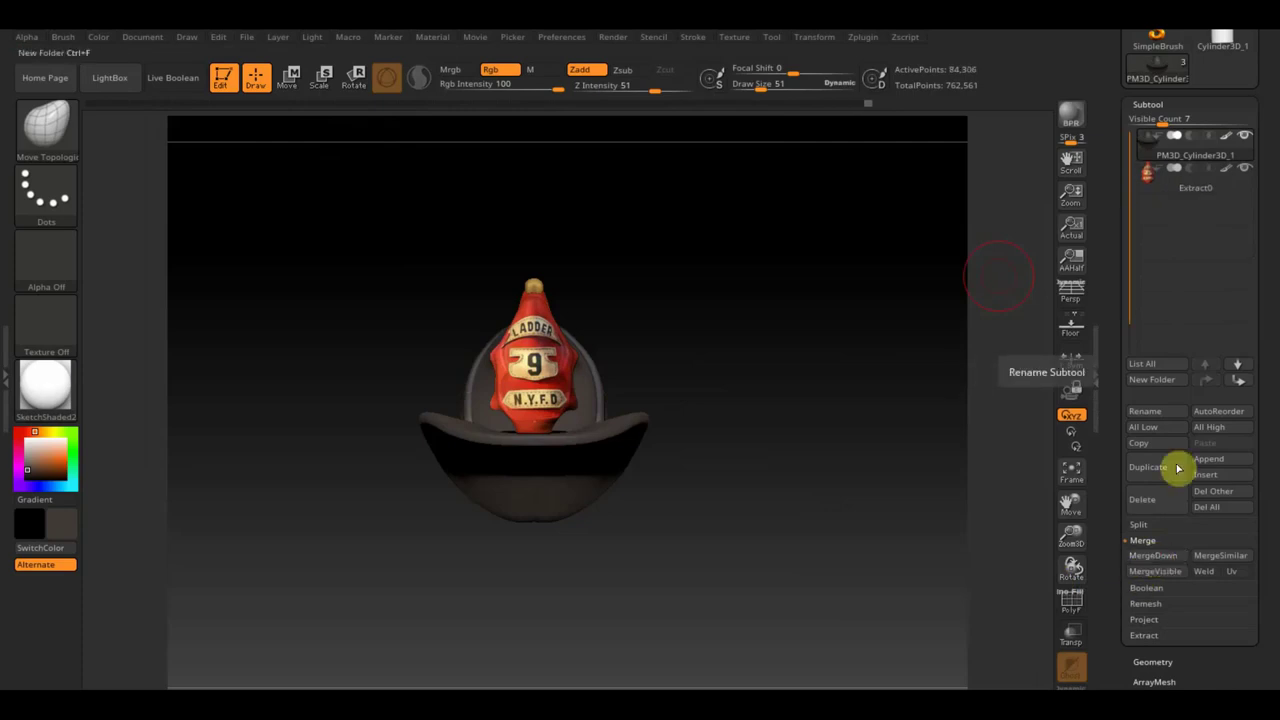
left_click(1244, 167)
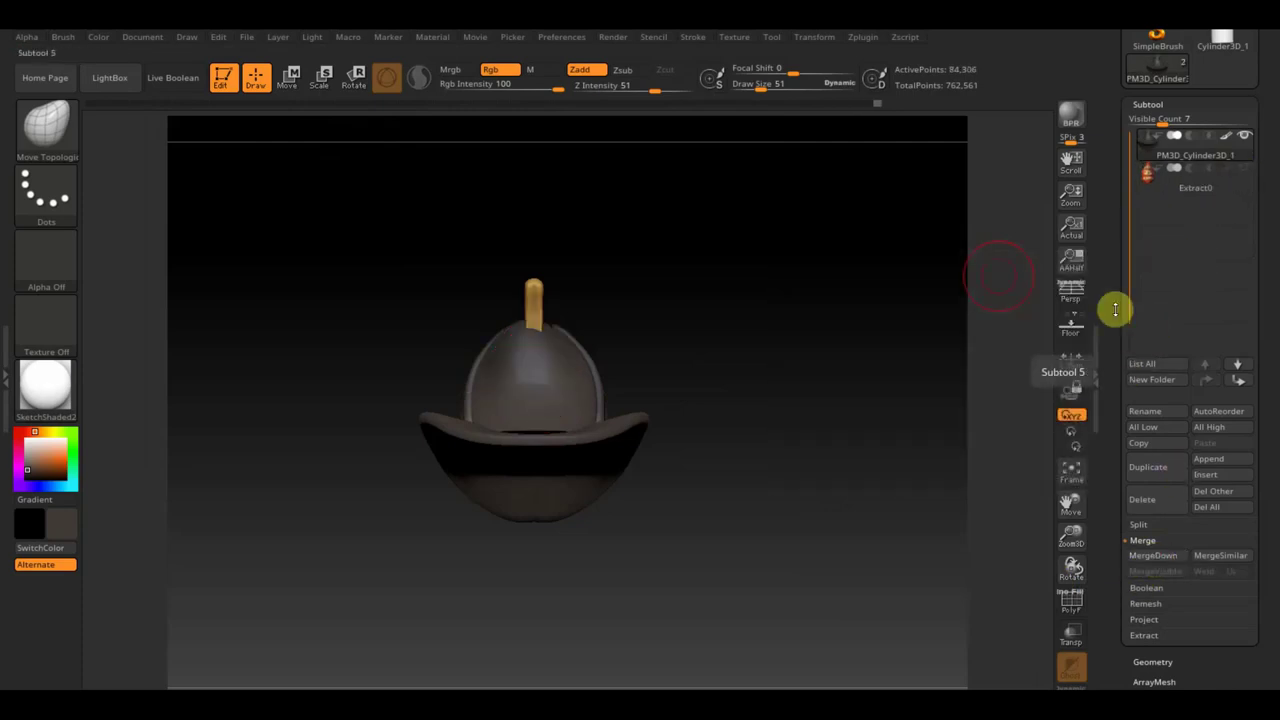
- Inspect the merged helmet from front, side and three-quarter angles, and raise Draw Size to 98
mouse_move(786, 394)
left_mouse_down()
mouse_move(774, 460)
mouse_move(773, 413)
mouse_move(794, 440)
left_mouse_up()
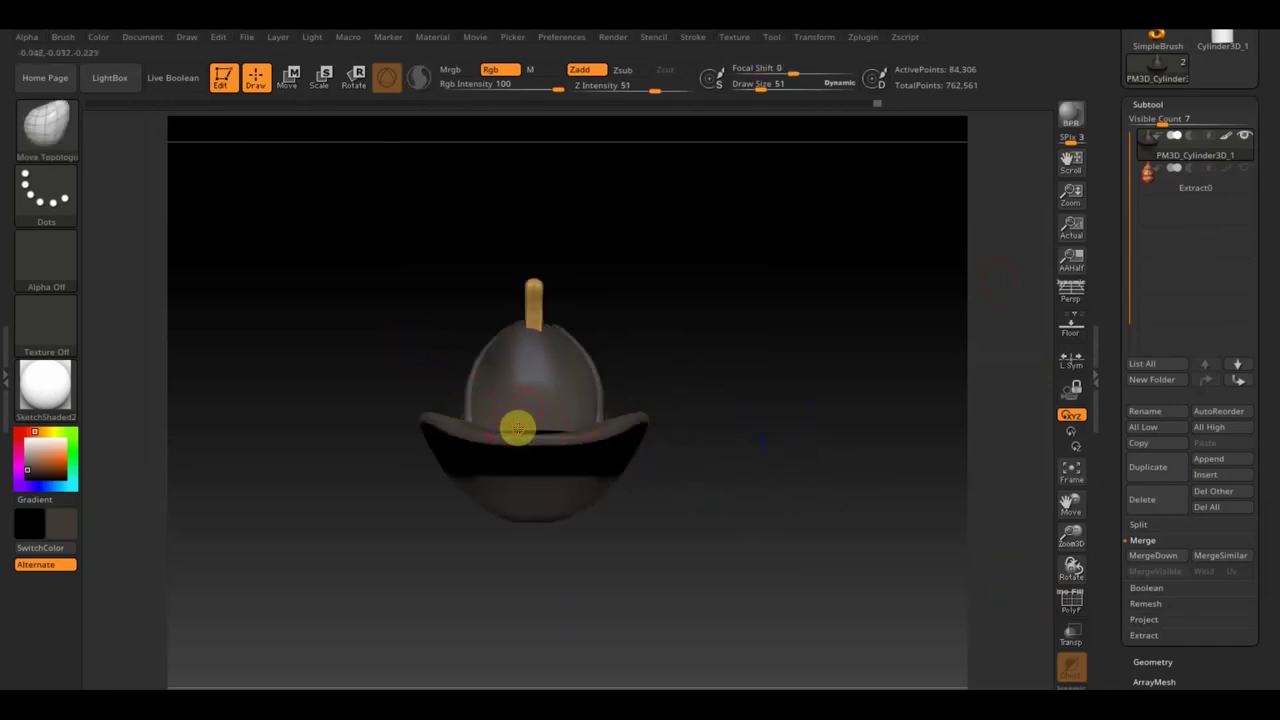
left_click_drag(717, 450, 723, 483)
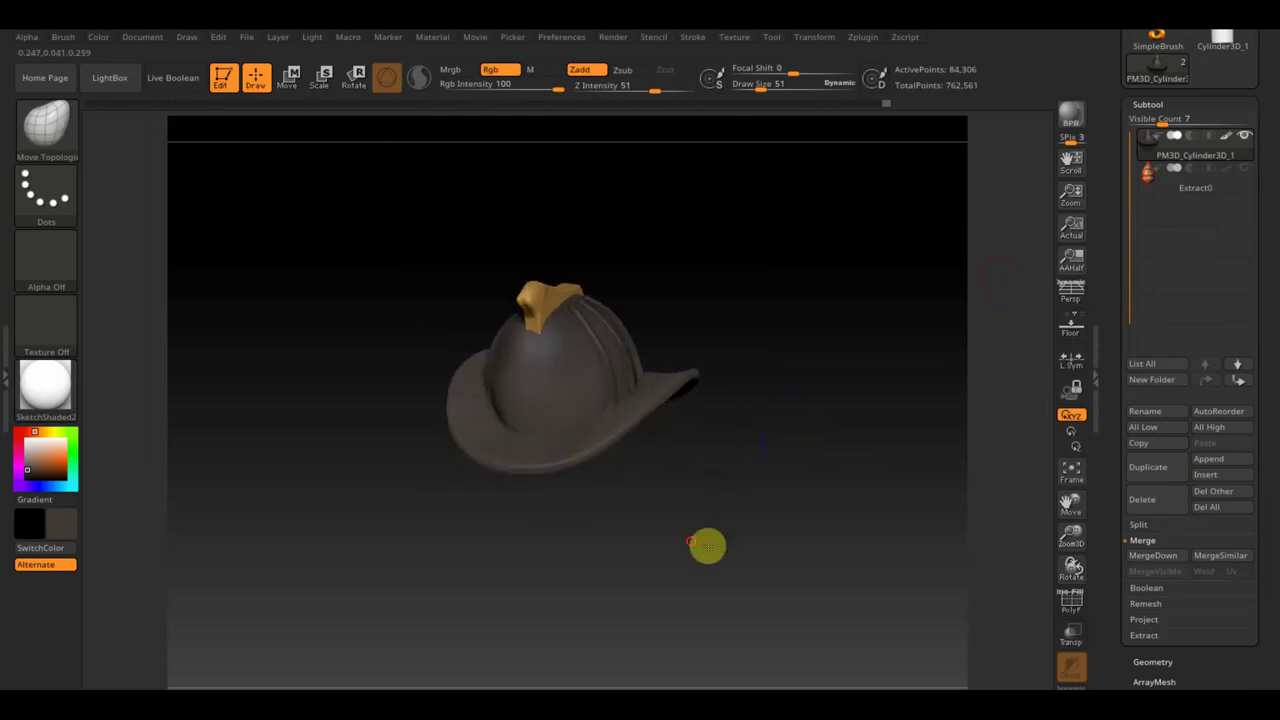
left_click_drag(706, 543, 574, 457)
mouse_move(700, 481)
left_mouse_down()
mouse_move(752, 460)
mouse_move(766, 480)
left_mouse_up()
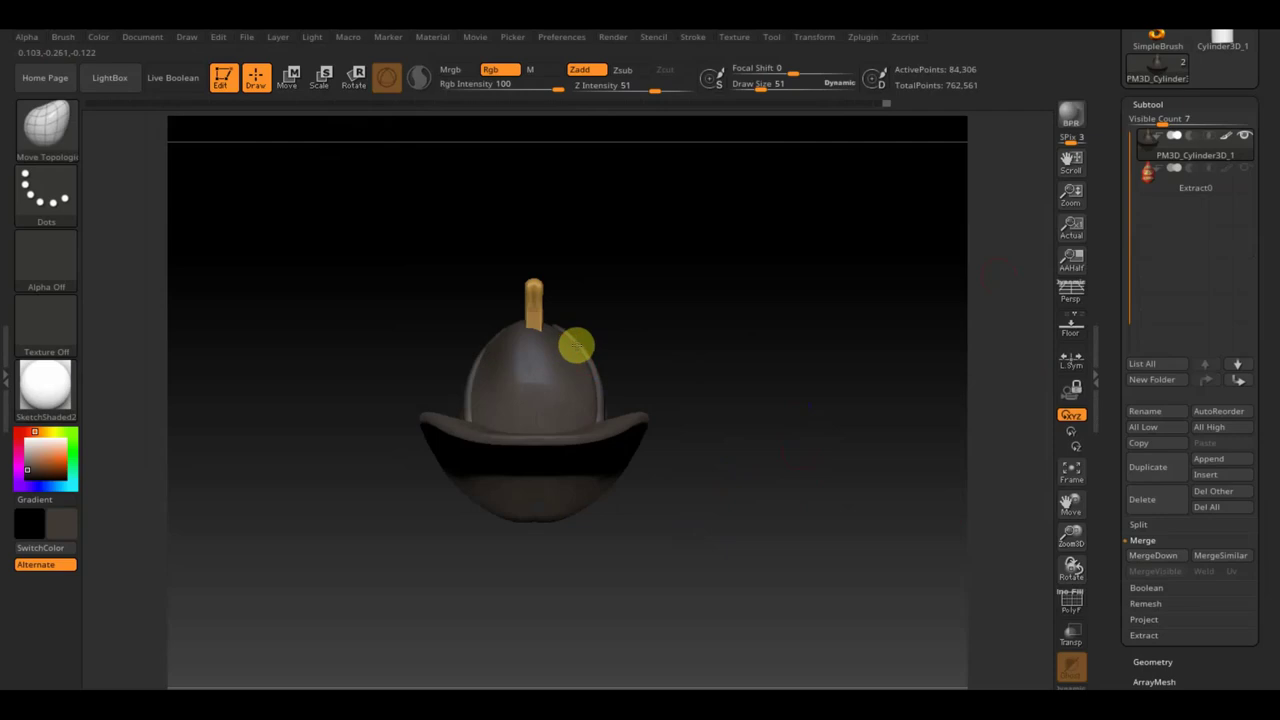
left_click(600, 374)
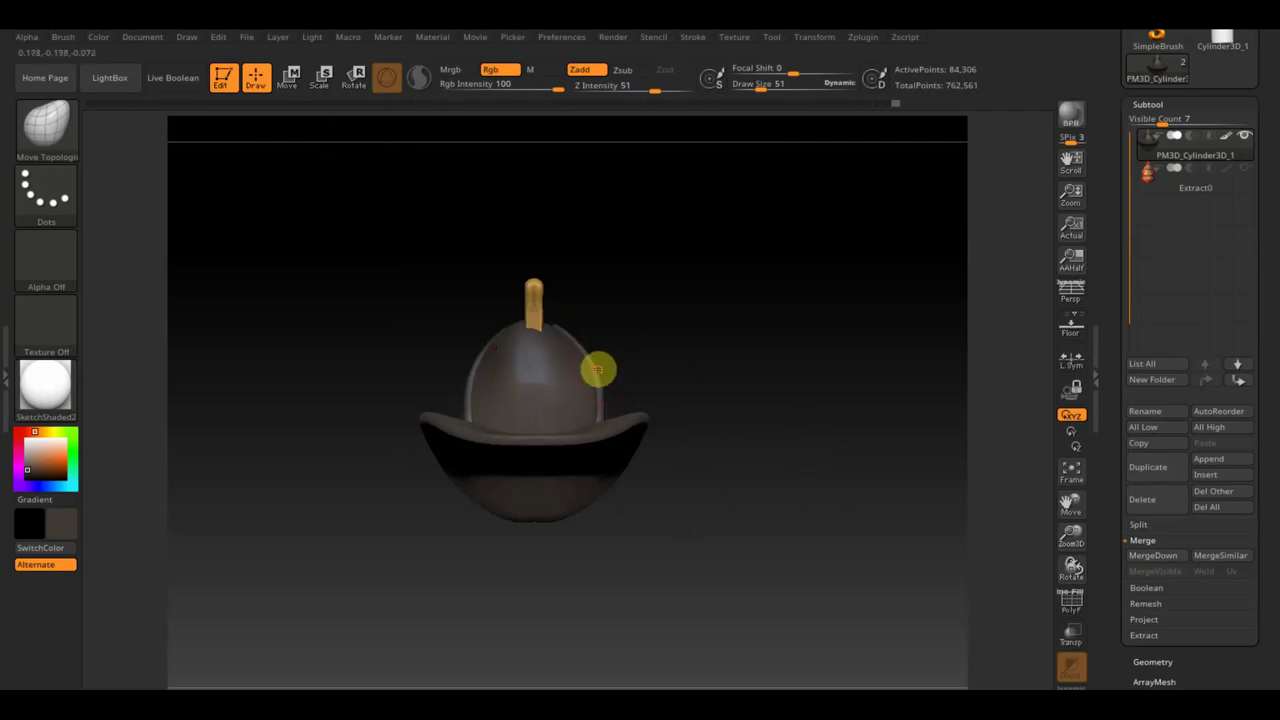
left_click(578, 347)
left_click_drag(578, 341, 727, 350)
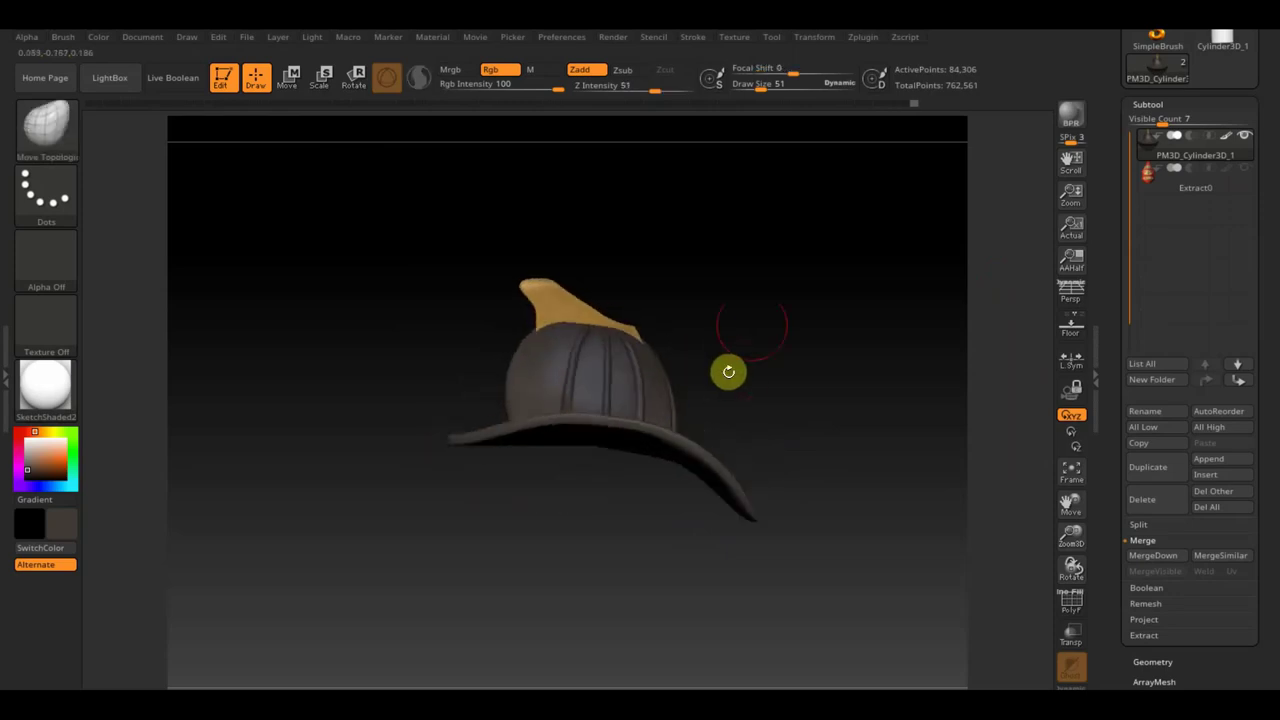
left_click_drag(765, 86, 771, 86)
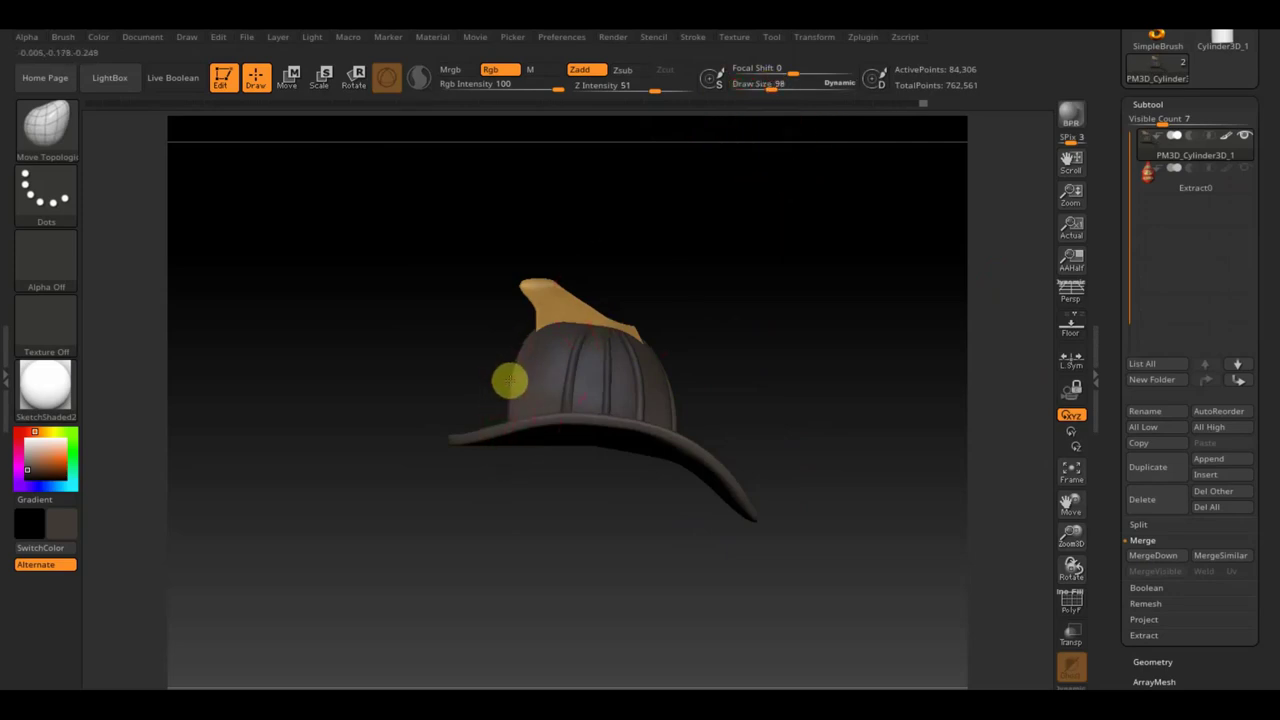
mouse_move(509, 380)
left_mouse_down()
mouse_move(731, 257)
mouse_move(820, 300)
mouse_move(809, 323)
left_mouse_up()
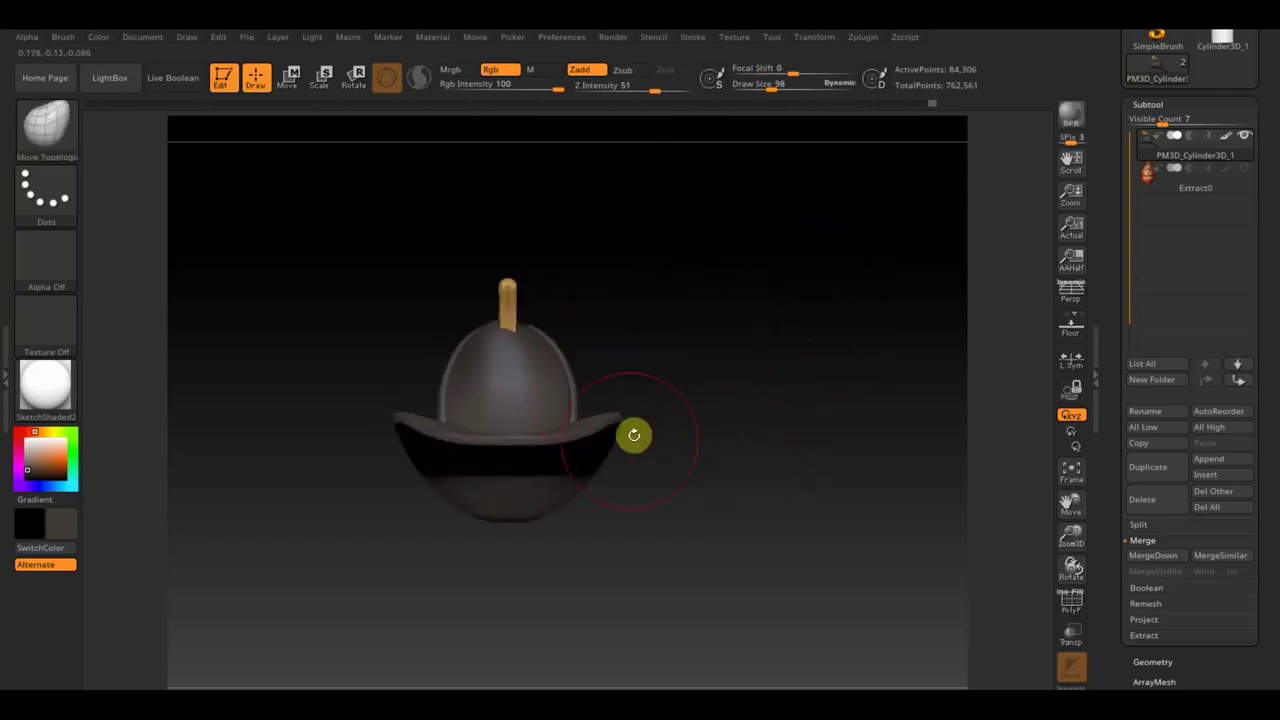
mouse_move(737, 443)
left_mouse_down("shift")
mouse_move(706, 517)
mouse_move(746, 426)
mouse_move(757, 449)
mouse_move(746, 309)
left_mouse_up("shift")
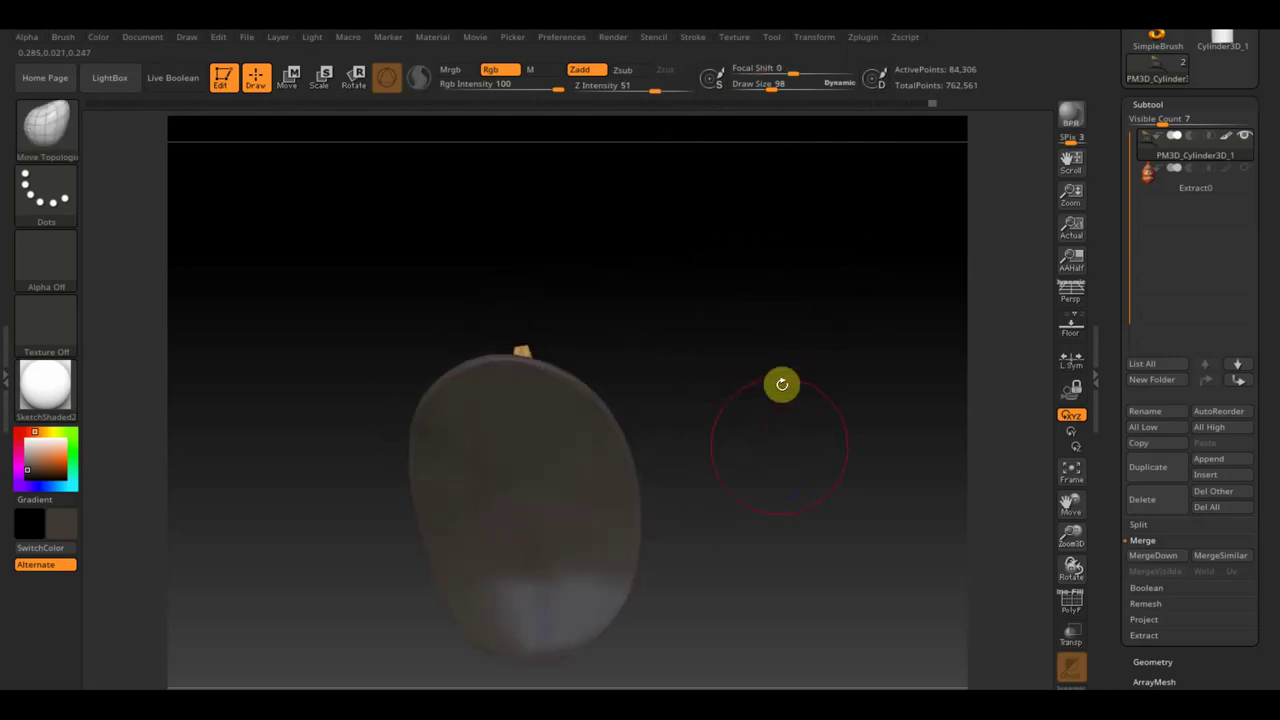
mouse_move(789, 391)
left_mouse_down()
mouse_move(763, 429)
mouse_move(762, 399)
mouse_move(709, 446)
mouse_move(768, 397)
mouse_move(836, 367)
mouse_move(869, 391)
mouse_move(851, 463)
mouse_move(842, 455)
left_mouse_up()
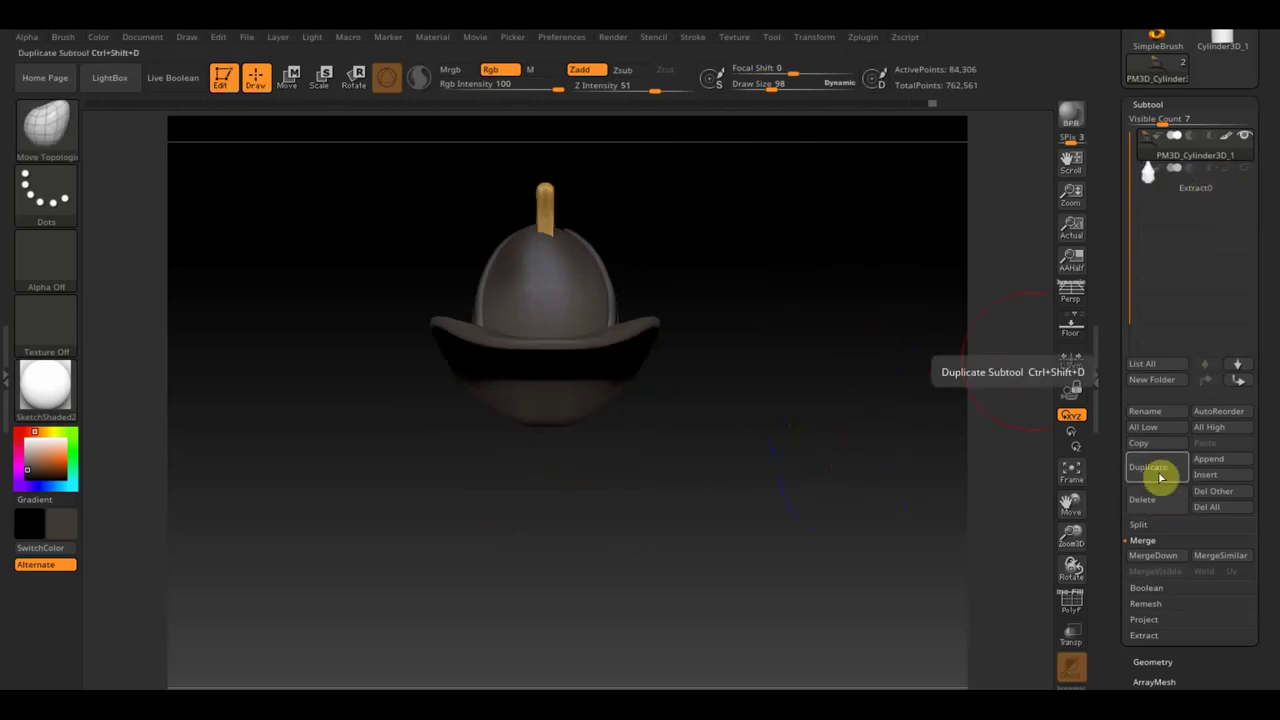
- Apply DynaMesh to the merged helmet shell at resolution 456
left_click(1152, 662)
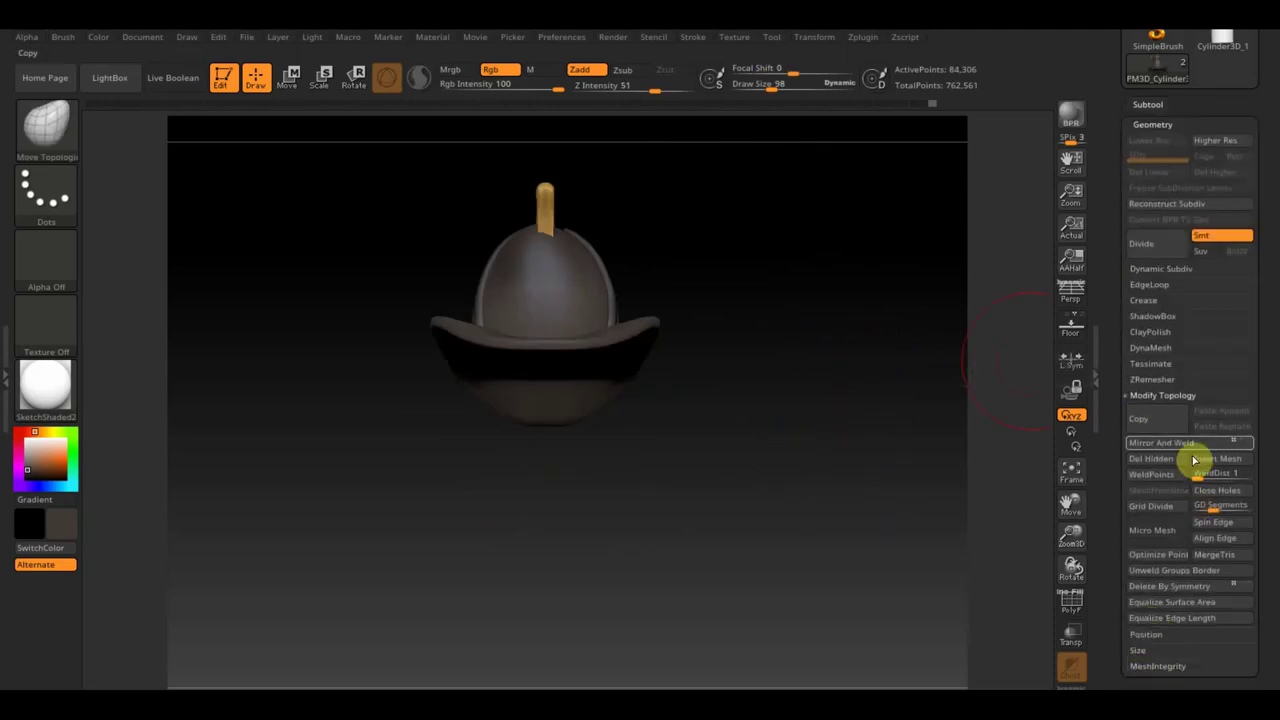
left_click(1153, 347)
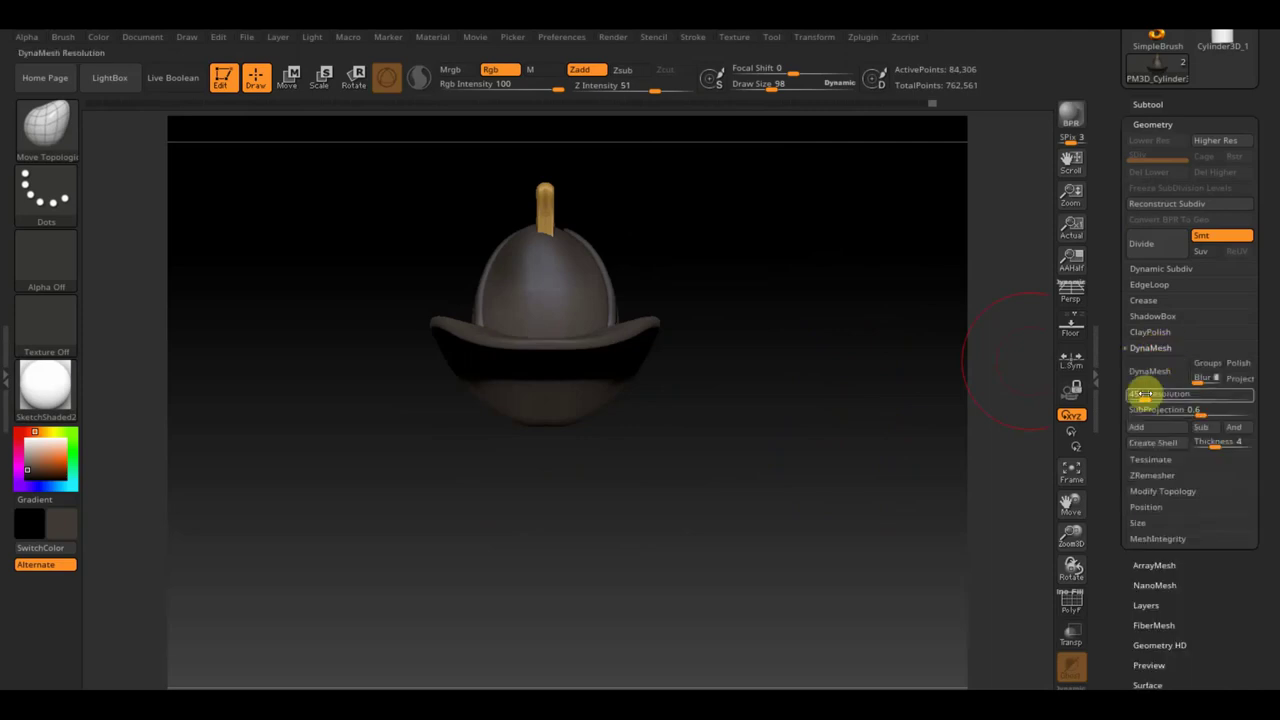
left_click(1152, 380)
mouse_move(860, 366)
left_mouse_down()
mouse_move(936, 406)
mouse_move(823, 374)
mouse_move(817, 443)
mouse_move(846, 462)
left_mouse_up()
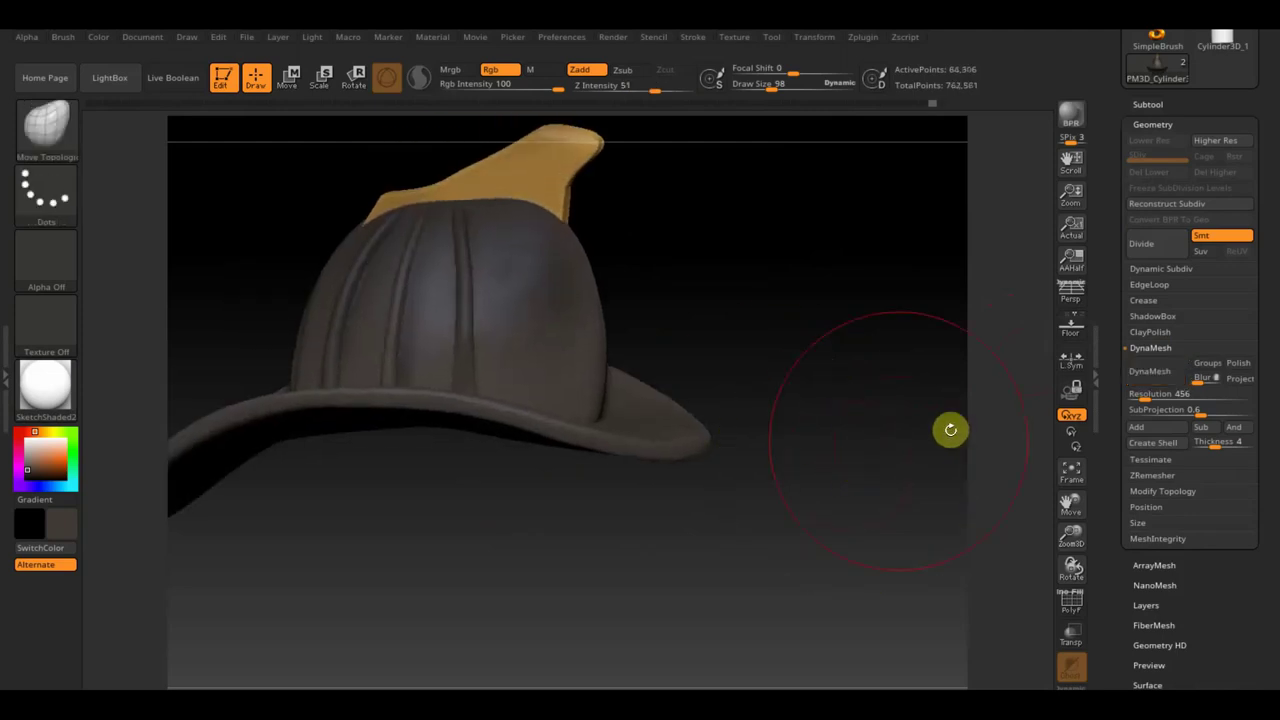
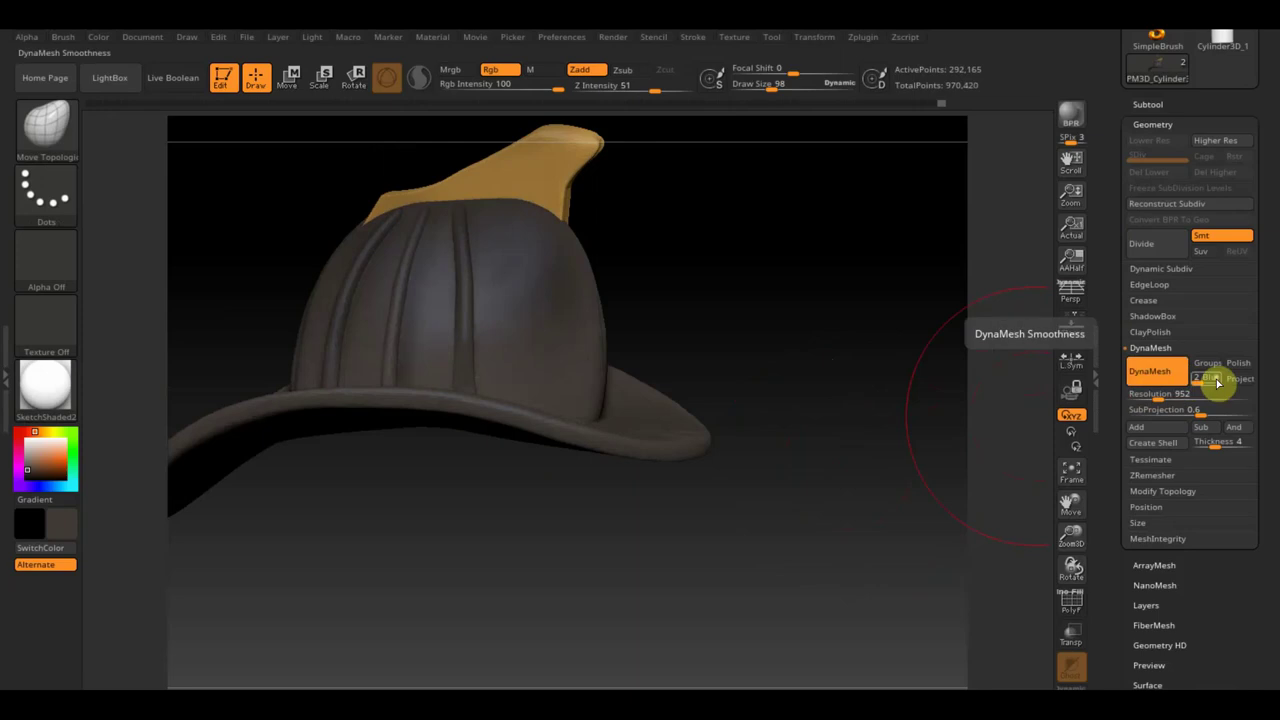
- Duplicate PM3D_Cylinder3D_1 into PM3D_Cylinder3D_2, toggle between both copies, and browse the Append mesh list
scroll(1268, 240, "up", 2)
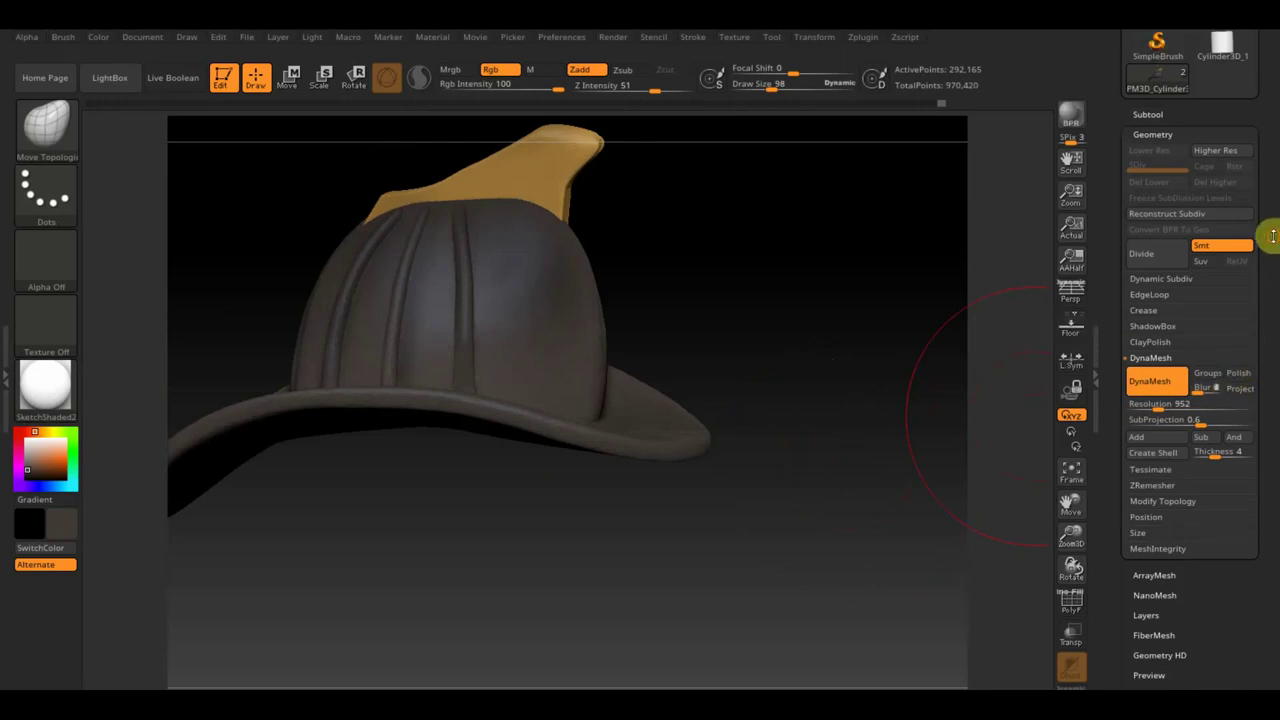
left_click(1150, 145)
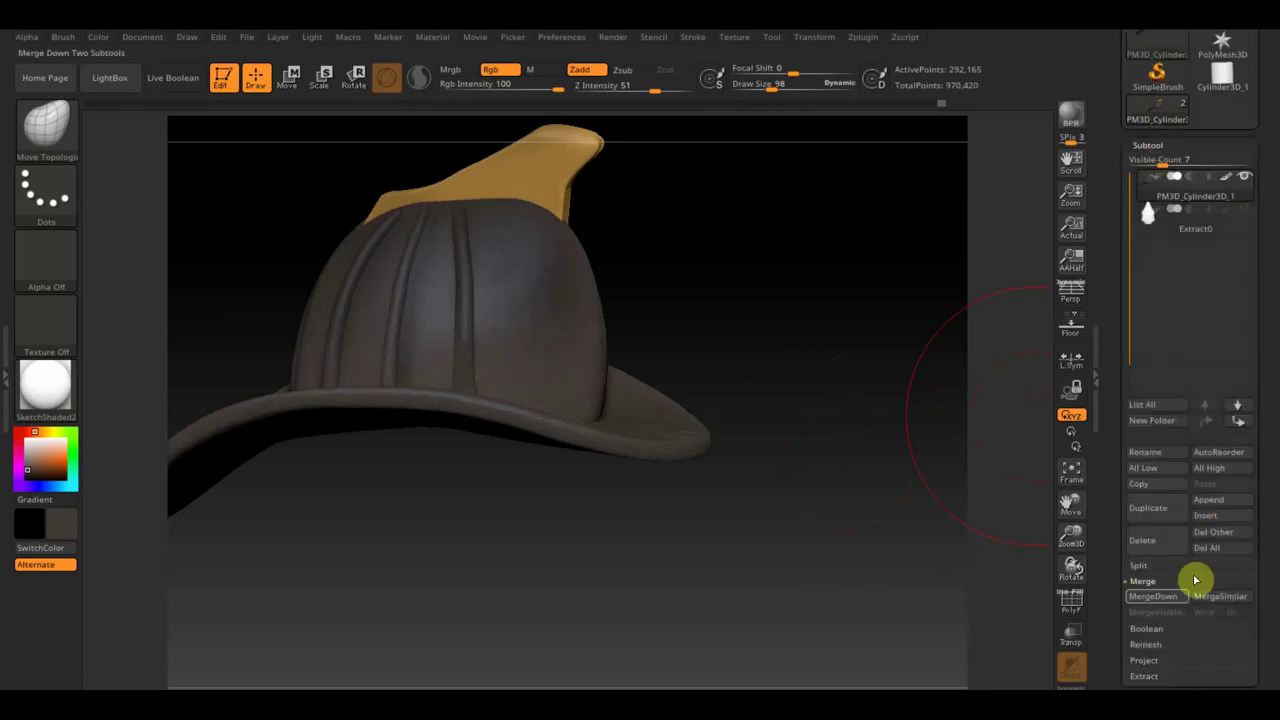
left_click(1150, 507)
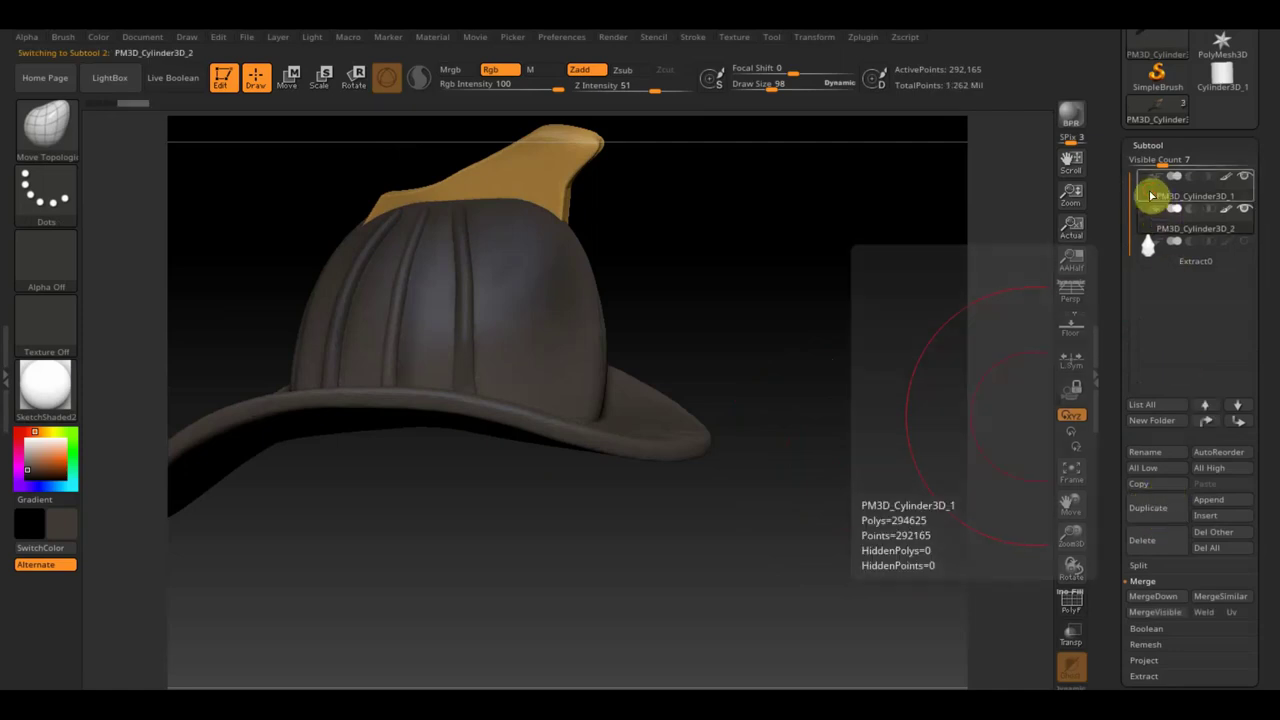
left_click(1151, 196)
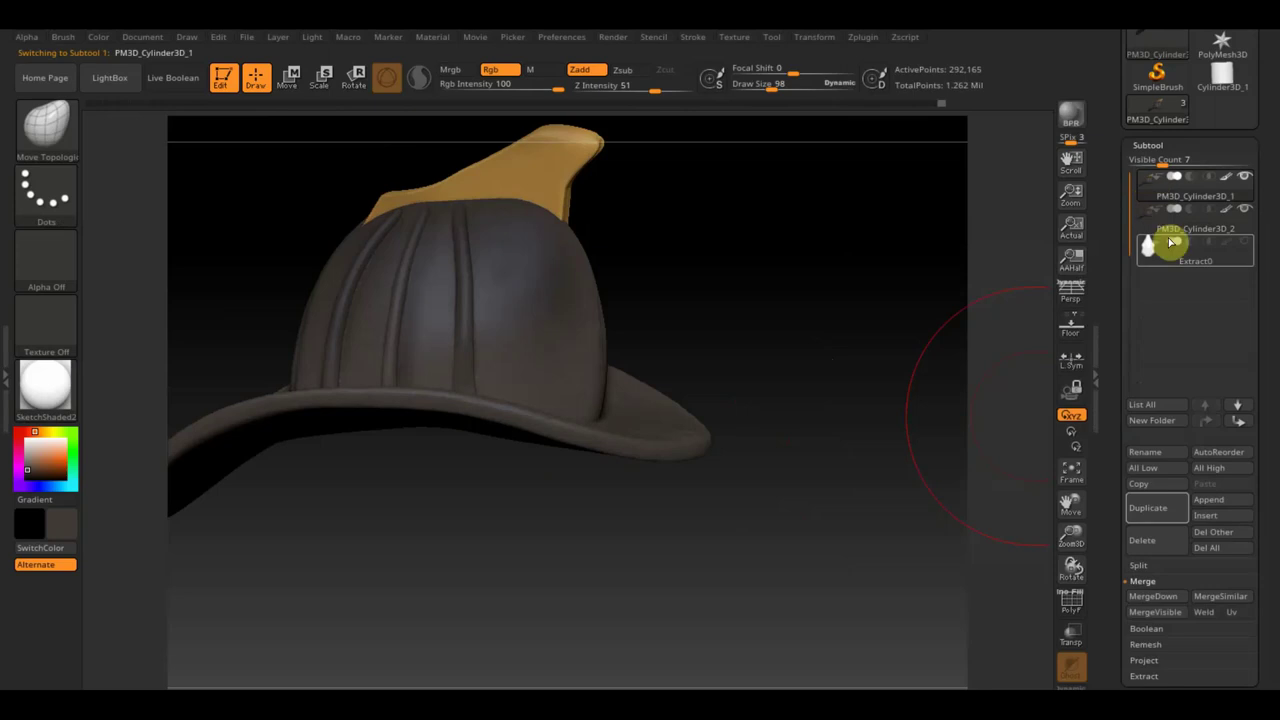
left_click(1160, 228)
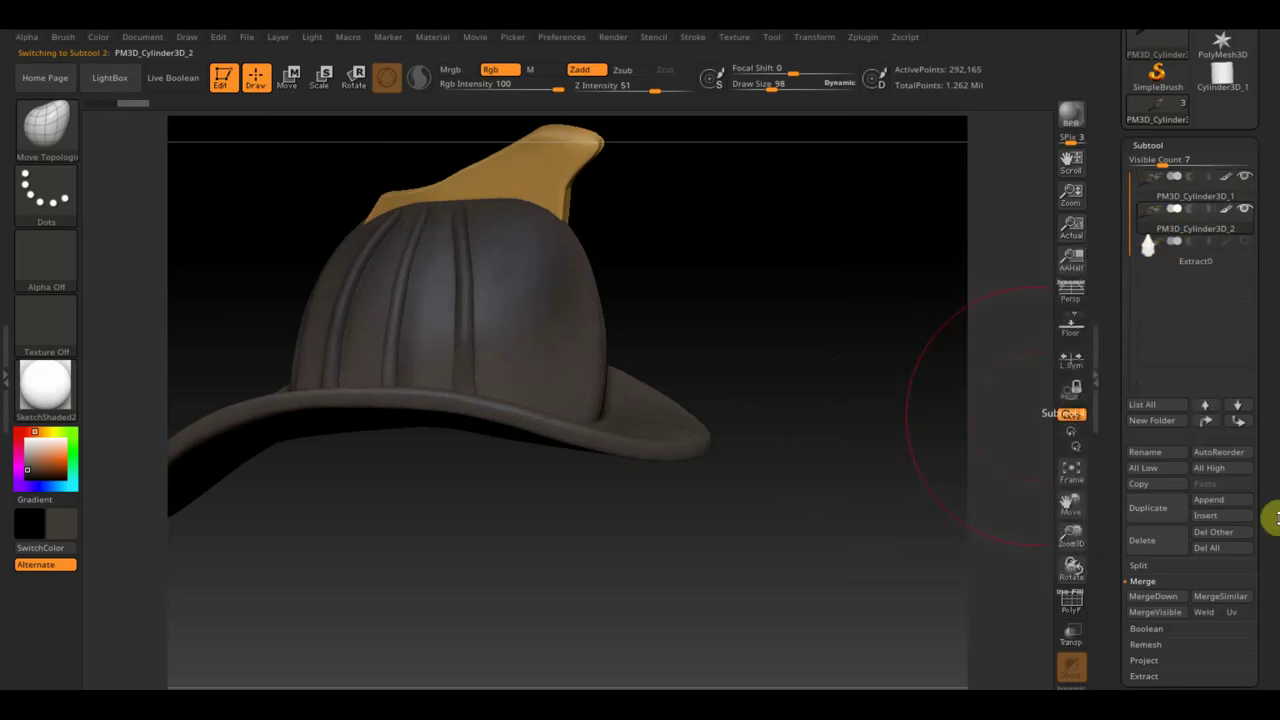
left_click(1218, 503)
mouse_move(751, 495)
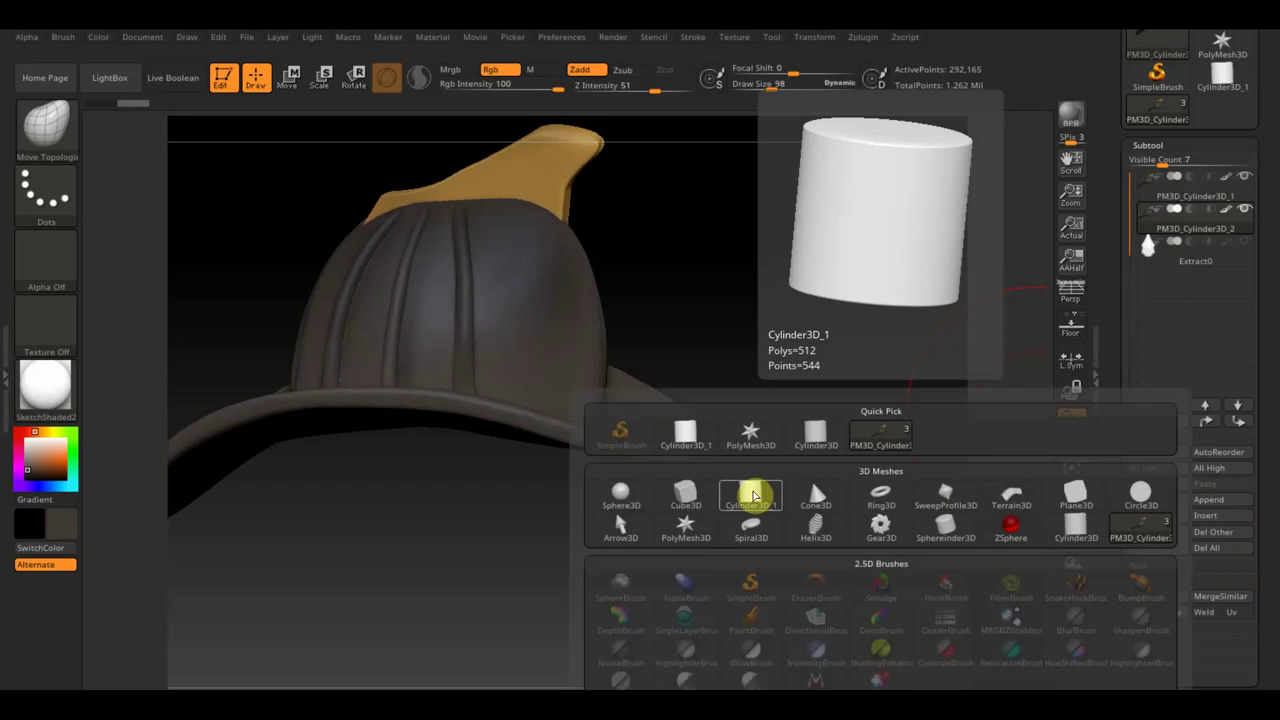
- Dismiss the mesh picker, select PM3D_Cylinder3D_1 and hide the duplicate helmet subtool
left_click(752, 494)
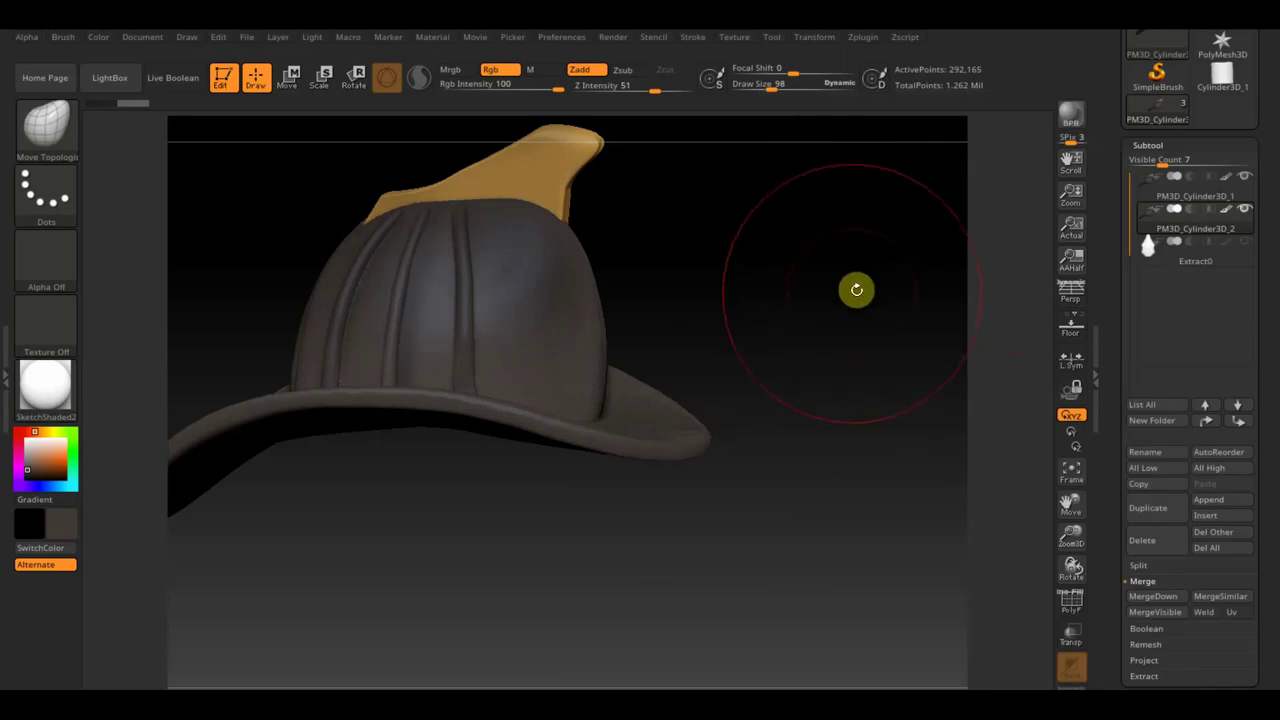
mouse_move(654, 549)
left_mouse_down()
mouse_move(698, 492)
mouse_move(530, 388)
left_mouse_up()
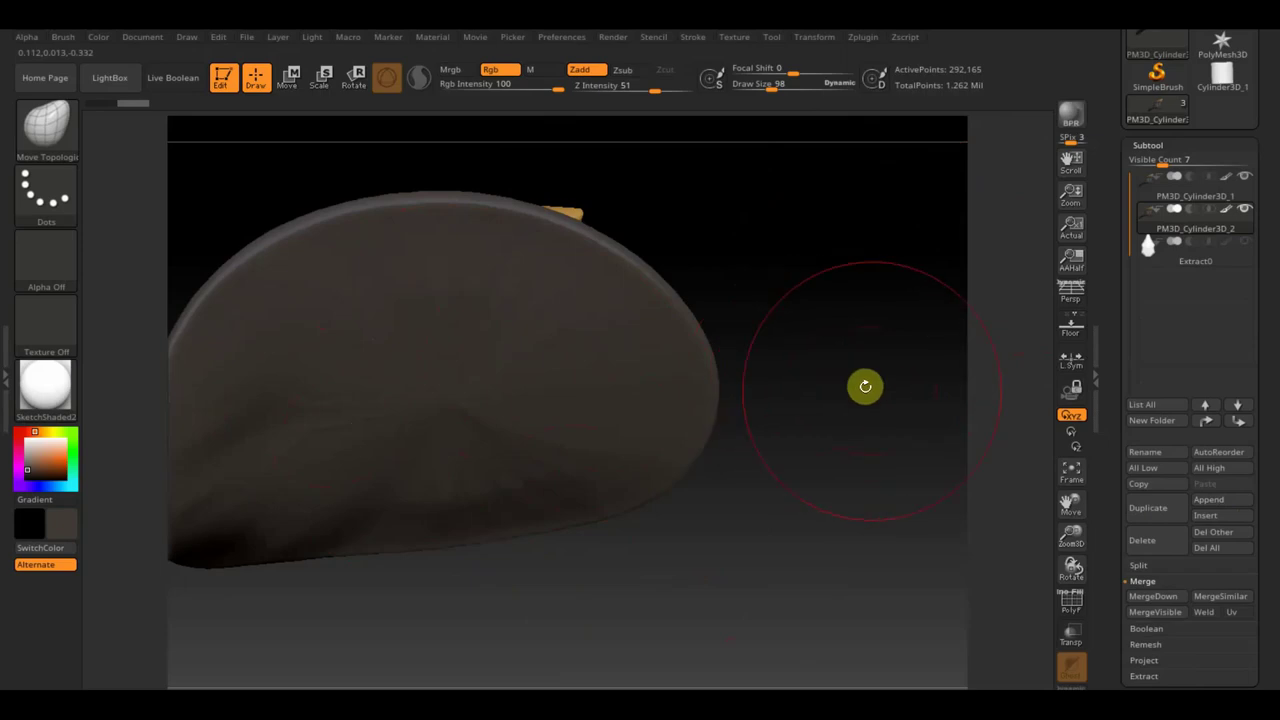
left_click_drag(863, 383, 848, 537)
left_click(1152, 195)
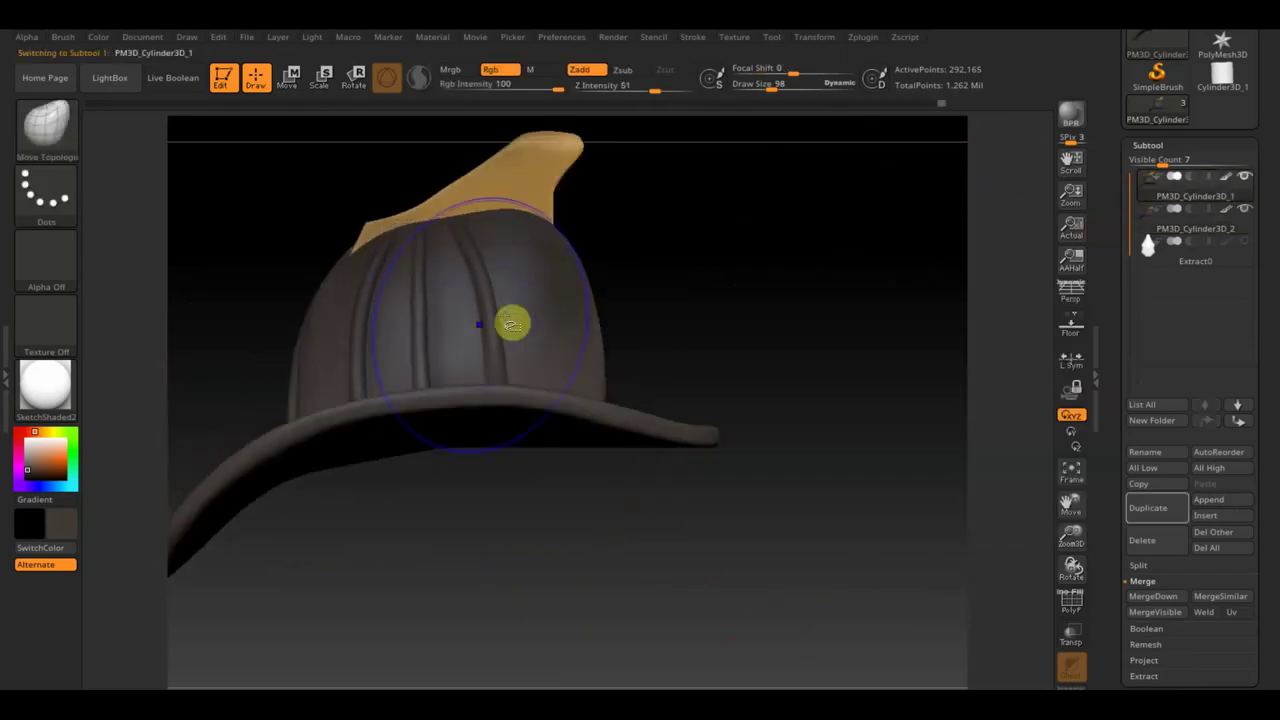
key("ctrl+shift")
key("ctrl+shift")
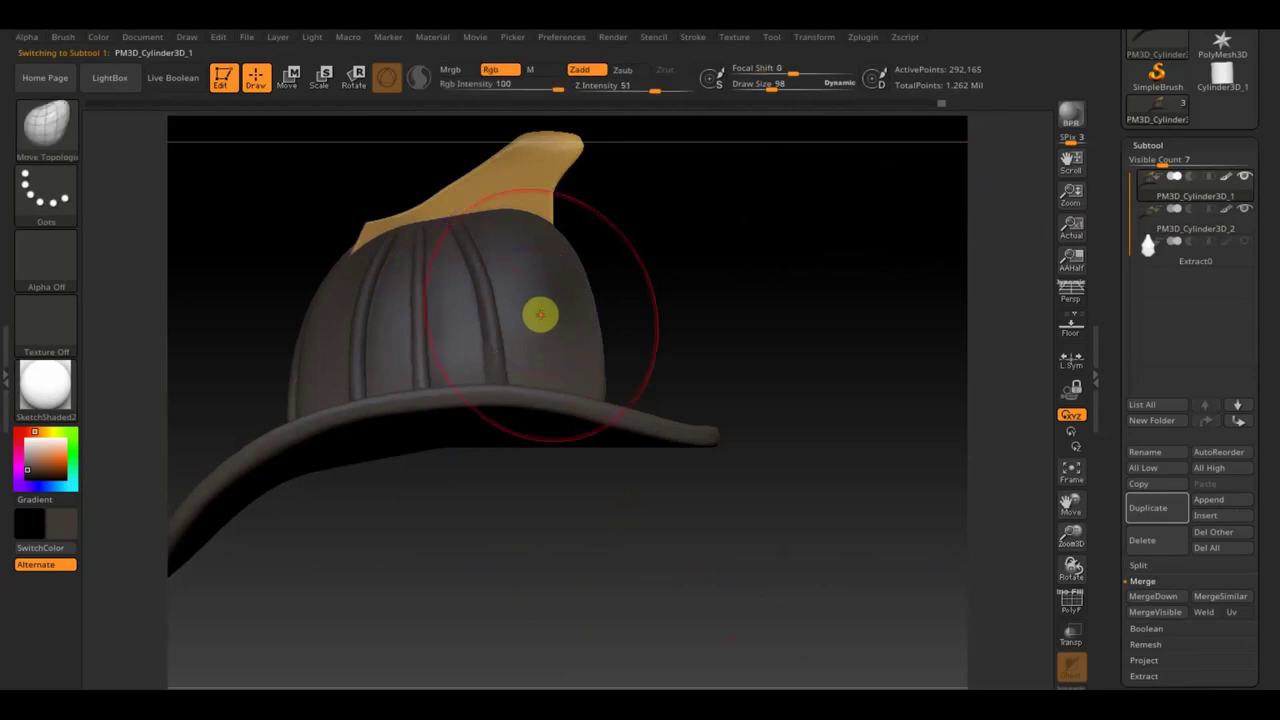
left_click(1240, 210)
key("ctrl+shift")
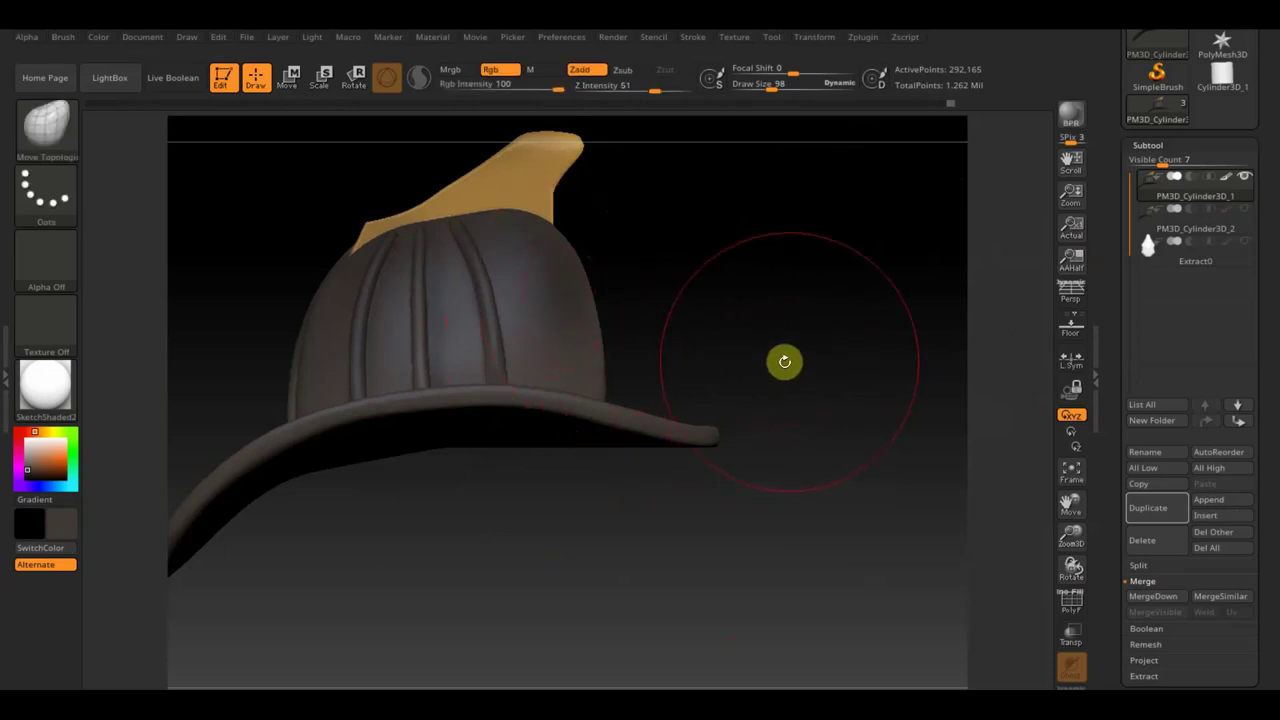
- Roll PM3D_Cylinder3D_1 back in Undo History and isolate its smooth dome polygroup
left_click(875, 106)
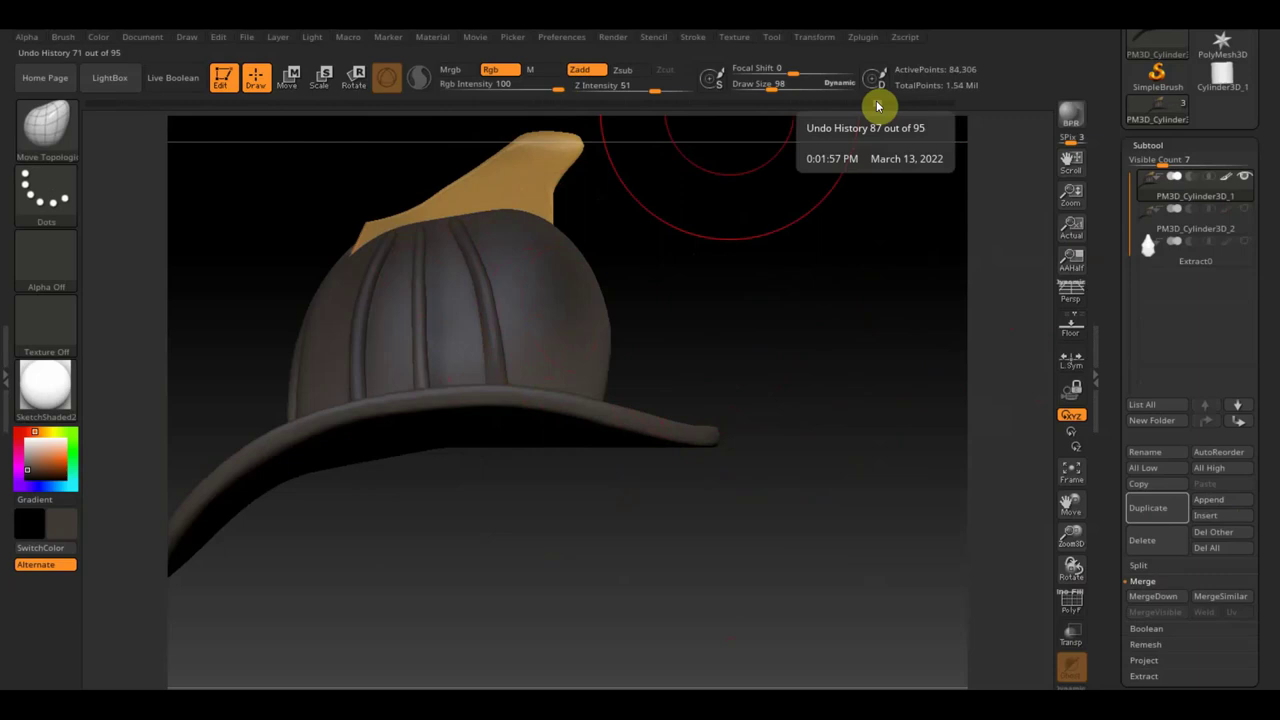
left_click(525, 305, "ctrl+shift")
left_click_drag(703, 419, 766, 491)
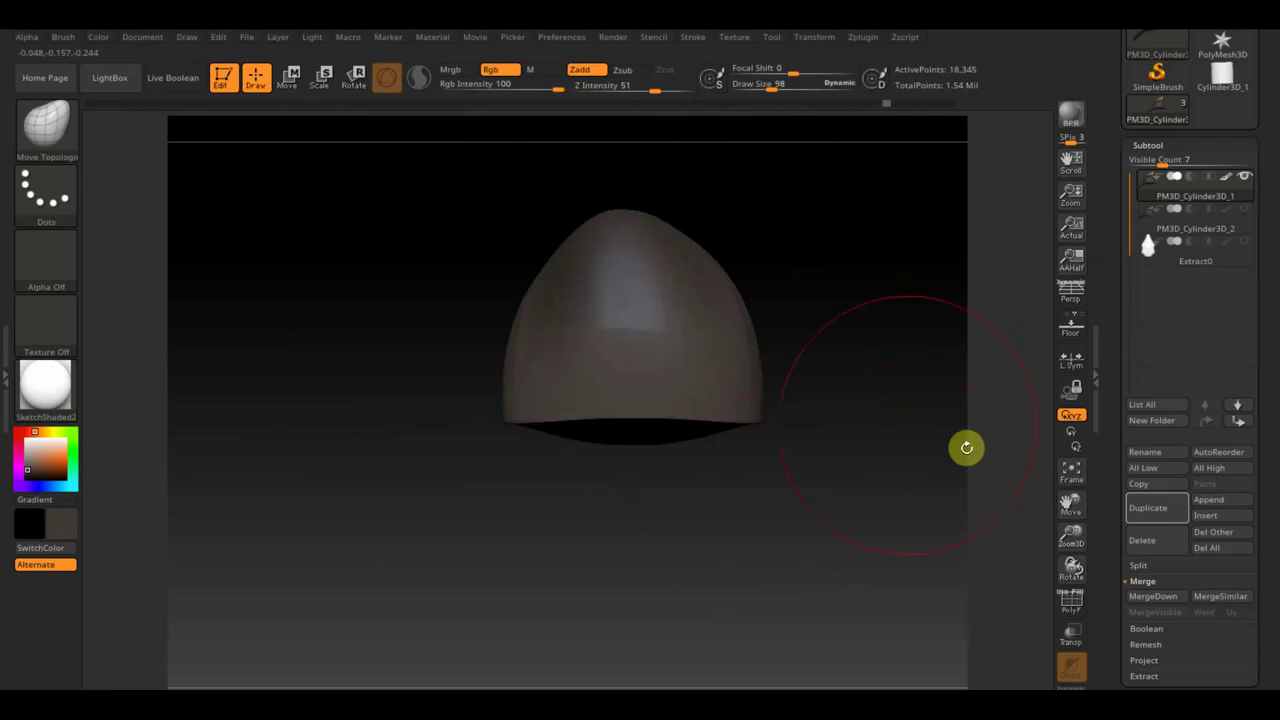
- Close the dome shell's open hole with Modify Topology > Close Holes
left_click_drag(1195, 681, 1179, 567)
left_click(1179, 567)
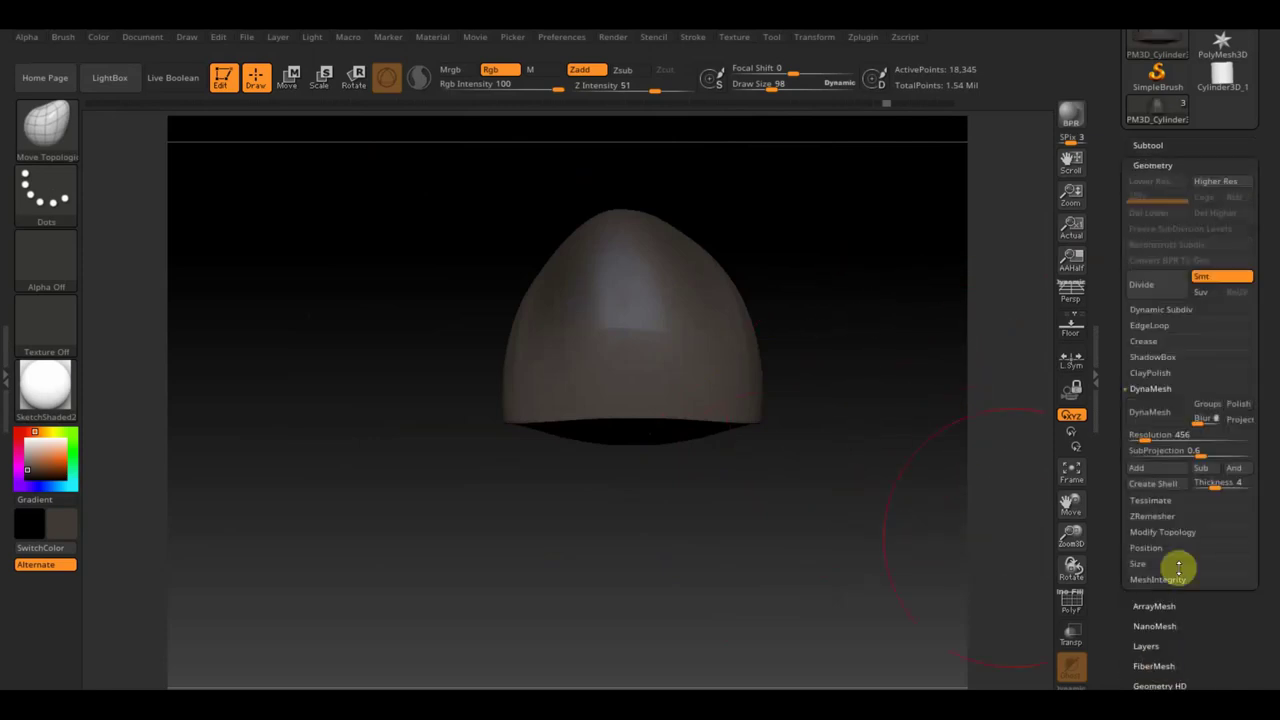
left_click(1167, 531)
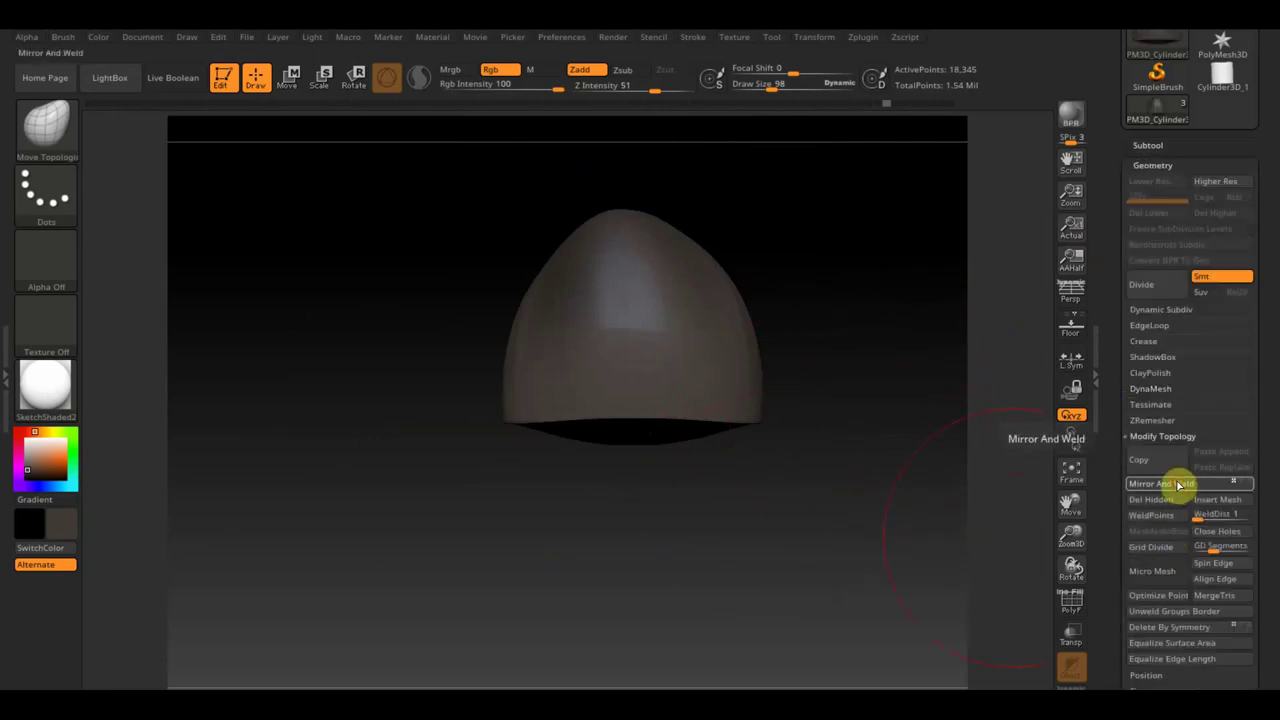
left_click(1176, 480)
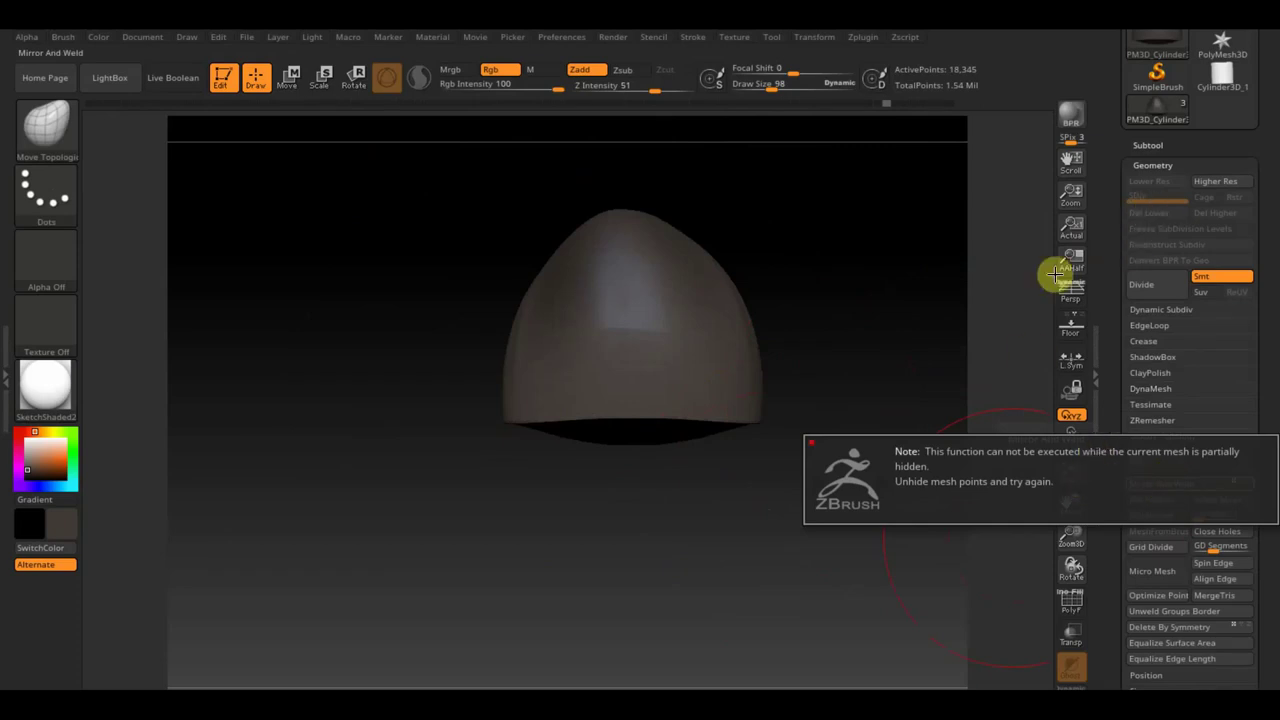
left_click(1253, 537)
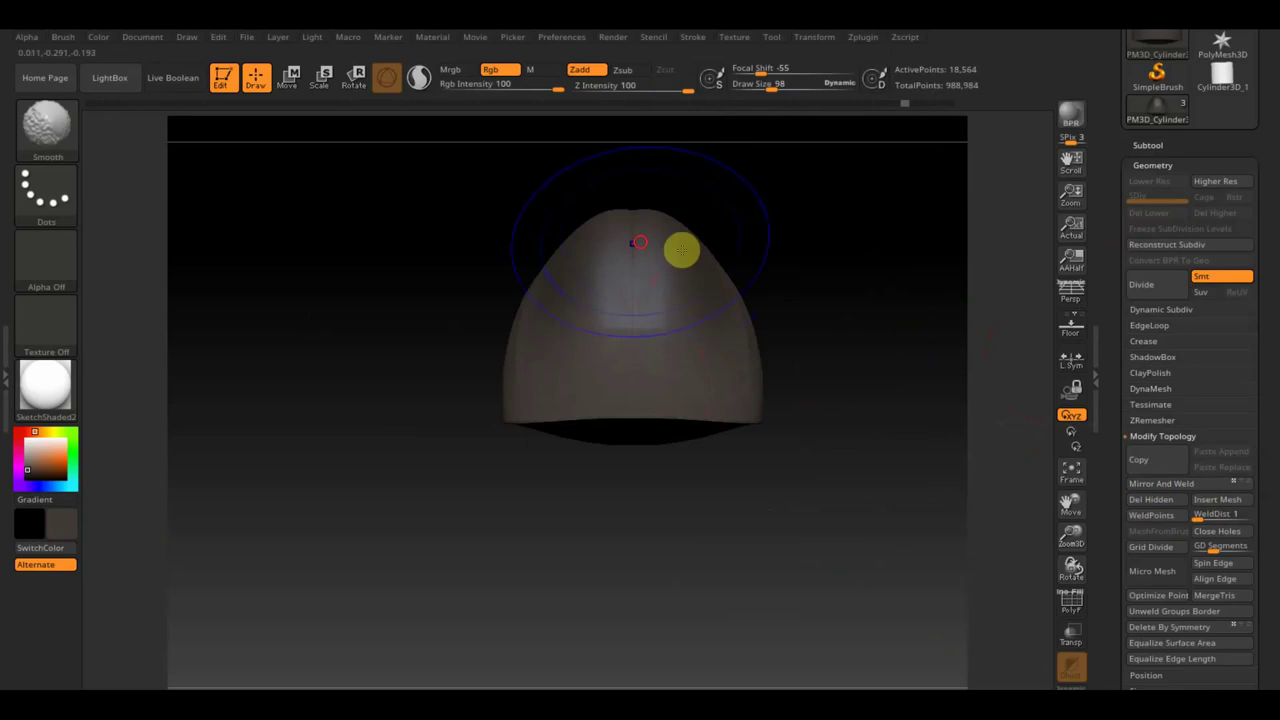
mouse_move(811, 360)
left_mouse_down()
mouse_move(849, 457)
mouse_move(877, 440)
left_mouse_up()
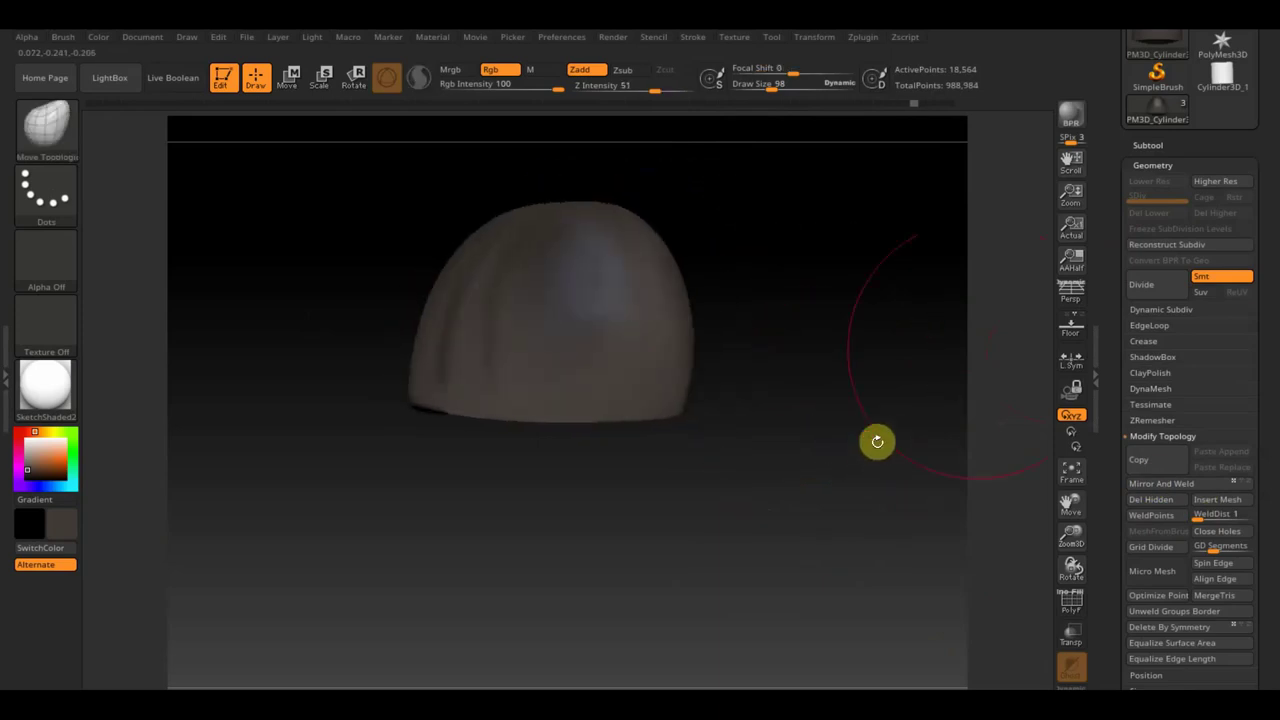
- Mirror And Weld PM3D_Cylinder3D_2, then reselect the dome shell PM3D_Cylinder3D_1
left_click(1150, 143)
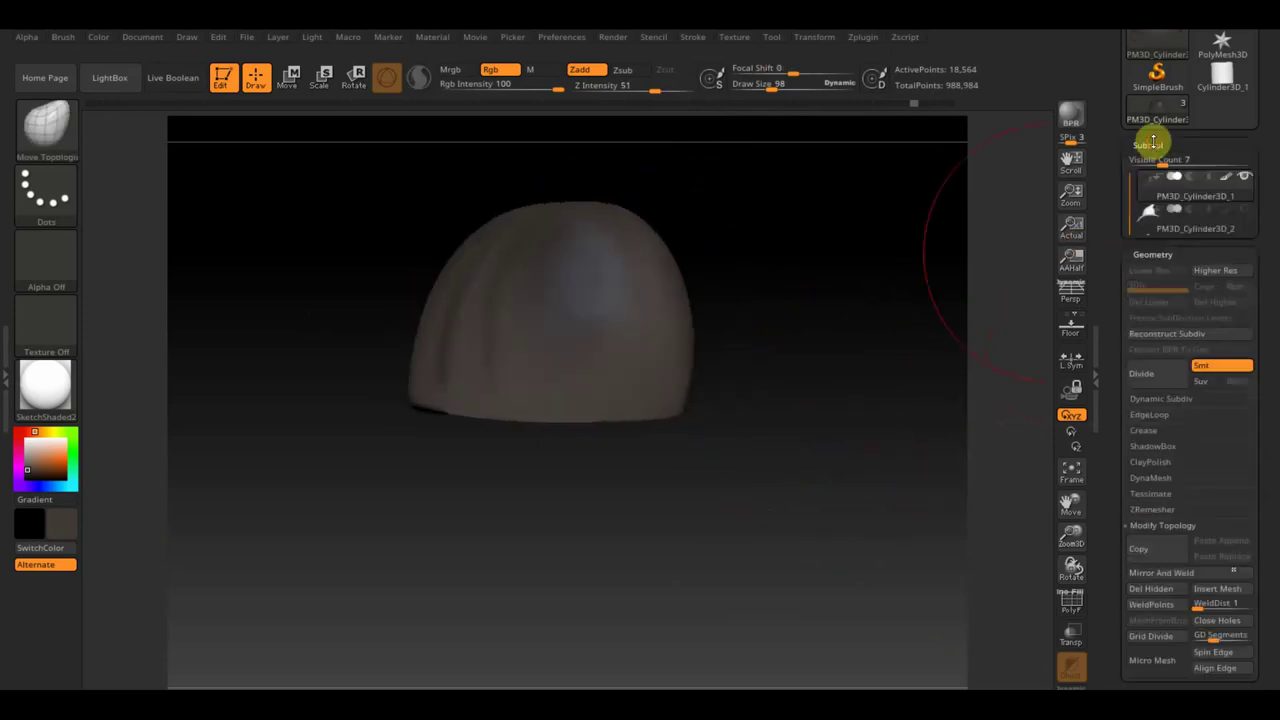
left_click(1155, 222)
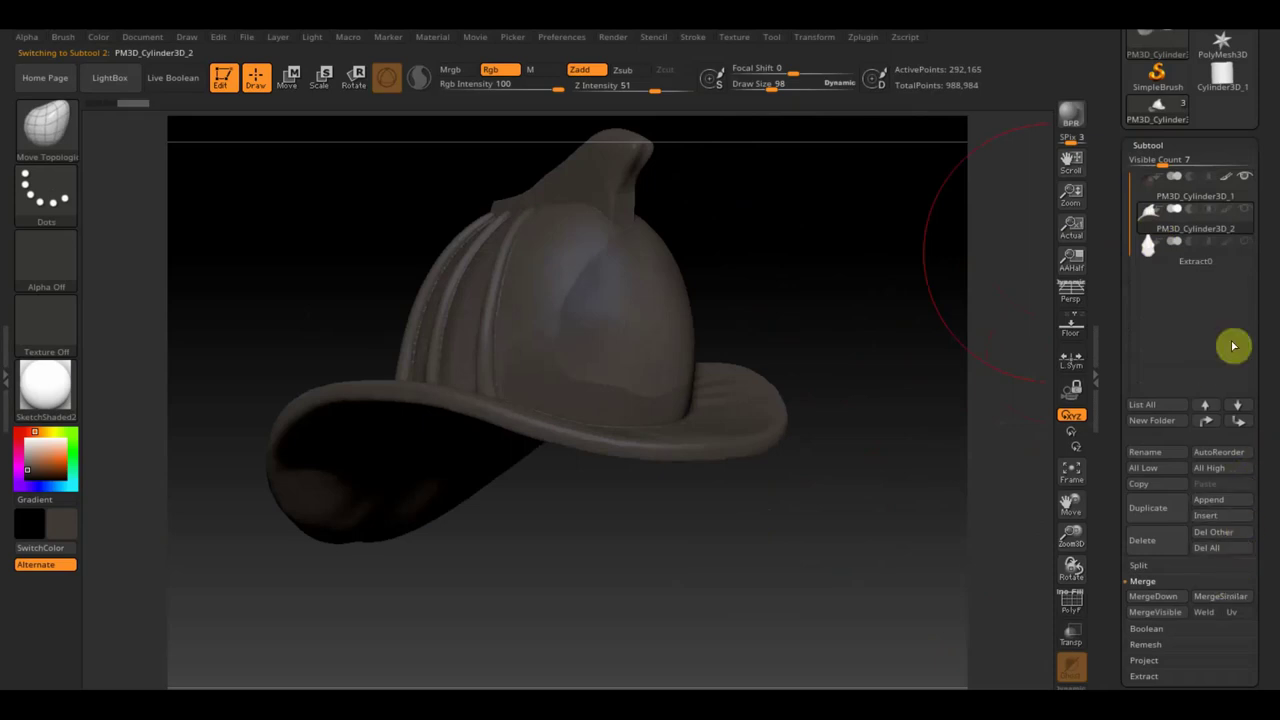
left_click(1225, 209)
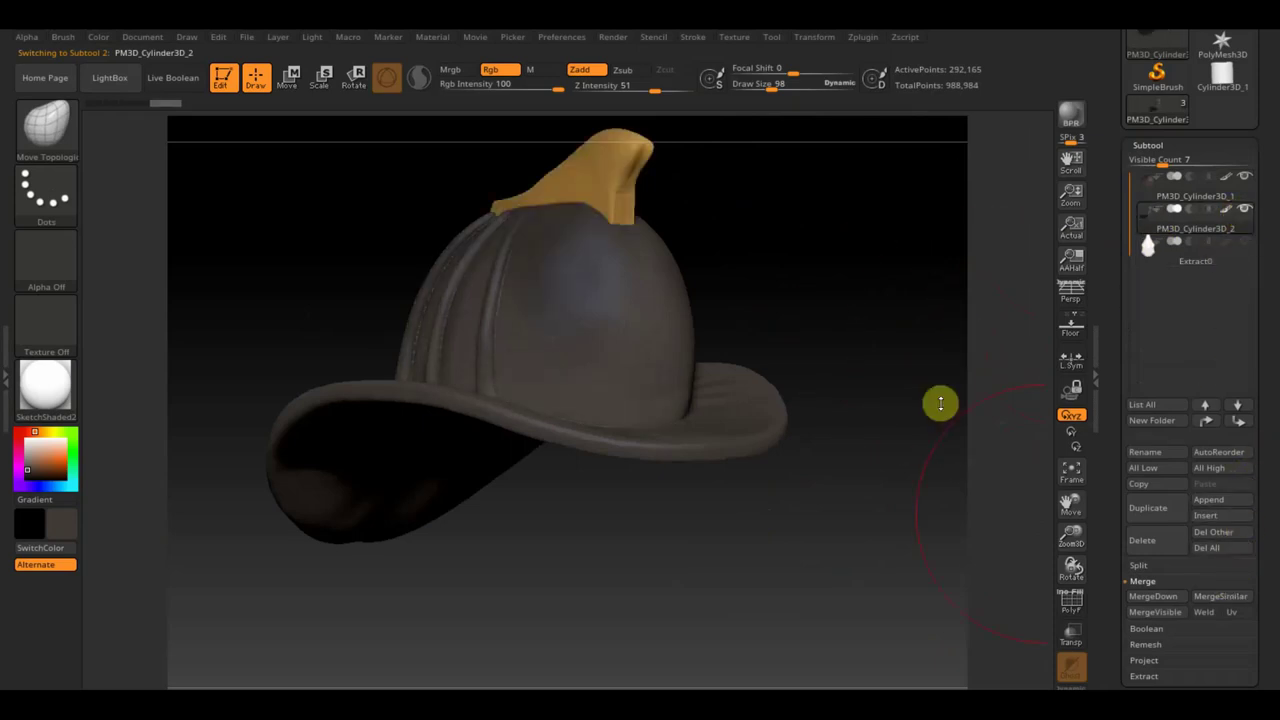
left_click(1165, 688)
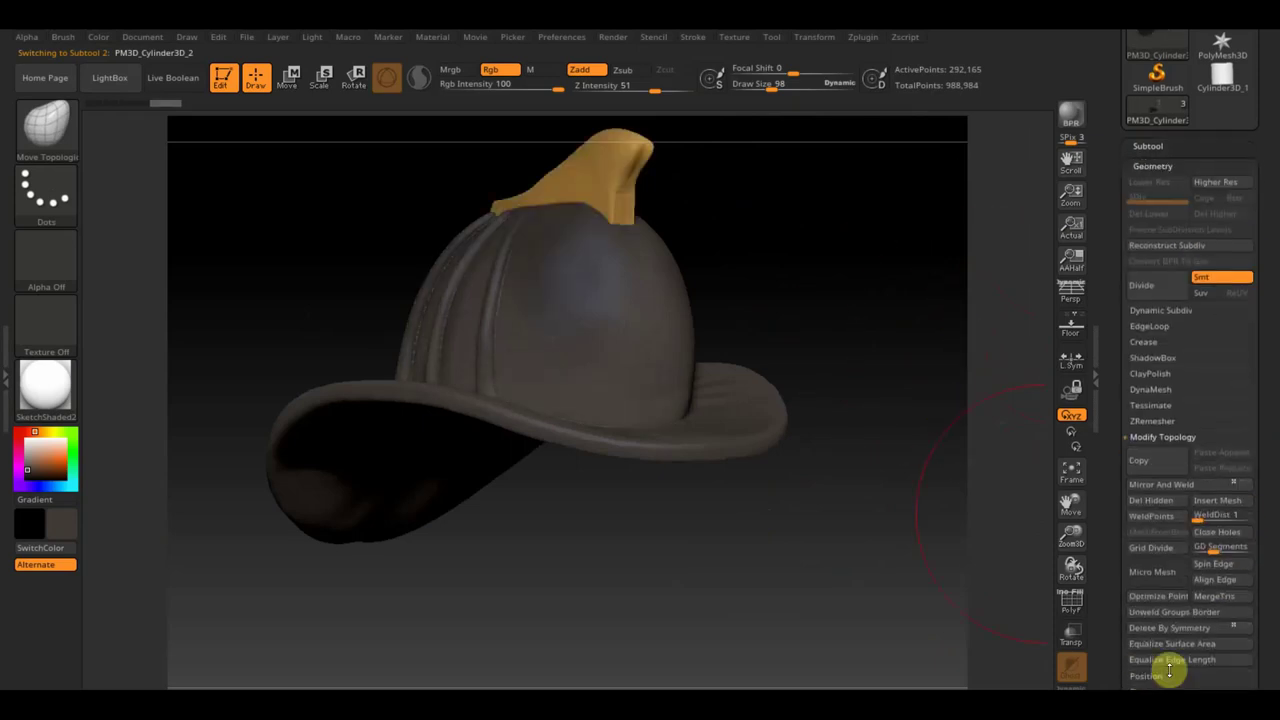
left_click(1160, 485)
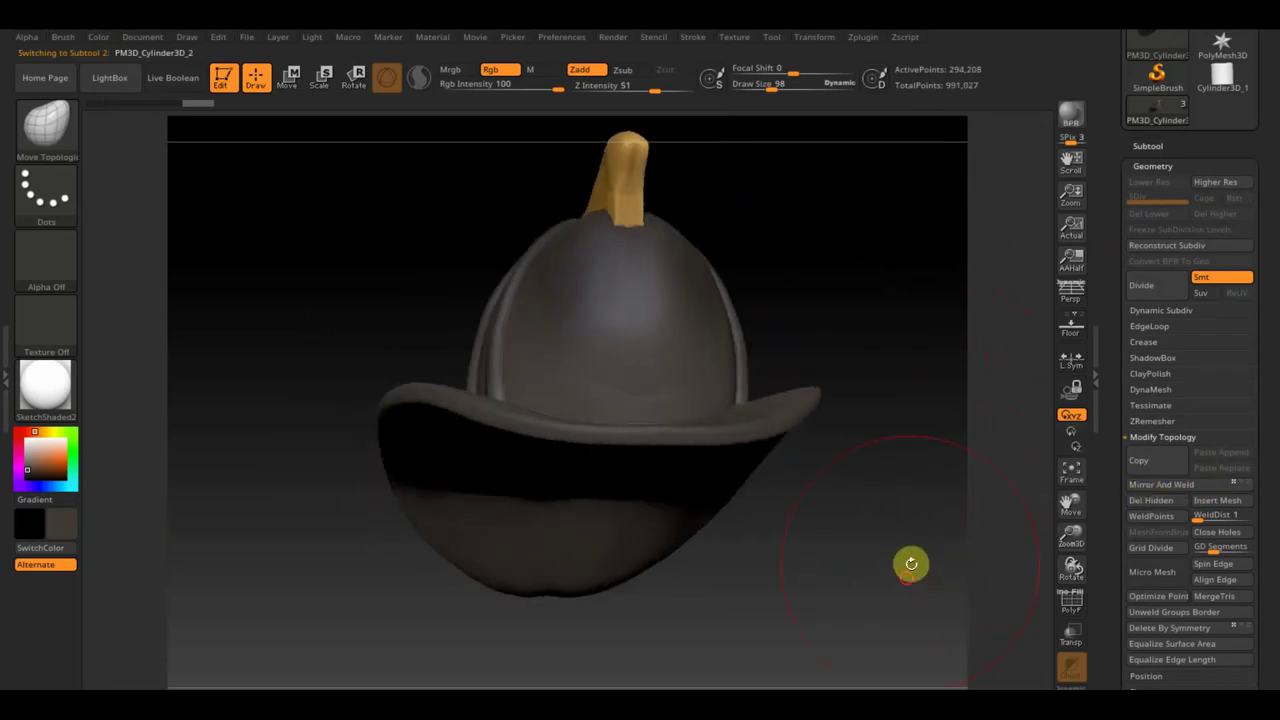
mouse_move(925, 578)
left_mouse_down()
mouse_move(900, 586)
mouse_move(969, 614)
left_mouse_up()
left_click(1158, 147)
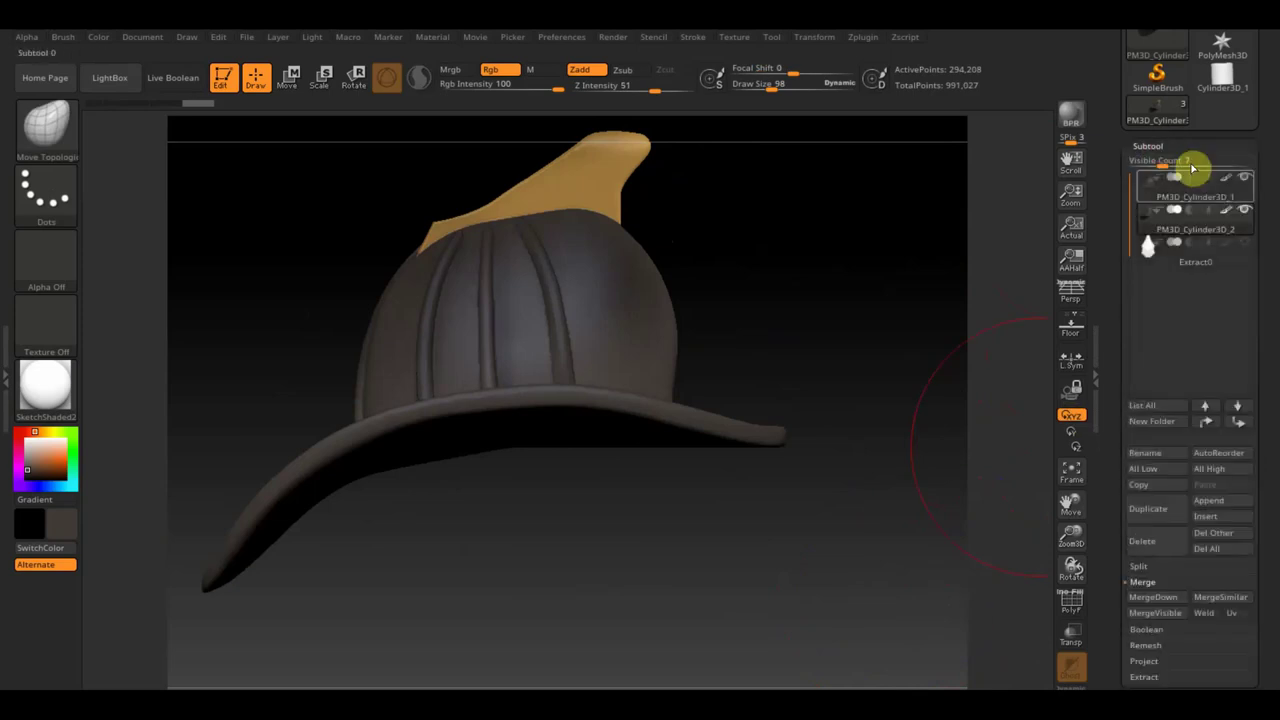
left_click(1150, 197)
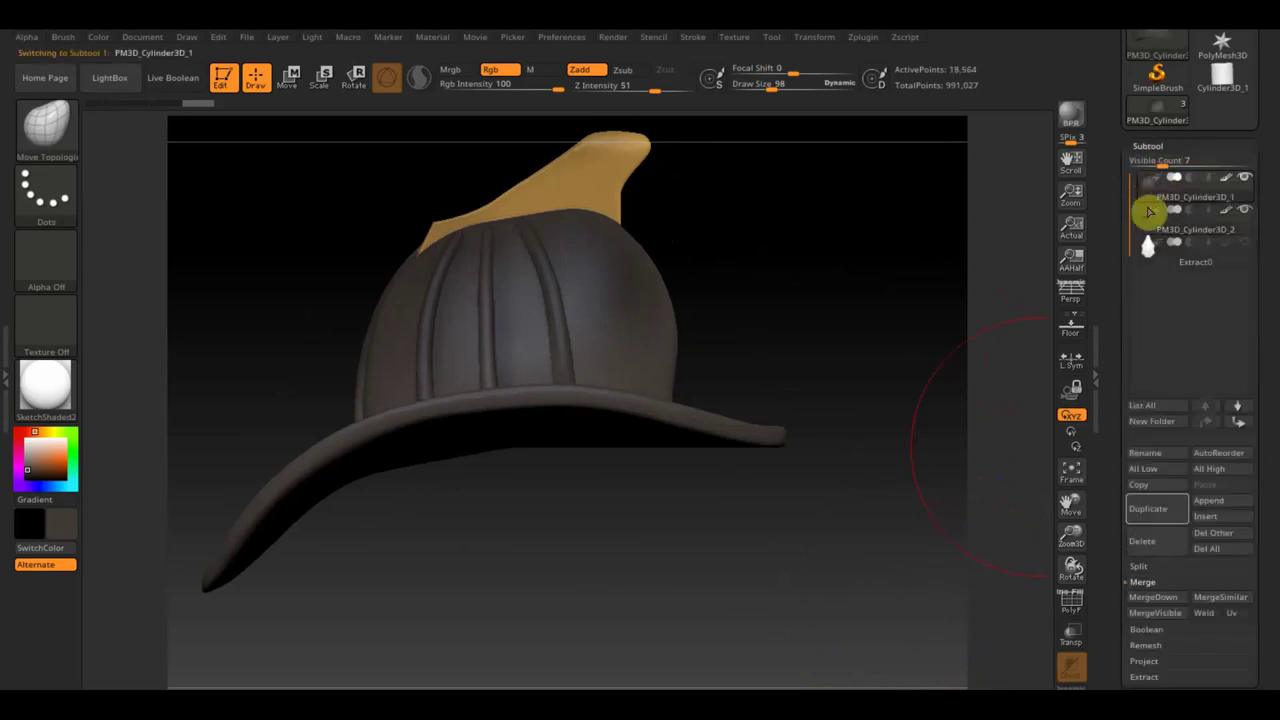
left_click(1076, 635)
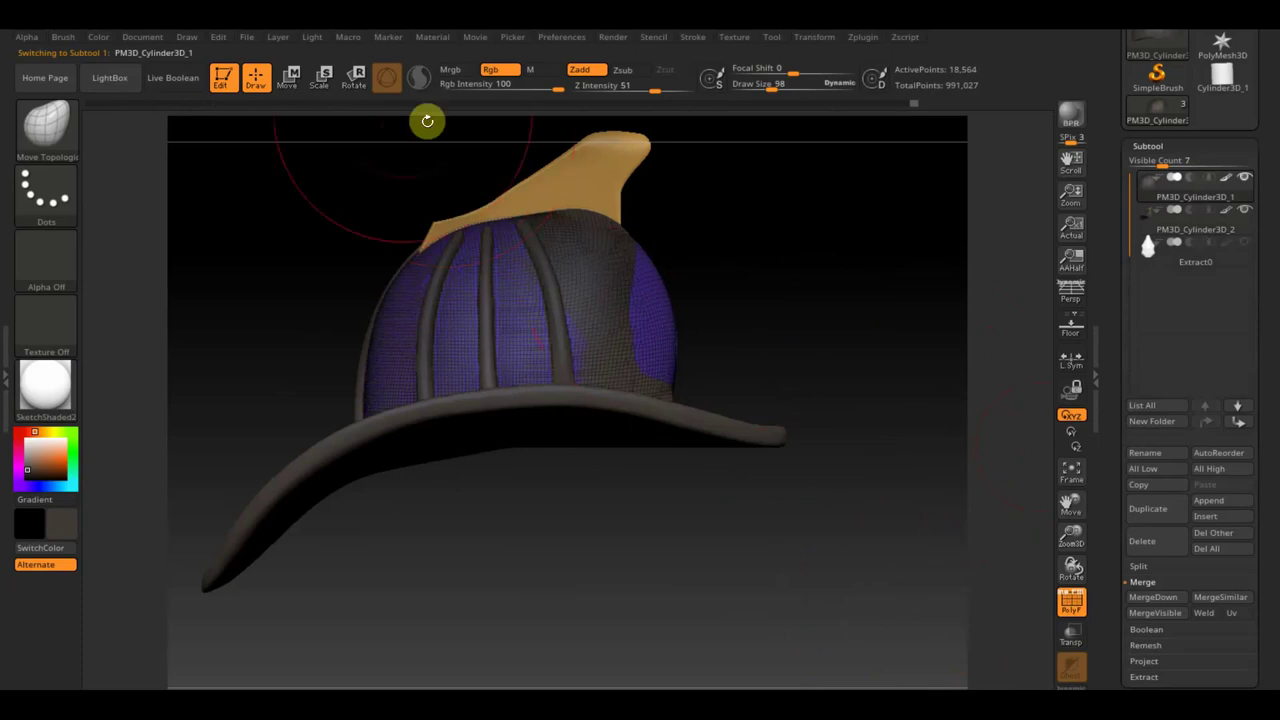
- Shrink the dome shell slightly with the gizmo and turn on Transp to reveal the lining
left_click(295, 88)
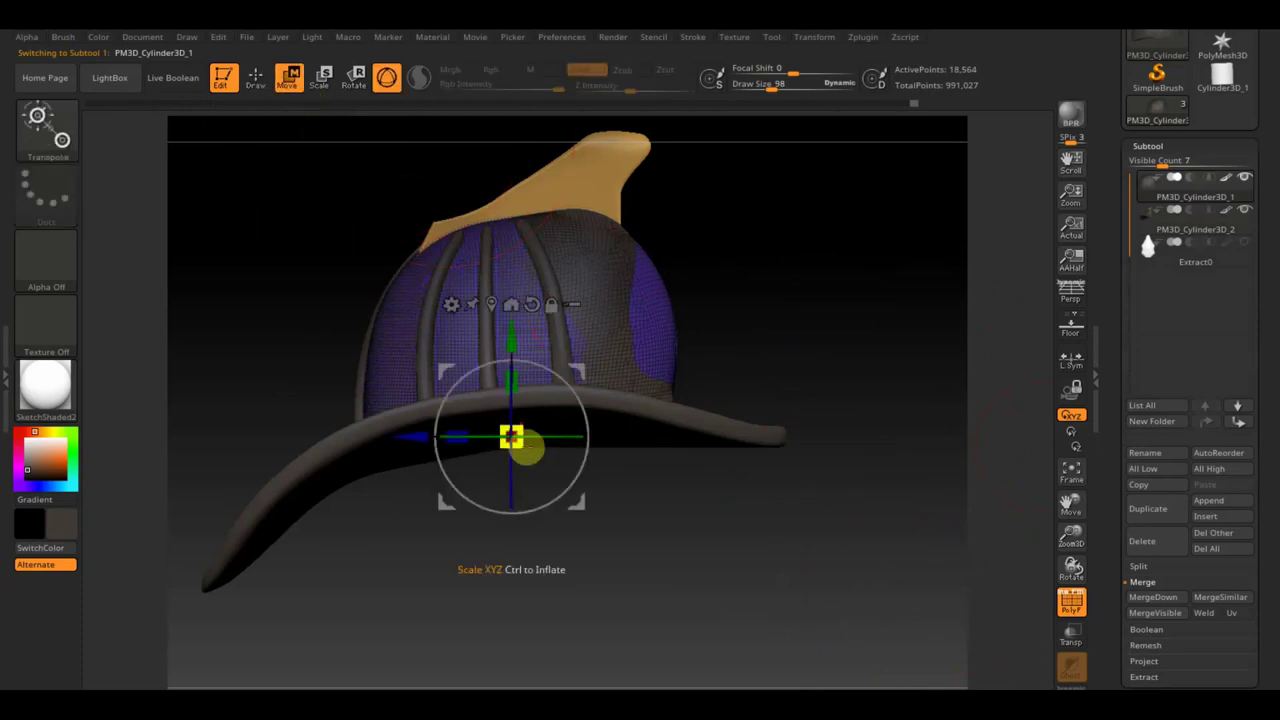
left_click_drag(511, 437, 511, 444)
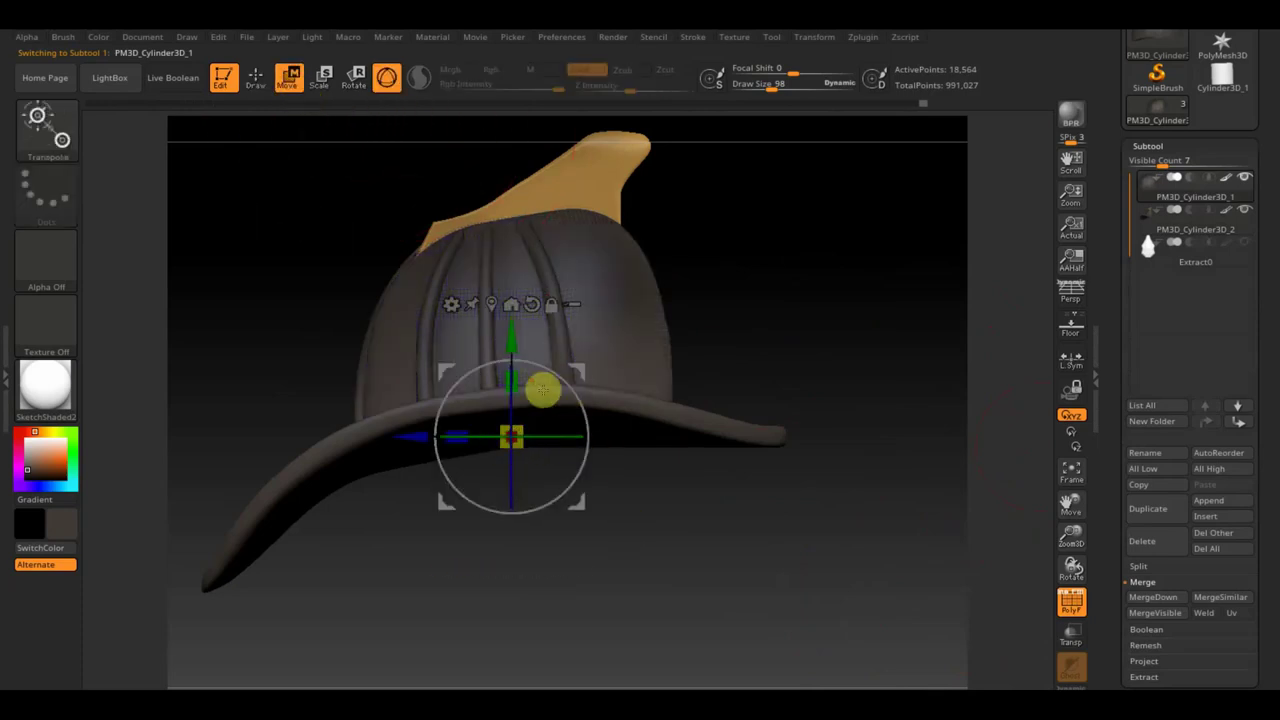
left_click_drag(515, 380, 513, 420)
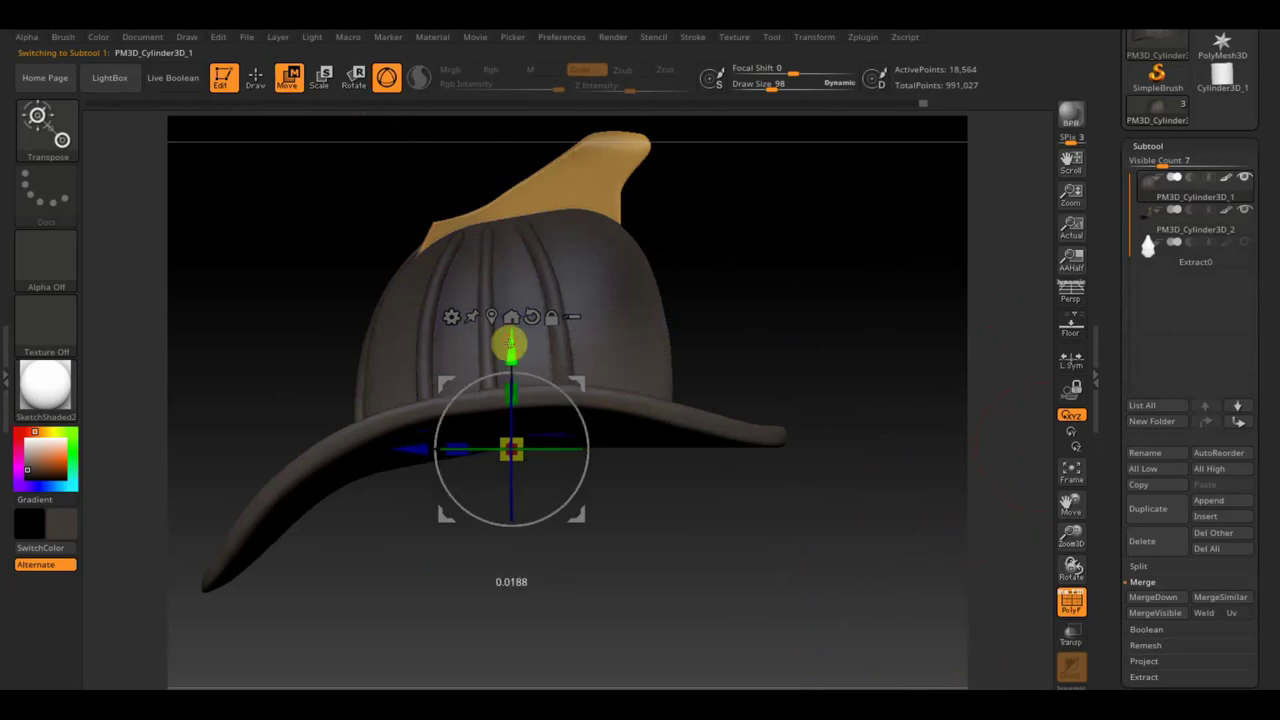
mouse_move(650, 548)
left_mouse_down()
mouse_move(617, 463)
mouse_move(626, 386)
mouse_move(607, 531)
mouse_move(588, 537)
mouse_move(665, 598)
left_mouse_up()
left_click(1071, 636)
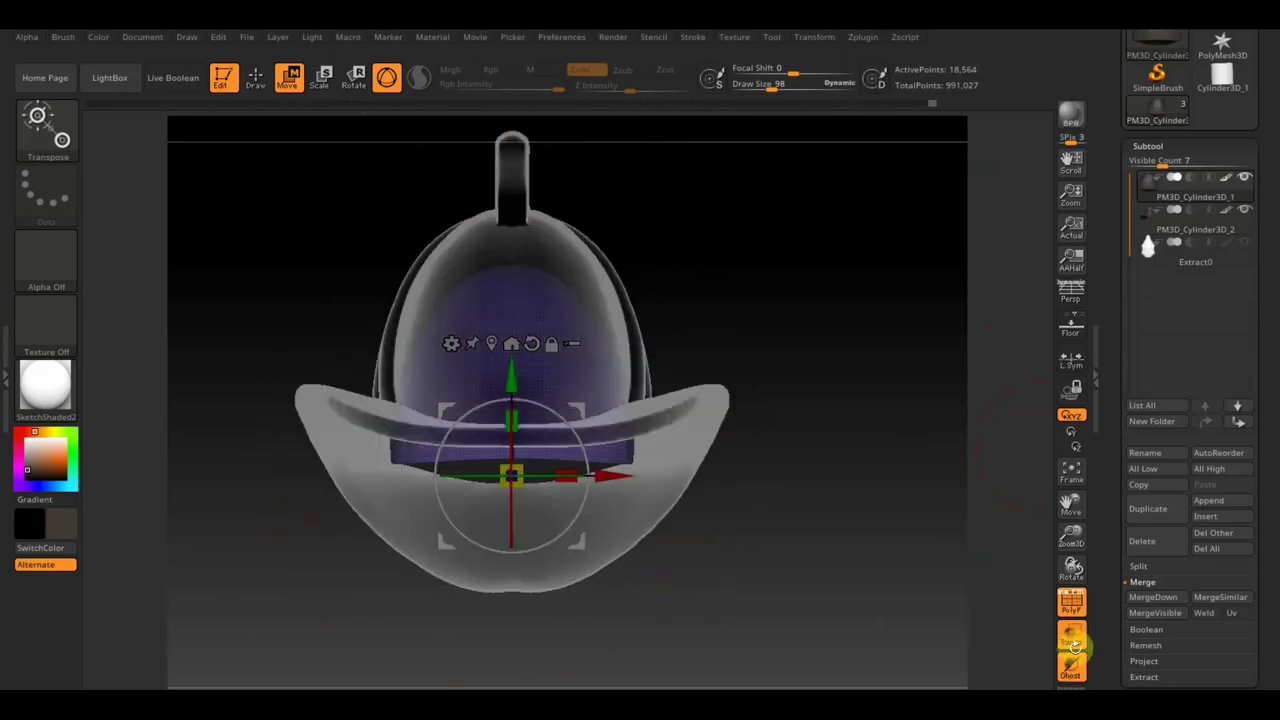
left_click(510, 475)
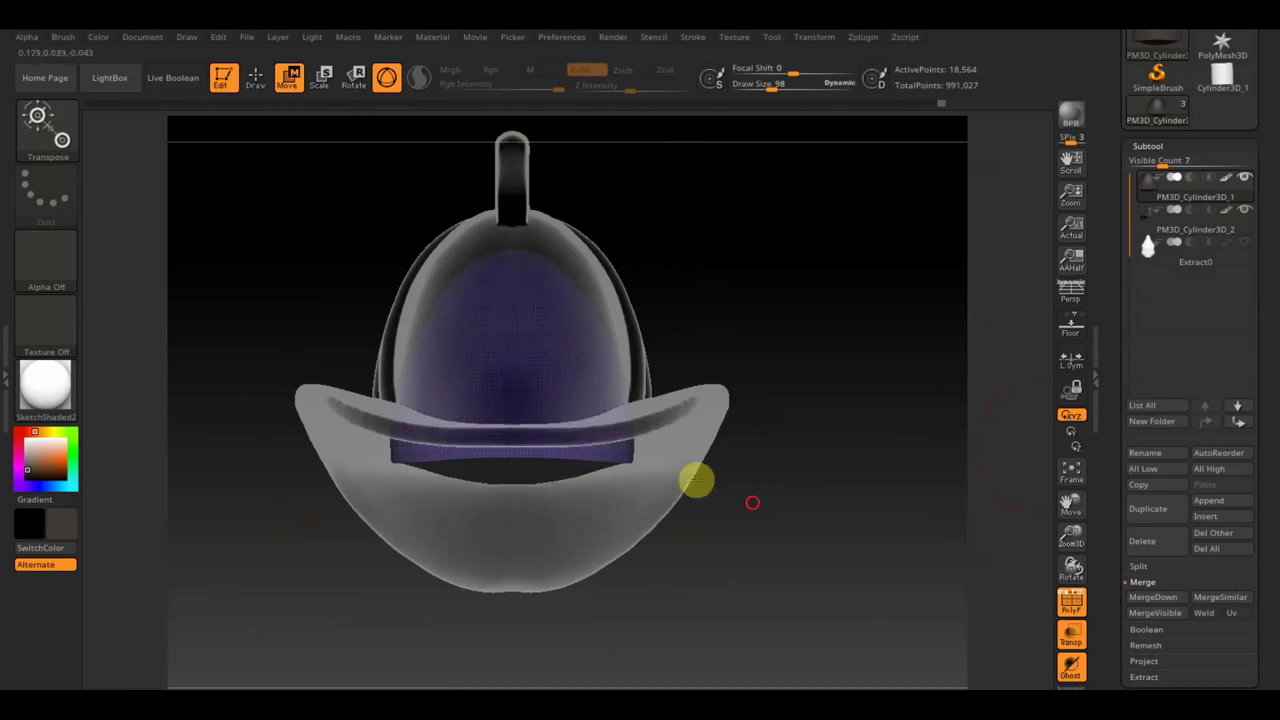
mouse_move(694, 477)
left_mouse_down()
mouse_move(797, 503)
mouse_move(808, 480)
mouse_move(828, 514)
left_mouse_up()
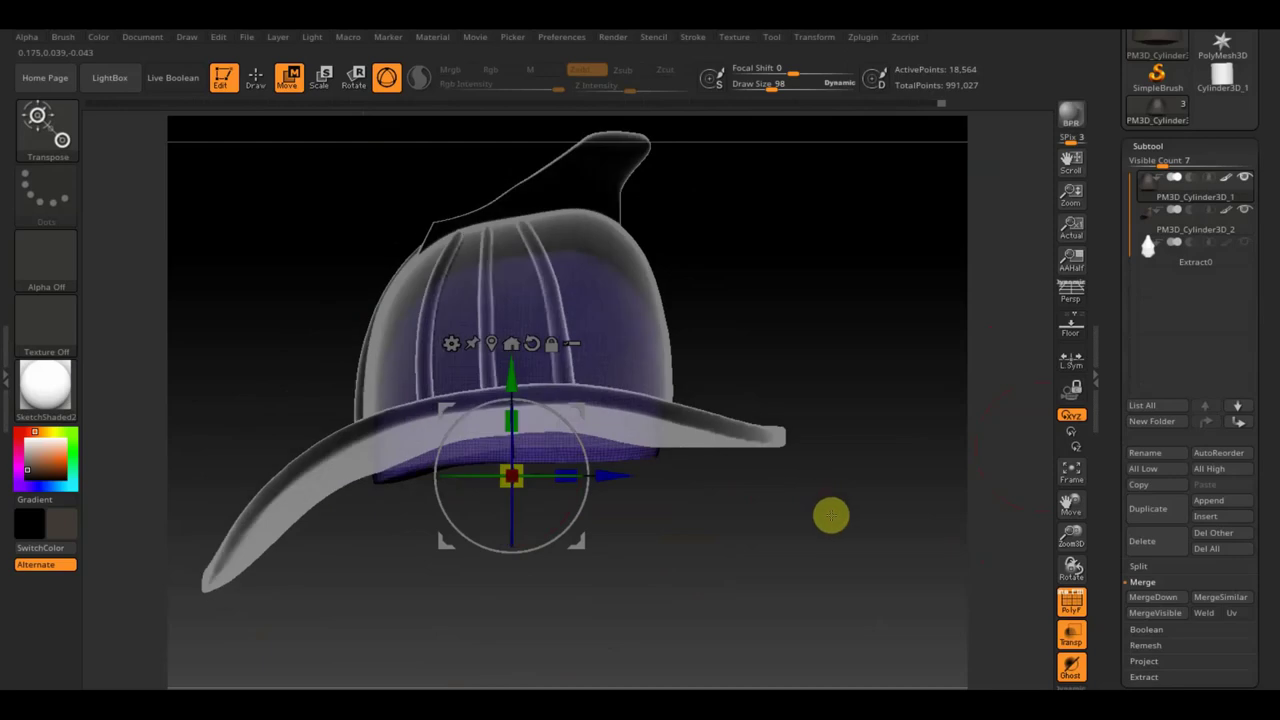
- Mask the lining's top, invert the mask, and drag the lower lining below the brim
left_click(255, 83)
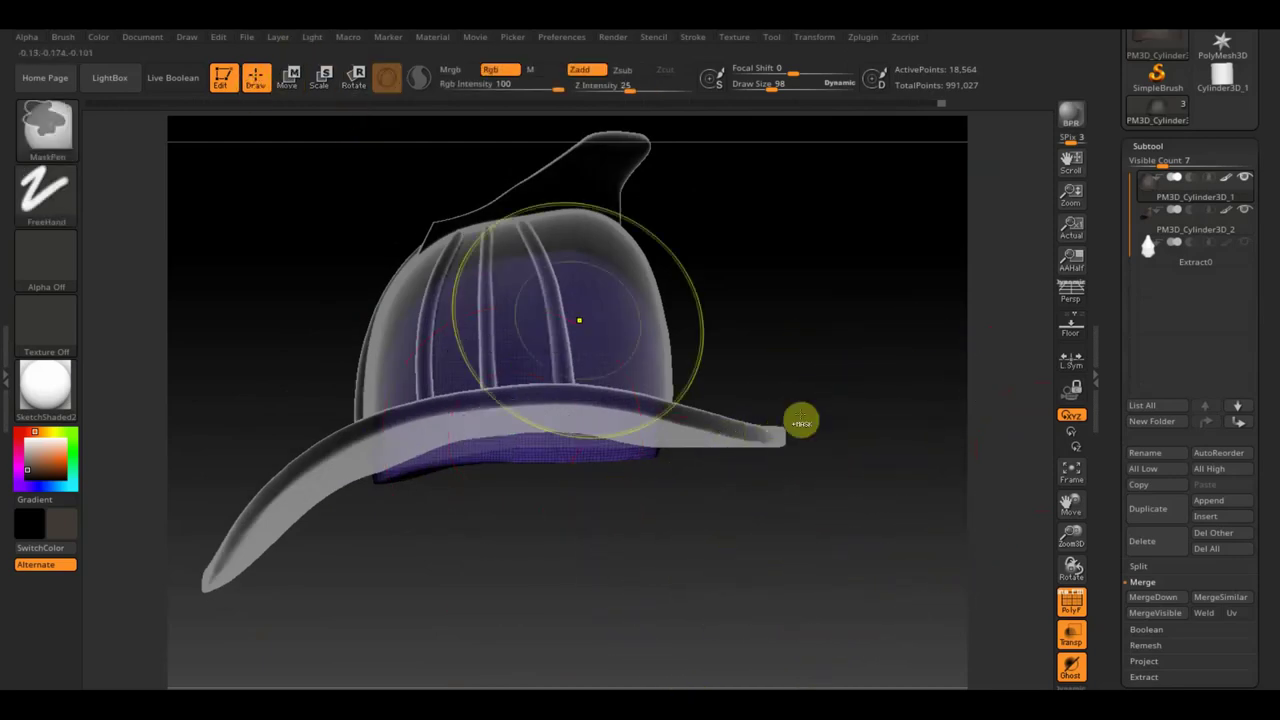
mouse_move(736, 567)
left_mouse_down("ctrl")
mouse_move(440, 498)
mouse_move(313, 429)
left_mouse_up("ctrl")
key("ctrl")
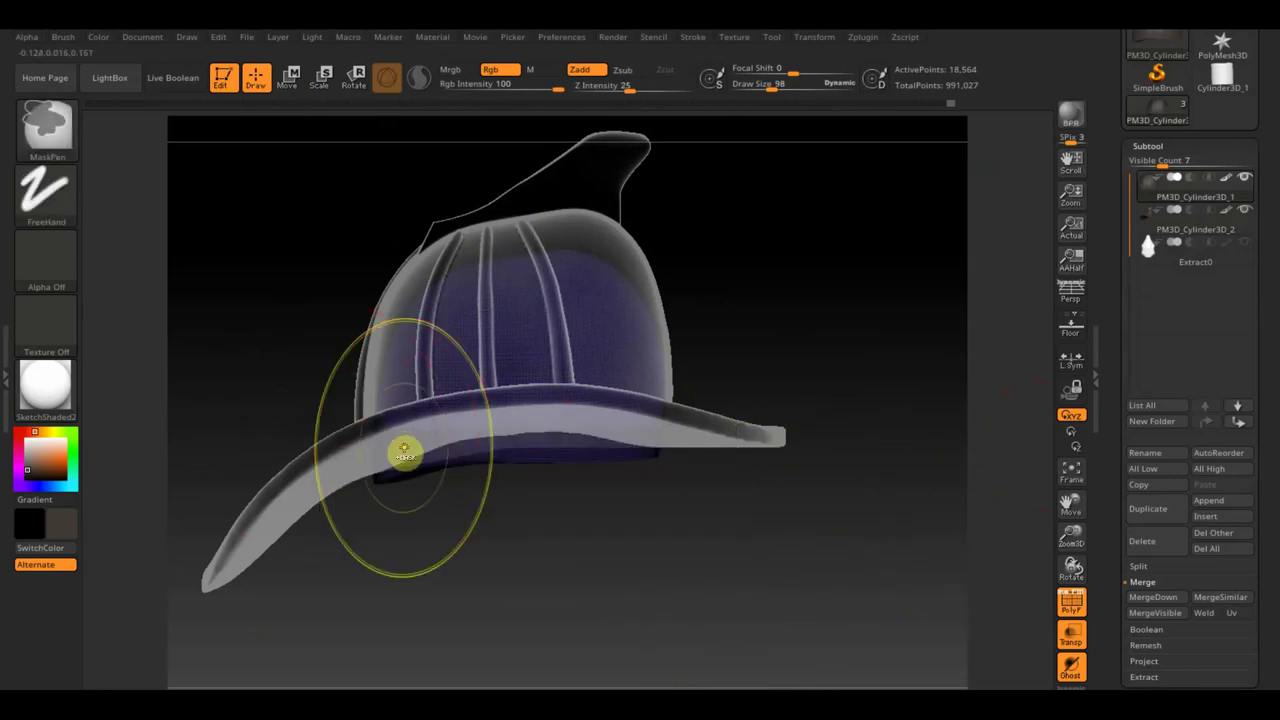
left_click(404, 455, "ctrl")
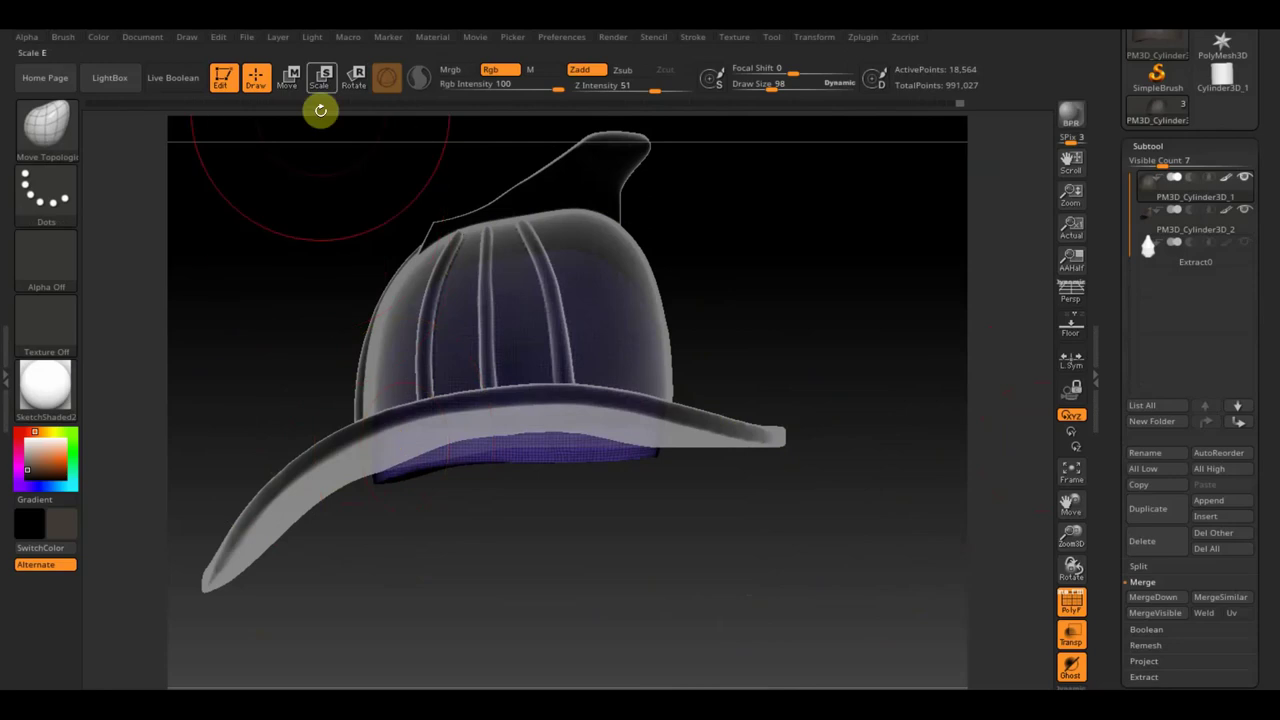
left_click(288, 77)
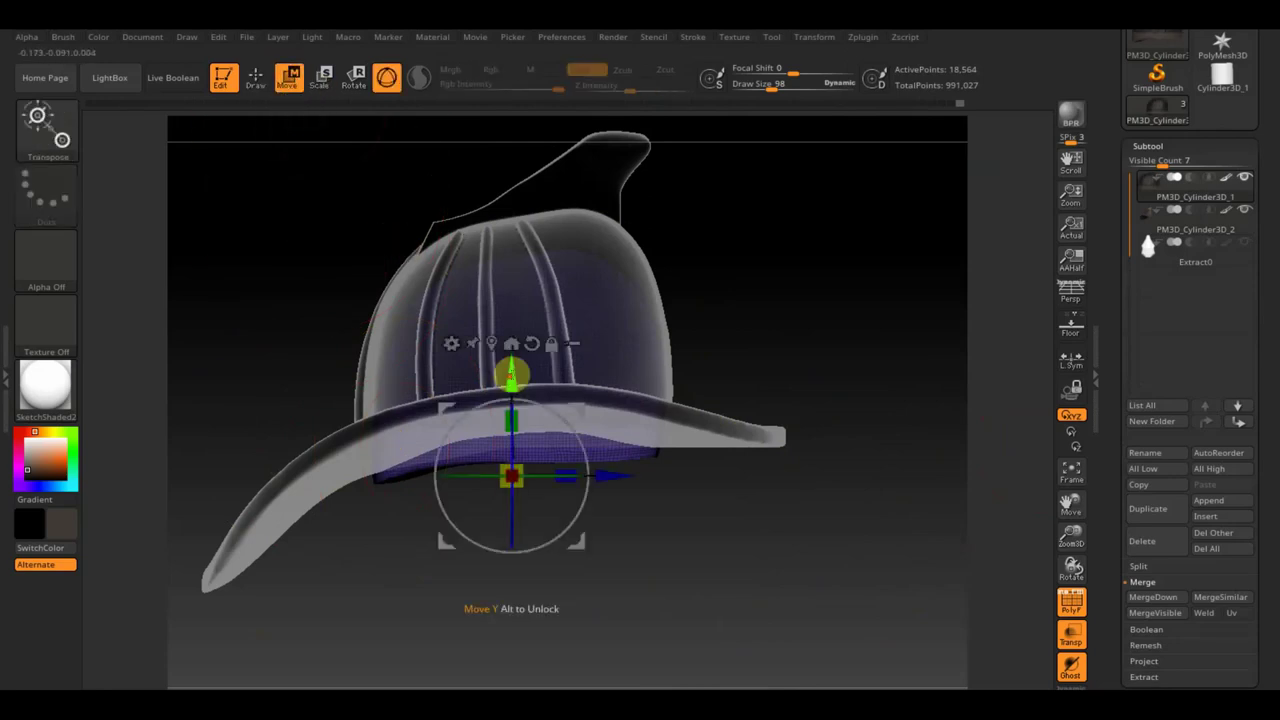
left_click_drag(511, 372, 512, 453)
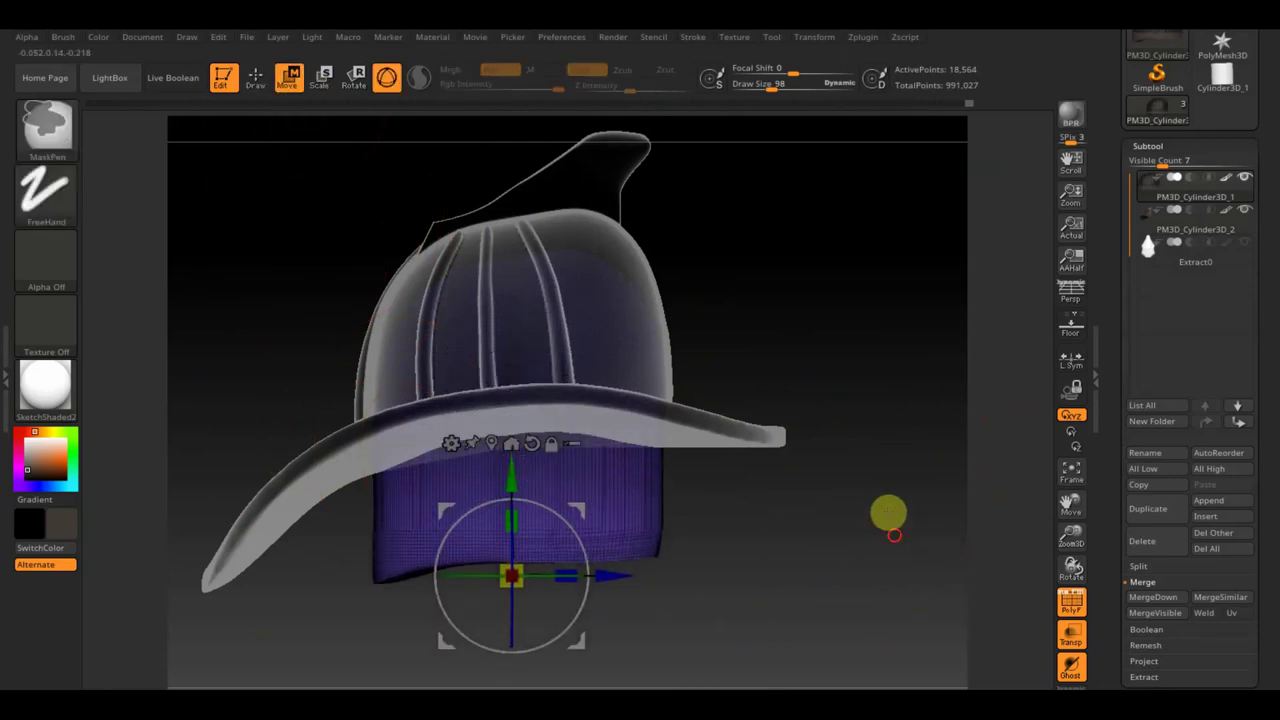
left_click_drag(888, 514, 909, 578, "ctrl")
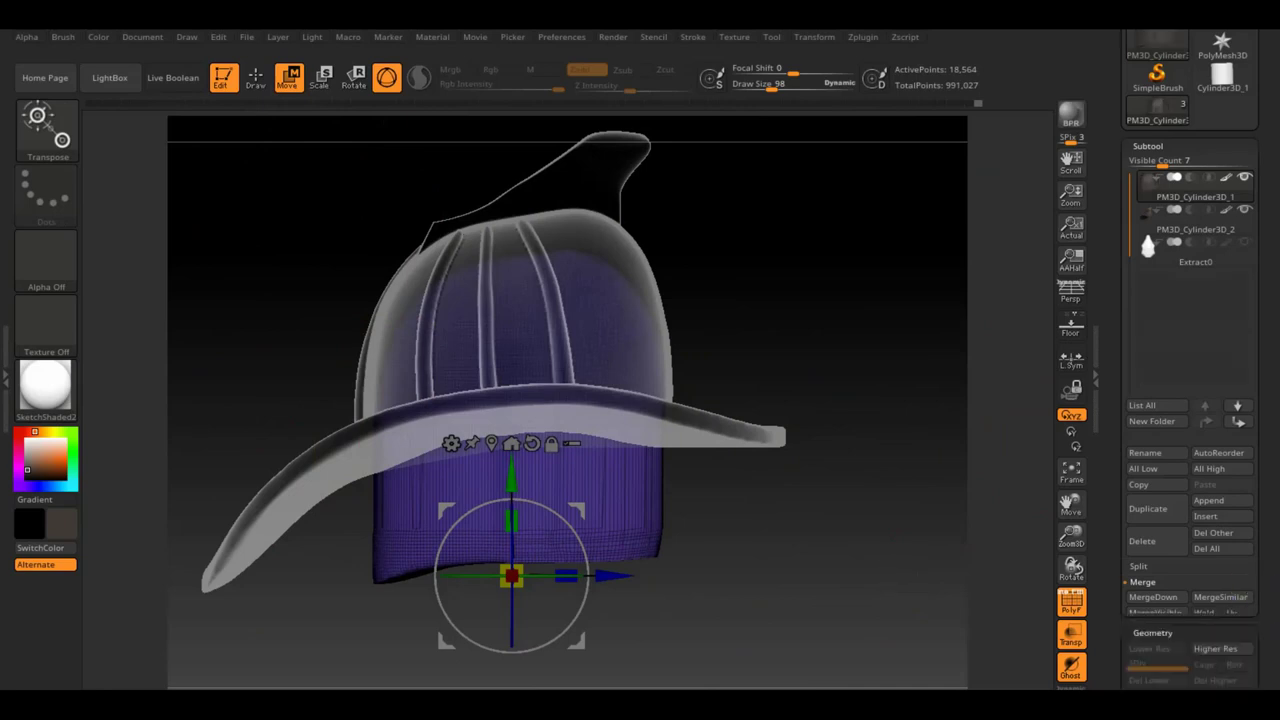
- Remesh the inner lining with DynaMesh from Tool > Geometry
left_click(1180, 680)
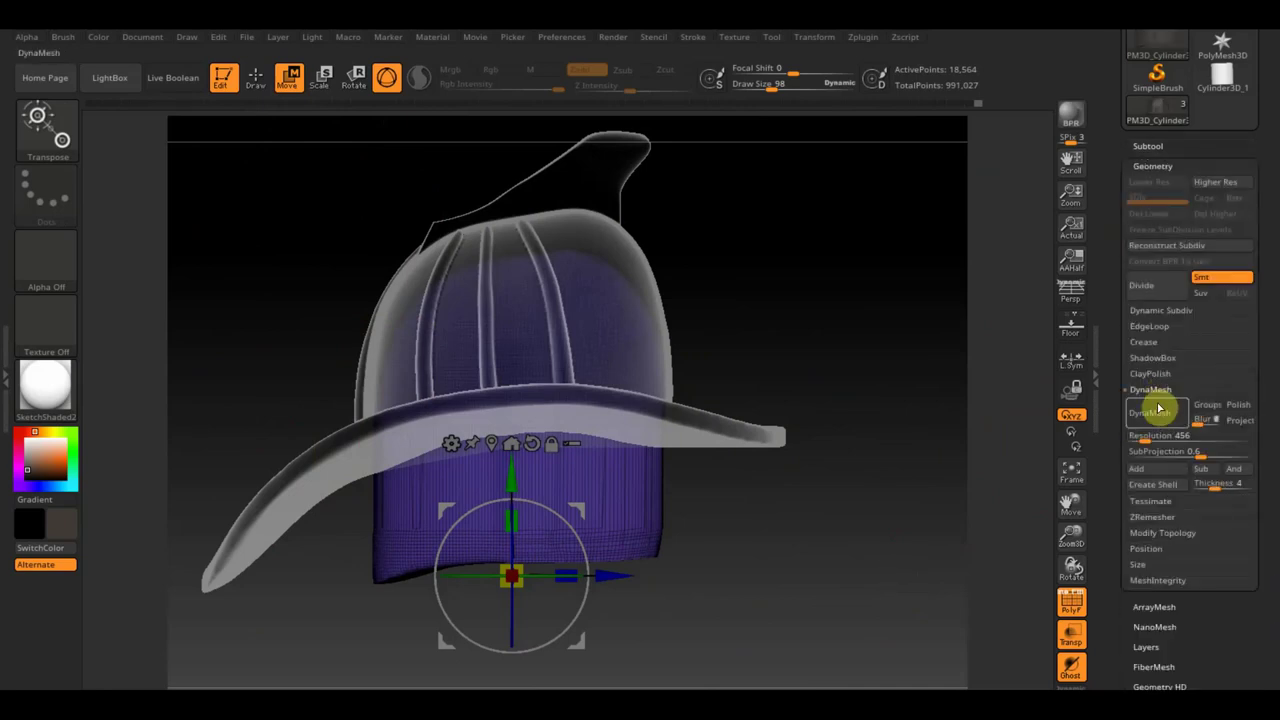
left_click(1160, 414)
mouse_move(860, 340)
left_mouse_down()
mouse_move(813, 347)
mouse_move(818, 359)
left_mouse_up()
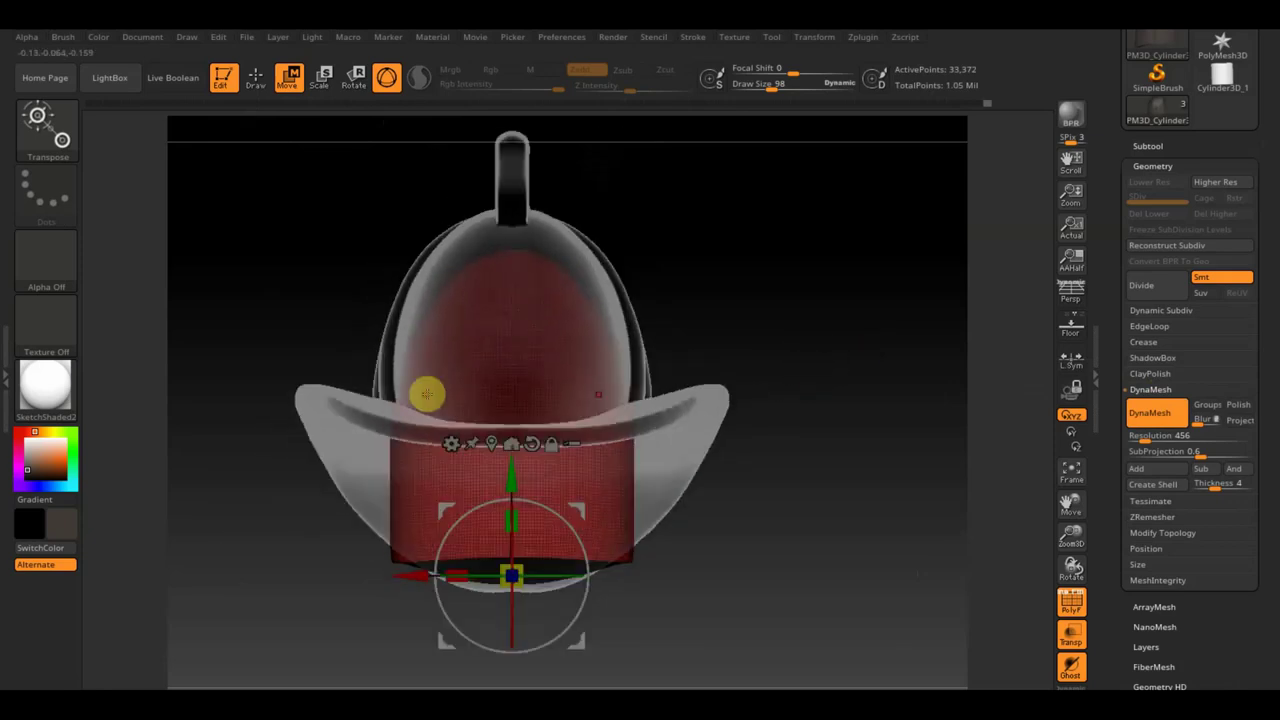
mouse_move(766, 300)
left_mouse_down("shift")
mouse_move(767, 483)
mouse_move(789, 492)
mouse_move(814, 346)
left_mouse_up("shift")
key("f")
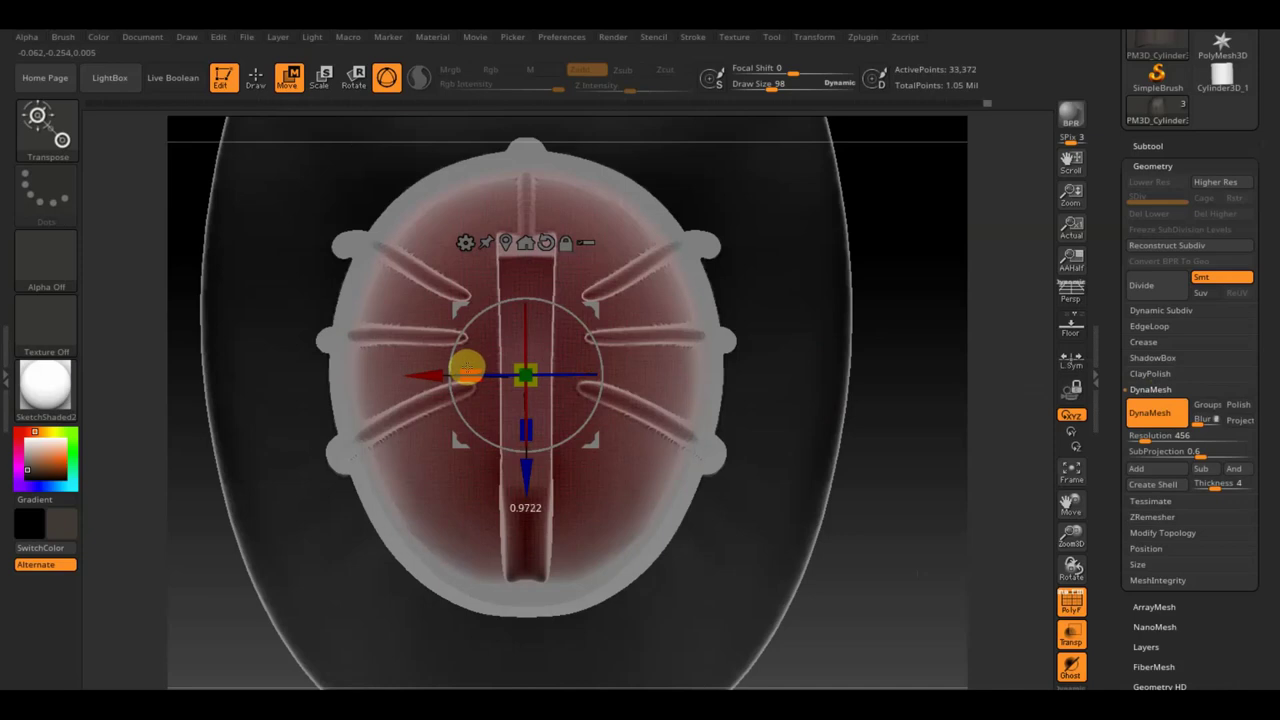
mouse_move(963, 583)
left_mouse_down()
mouse_move(963, 406)
mouse_move(955, 440)
left_mouse_up()
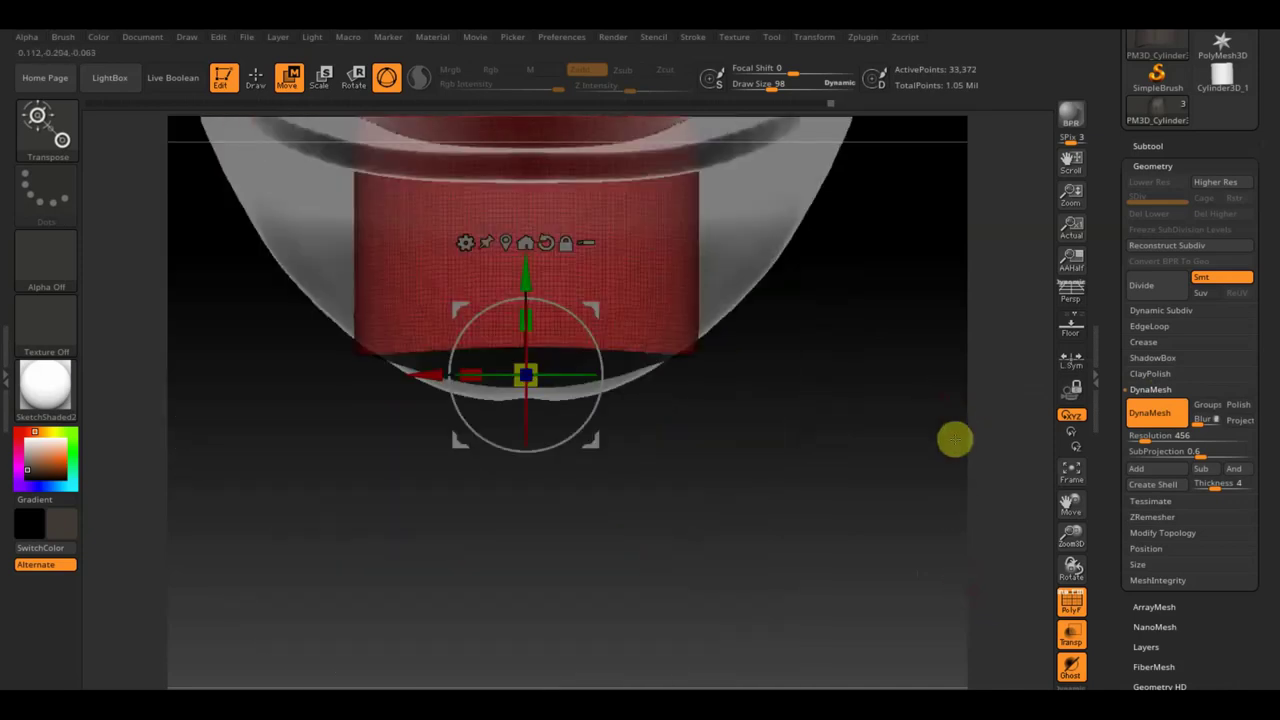
mouse_move(930, 336)
left_mouse_down()
mouse_move(923, 514)
mouse_move(923, 417)
mouse_move(917, 500)
left_mouse_up()
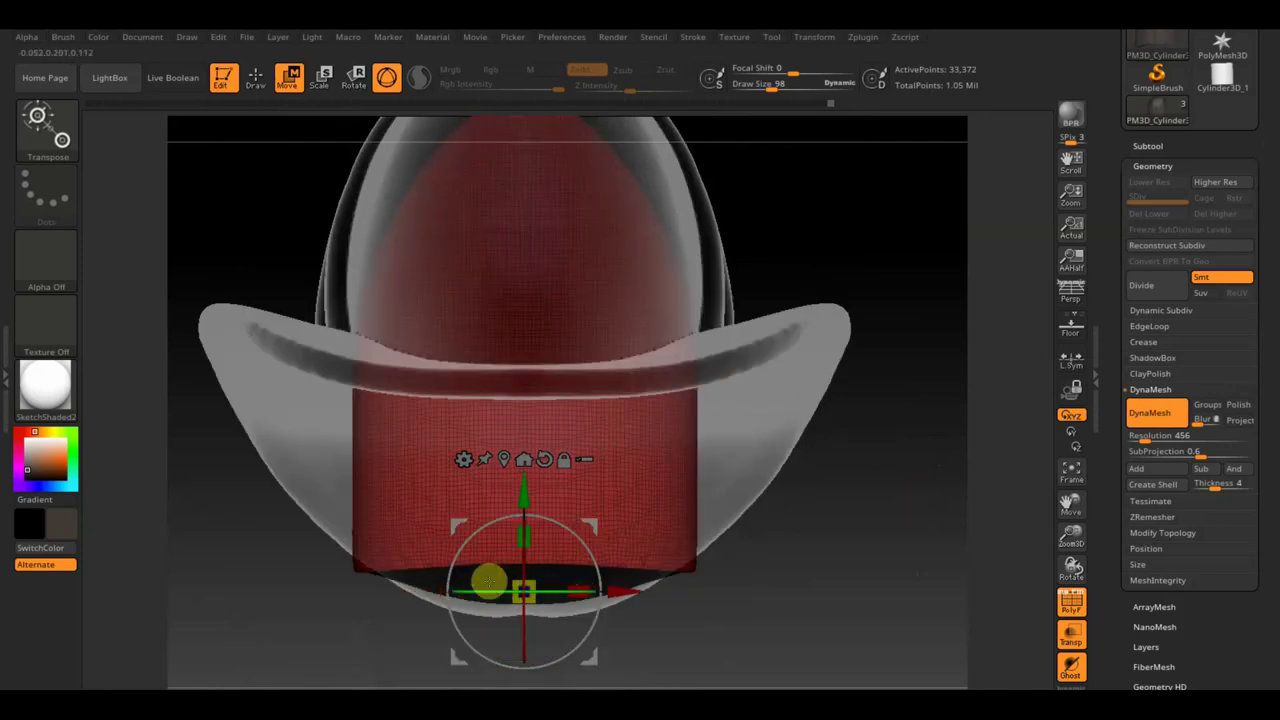
- Scale the lining narrower along X and nudge it slightly sideways inside the helmet
left_click_drag(586, 584, 578, 588)
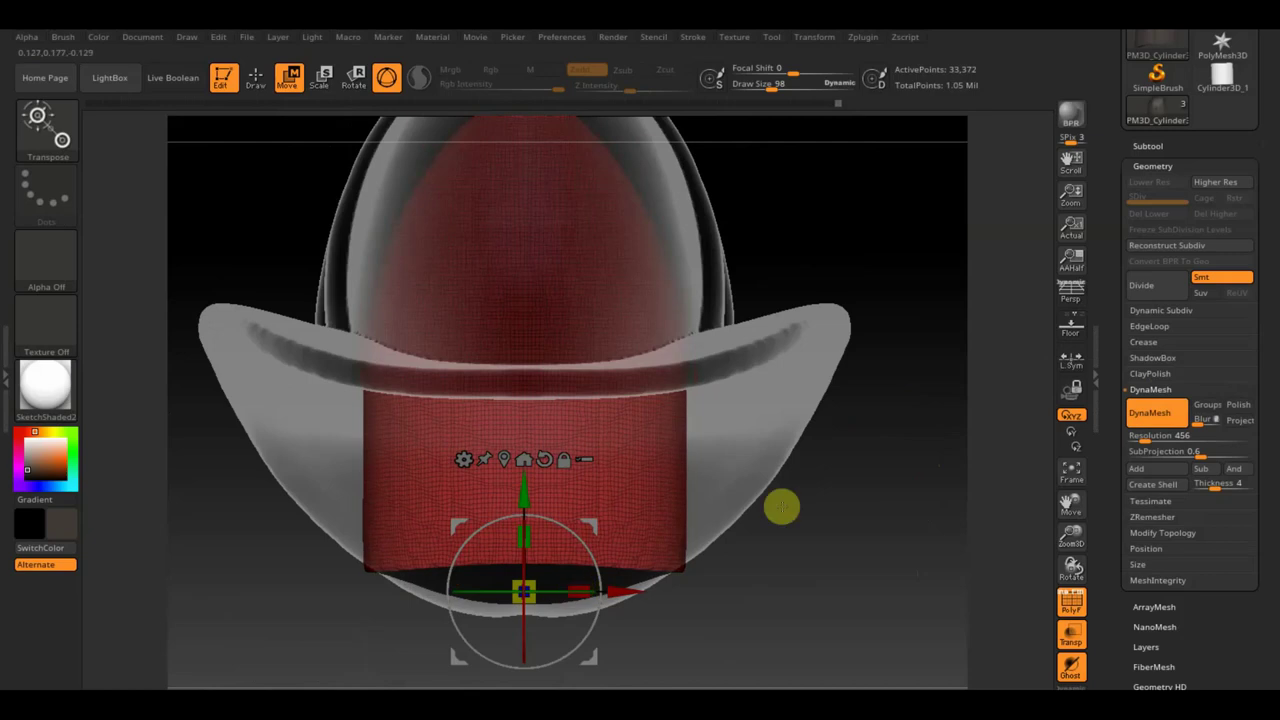
mouse_move(880, 473)
left_mouse_down()
mouse_move(860, 568)
mouse_move(847, 516)
left_mouse_up()
left_click_drag(620, 606, 752, 547)
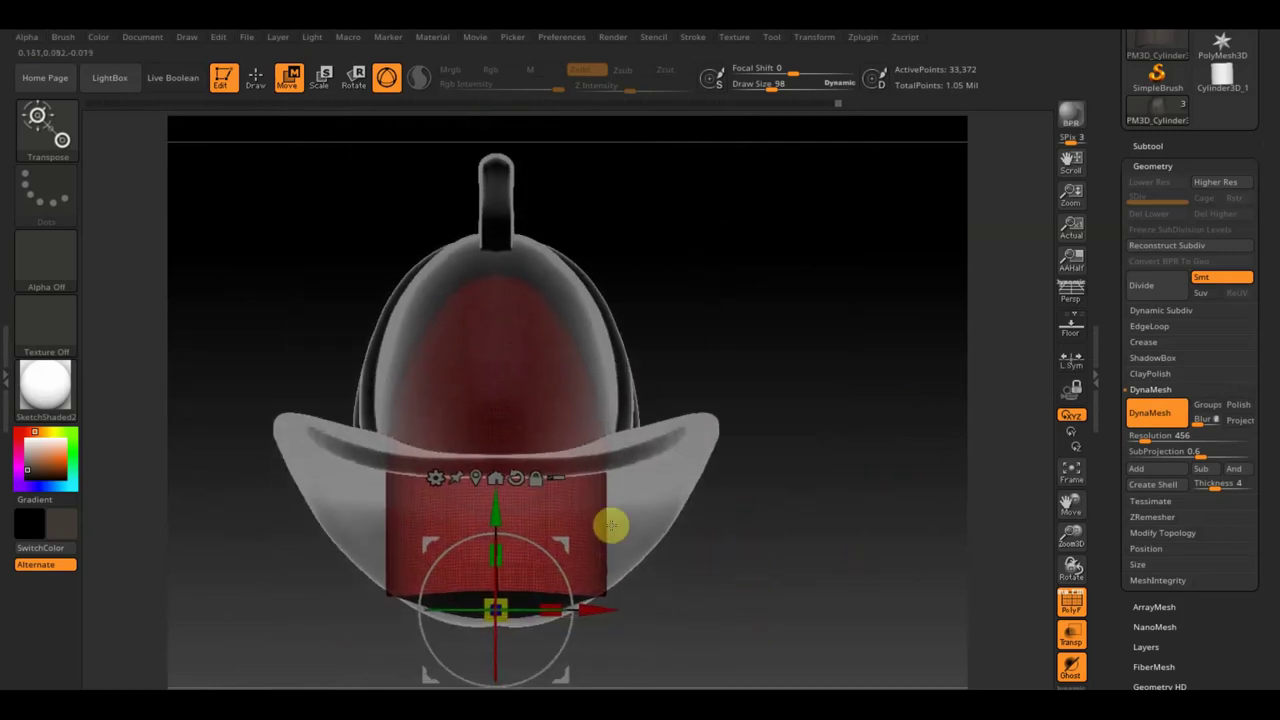
left_click(541, 577)
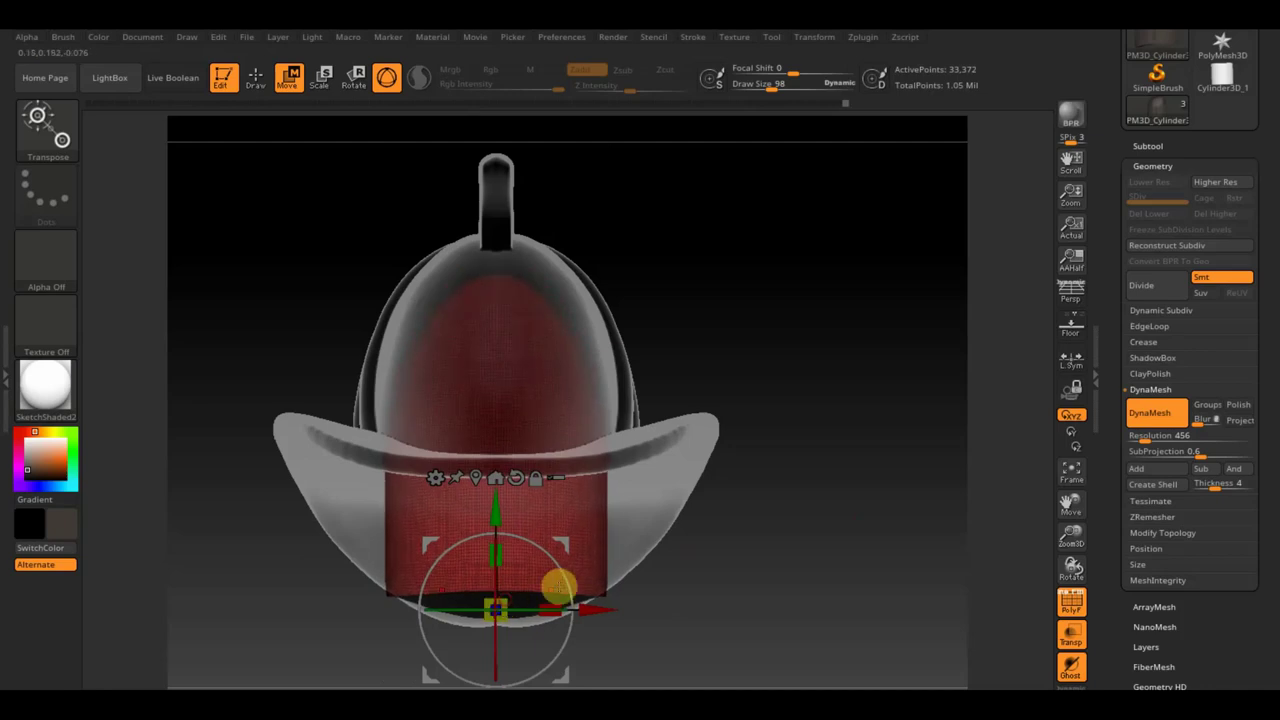
left_click_drag(557, 586, 814, 549)
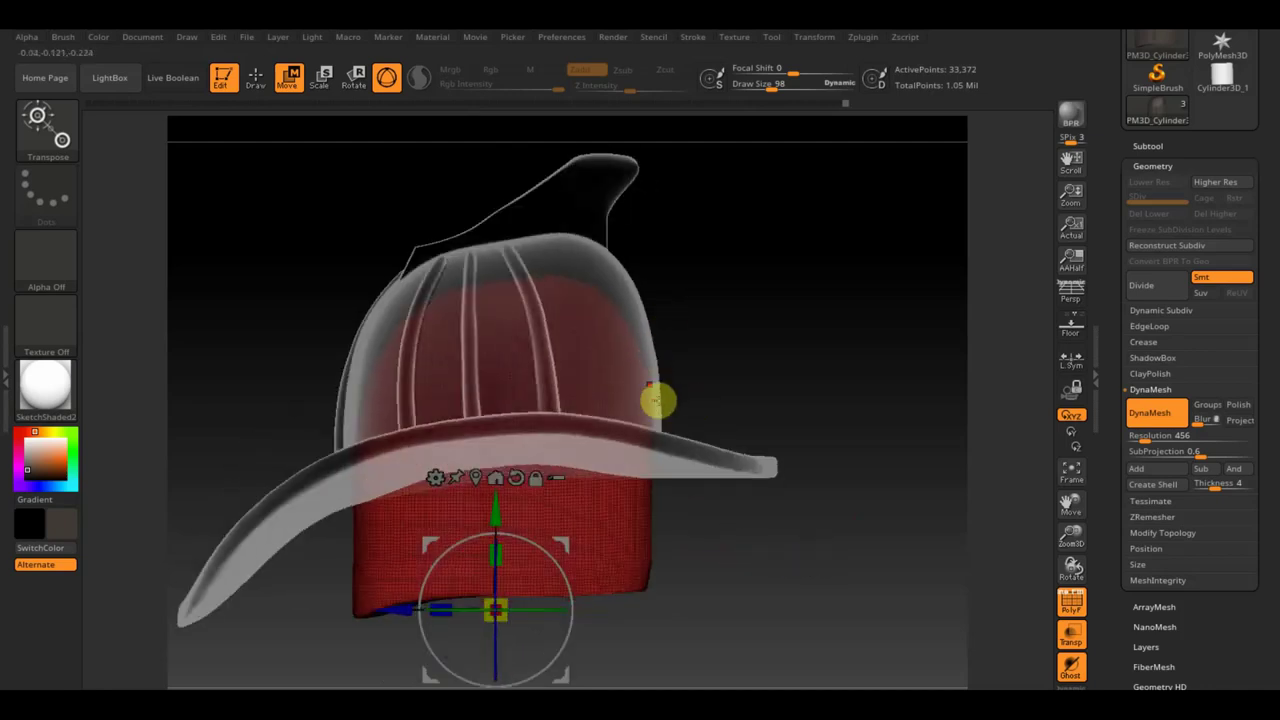
mouse_move(407, 608)
left_mouse_down()
mouse_move(387, 612)
mouse_move(432, 612)
left_mouse_up()
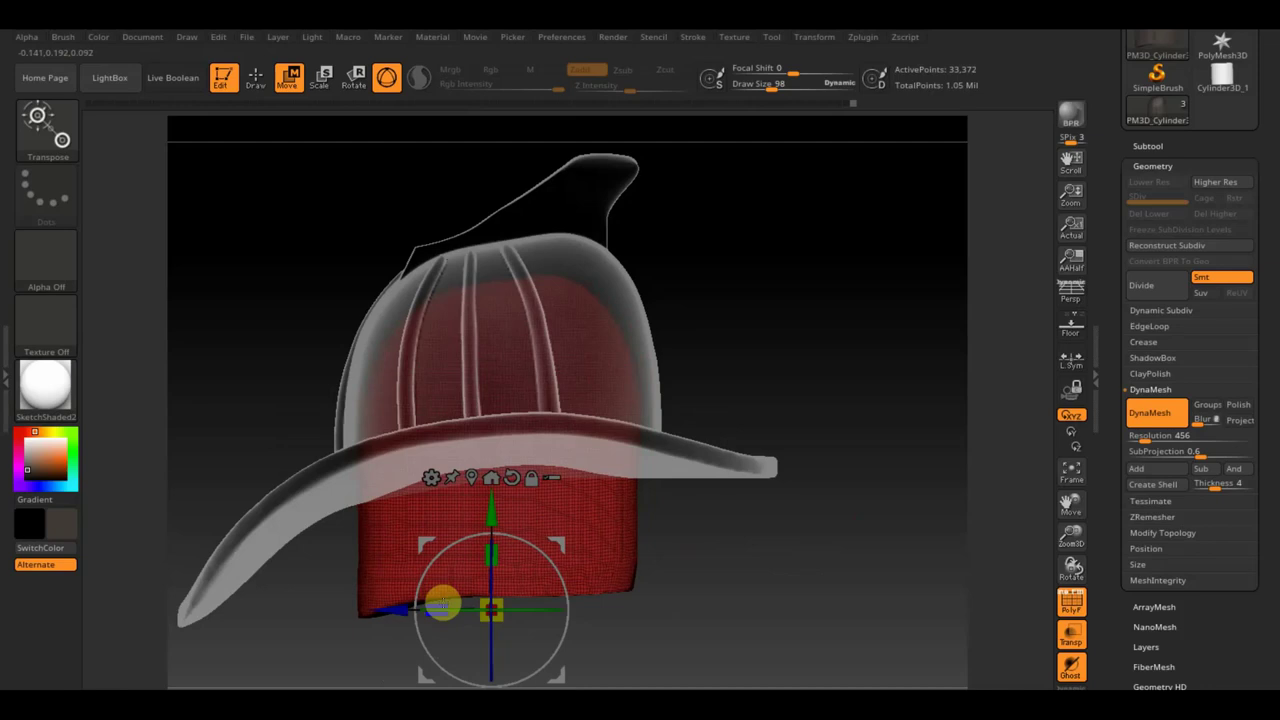
mouse_move(835, 386)
left_mouse_down()
mouse_move(763, 380)
mouse_move(808, 377)
left_mouse_up()
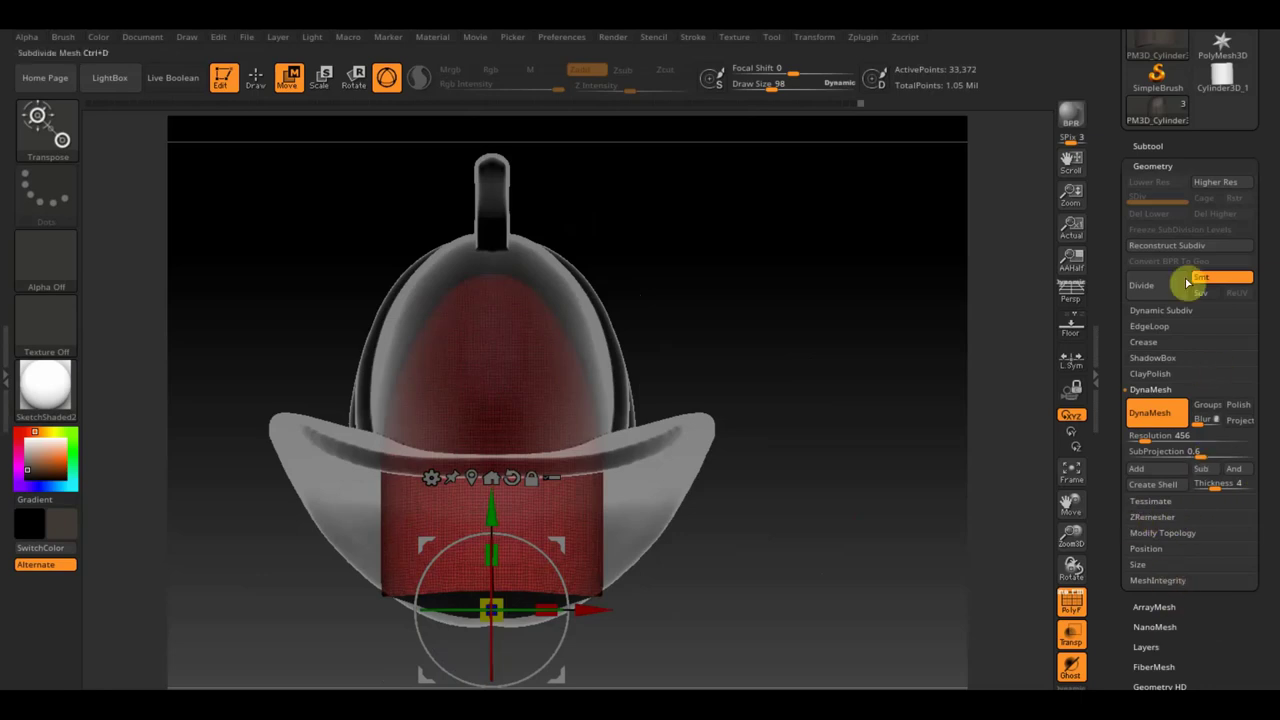
- Move PM3D_Cylinder3D_1 below PM3D_Cylinder3D_2 and MergeDown the lining into the helmet
left_click(1158, 145)
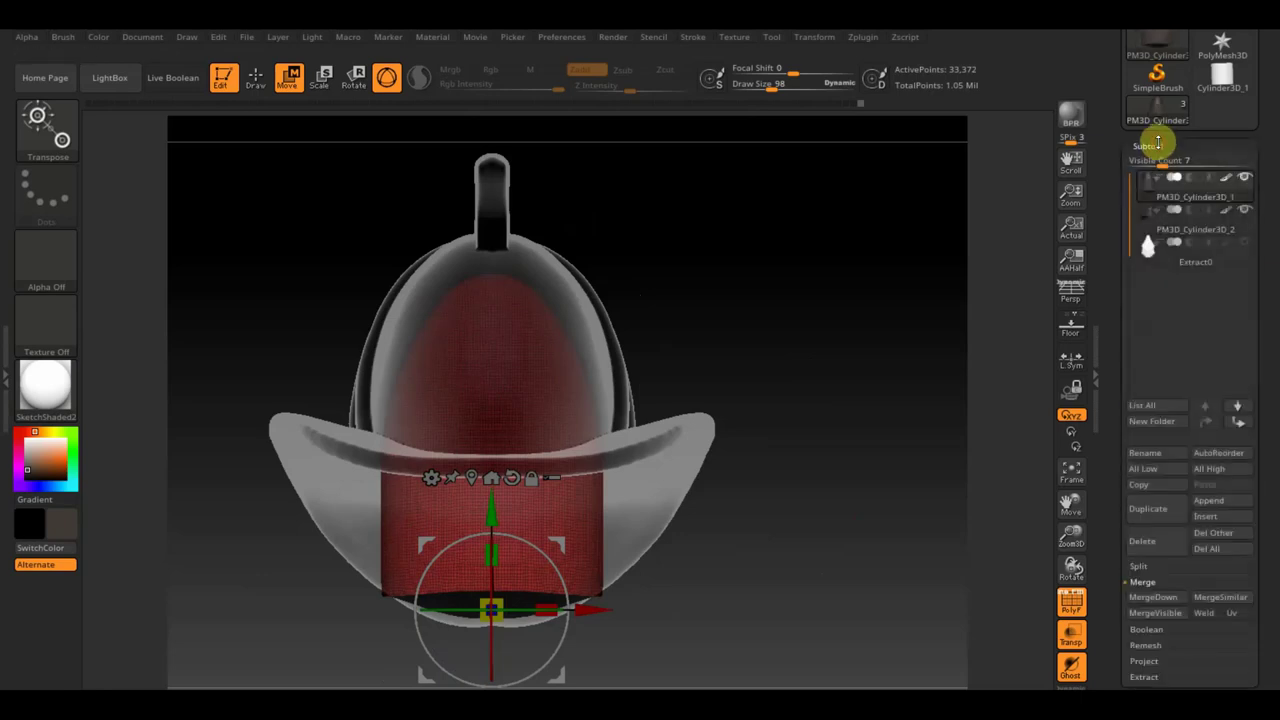
left_click(1190, 189)
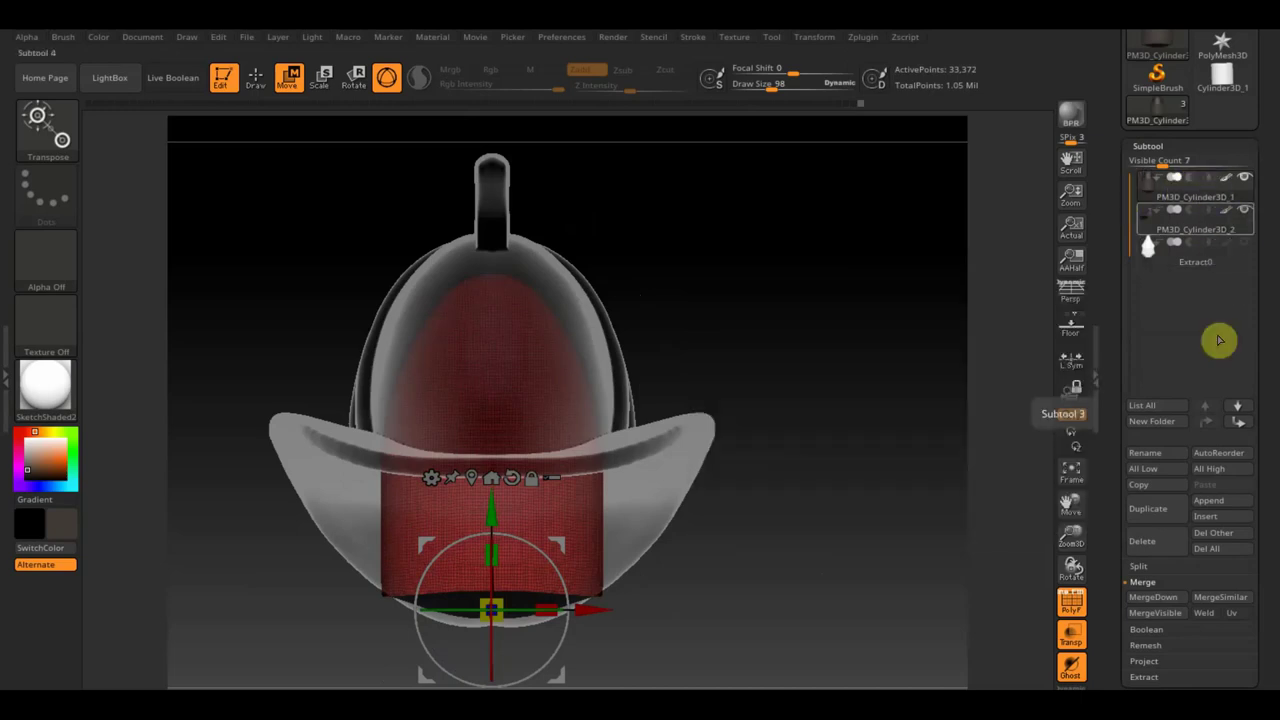
left_click(1242, 424)
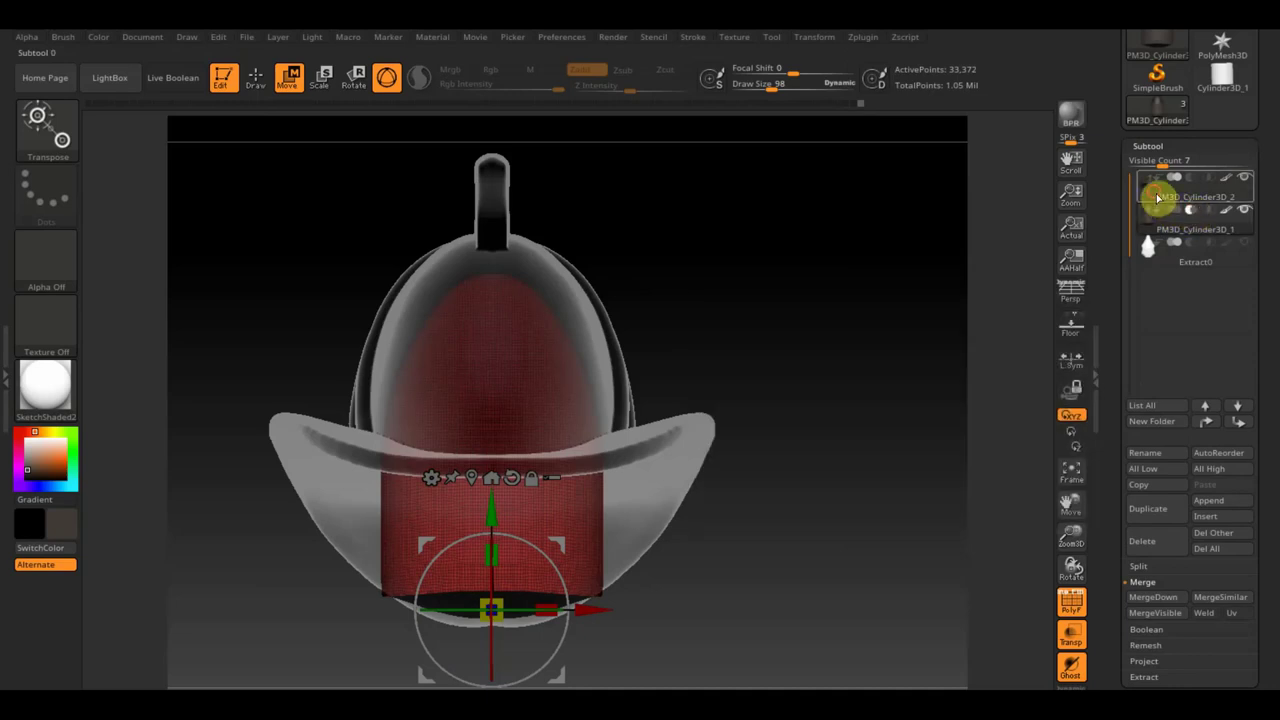
left_click(1155, 196)
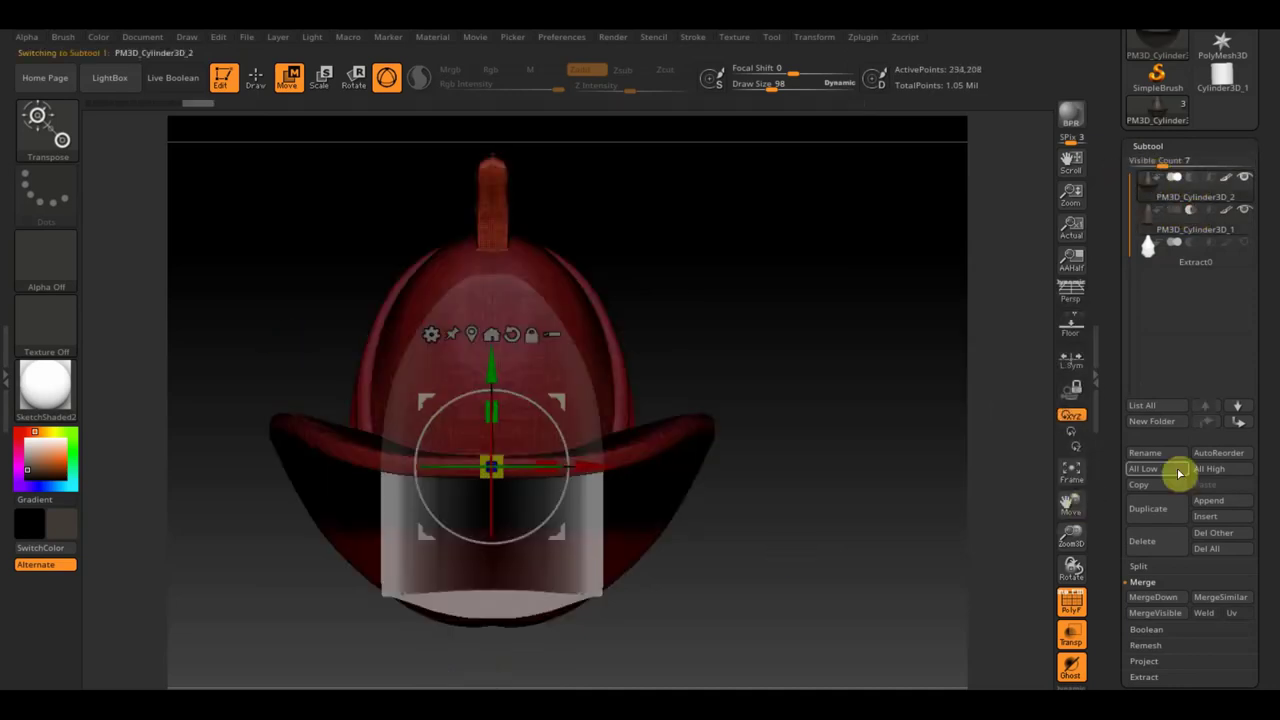
left_click(1156, 597)
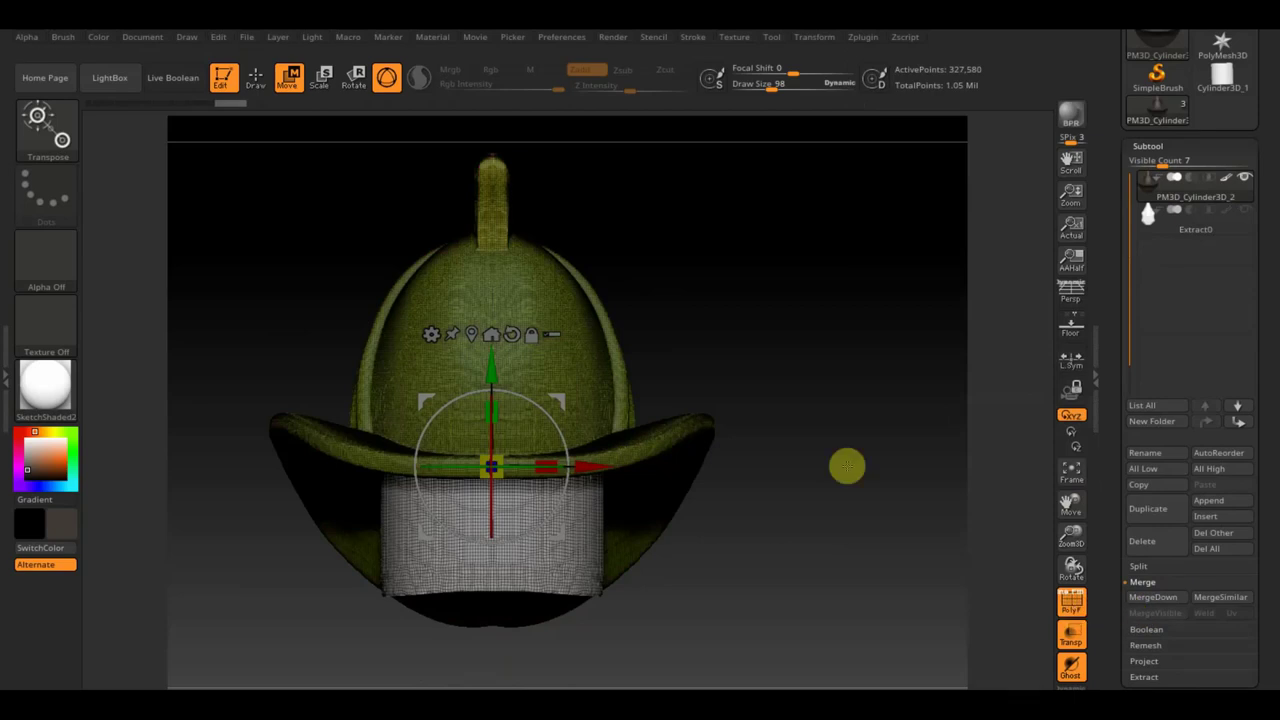
mouse_move(766, 248)
left_mouse_down("ctrl")
mouse_move(880, 432)
mouse_move(906, 326)
mouse_move(977, 309)
left_mouse_up("ctrl")
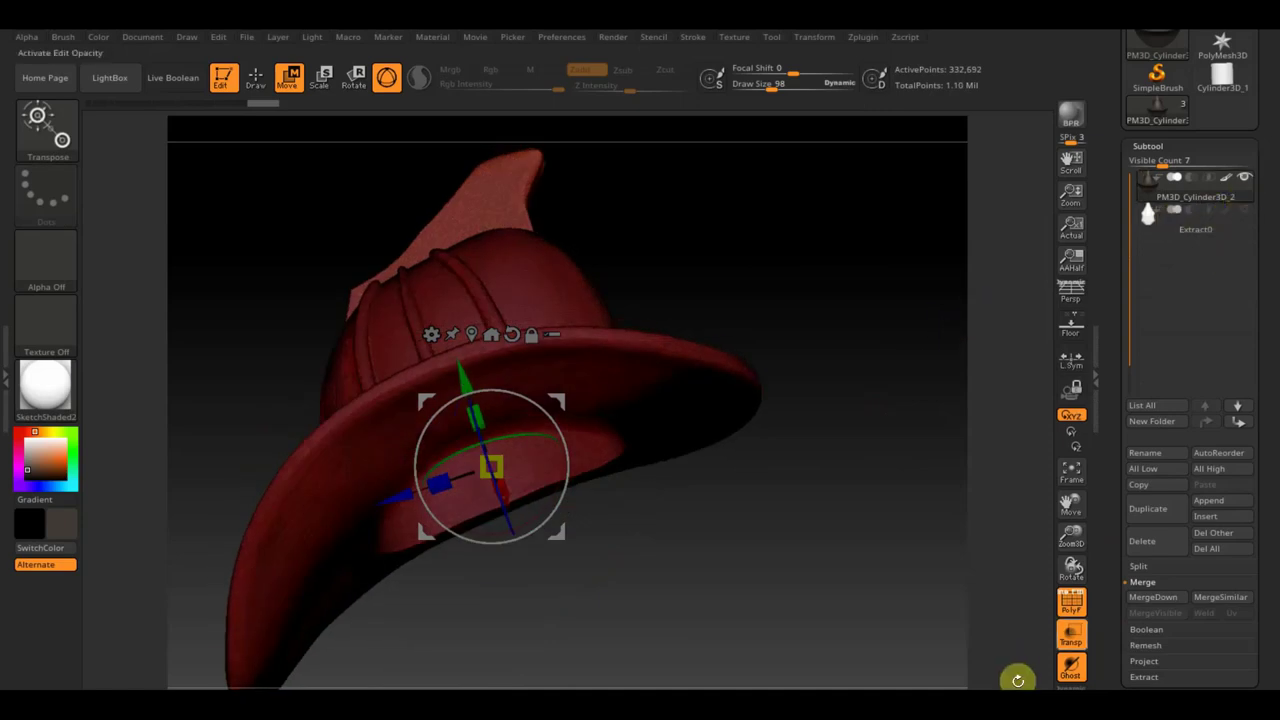
left_click(1071, 601)
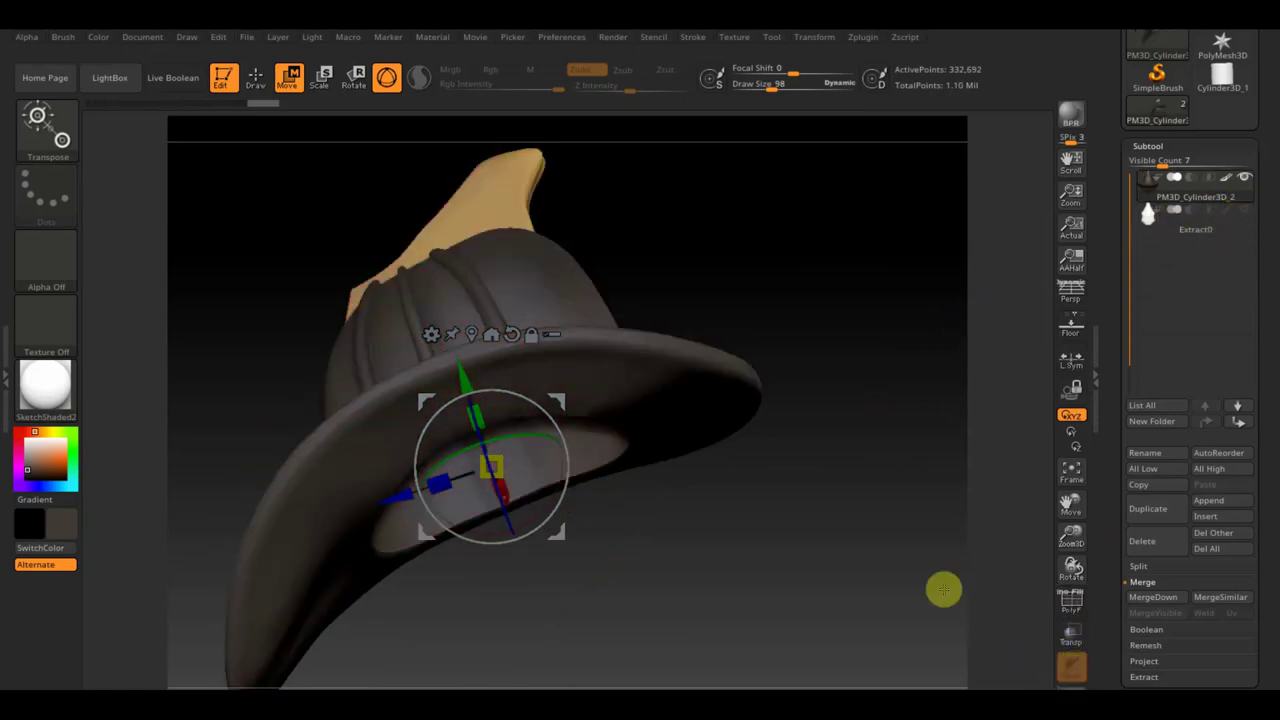
- Switch from the Move gizmo to Draw mode at Draw Size 26 and bring up the brush picker
mouse_move(943, 589)
left_mouse_down()
mouse_move(866, 523)
mouse_move(866, 371)
mouse_move(886, 456)
mouse_move(874, 557)
mouse_move(869, 543)
mouse_move(843, 556)
left_mouse_up()
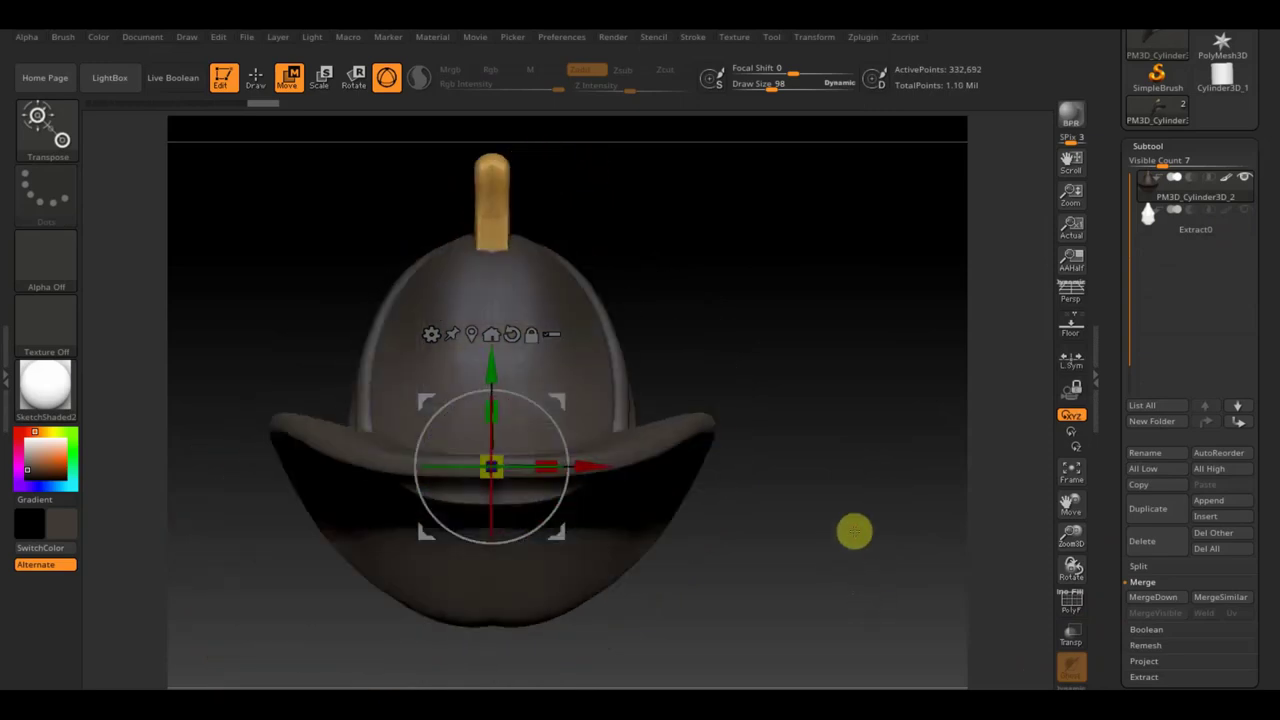
left_click(255, 77)
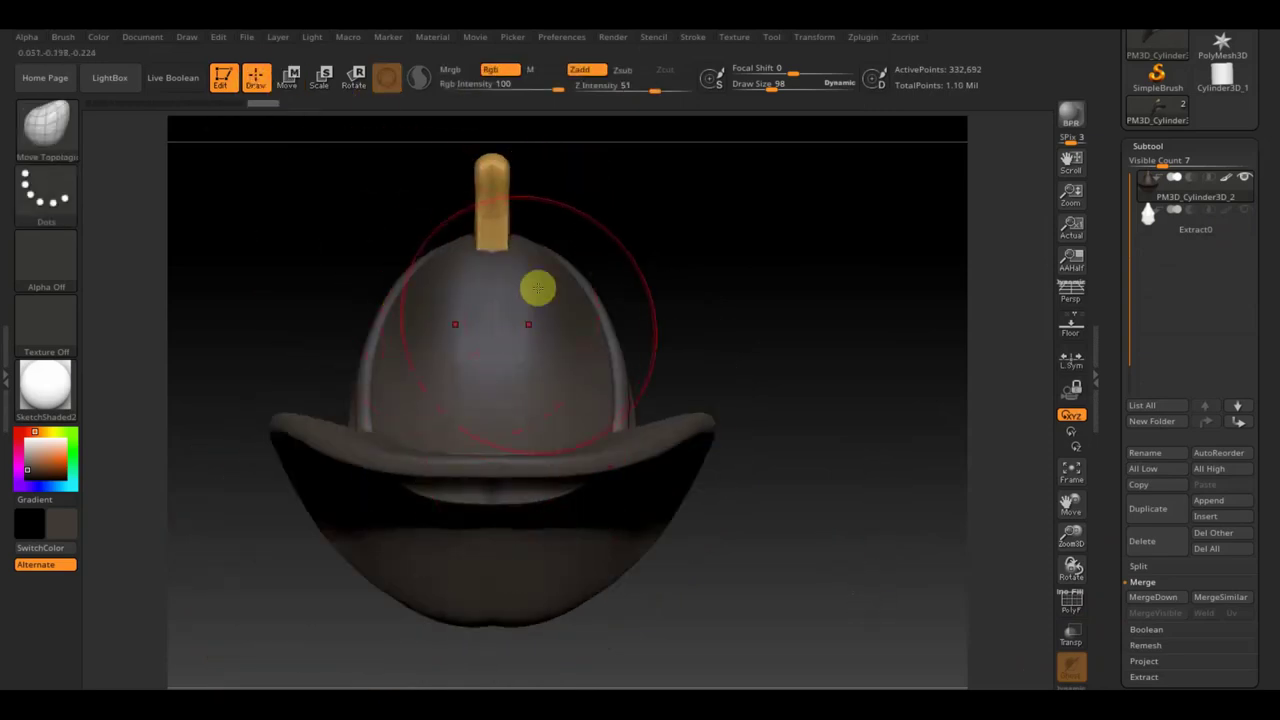
left_click_drag(771, 86, 749, 100)
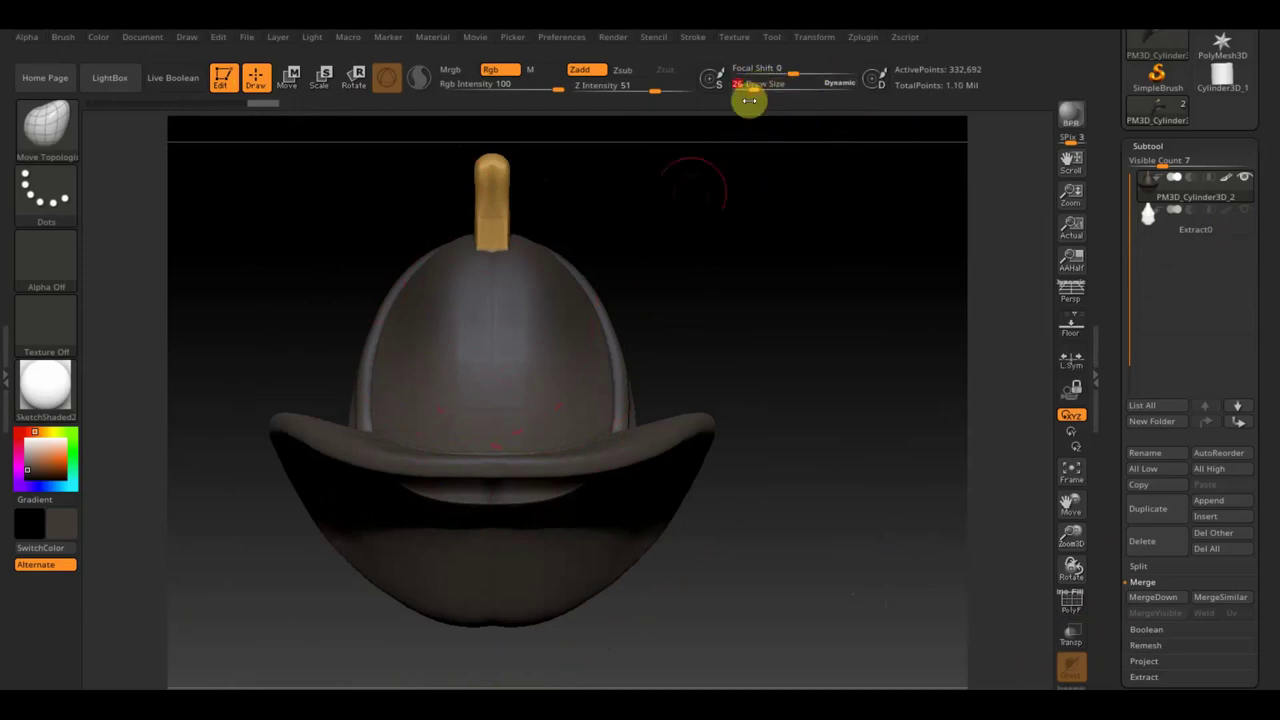
key("shift")
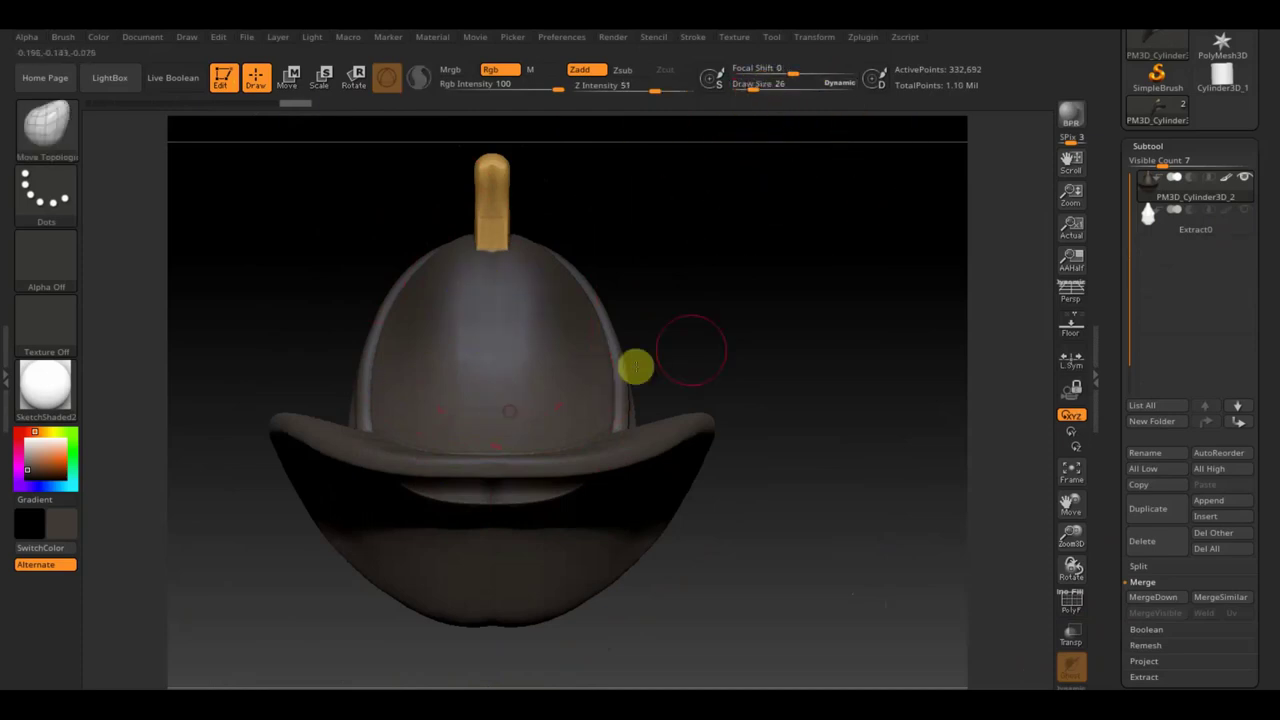
mouse_move(636, 364)
left_mouse_down()
mouse_move(763, 398)
mouse_move(757, 412)
mouse_move(753, 397)
left_mouse_up()
left_click_drag(800, 452, 833, 525)
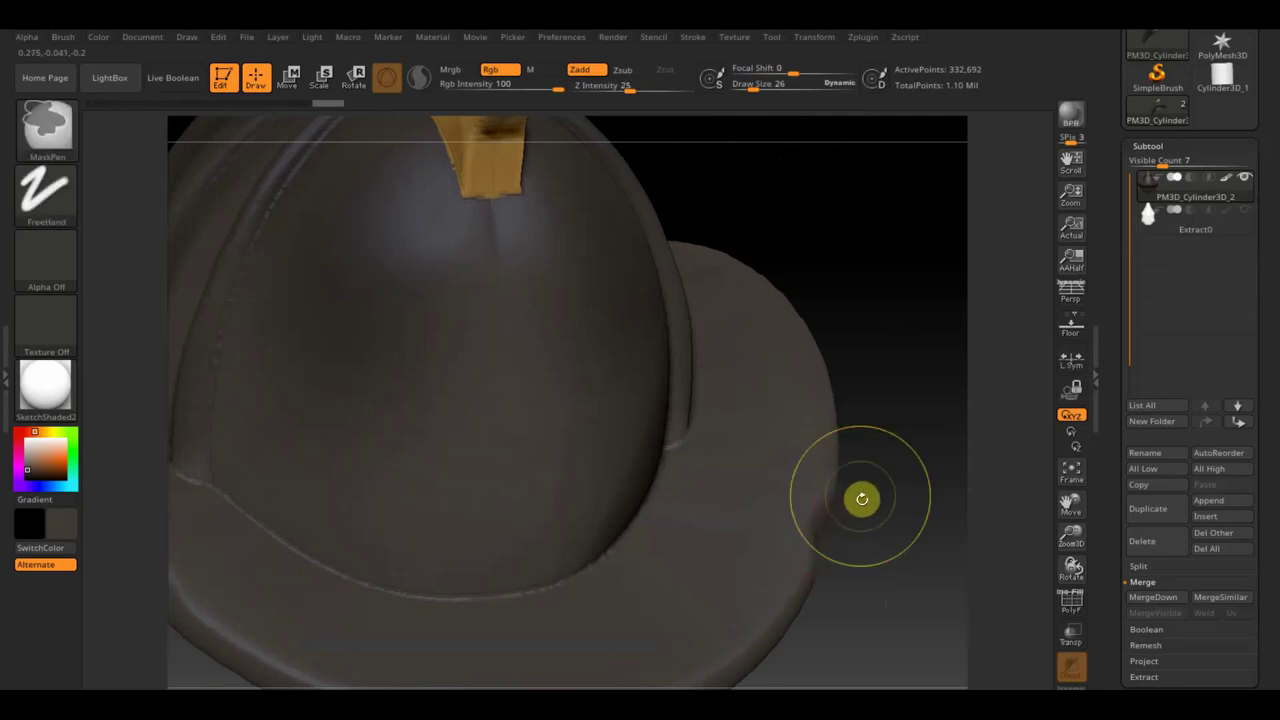
mouse_move(955, 294)
left_mouse_down()
mouse_move(797, 346)
mouse_move(791, 374)
mouse_move(753, 396)
left_mouse_up()
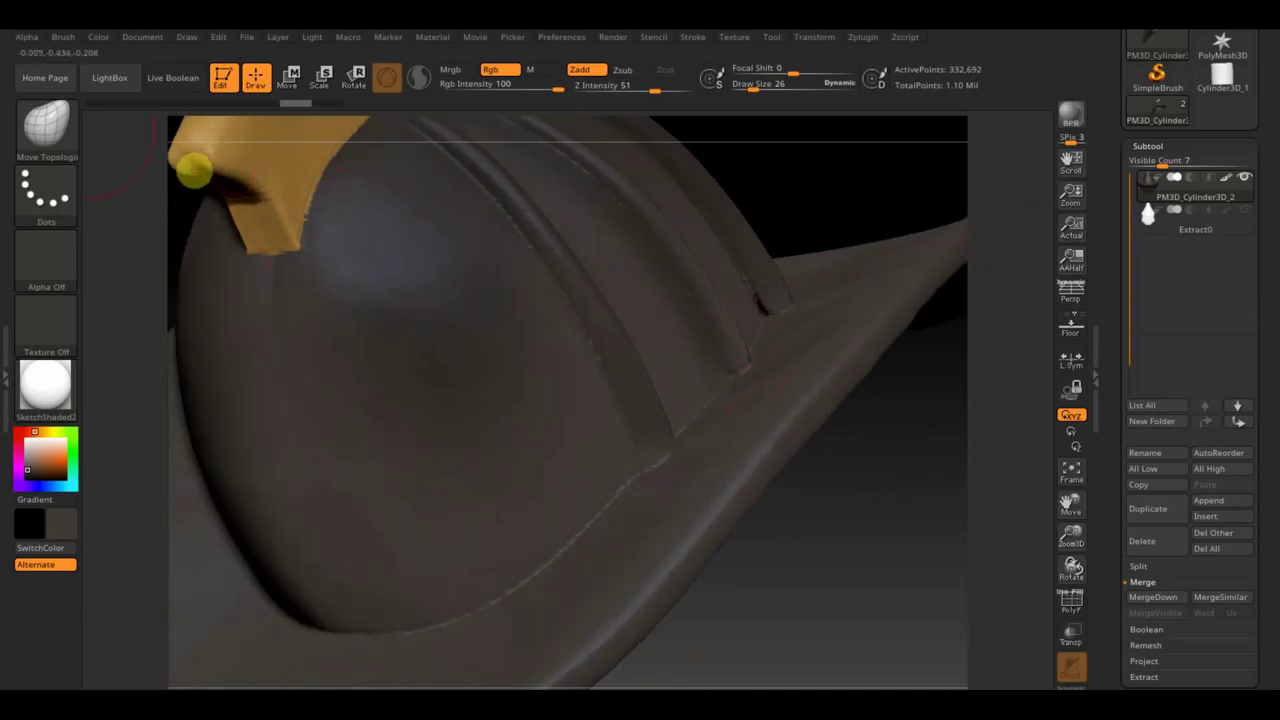
left_click(36, 142)
- Choose ClayBuildup, enable Auto Masking, and set Draw Size 10 with Z Intensity 2
left_click(201, 145)
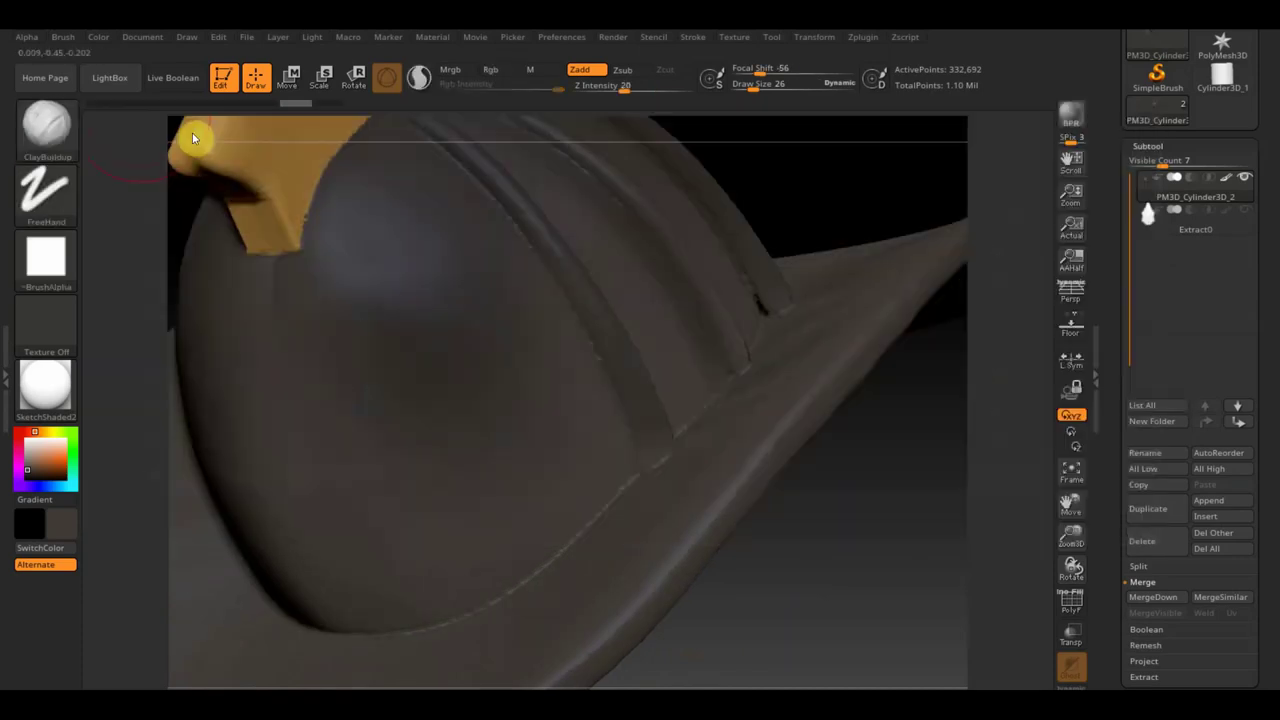
left_click(63, 37)
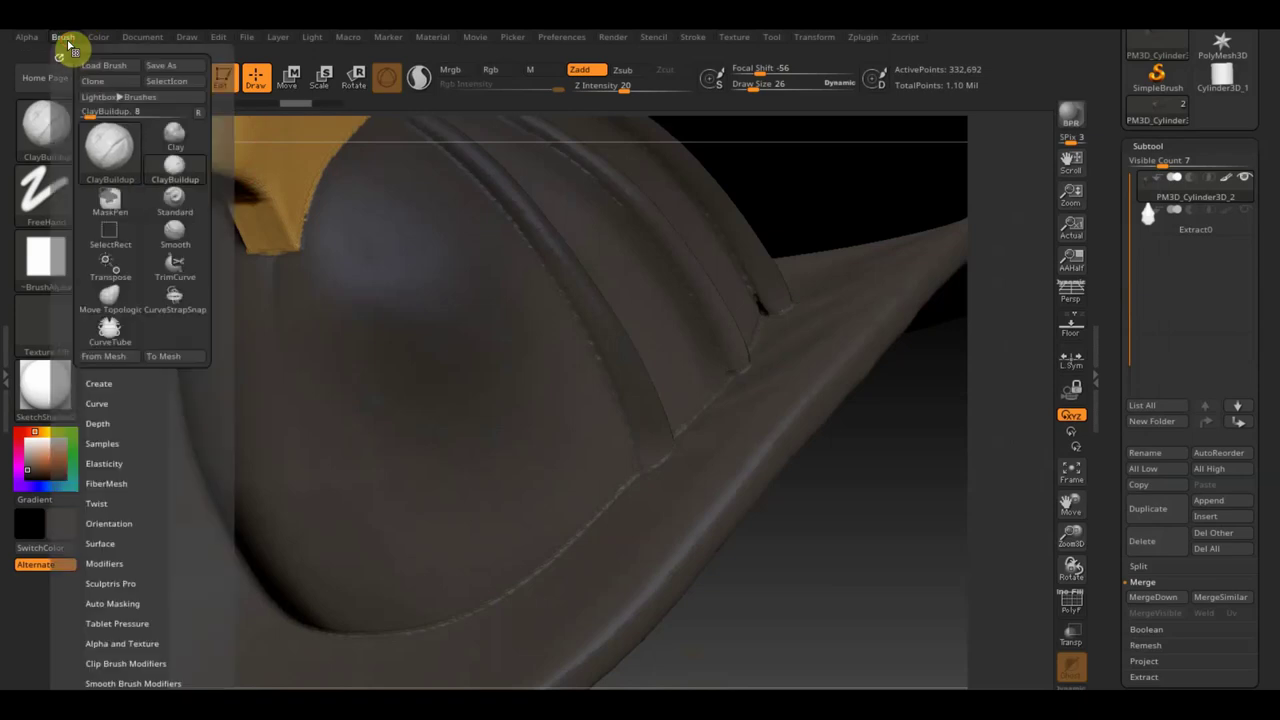
scroll(186, 463, "down", 3)
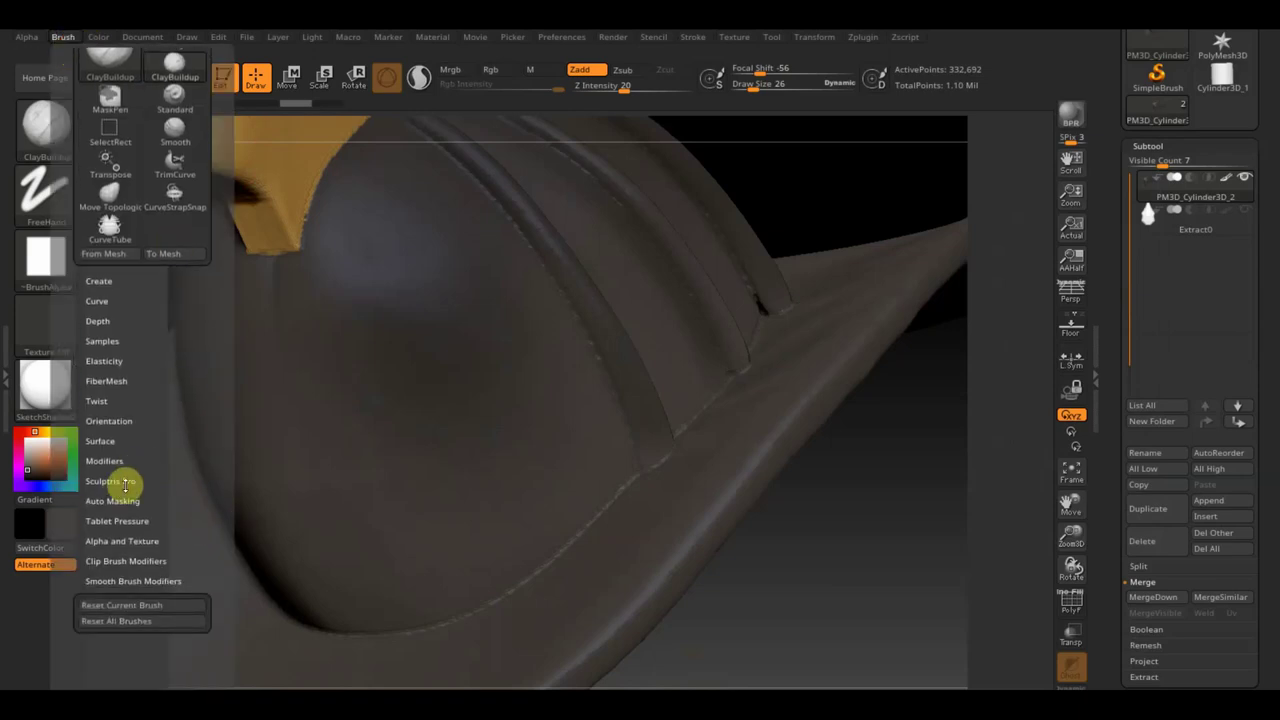
left_click(118, 500)
left_click_drag(192, 532, 207, 385)
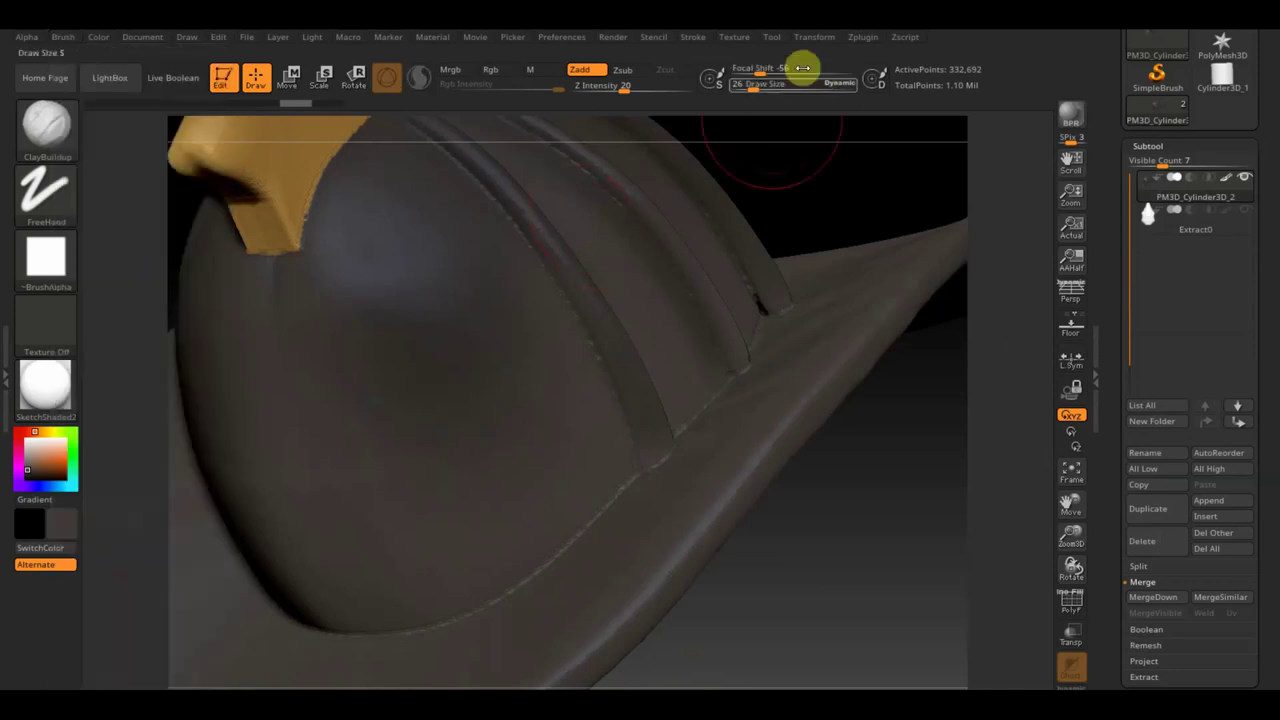
left_click_drag(760, 86, 748, 88)
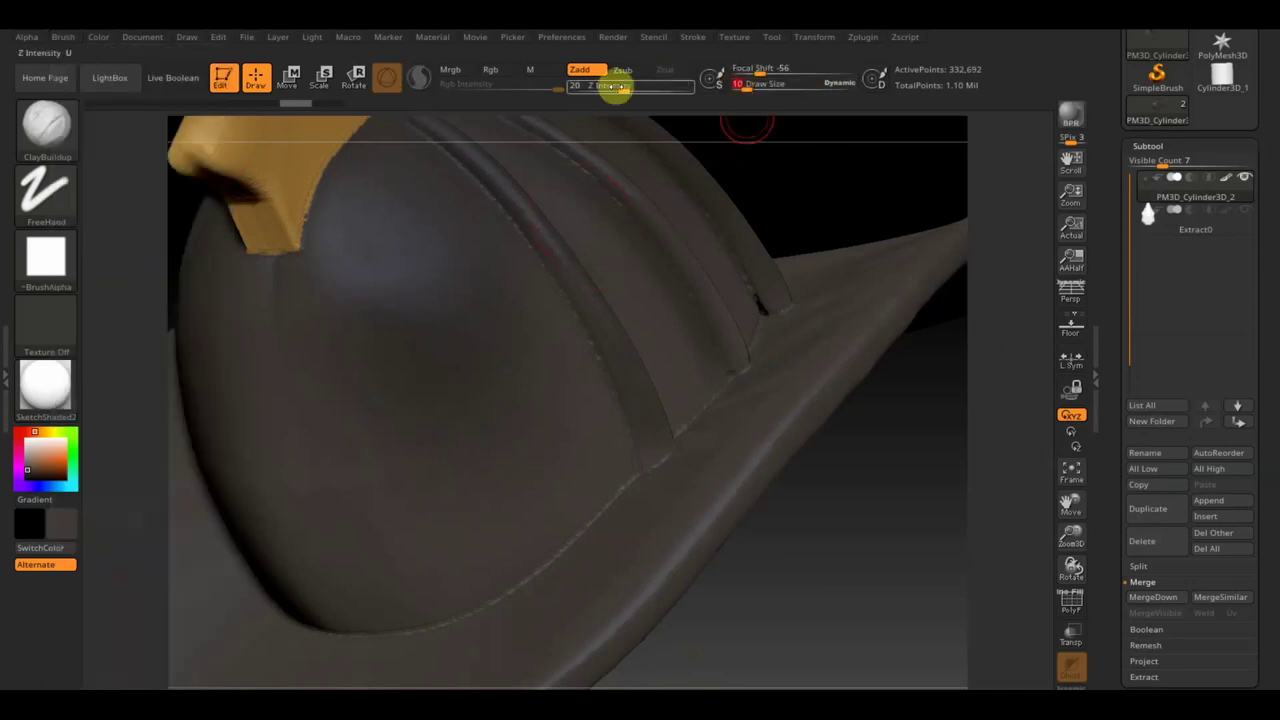
left_click_drag(620, 88, 586, 87)
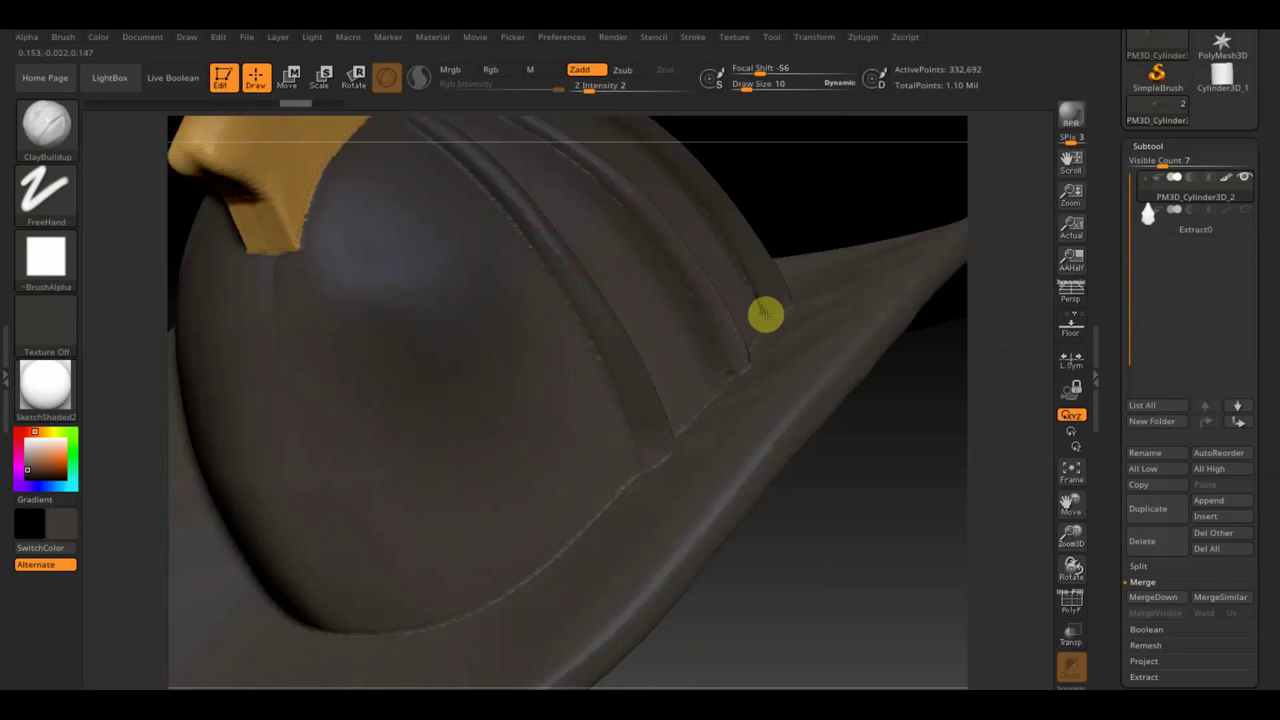
- Inspect the helmet ribs from several angles and unhide the front shield subtool
left_click_drag(853, 452, 673, 375)
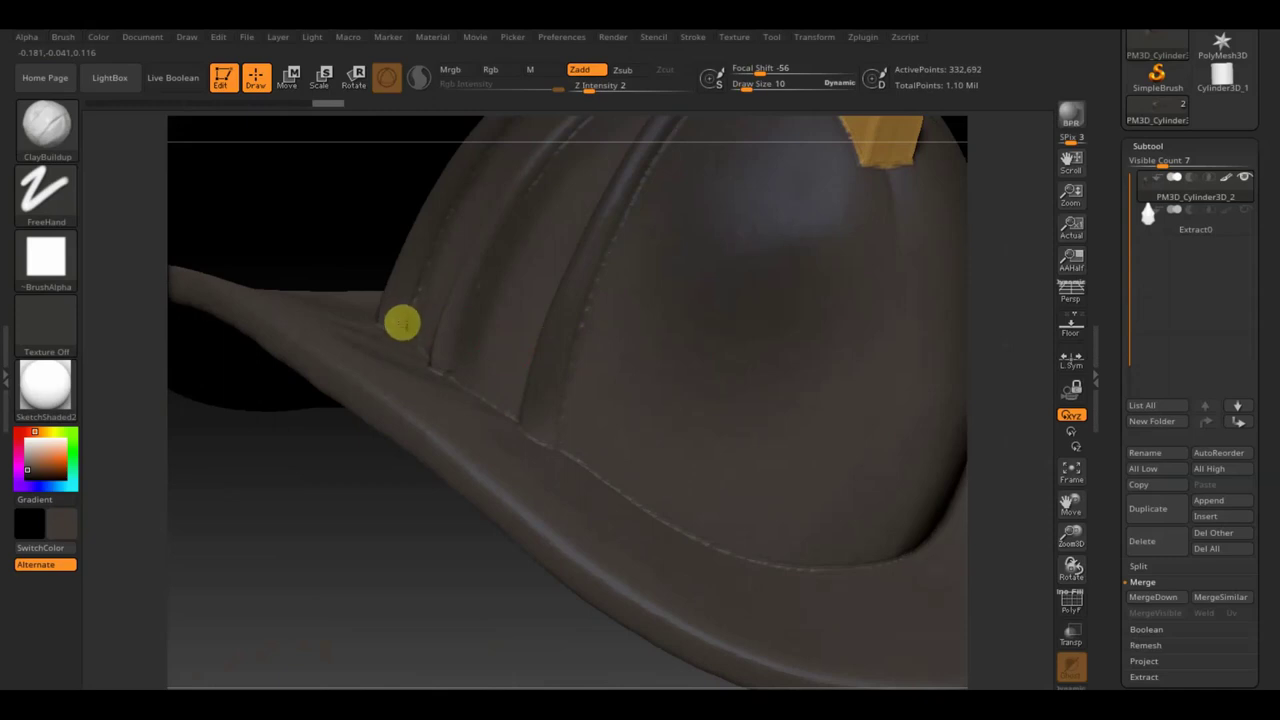
key("ctrl")
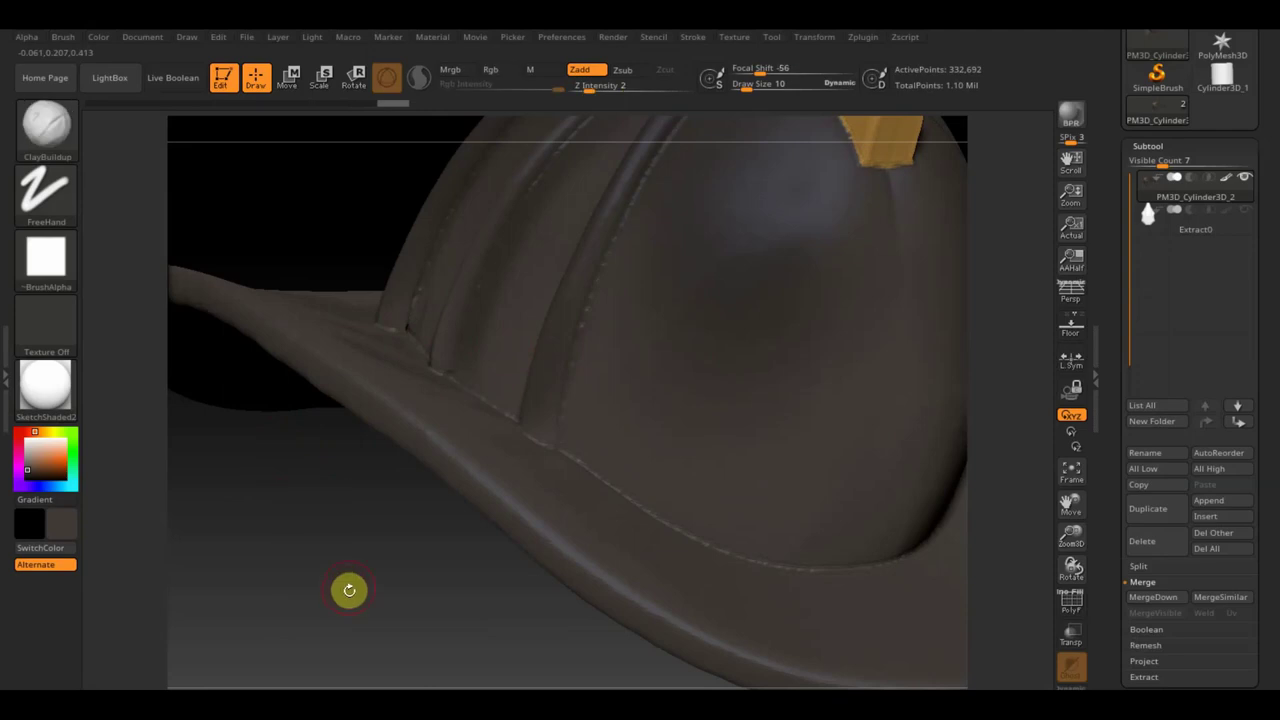
mouse_move(400, 593)
left_mouse_down()
mouse_move(366, 523)
mouse_move(383, 583)
mouse_move(480, 690)
mouse_move(440, 680)
mouse_move(454, 671)
mouse_move(391, 563)
left_mouse_up()
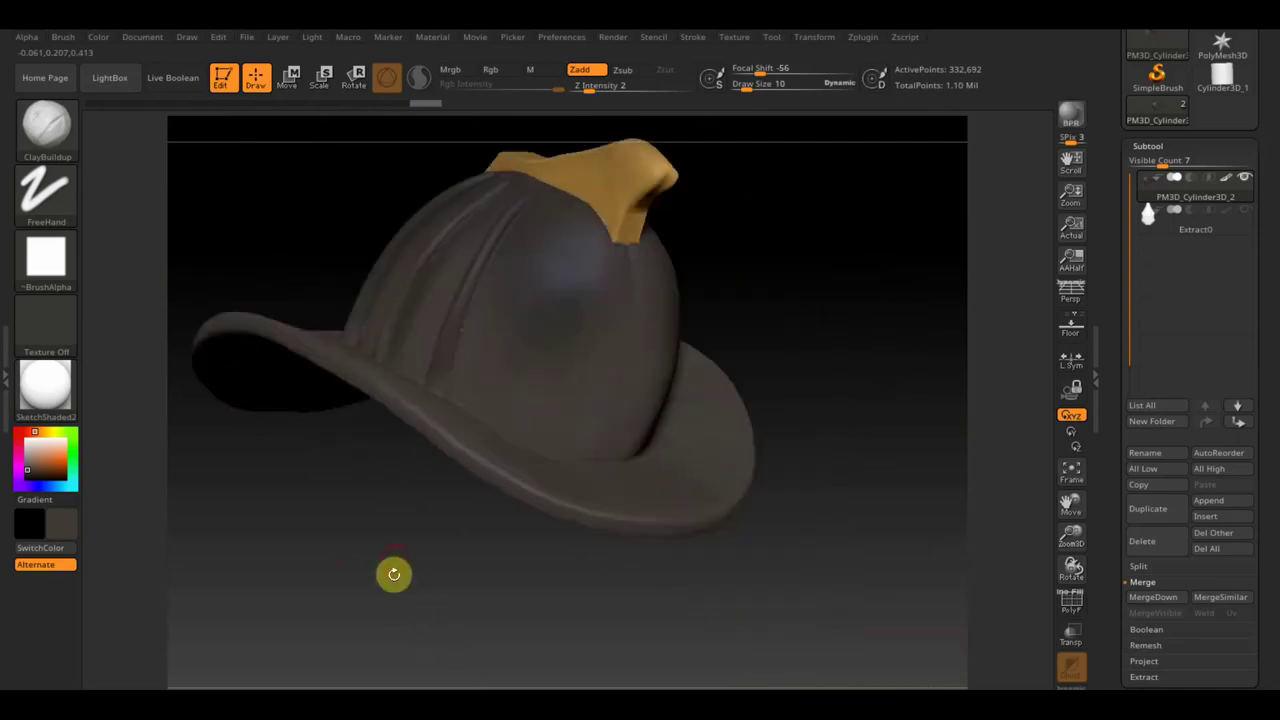
left_click_drag(776, 384, 940, 580, "shift")
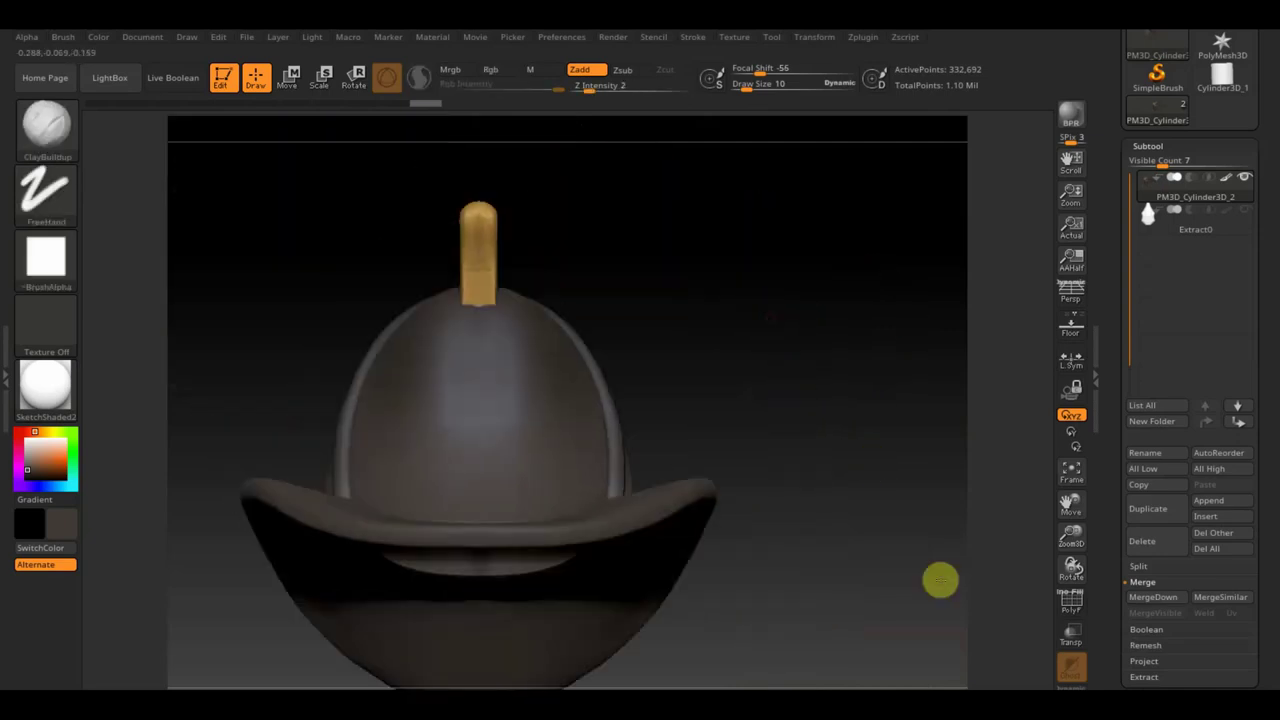
left_click(1246, 211)
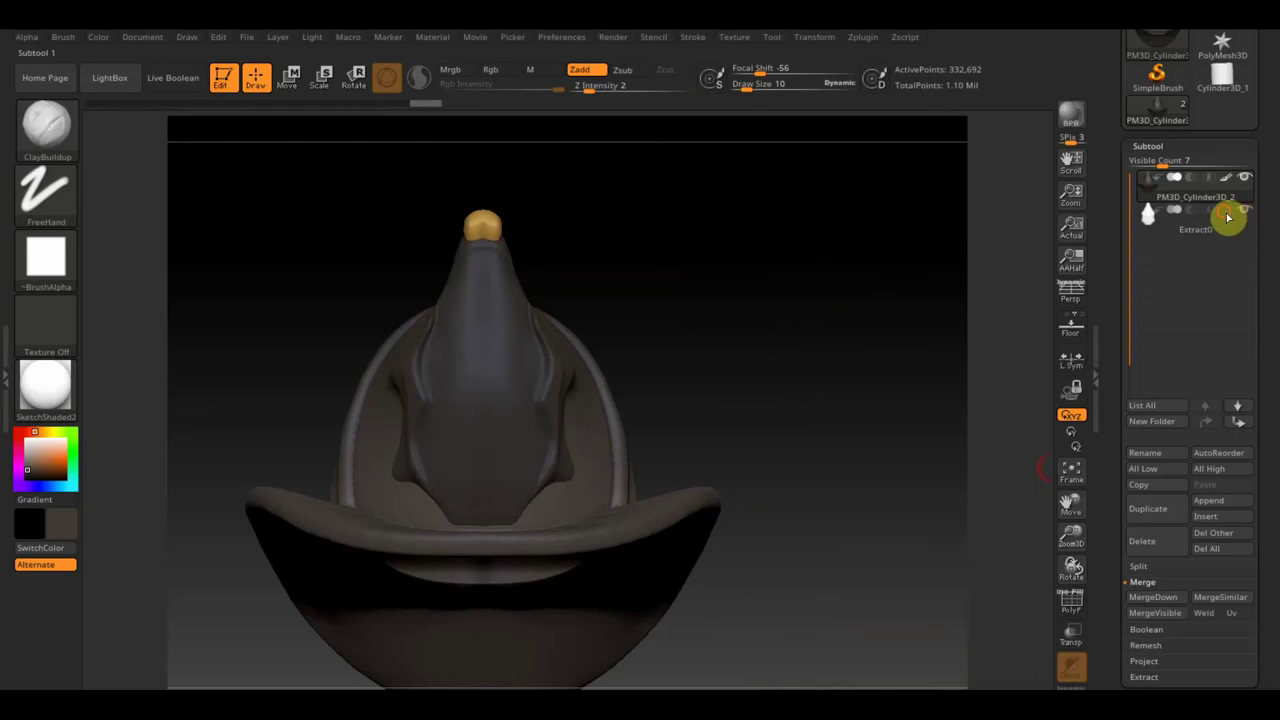
- Show the shield, frame the LADDER 9 N.Y.F.D shield, and shrink the brush to Draw Size 6
left_click(1244, 210)
left_click_drag(808, 323, 818, 358, "alt")
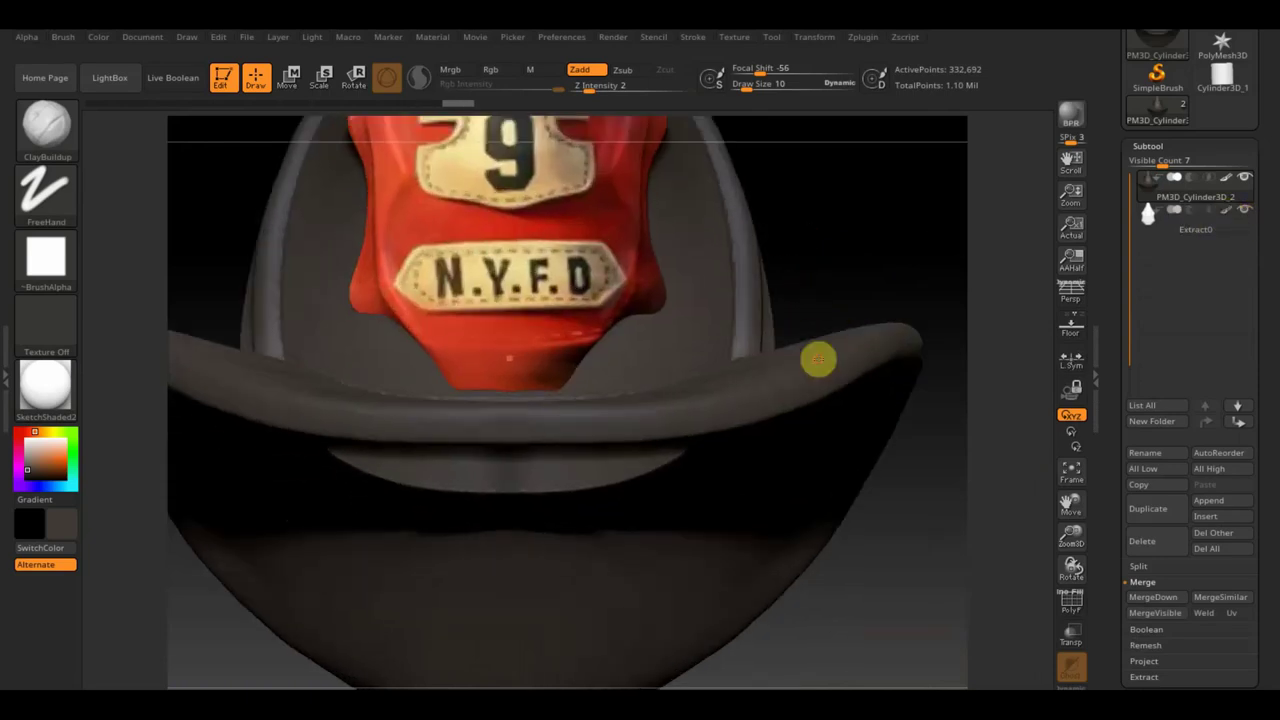
left_click_drag(849, 203, 863, 511)
left_click_drag(829, 286, 836, 351, "alt")
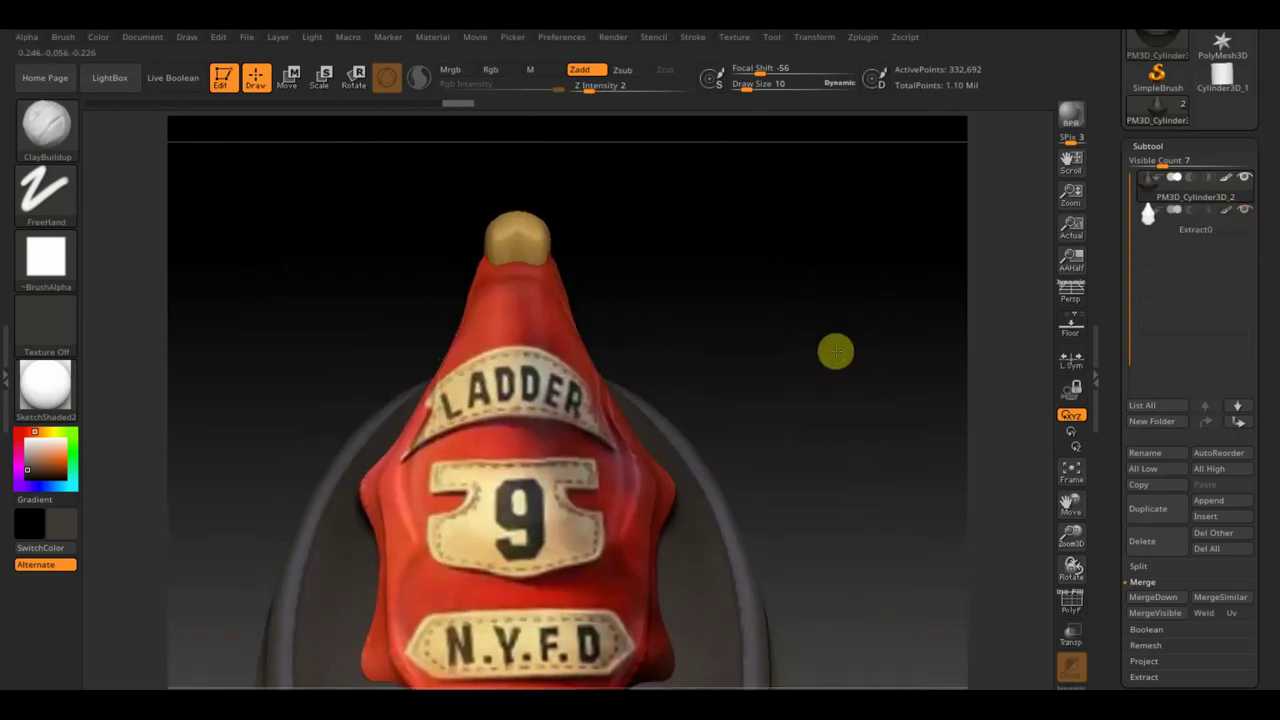
left_click_drag(766, 89, 746, 86)
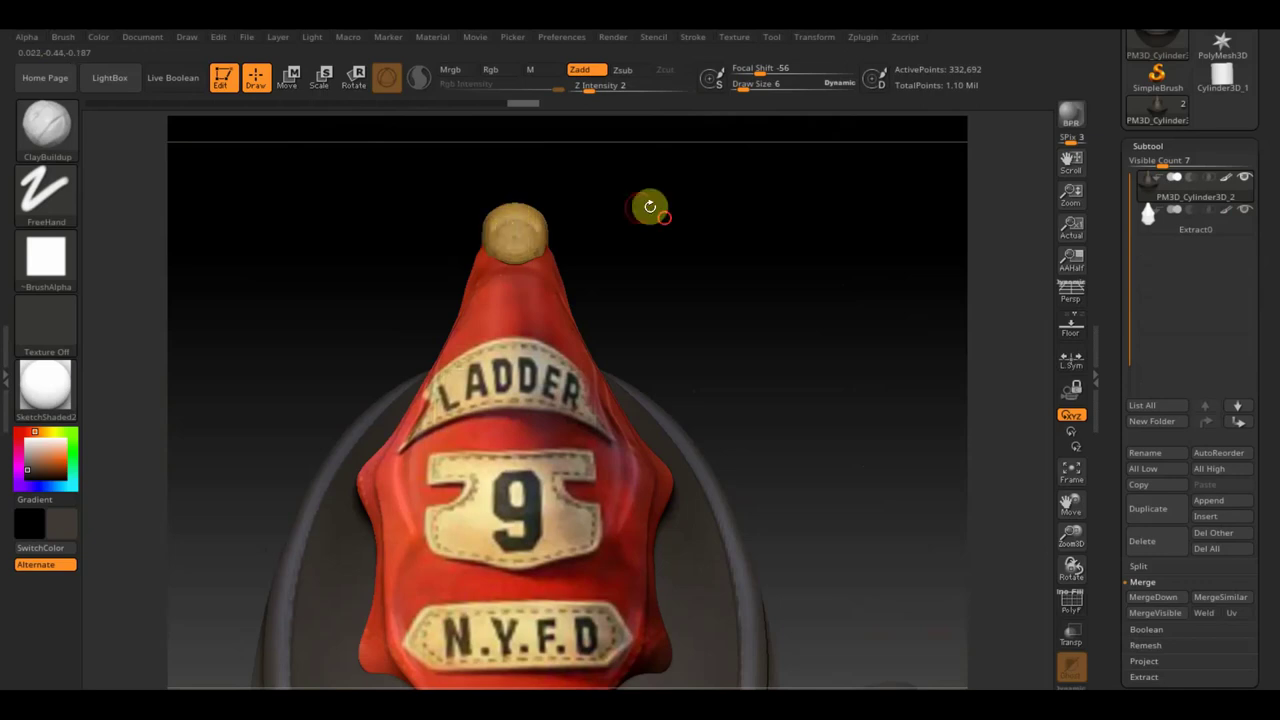
left_click_drag(649, 206, 569, 263)
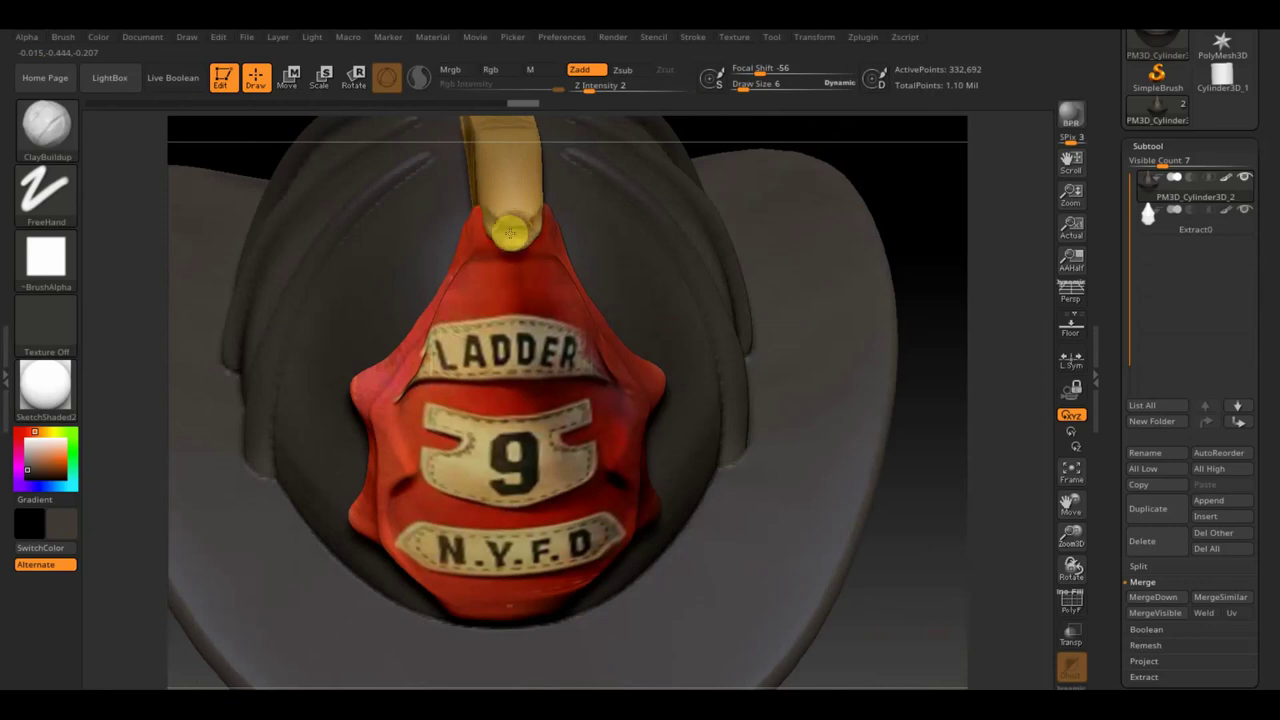
mouse_move(886, 260)
left_mouse_down()
mouse_move(935, 194)
mouse_move(849, 451)
left_mouse_up()
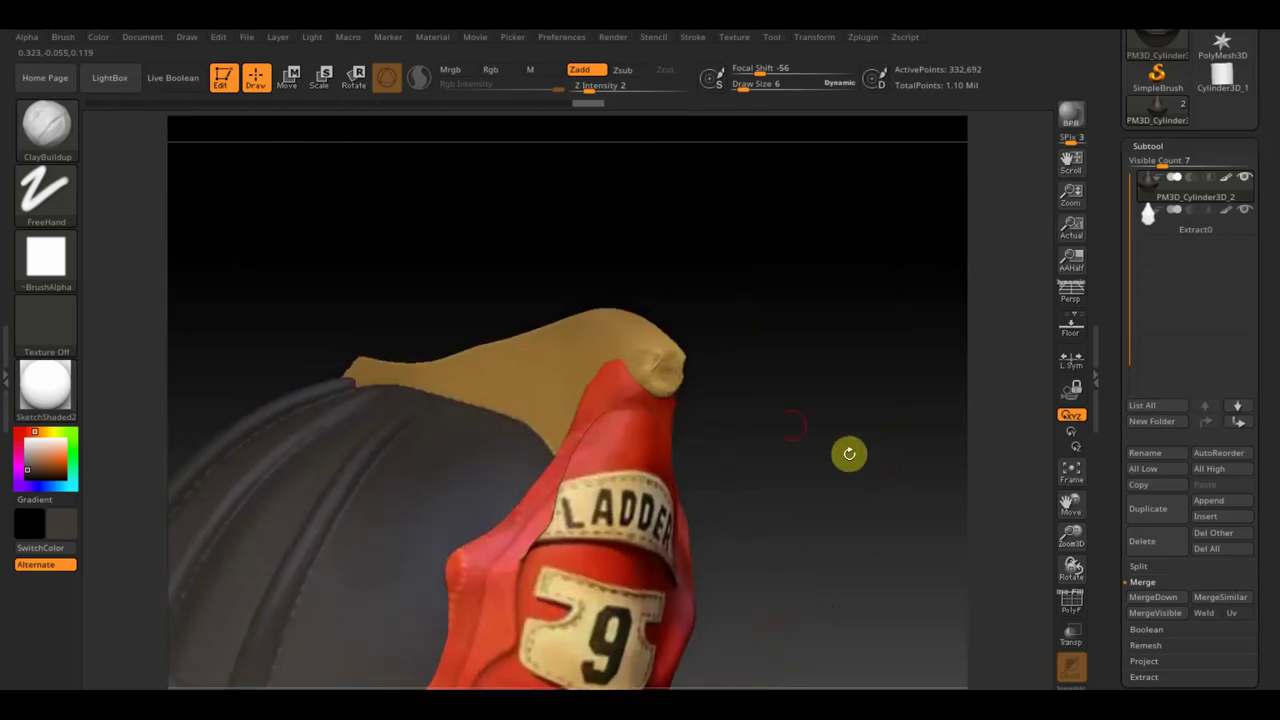
- Smooth and reshape the tan crest's surface with the Shift smoothing brush along its side
key("shift")
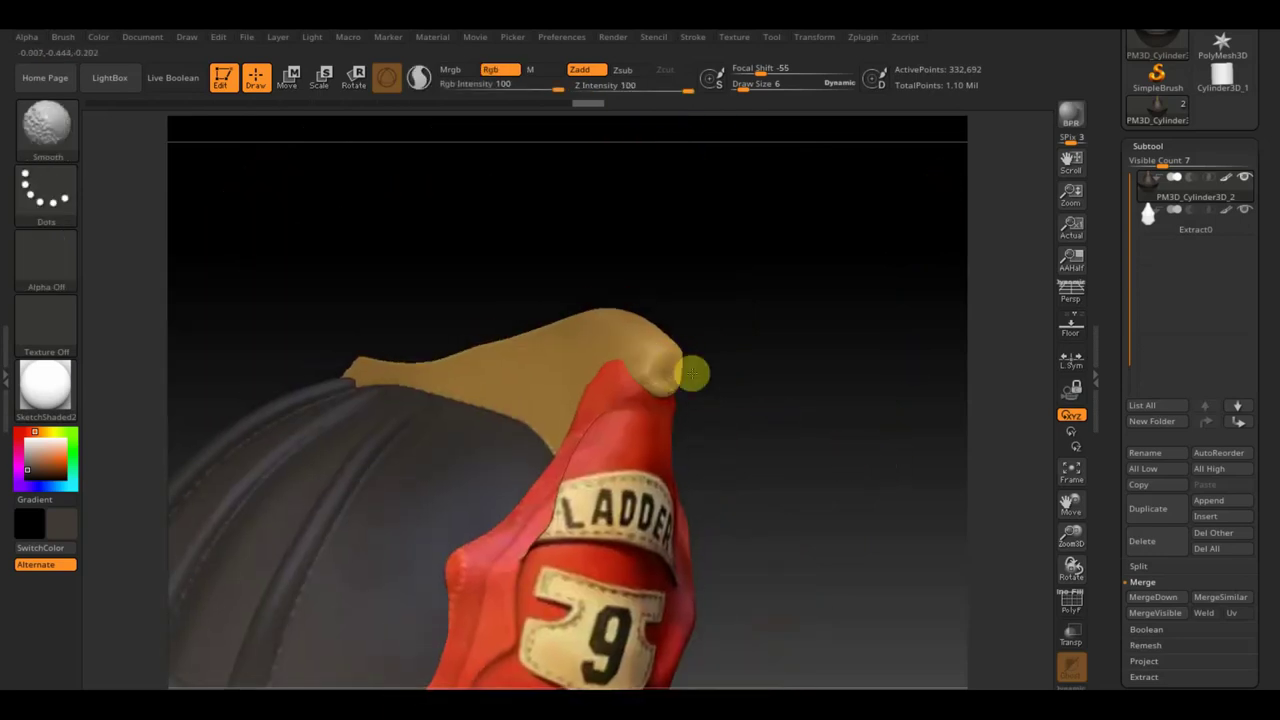
mouse_move(737, 346)
left_mouse_down()
mouse_move(706, 337)
mouse_move(659, 383)
left_mouse_up()
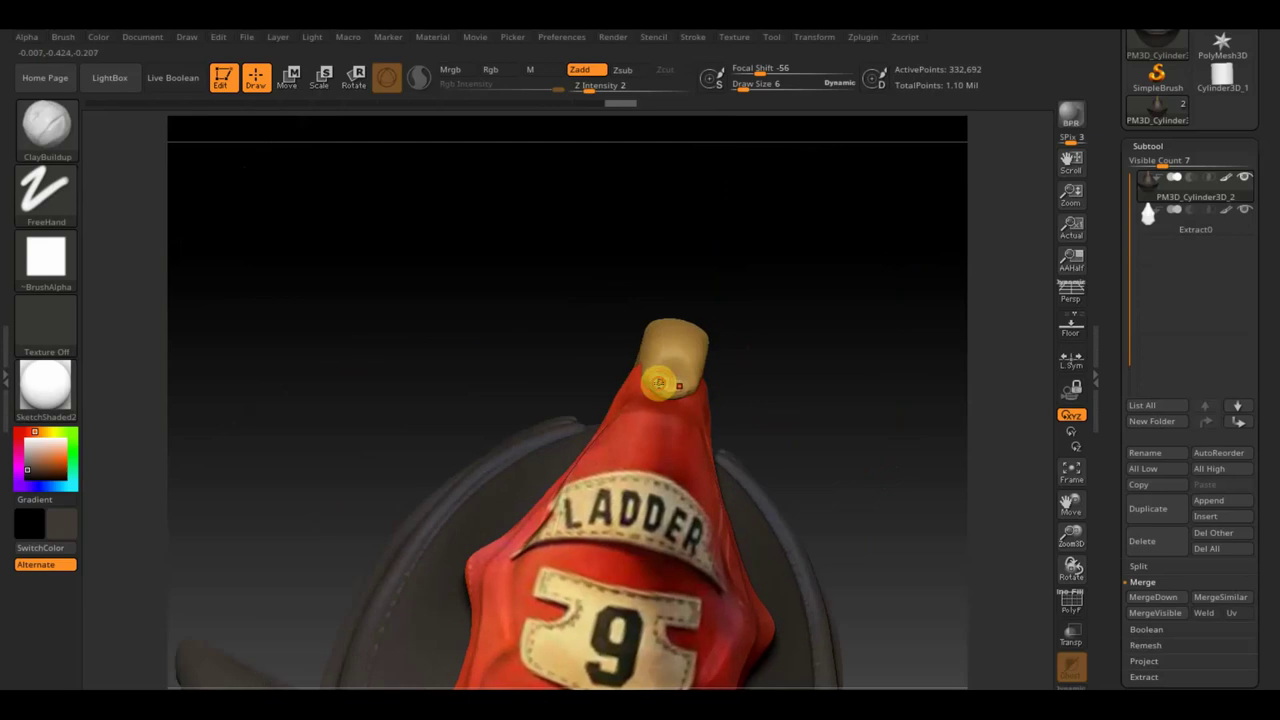
mouse_move(852, 372)
left_mouse_down()
mouse_move(771, 331)
mouse_move(703, 400)
mouse_move(561, 338)
mouse_move(640, 403)
left_mouse_up()
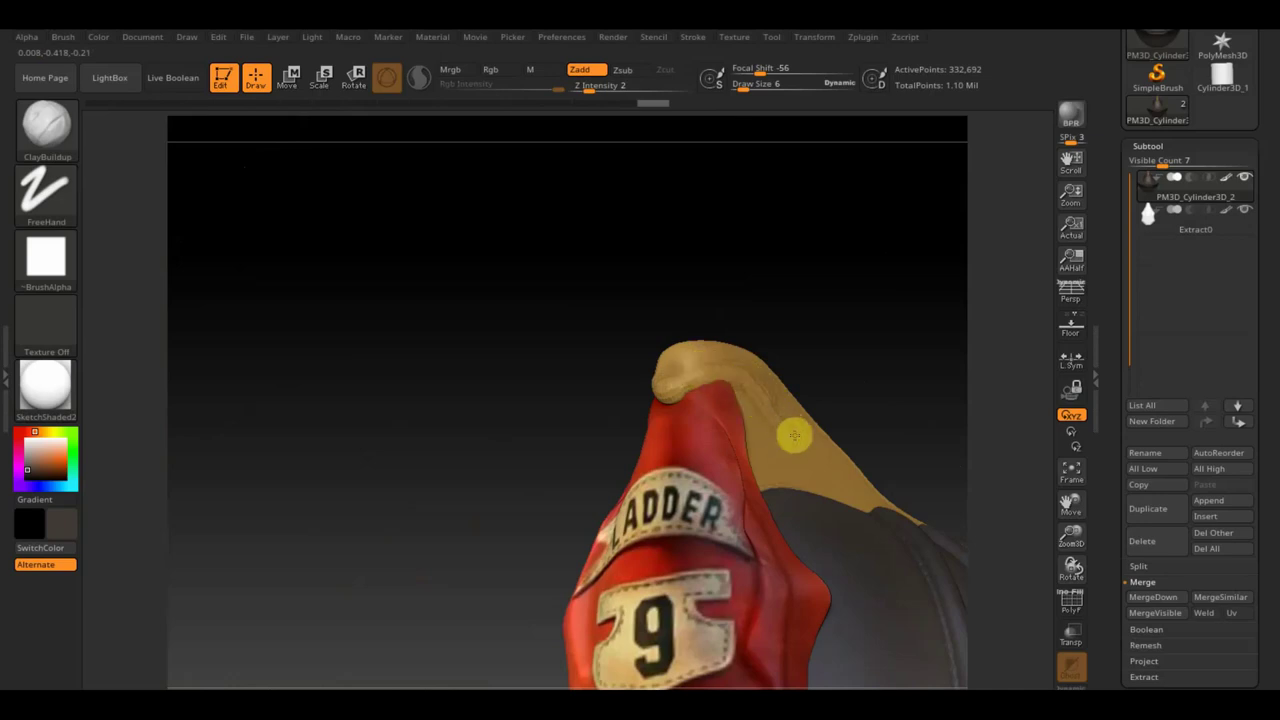
mouse_move(865, 315)
left_mouse_down()
mouse_move(827, 337)
mouse_move(880, 311)
mouse_move(817, 426)
left_mouse_up()
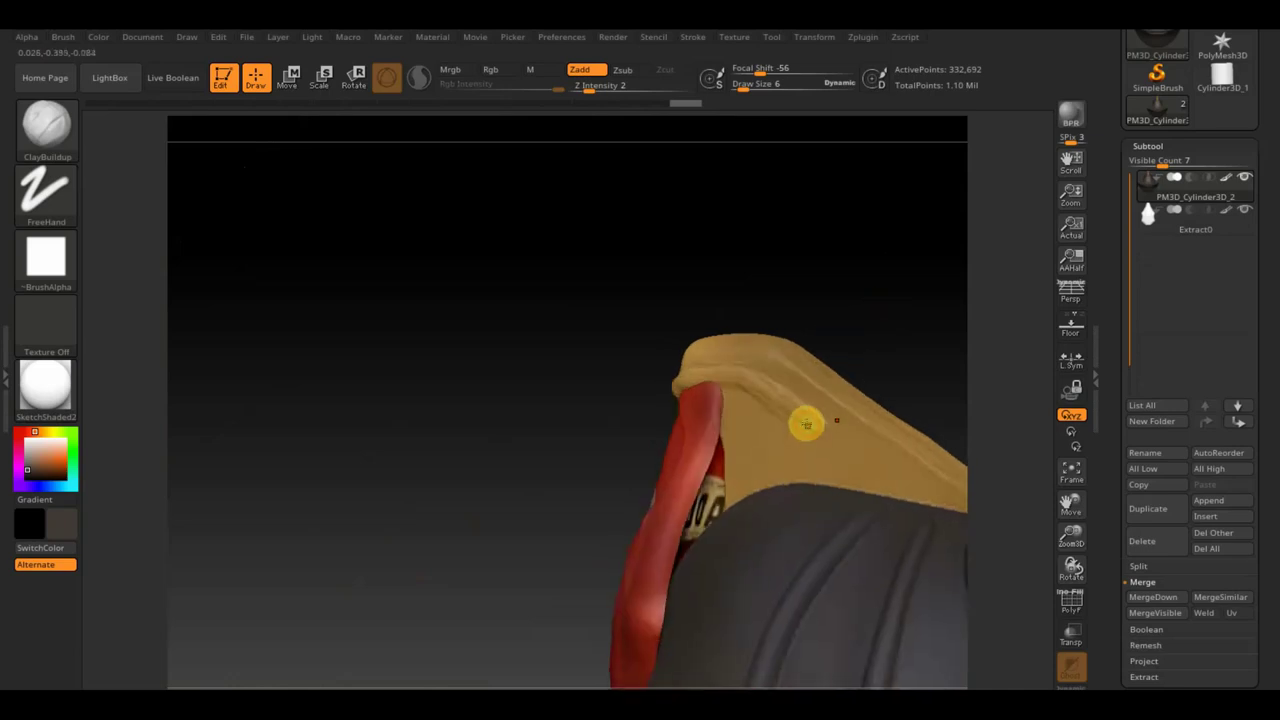
key("shift")
left_click_drag(700, 354, 748, 406, "shift")
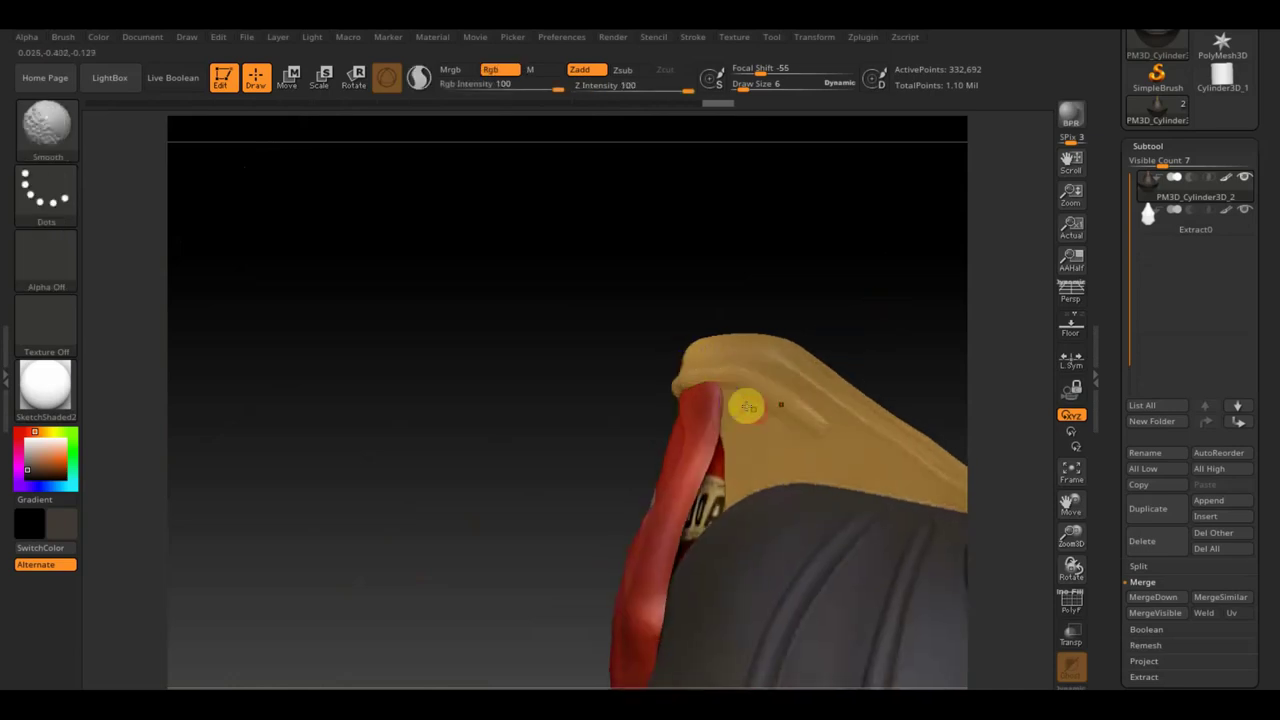
mouse_move(812, 439)
left_mouse_down()
mouse_move(717, 386)
mouse_move(826, 389)
left_mouse_up()
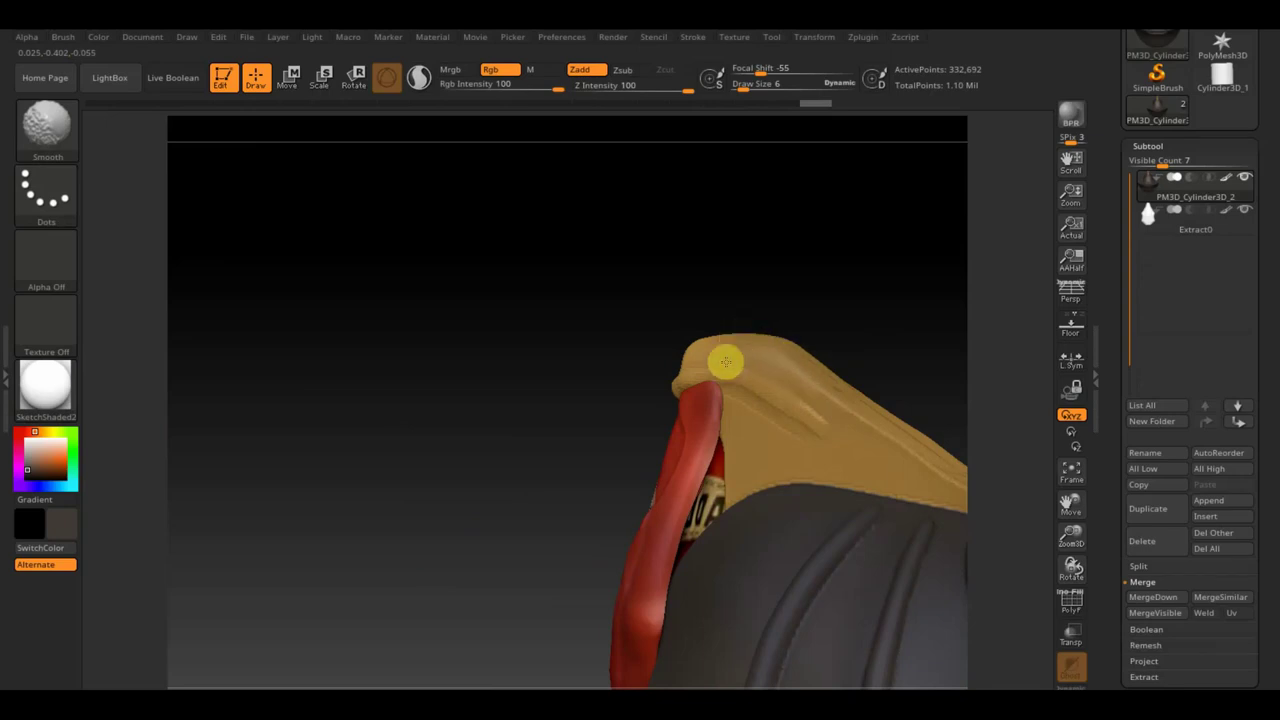
left_click_drag(811, 377, 845, 423)
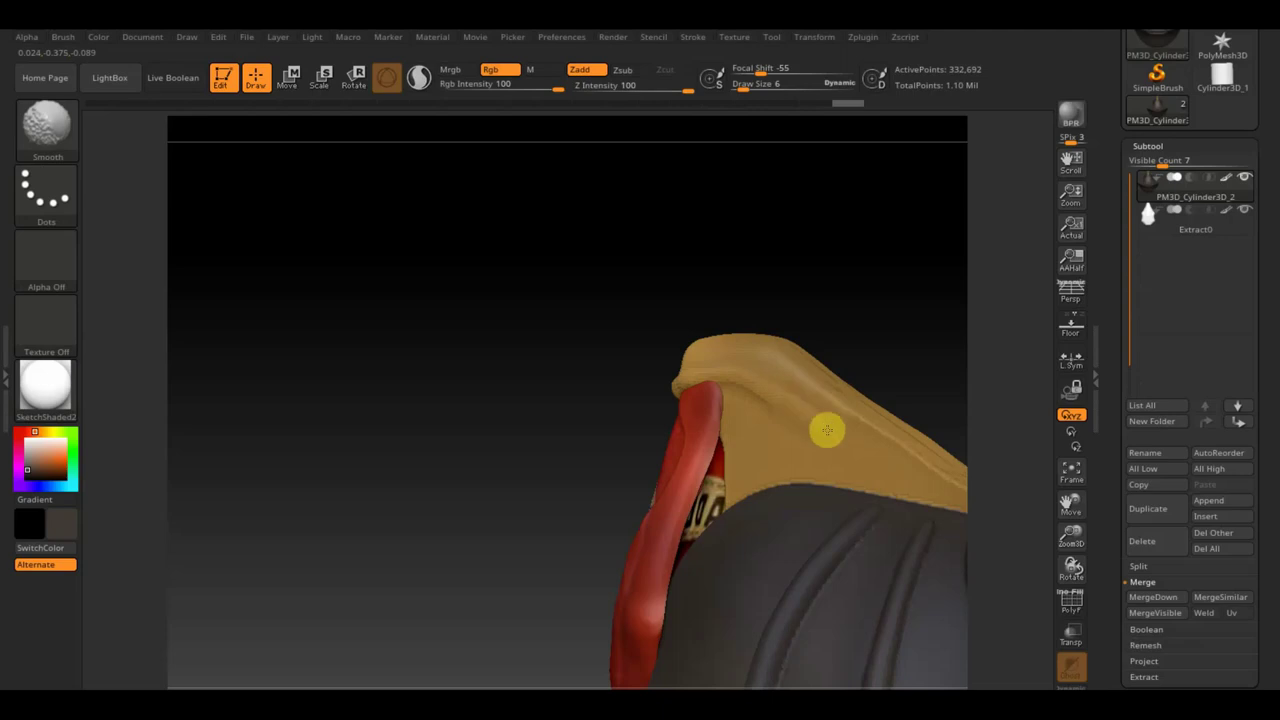
- Smooth the remaining crease lines on the crest from the front and side views
mouse_move(850, 300)
left_mouse_down("shift")
mouse_move(950, 295)
mouse_move(901, 331)
mouse_move(929, 357)
mouse_move(878, 413)
mouse_move(926, 383)
mouse_move(922, 430)
mouse_move(937, 440)
left_mouse_up("shift")
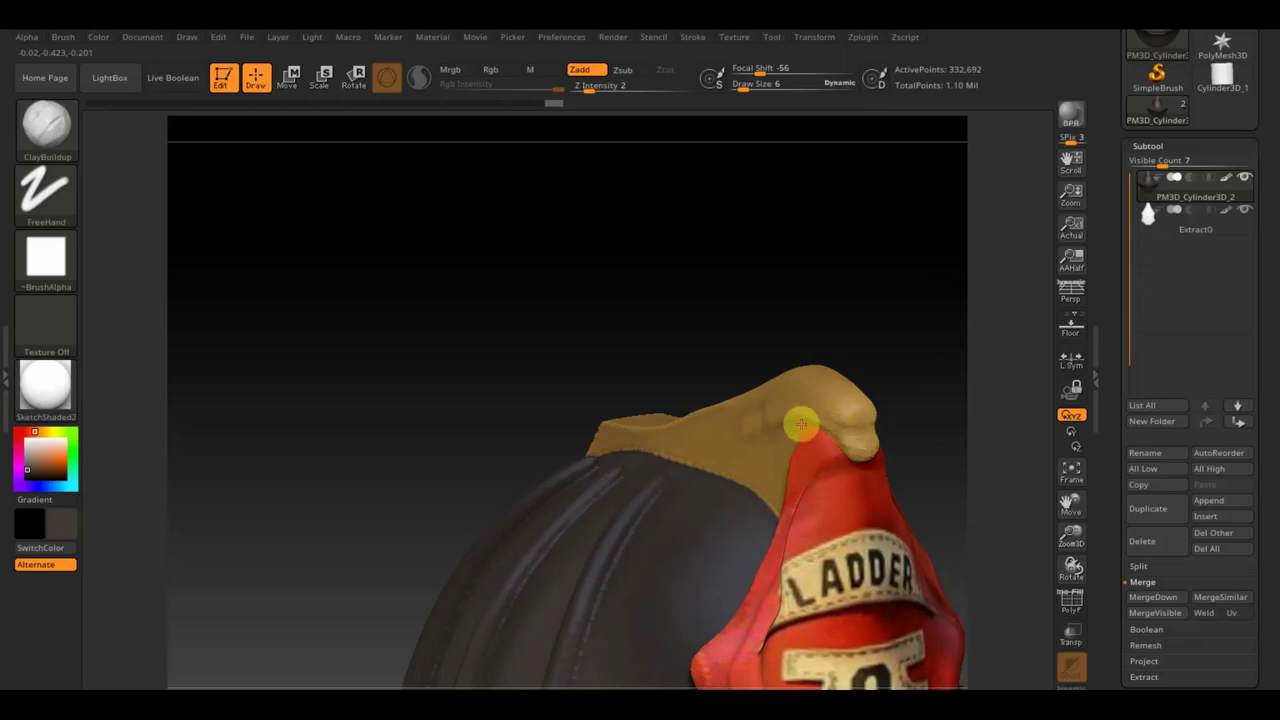
key("shift")
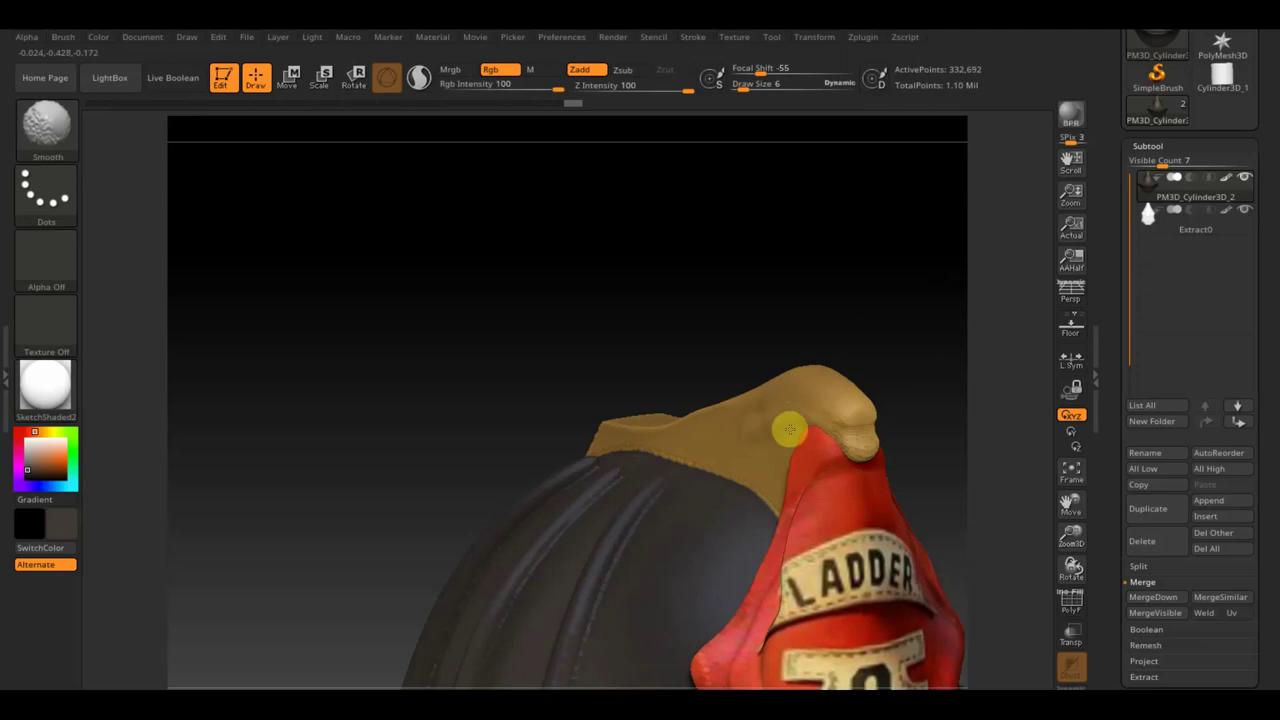
left_click_drag(929, 389, 924, 357, "shift")
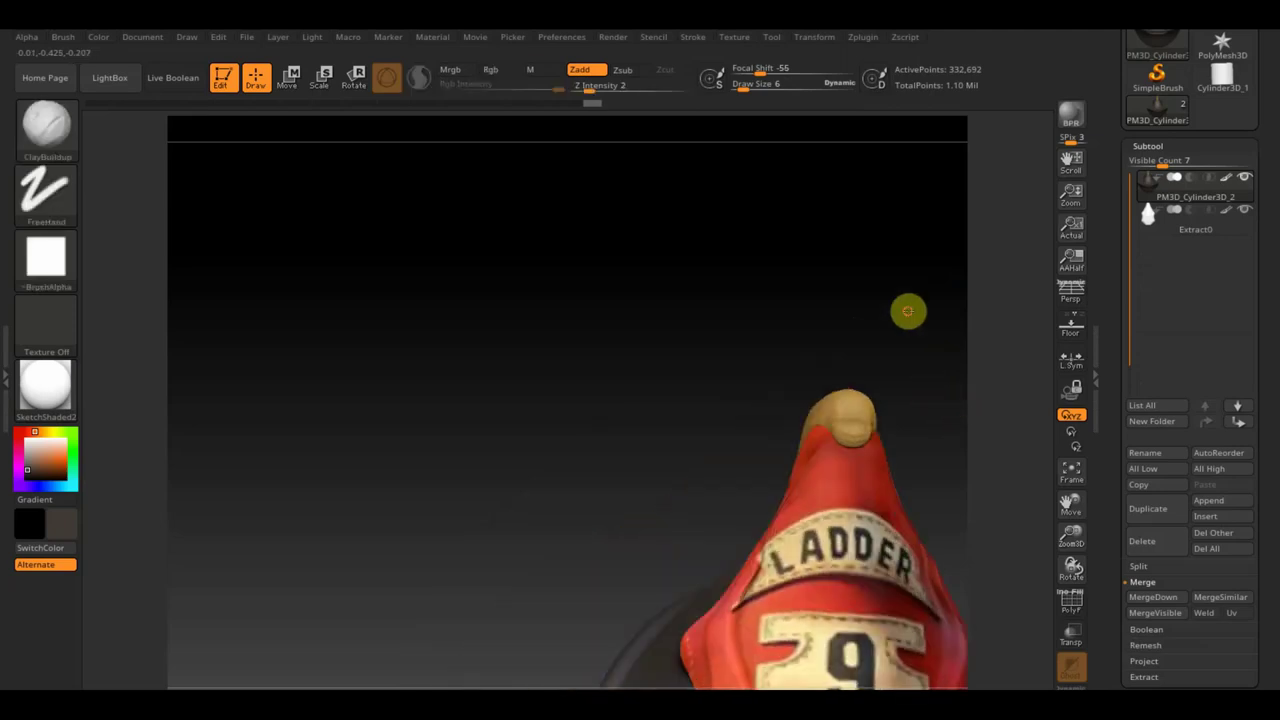
key("shift")
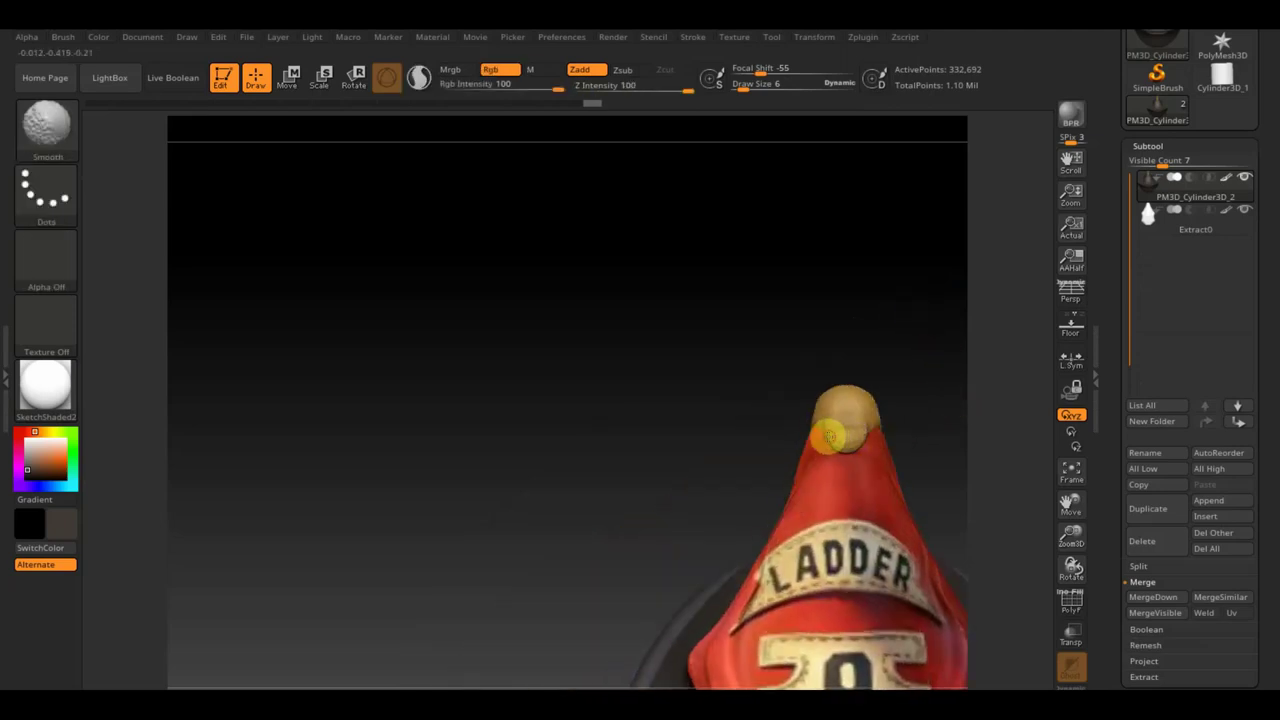
mouse_move(954, 423)
left_mouse_down()
mouse_move(824, 268)
mouse_move(766, 221)
left_mouse_up()
left_click_drag(846, 274, 771, 283)
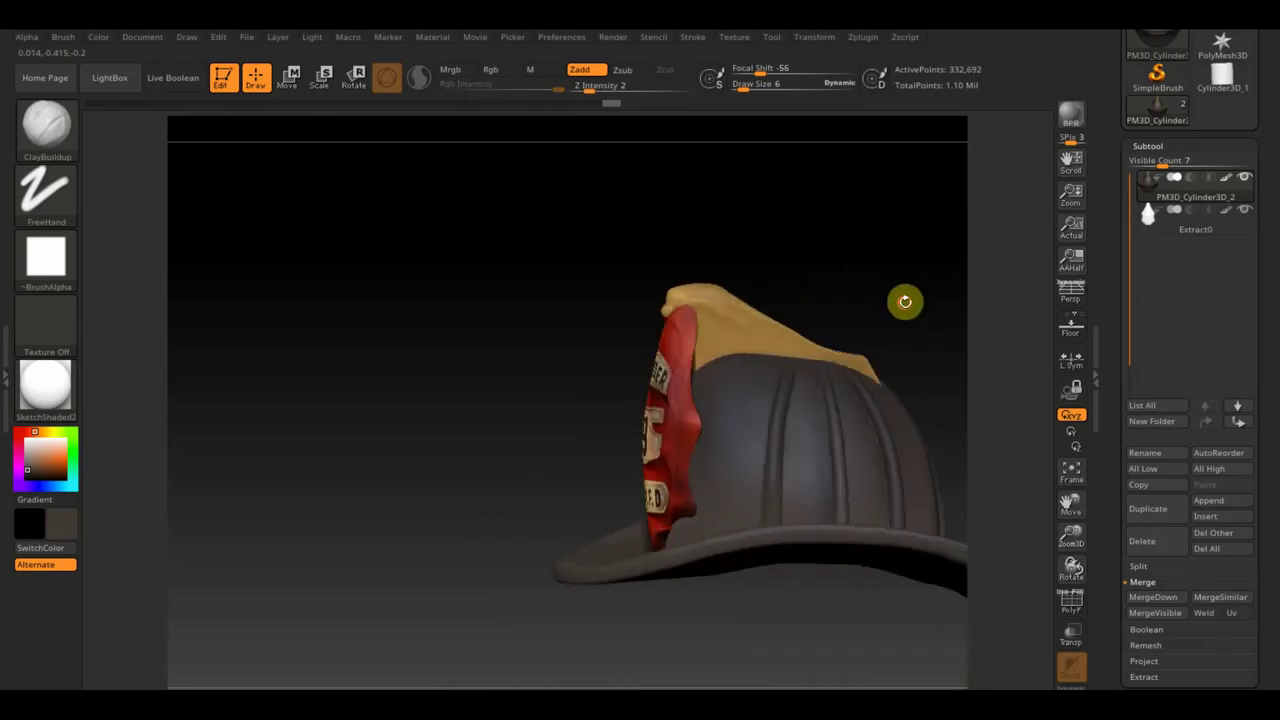
mouse_move(903, 300)
left_mouse_down()
mouse_move(744, 270)
mouse_move(829, 349)
mouse_move(826, 303)
mouse_move(863, 294)
mouse_move(882, 219)
mouse_move(771, 449)
left_mouse_up()
mouse_move(751, 360)
left_mouse_down()
mouse_move(831, 237)
mouse_move(838, 369)
mouse_move(857, 380)
mouse_move(860, 408)
mouse_move(771, 437)
mouse_move(750, 491)
left_mouse_up()
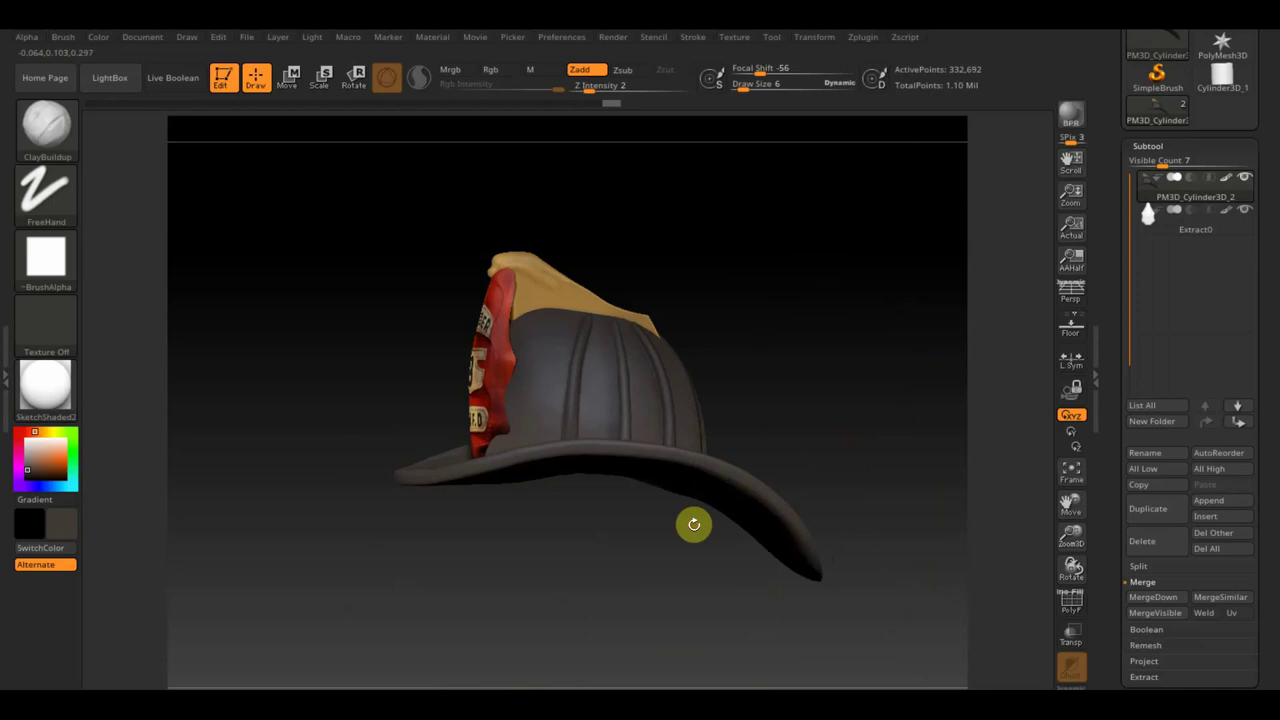
mouse_move(837, 311)
left_mouse_down()
mouse_move(751, 389)
mouse_move(754, 376)
mouse_move(817, 377)
mouse_move(889, 346)
mouse_move(906, 322)
mouse_move(891, 383)
left_mouse_up()
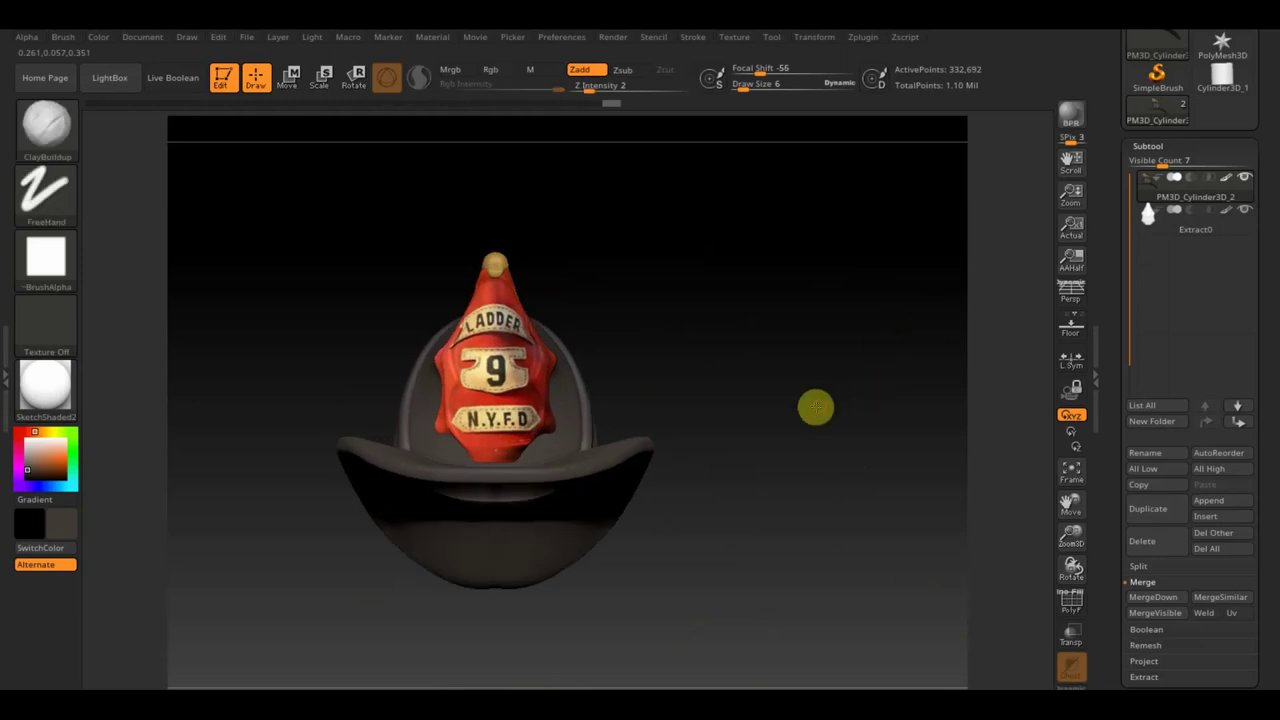
left_click_drag(814, 406, 677, 437)
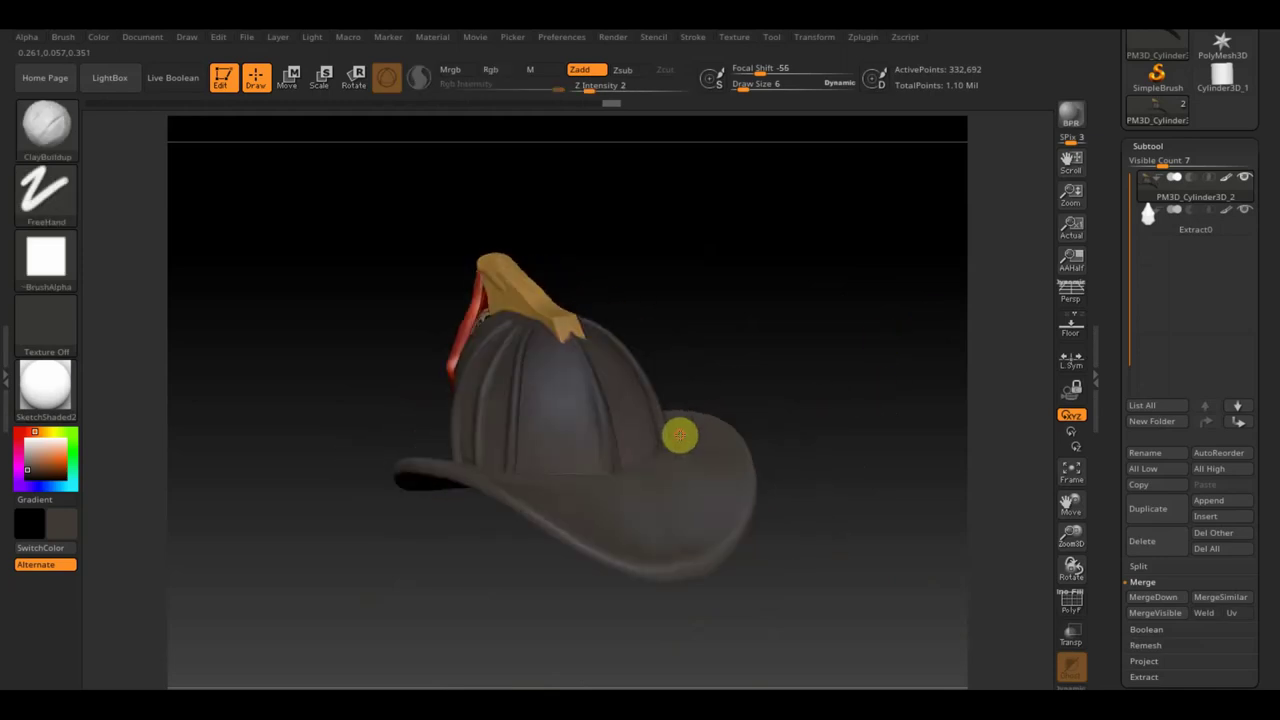
mouse_move(761, 357)
left_mouse_down()
mouse_move(840, 357)
mouse_move(894, 320)
left_mouse_up()
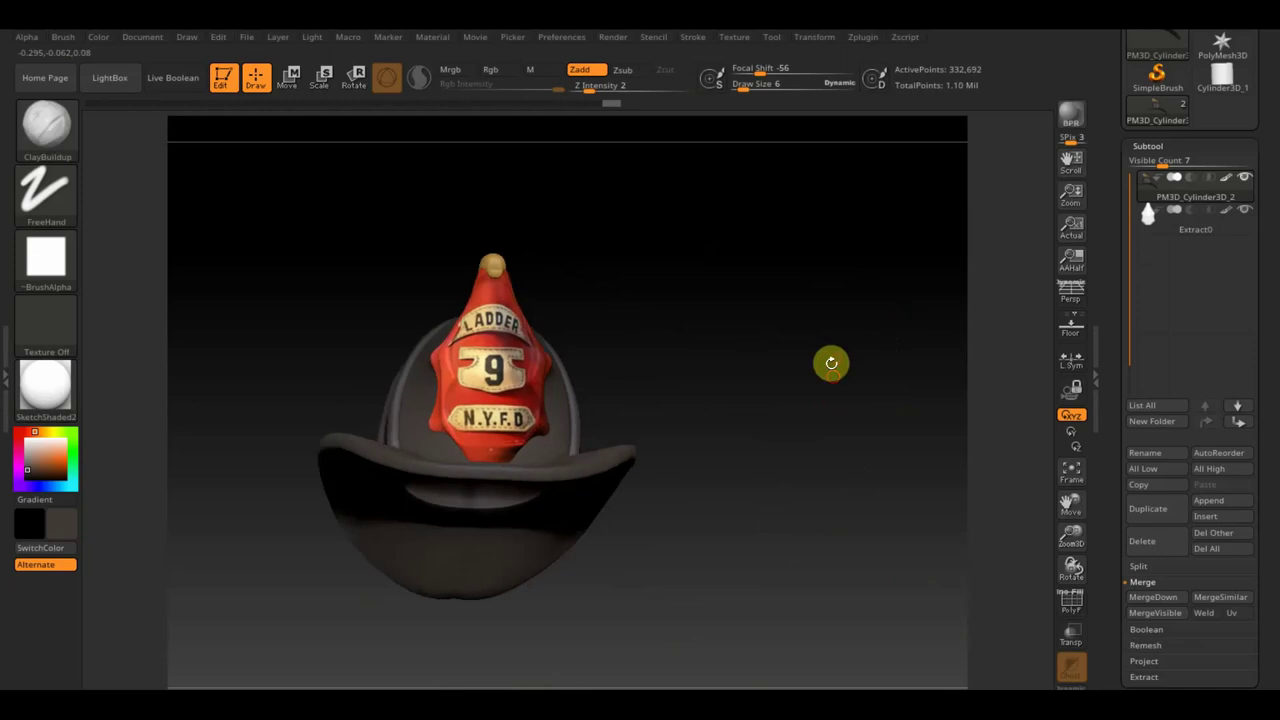
mouse_move(831, 363)
left_mouse_down()
mouse_move(874, 438)
mouse_move(911, 414)
mouse_move(866, 397)
mouse_move(866, 420)
left_mouse_up()
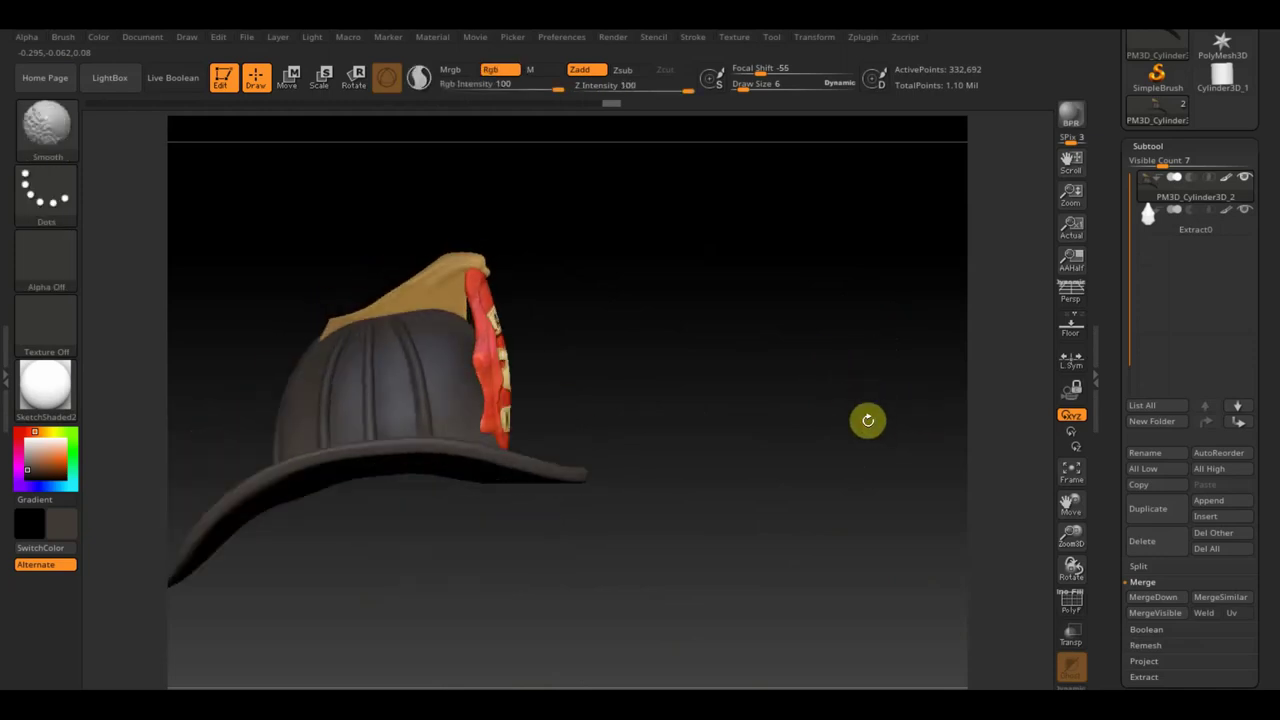
mouse_move(677, 429)
left_mouse_down("alt")
mouse_move(790, 428)
mouse_move(777, 437)
left_mouse_up("alt")
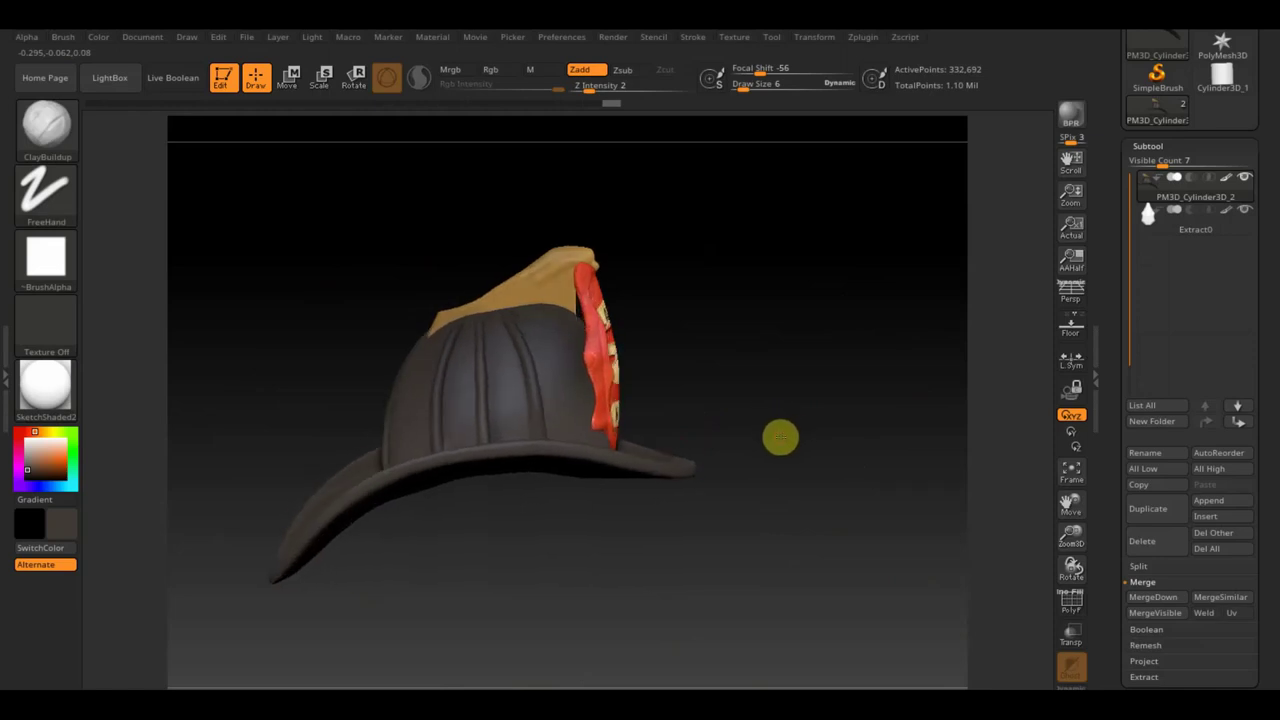
- Hide the Extract0 shield and switch to the Move Topological brush at Draw Size 77
left_click(1244, 209)
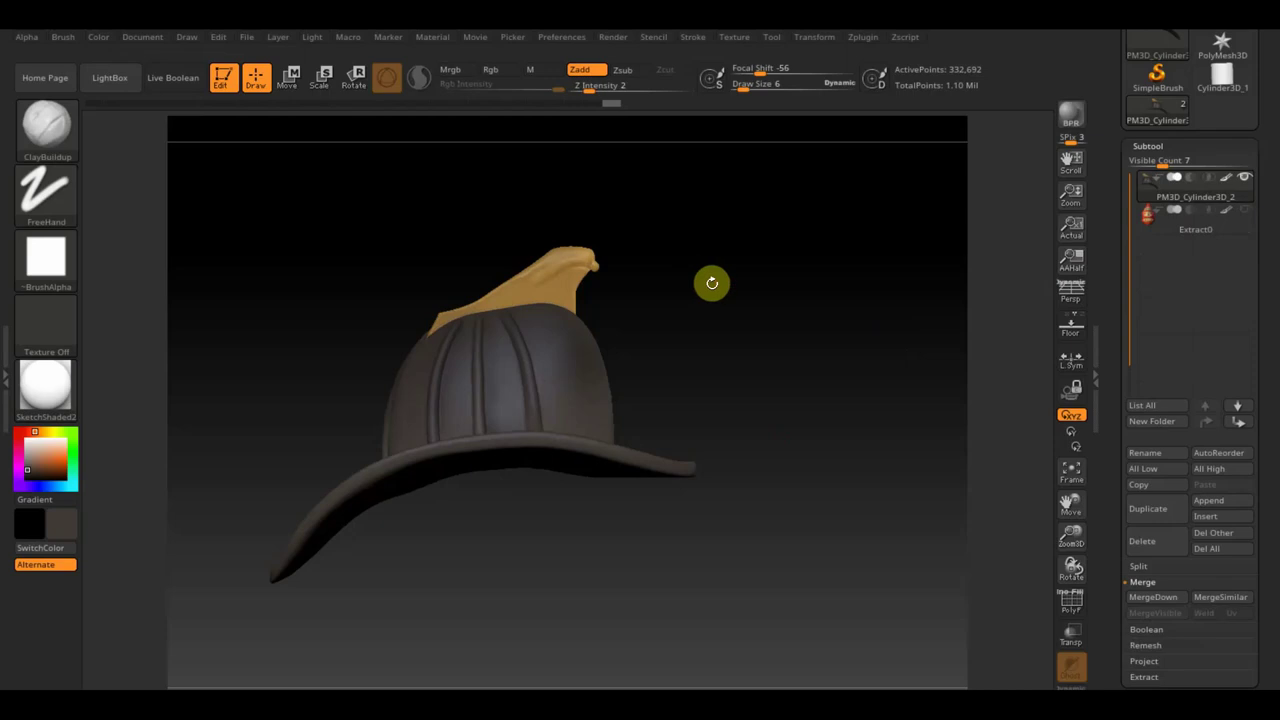
left_click(50, 125)
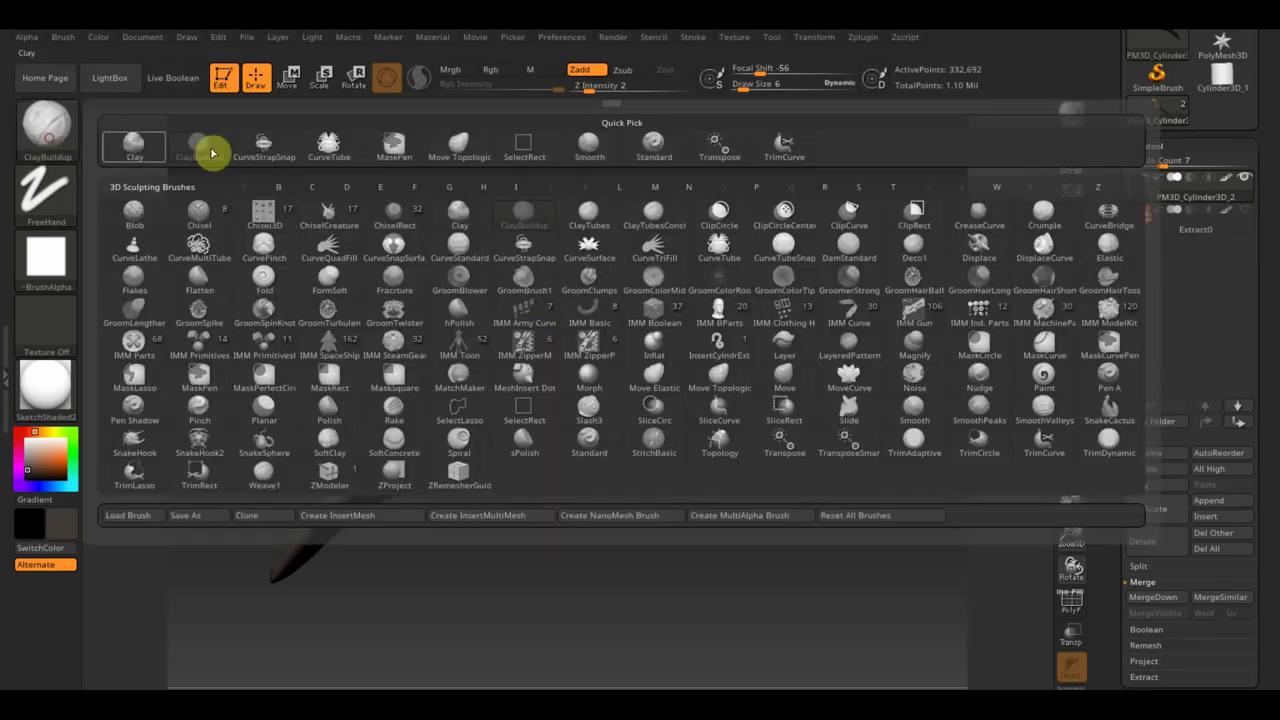
left_click(469, 157)
left_click_drag(743, 83, 767, 90)
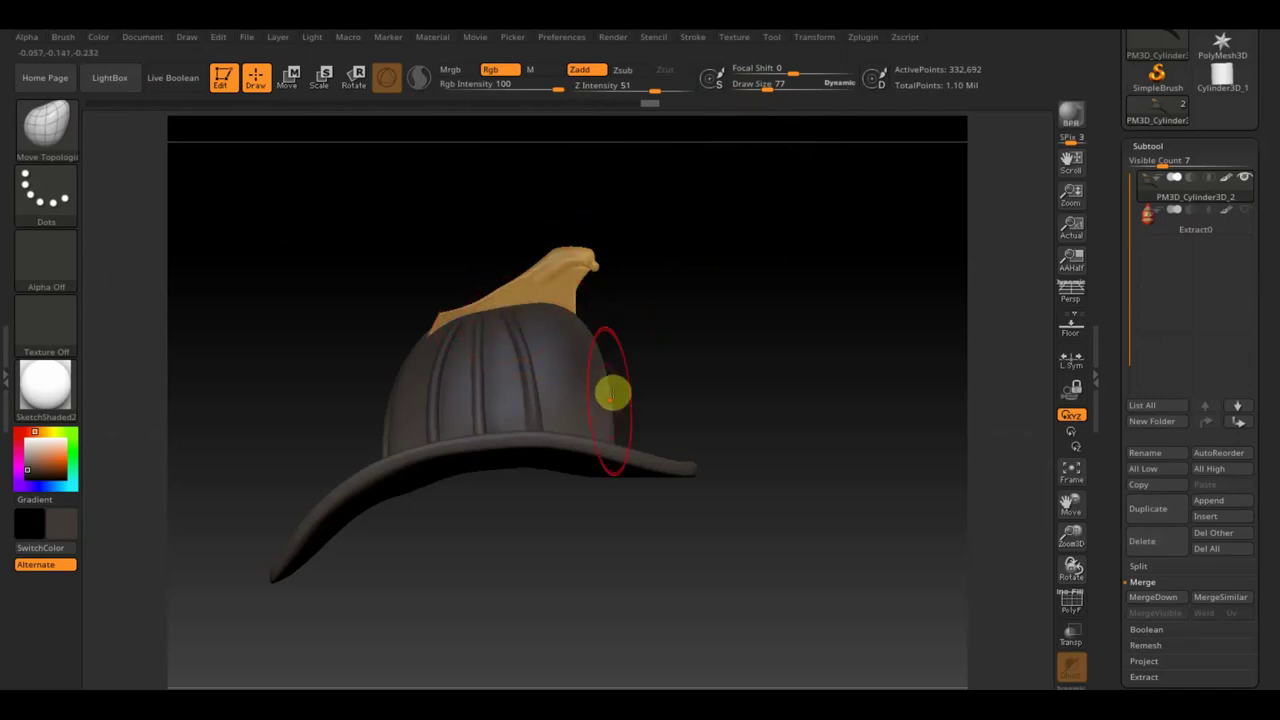
- Rotate the helmet to a straight side view and bring up the colour picker
mouse_move(709, 334)
left_mouse_down()
mouse_move(795, 408)
mouse_move(786, 363)
mouse_move(746, 354)
mouse_move(780, 375)
left_mouse_up()
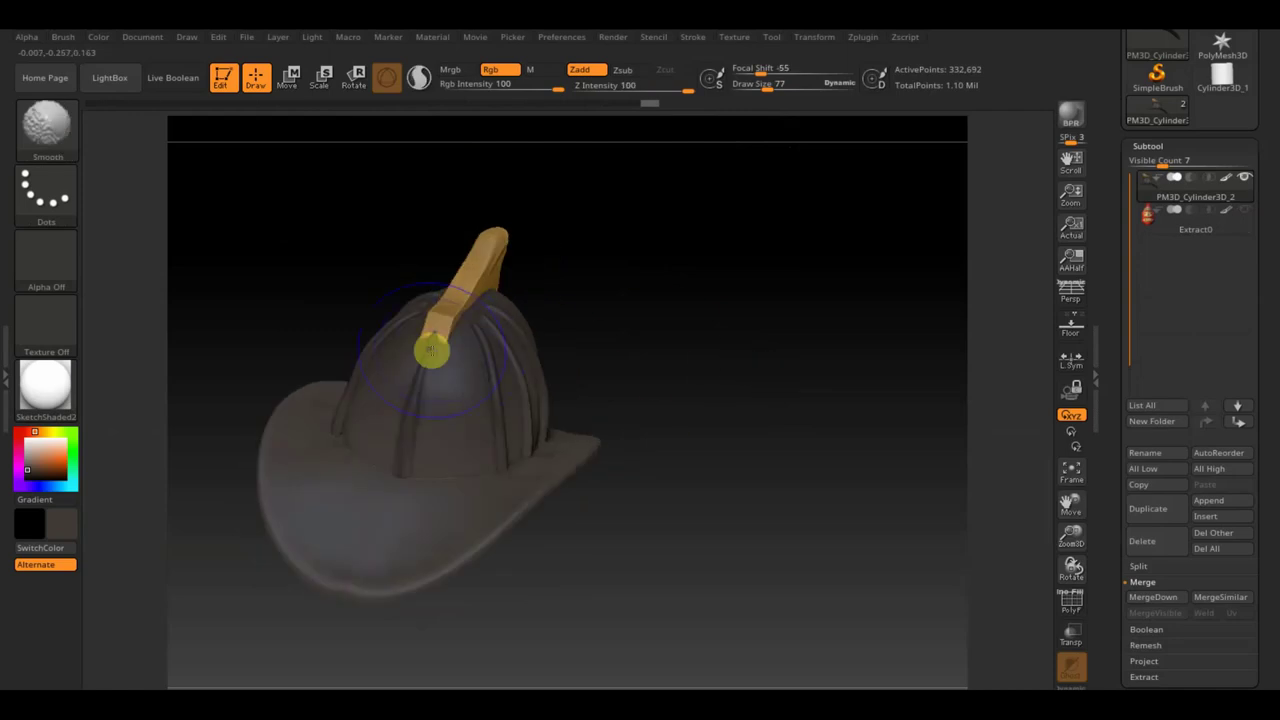
mouse_move(689, 274)
left_mouse_down()
mouse_move(651, 303)
mouse_move(746, 329)
mouse_move(849, 449)
left_mouse_up()
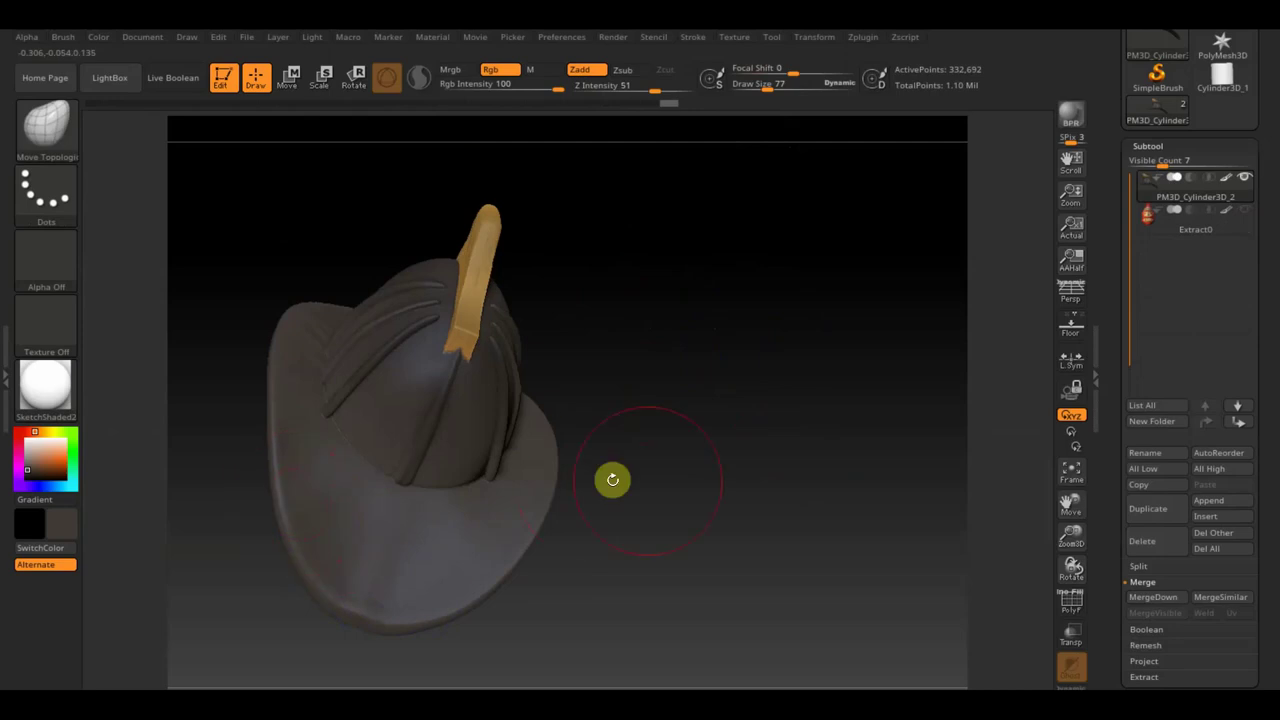
mouse_move(611, 477)
left_mouse_down("shift")
mouse_move(611, 446)
mouse_move(711, 371)
mouse_move(742, 387)
left_mouse_up("shift")
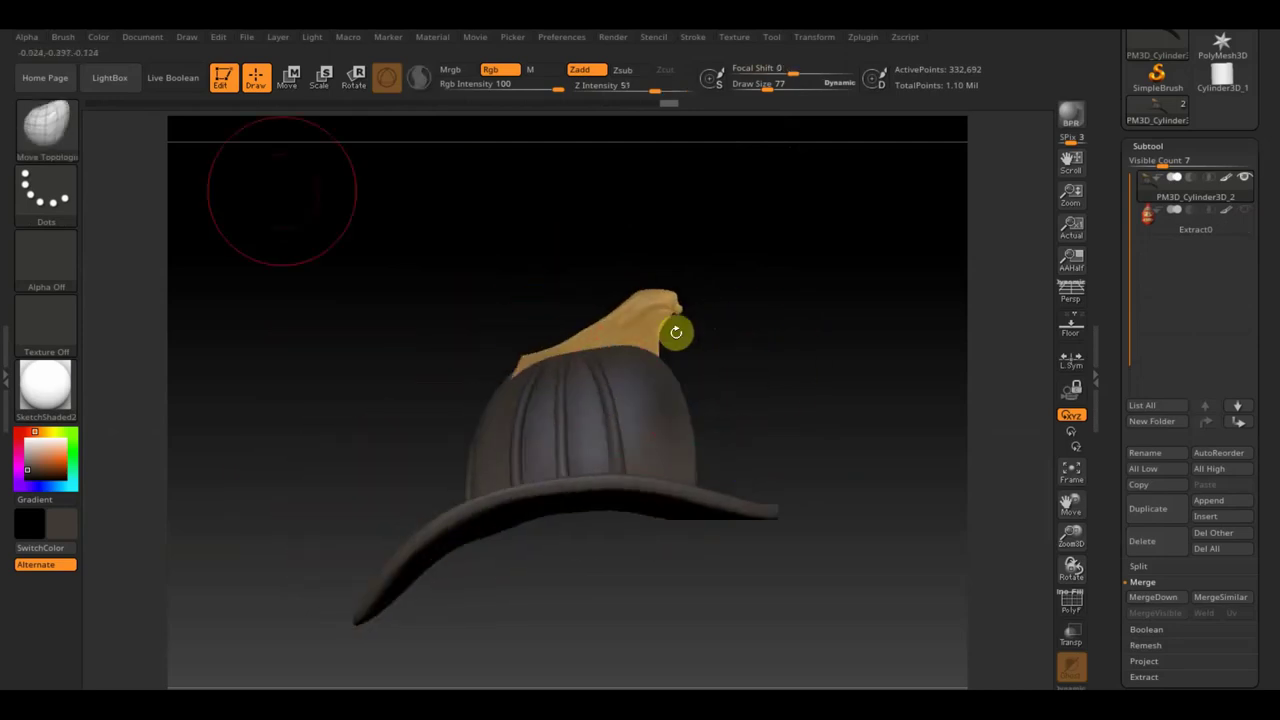
left_click(70, 522)
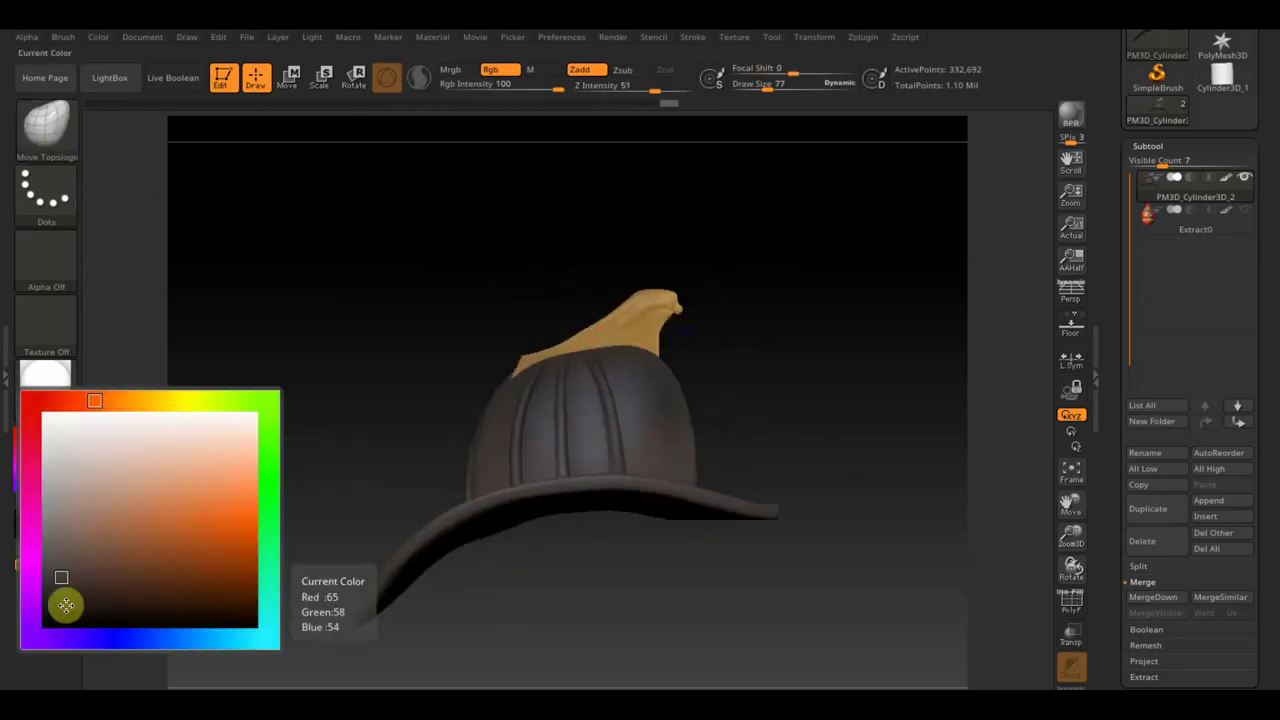
- Close the colour picker, switch to the Standard brush and lower Rgb Intensity to 13
left_click(51, 600)
left_click(48, 138)
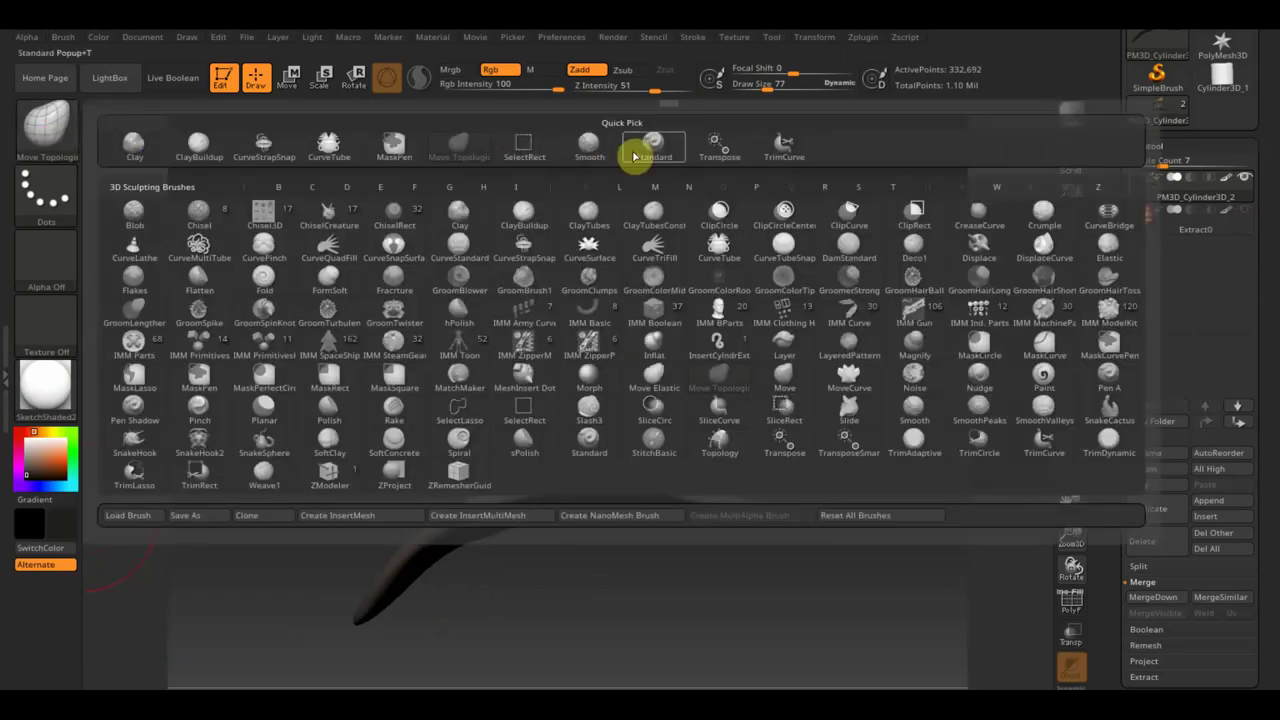
left_click(652, 148)
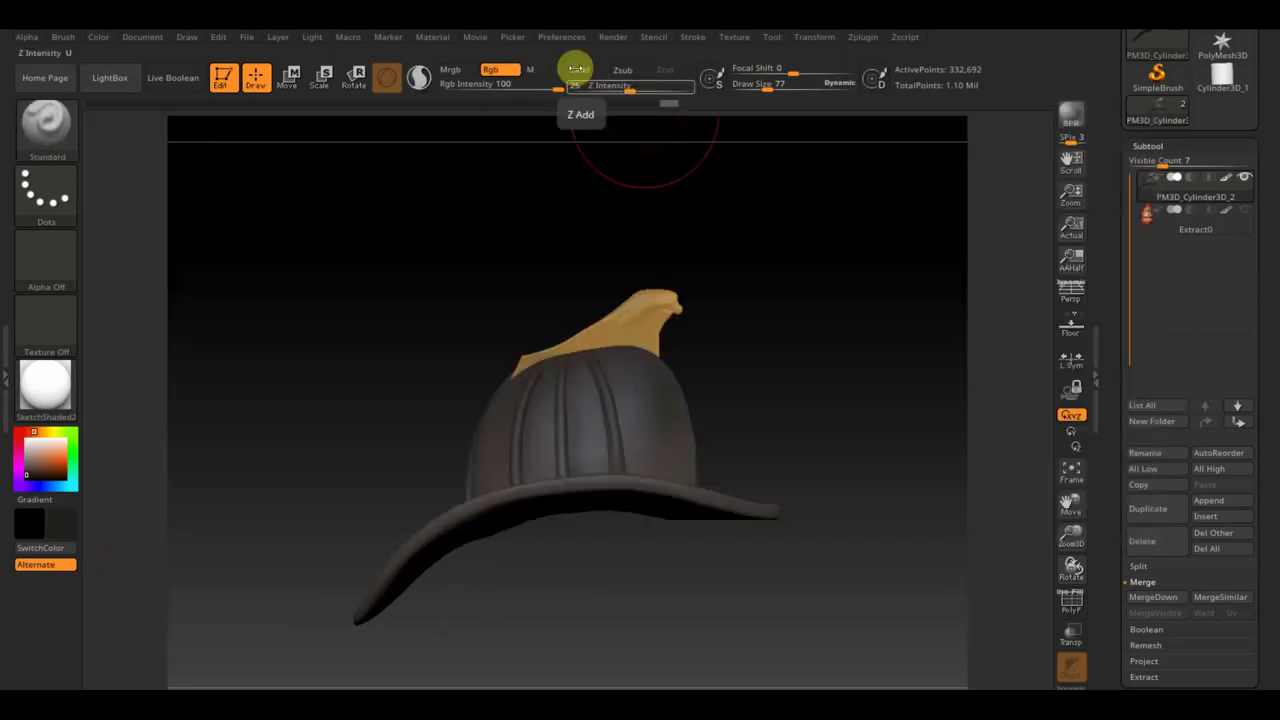
left_click_drag(551, 87, 483, 95)
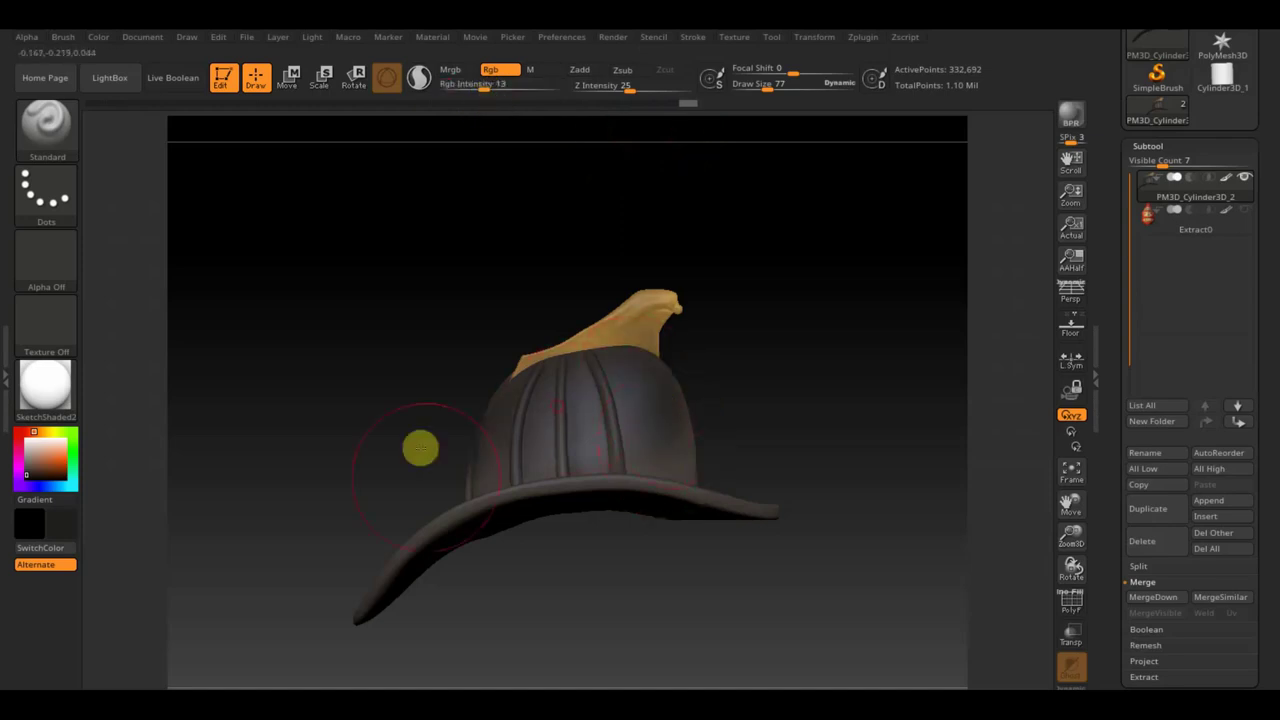
- Orbit the helmet around to an upright side-on view of the brim
left_click_drag(578, 514, 748, 552)
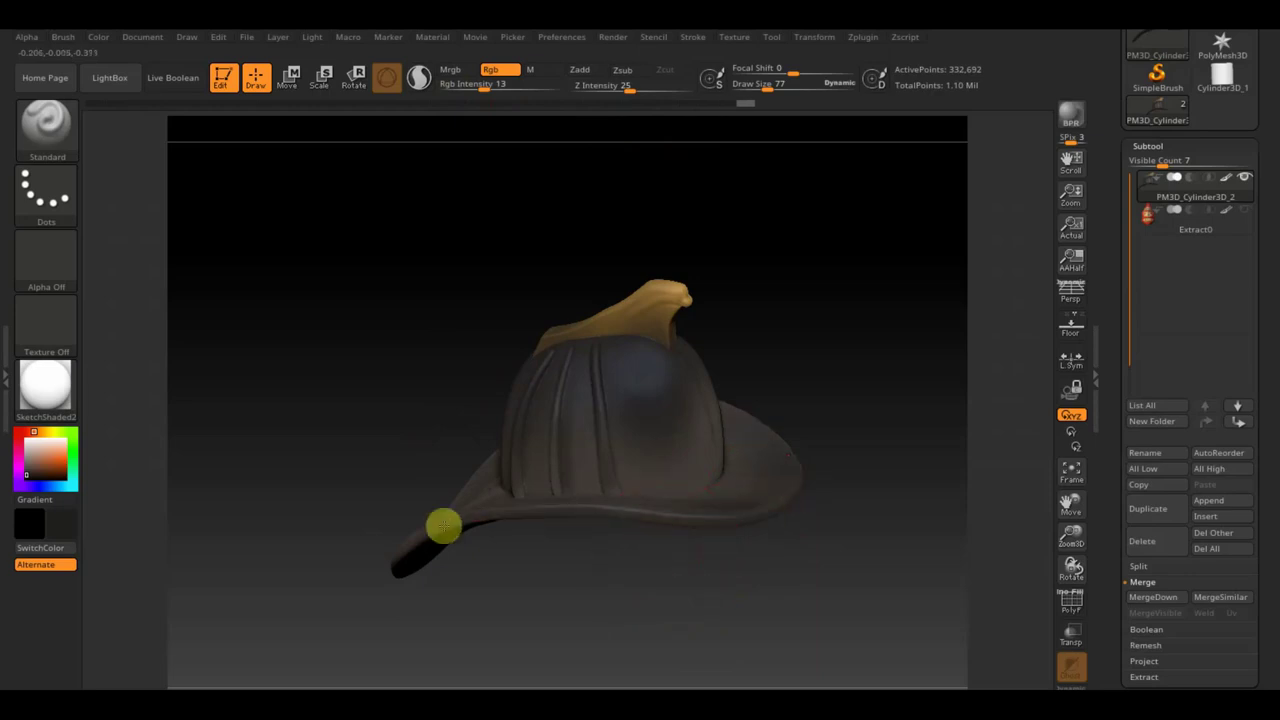
left_click_drag(263, 443, 317, 506)
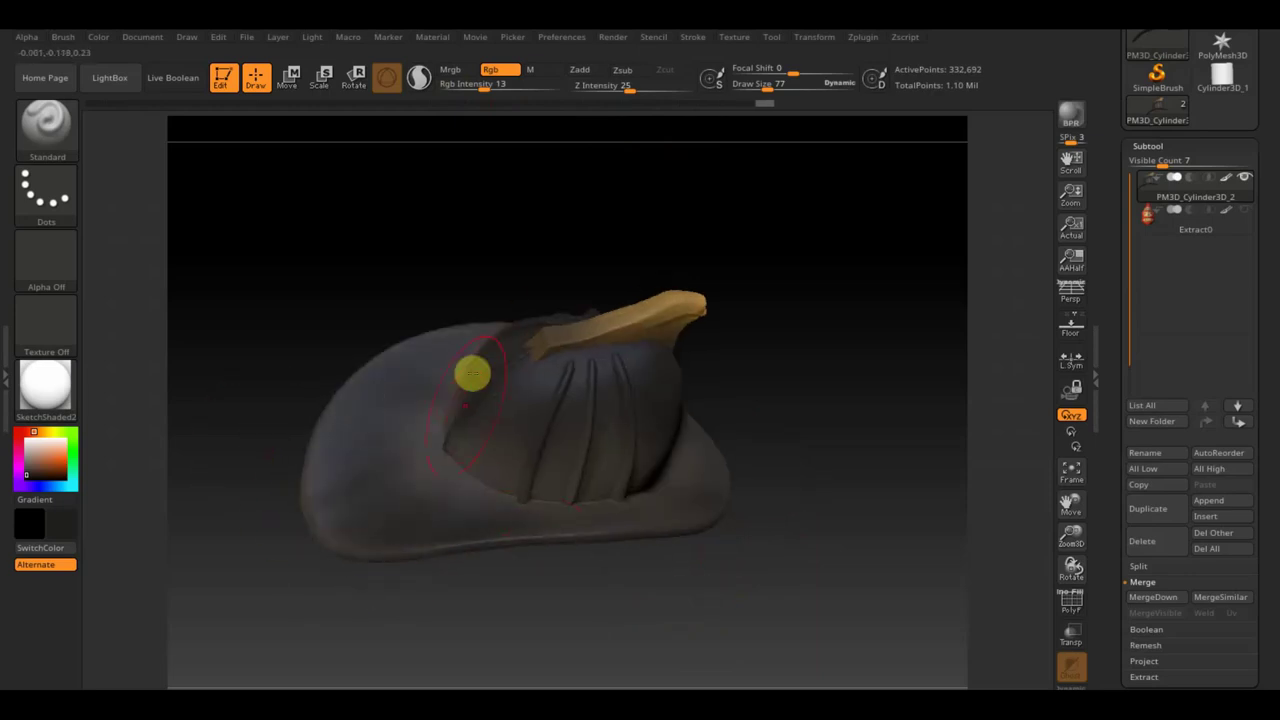
mouse_move(472, 373)
left_mouse_down()
mouse_move(443, 386)
mouse_move(474, 449)
mouse_move(658, 475)
mouse_move(749, 429)
left_mouse_up()
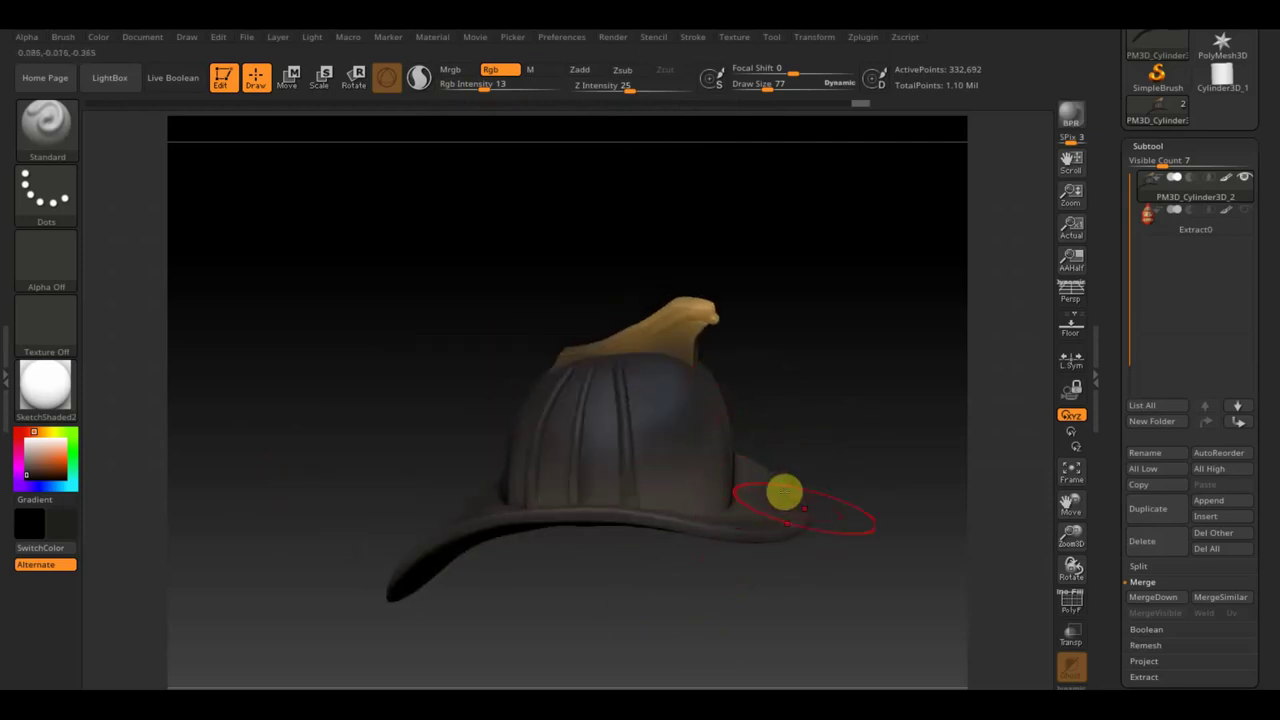
mouse_move(808, 566)
left_mouse_down()
mouse_move(703, 594)
mouse_move(733, 665)
left_mouse_up()
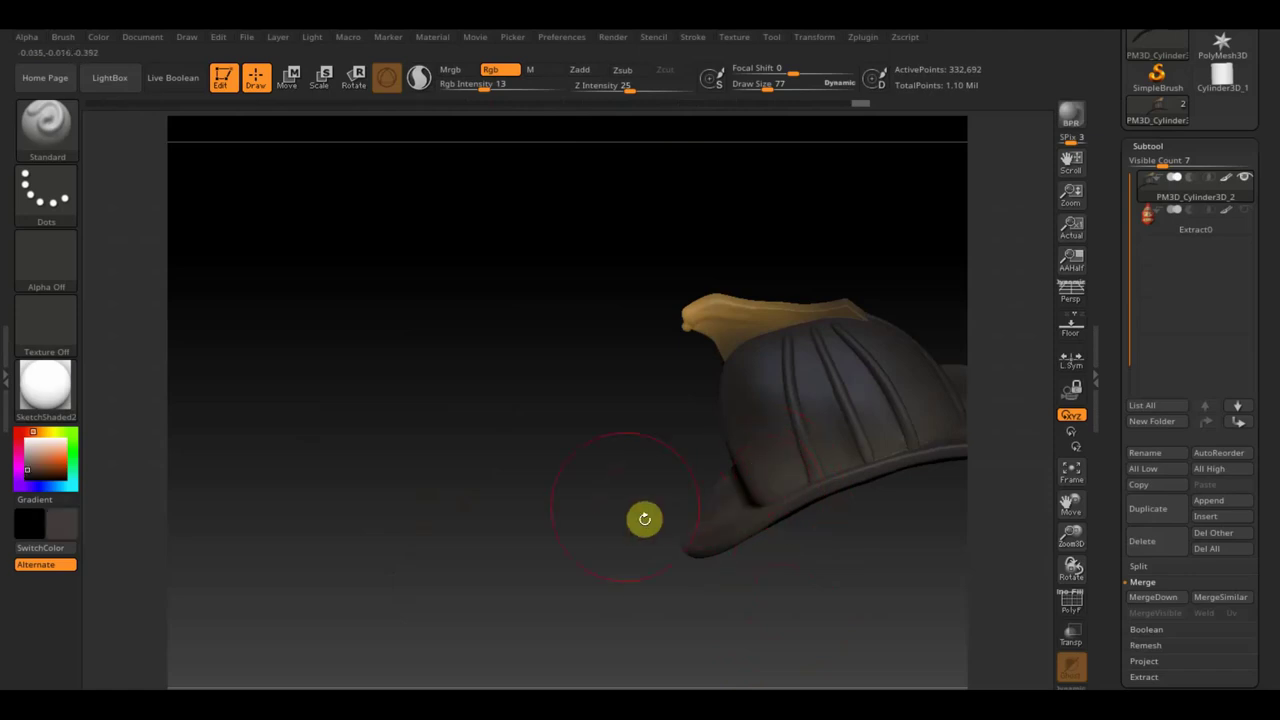
mouse_move(630, 510)
left_mouse_down()
mouse_move(603, 489)
mouse_move(290, 442)
left_mouse_up()
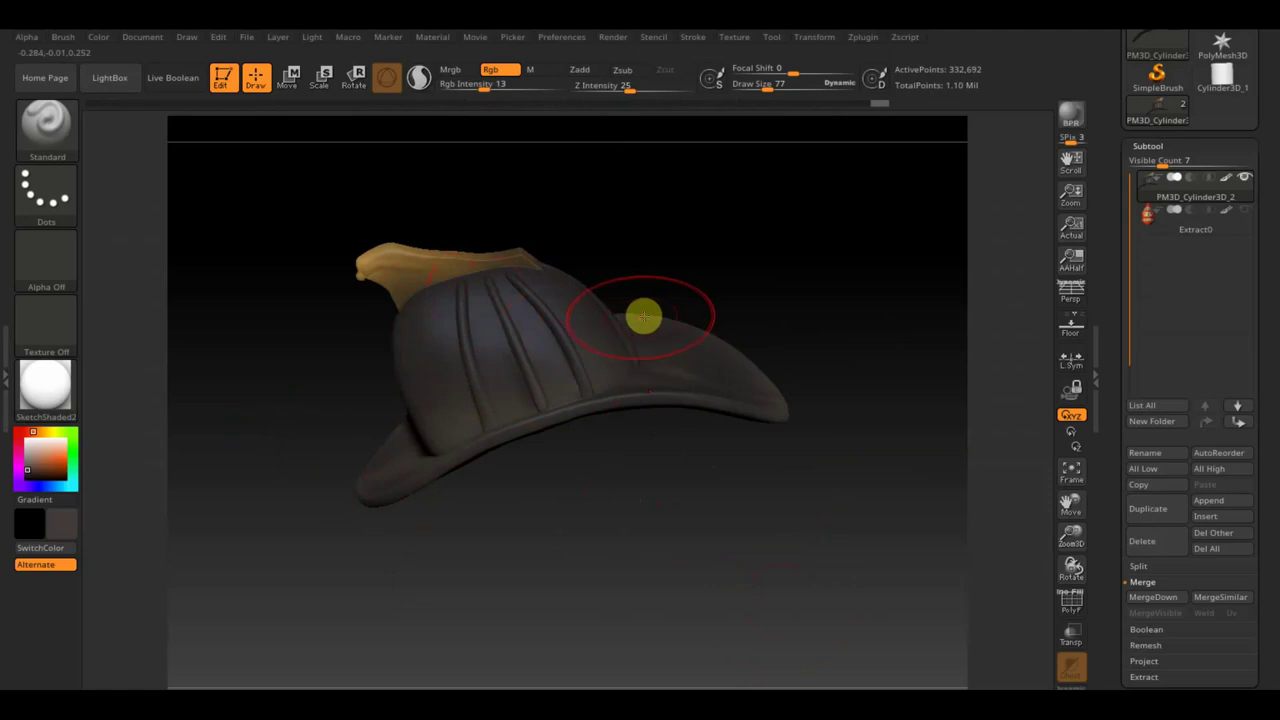
mouse_move(827, 315)
left_mouse_down()
mouse_move(808, 195)
mouse_move(823, 294)
mouse_move(811, 286)
left_mouse_up()
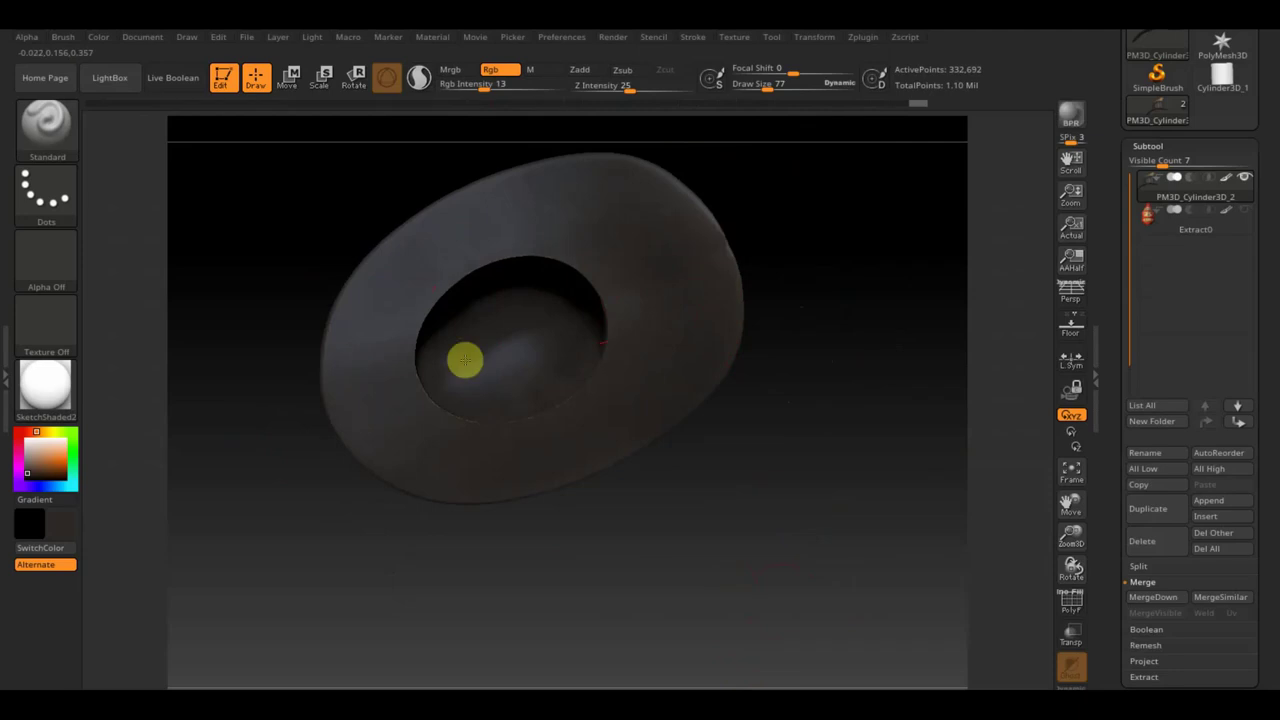
left_click_drag(829, 343, 840, 570)
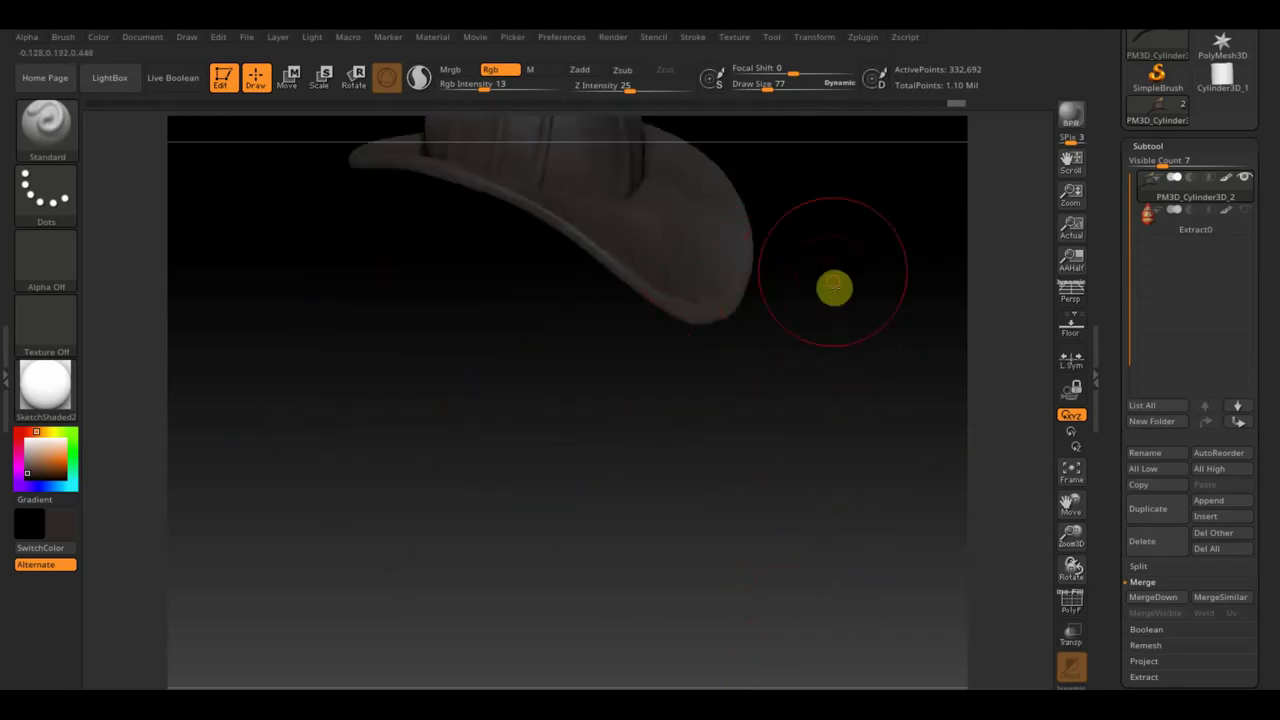
left_click_drag(834, 286, 844, 563)
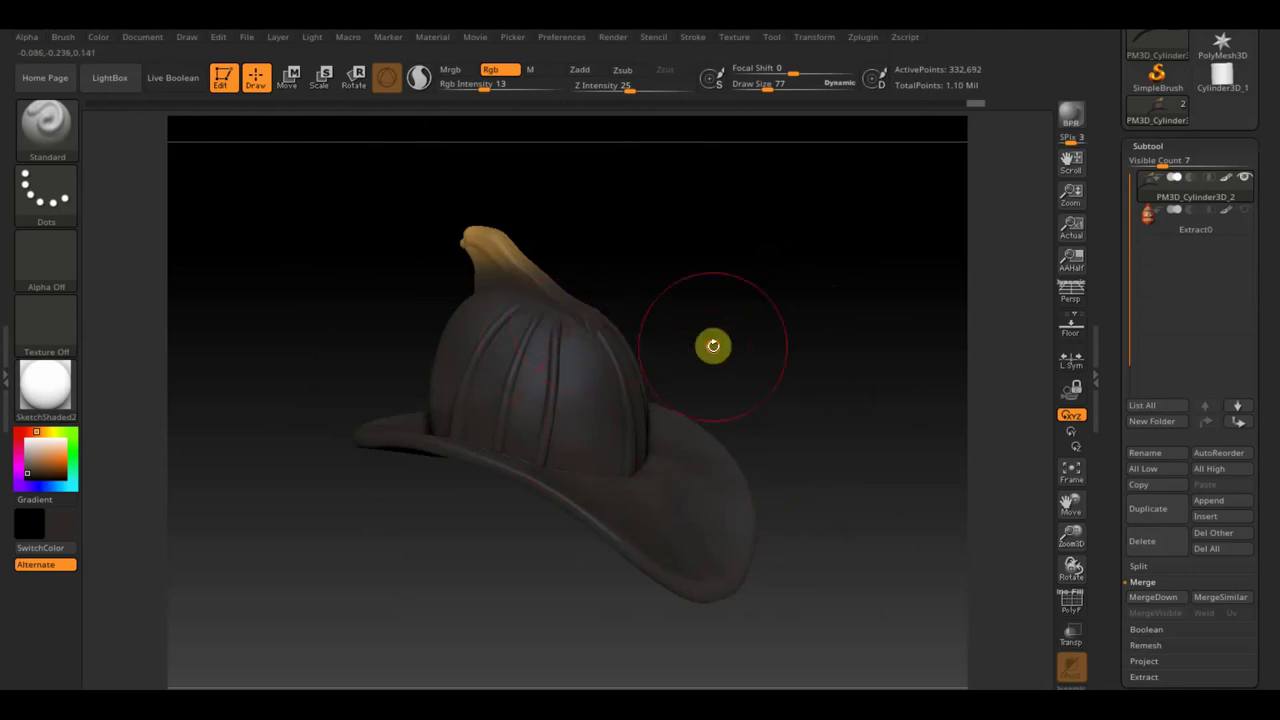
left_click_drag(711, 346, 760, 340)
- Shrink Draw Size from 77 to 45 and paint tan onto the eagle crest's neck
left_click_drag(770, 88, 760, 88)
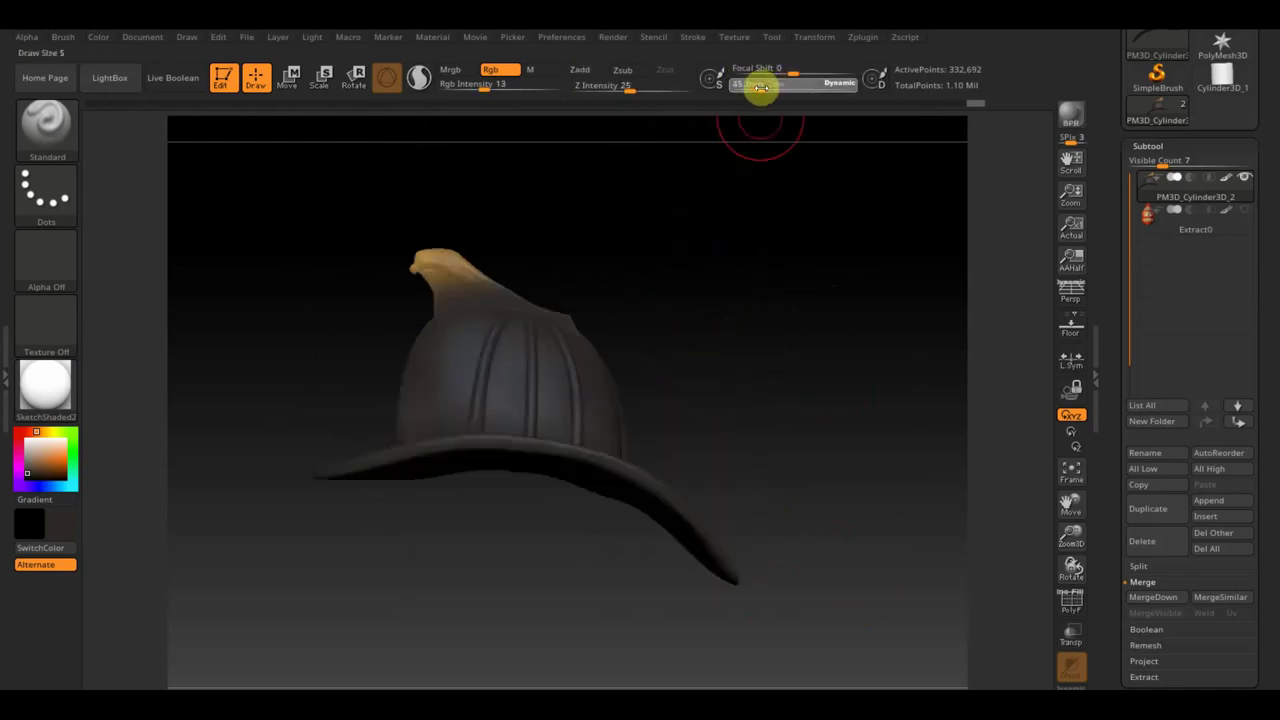
left_click_drag(769, 177, 800, 203)
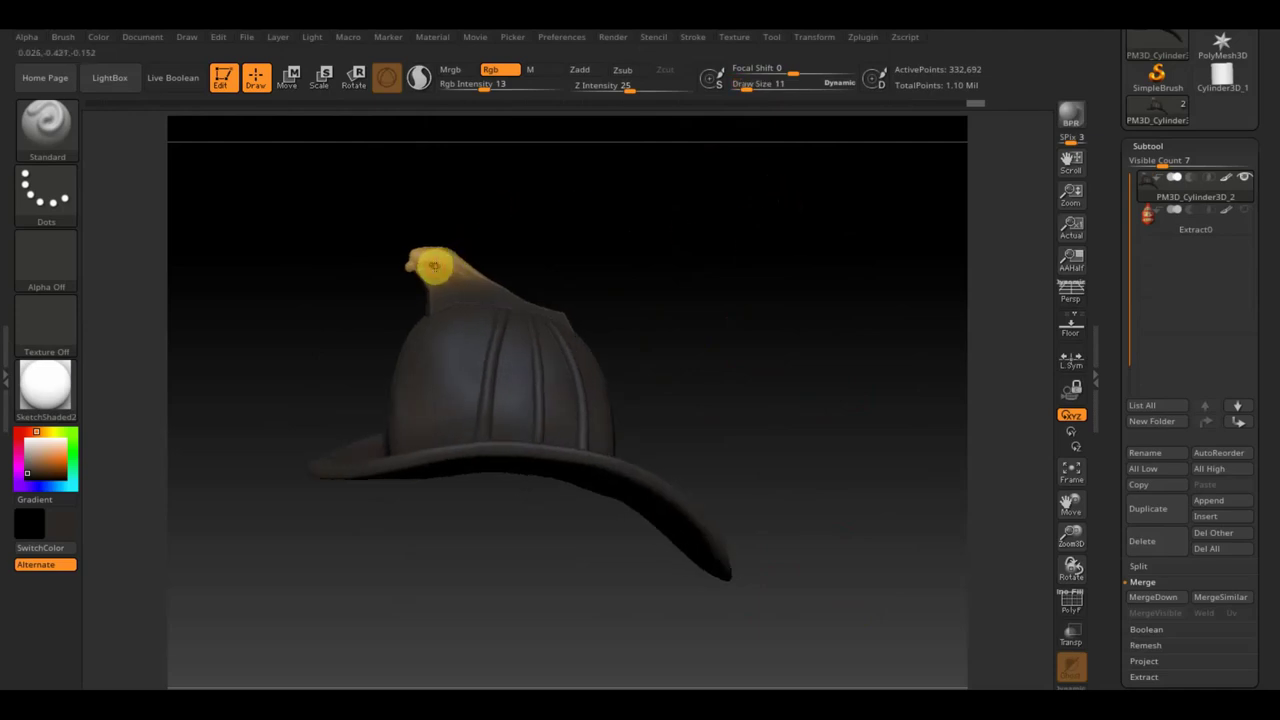
left_click_drag(453, 285, 438, 283)
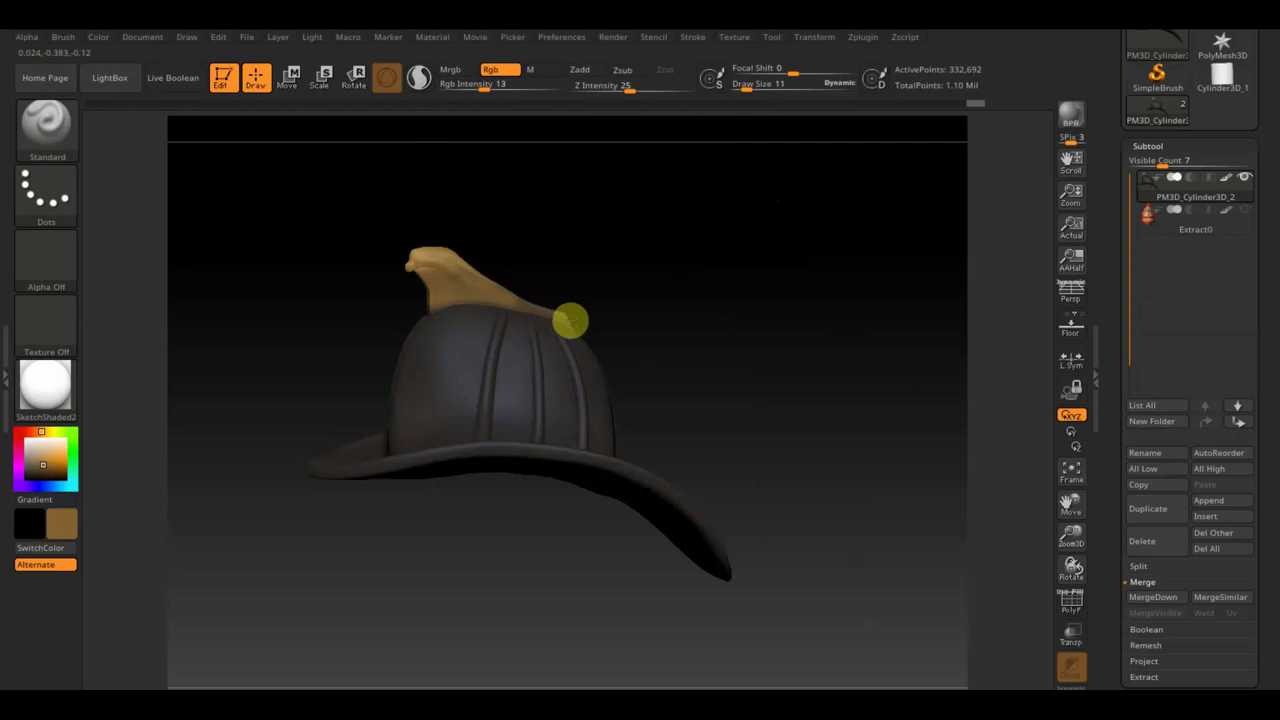
mouse_move(617, 251)
left_mouse_down()
mouse_move(594, 371)
mouse_move(578, 332)
left_mouse_up()
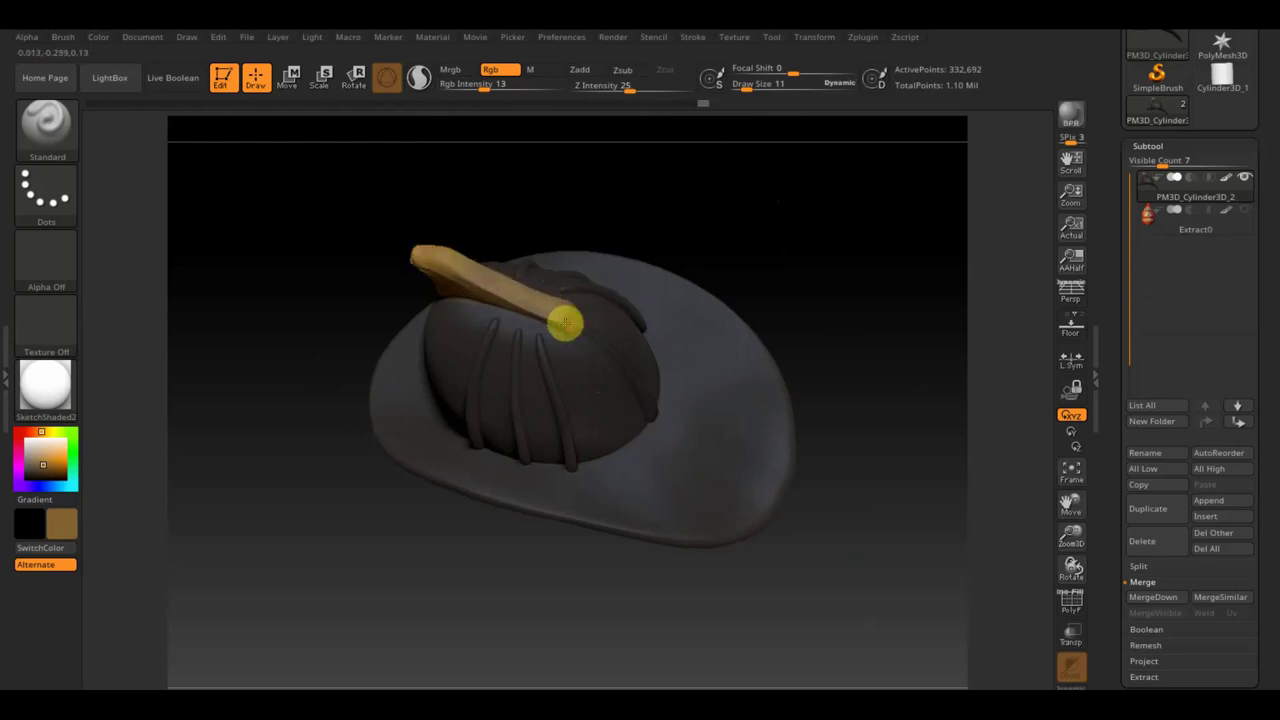
mouse_move(735, 262)
left_mouse_down()
mouse_move(769, 250)
mouse_move(751, 183)
left_mouse_up()
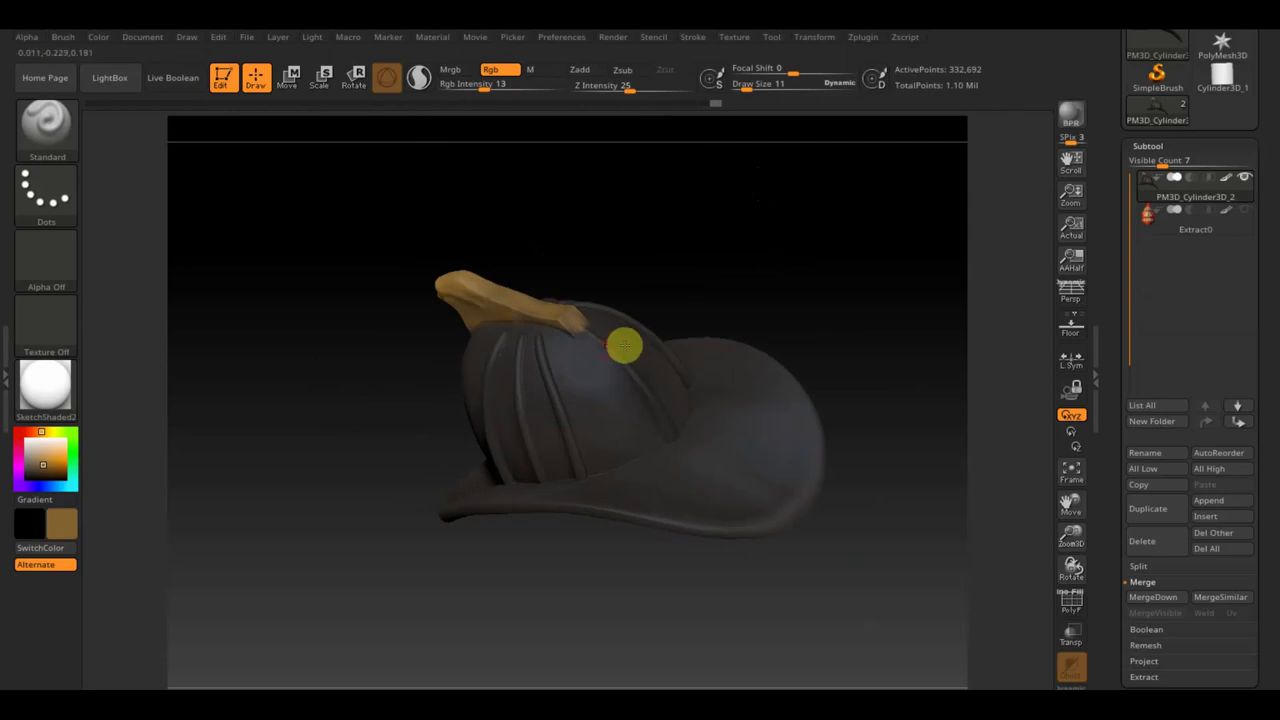
- Make black the secondary colour and orbit the helmet from front to near-back view
key("c")
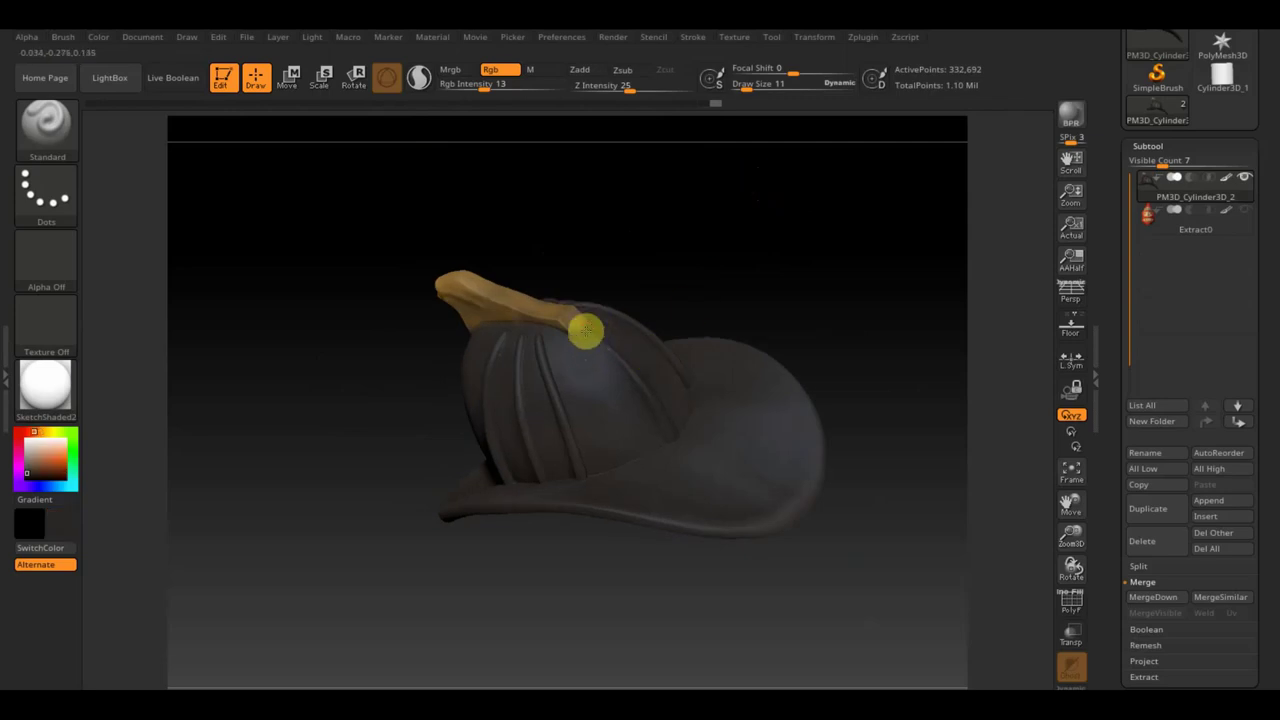
mouse_move(387, 363)
left_mouse_down()
mouse_move(274, 320)
mouse_move(317, 283)
left_mouse_up()
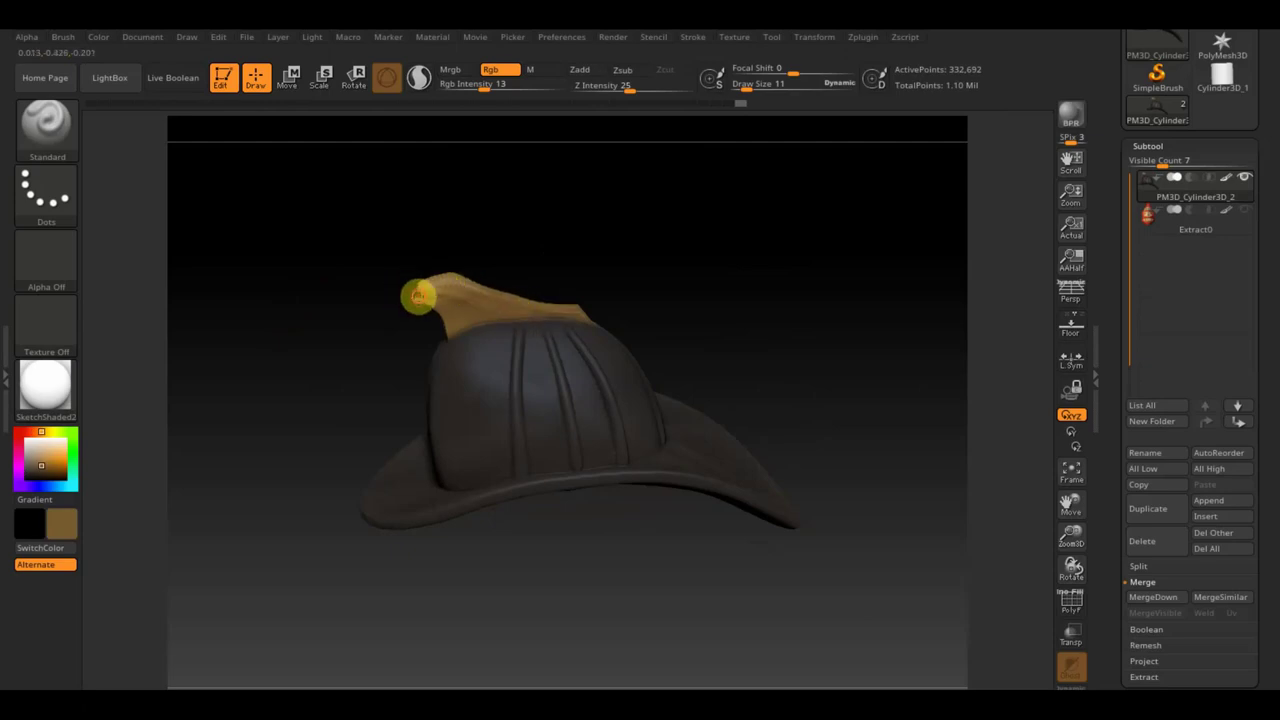
mouse_move(323, 323)
left_mouse_down()
mouse_move(386, 280)
mouse_move(415, 305)
left_mouse_up()
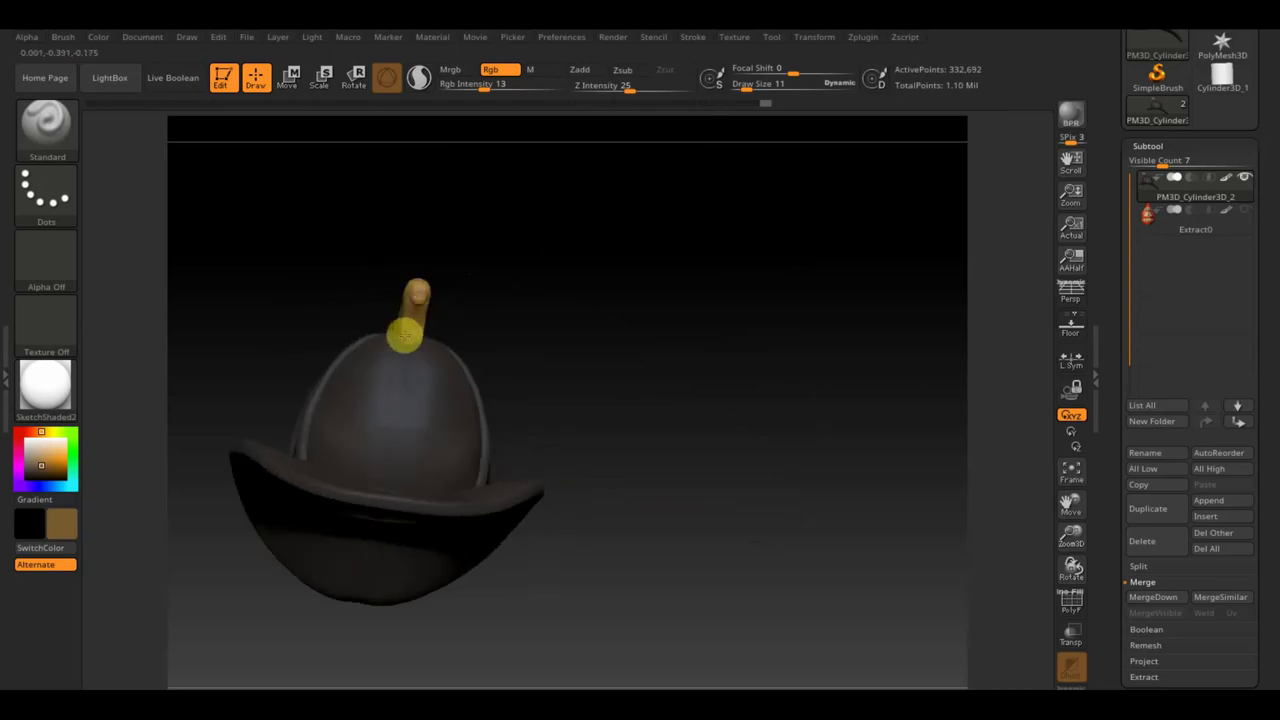
mouse_move(400, 323)
left_mouse_down()
mouse_move(471, 280)
mouse_move(583, 326)
mouse_move(489, 343)
left_mouse_up()
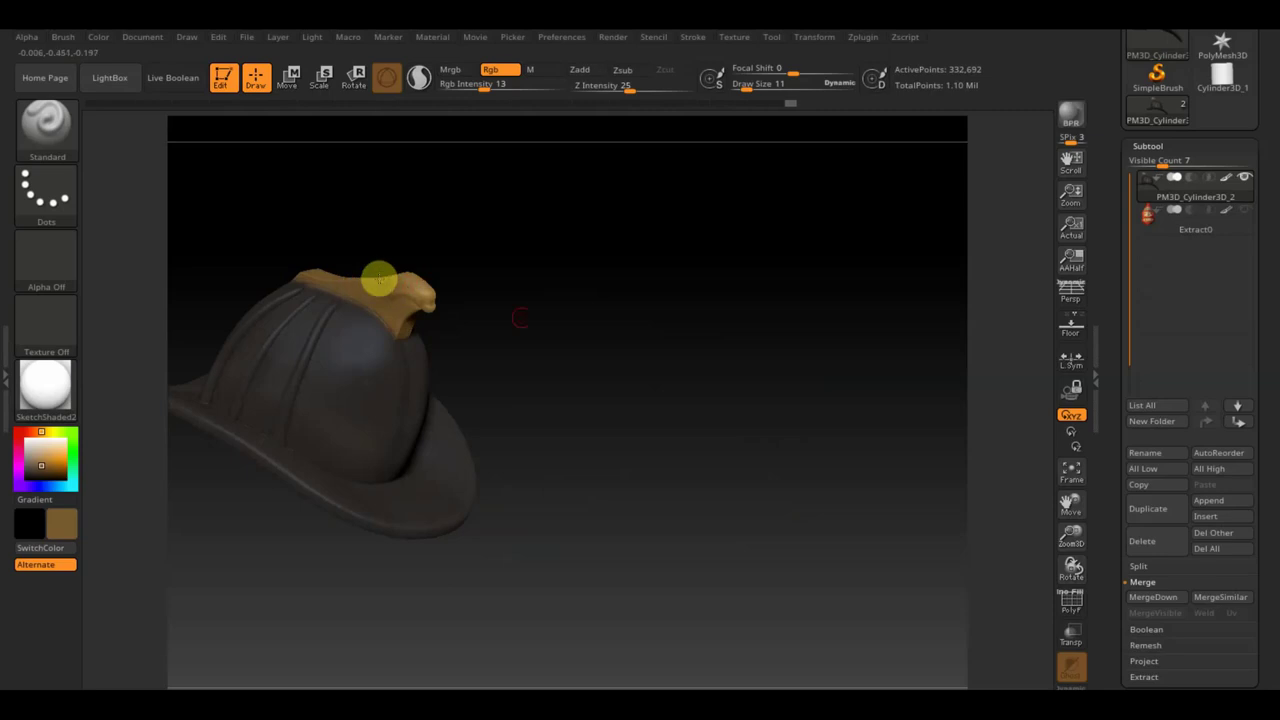
mouse_move(580, 331)
left_mouse_down()
mouse_move(629, 329)
mouse_move(623, 366)
mouse_move(791, 374)
left_mouse_up()
- Pick a new paint colour, raise Rgb Intensity slightly, set secondary to black, and Draw Size 22
left_click(63, 523)
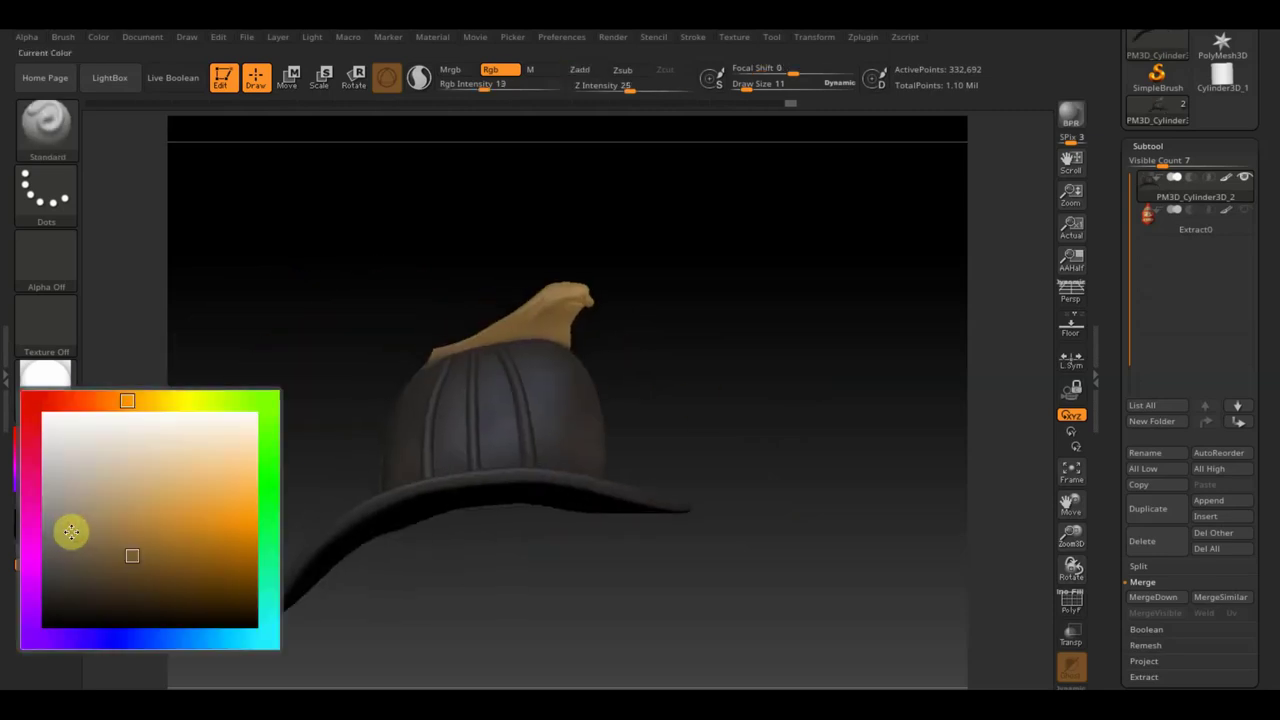
left_click(55, 592)
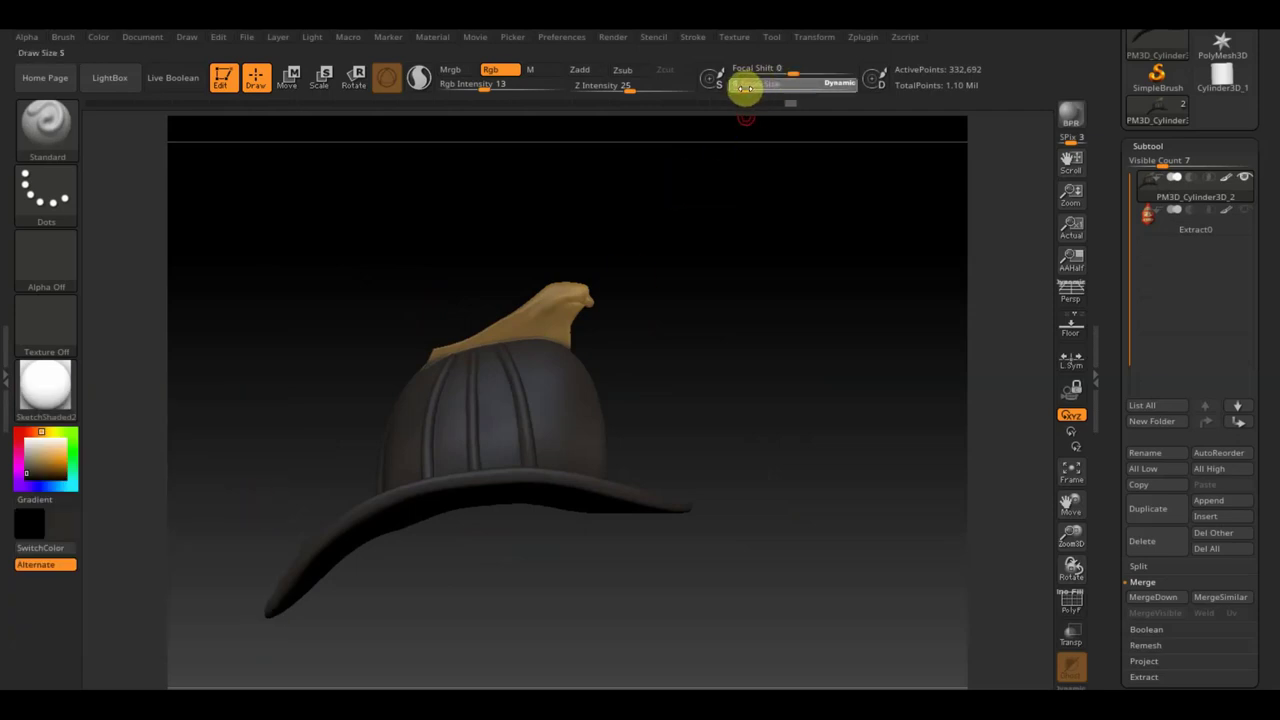
left_click_drag(476, 86, 480, 86)
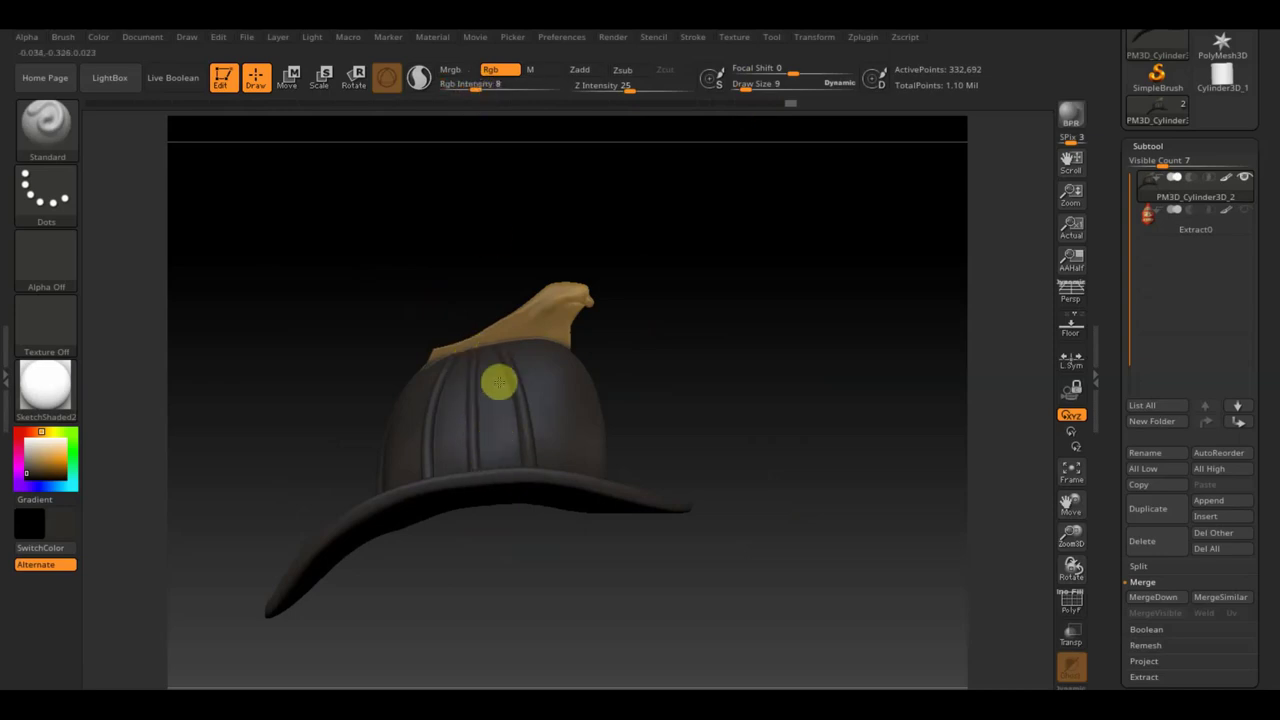
left_click_drag(475, 86, 482, 92)
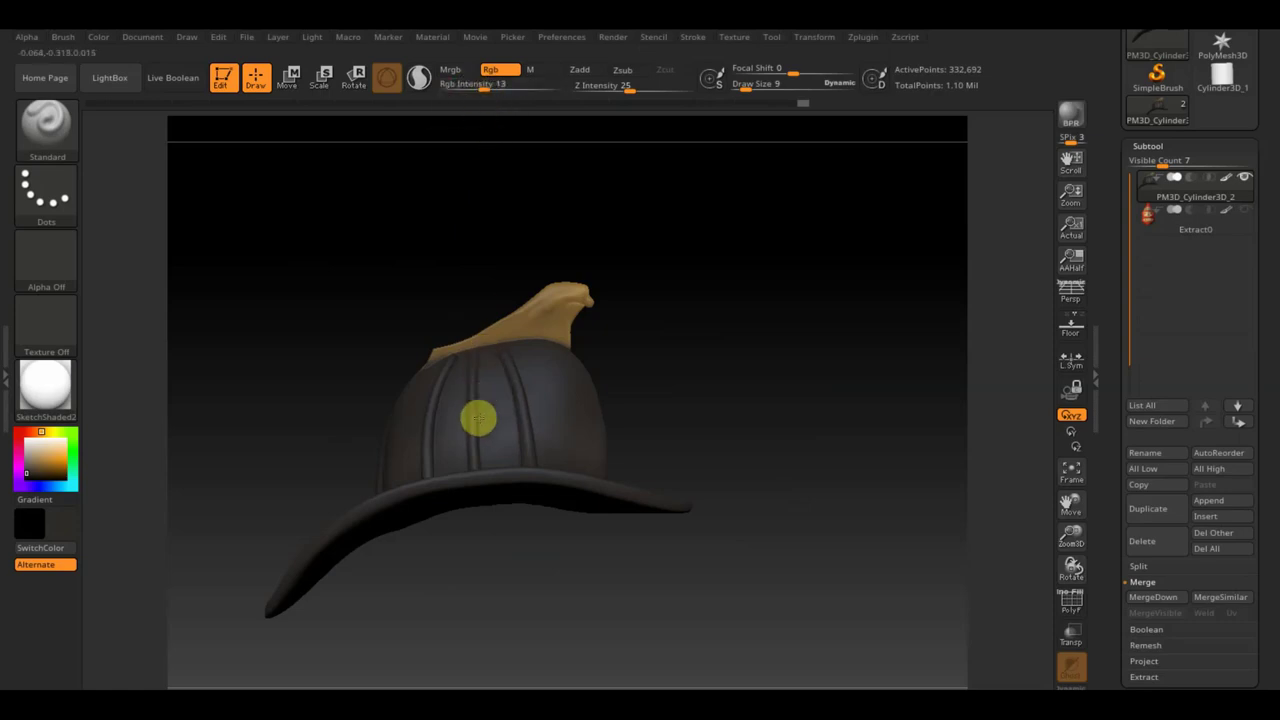
mouse_move(68, 533)
left_mouse_down()
mouse_move(94, 609)
mouse_move(50, 616)
left_mouse_up()
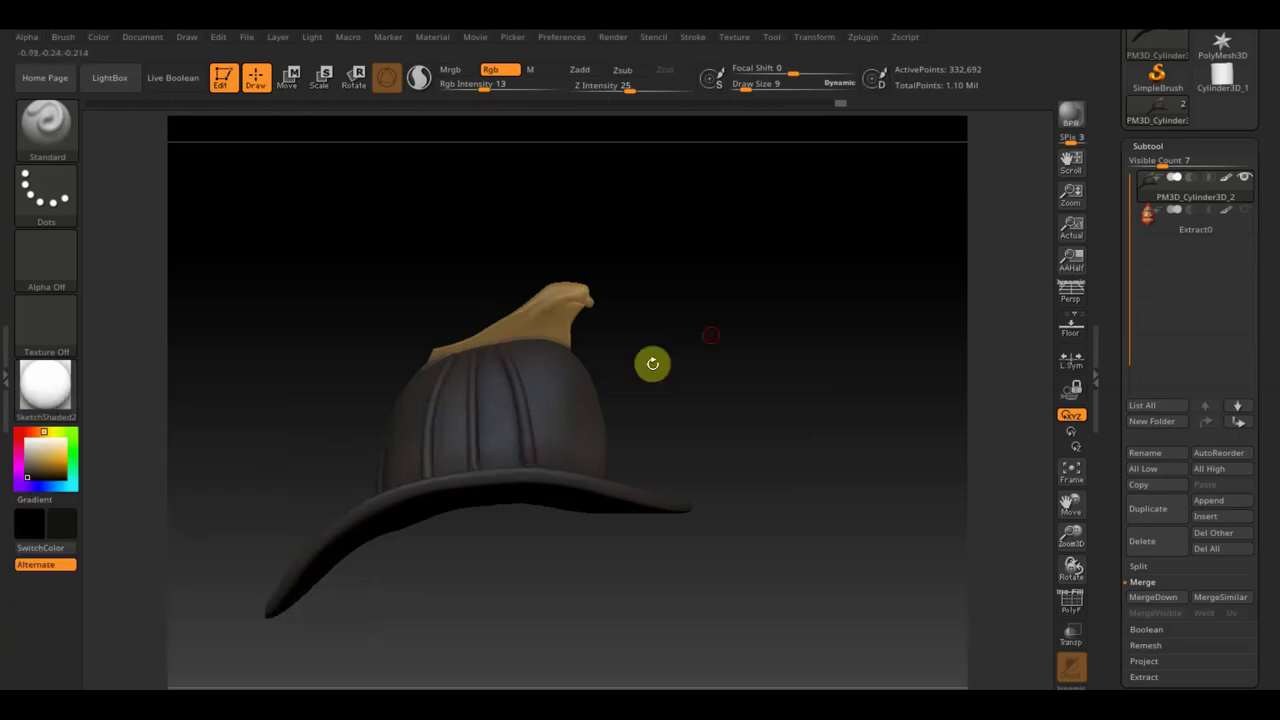
left_click_drag(705, 352, 681, 395)
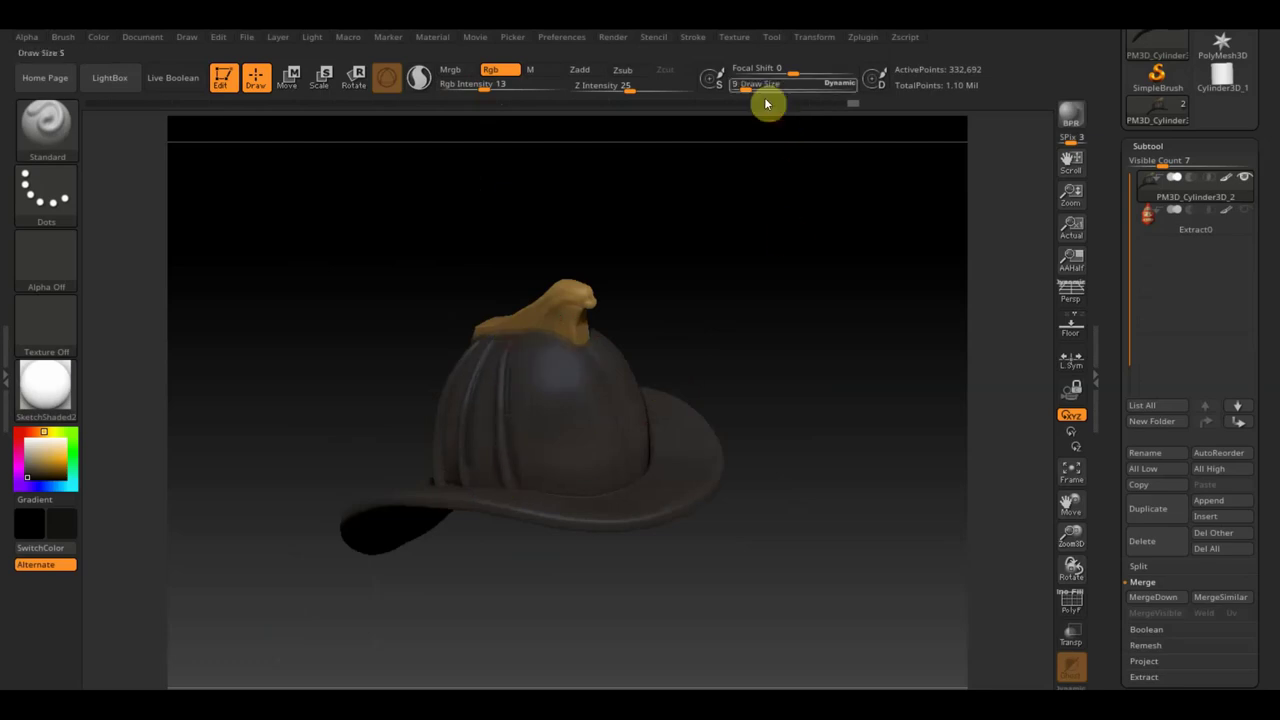
left_click_drag(762, 85, 753, 85)
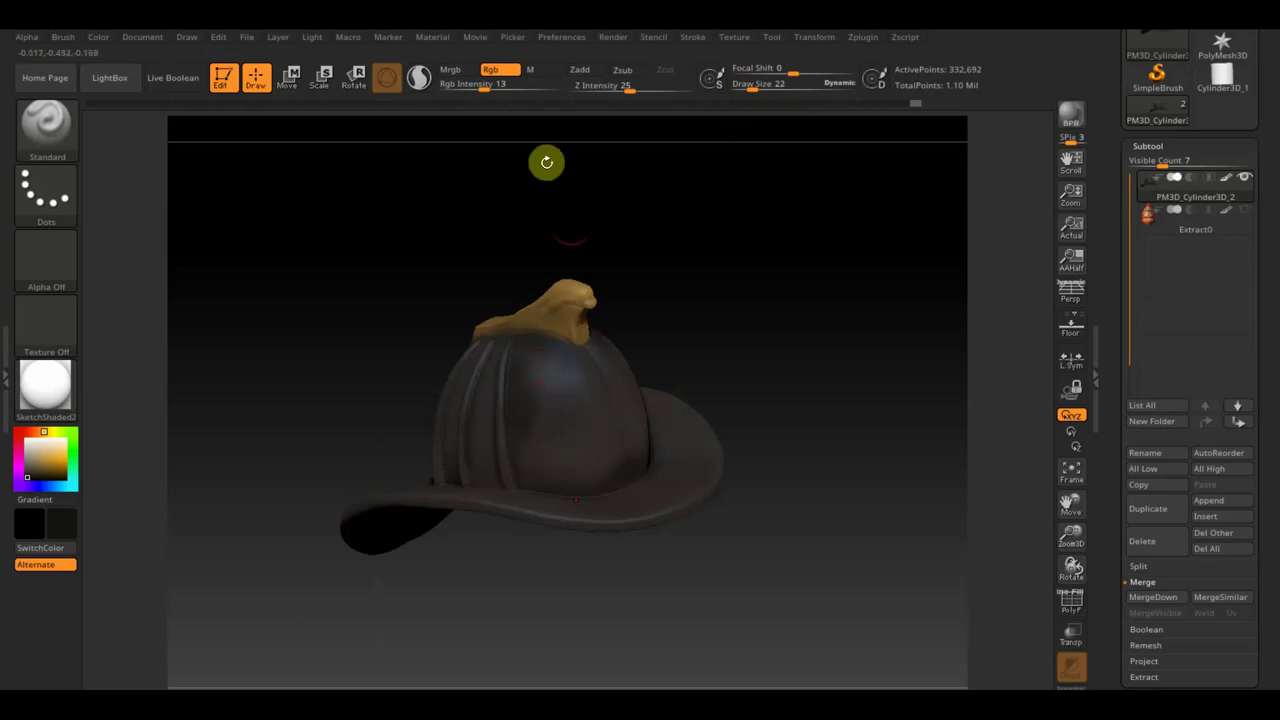
- Set Rgb Intensity to 2 and orbit the helmet to check the dark brown dome, brim and underside
left_click(480, 87)
left_click_drag(480, 88, 458, 86)
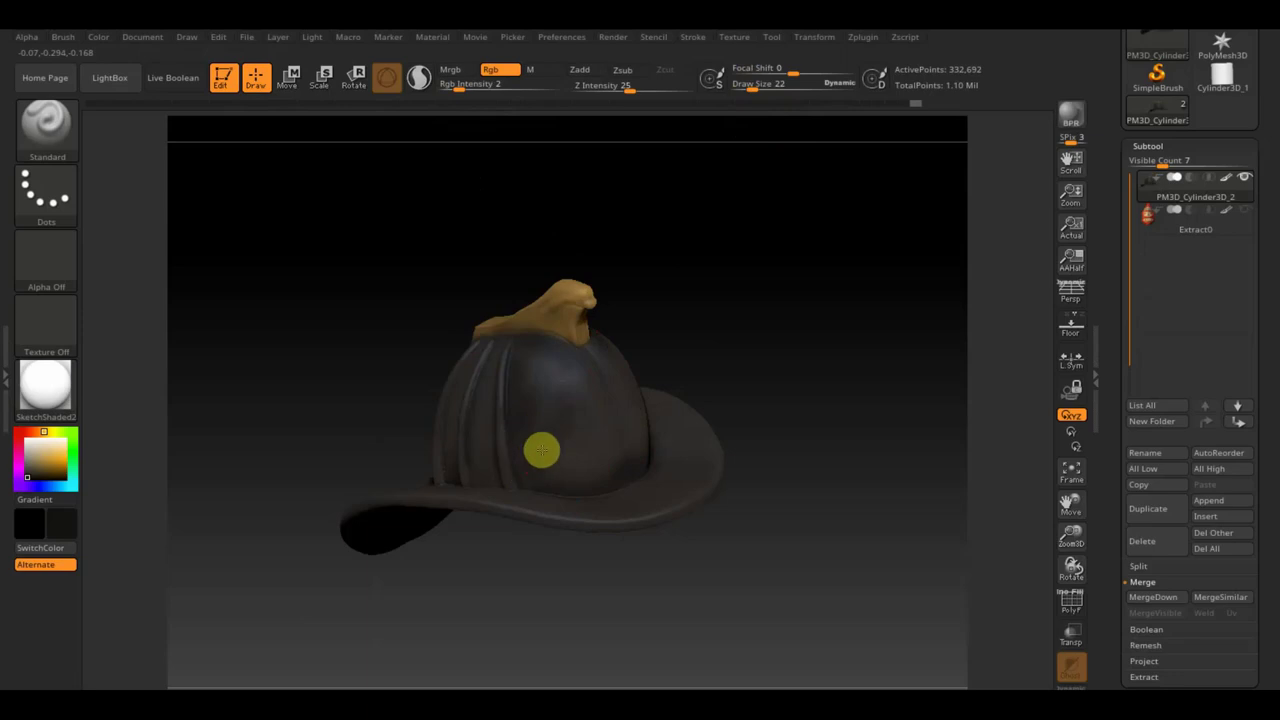
left_click_drag(726, 351, 771, 329)
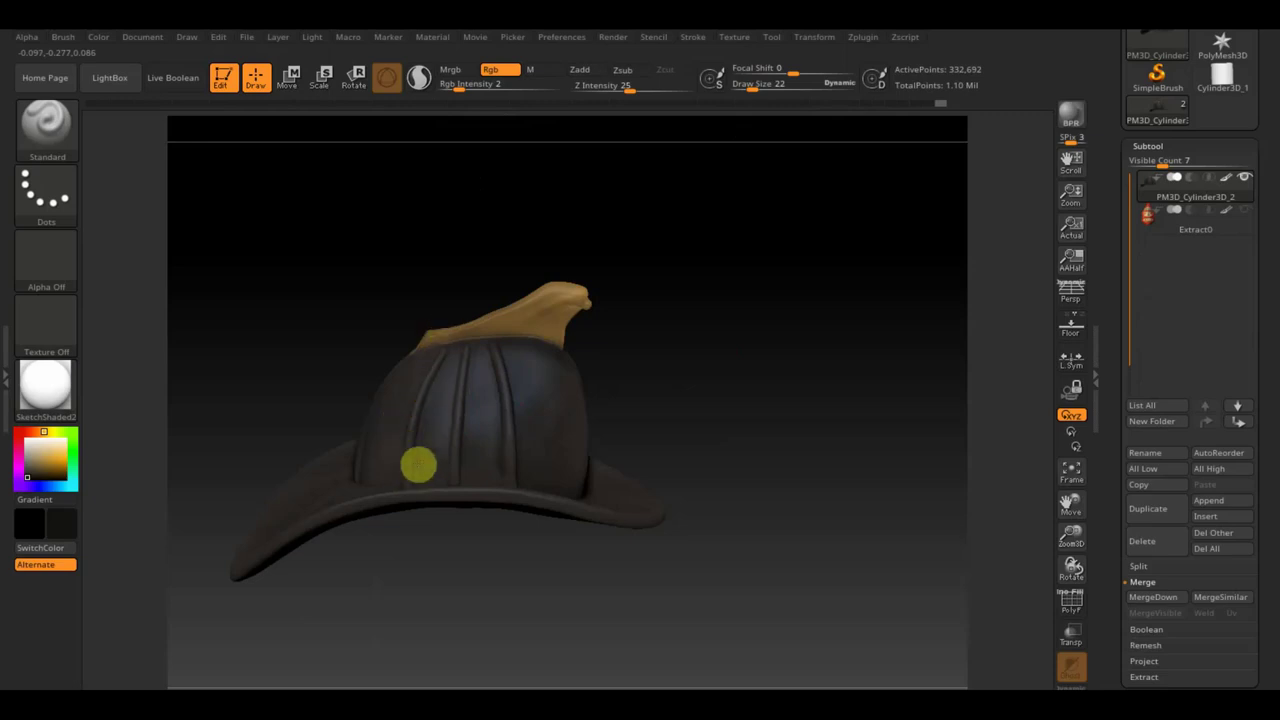
left_click_drag(416, 481, 326, 320)
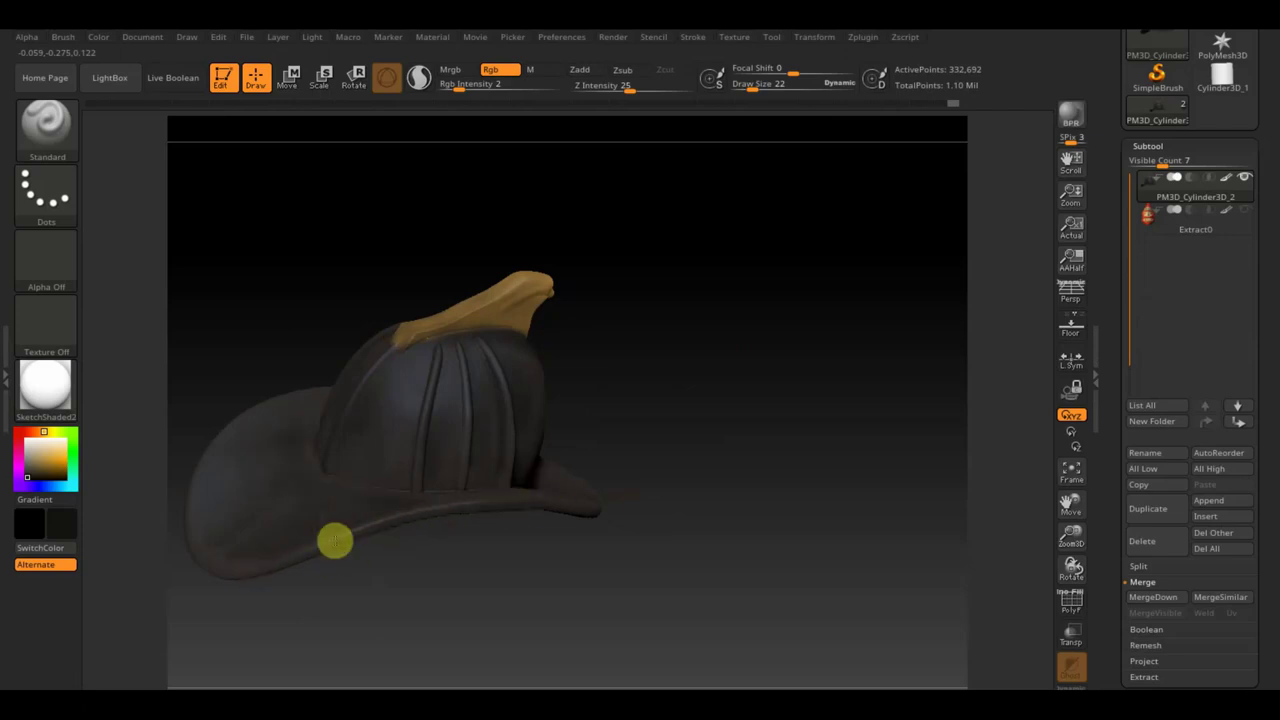
left_click_drag(660, 483, 666, 440)
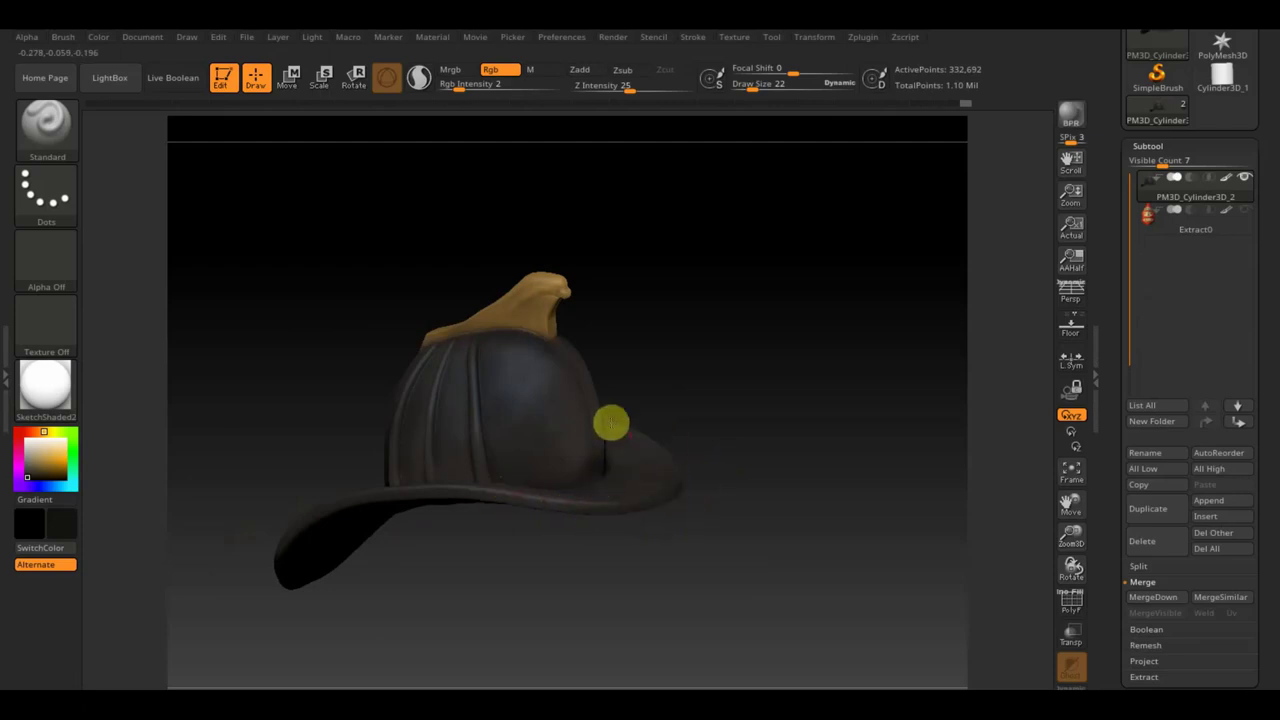
left_click_drag(646, 514, 593, 481)
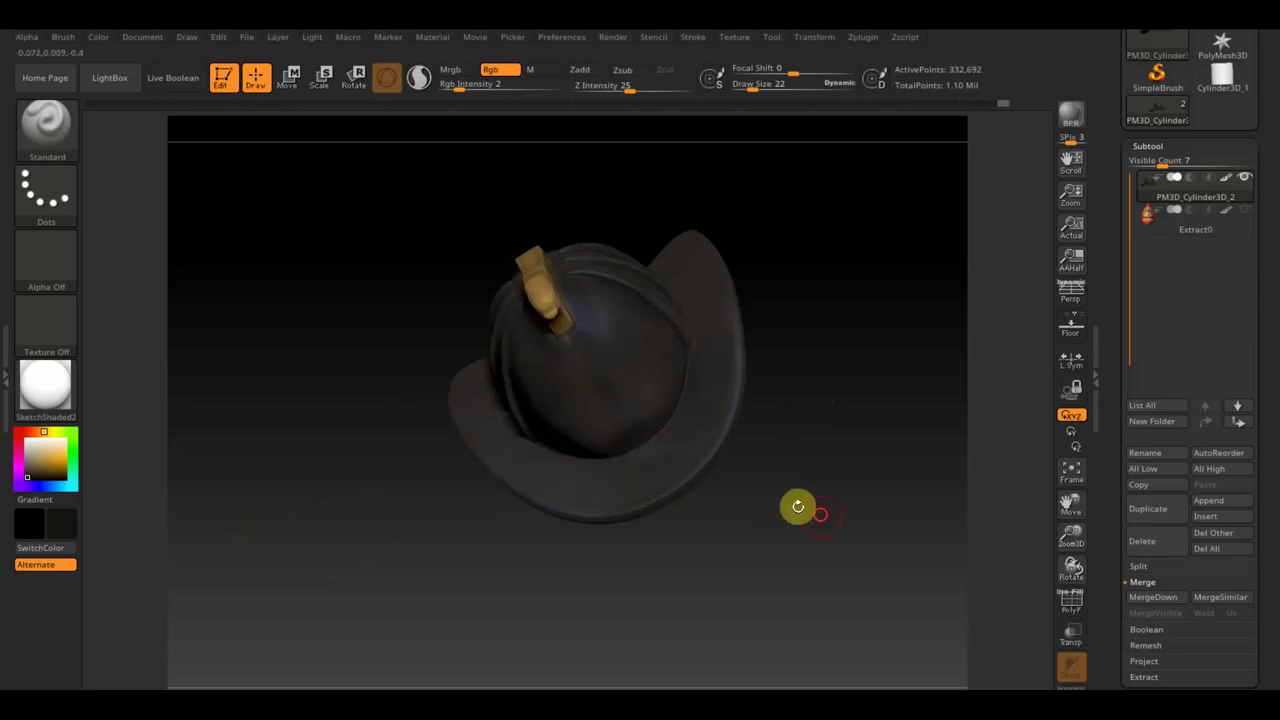
left_click_drag(805, 507, 781, 431)
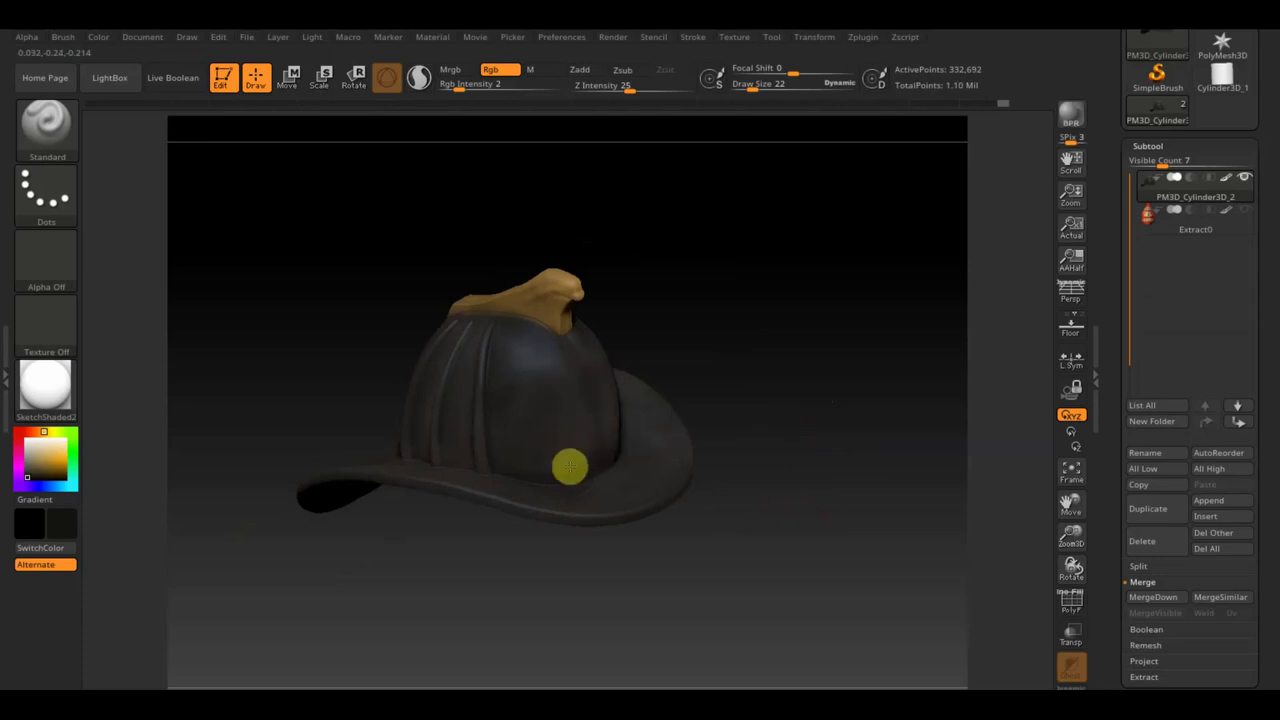
mouse_move(755, 315)
left_mouse_down()
mouse_move(800, 296)
mouse_move(846, 374)
left_mouse_up()
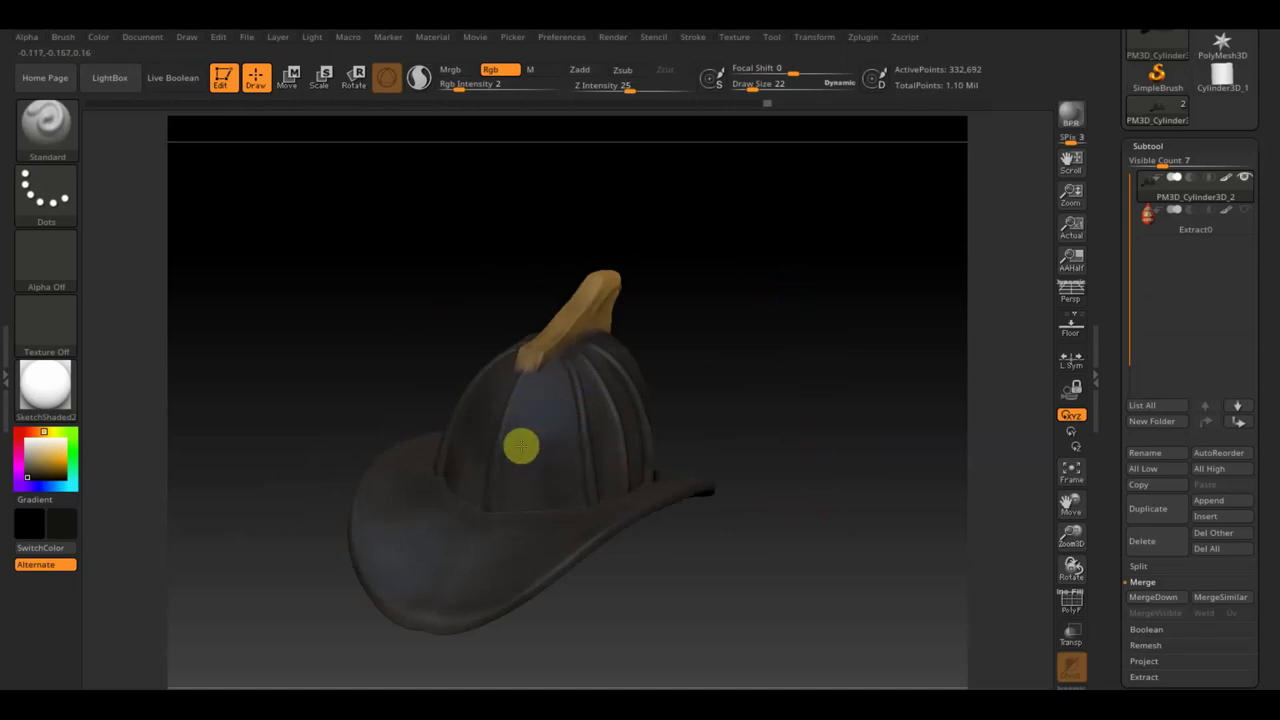
mouse_move(725, 463)
left_mouse_down("shift")
mouse_move(864, 425)
mouse_move(860, 240)
left_mouse_up("shift")
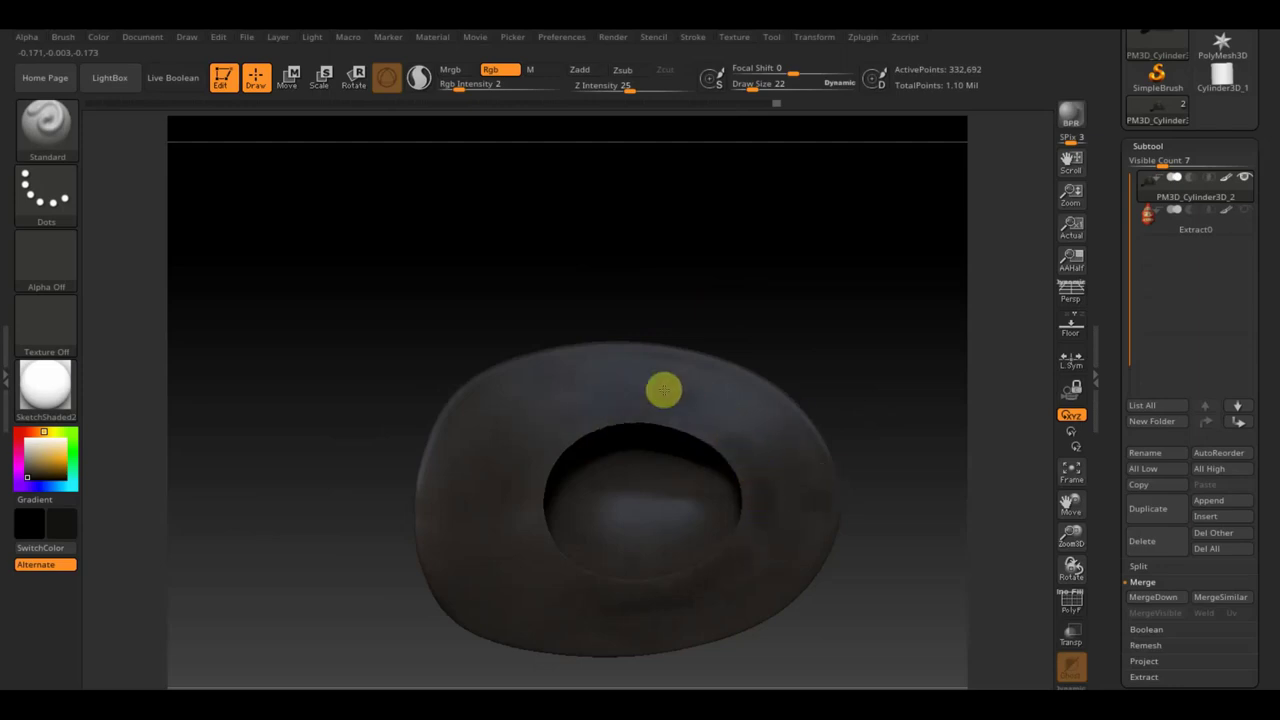
mouse_move(520, 214)
left_mouse_down()
mouse_move(517, 420)
mouse_move(497, 466)
mouse_move(567, 420)
left_mouse_up()
left_click_drag(800, 306, 749, 391)
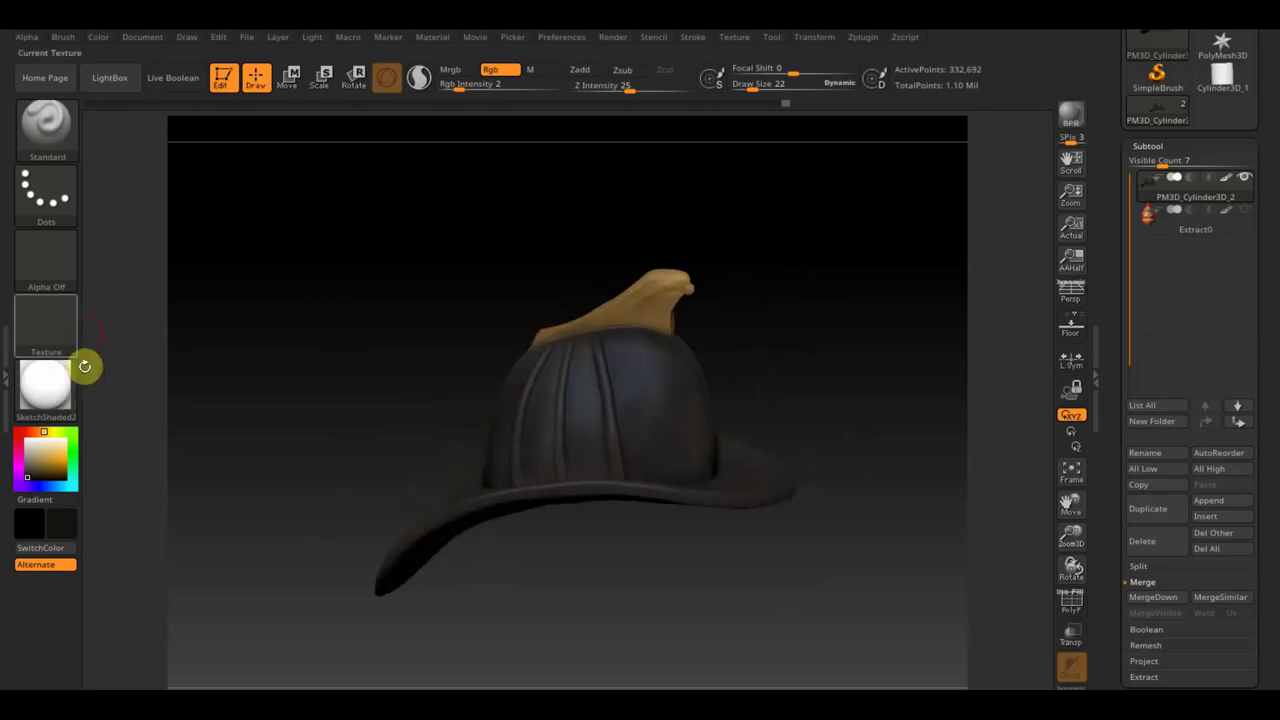
- Select the speckled Alpha 07 and a near-black paint colour
left_click(52, 260)
mouse_move(588, 337)
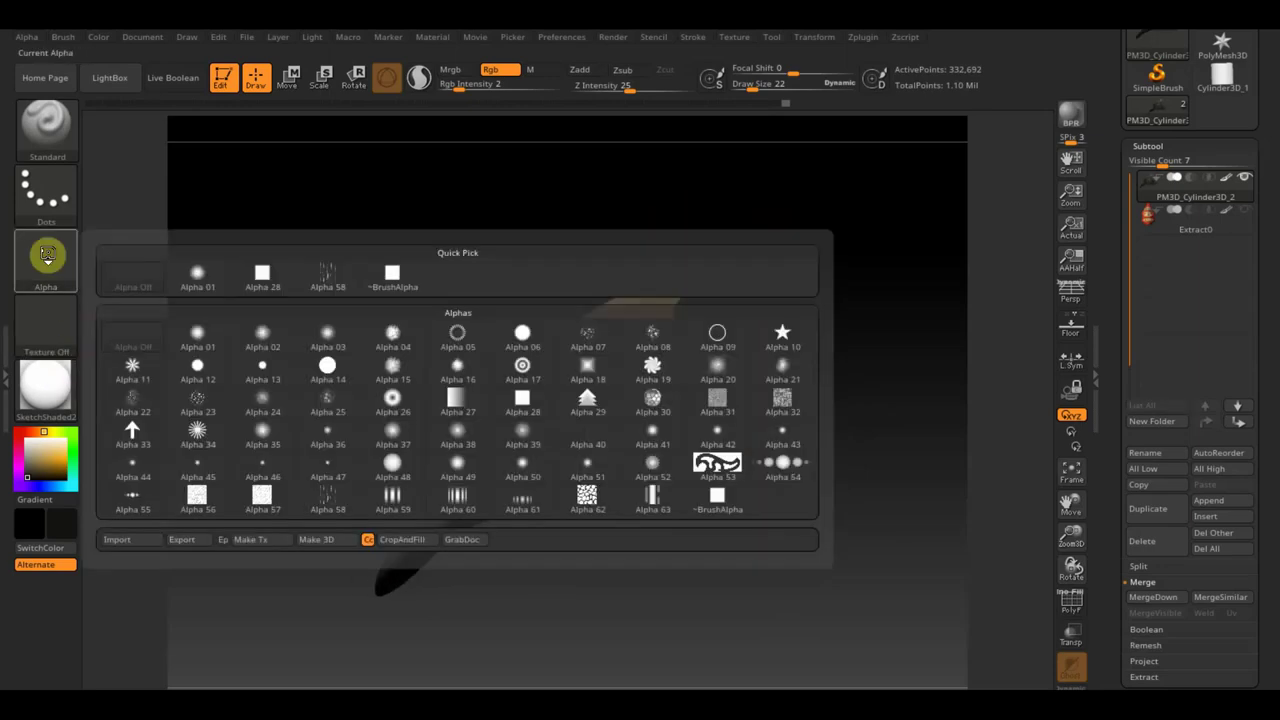
left_click(590, 338)
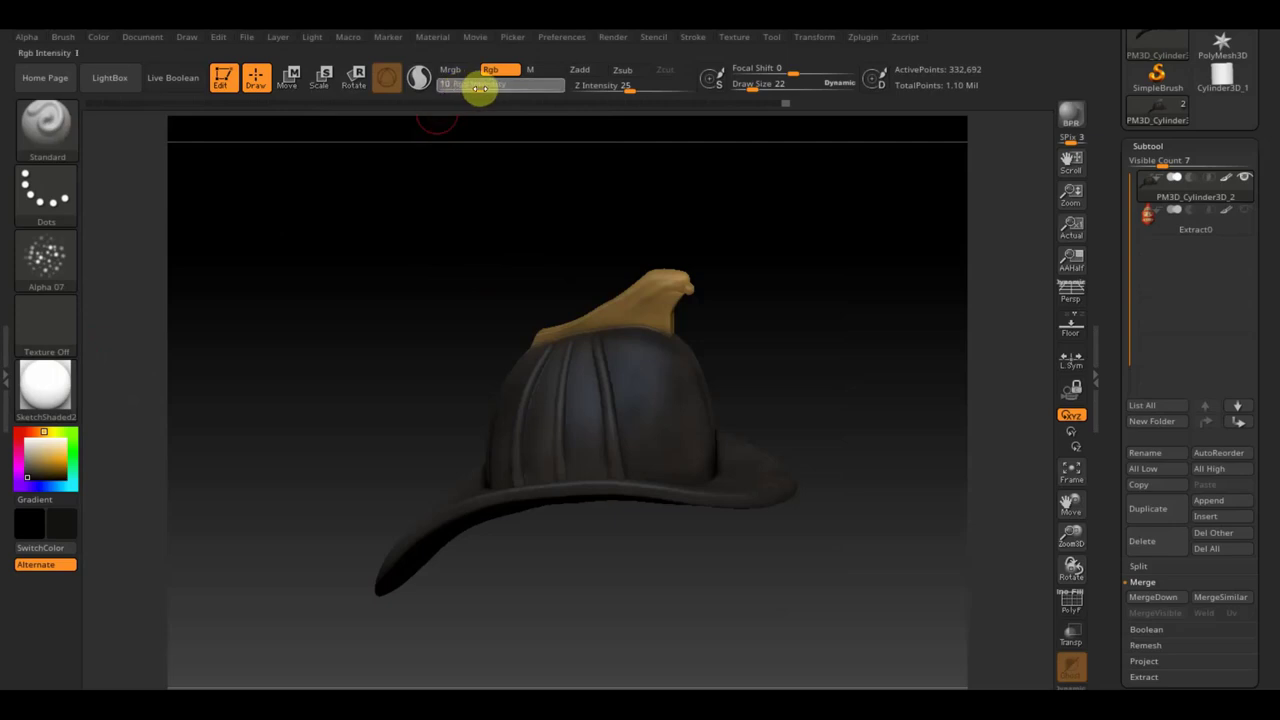
left_click(68, 530)
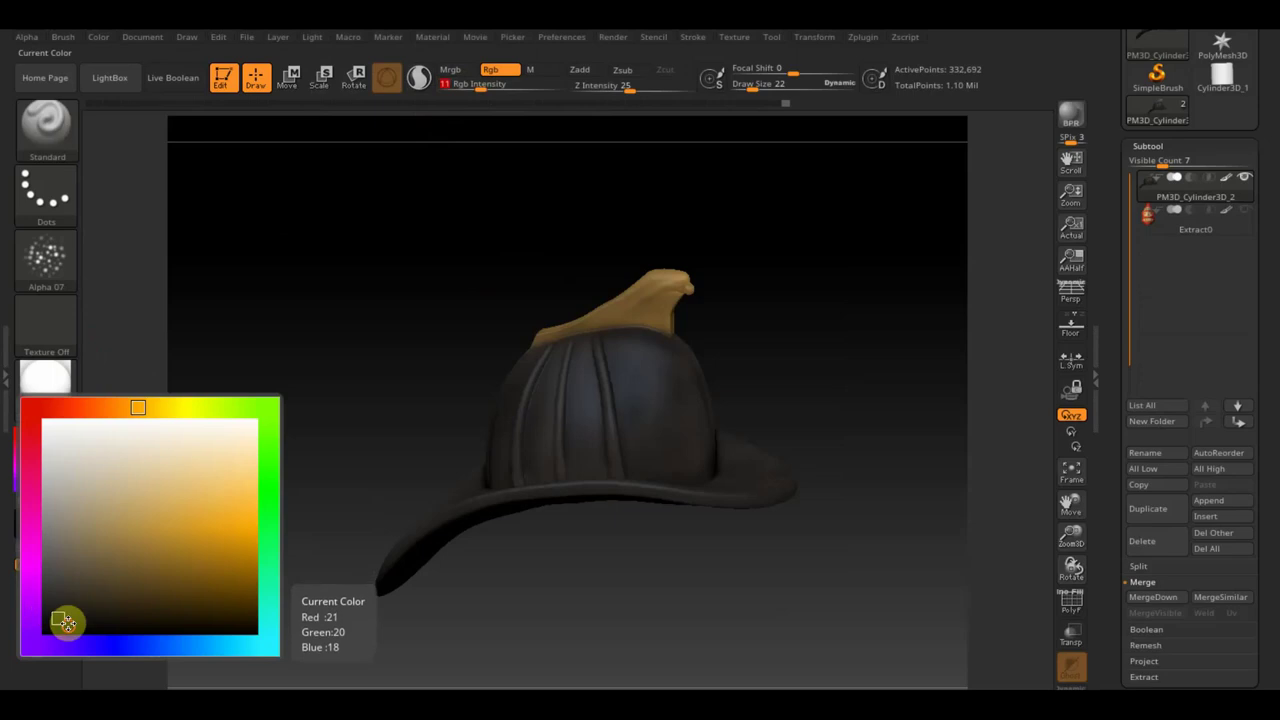
left_click(63, 622)
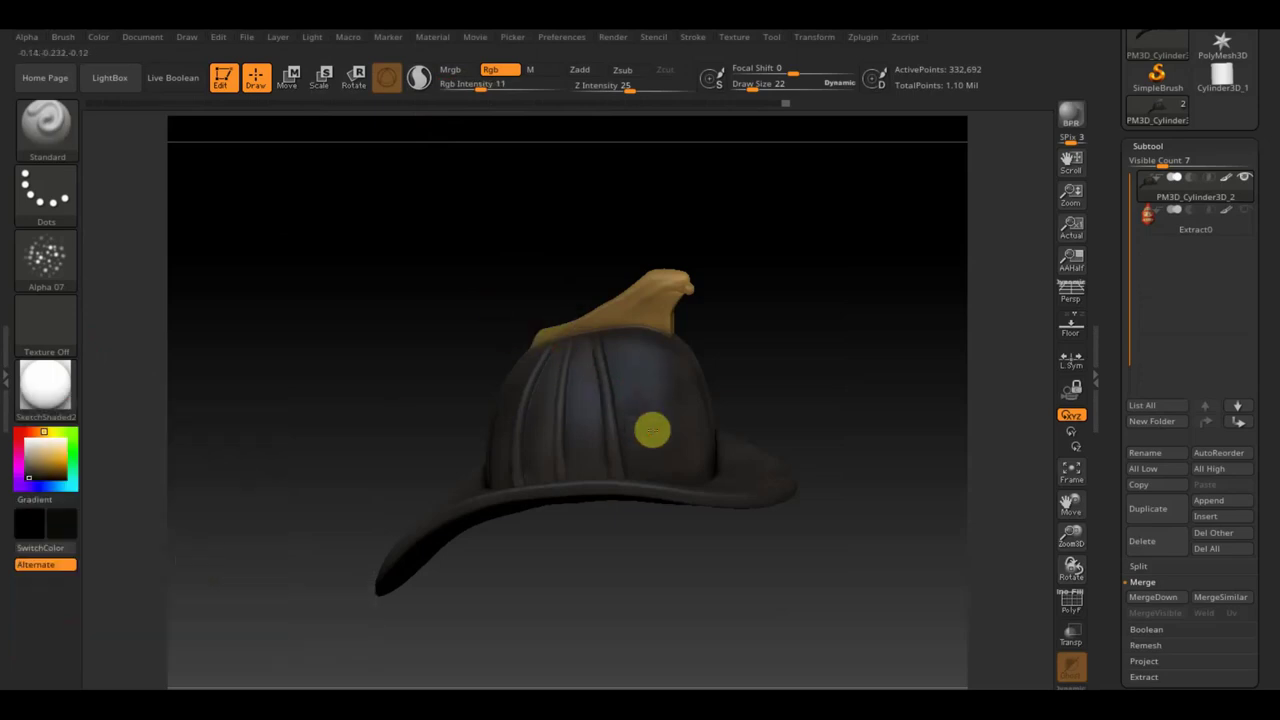
- Switch to the DragRect stroke, raise Rgb Intensity to 35 and stamp spots across the dome
left_click(80, 262)
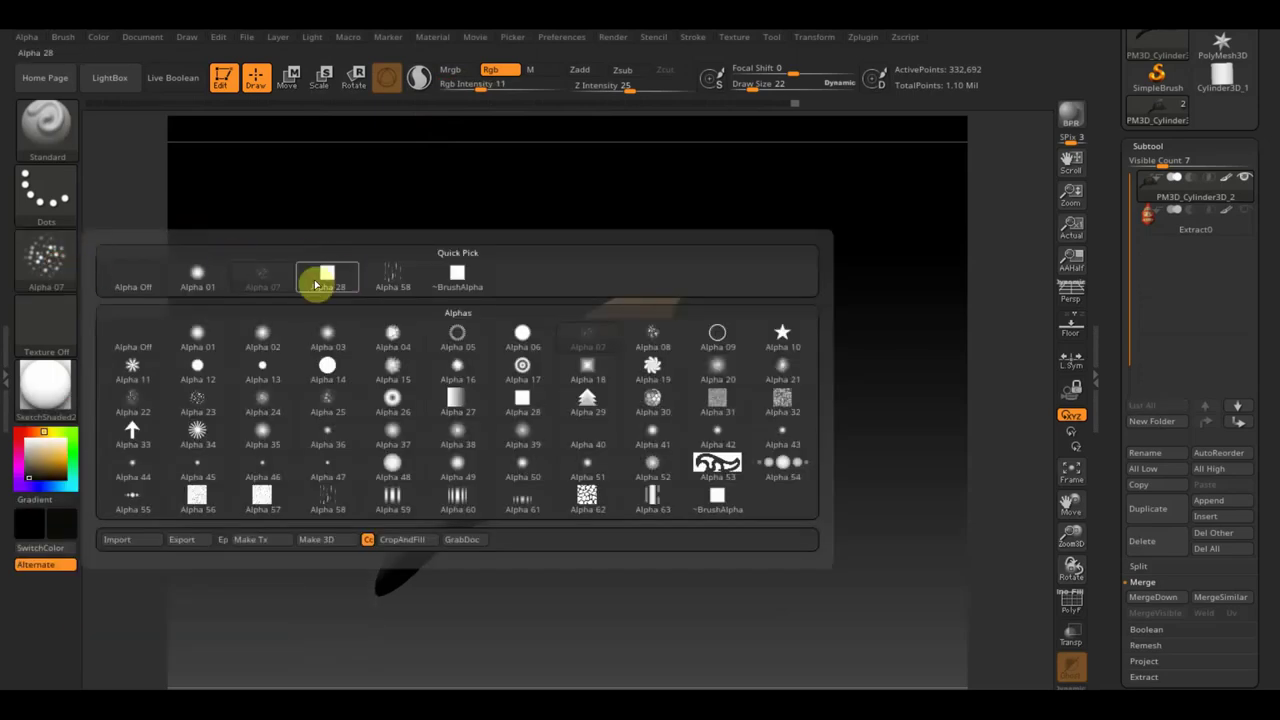
left_click(50, 192)
left_click(214, 210)
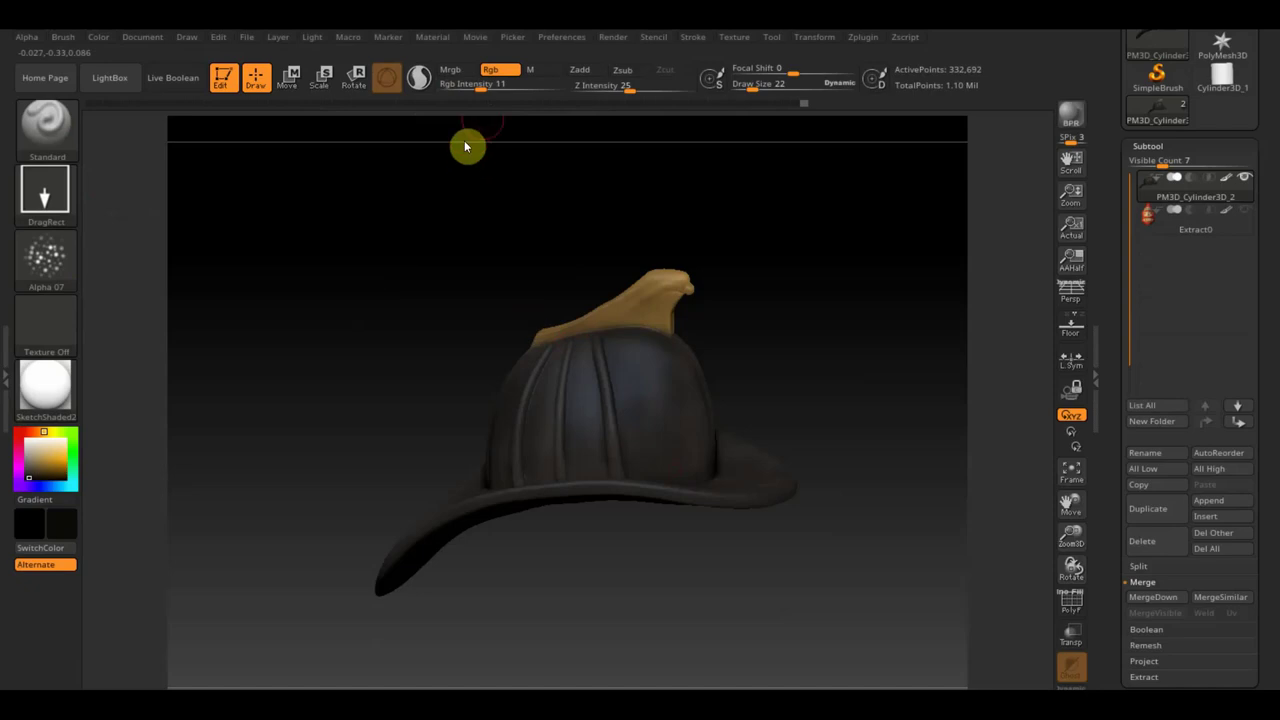
left_click_drag(476, 84, 509, 86)
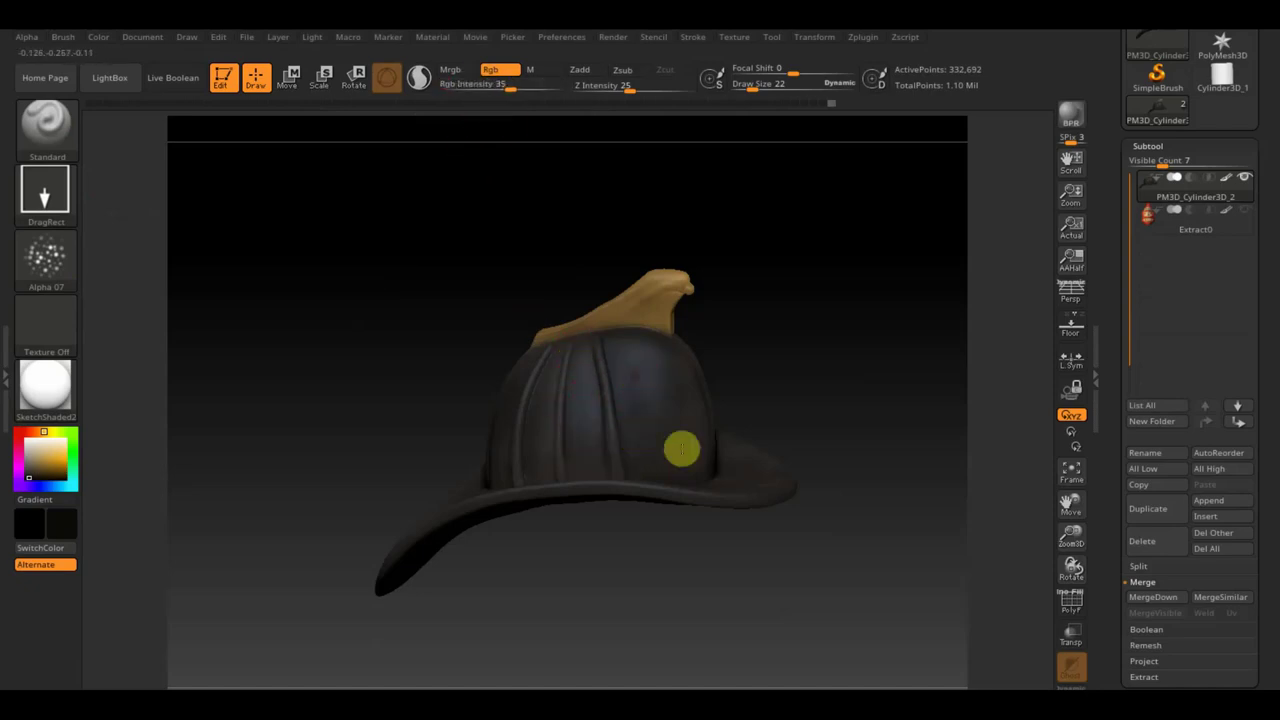
left_click_drag(851, 380, 811, 406)
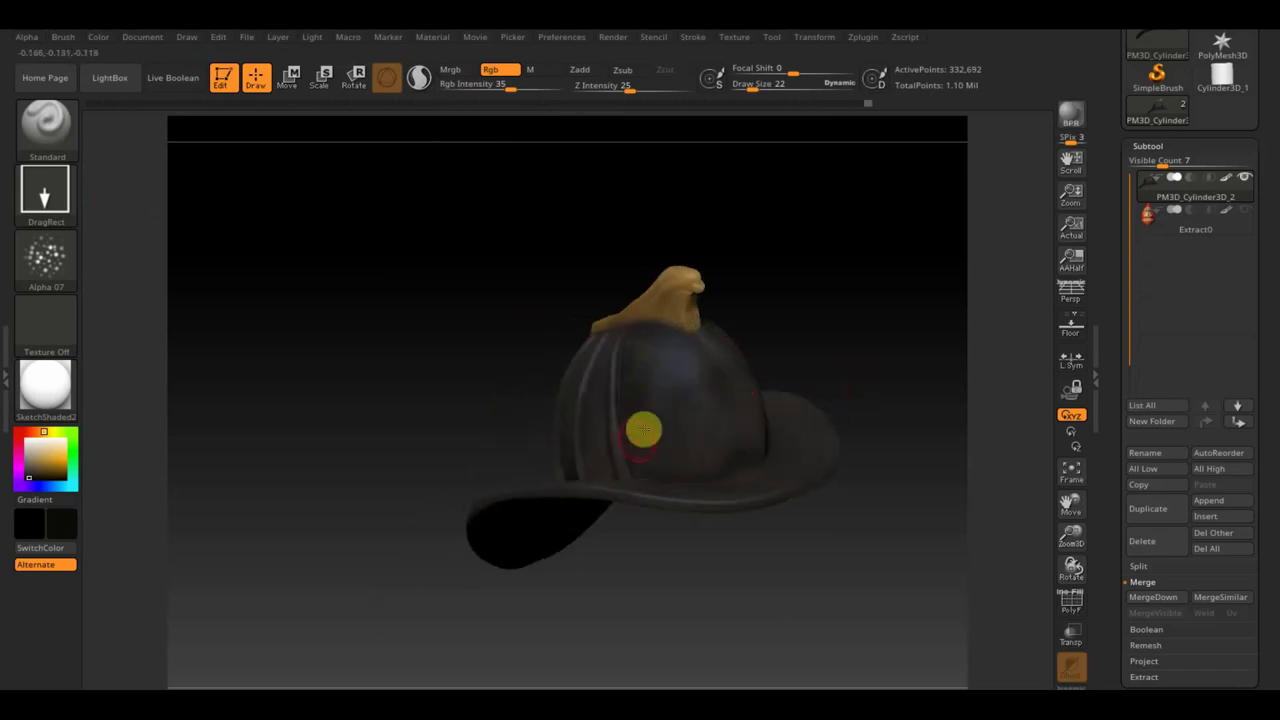
left_click_drag(354, 420, 457, 484)
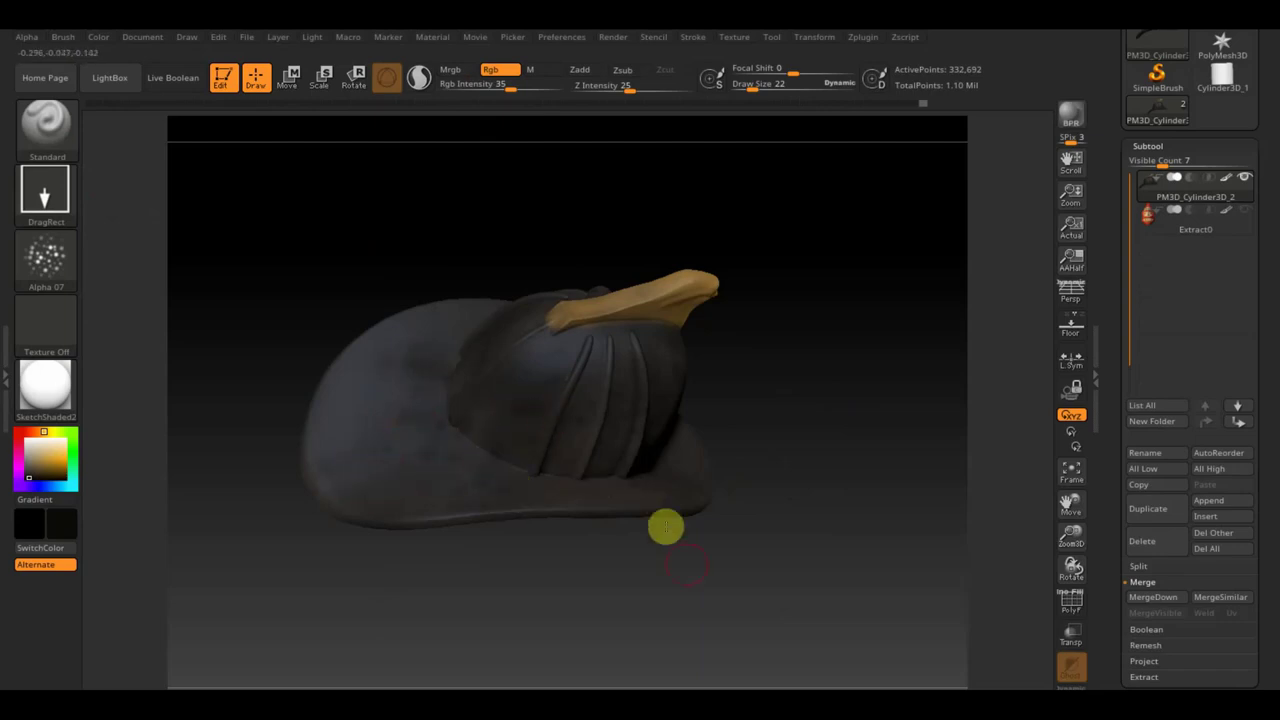
left_click_drag(665, 527, 660, 526)
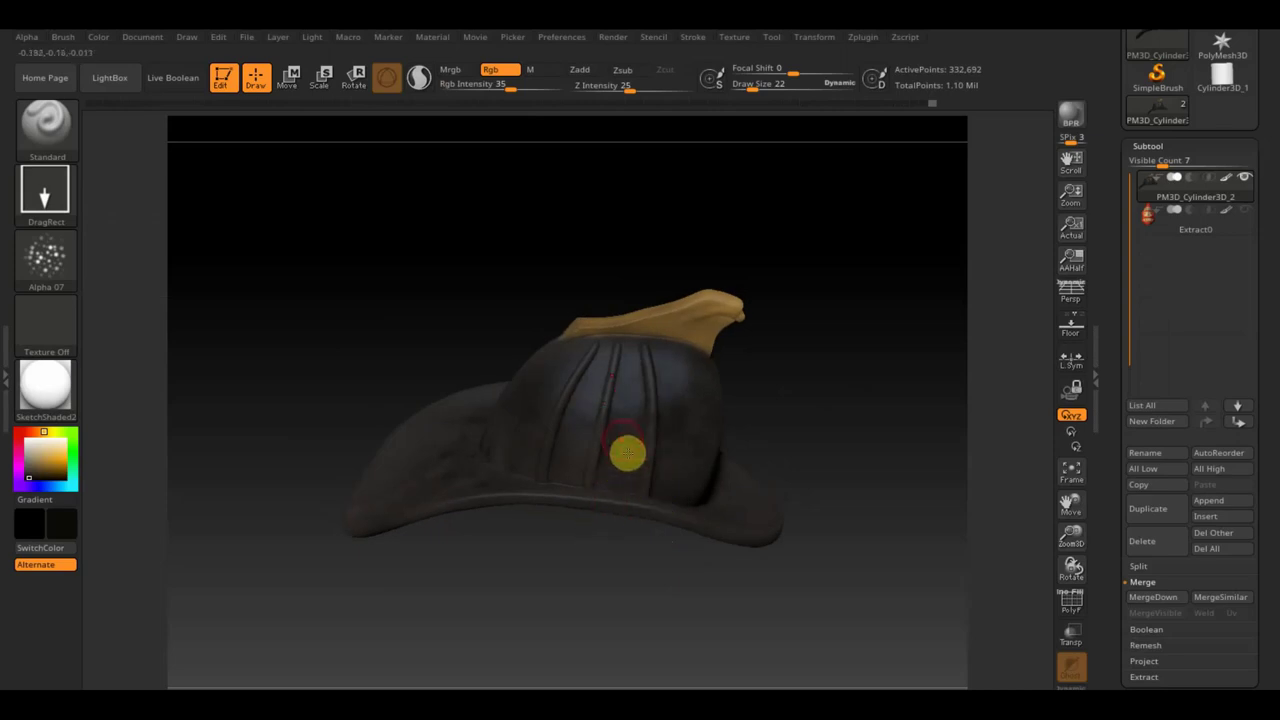
- Turn the alpha off, use the FreeHand stroke, Rgb Intensity 11 and Draw Size 98
left_click(45, 258)
left_click(106, 272)
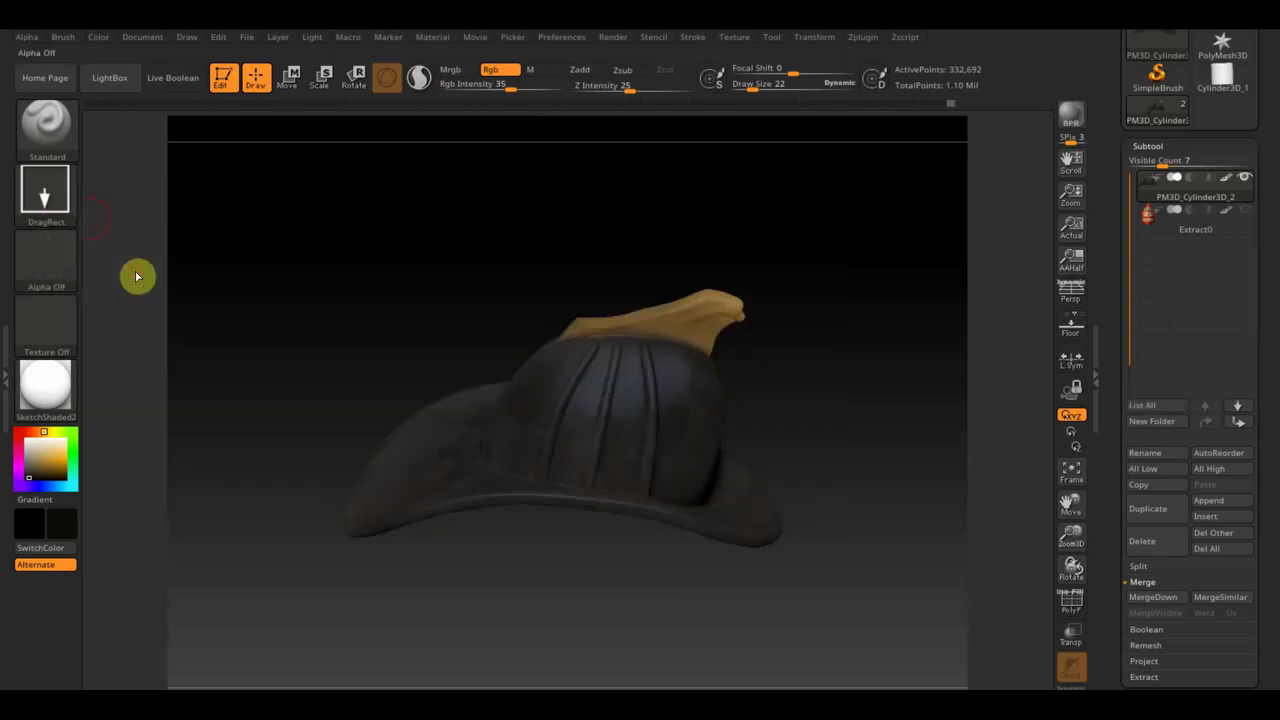
left_click(45, 190)
left_click(262, 208)
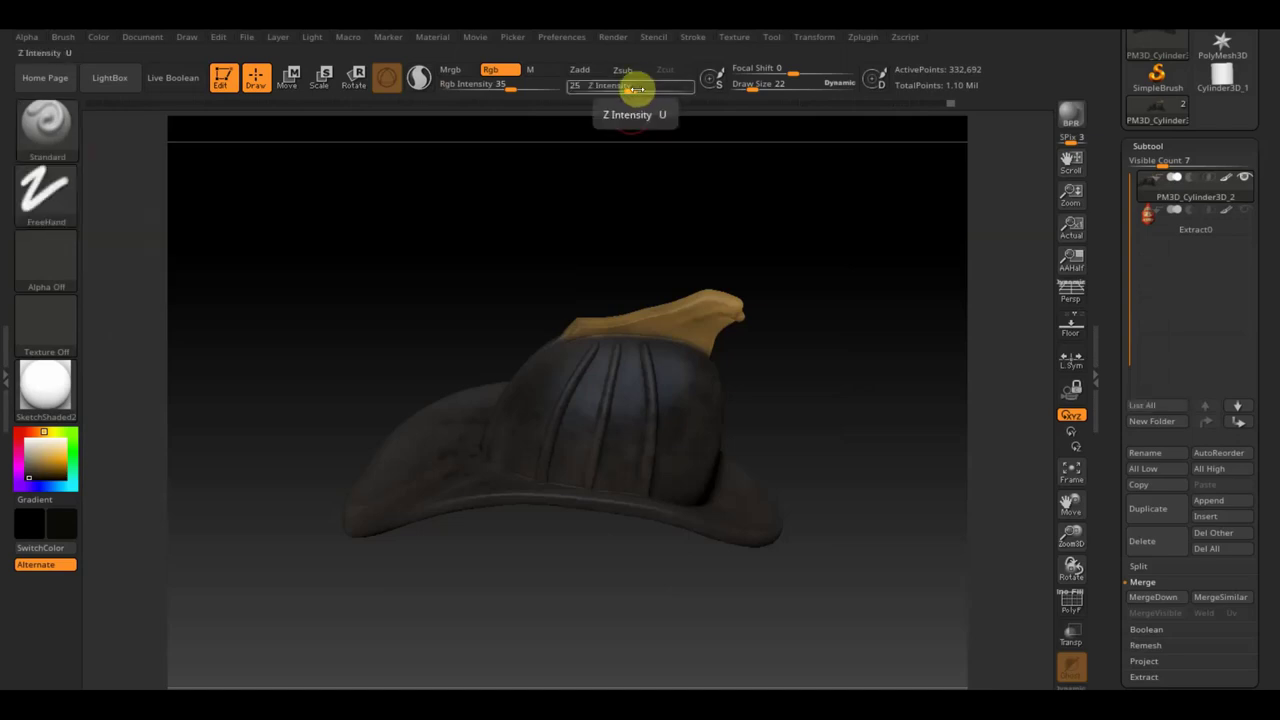
left_click_drag(518, 84, 494, 92)
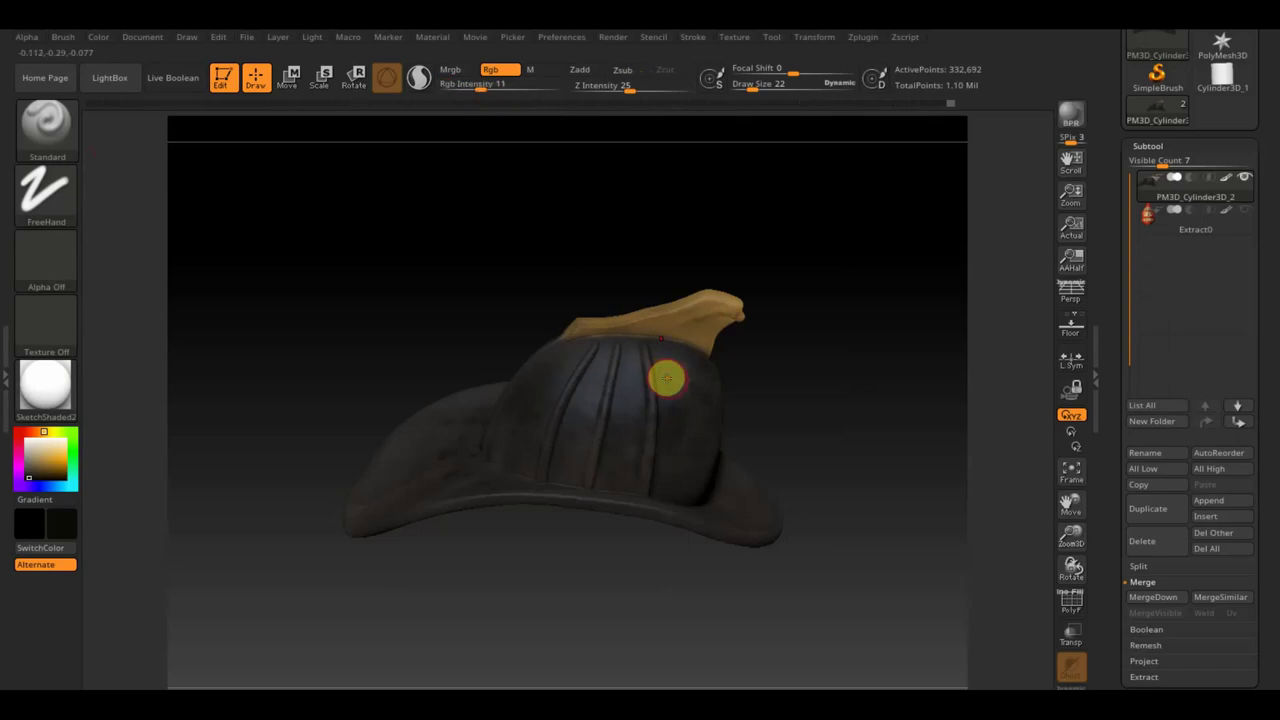
left_click_drag(750, 87, 770, 91)
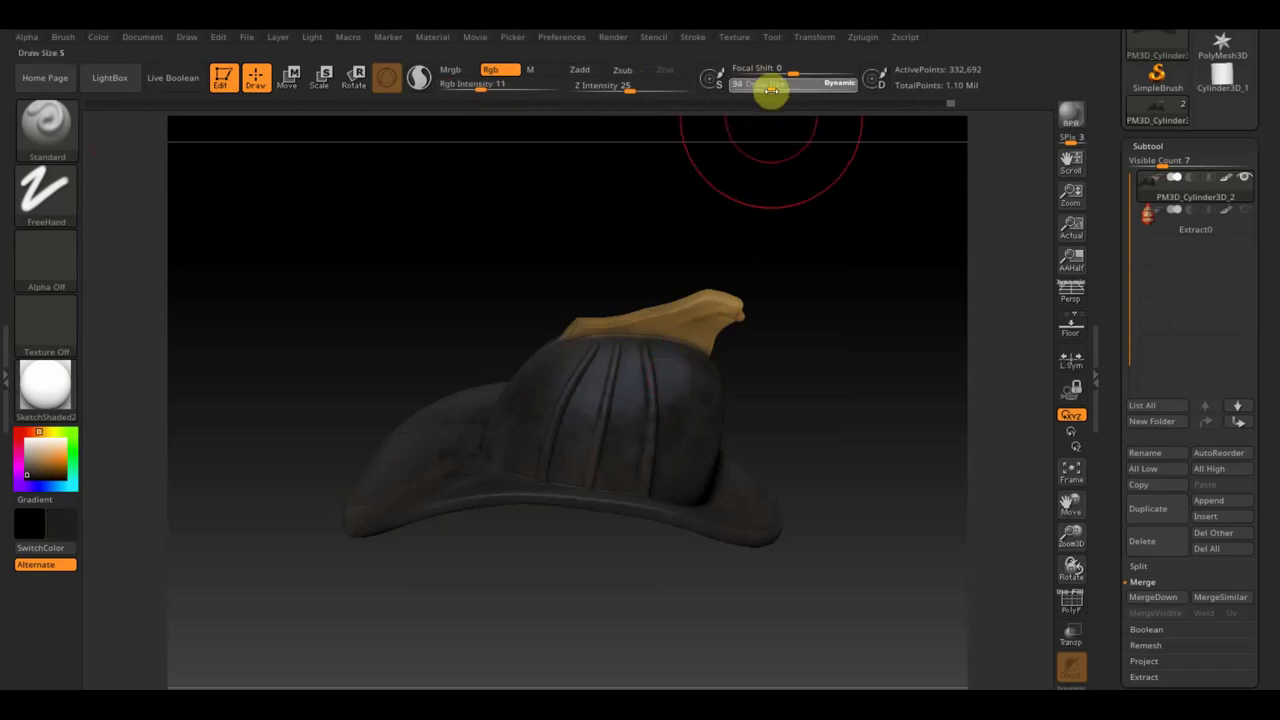
- Pick a near-black colour and paint soft dark patches over the dome and brim from several angles
left_click(74, 466)
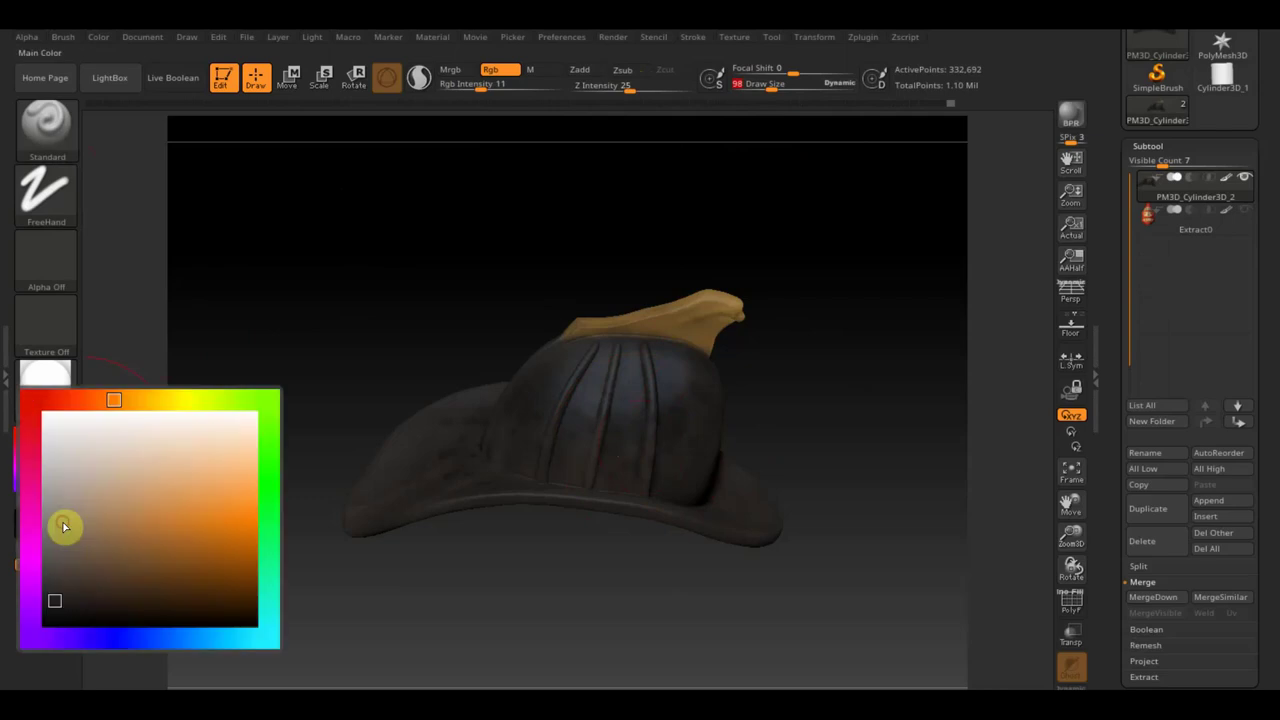
left_click(74, 595)
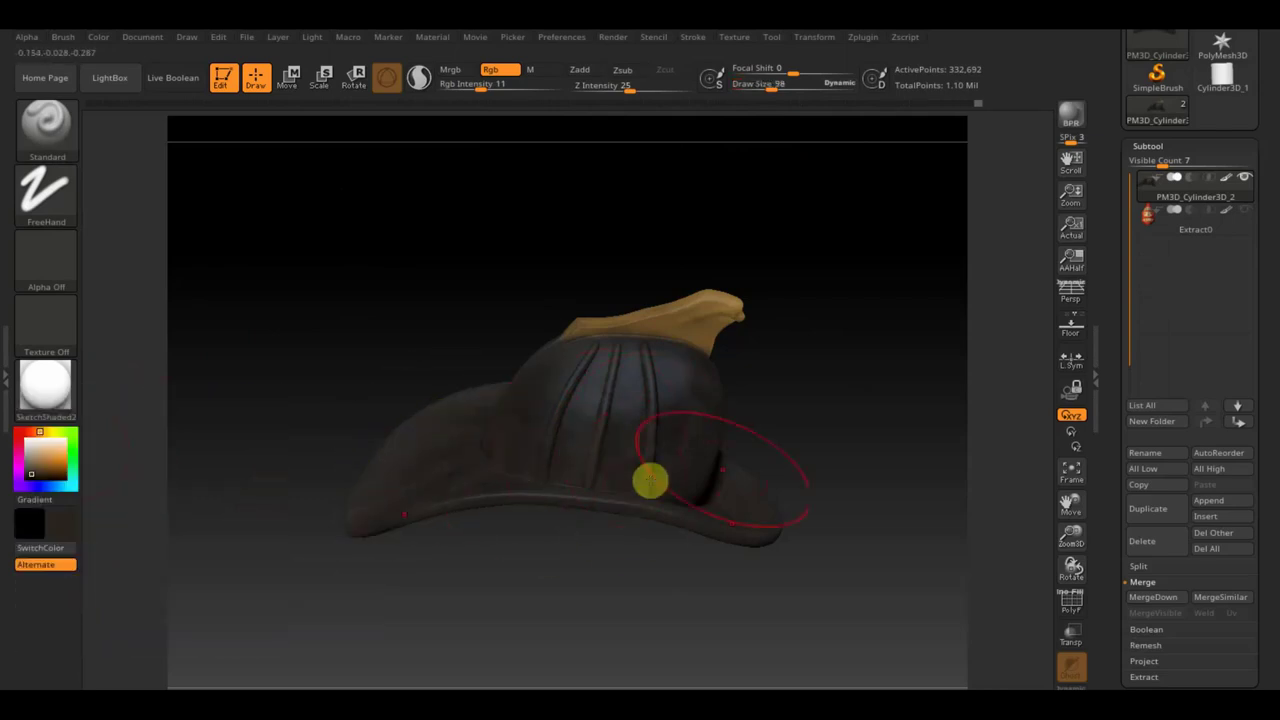
left_click(60, 530)
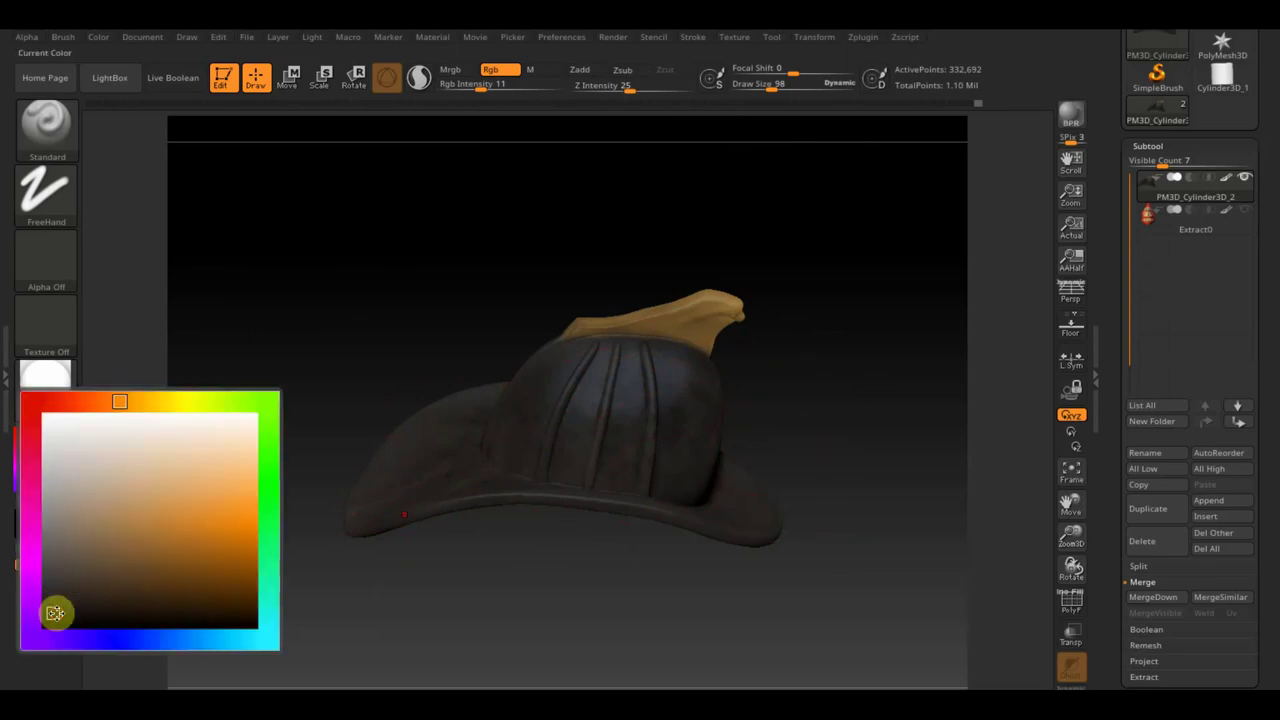
left_click(55, 613)
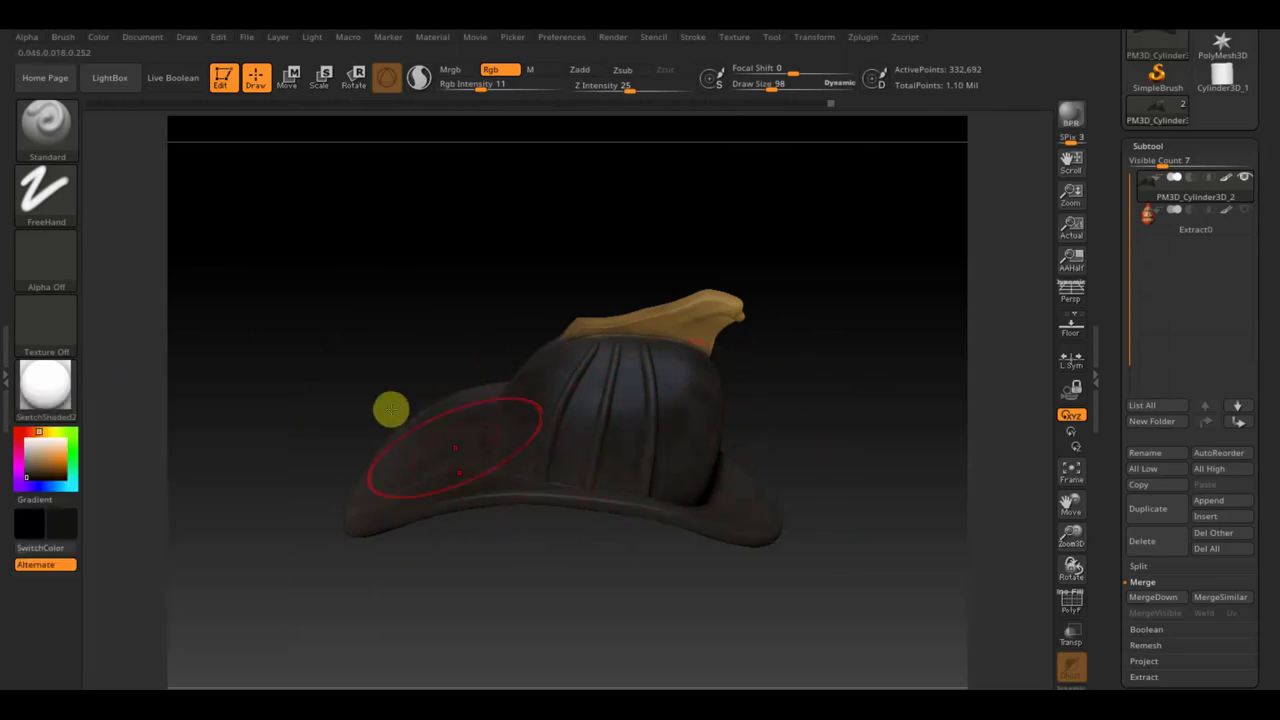
left_click_drag(391, 409, 660, 434)
mouse_move(751, 457)
left_mouse_down()
mouse_move(754, 434)
mouse_move(815, 426)
left_mouse_up()
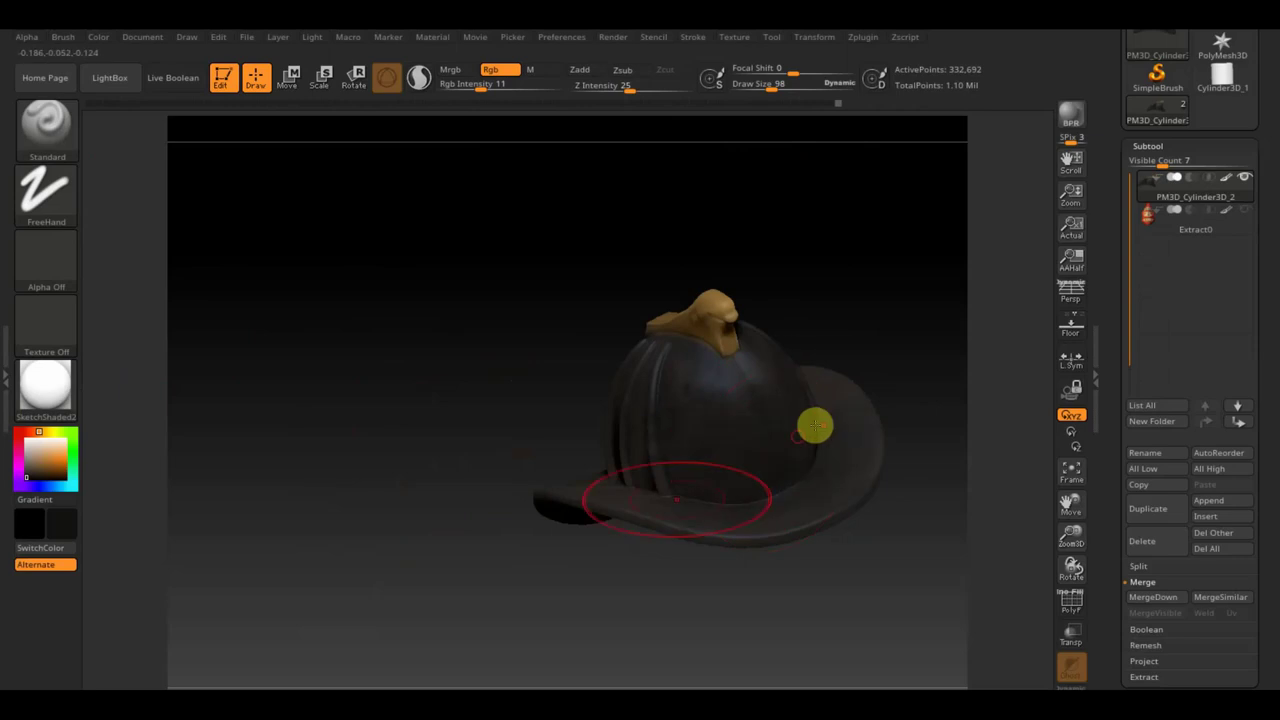
left_click_drag(463, 485, 408, 477)
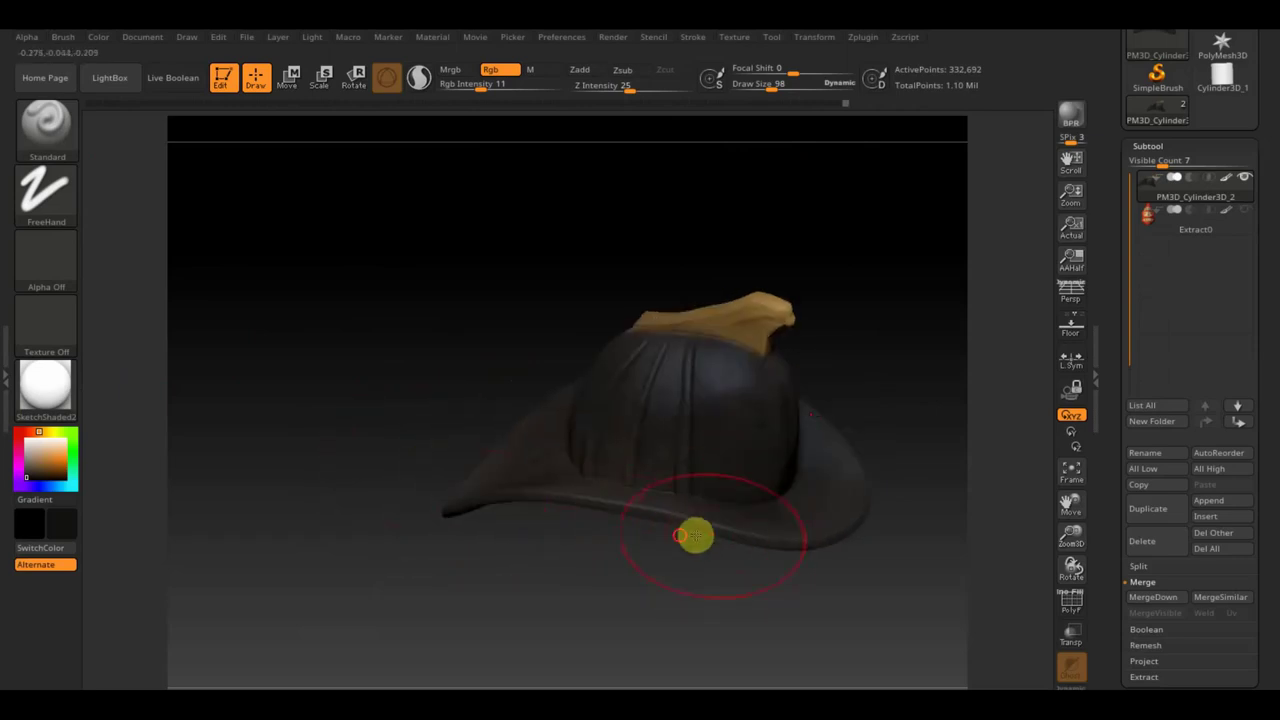
mouse_move(695, 537)
left_mouse_down()
mouse_move(483, 534)
mouse_move(569, 517)
mouse_move(597, 526)
left_mouse_up()
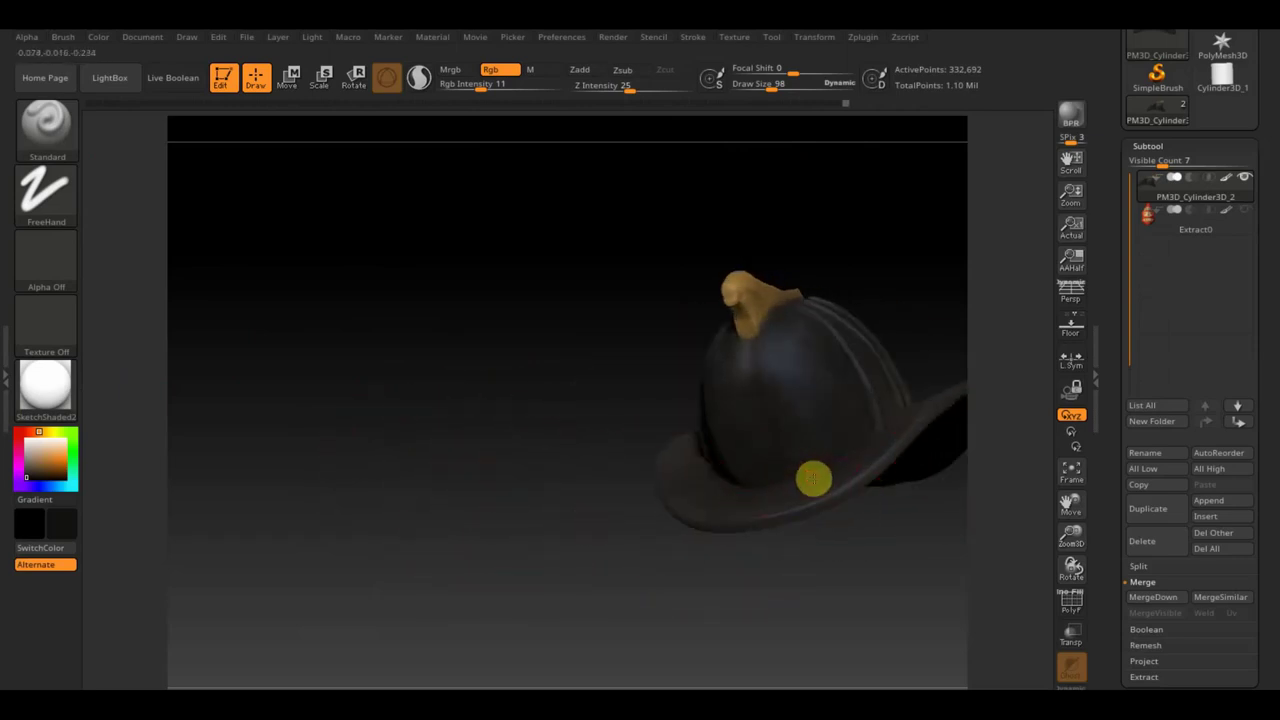
mouse_move(571, 457)
left_mouse_down()
mouse_move(529, 500)
mouse_move(676, 478)
mouse_move(620, 443)
left_mouse_up()
mouse_move(460, 494)
left_mouse_down()
mouse_move(380, 534)
mouse_move(416, 611)
left_mouse_up()
mouse_move(451, 323)
left_mouse_down()
mouse_move(457, 409)
mouse_move(731, 551)
mouse_move(687, 481)
left_mouse_up()
left_click_drag(831, 545, 960, 450)
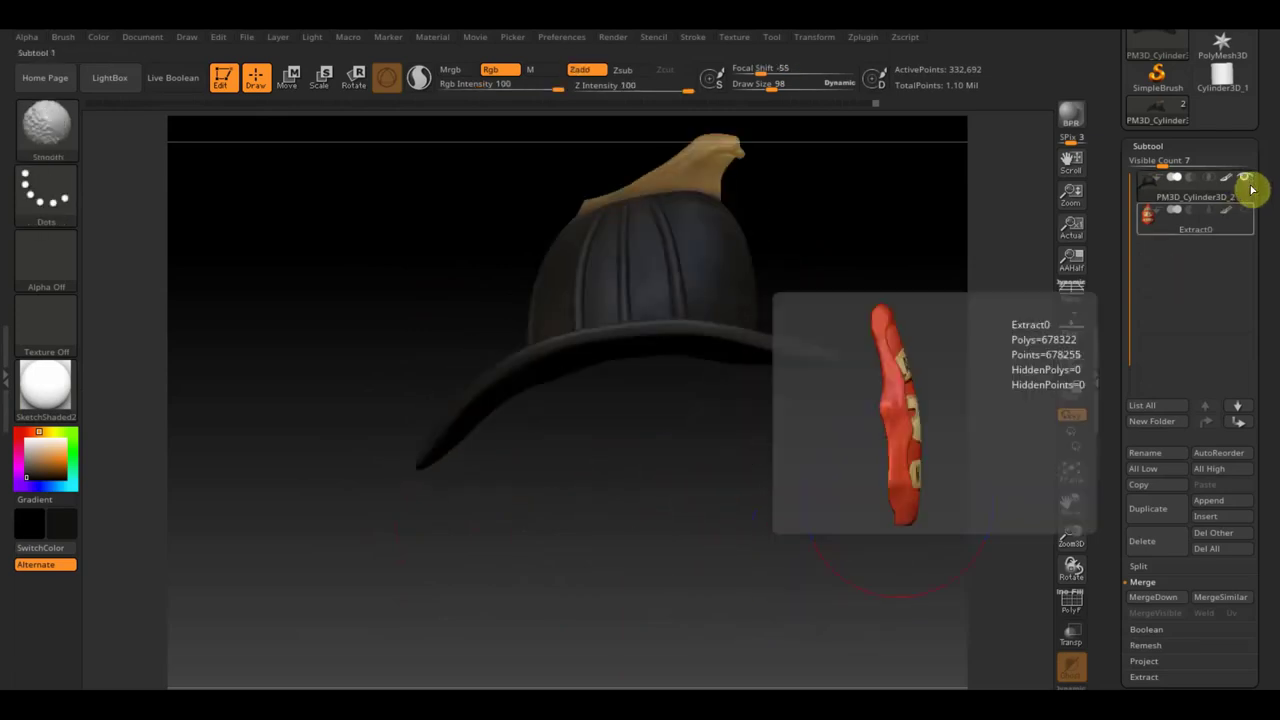
- Show the Extract0 red shield subtool, inspect it from several angles, and save the project
left_click(1245, 209)
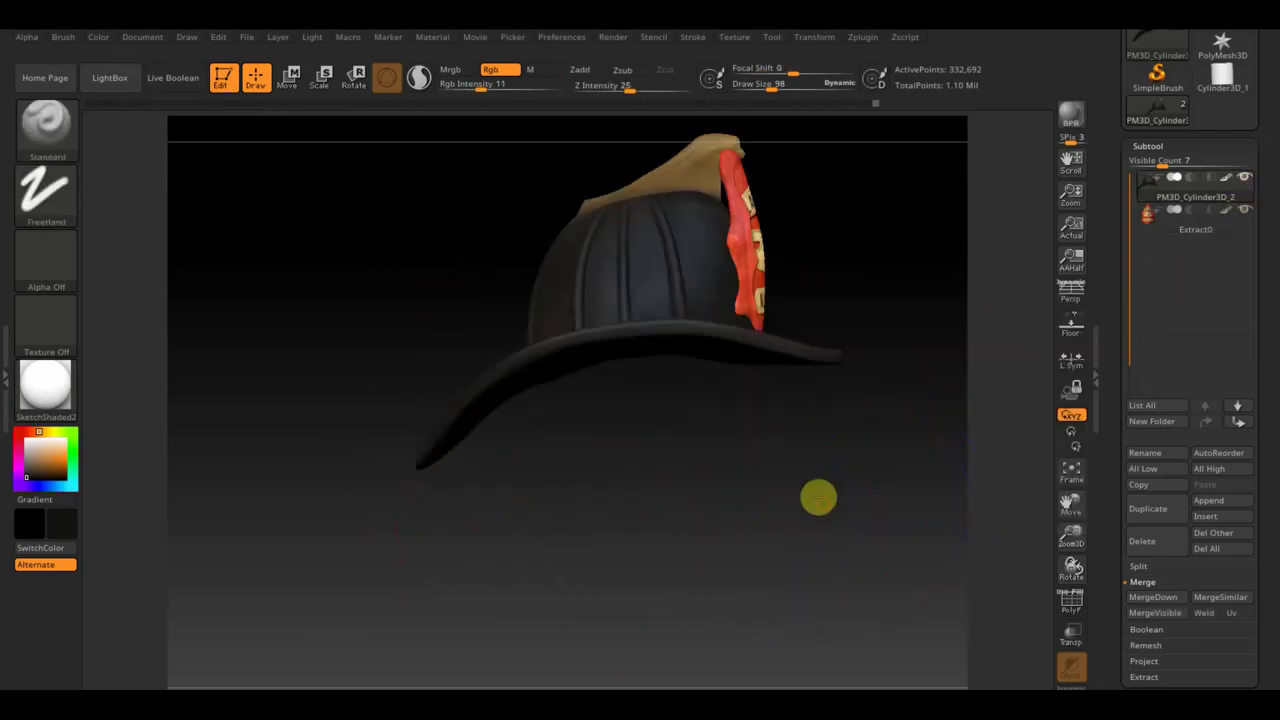
mouse_move(818, 498)
left_mouse_down()
mouse_move(768, 440)
mouse_move(783, 543)
mouse_move(696, 555)
mouse_move(697, 523)
left_mouse_up()
left_click_drag(891, 403, 908, 497)
mouse_move(888, 437)
left_mouse_down("shift")
mouse_move(877, 440)
mouse_move(822, 332)
left_mouse_up("shift")
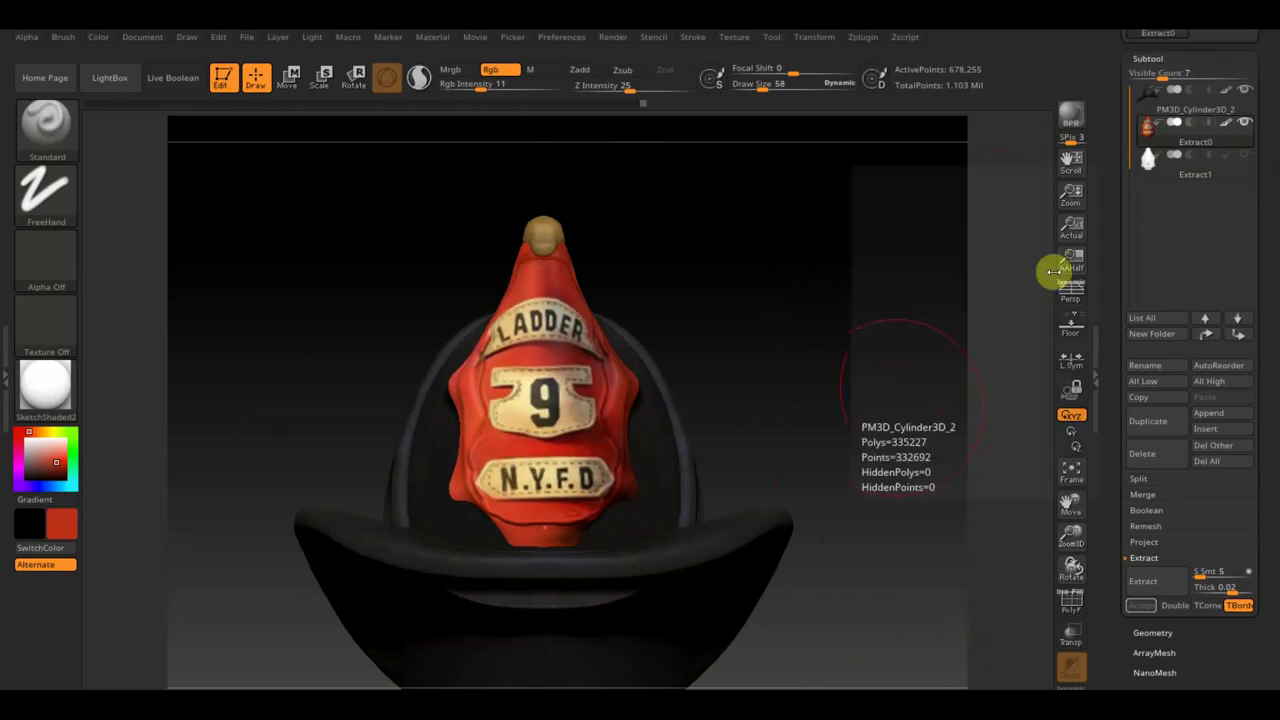
left_click_drag(871, 394, 748, 393)
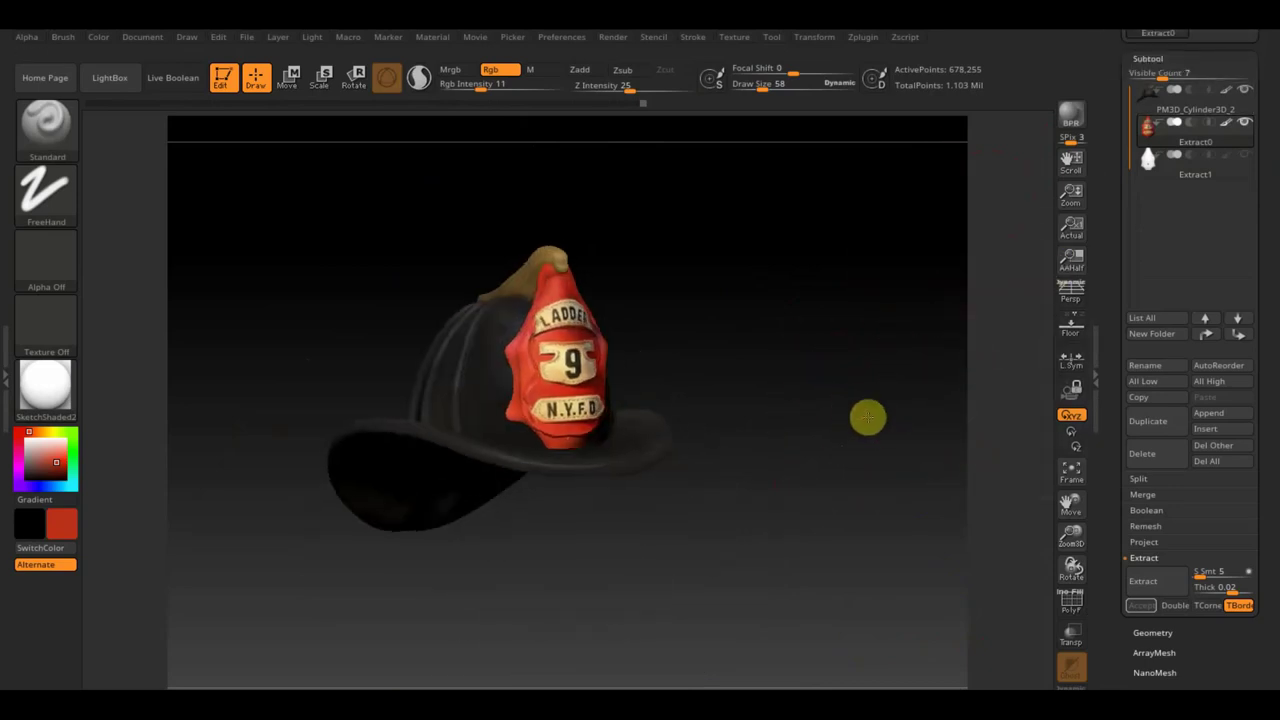
mouse_move(882, 365)
left_mouse_down()
mouse_move(809, 443)
mouse_move(766, 451)
left_mouse_up()
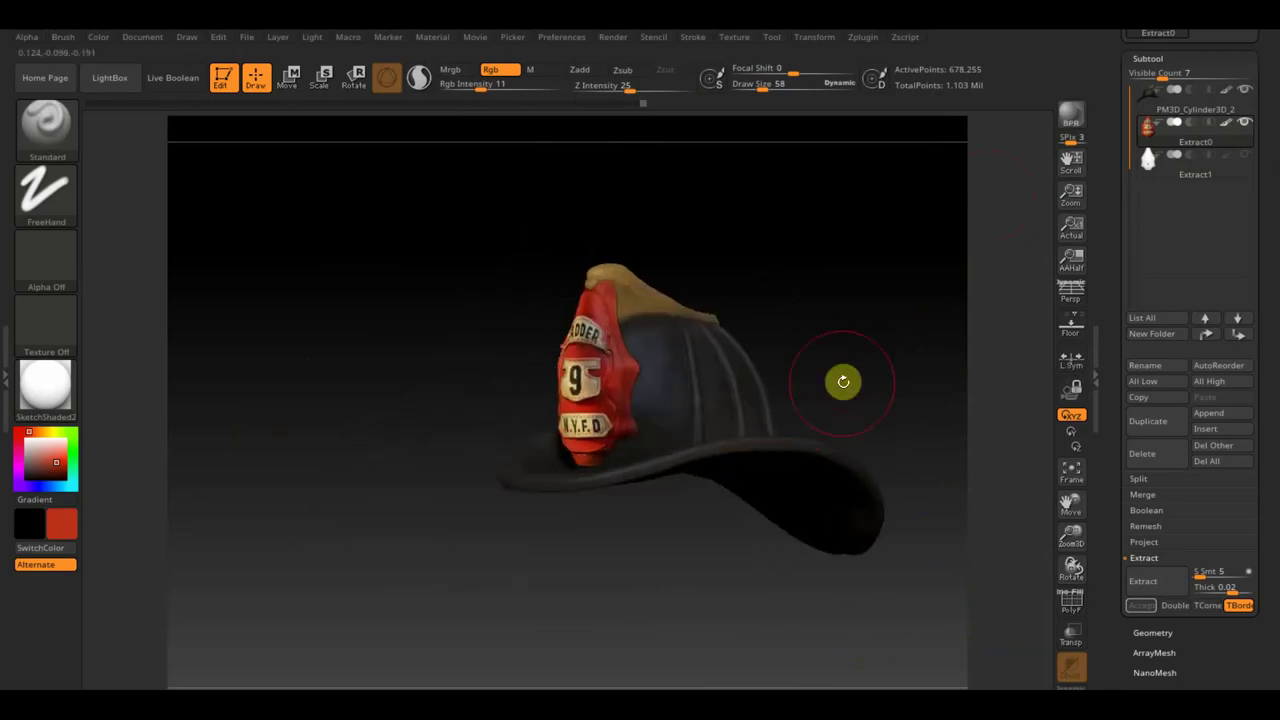
left_click_drag(889, 360, 743, 311)
key("ctrl+s")
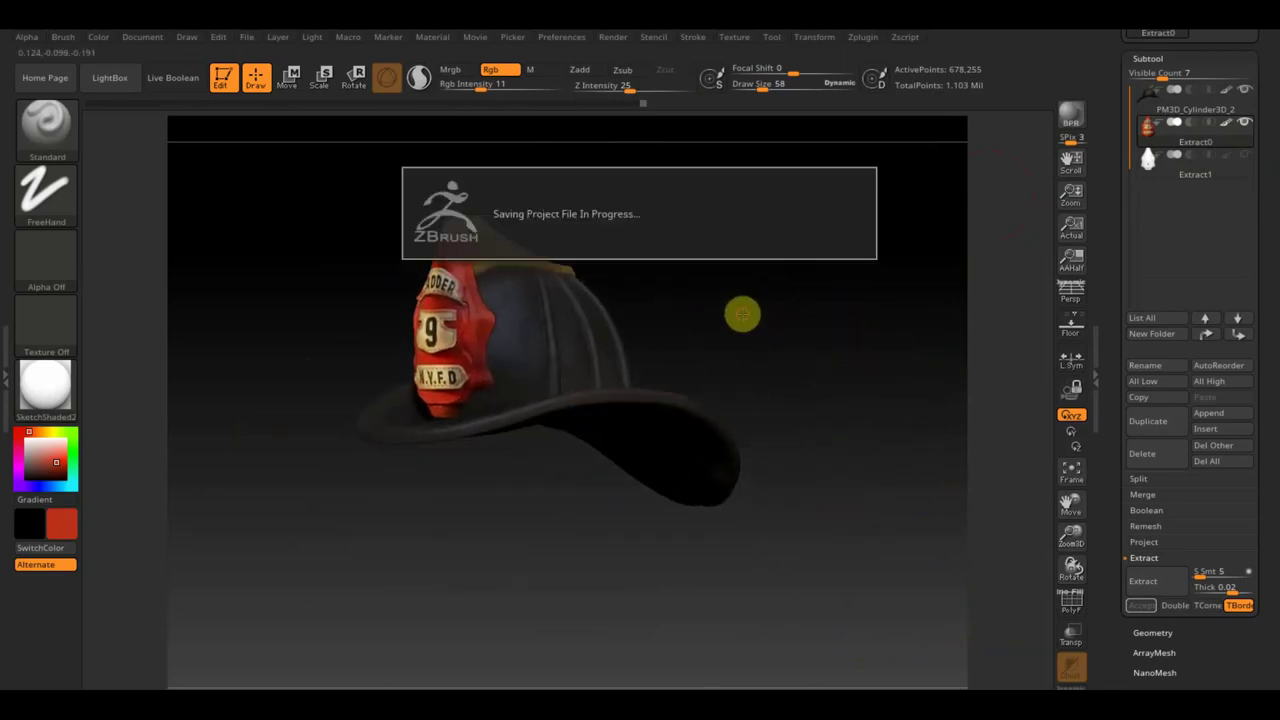